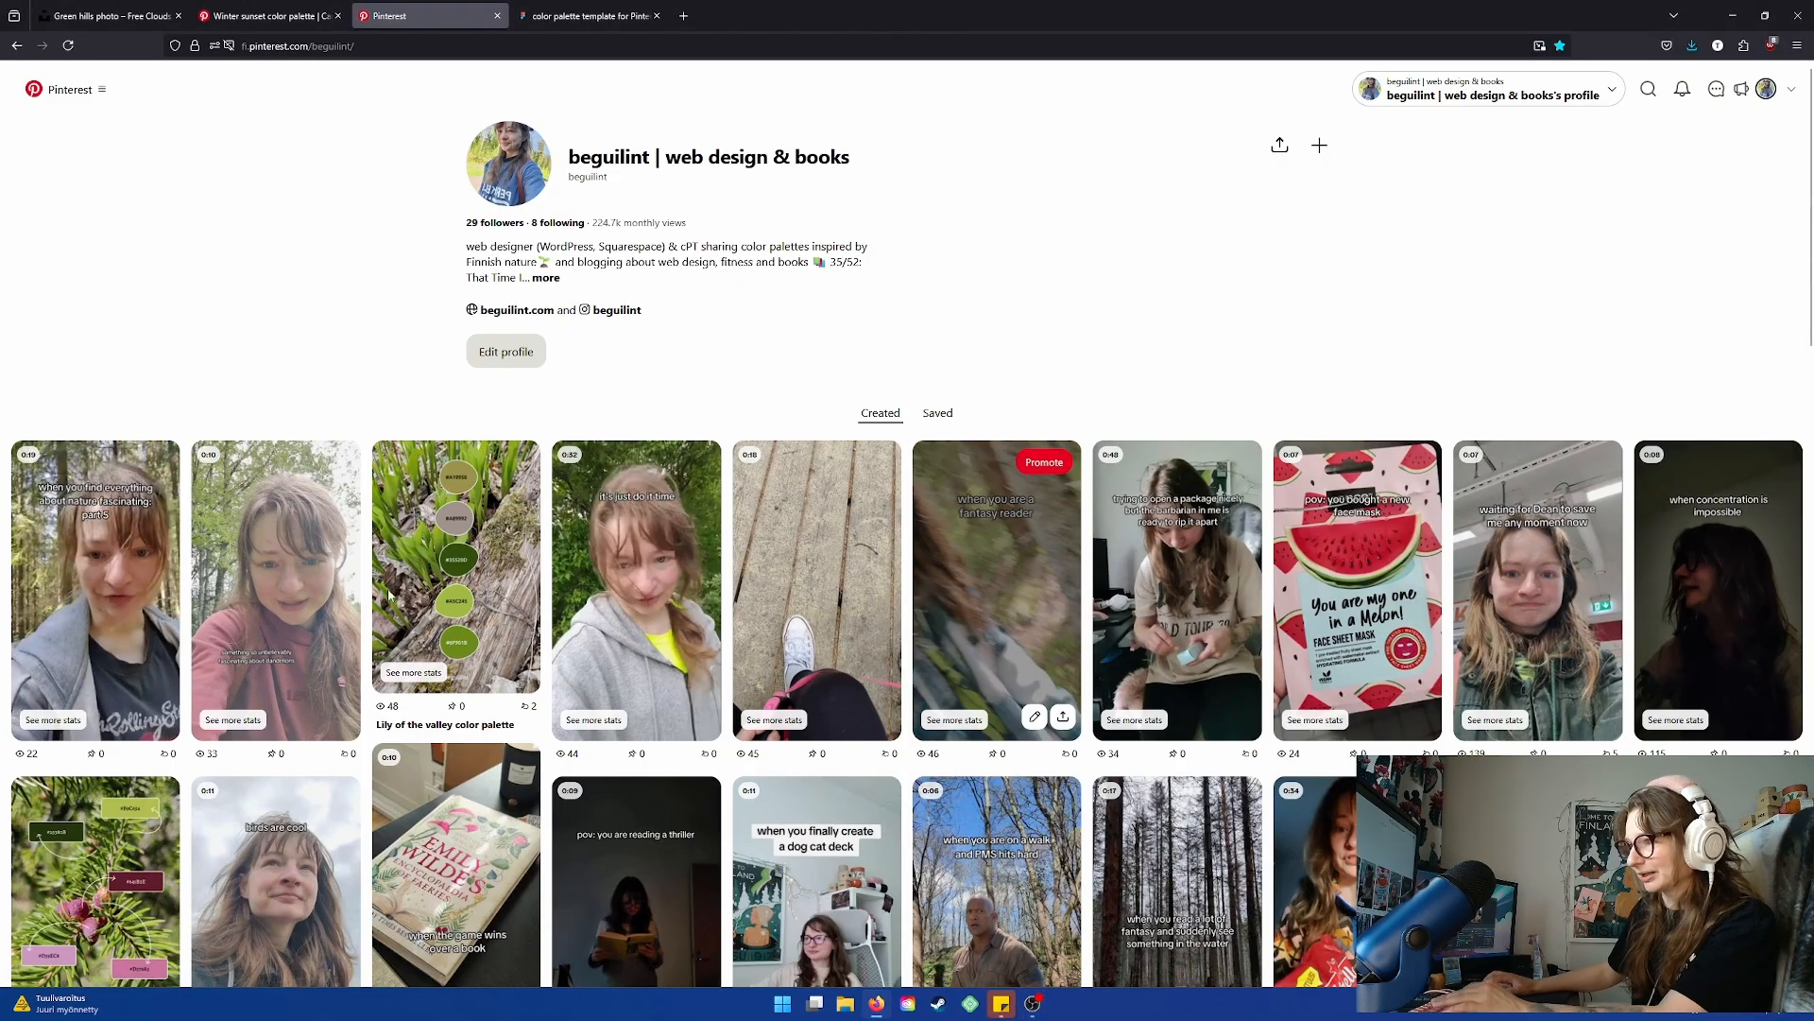
Open the winter color palette section of the saved nature color palettes board on the profile
scroll(598, 798, "down", 3)
scroll(598, 798, "up", 3)
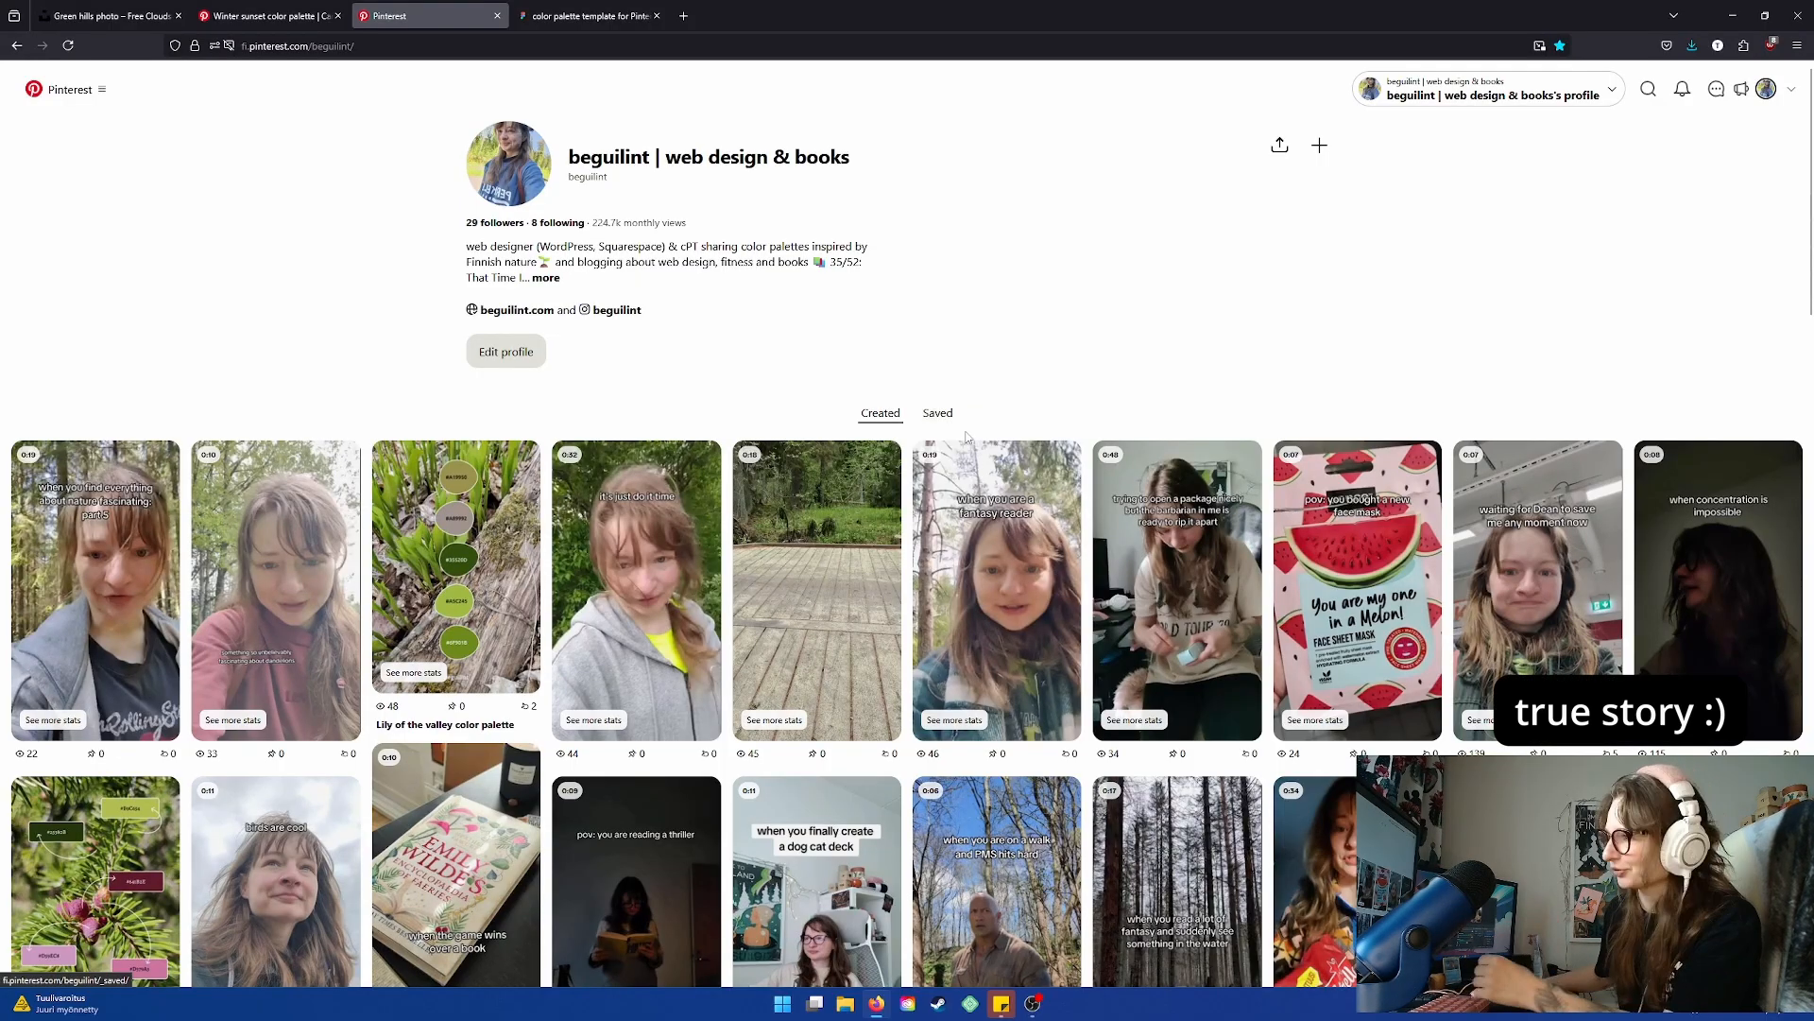
left_click(934, 413)
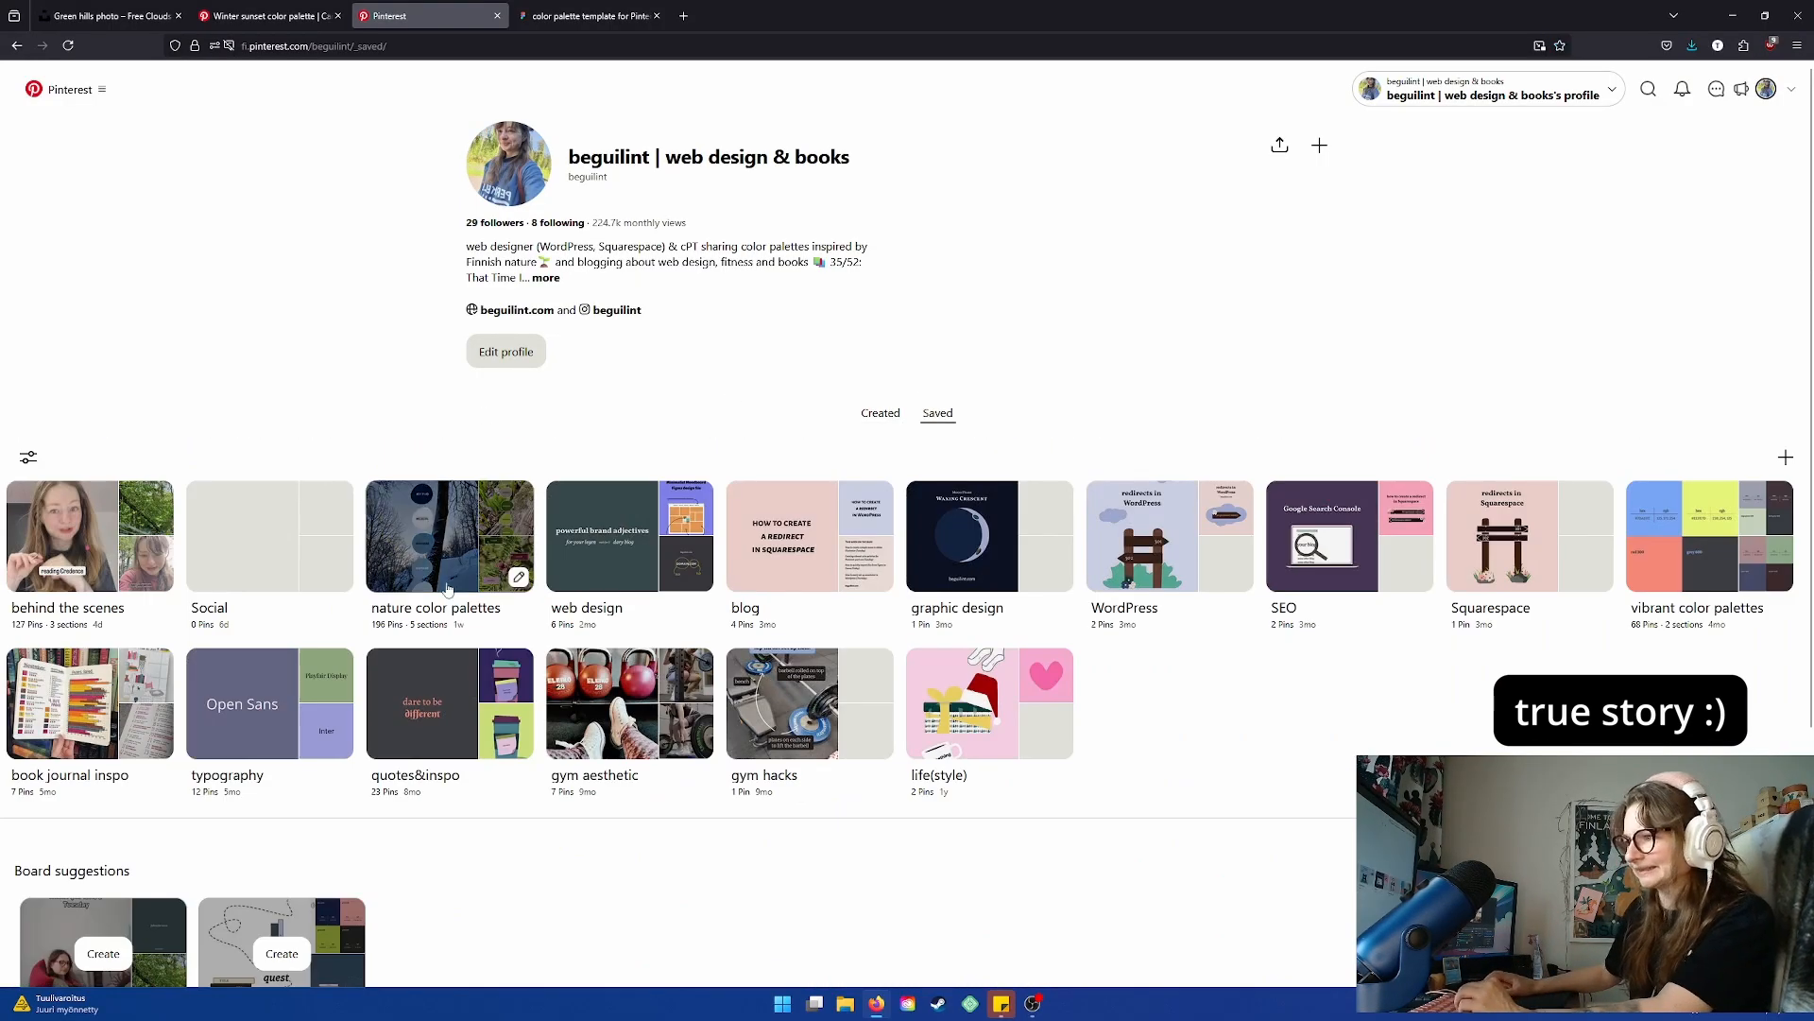
left_click(458, 612)
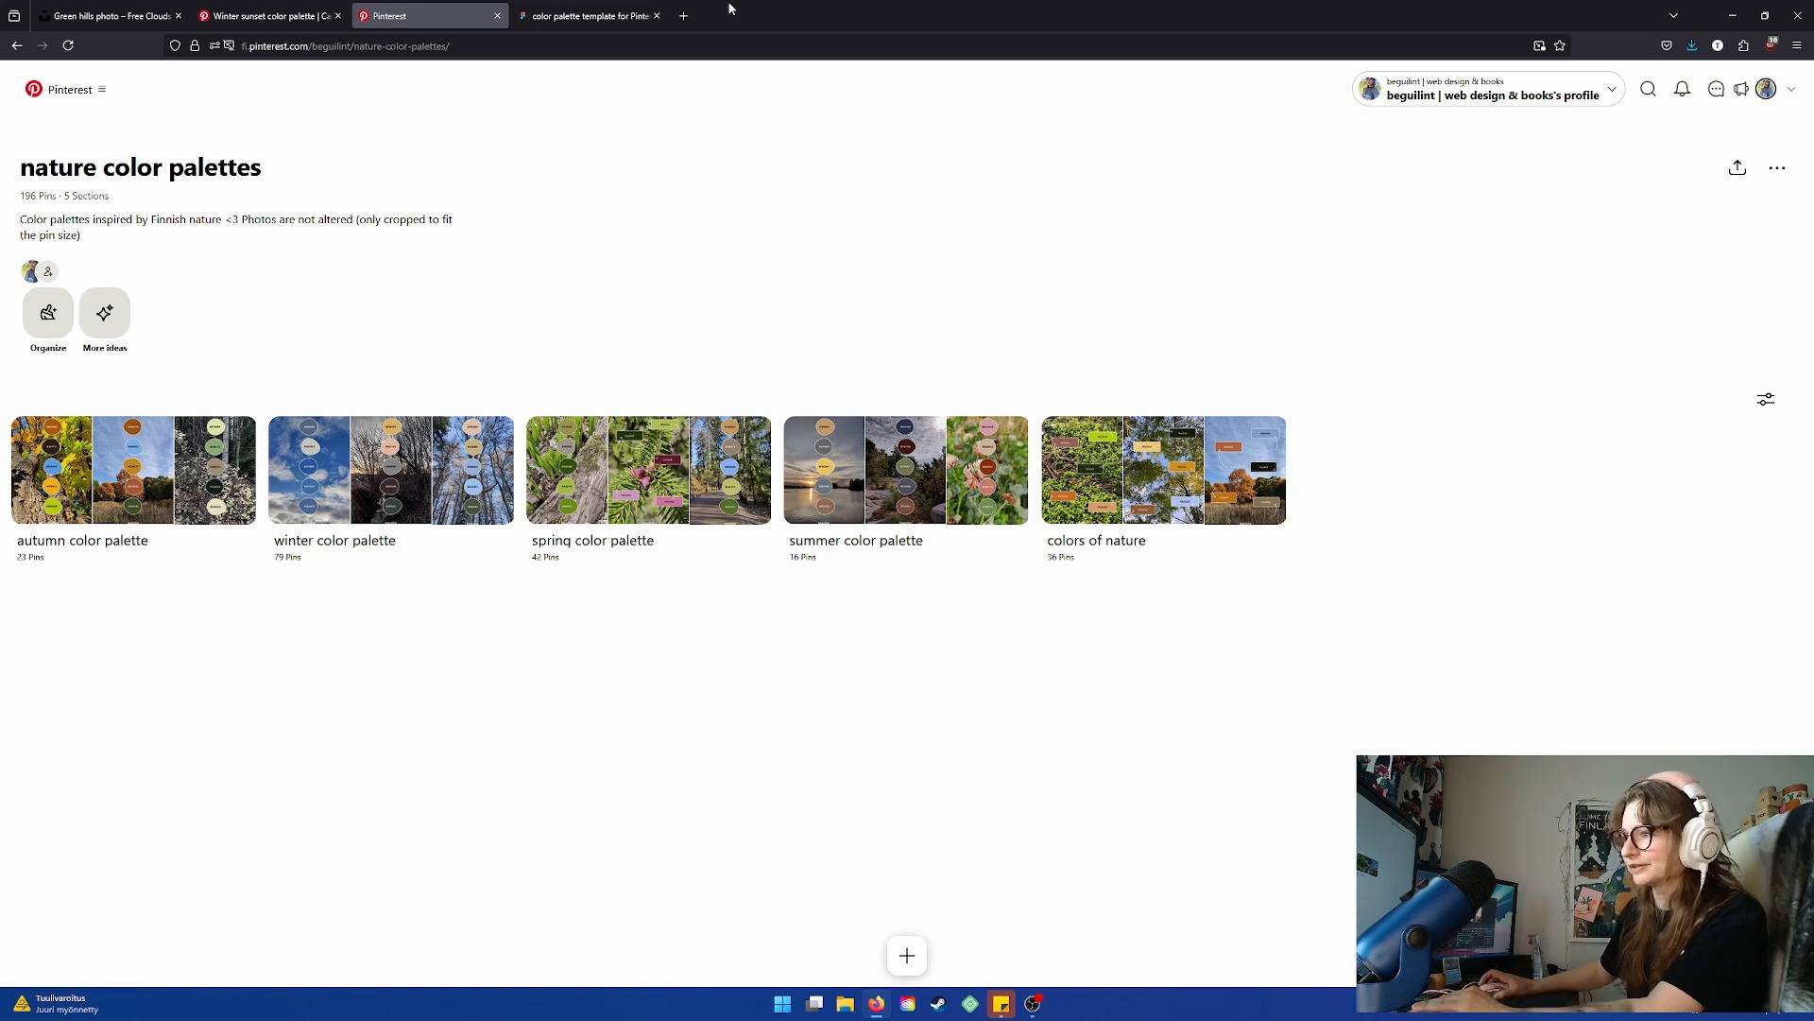
left_click(309, 555)
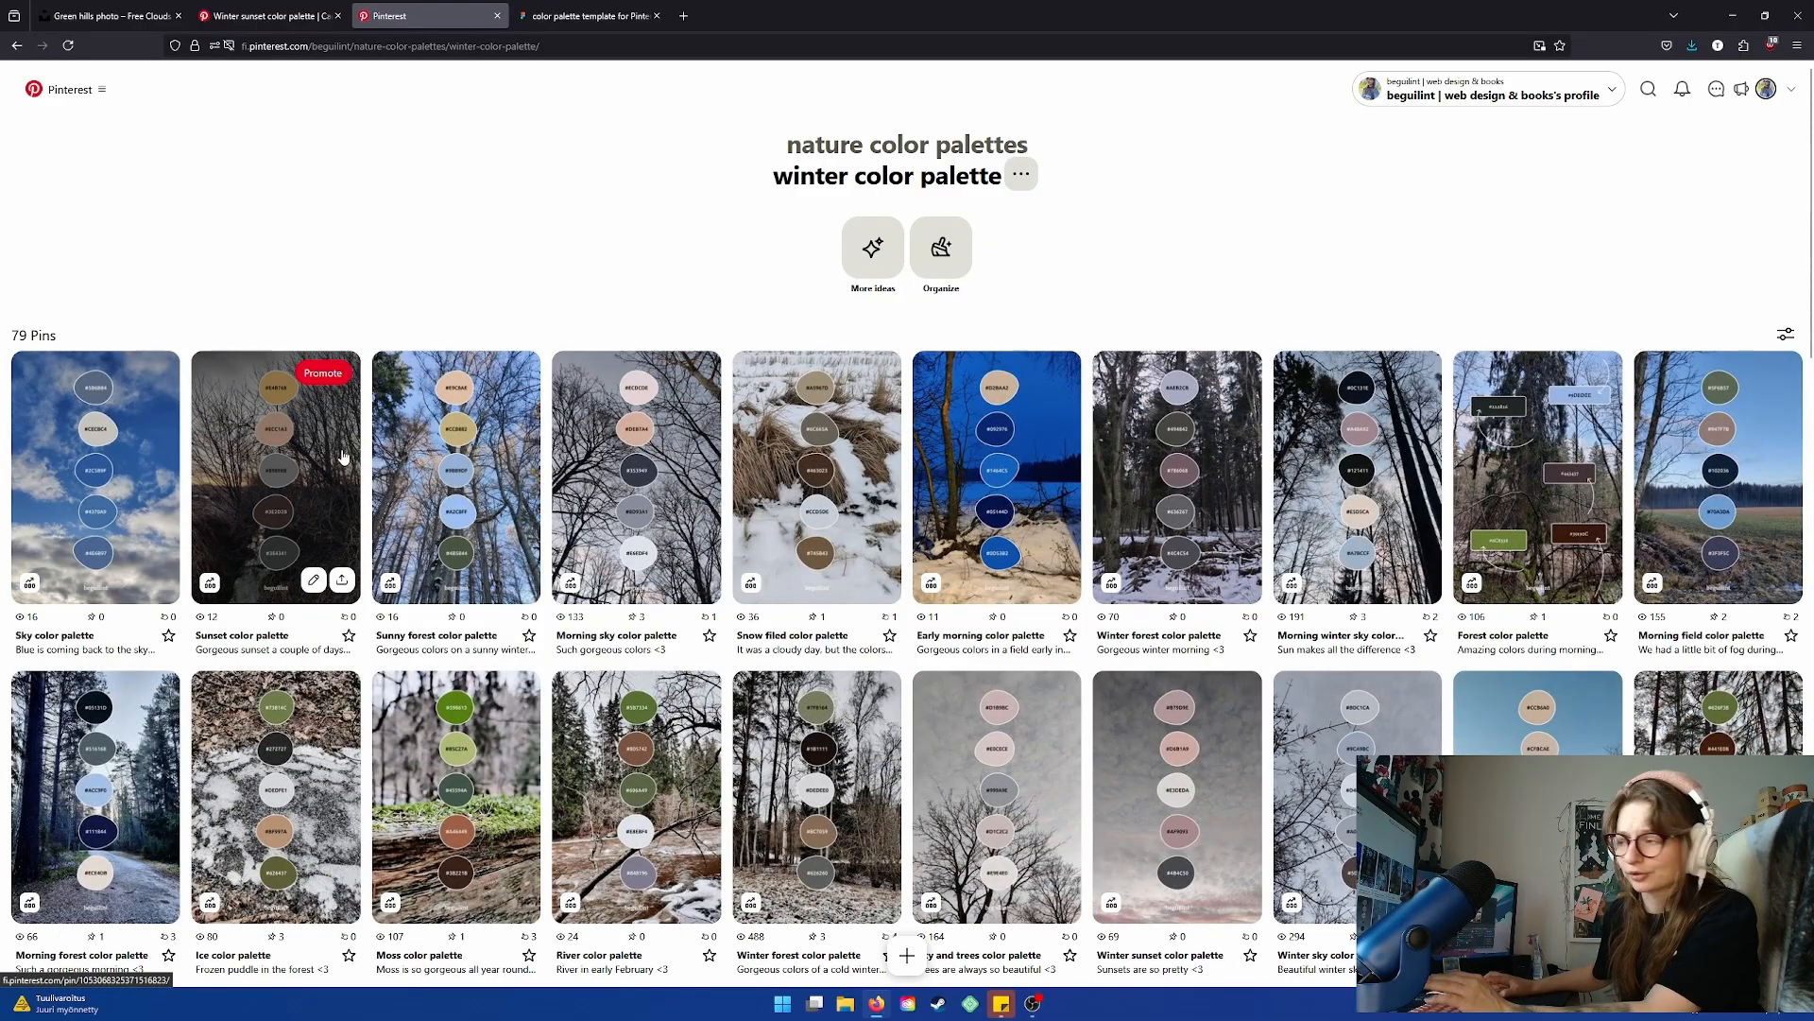
Browse the winter palette pins and view the snowy forest pin with framed rectangular swatches, returning to the section
scroll(343, 457, "down", 15)
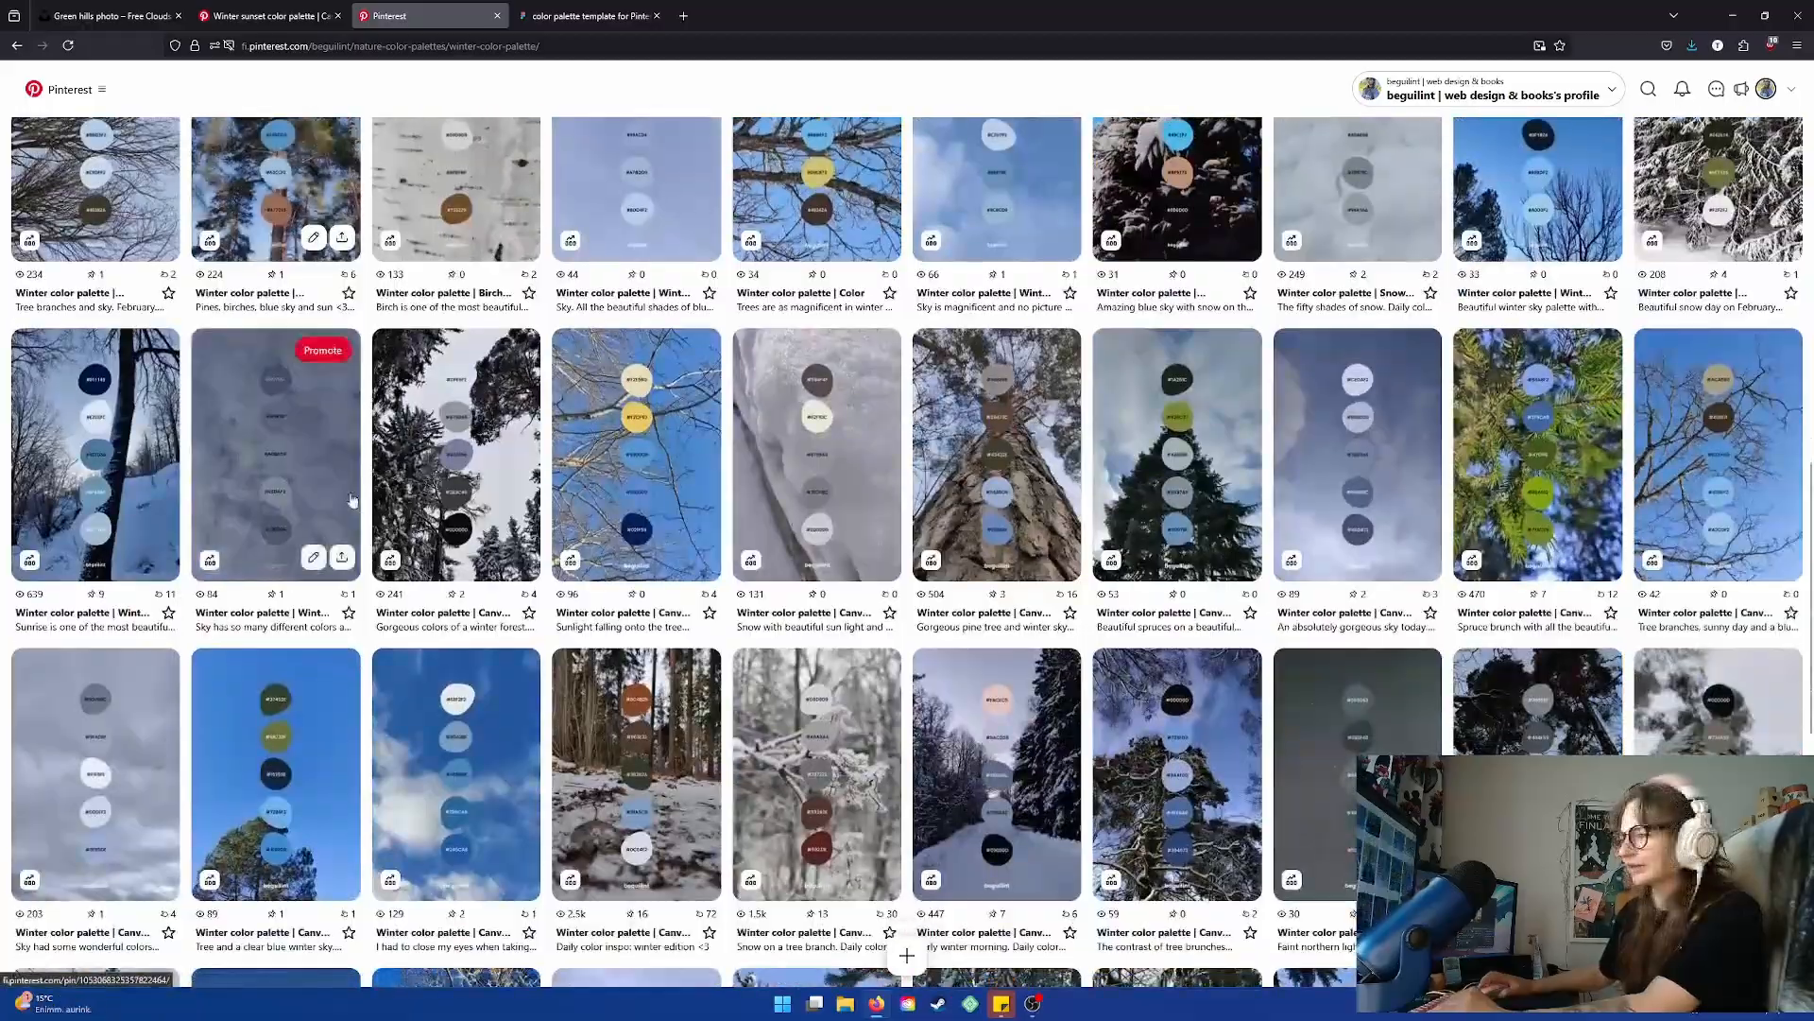
scroll(352, 499, "down", 10)
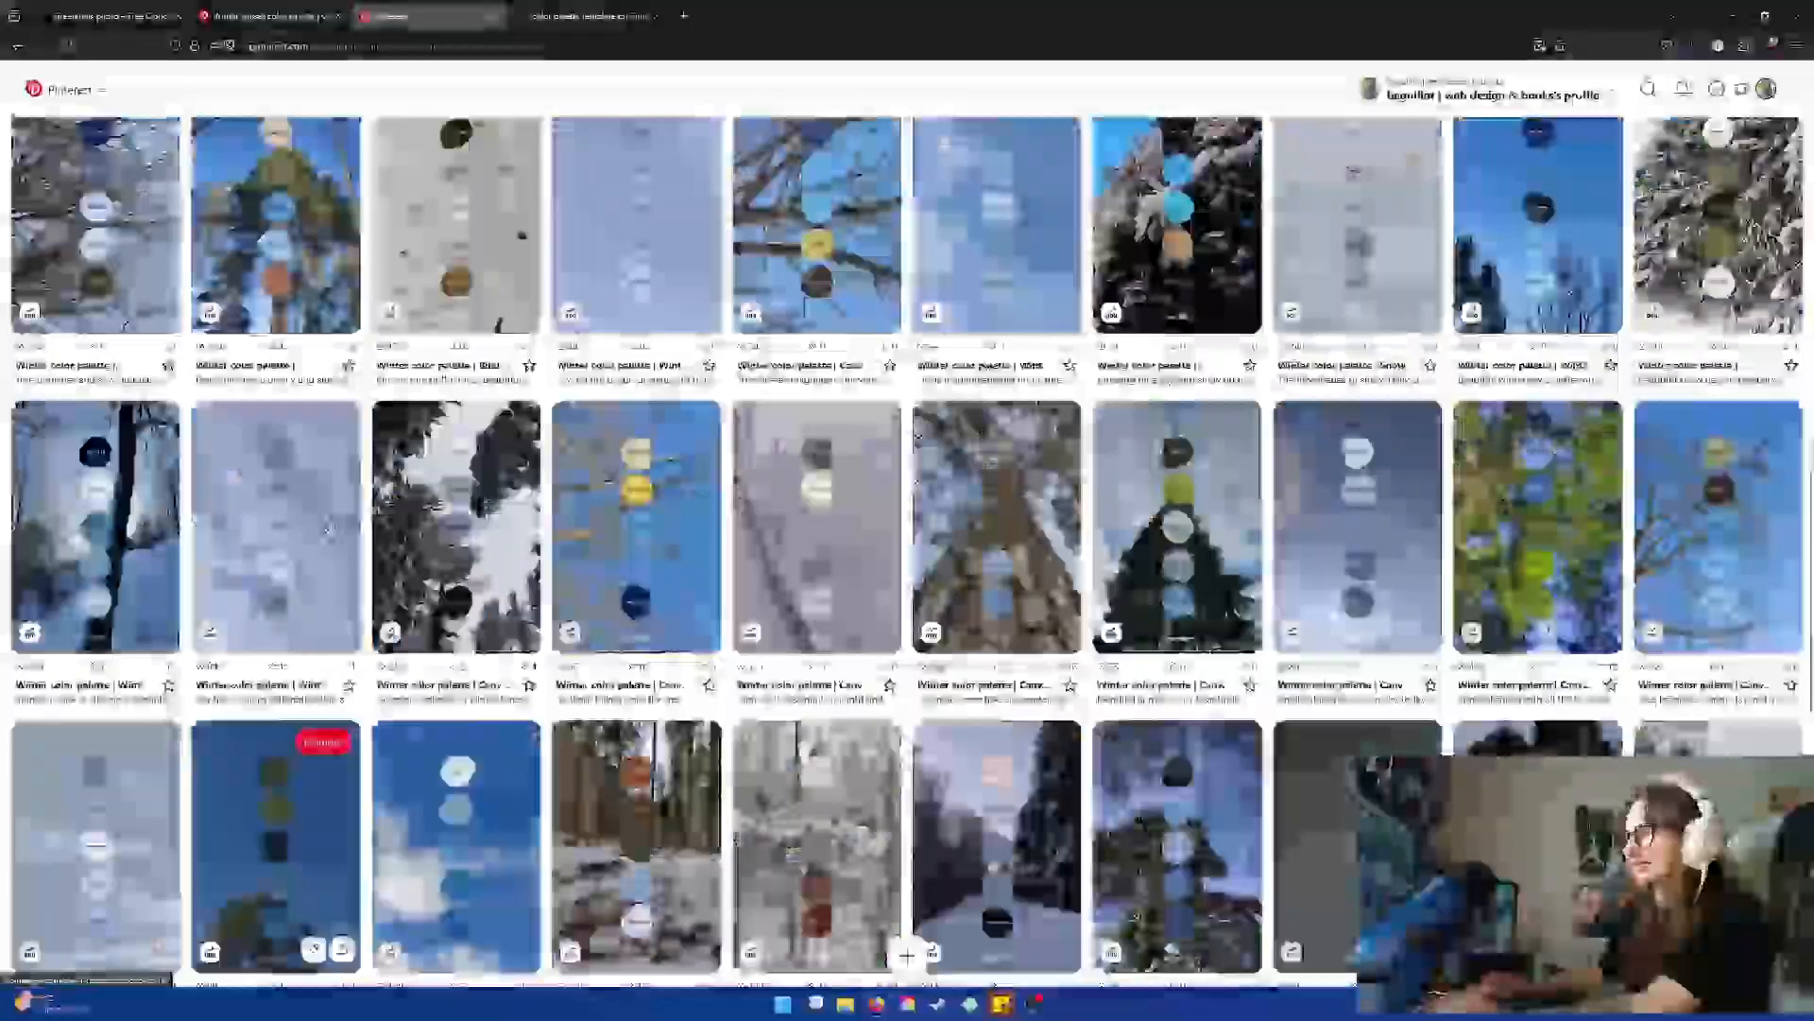
scroll(823, 662, "up", 10)
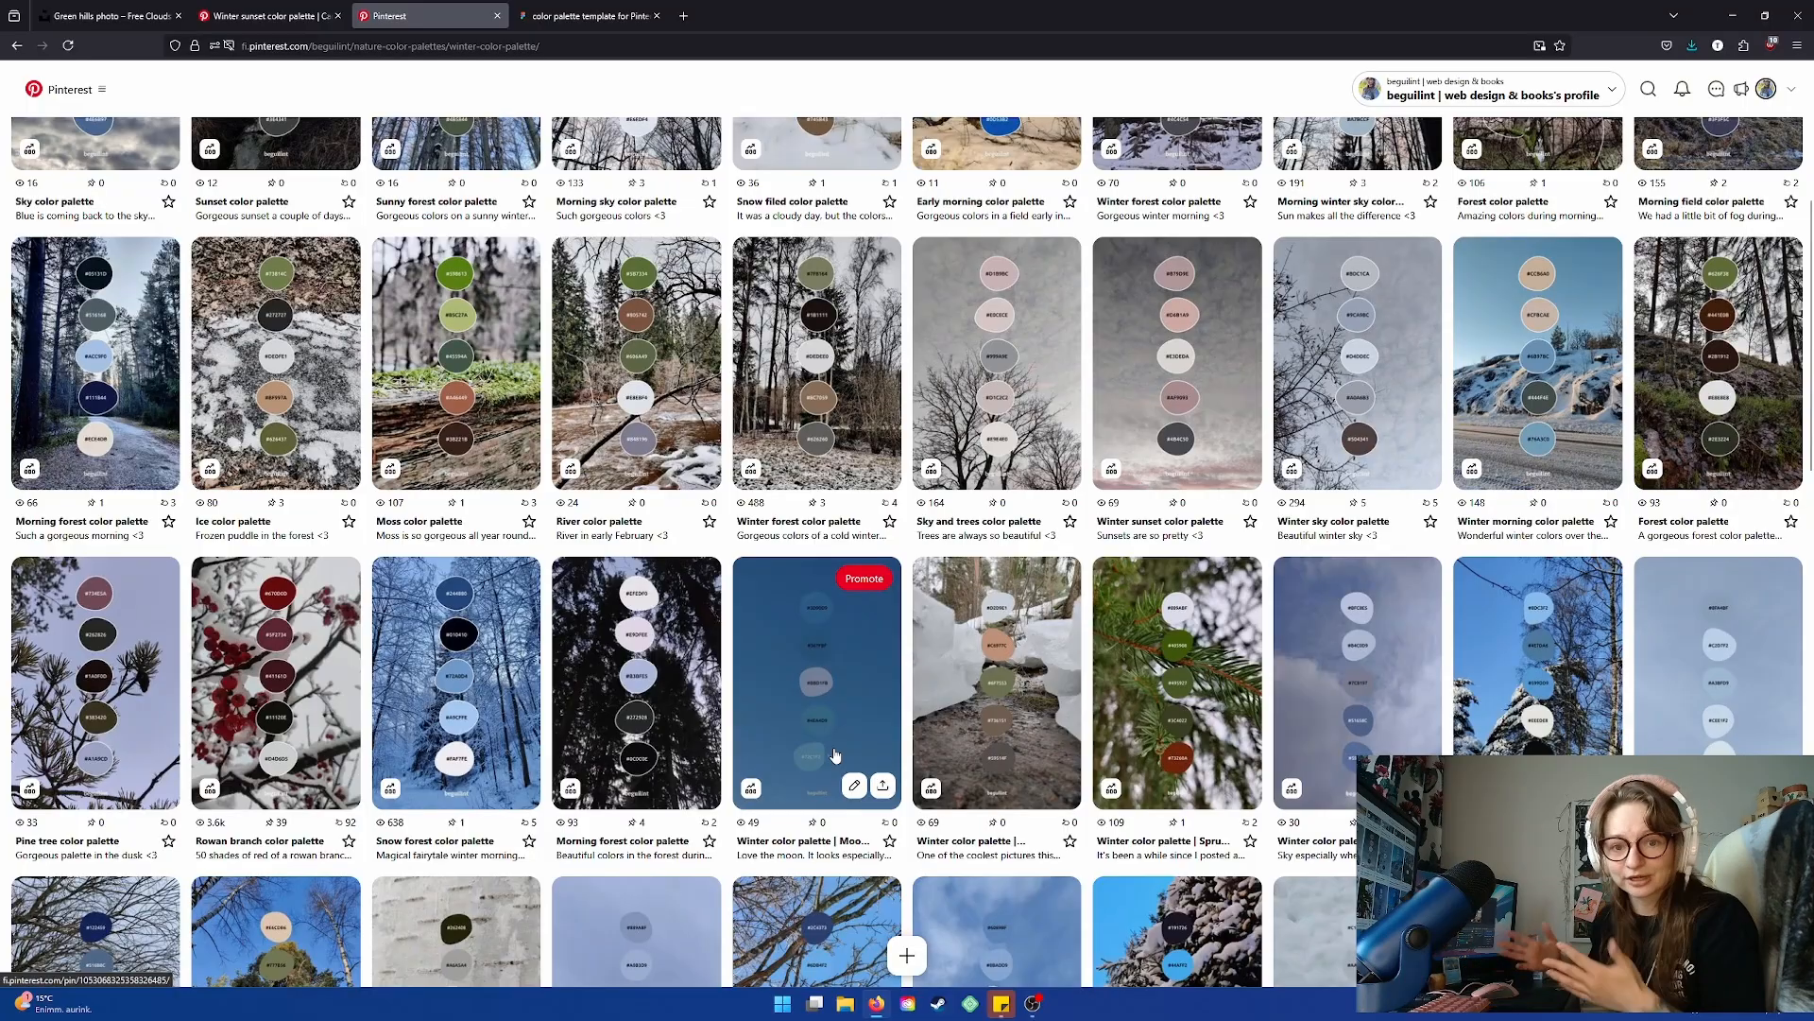
scroll(945, 662, "down", 6)
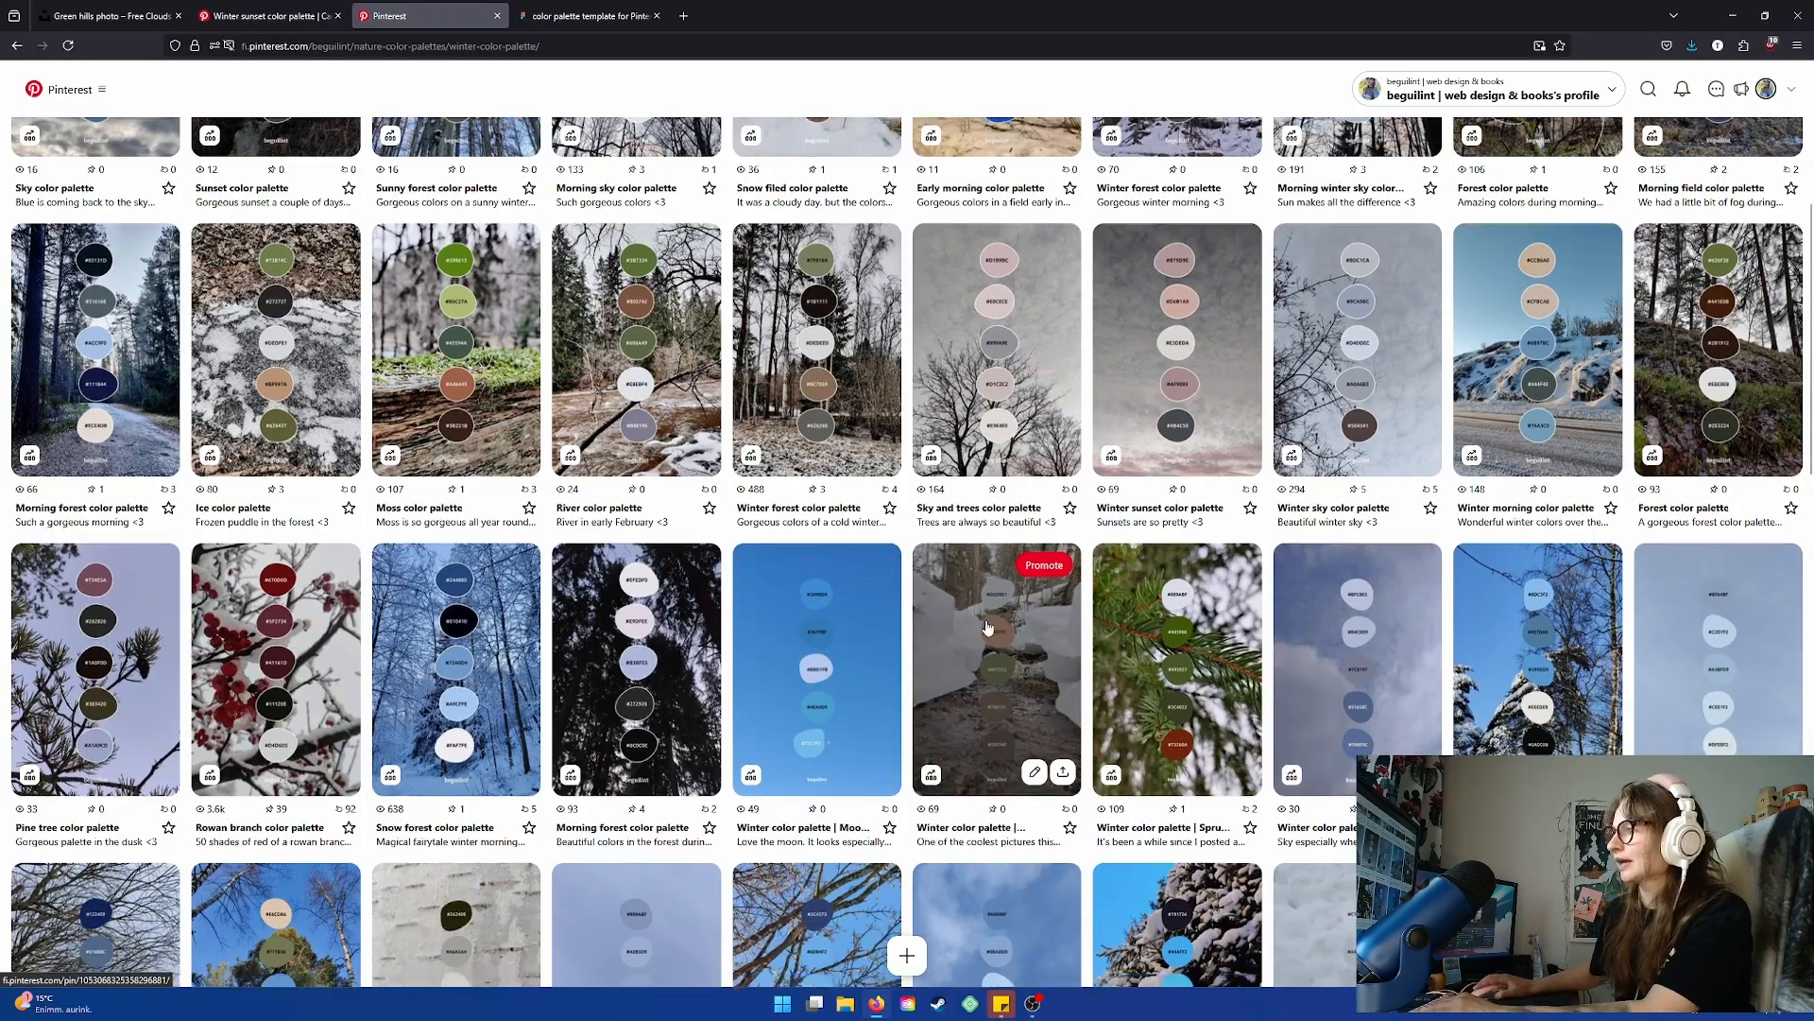
scroll(981, 630, "down", 10)
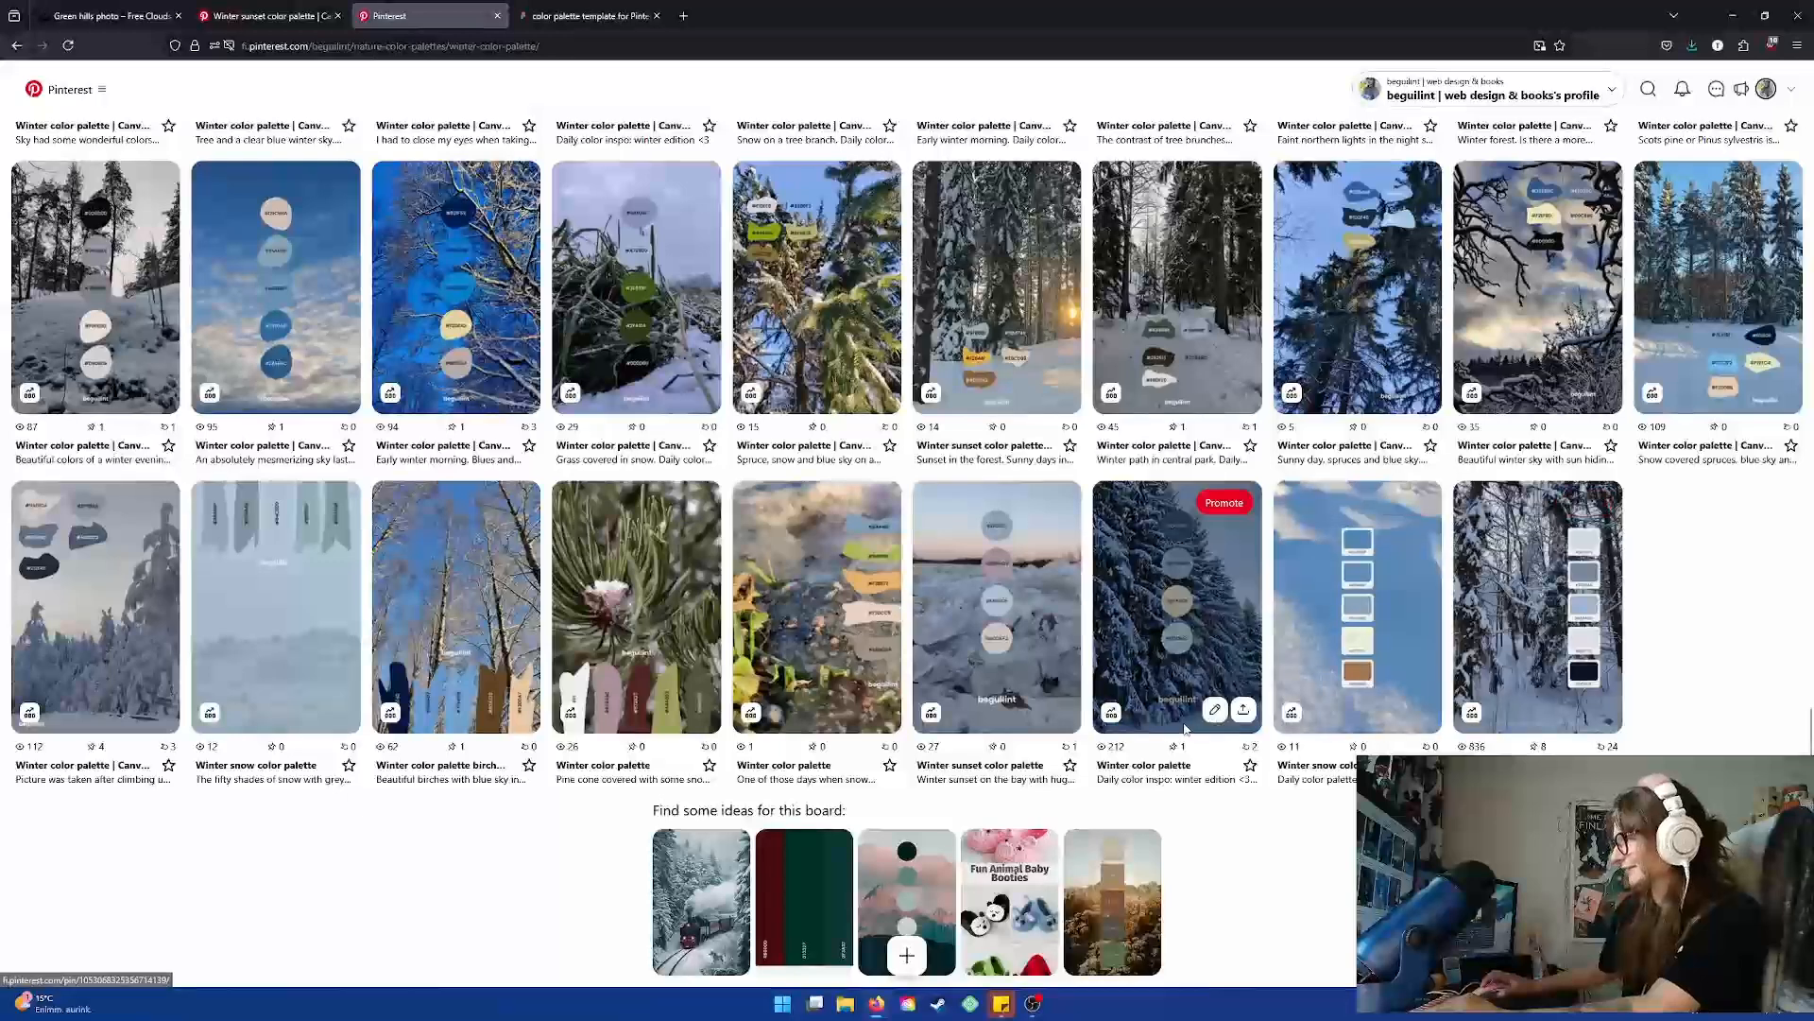
left_click(1588, 598)
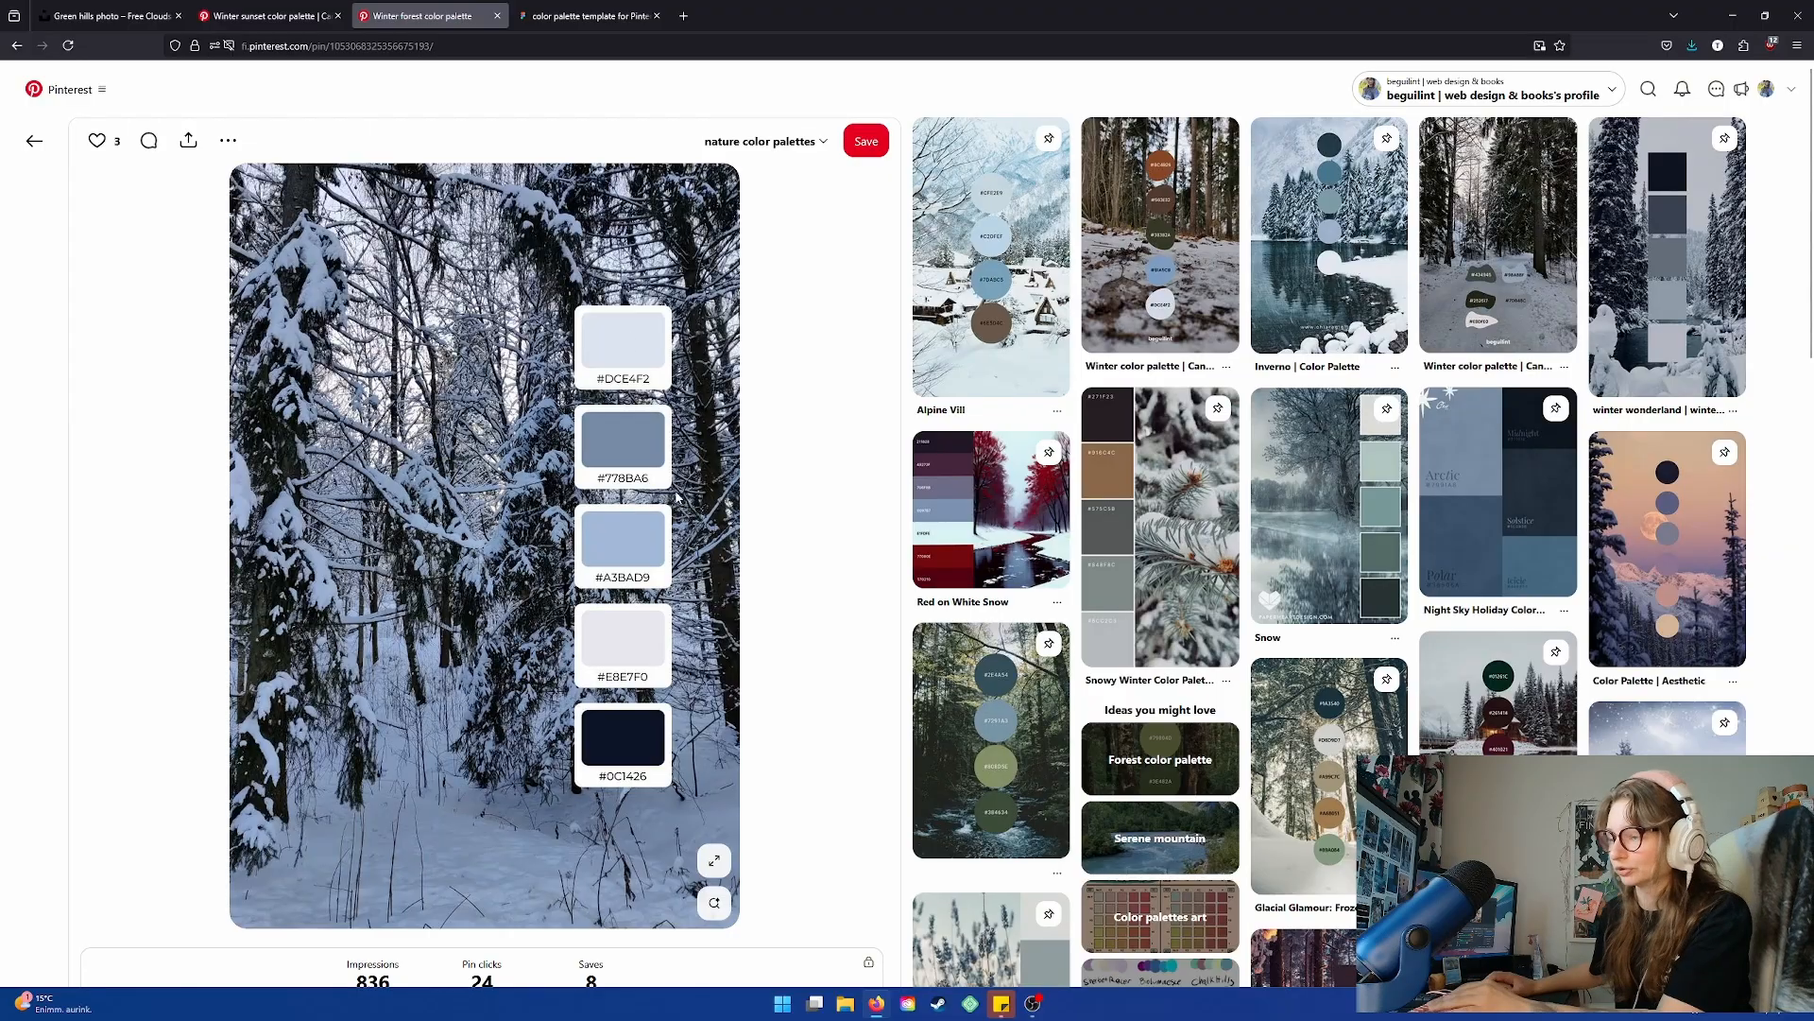
left_click(38, 140)
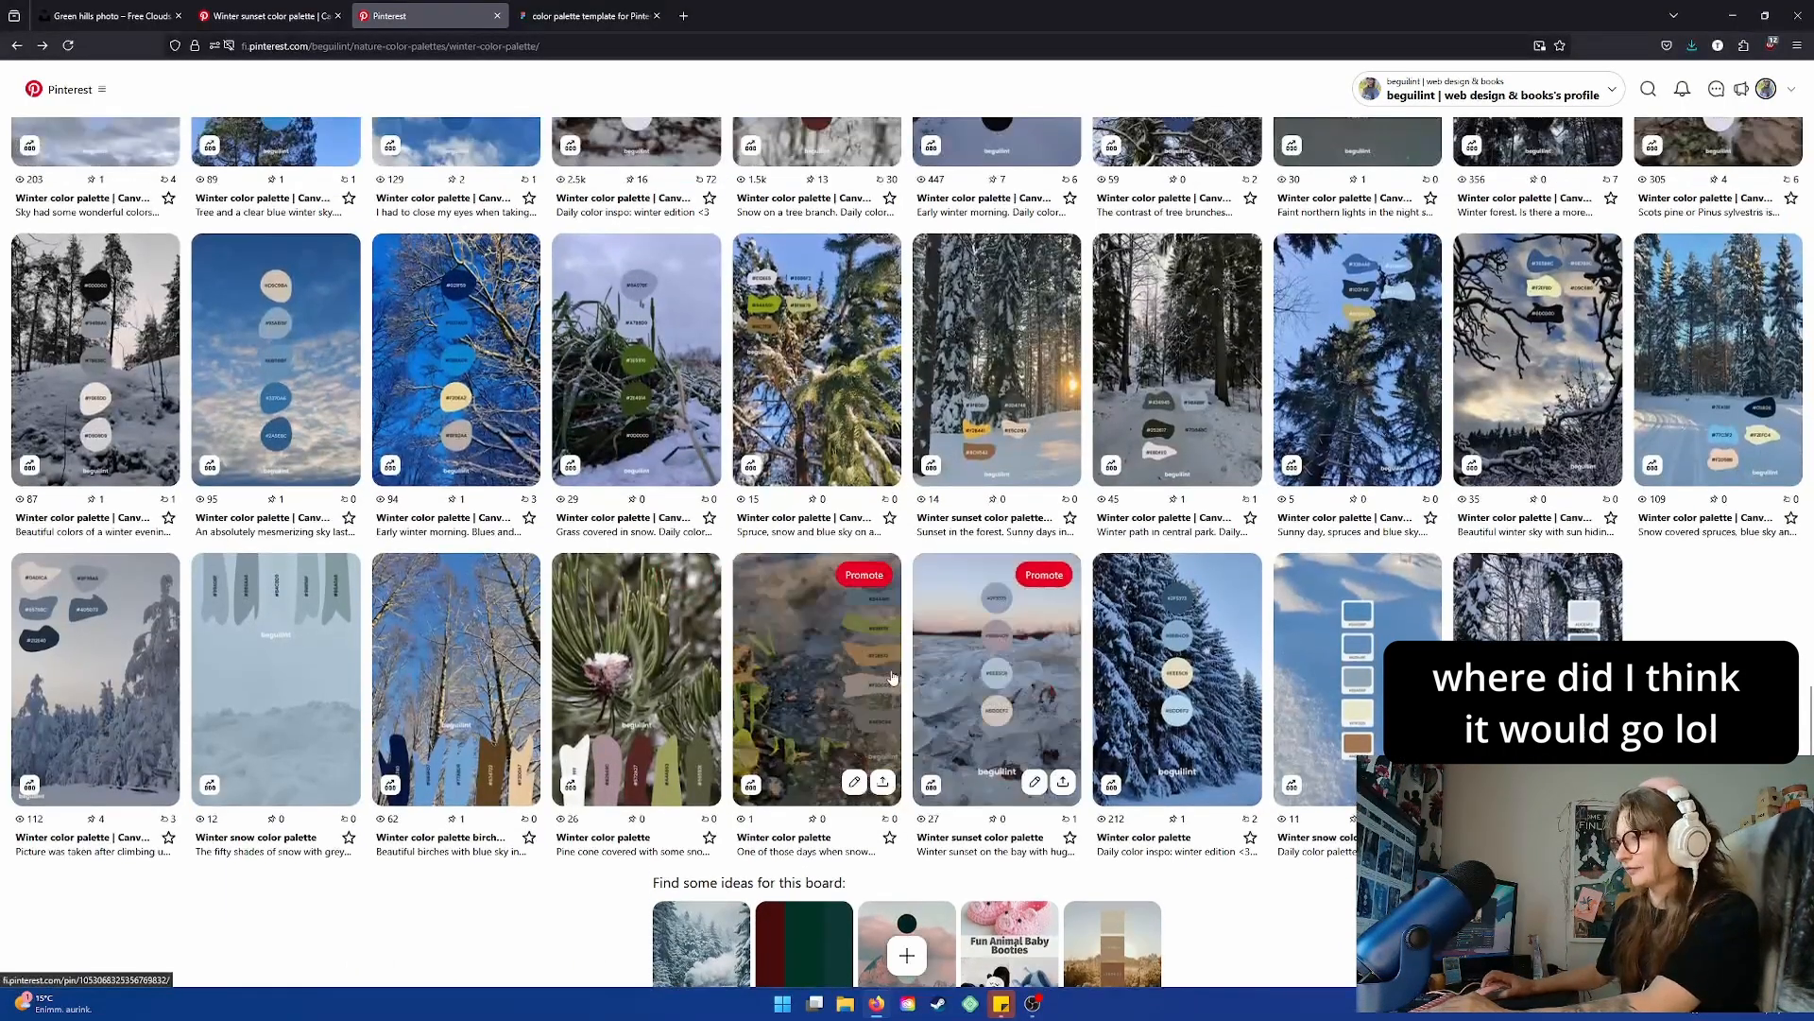
View the pin with wavy swatches over wet ground and the forest sunset pin, returning to the section after each
left_click(962, 650)
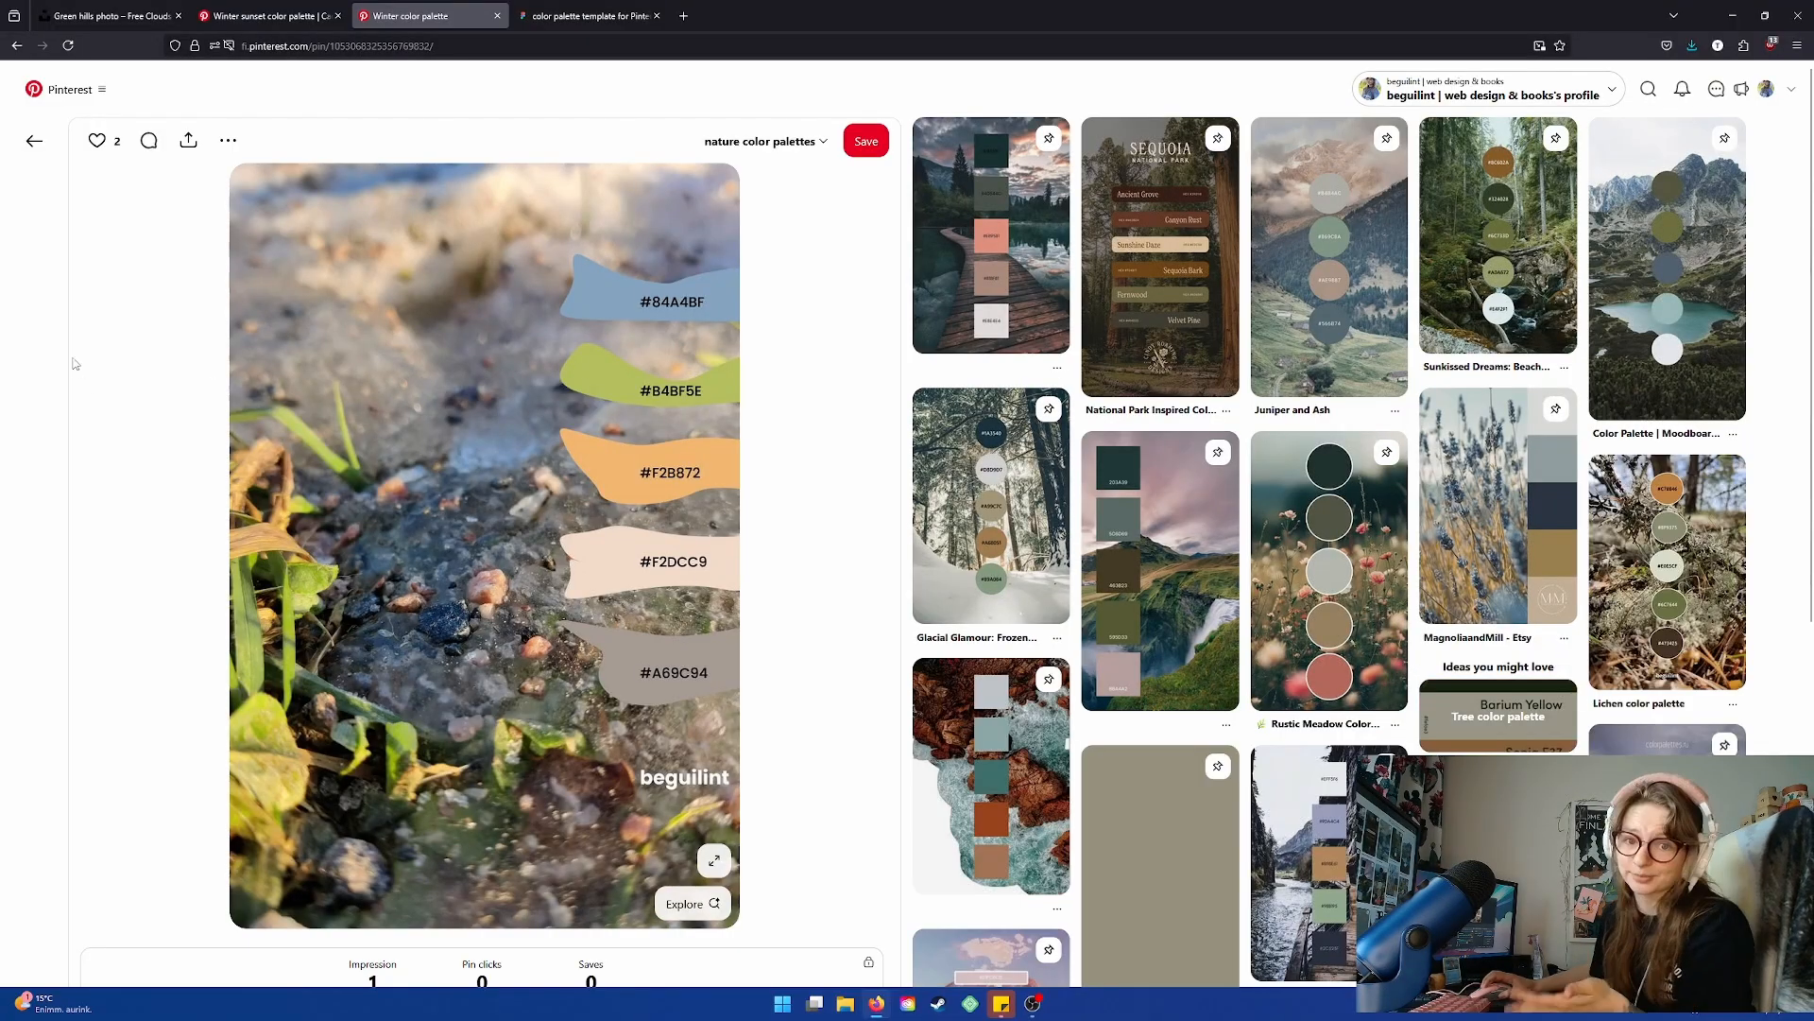
left_click(31, 142)
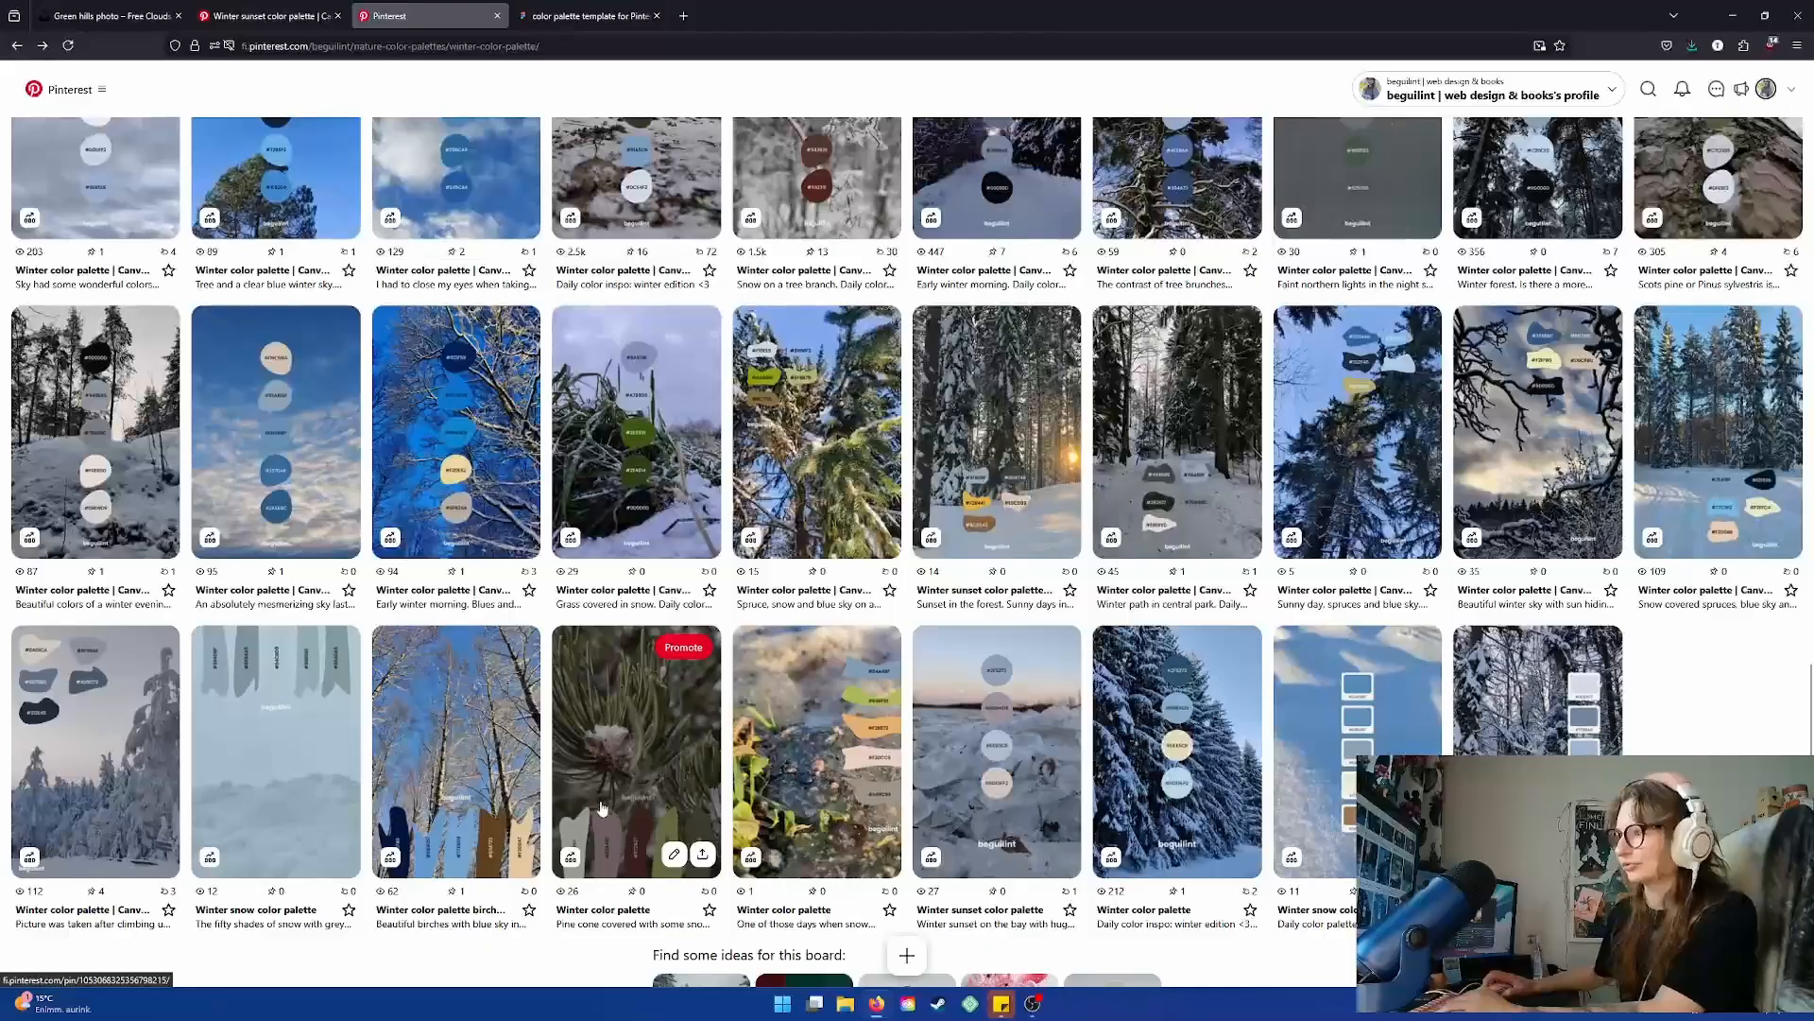
scroll(631, 794, "up", 2)
left_click(988, 530)
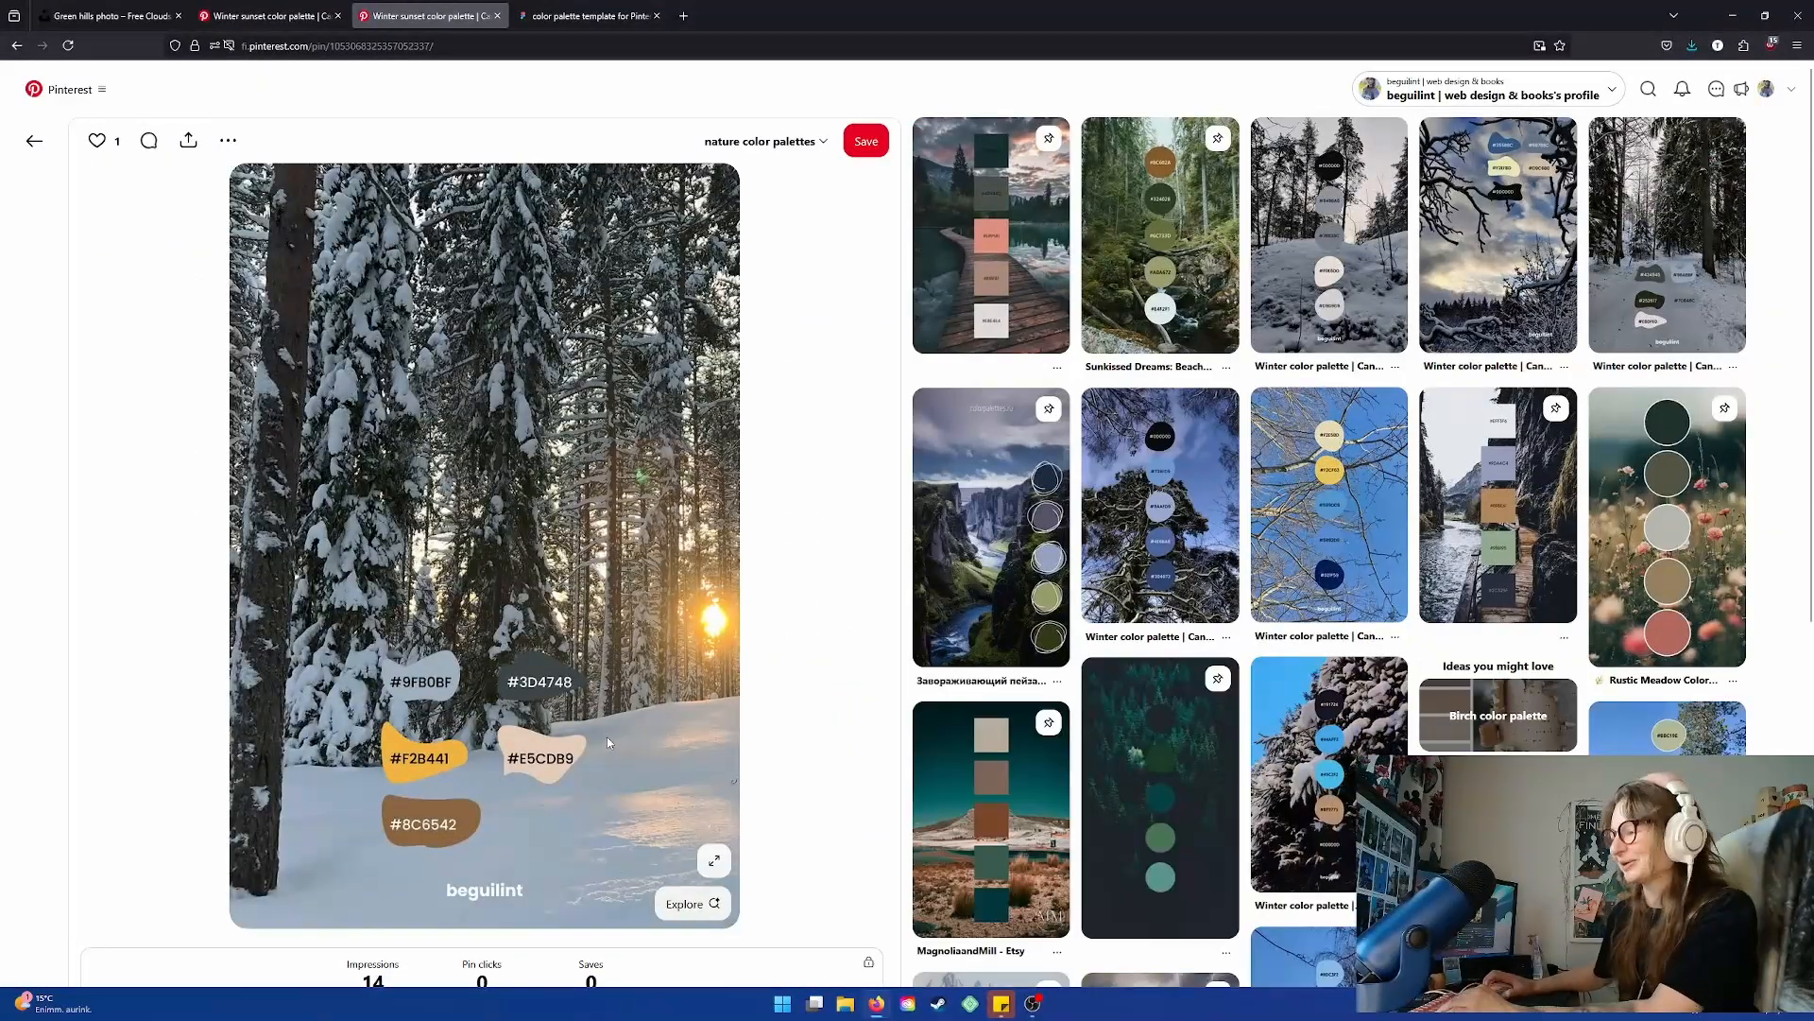
left_click(29, 141)
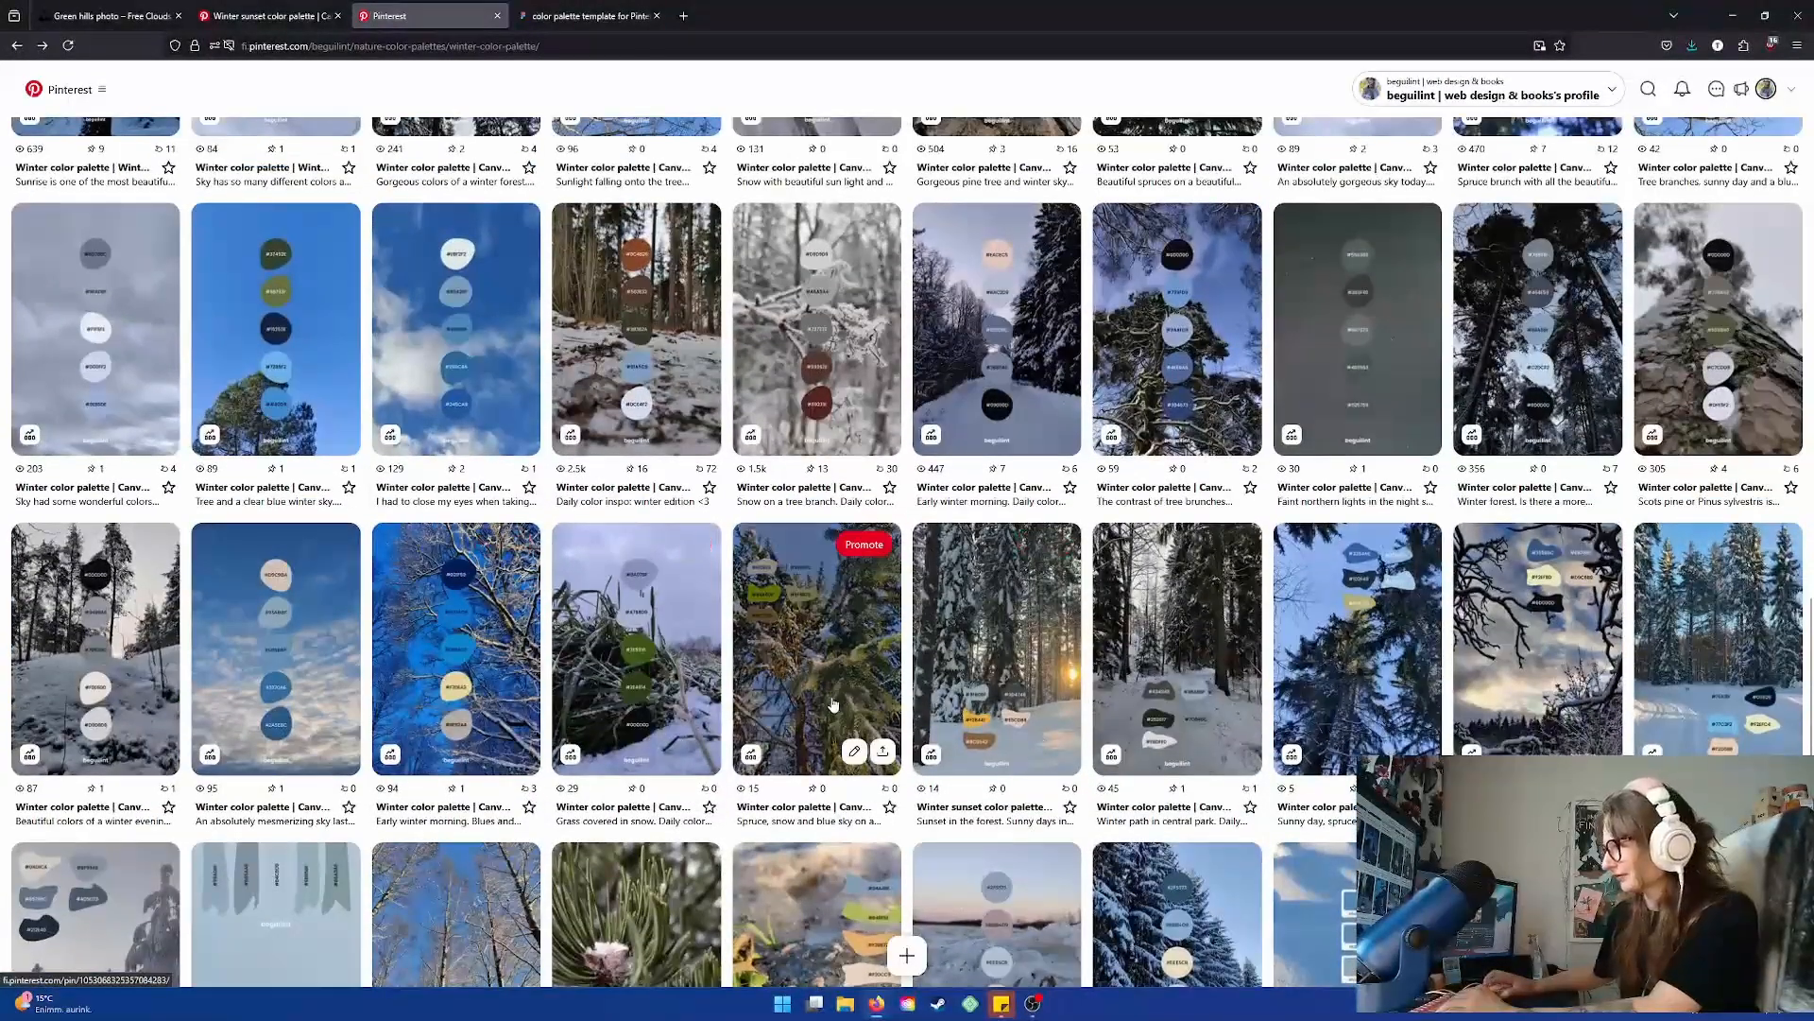
View the snowy forest path pin and the snow-covered grass pin to compare their swatch shapes, returning to the section after each
scroll(847, 660, "down", 2)
left_click(1219, 529)
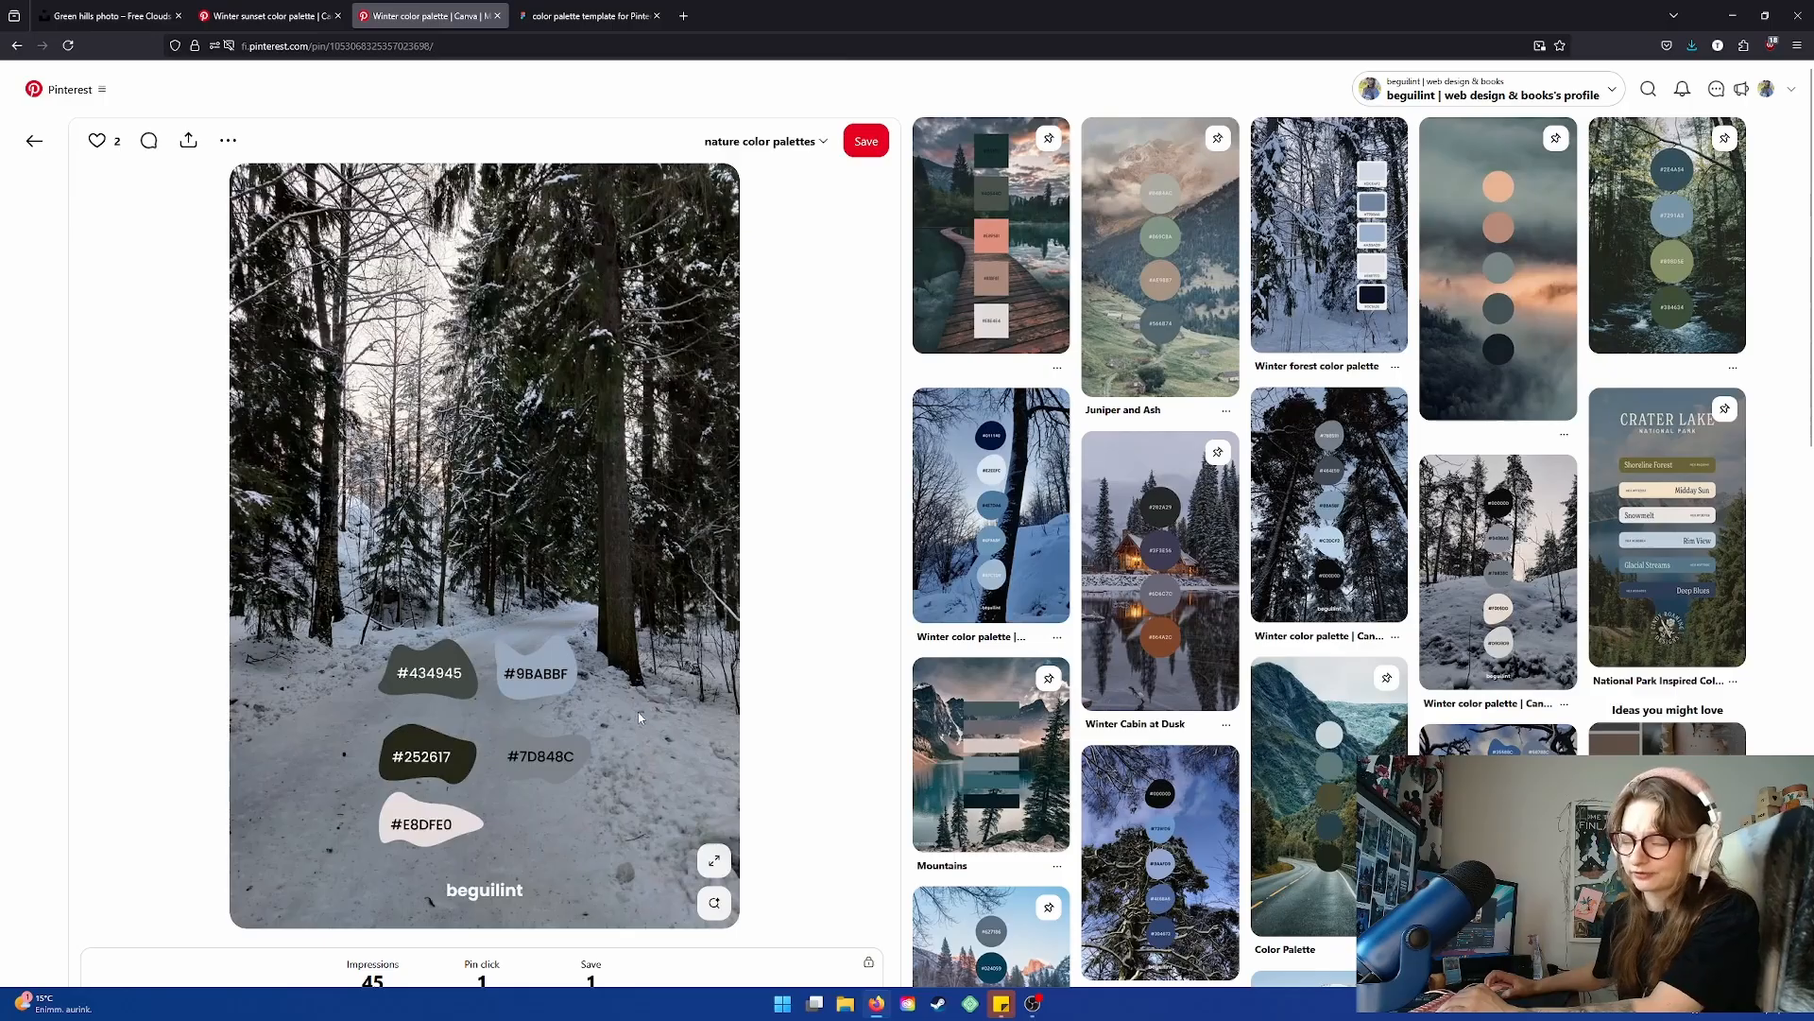
left_click(34, 140)
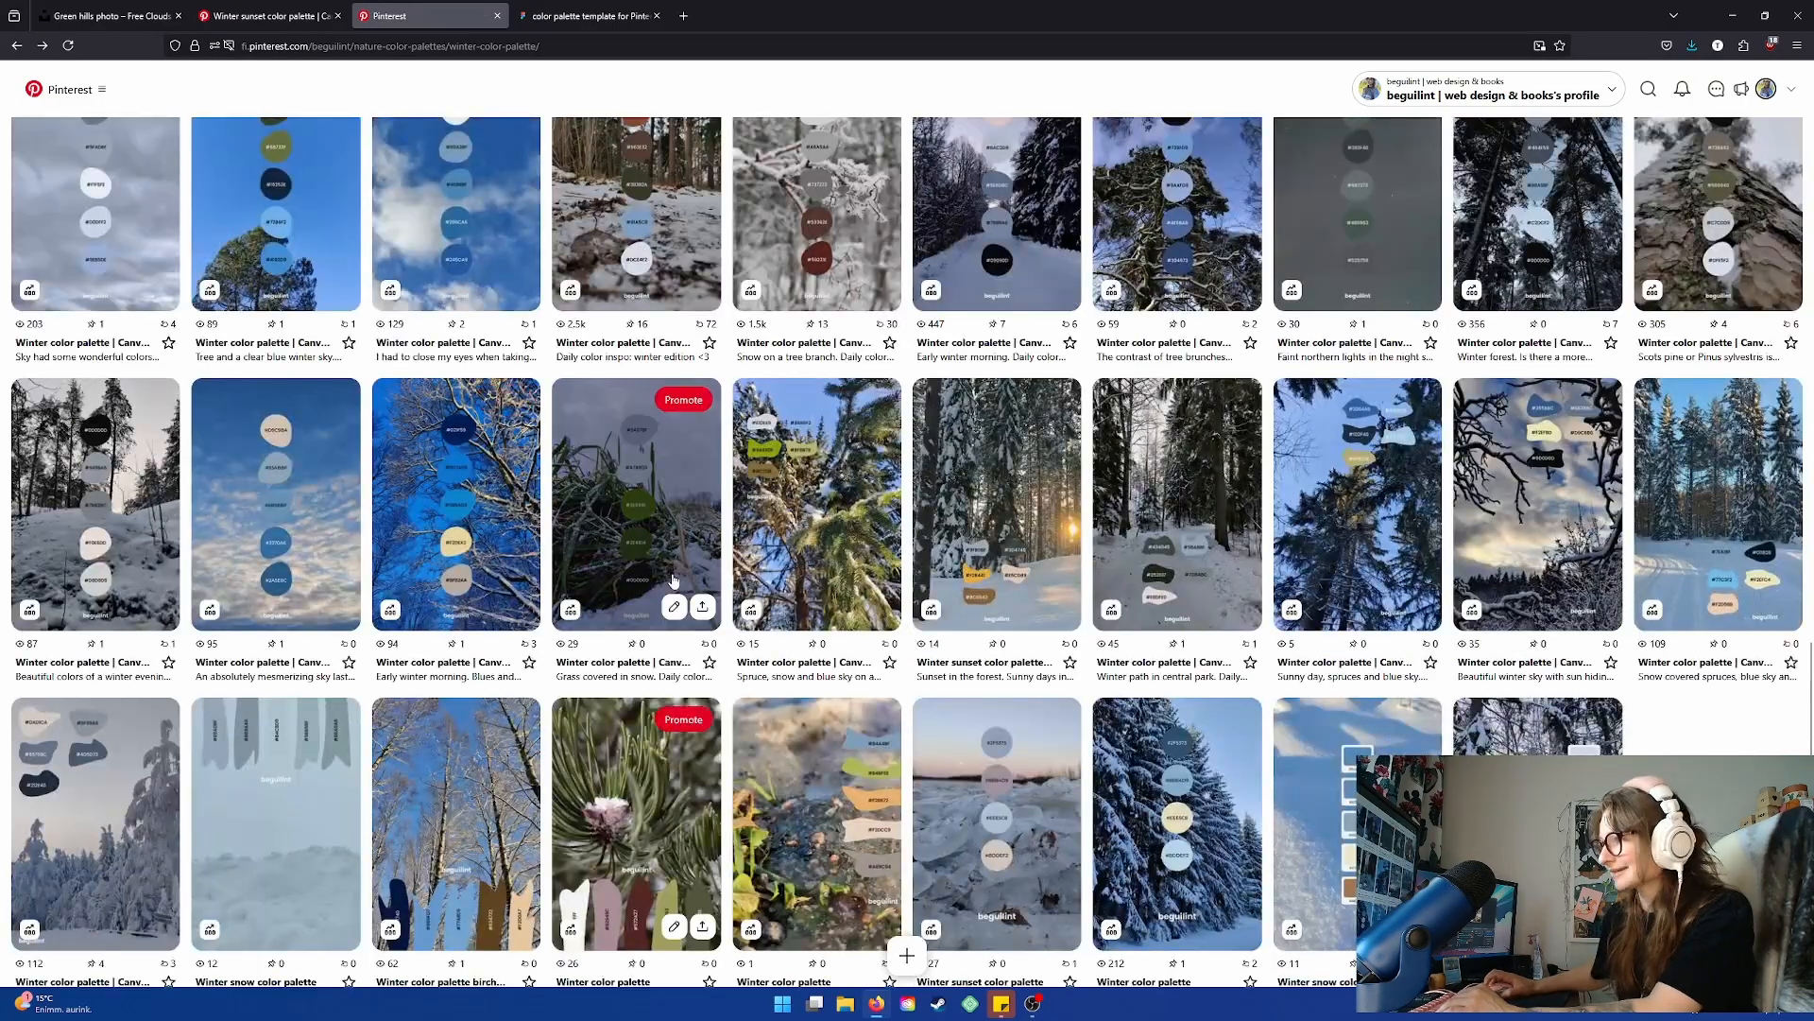
left_click(574, 411)
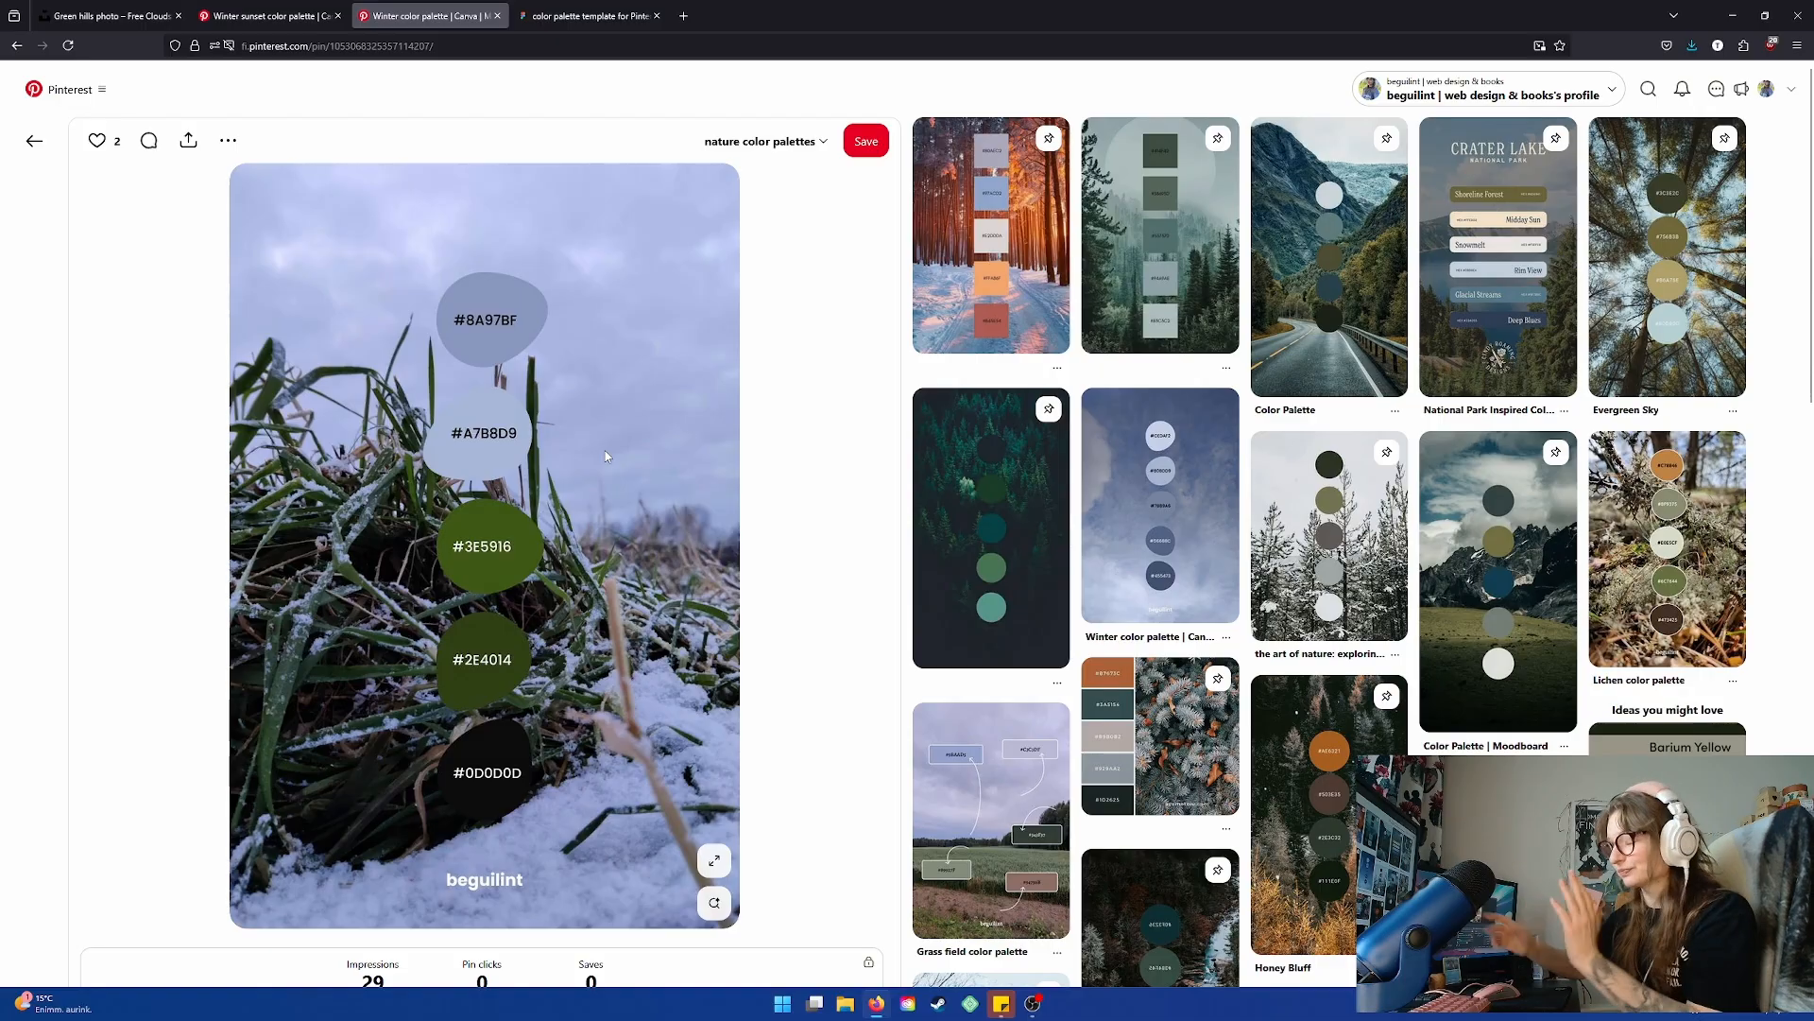
left_click(34, 142)
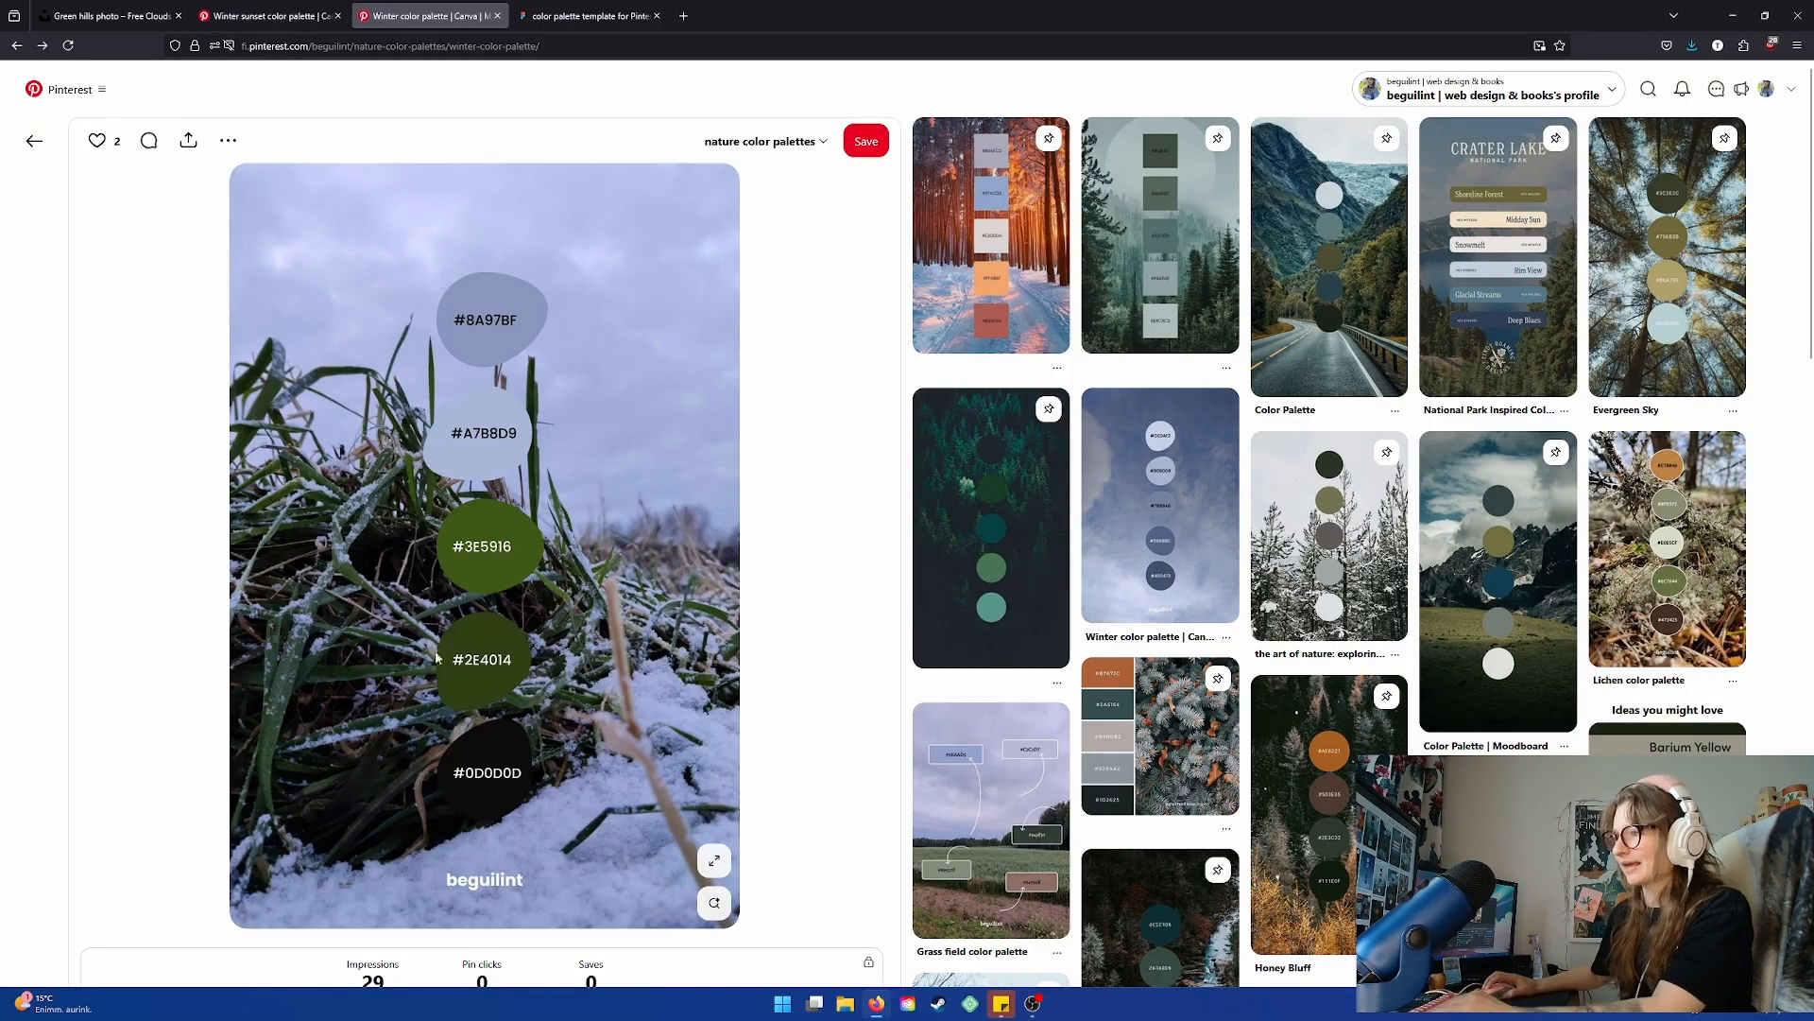
View the Morning forest color palette pin with white-outlined swatches and return to the winter section
scroll(442, 605, "up", 2)
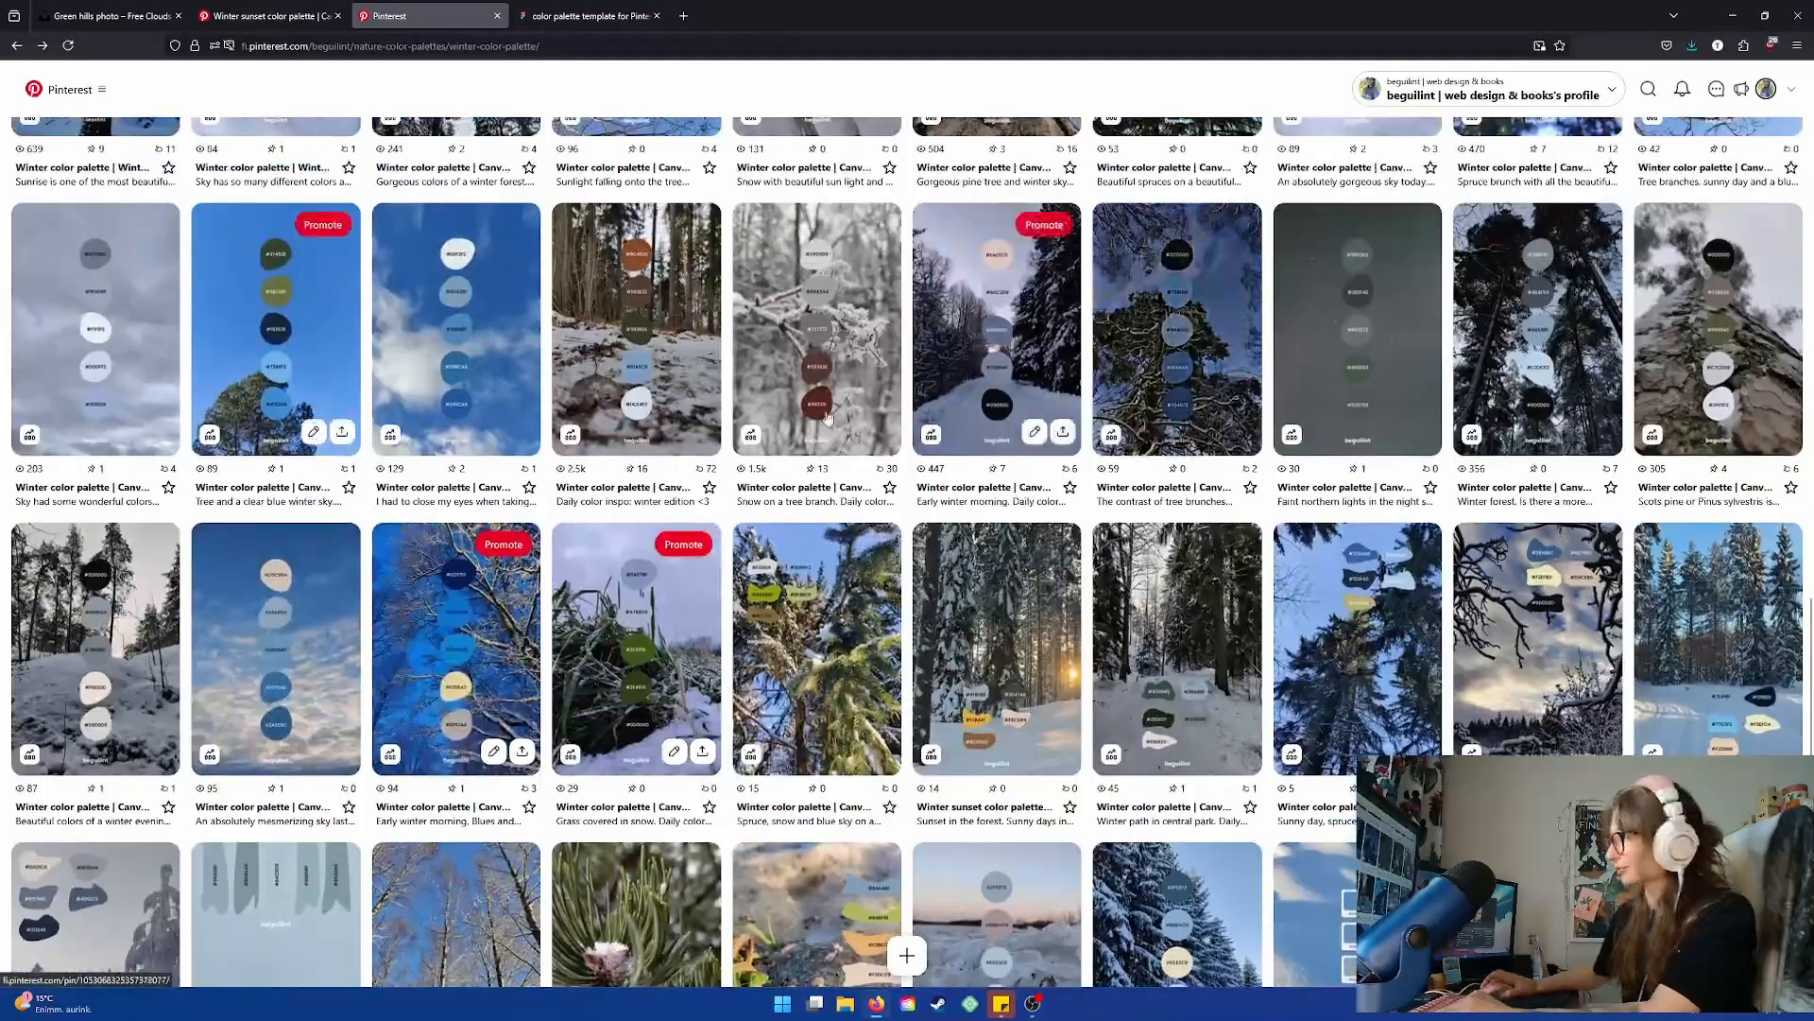
scroll(828, 417, "up", 15)
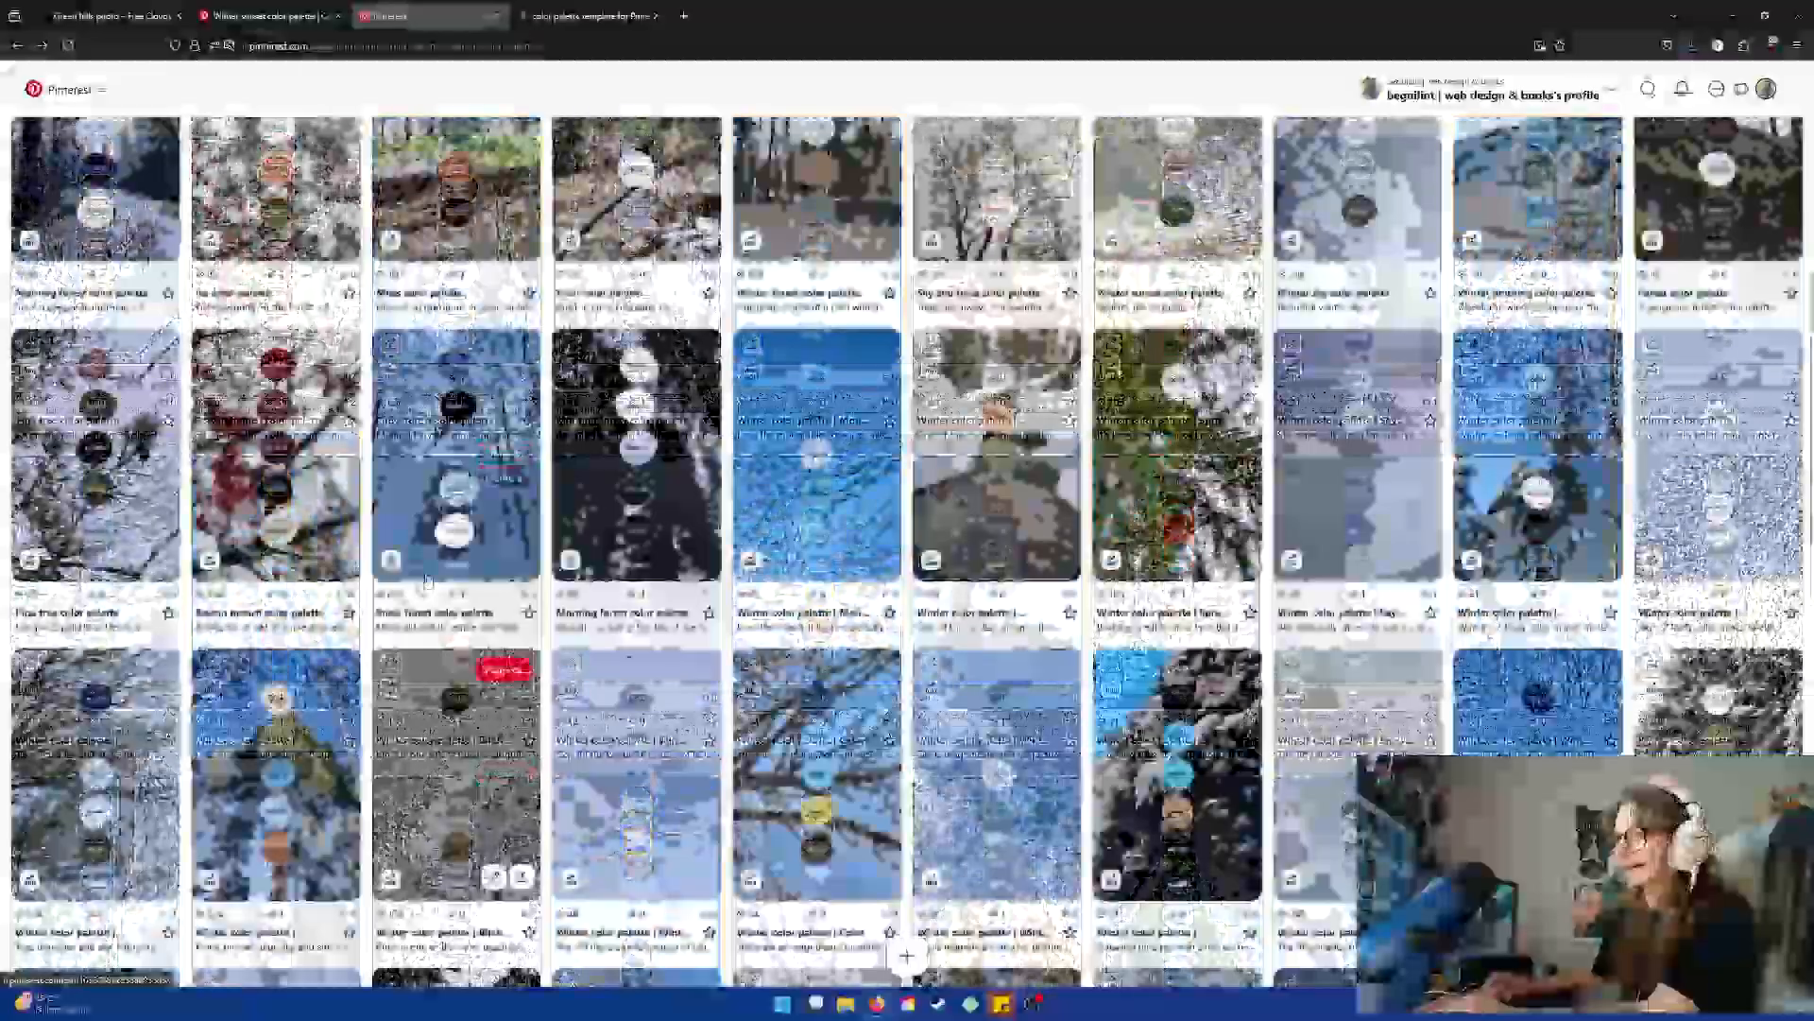
scroll(426, 580, "up", 5)
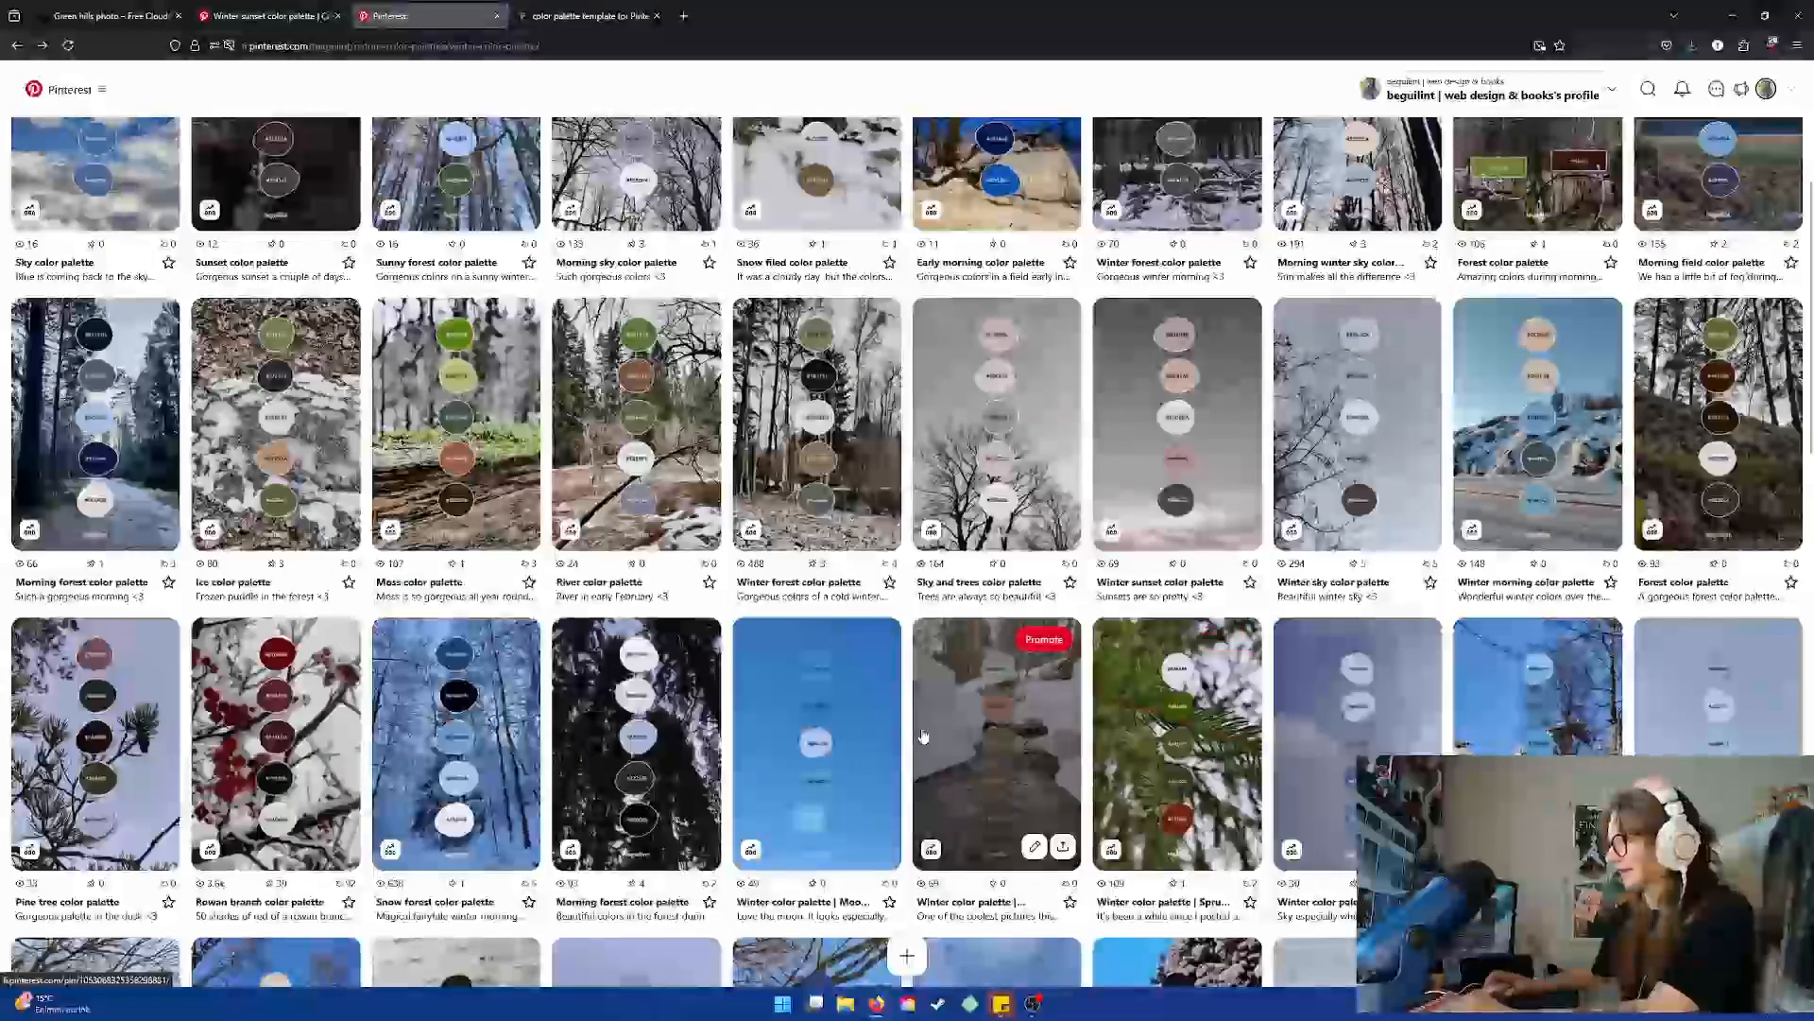
left_click(682, 734)
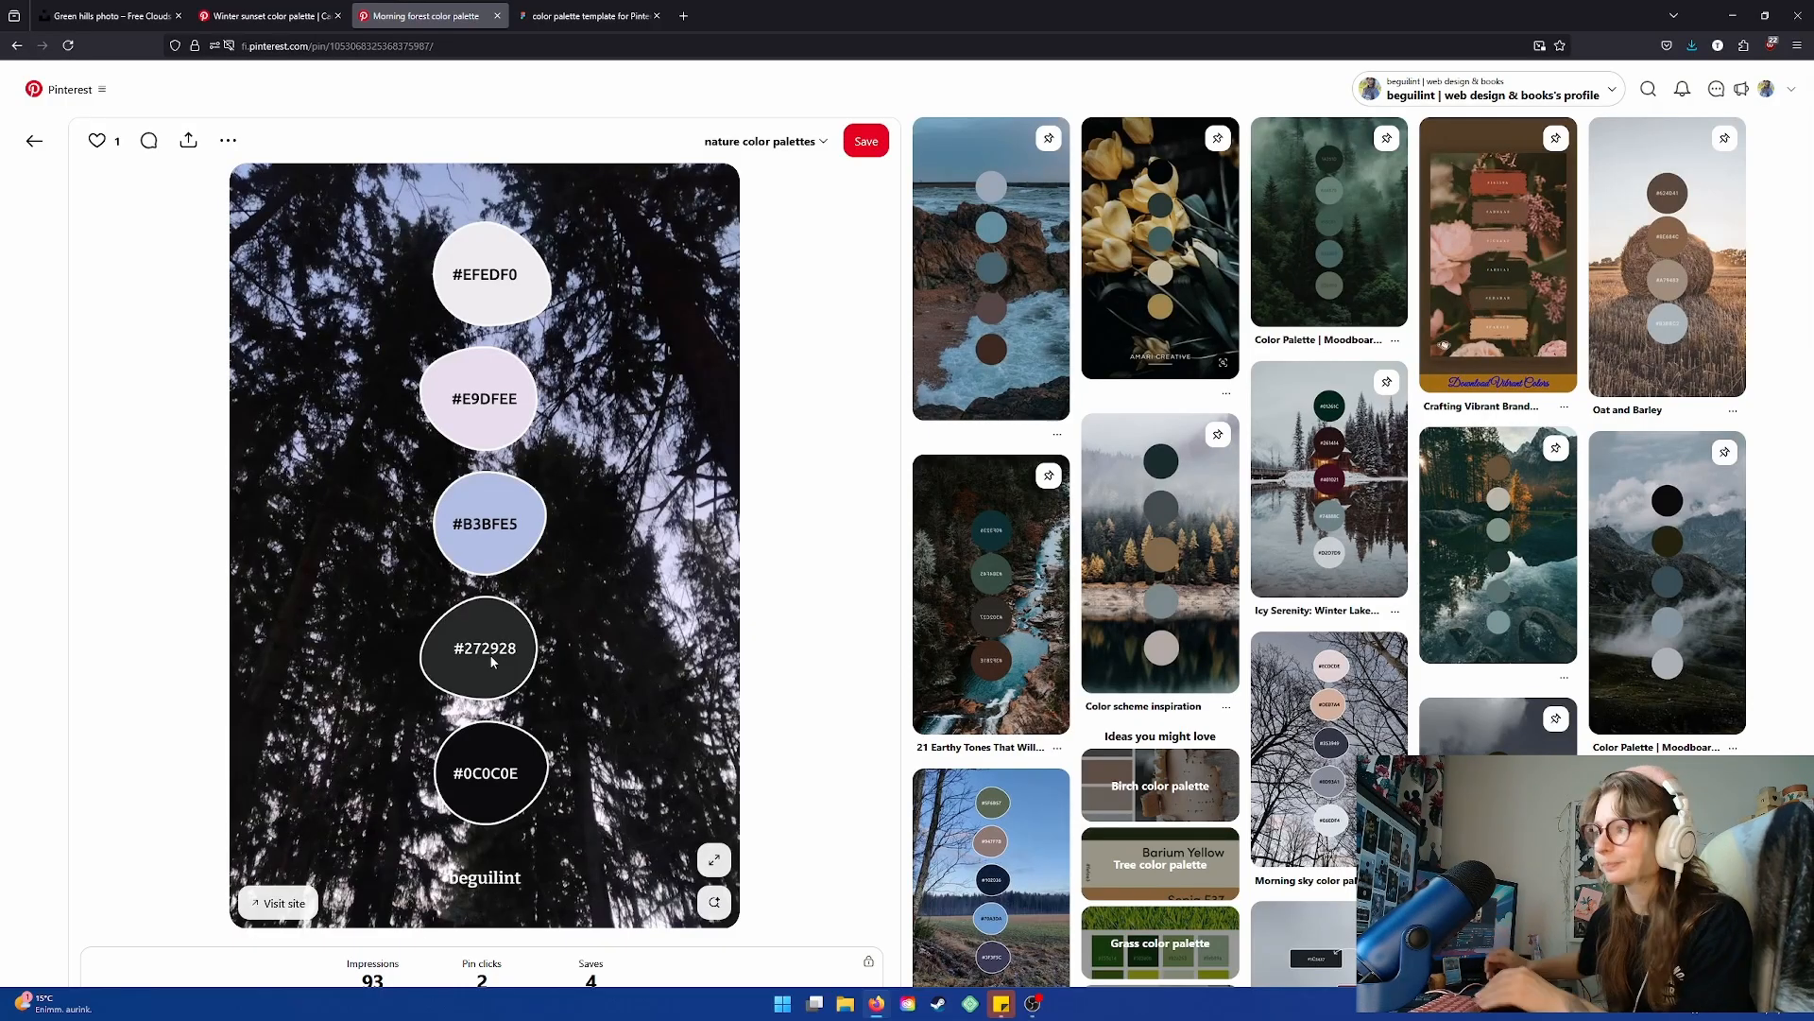
left_click(30, 142)
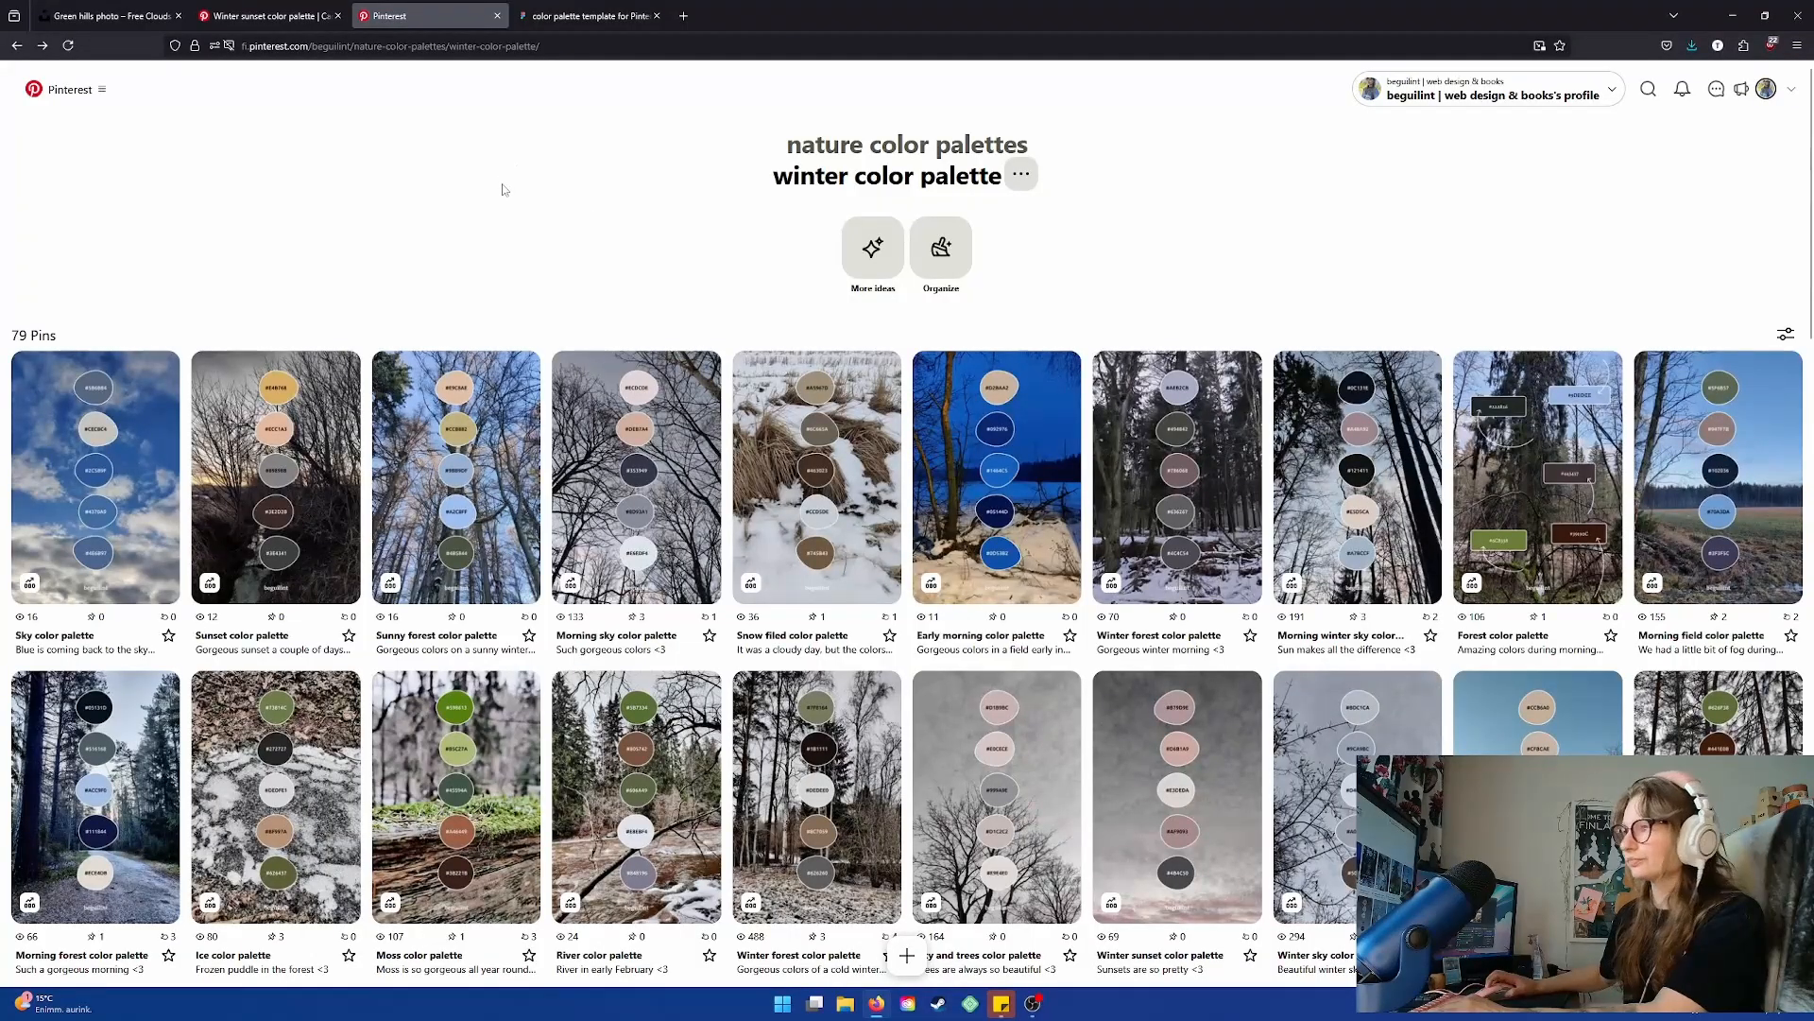
Switch to the Figma file "color palette template for Pinterest" and examine its components, palette variations and pin layouts
left_click(558, 21)
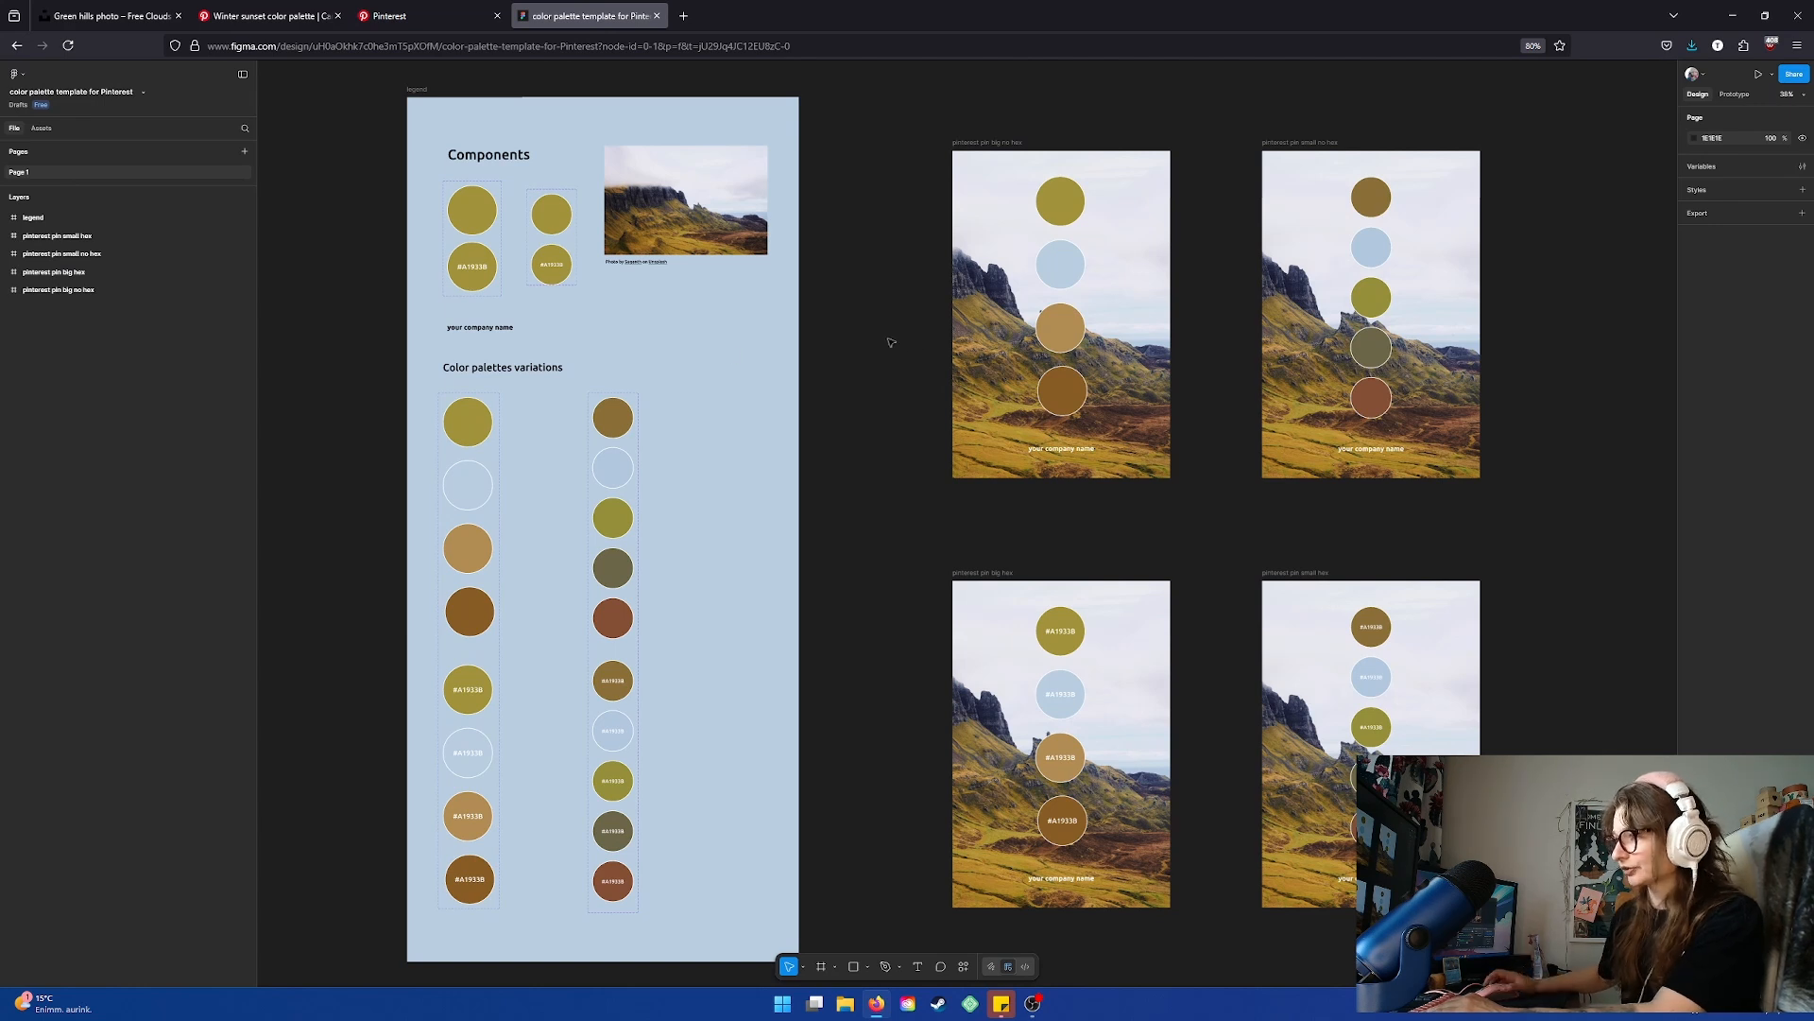
left_click_drag(900, 406, 891, 405)
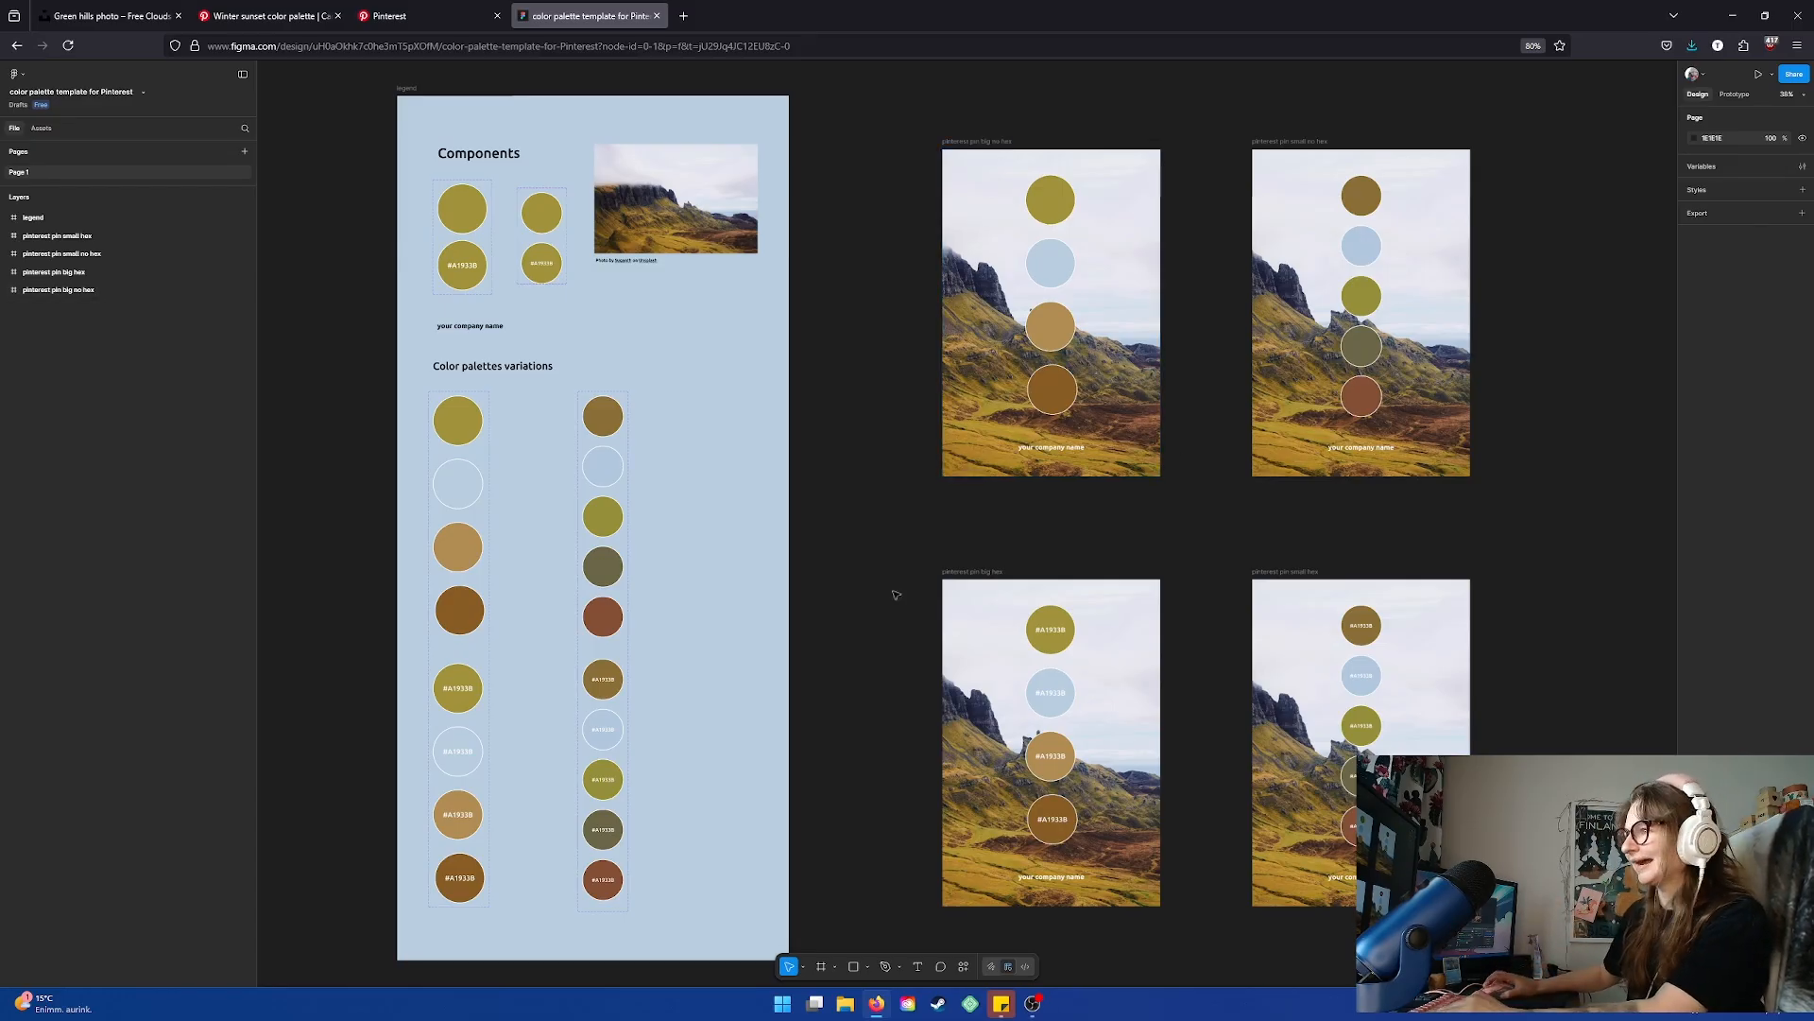
left_click_drag(879, 573, 884, 571)
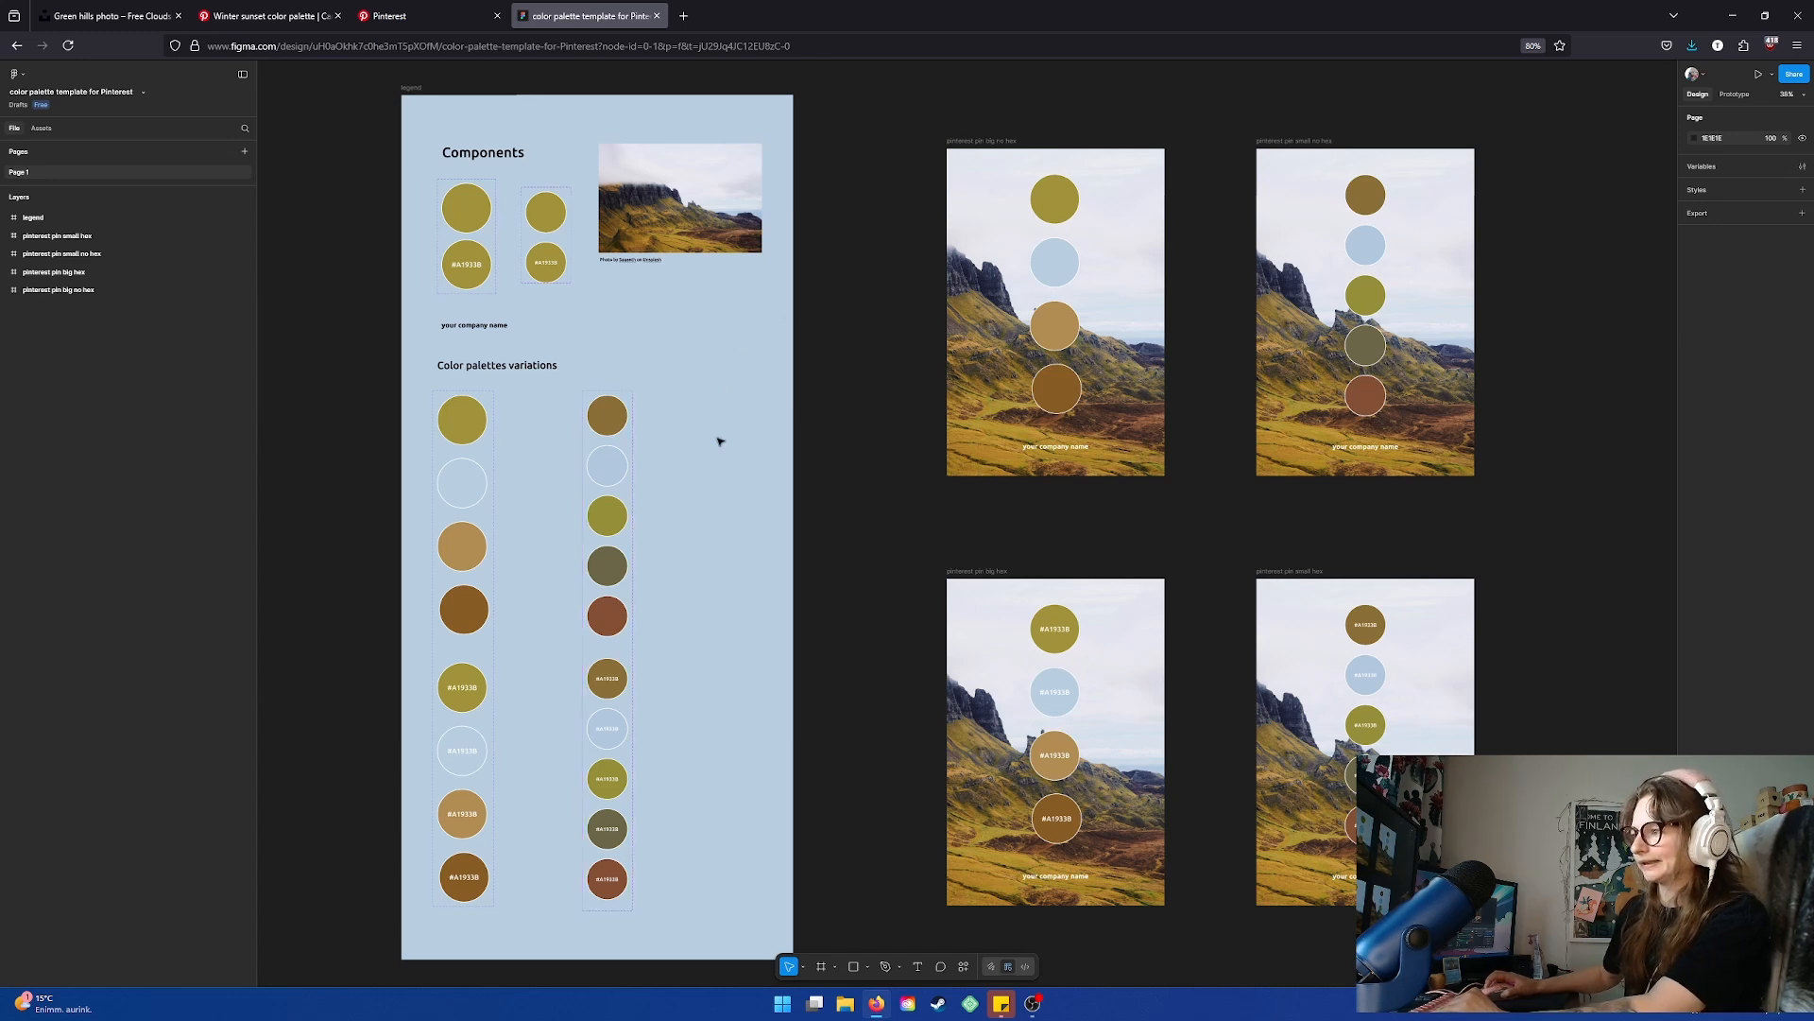
left_click_drag(834, 483, 822, 481)
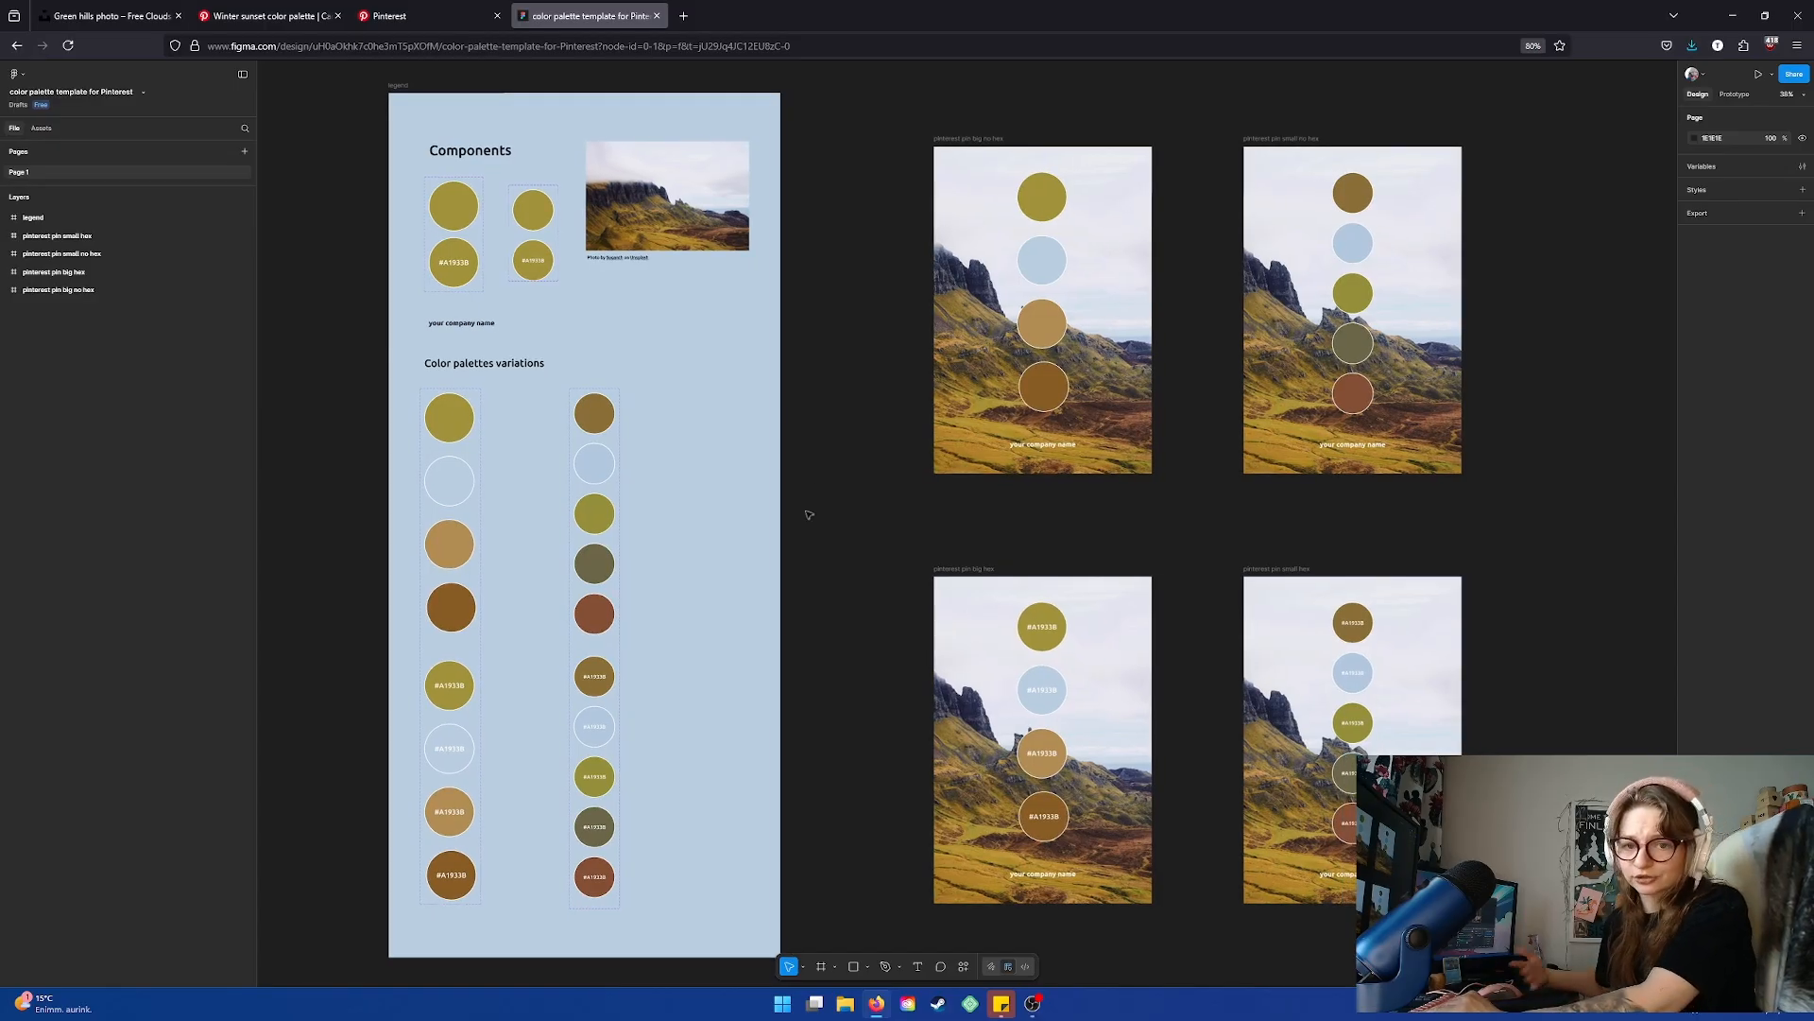
Switch back to Pinterest, search your own Pins for "color palette" and browse the results
left_click(457, 14)
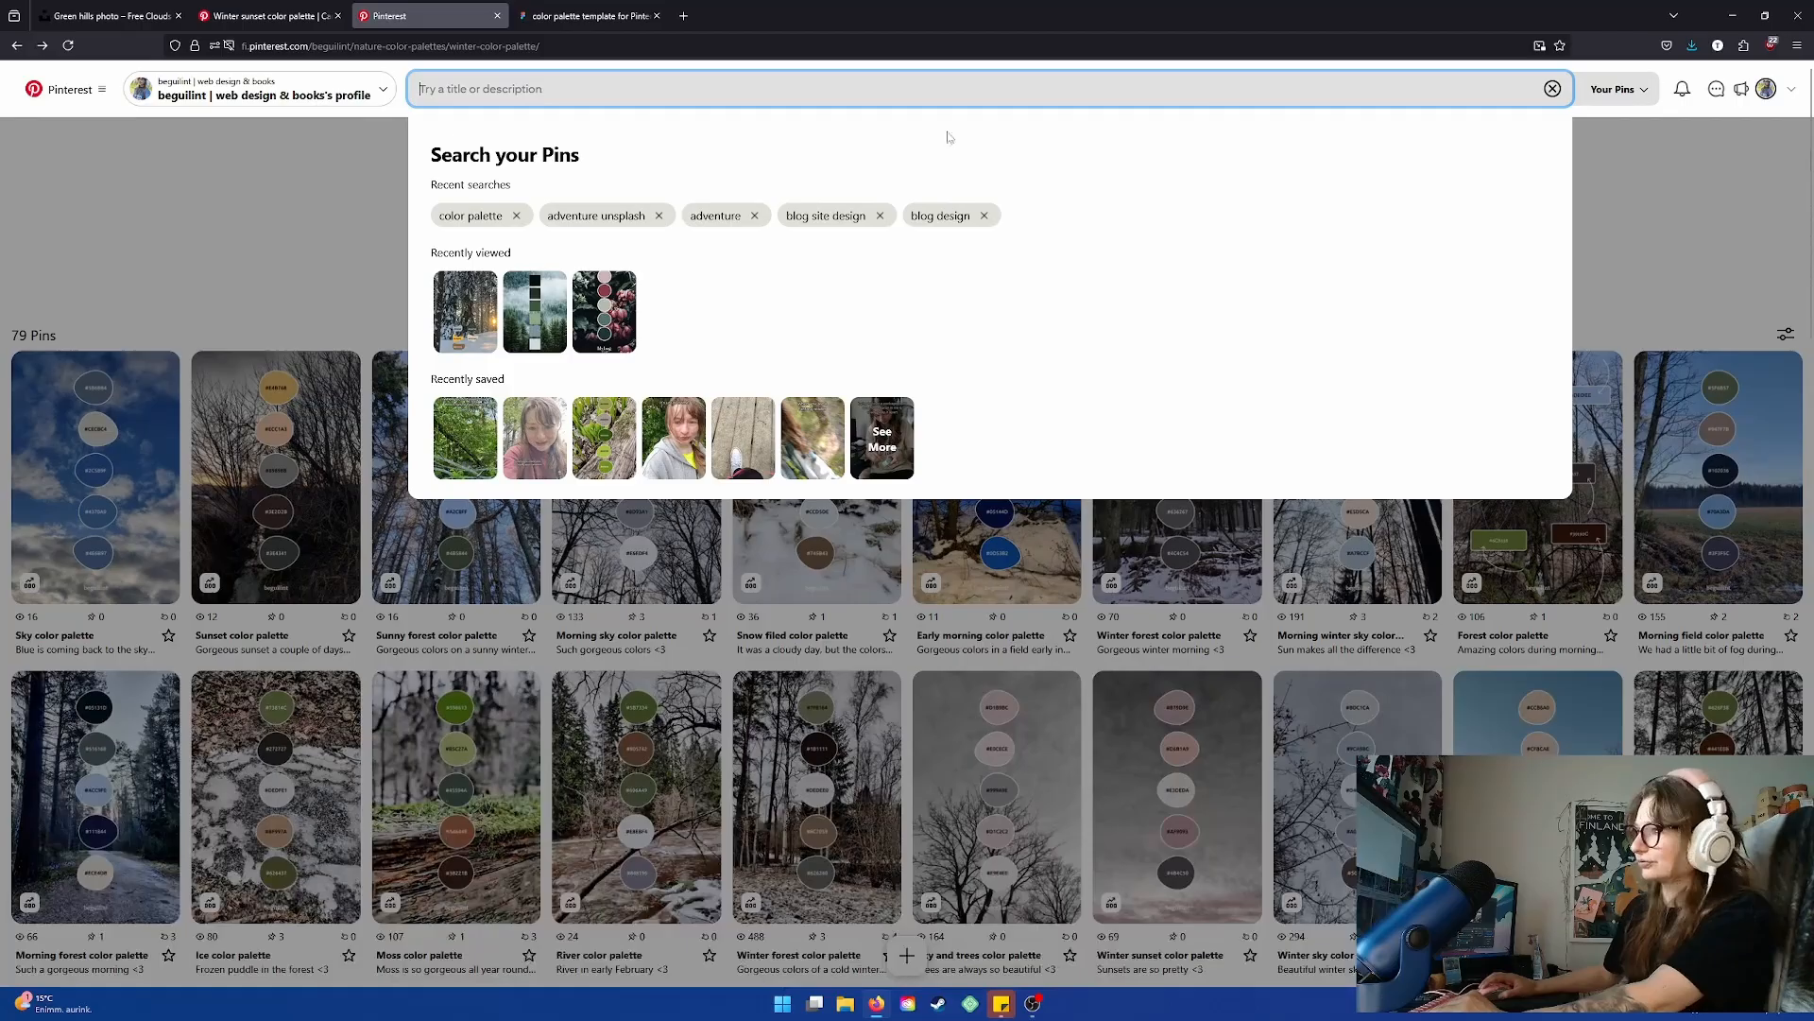
left_click(1648, 89)
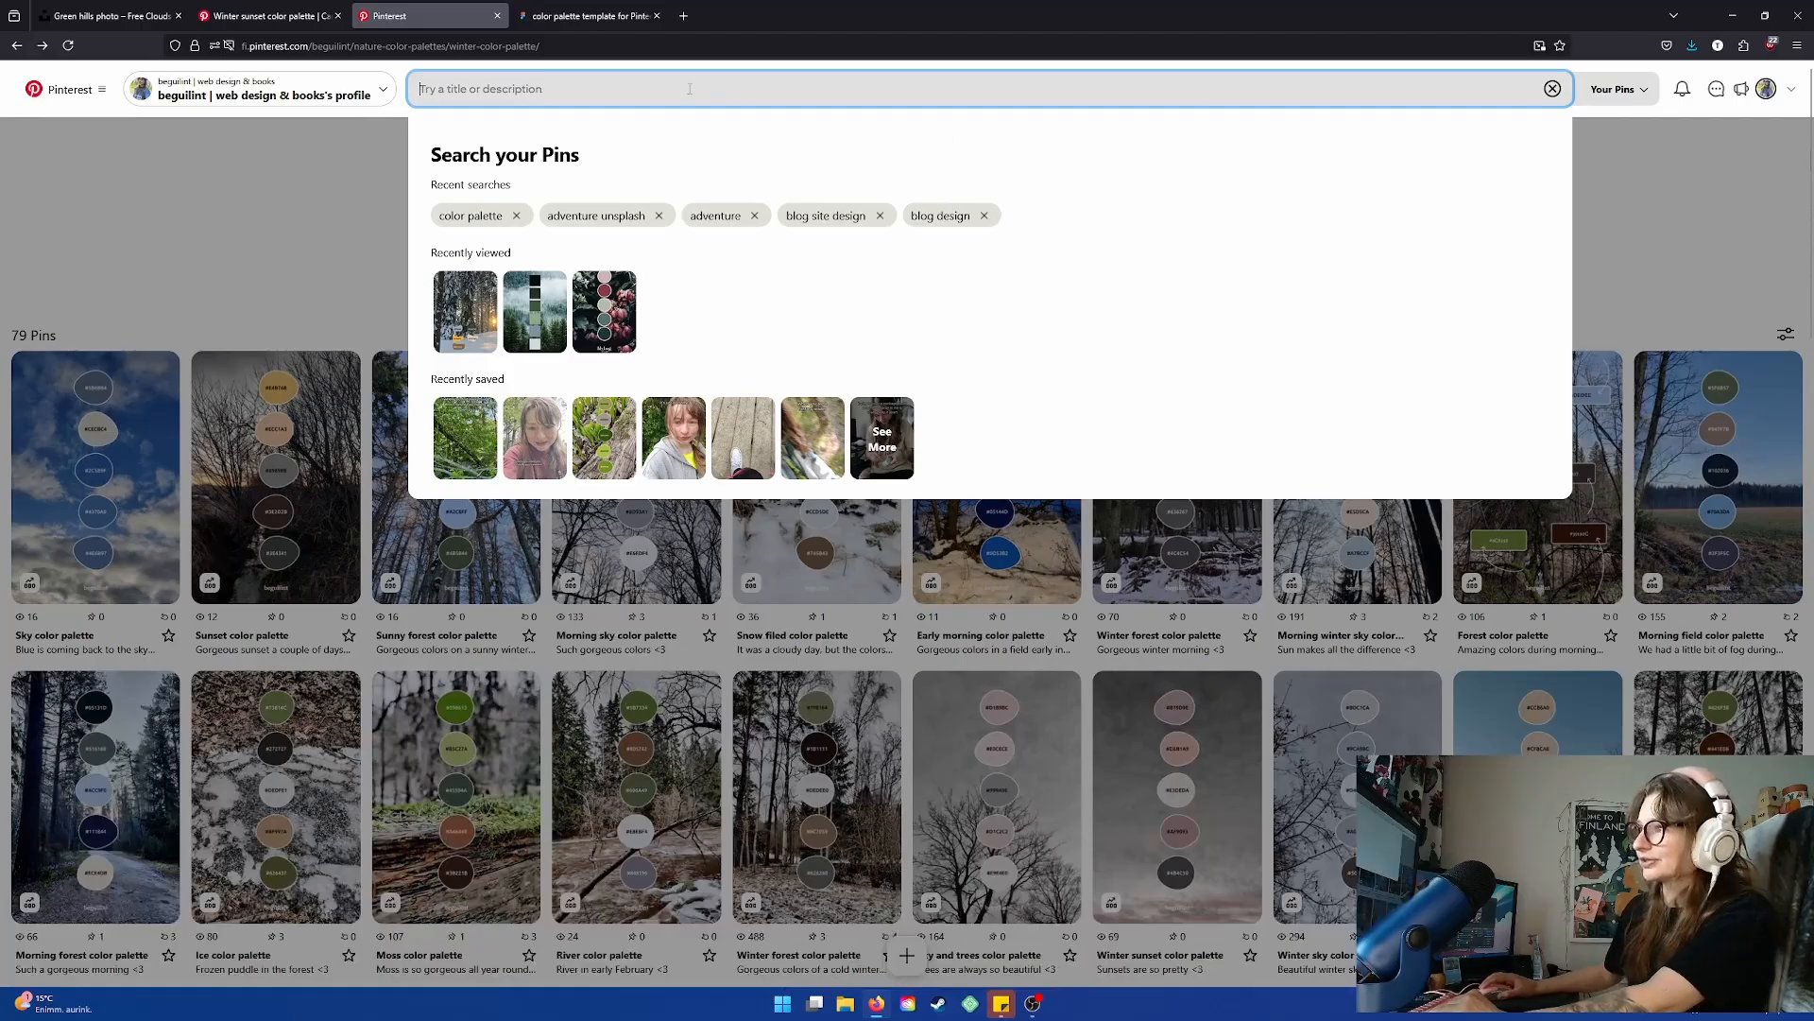
type("color pale")
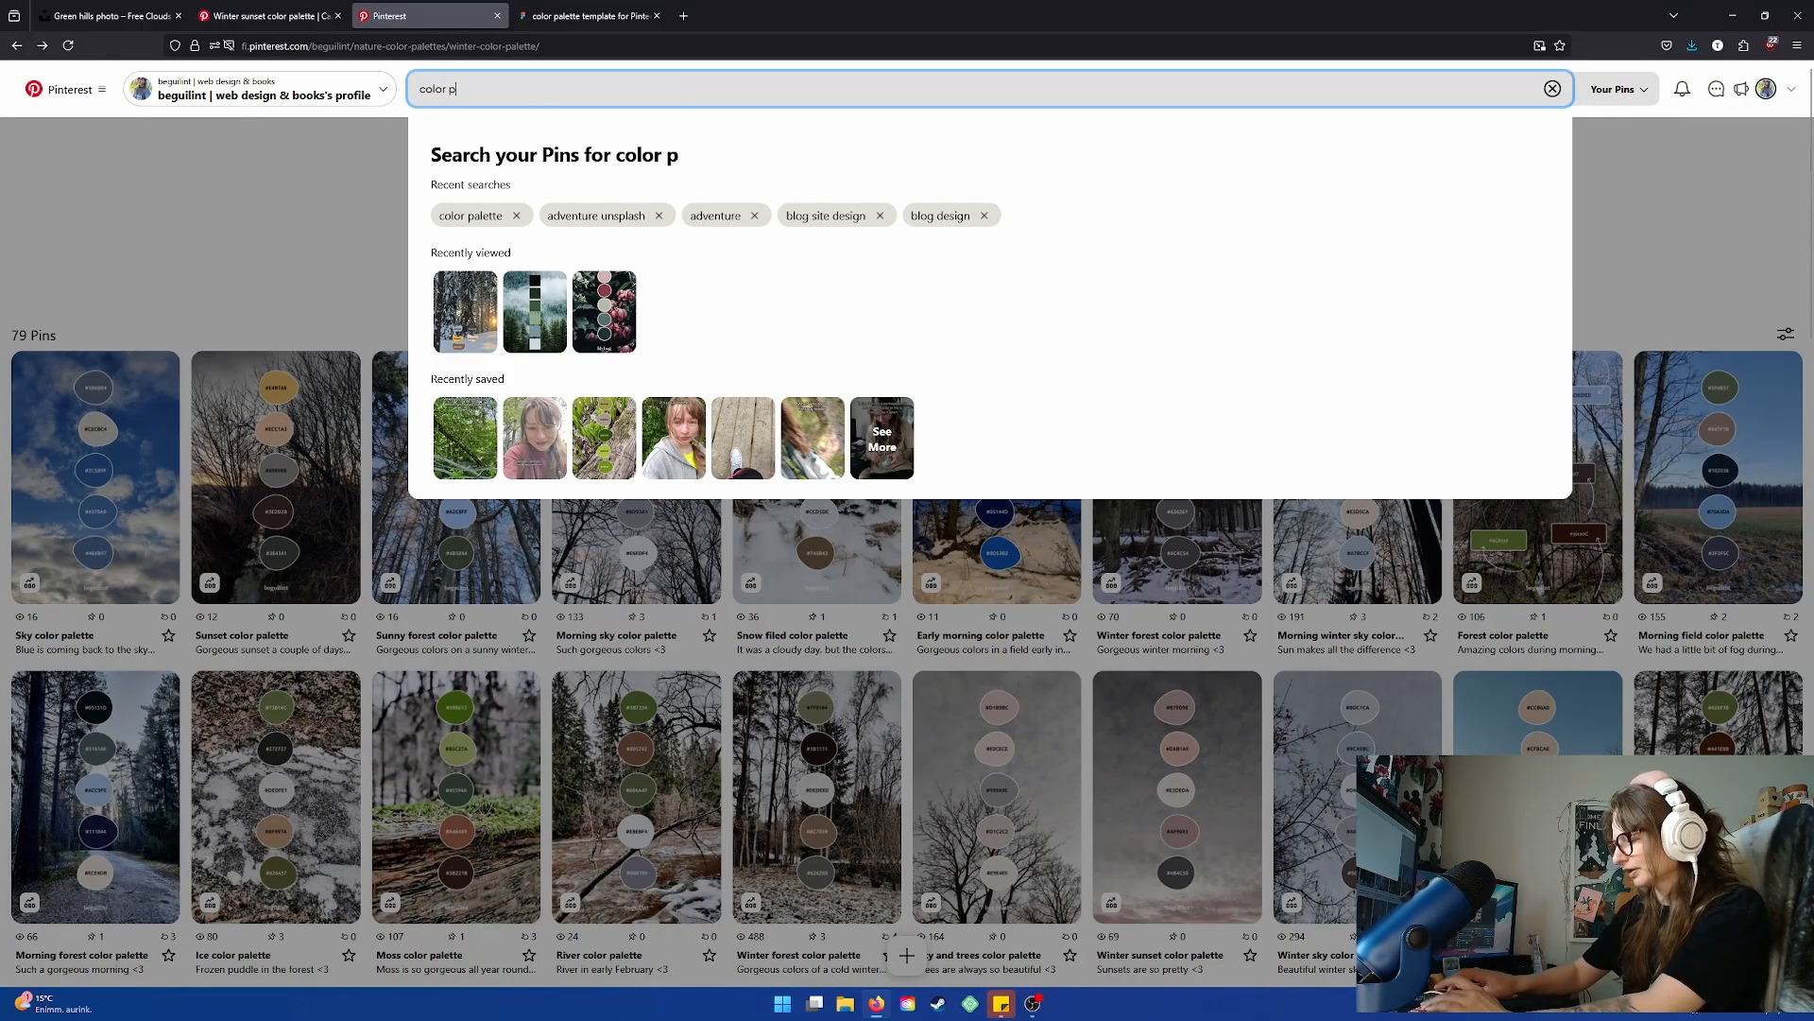
type("tte")
key("Return")
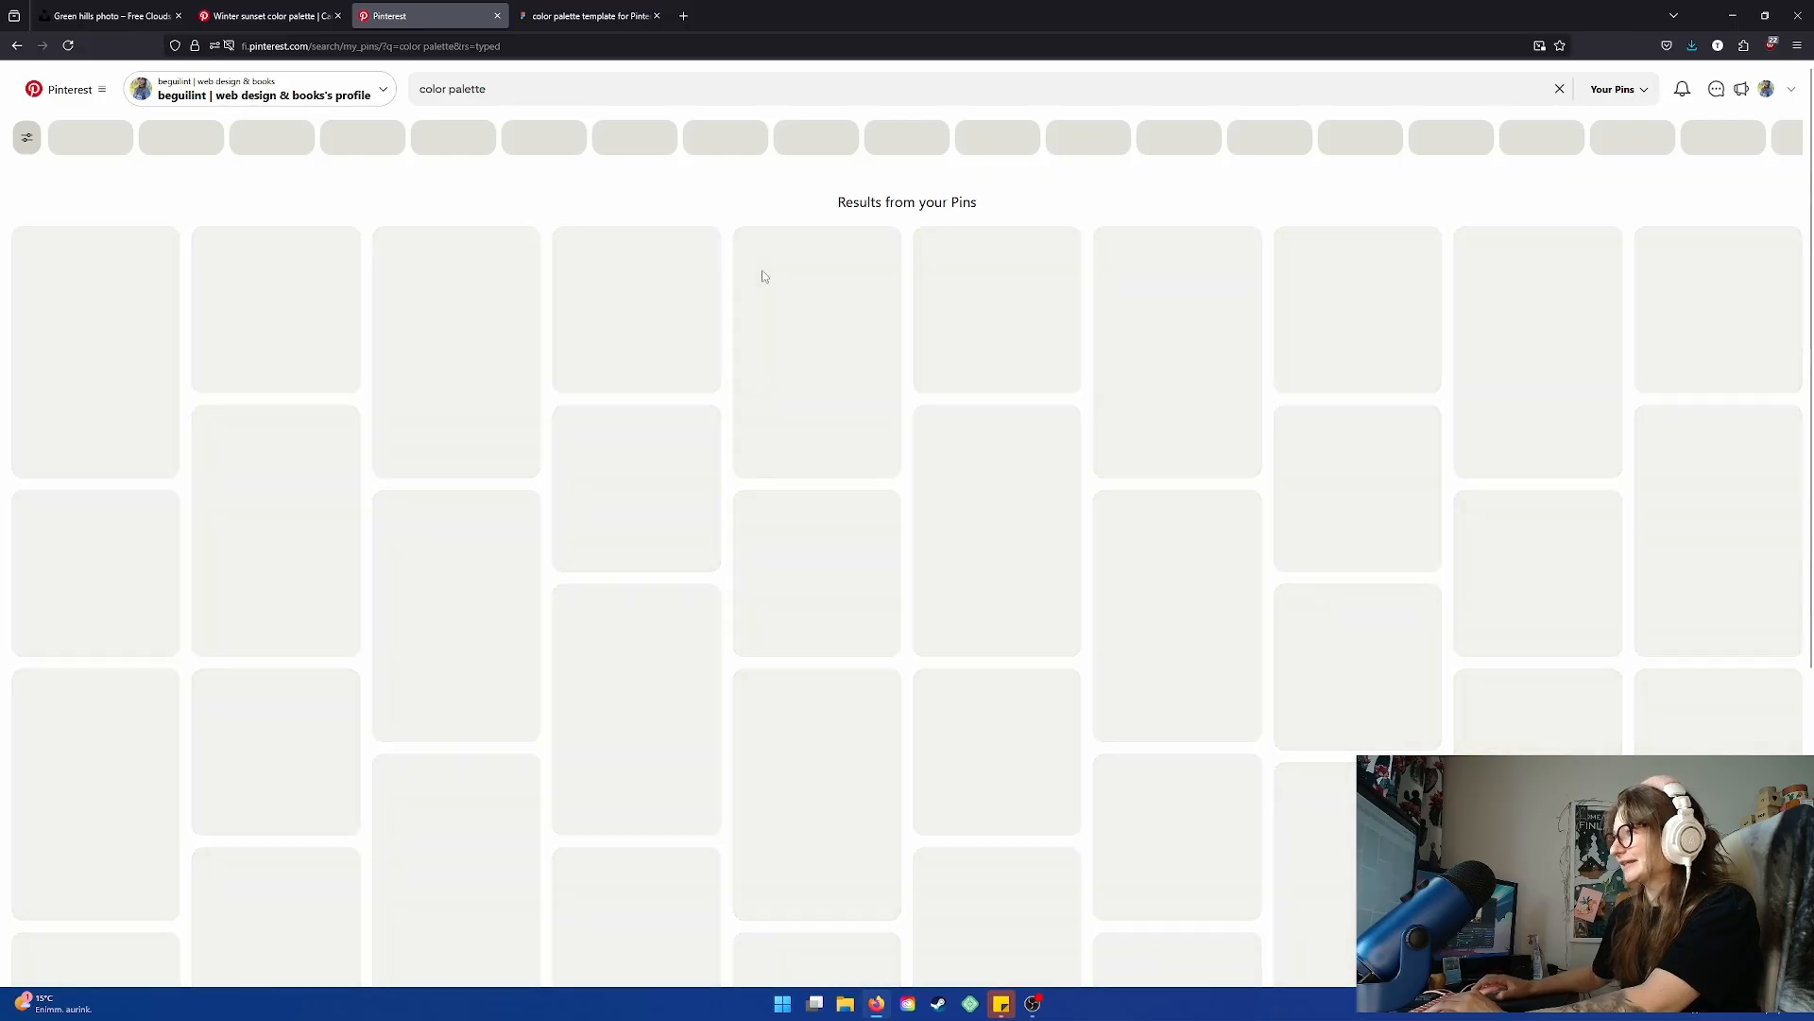
scroll(599, 193, "down", 3)
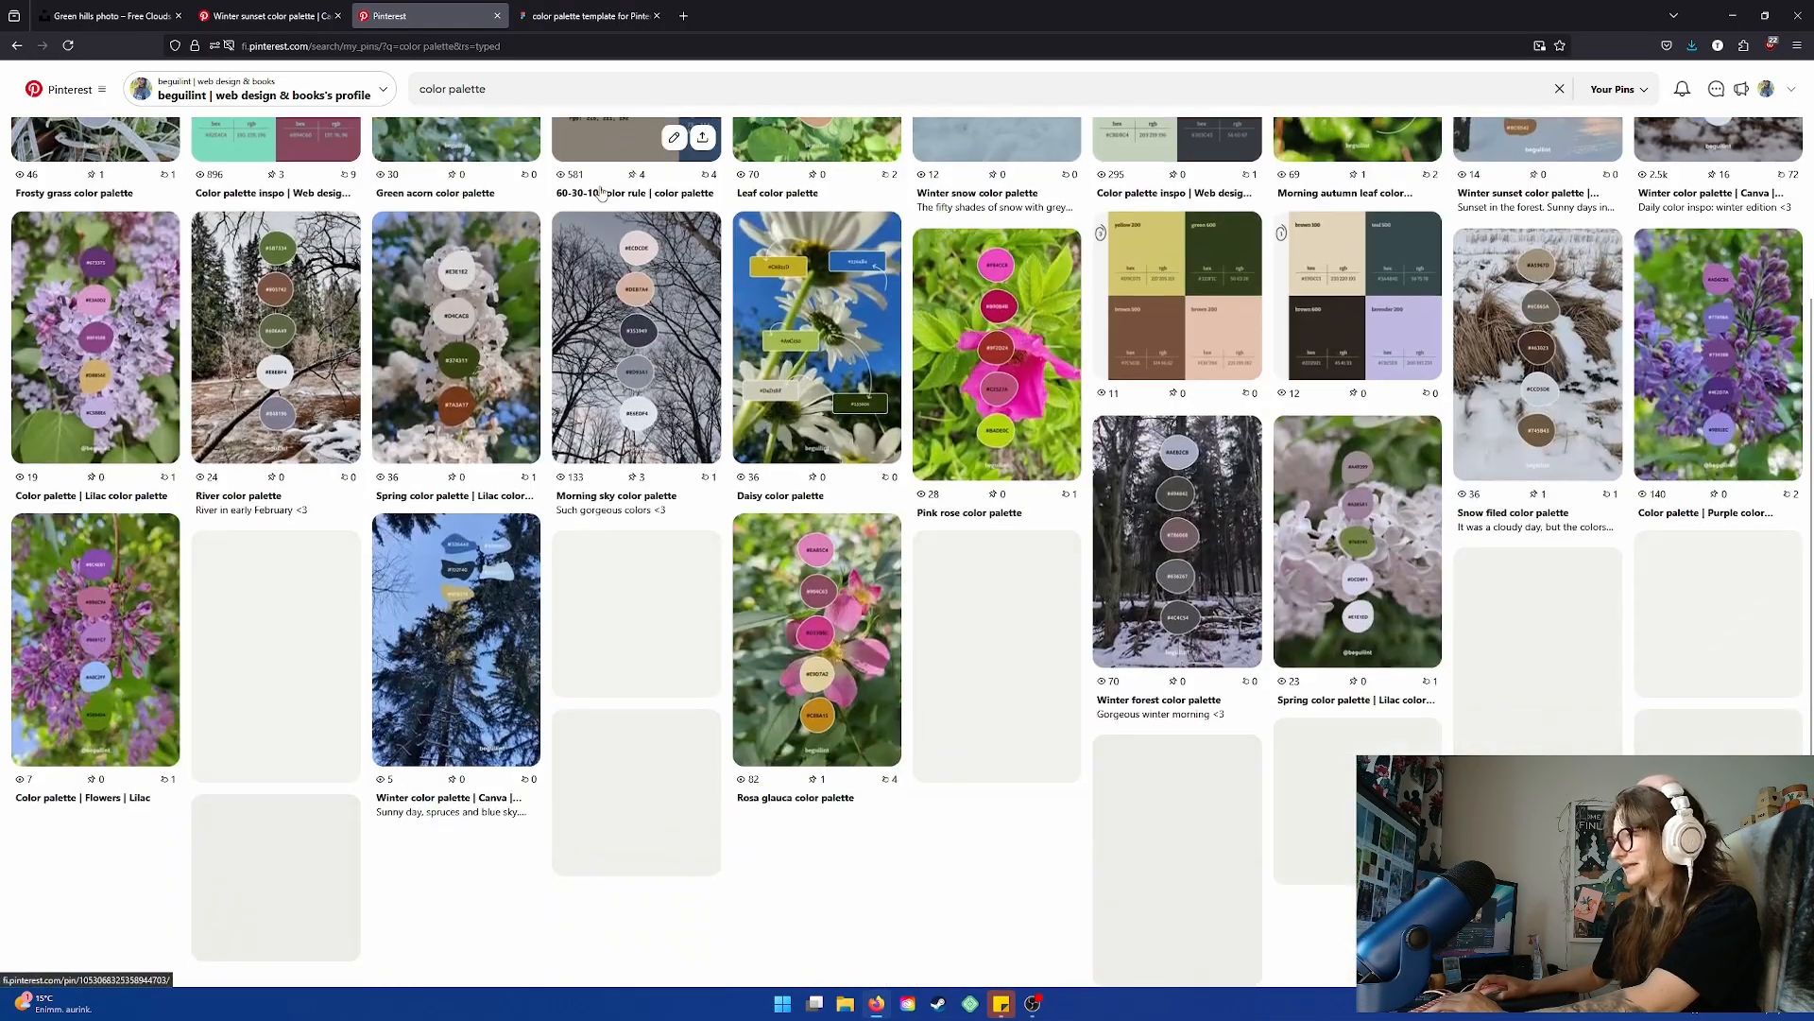
scroll(661, 378, "down", 6)
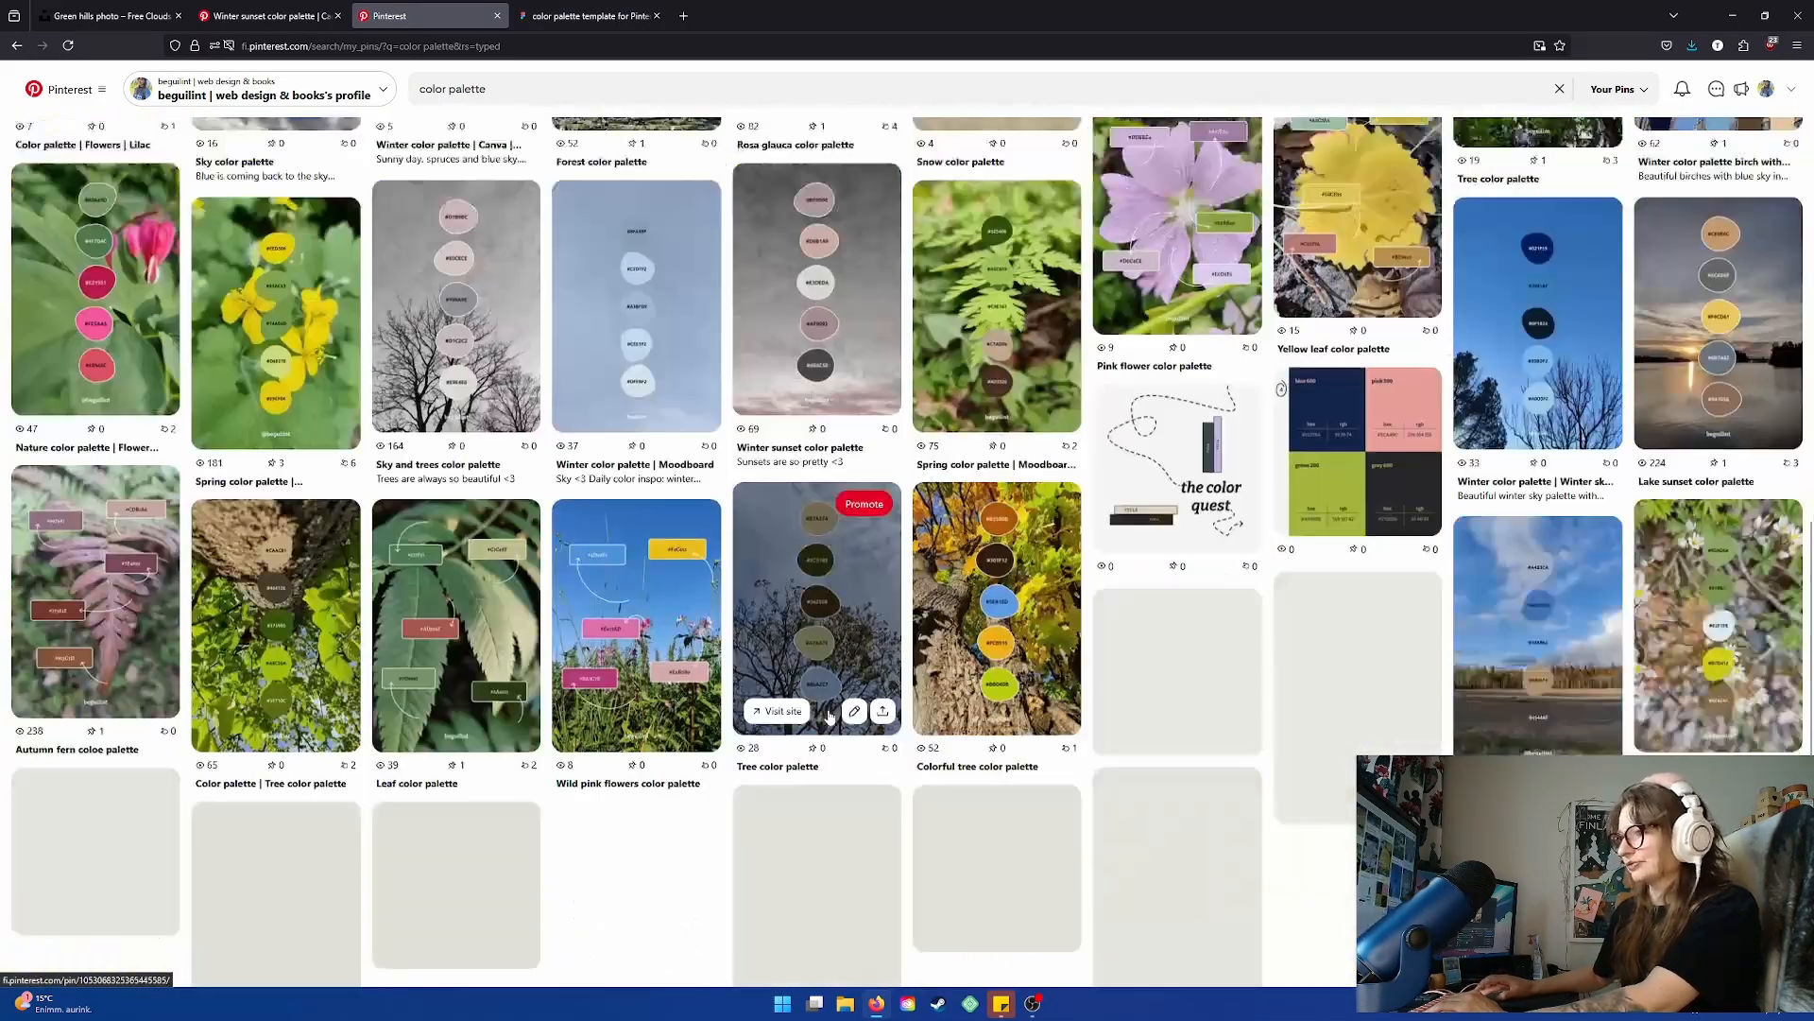
Return to the start of the color palette results and widen the search from your own Pins to all Pins
scroll(840, 706, "up", 10)
left_click(1619, 88)
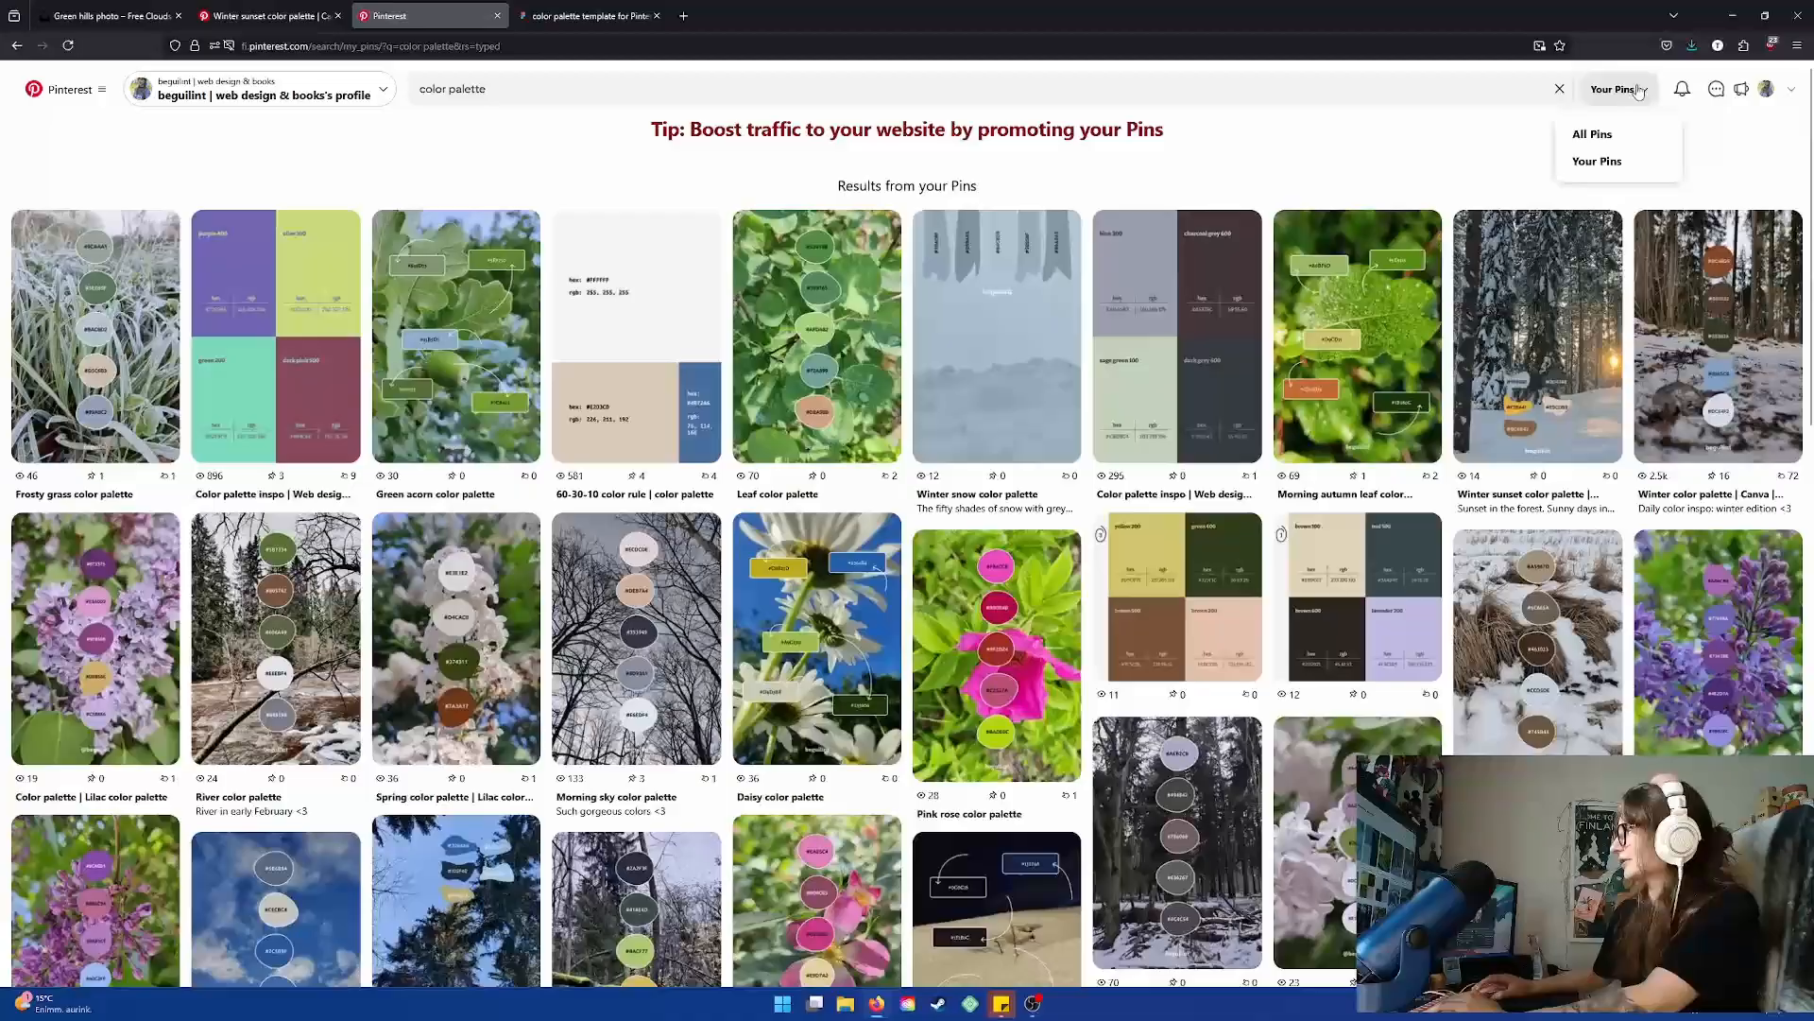
left_click(1597, 129)
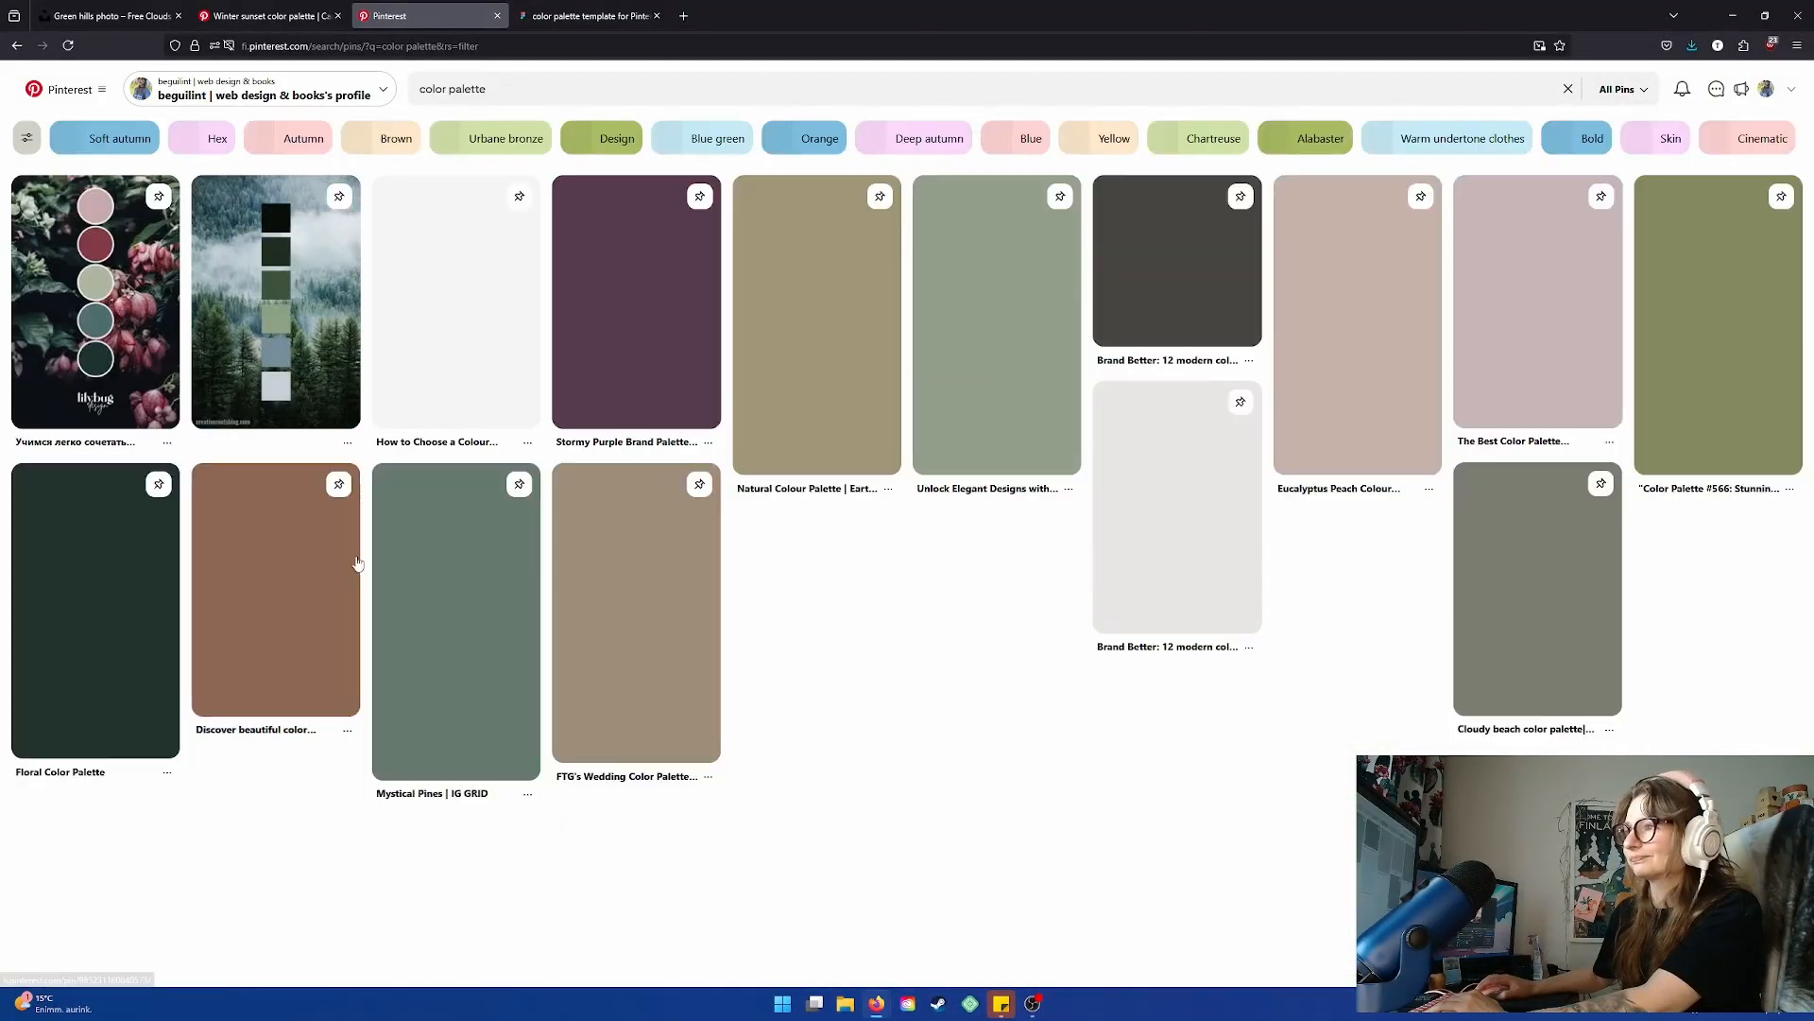
Browse the color palette designs in the all-Pins results and view the Floral Color Palette pin
scroll(352, 567, "down", 1)
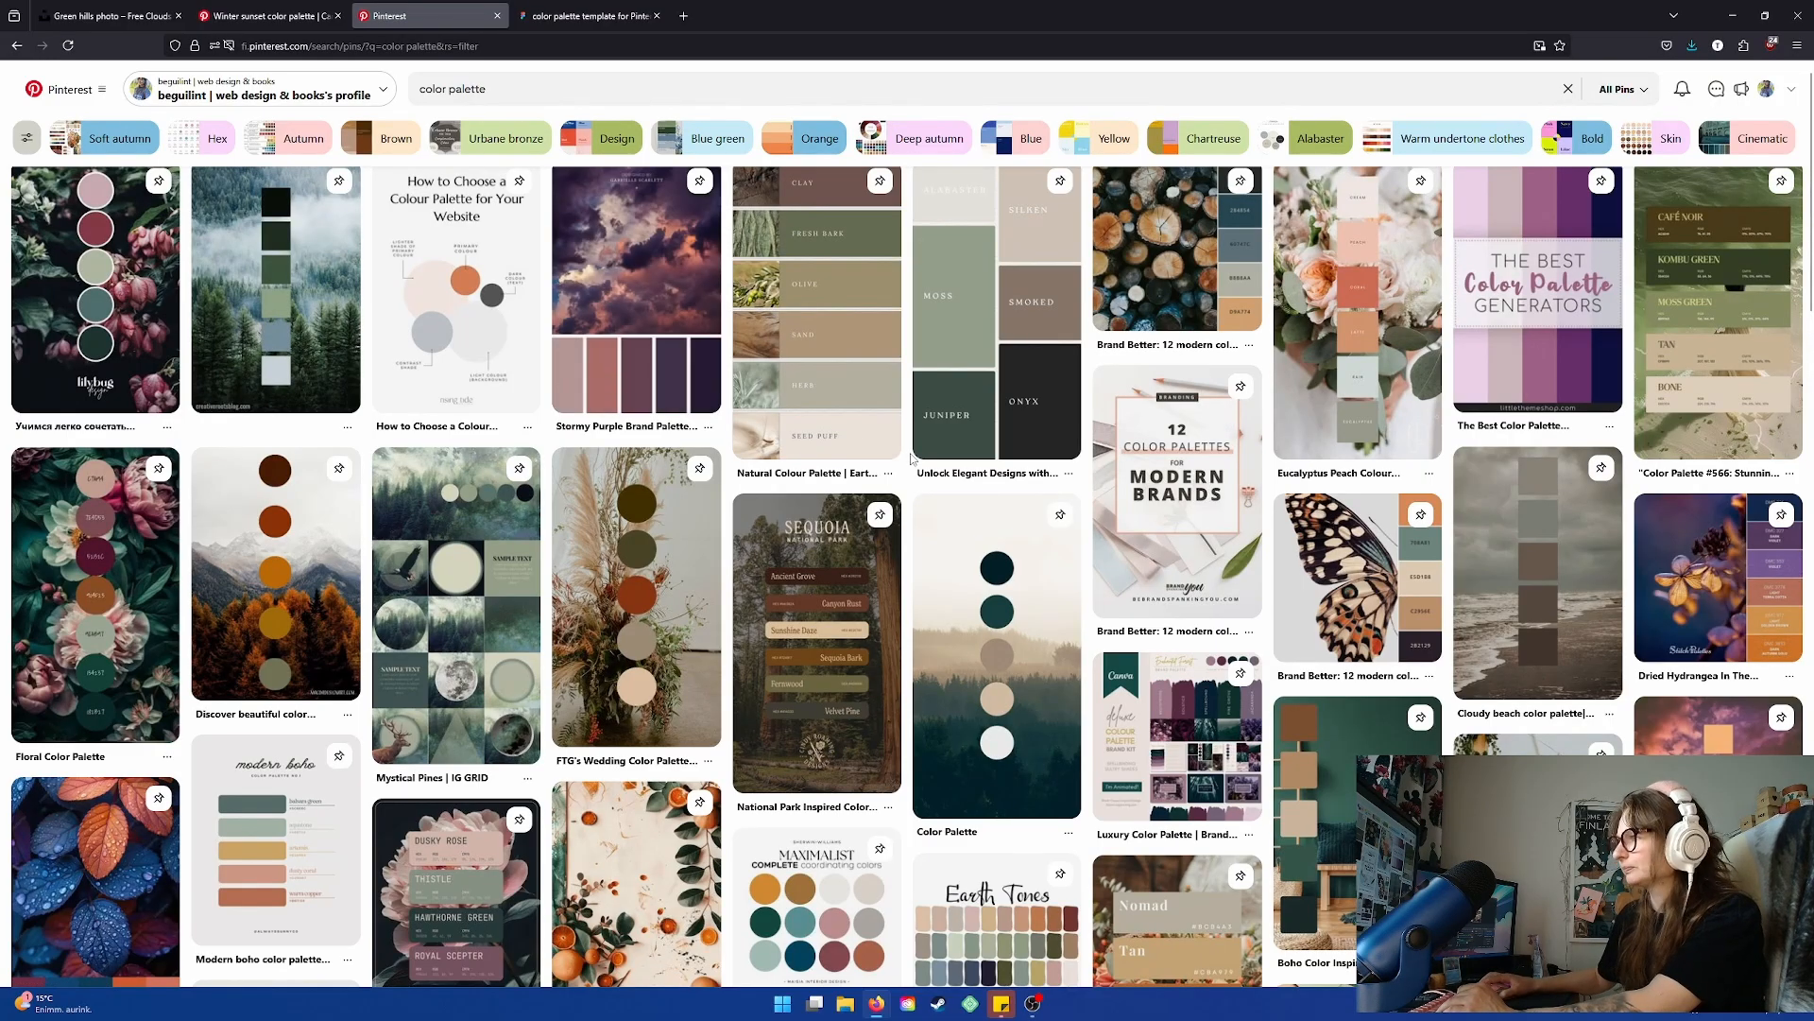
scroll(894, 506, "down", 1)
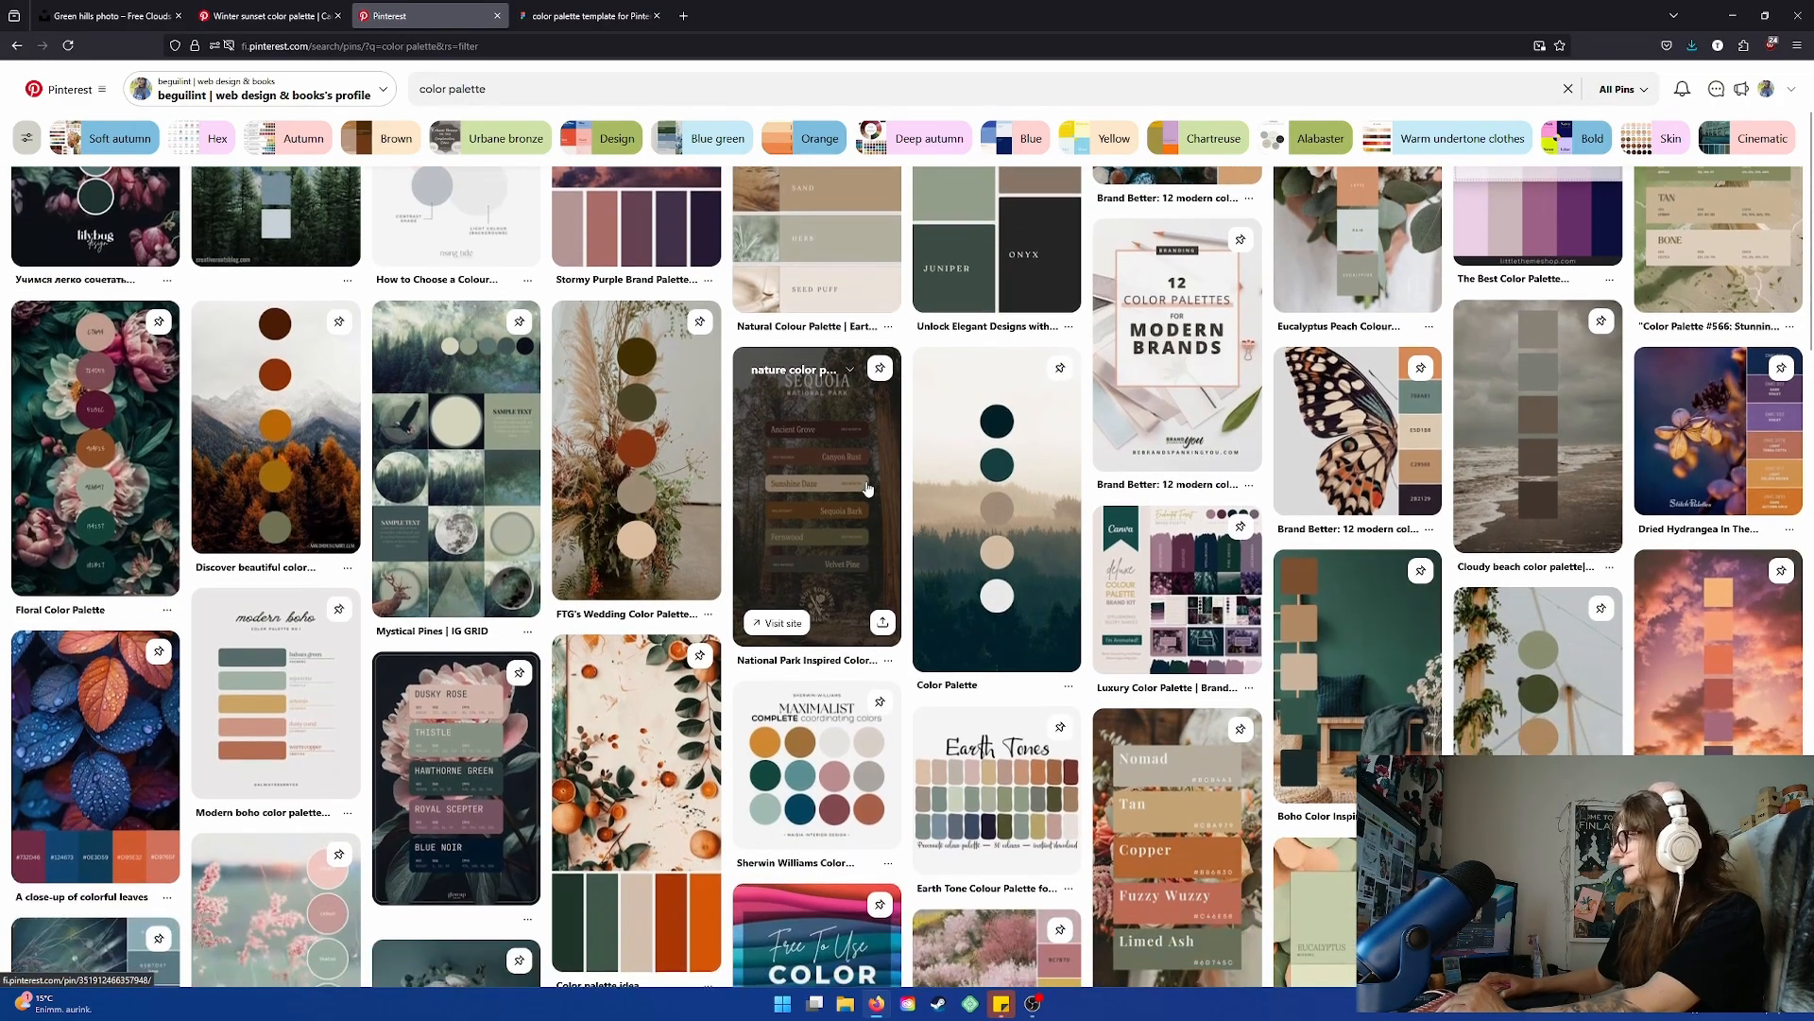
scroll(907, 524, "up", 1)
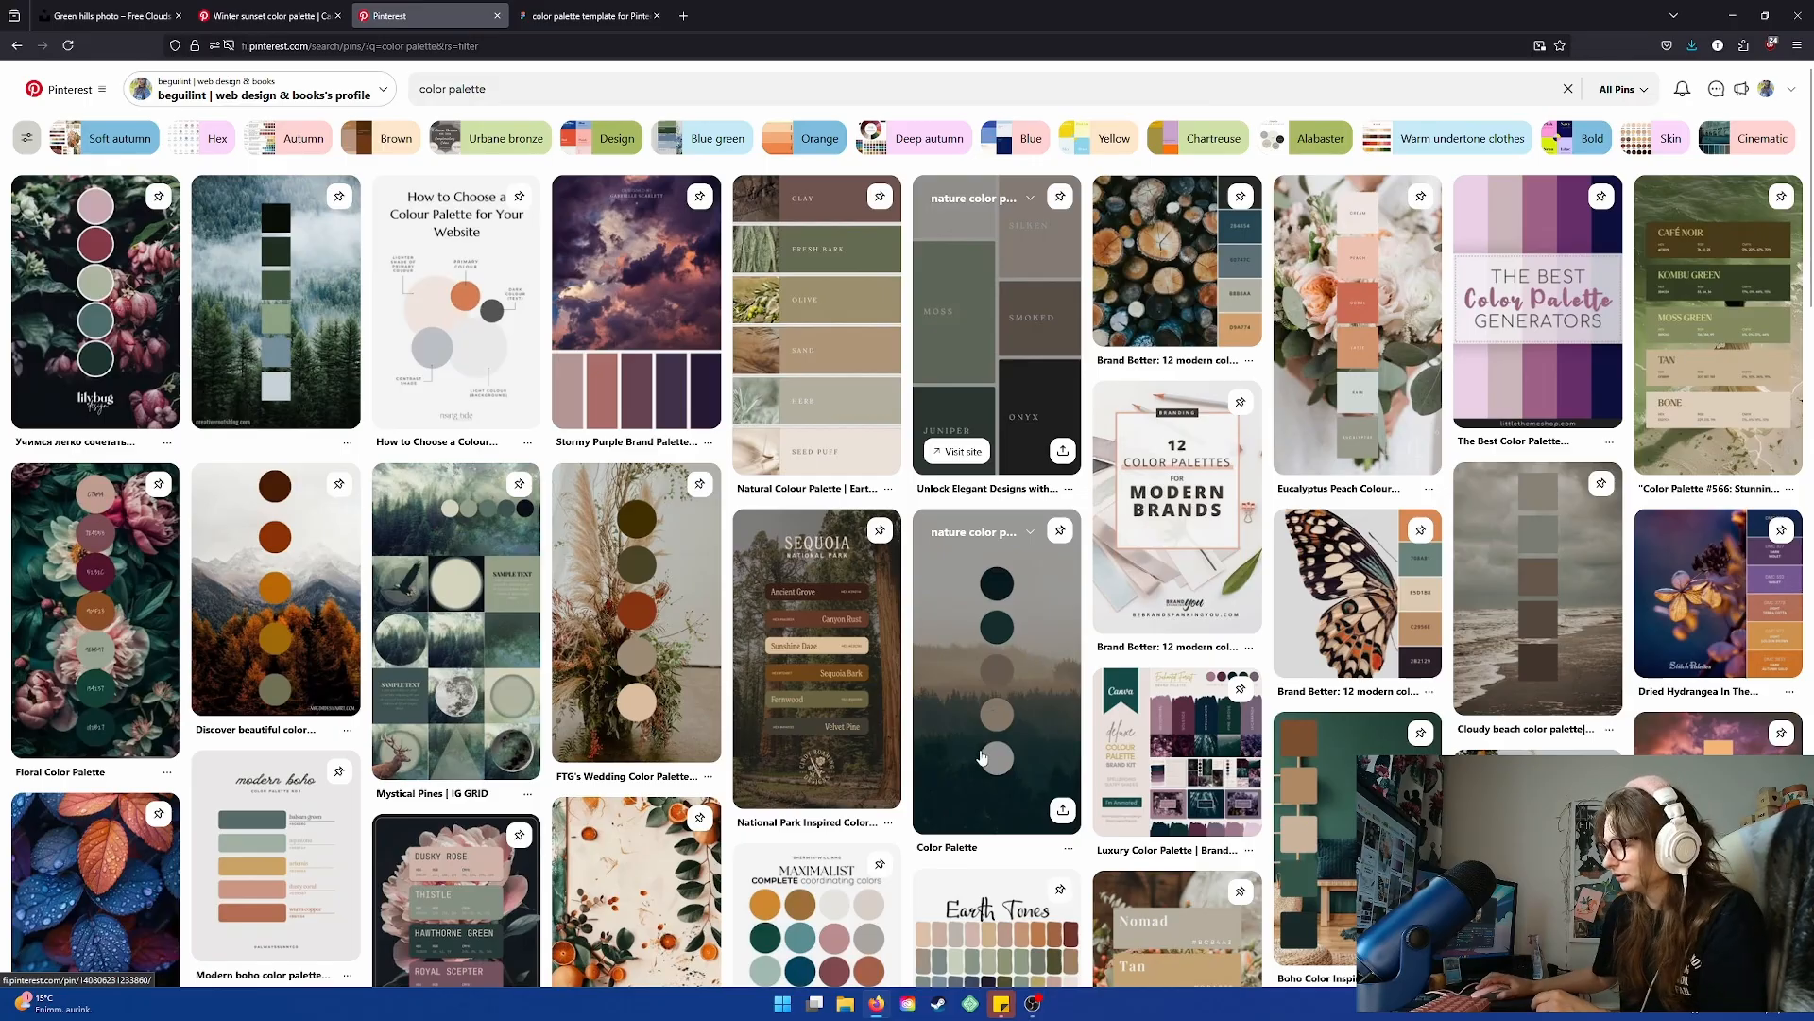
scroll(973, 761, "down", 5)
scroll(969, 763, "up", 5)
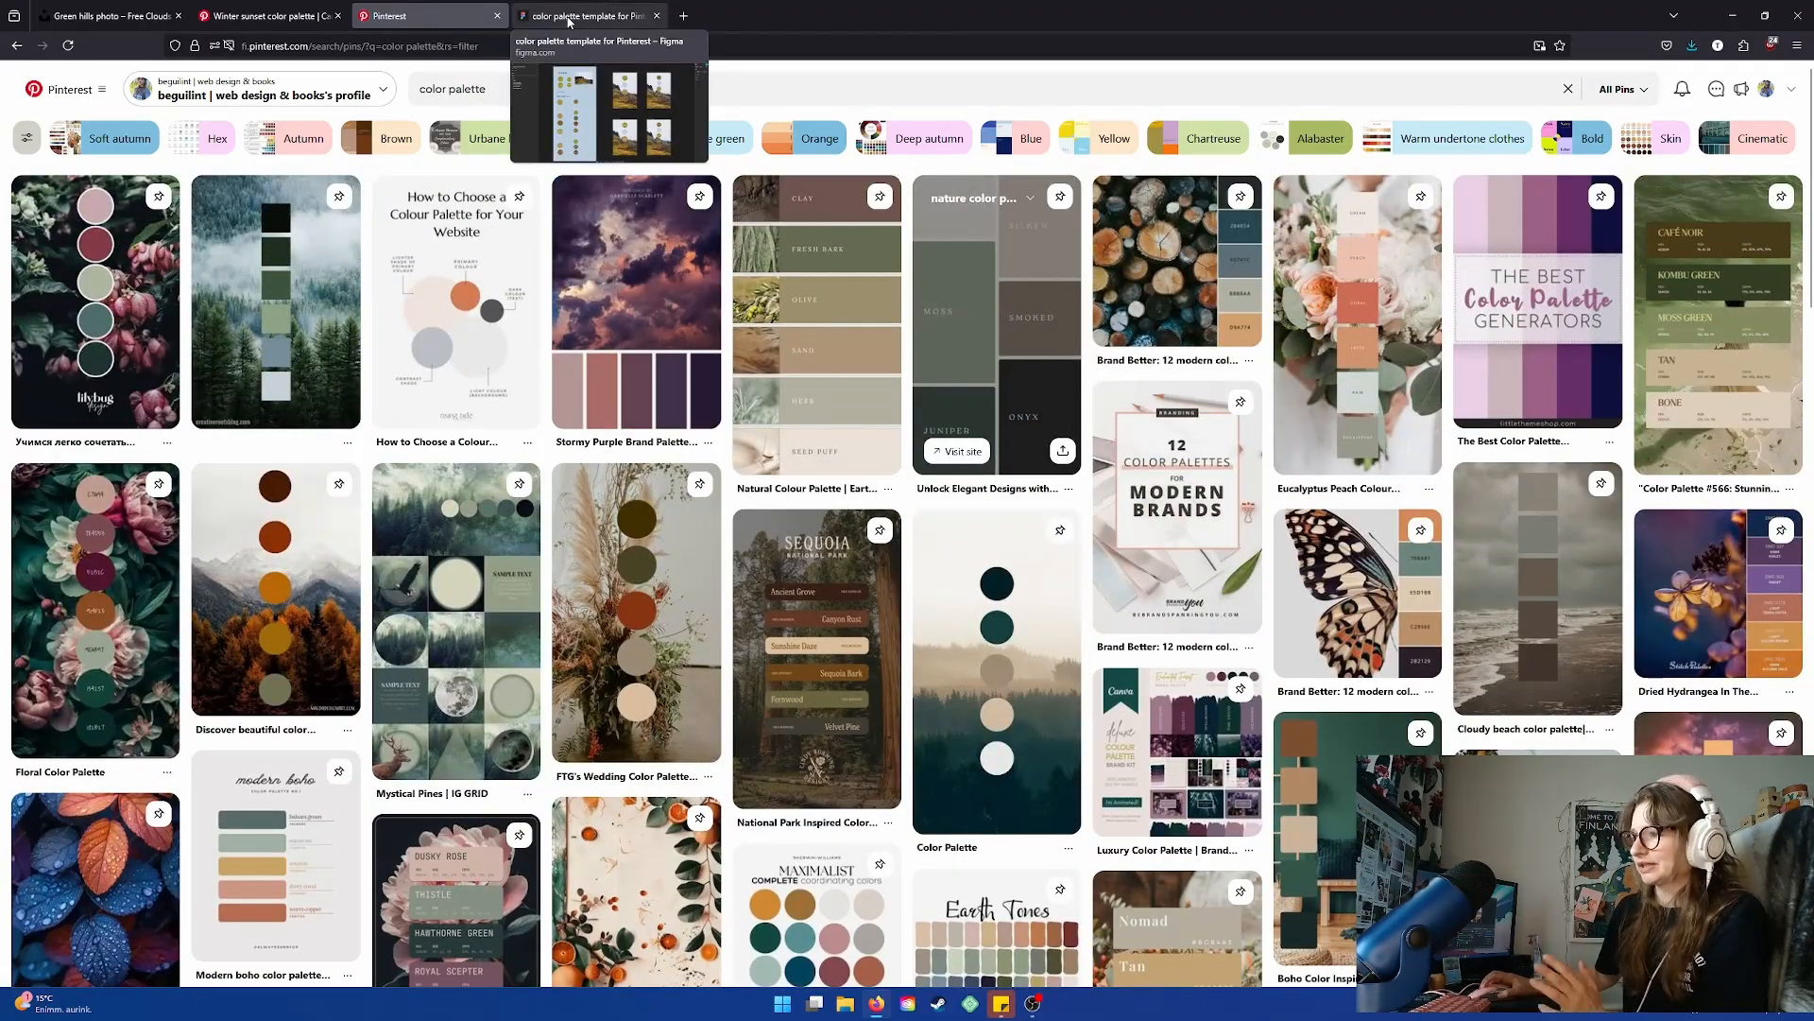
left_click(40, 605)
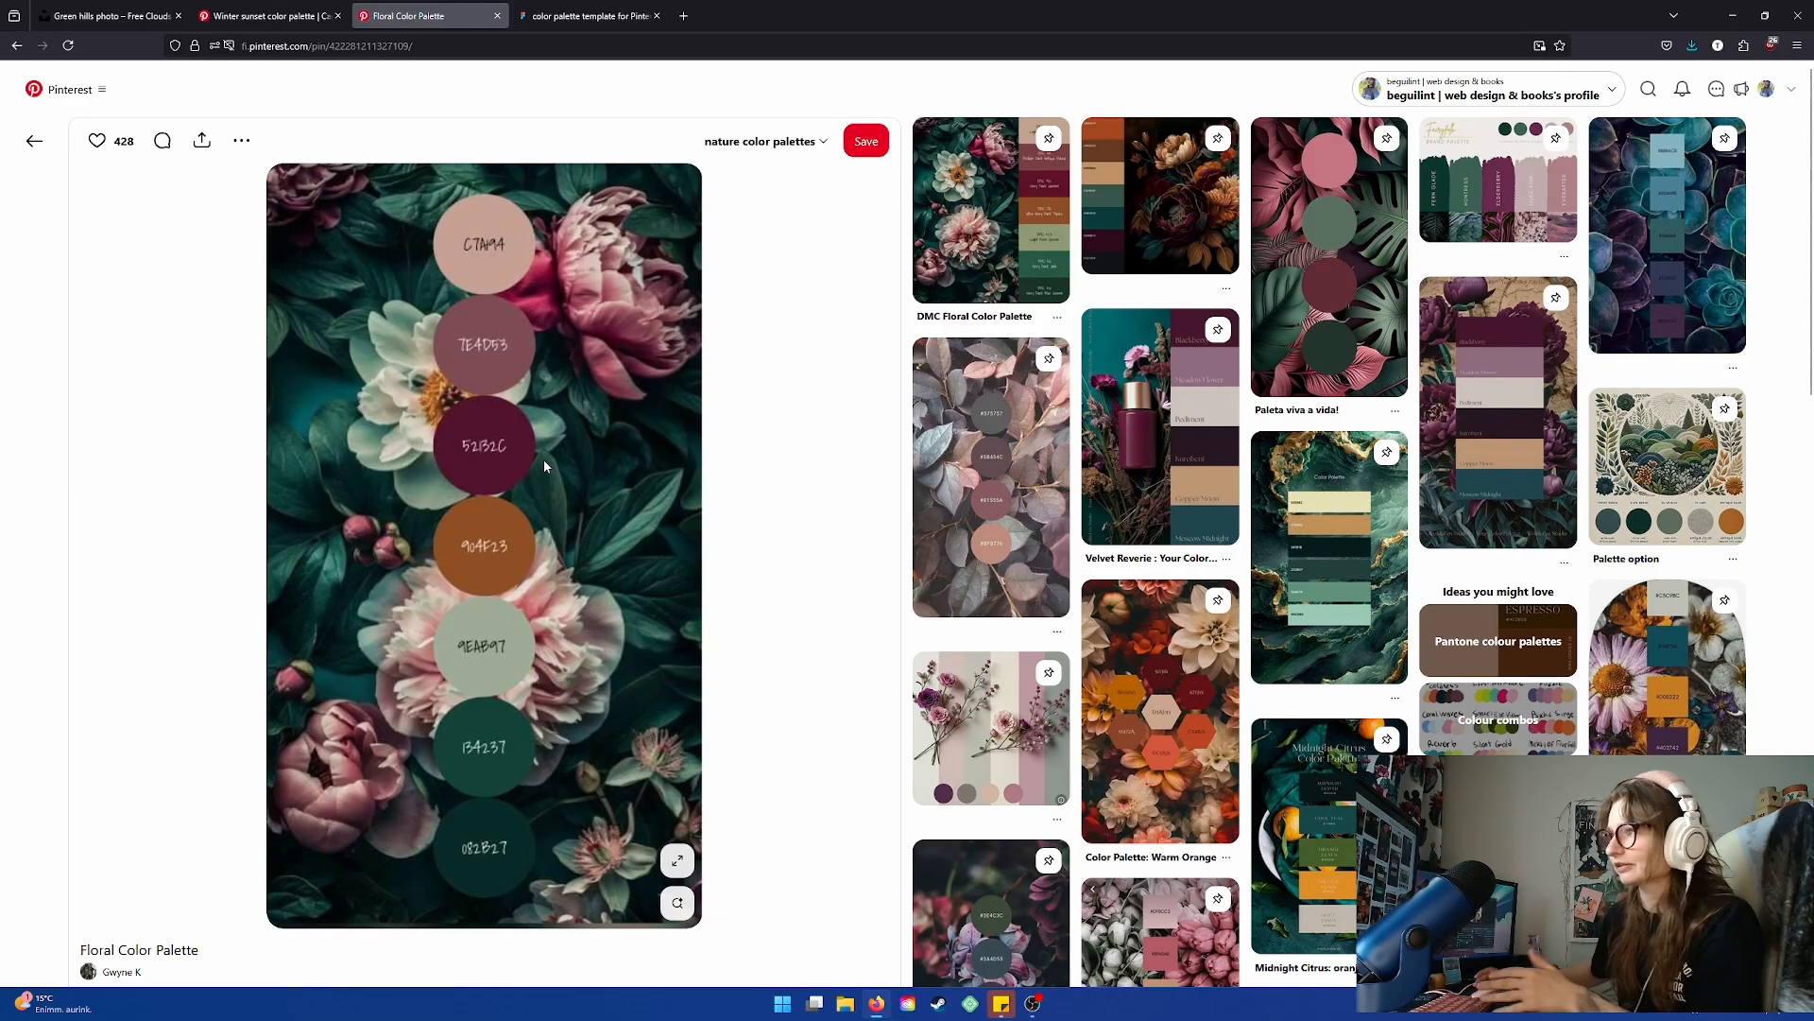
Switch to the Figma color palette template and compare the big and small swatch pin layouts with and without hex codes
left_click(558, 13)
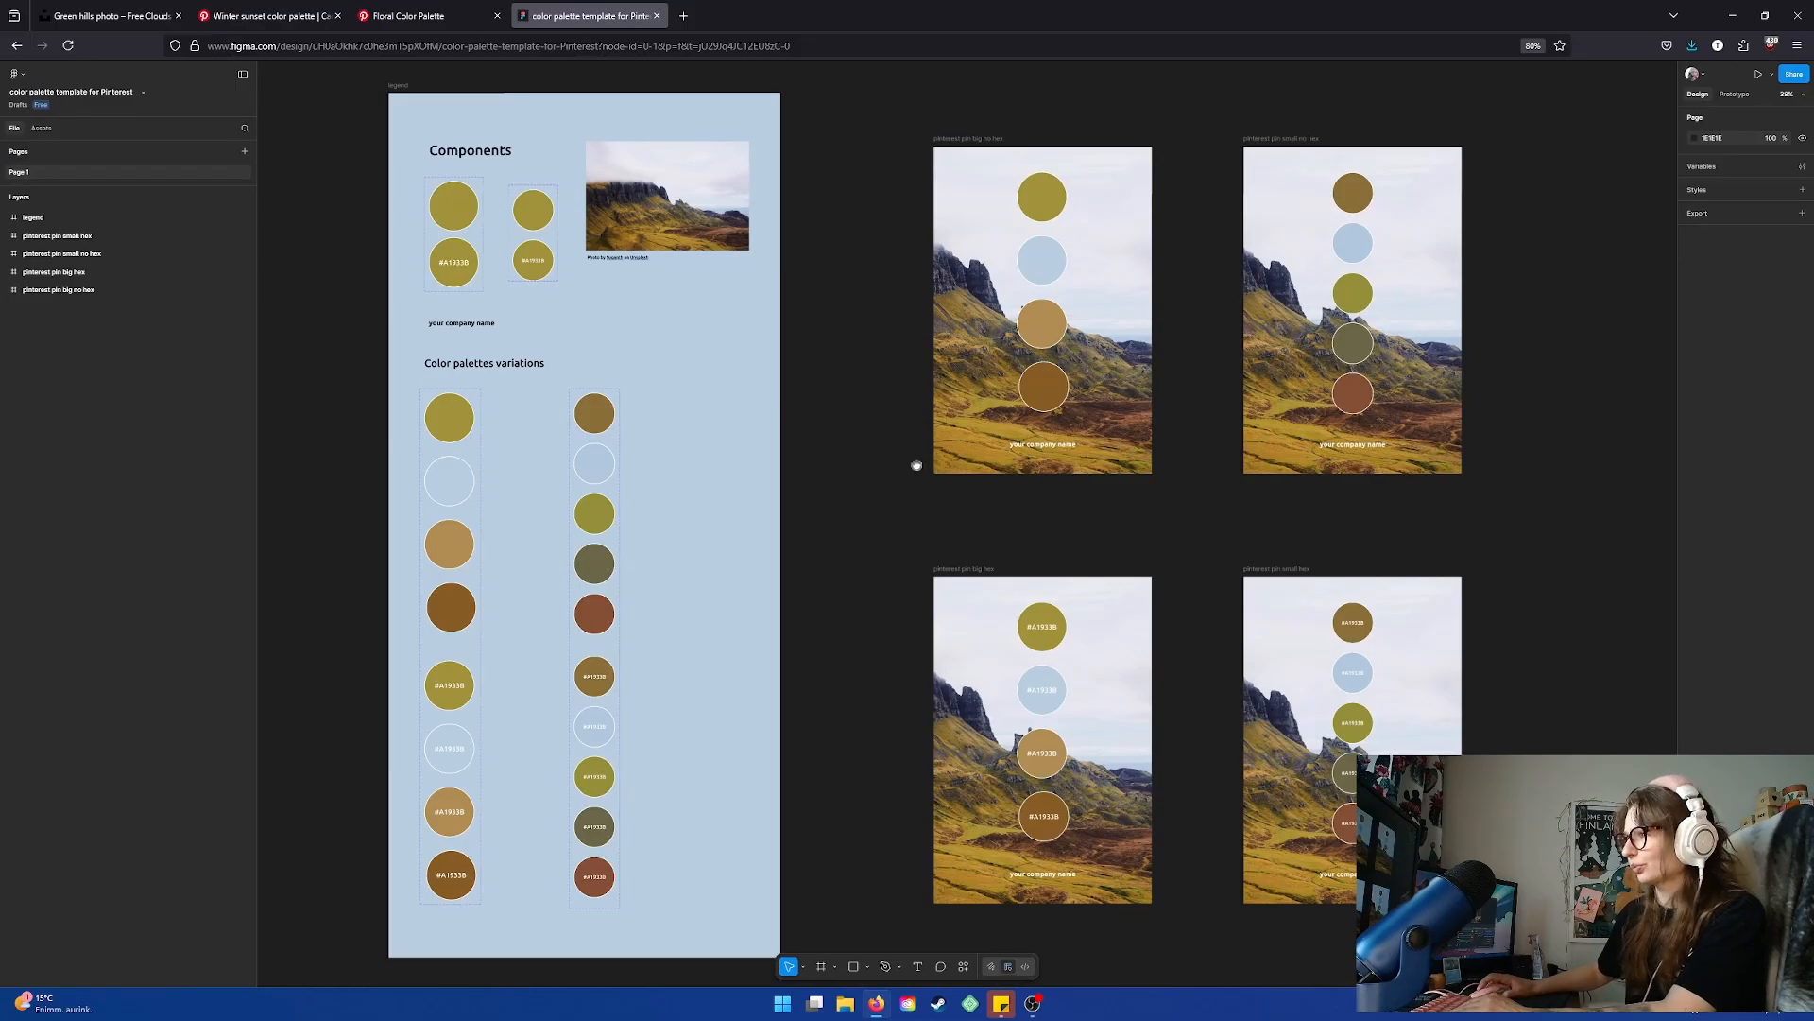
left_click_drag(916, 466, 819, 499)
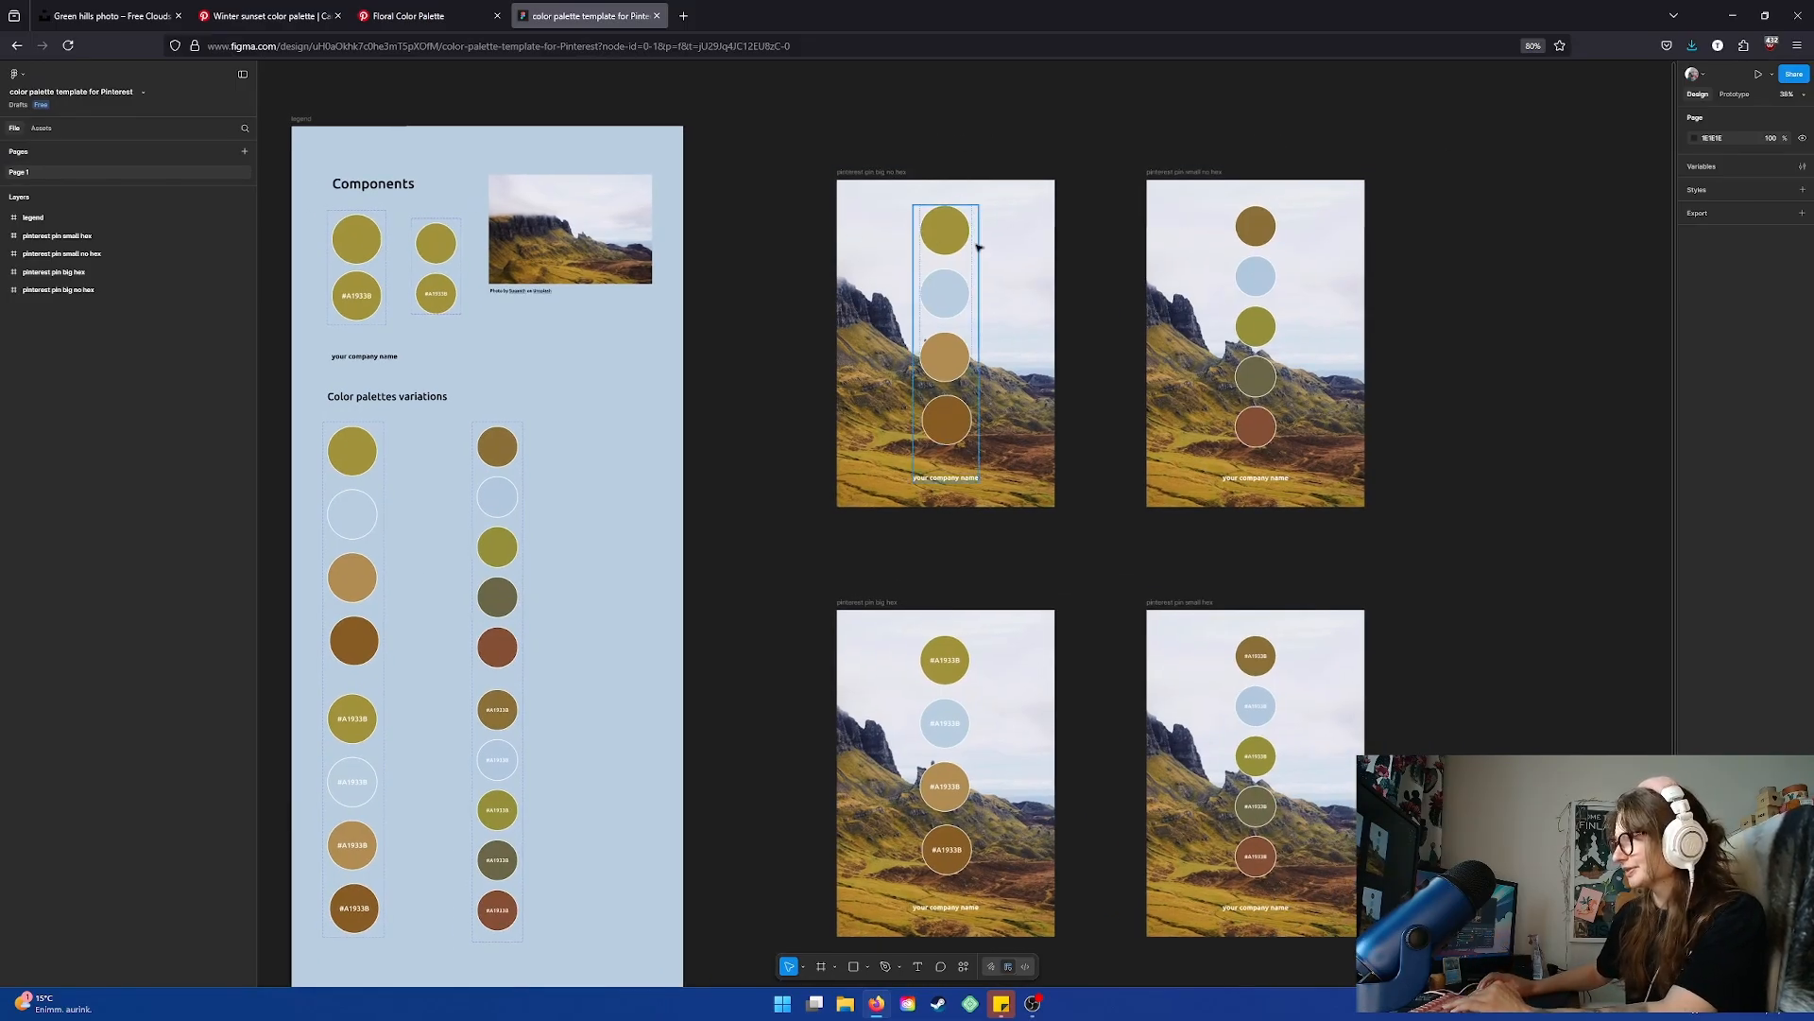
left_click(945, 259)
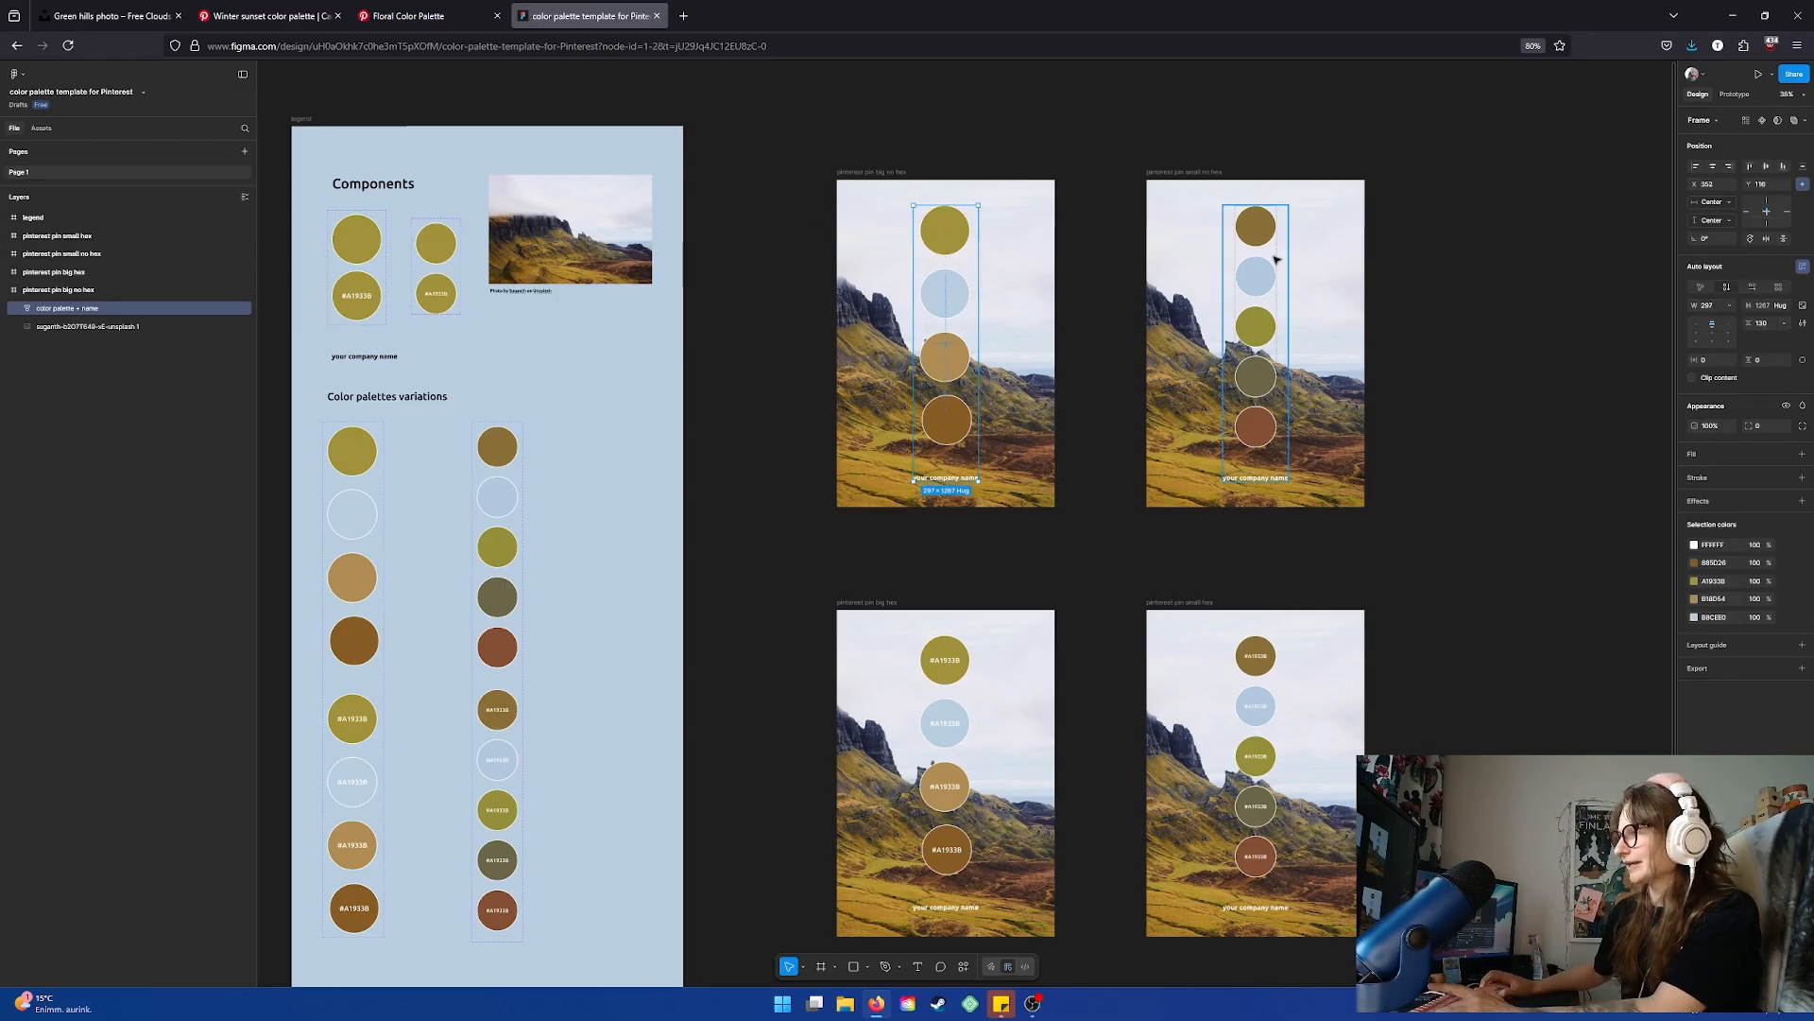
left_click(1000, 712)
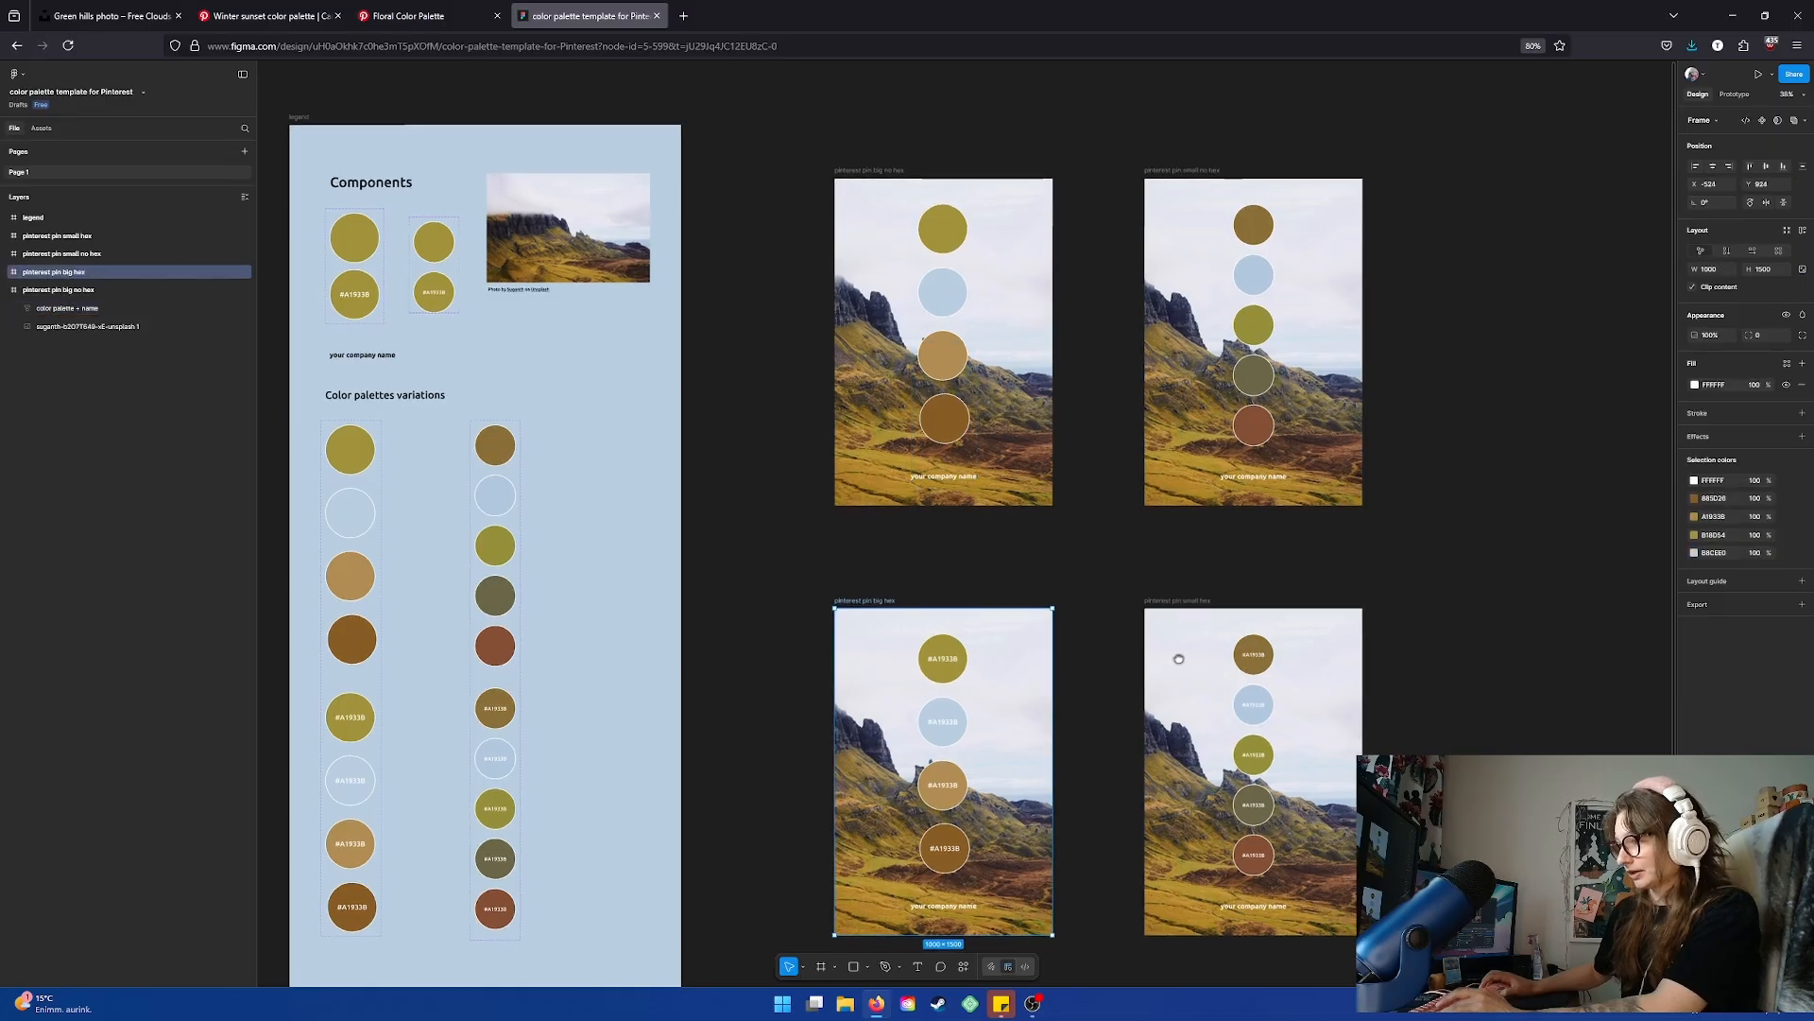
left_click(1267, 271)
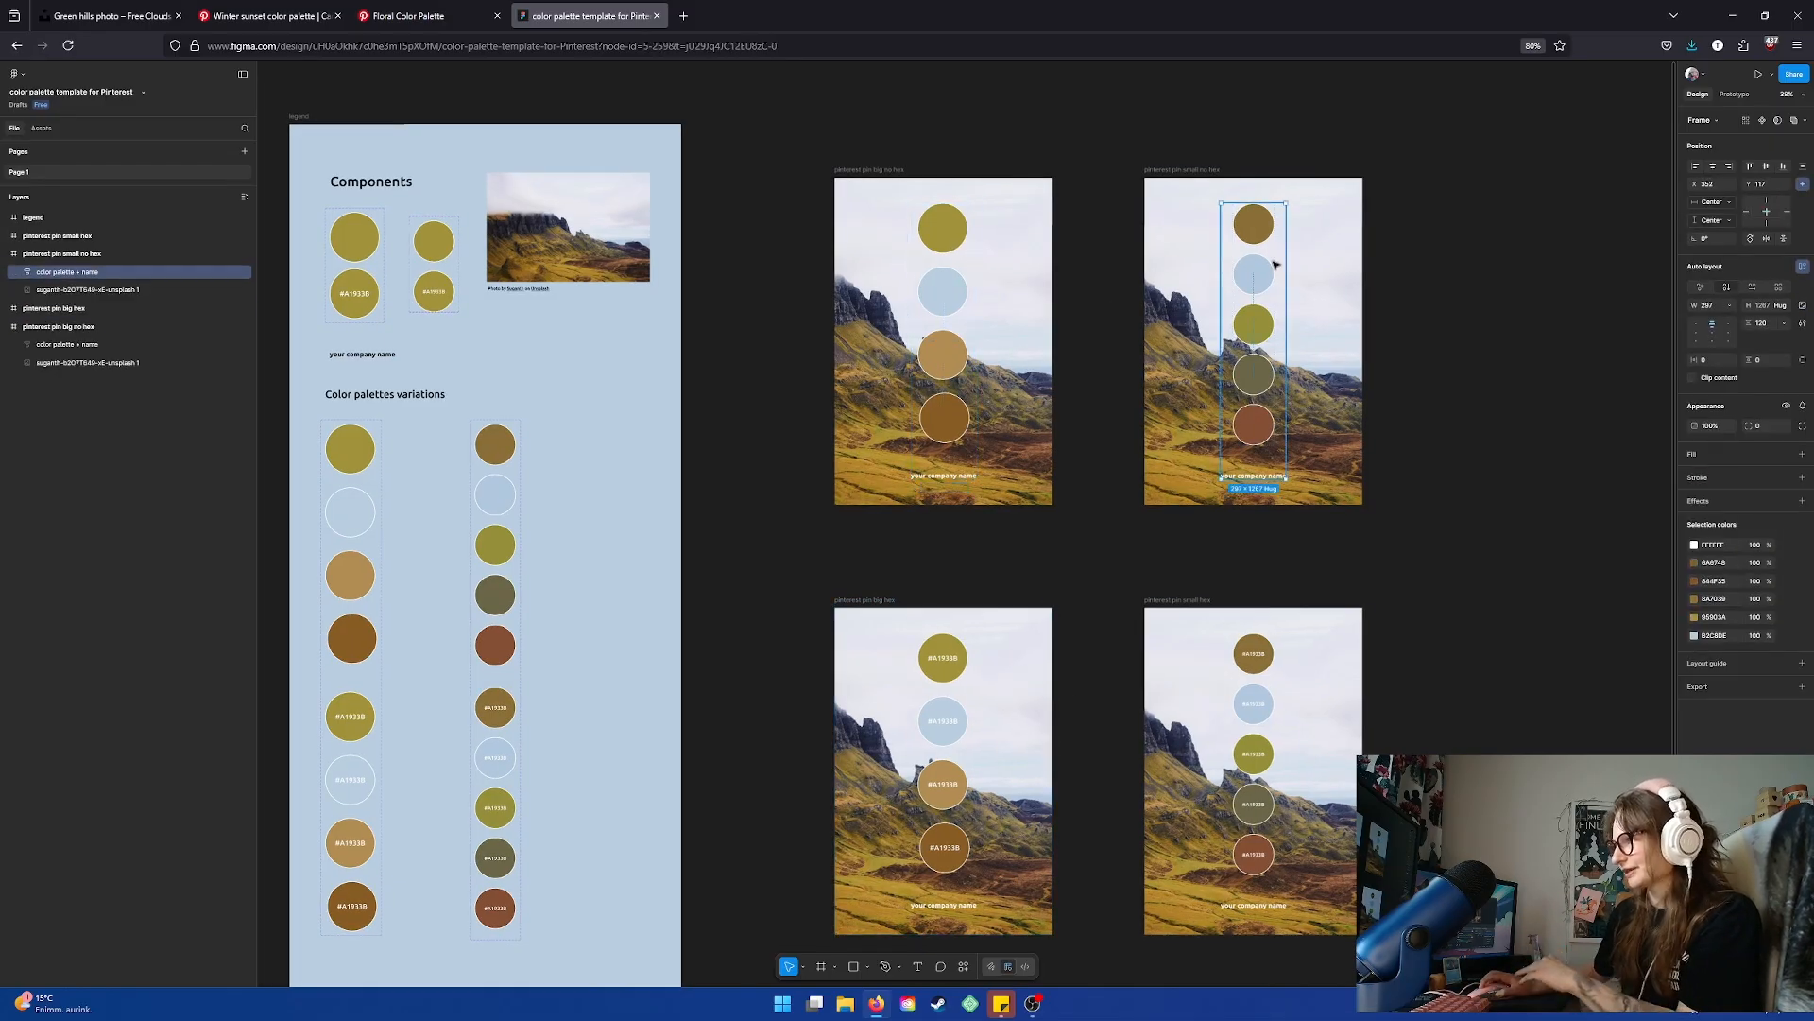
scroll(1074, 508, "down", 1)
scroll(1074, 508, "down", 1)
left_click(1025, 187)
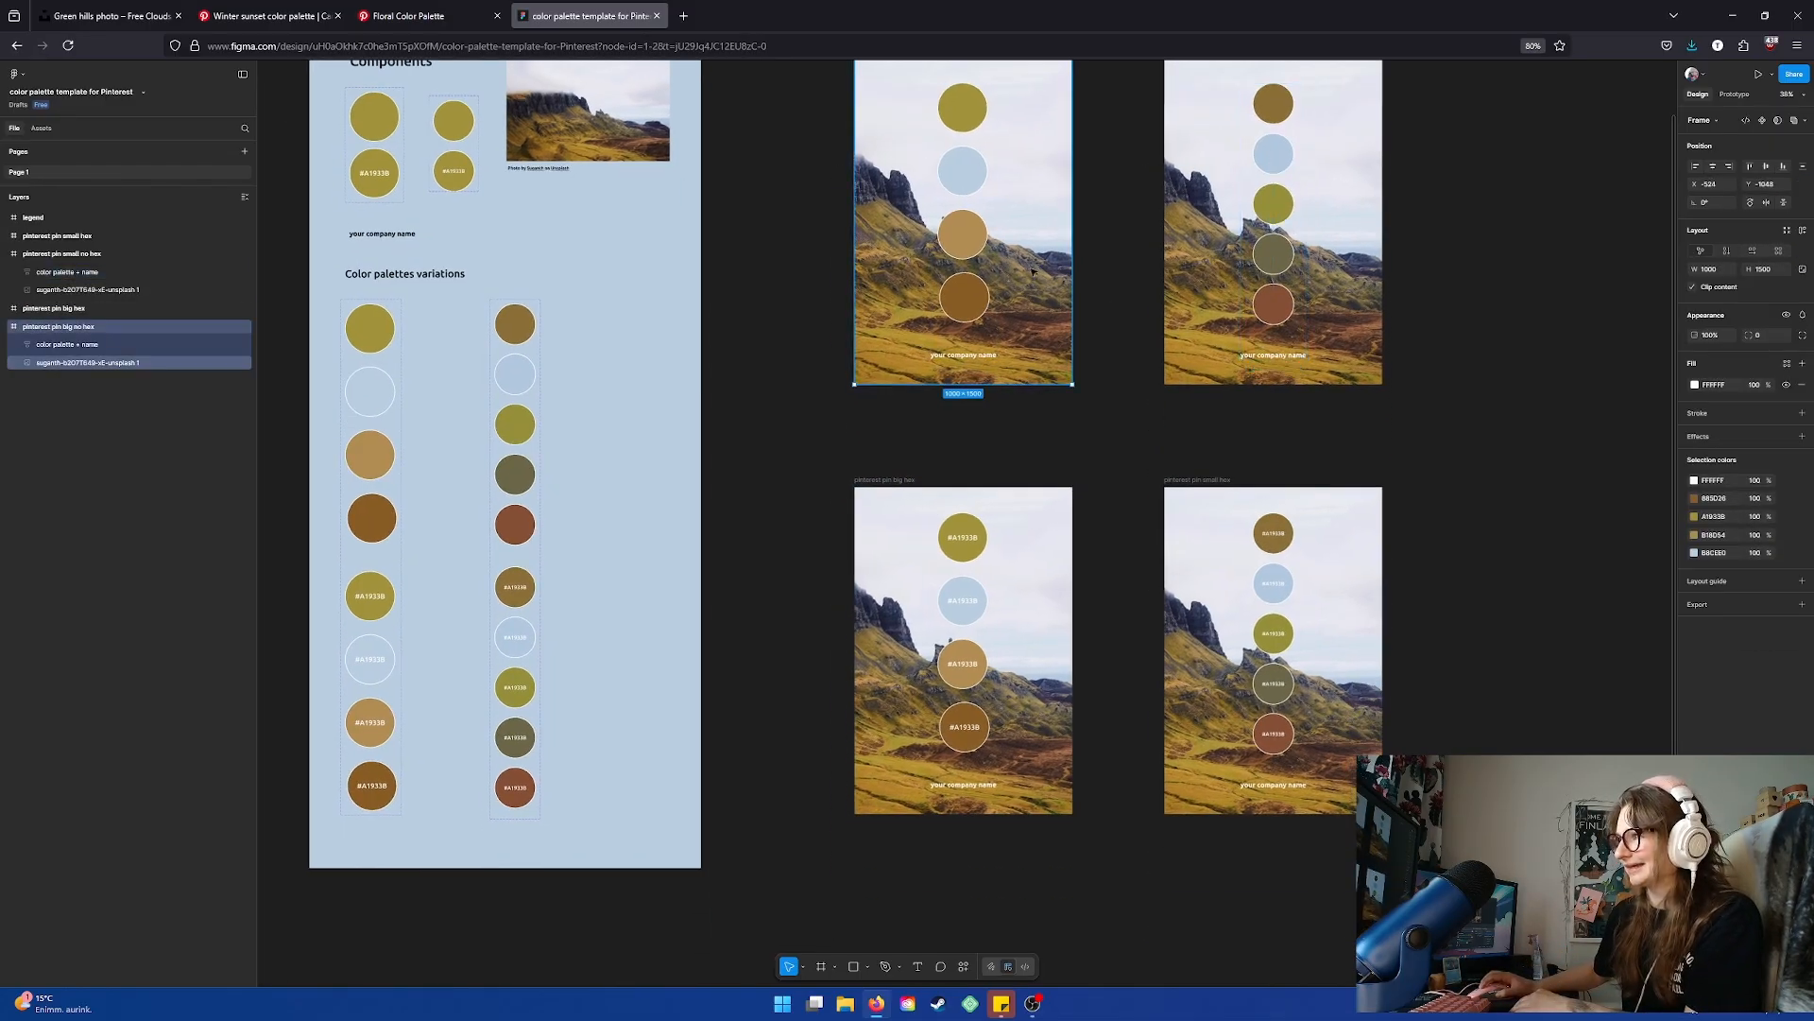
left_click(969, 552)
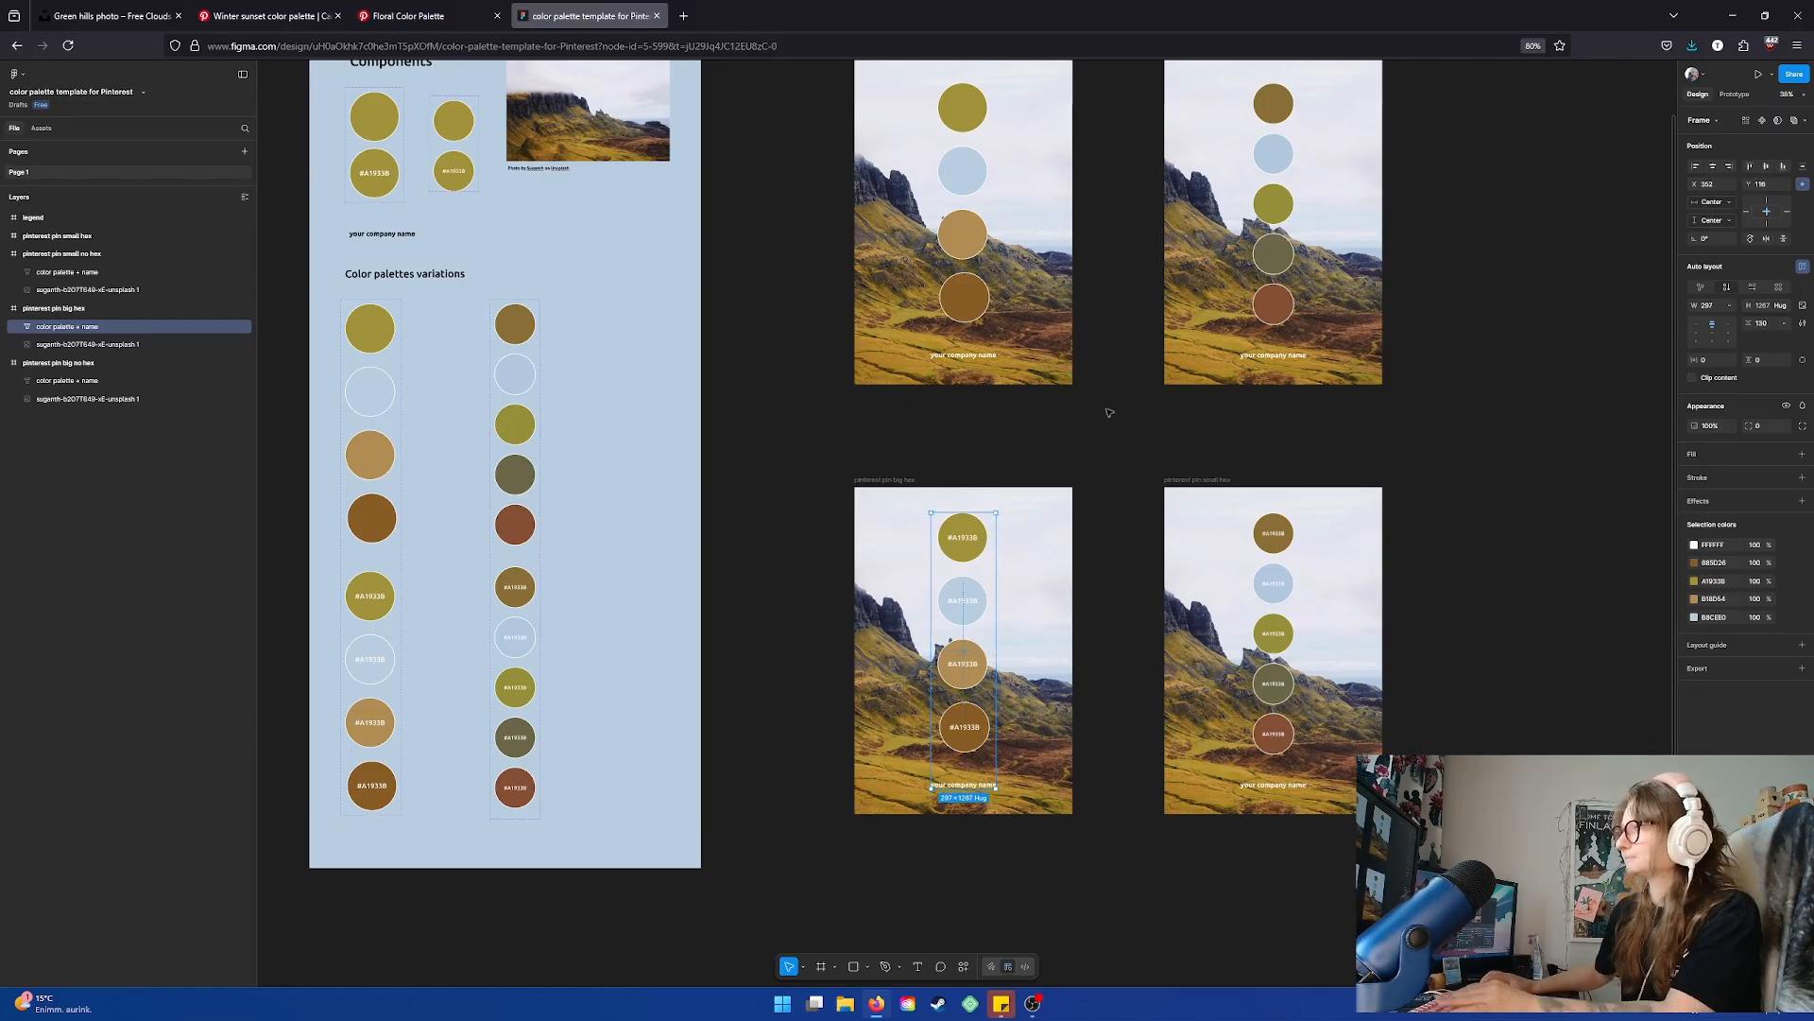
Duplicate the "pinterest pin small no hex" frame and place the copy on empty canvas beside the original
scroll(980, 472, "right", 3)
scroll(980, 473, "up", 2)
scroll(980, 387, "right", 1)
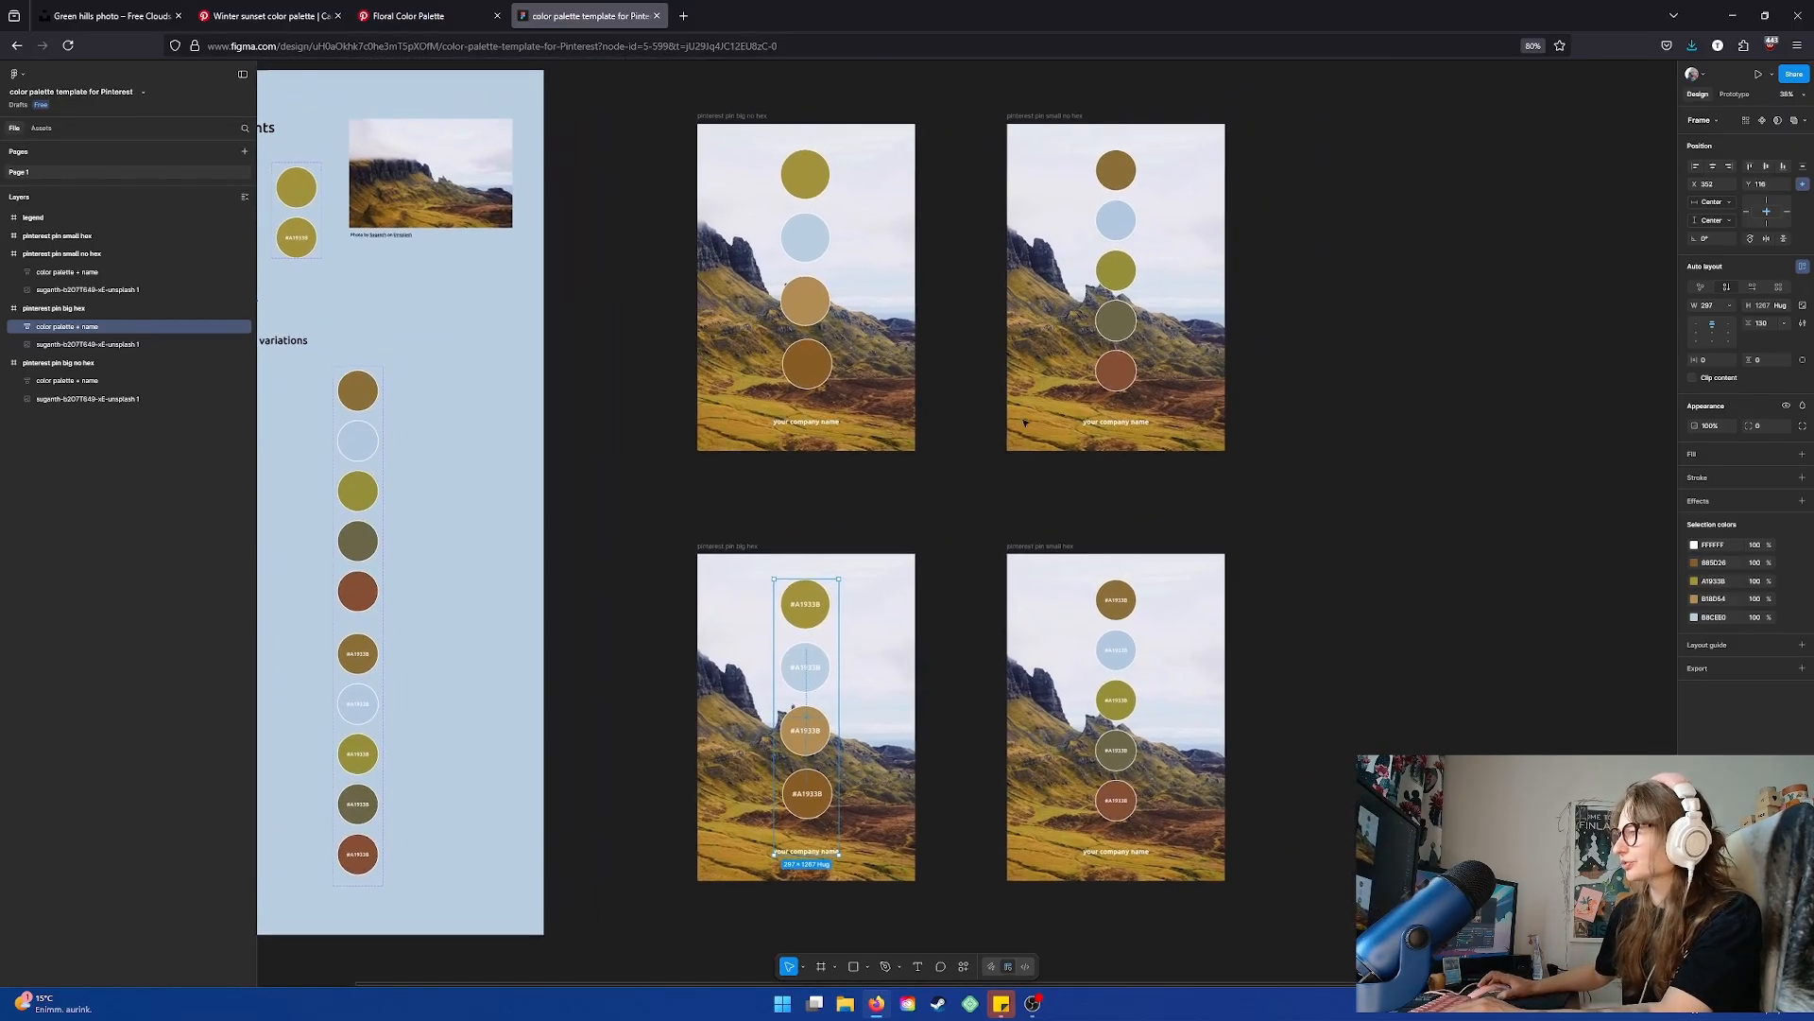
scroll(1288, 259, "right", 3)
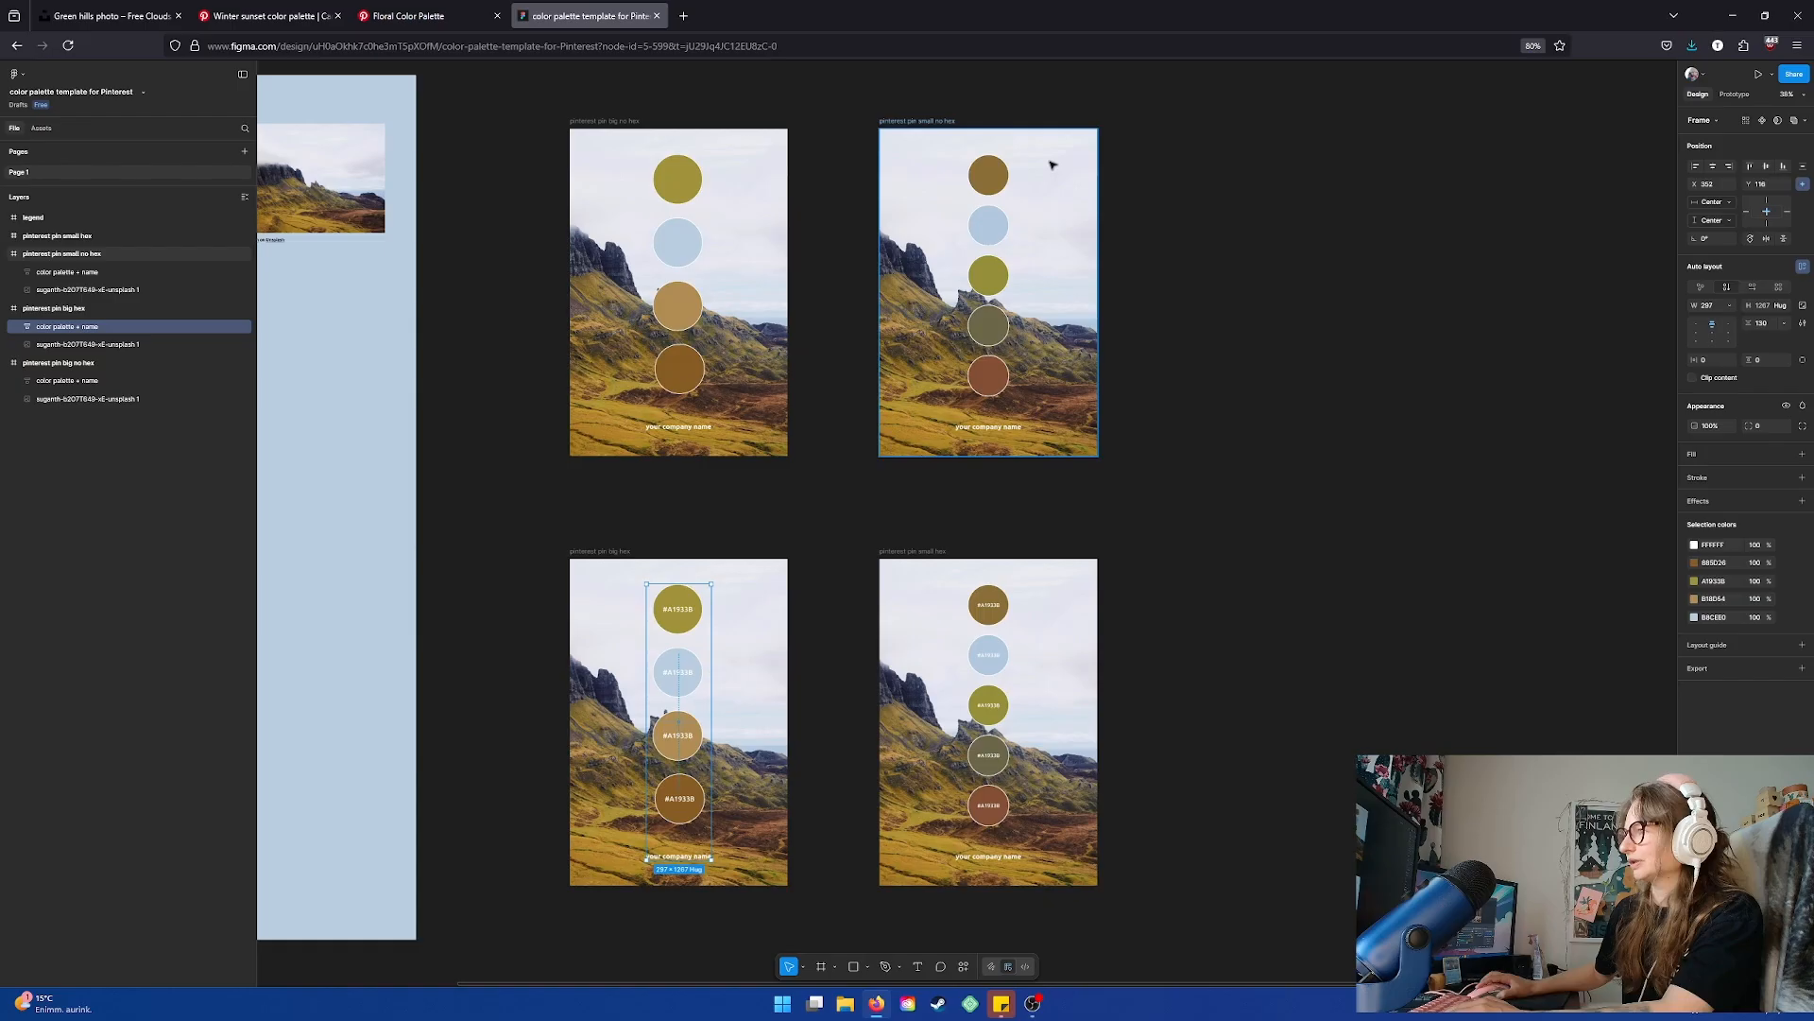
left_click(924, 122)
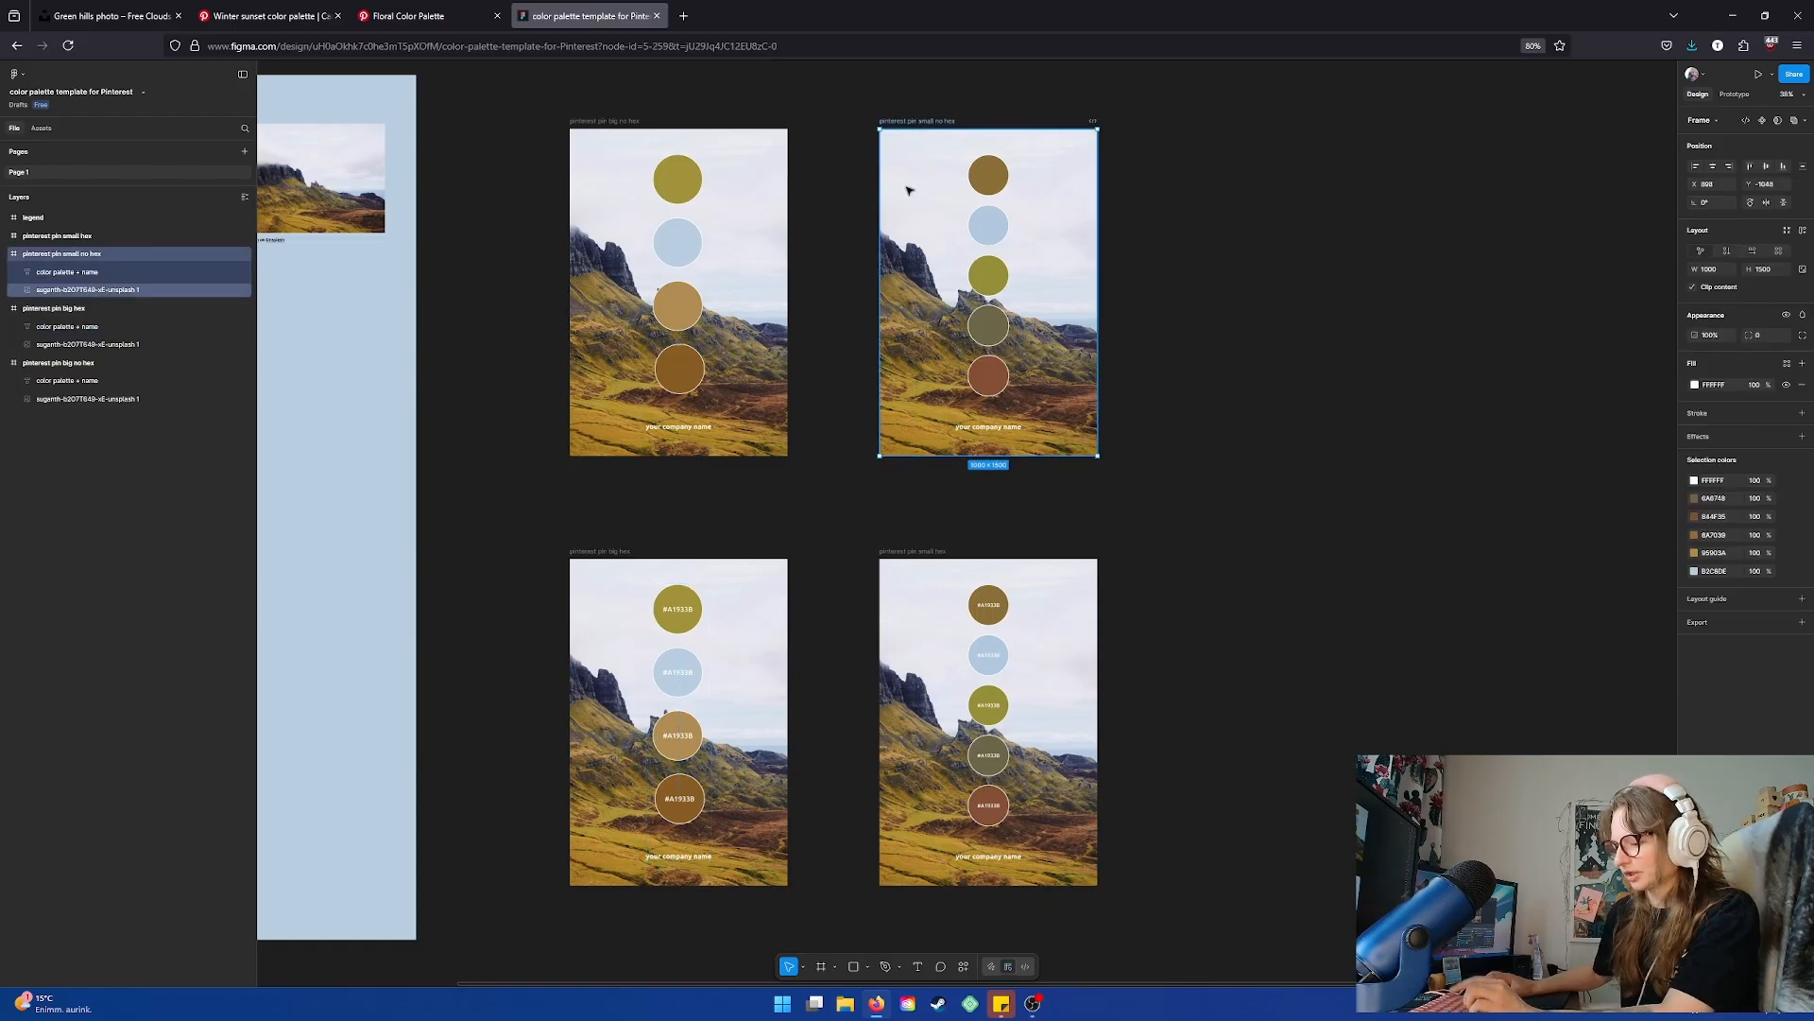
left_click_drag(909, 191, 1298, 188)
scroll(1297, 188, "up", 2)
scroll(1297, 188, "right", 3)
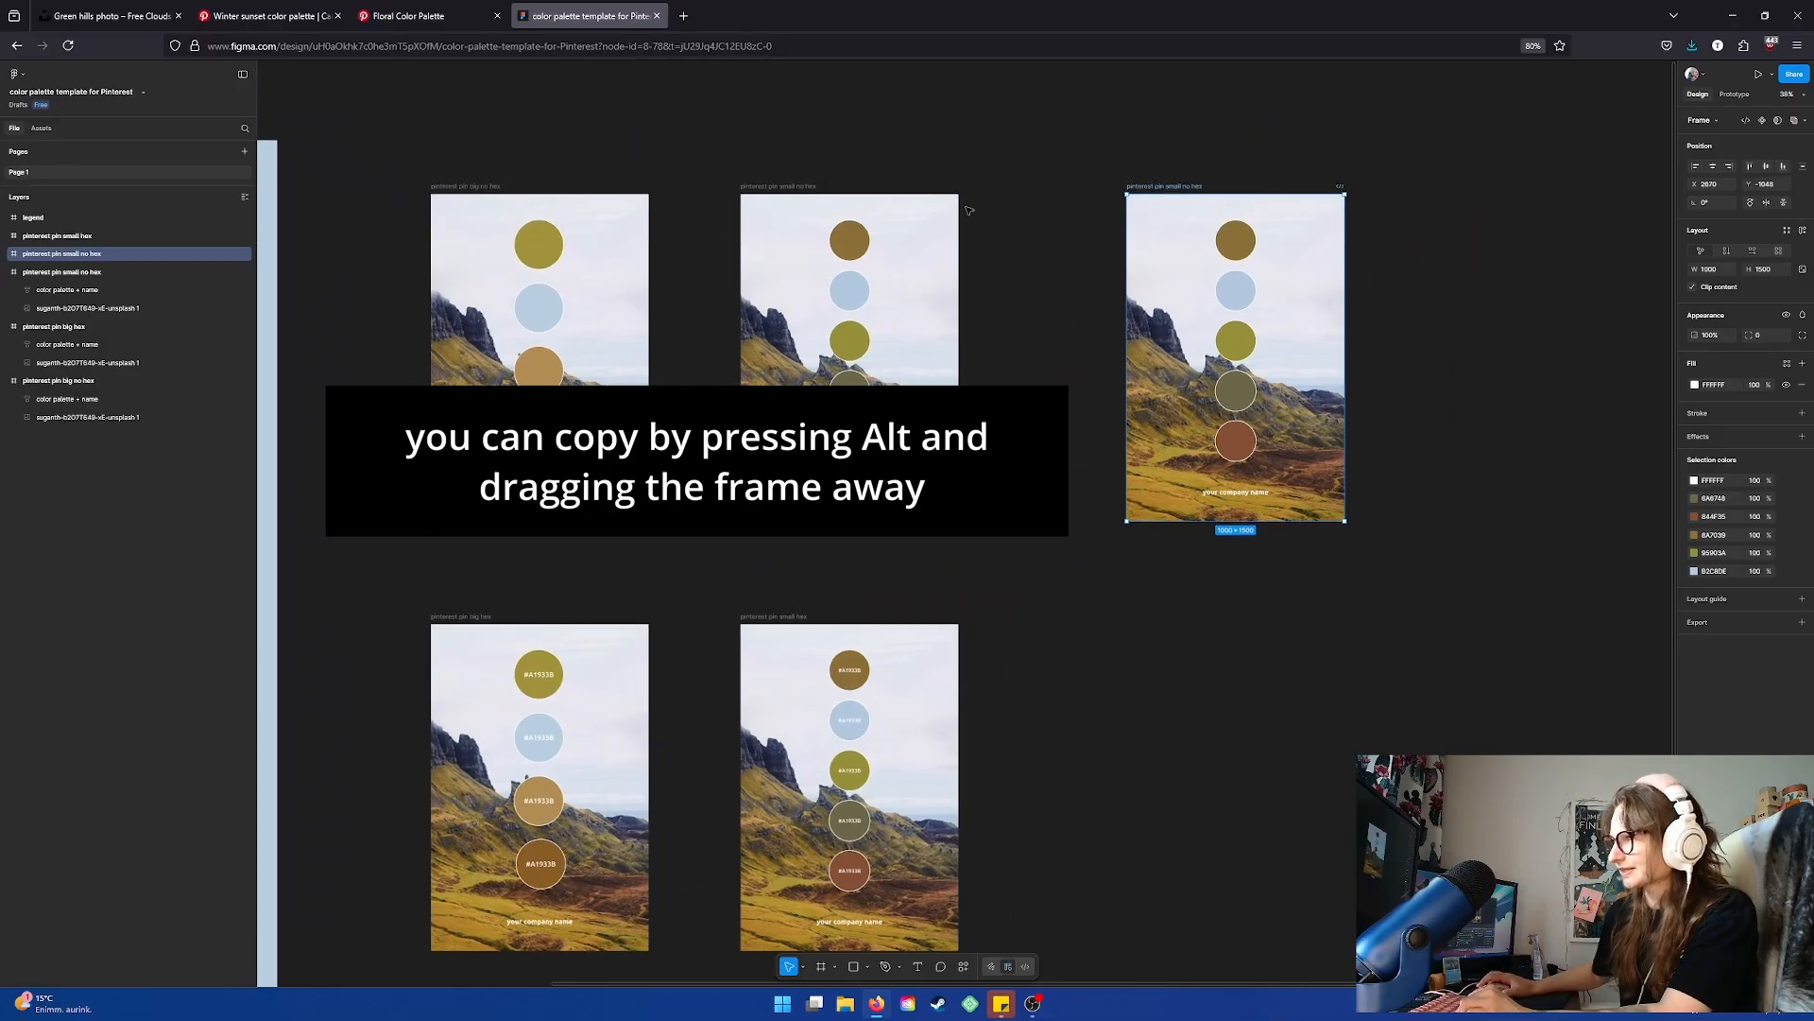
left_click(938, 198)
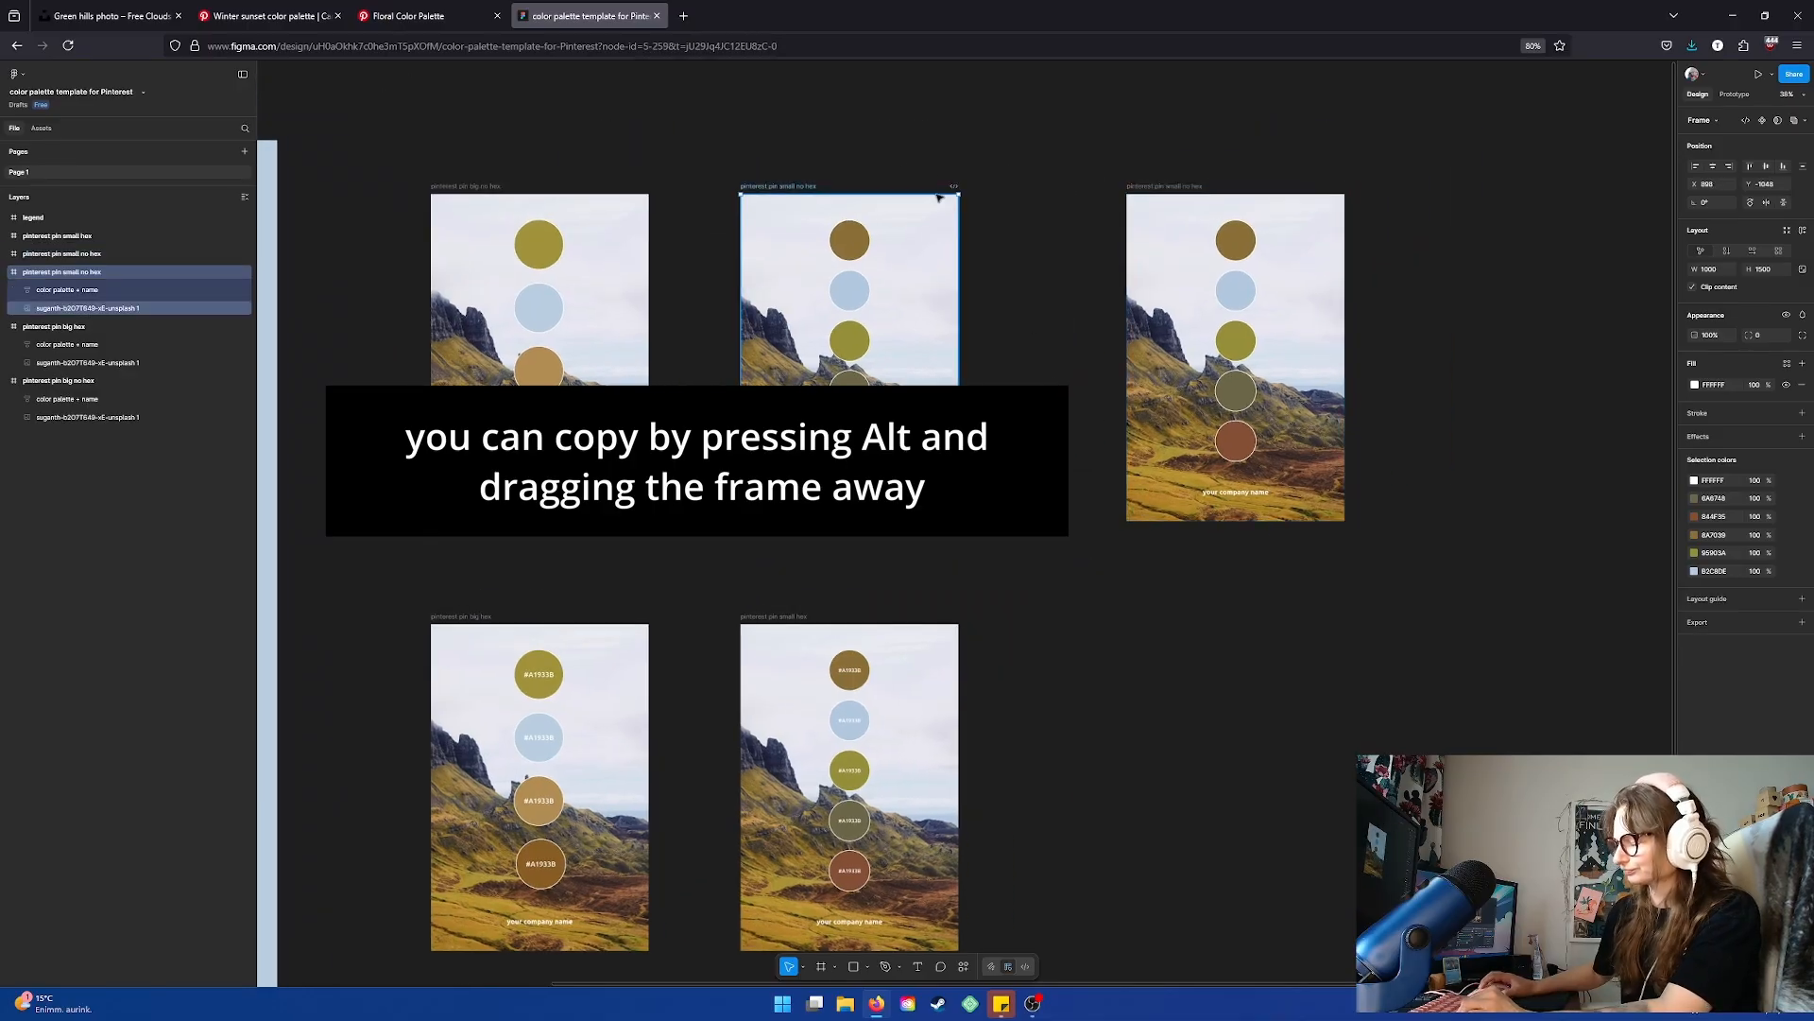
Select the color palette instance inside the duplicated pin and set its variant to "color palette hex"
left_click(1197, 309)
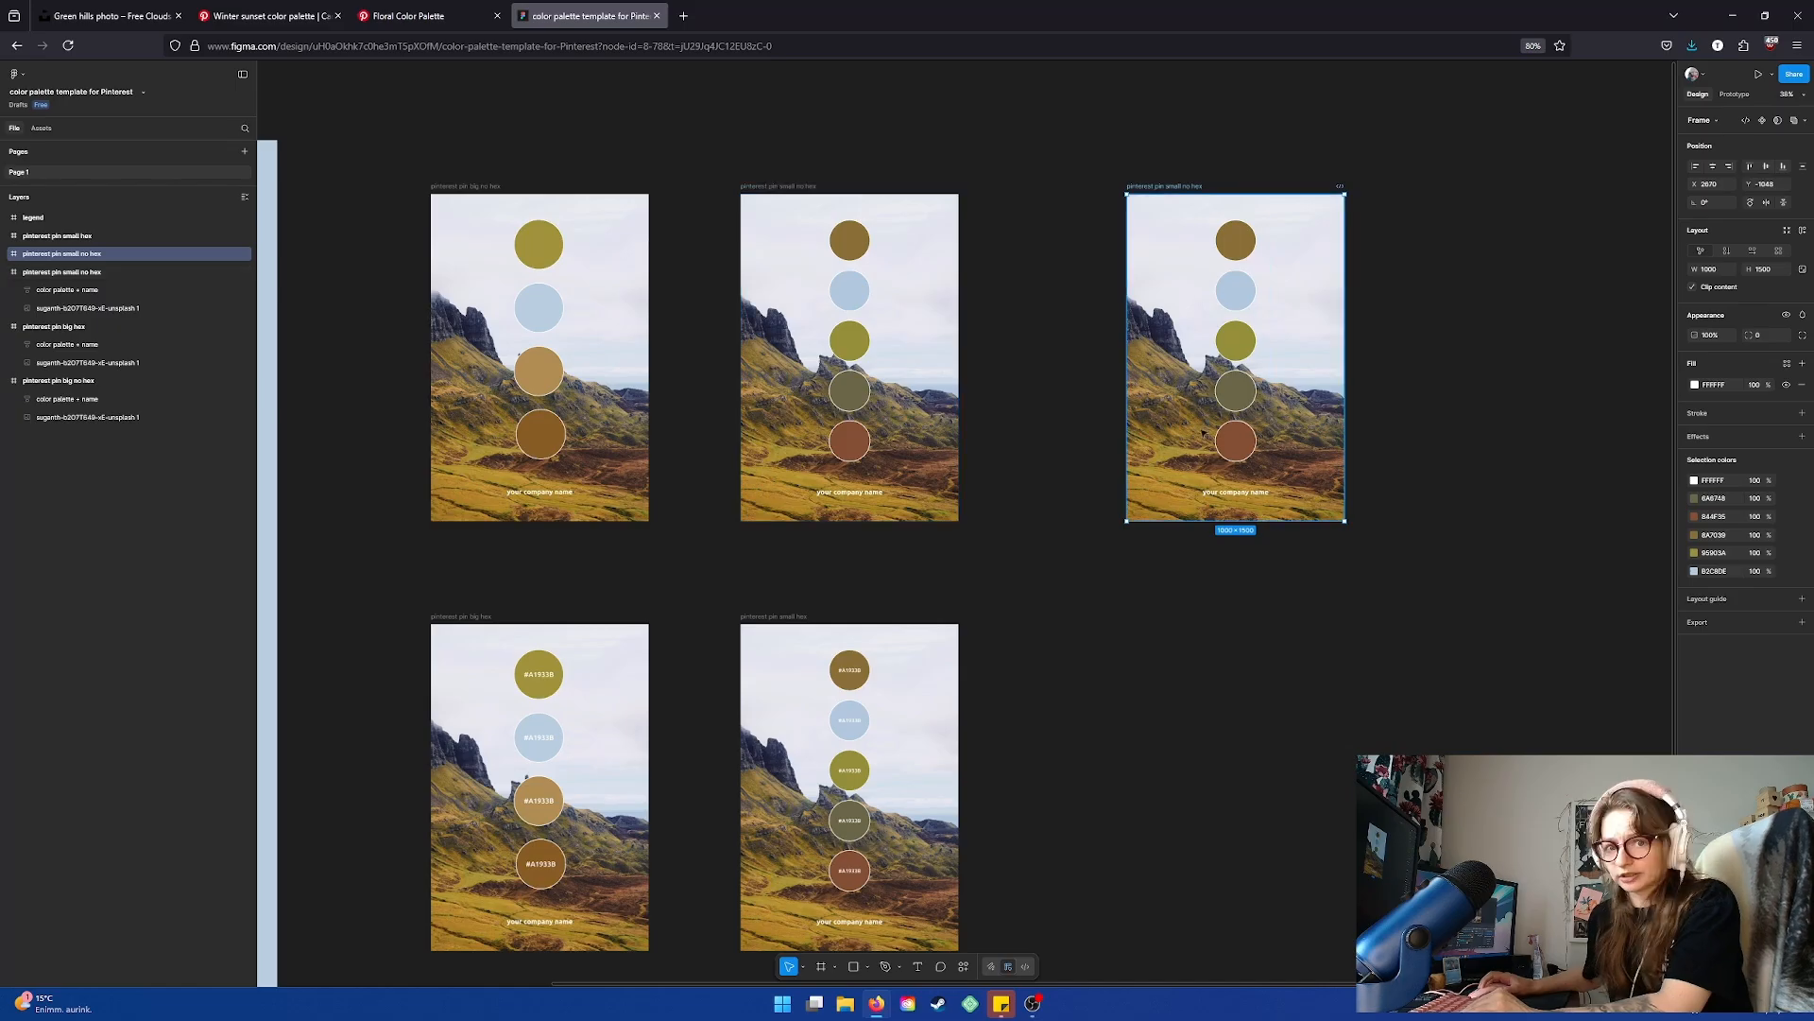
left_click(1231, 249)
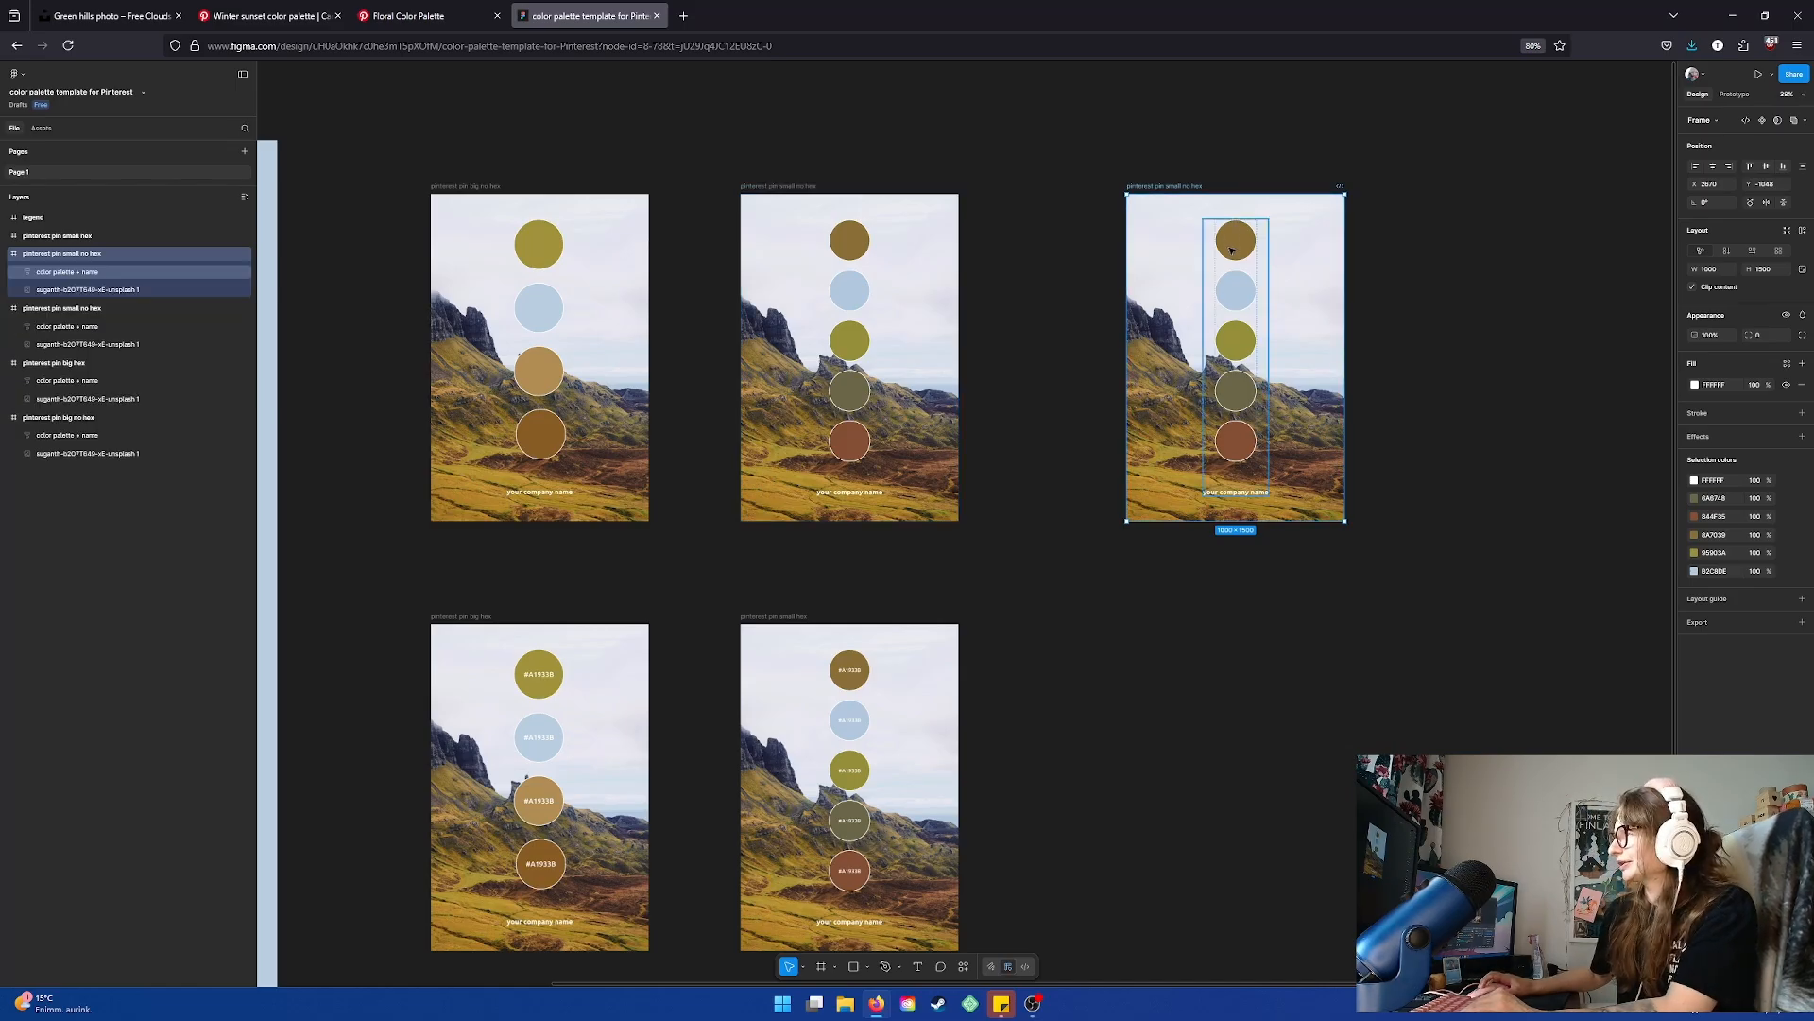
key("Escape")
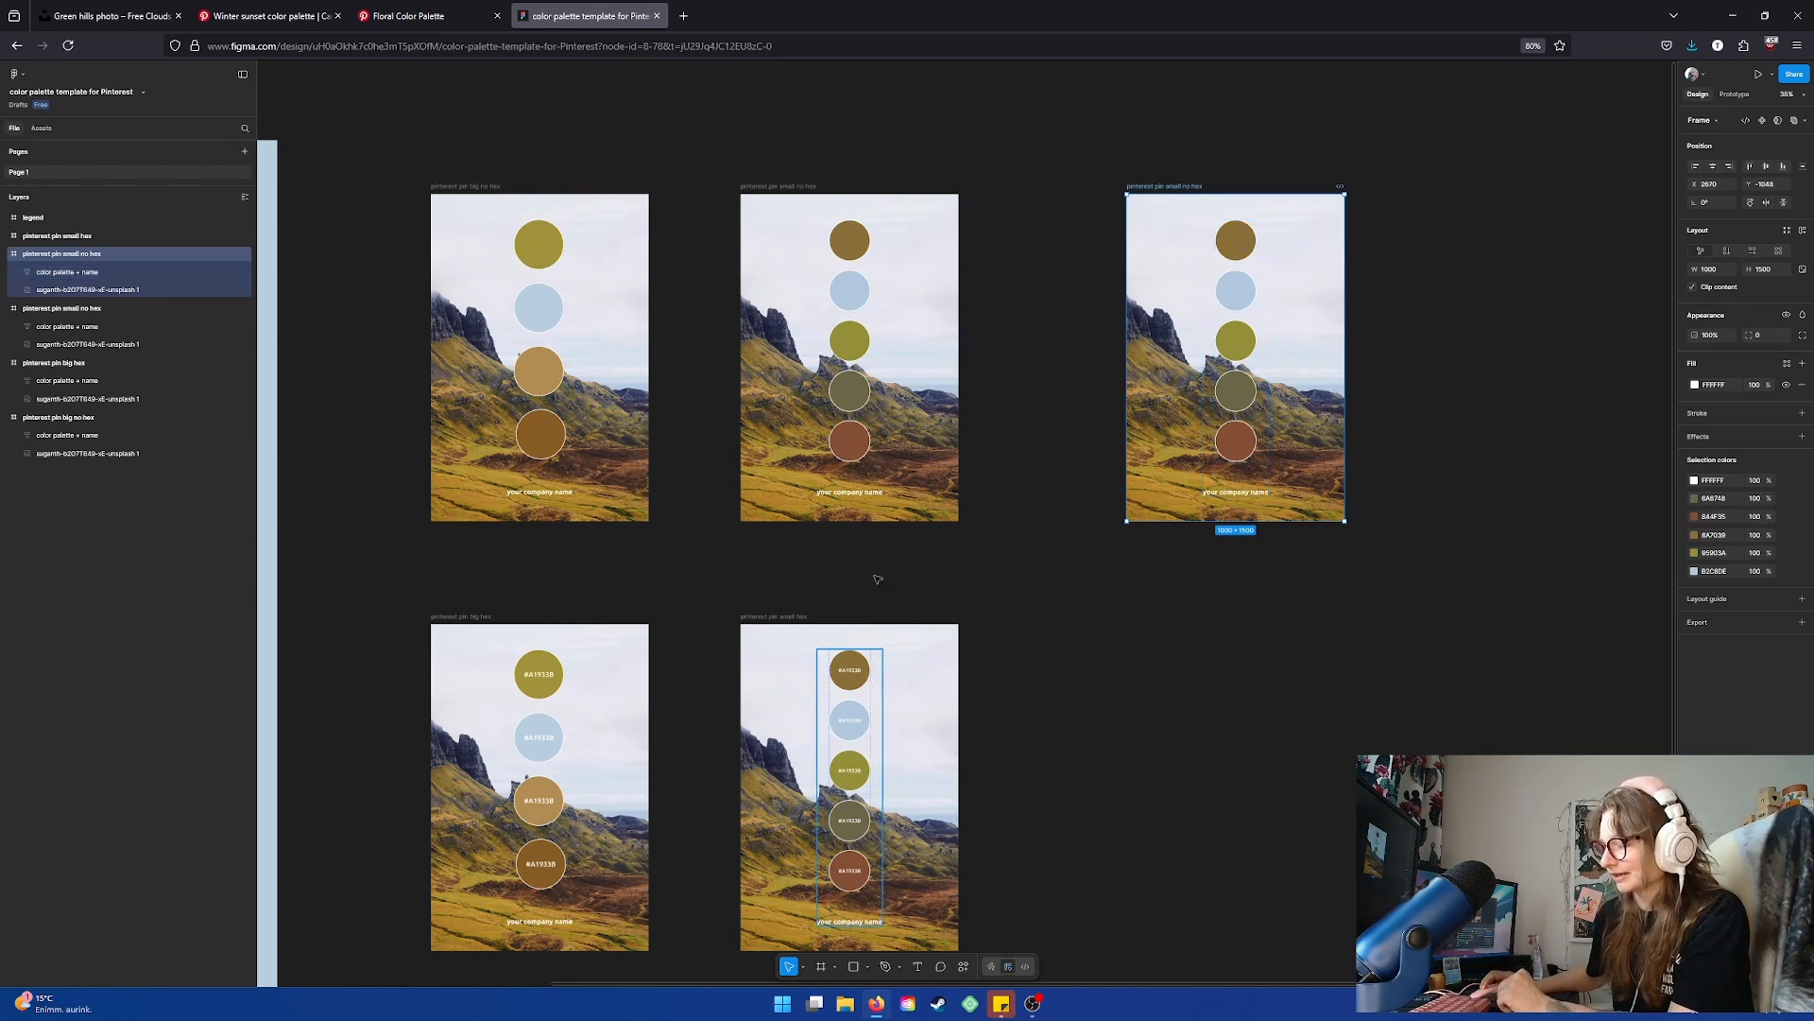
double_click(1244, 253)
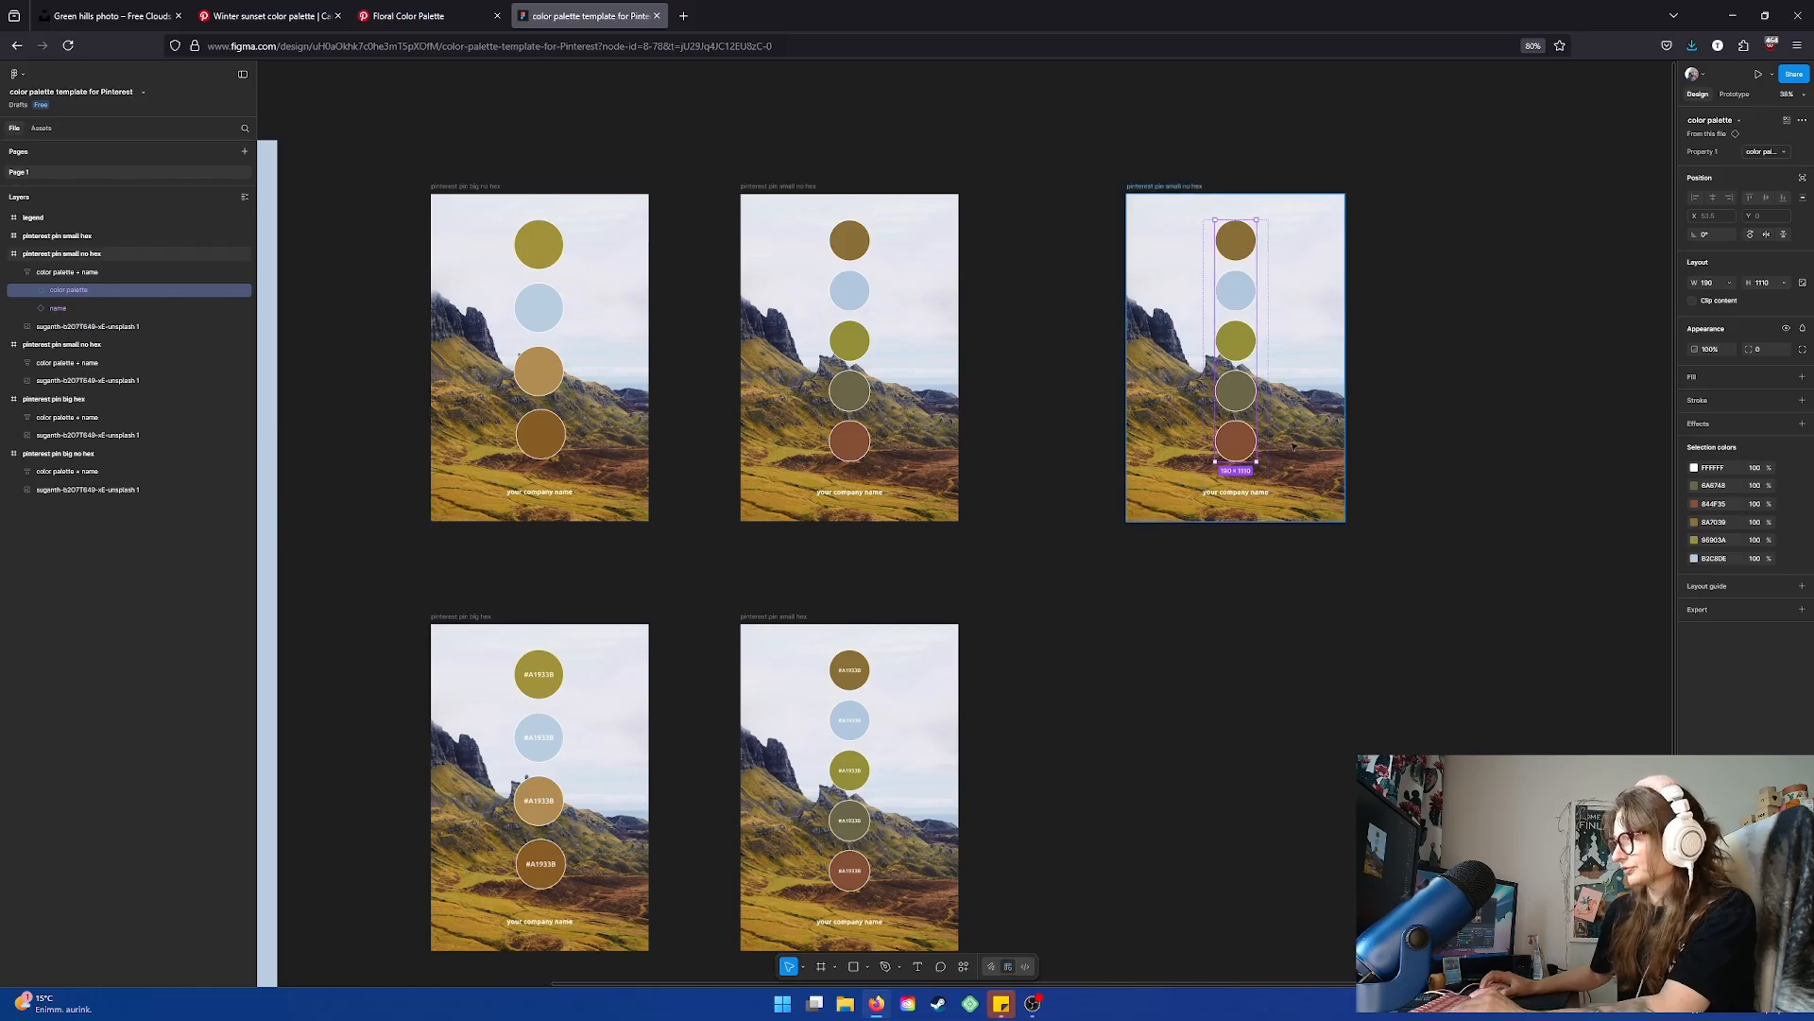
left_click(1760, 155)
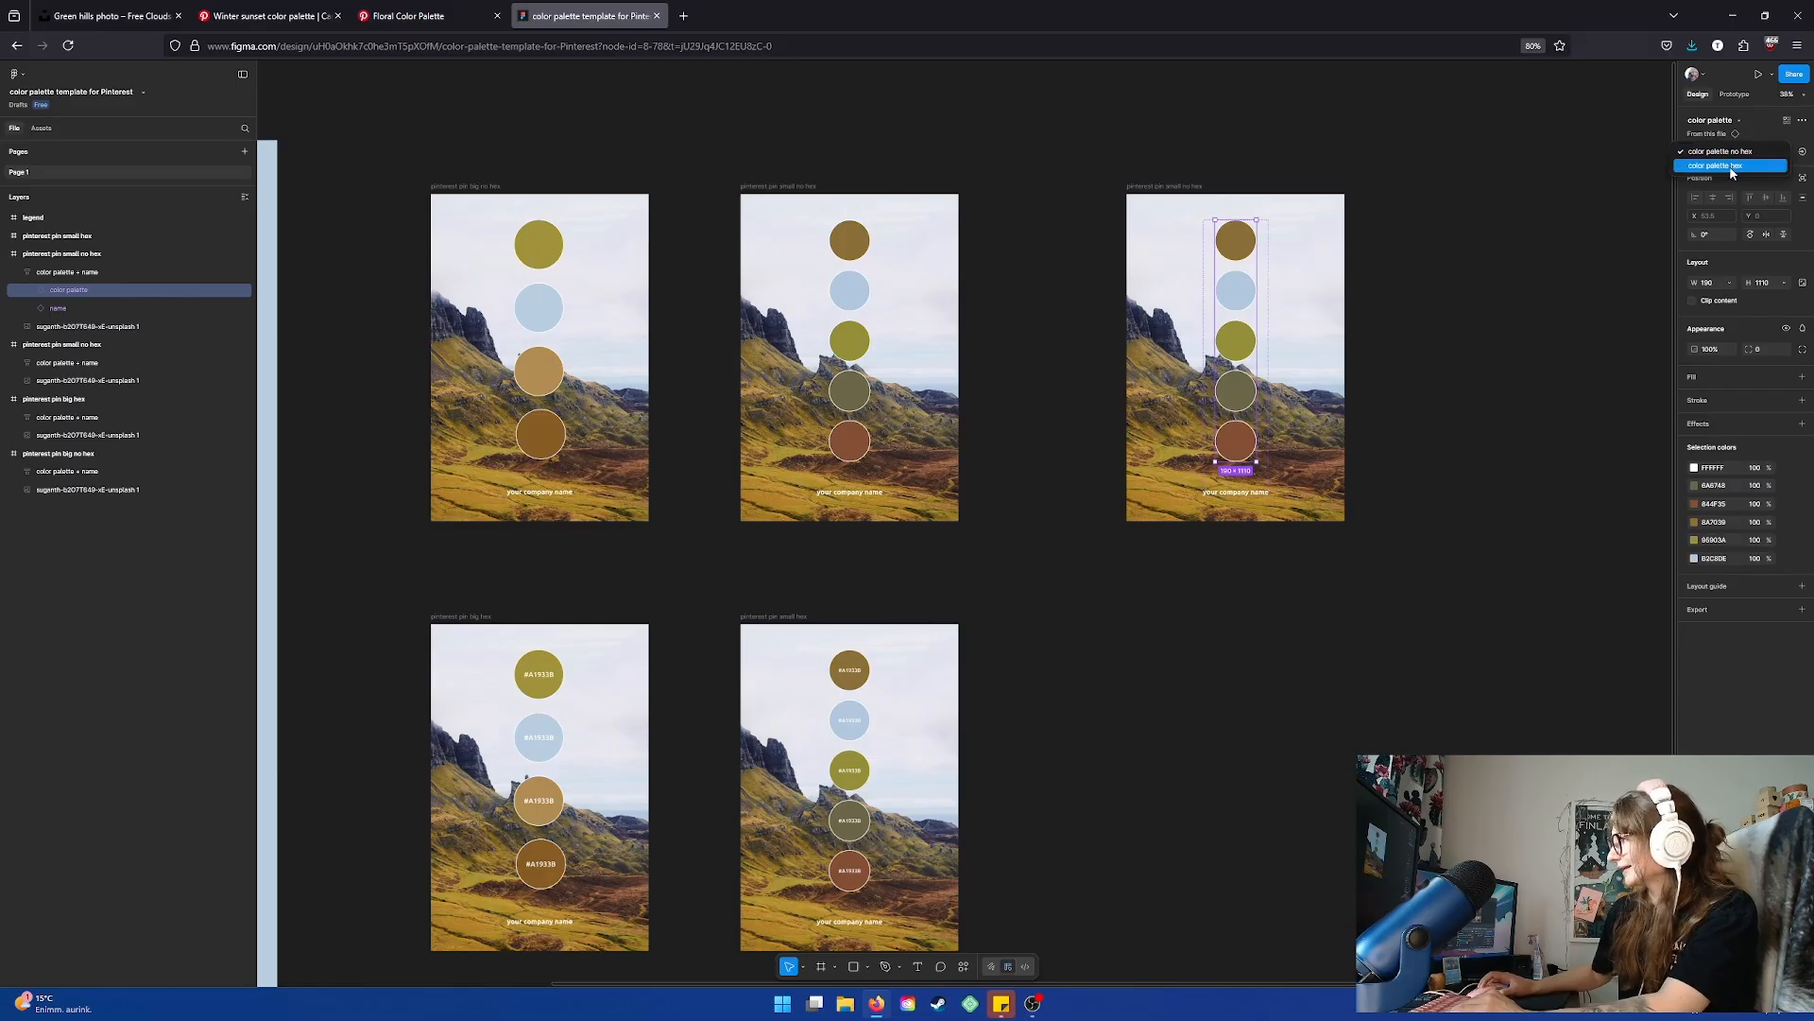
left_click(1732, 168)
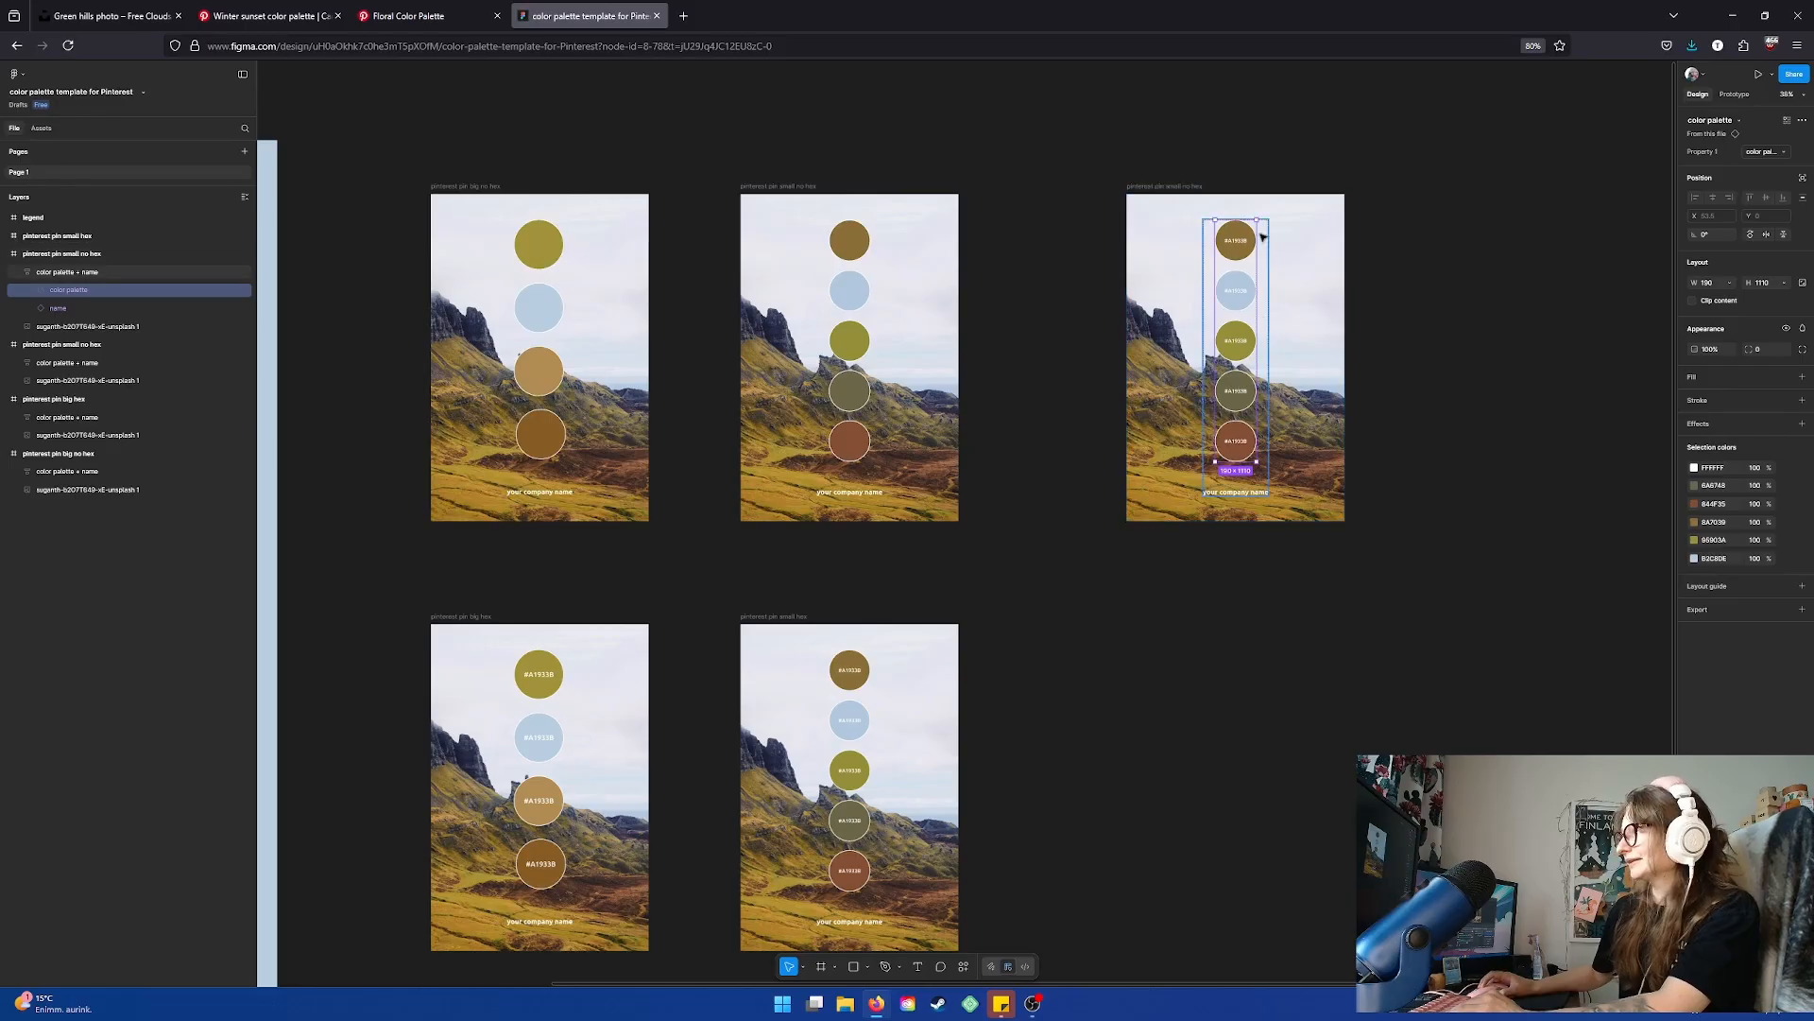
Return the duplicated pin's color palette instance to the "color palette no hex" variant
left_click_drag(1246, 243, 1197, 269)
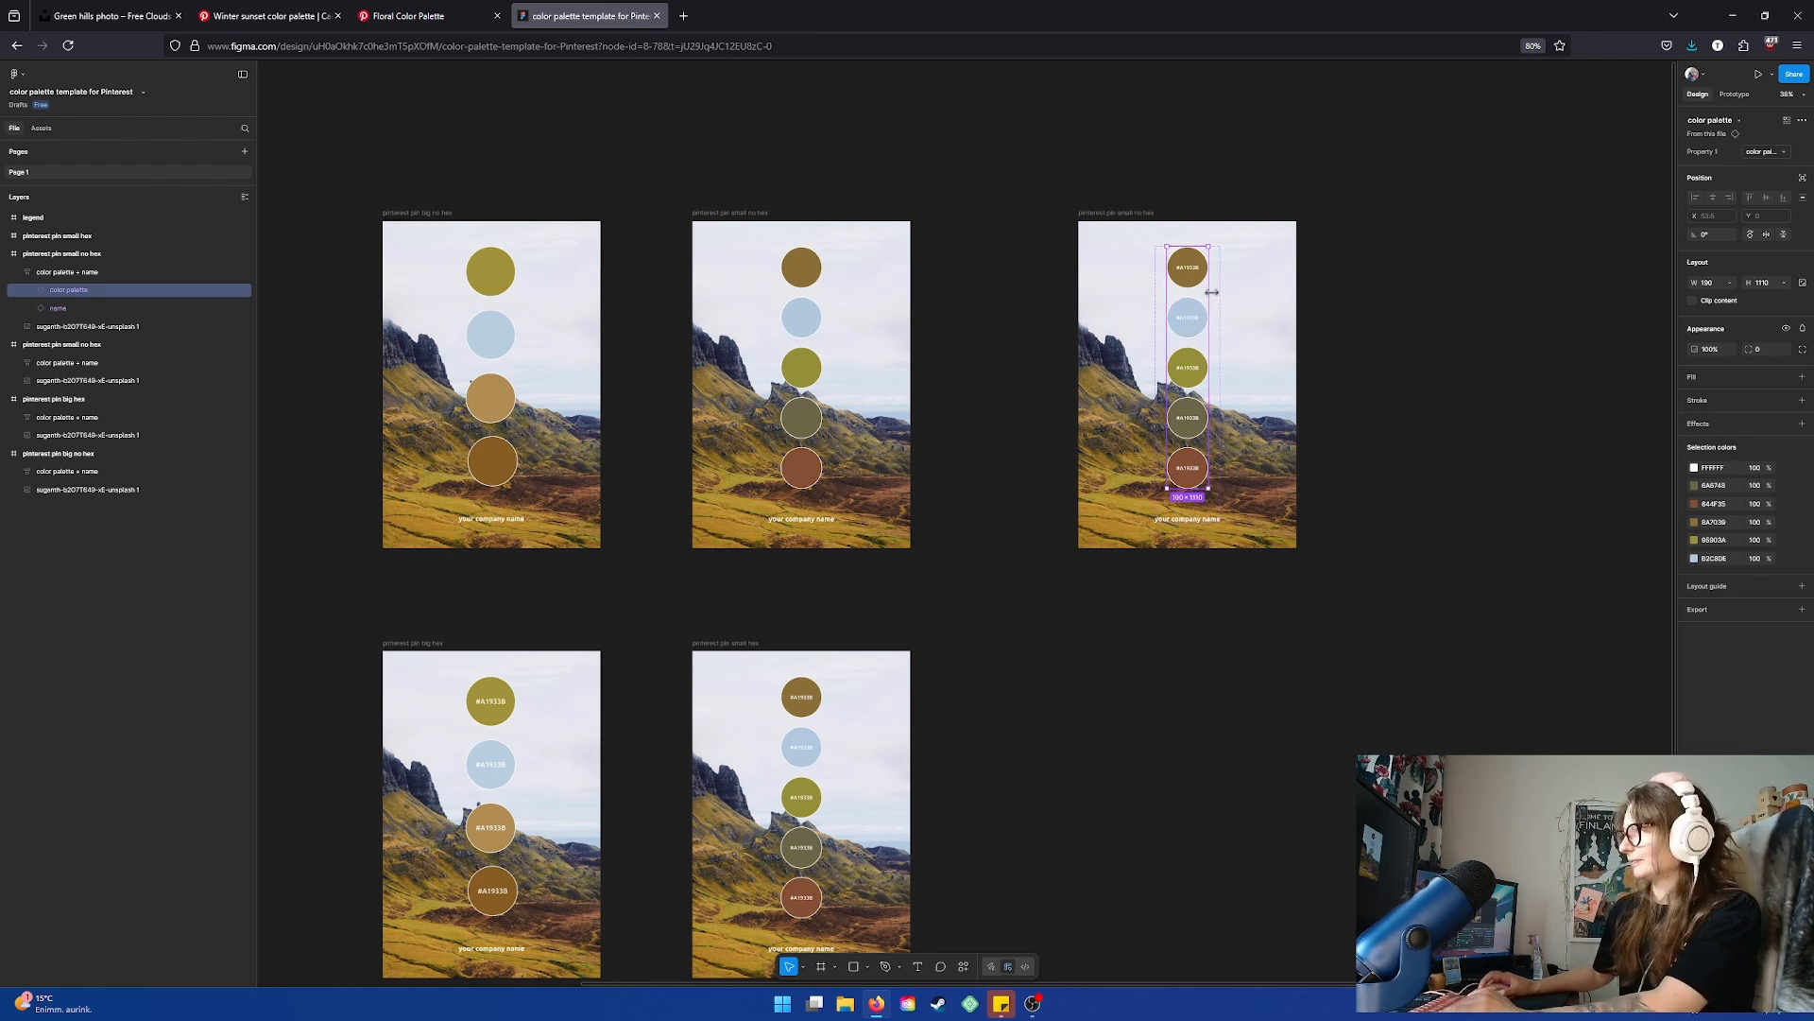
left_click(1764, 153)
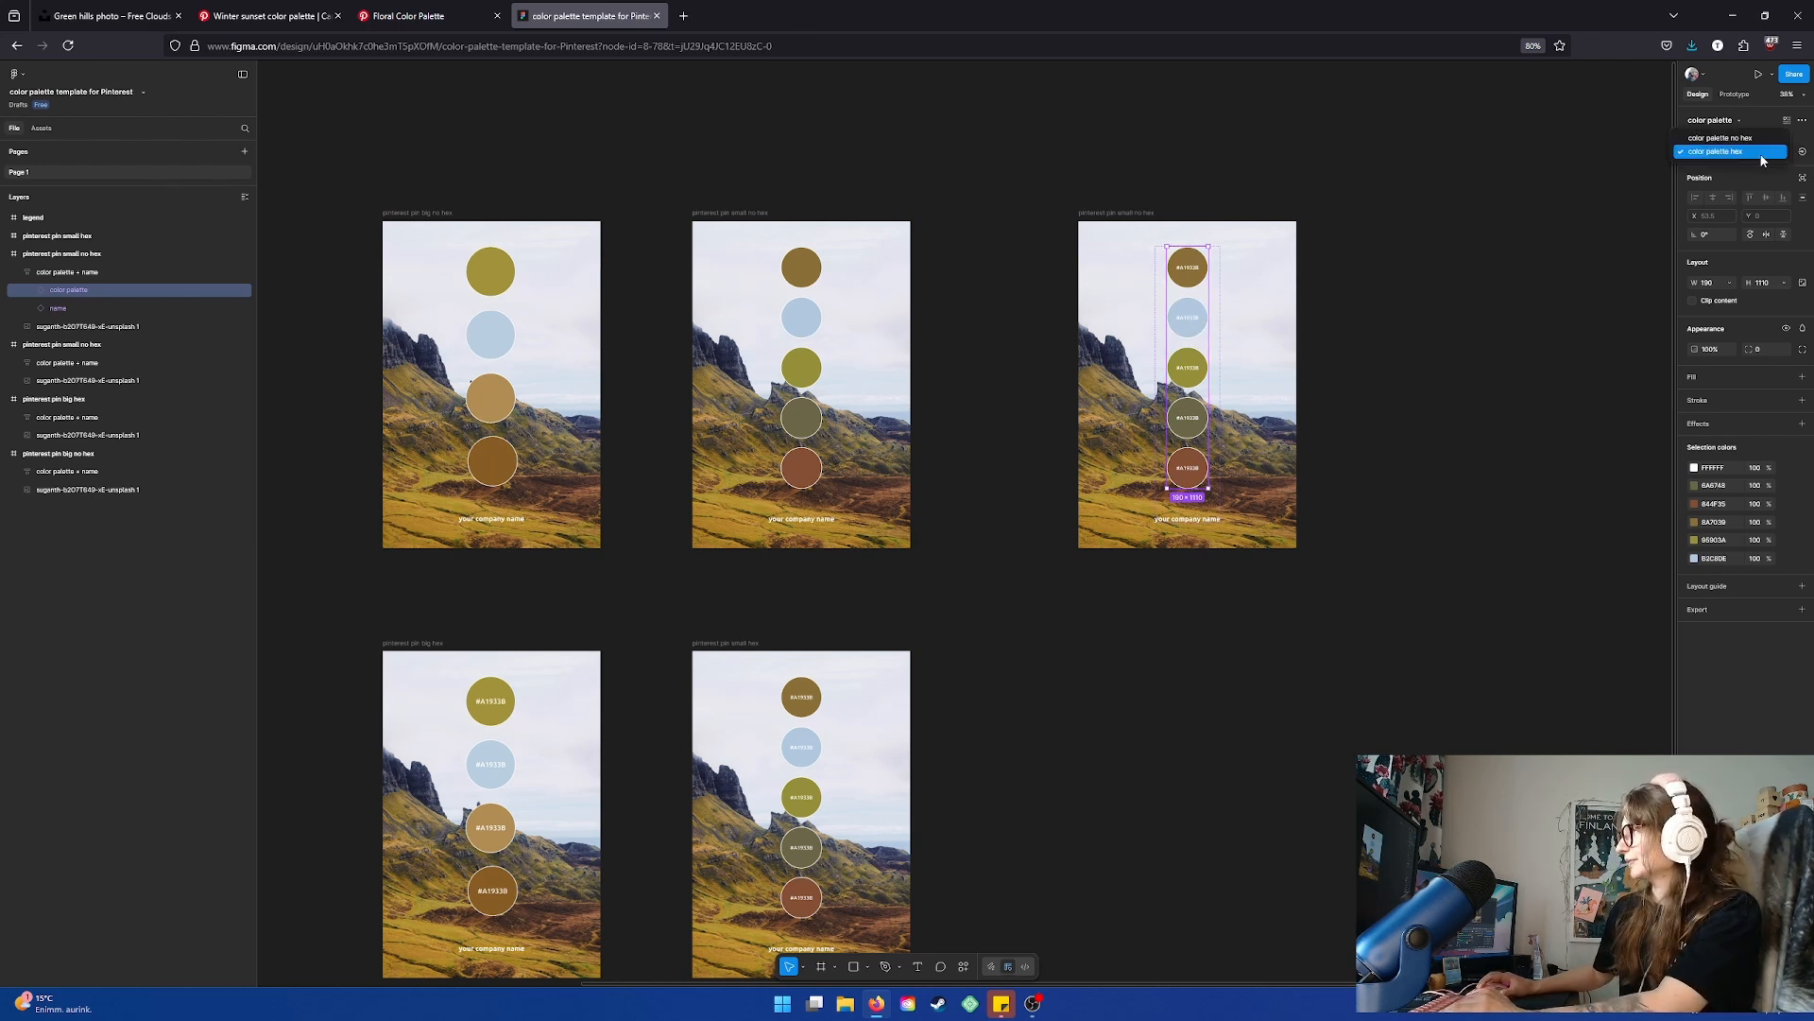
left_click(1742, 140)
left_click_drag(806, 305, 835, 294)
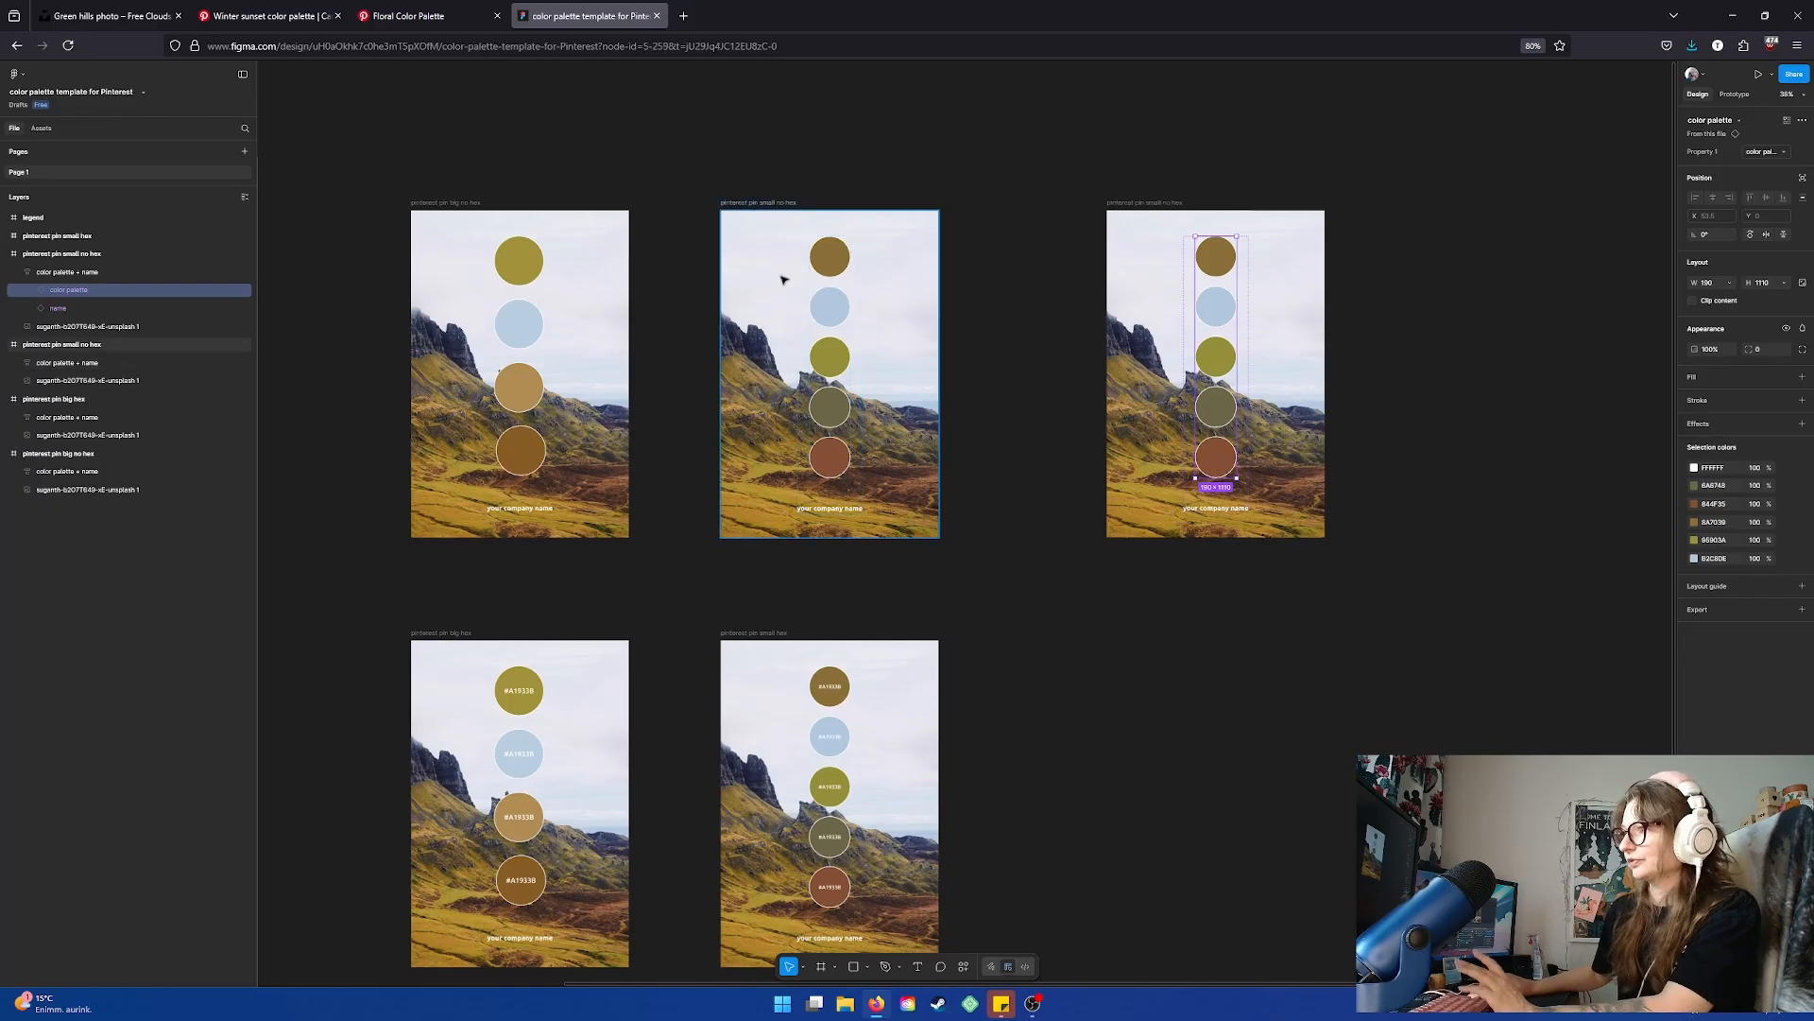
Set the color palette instance in the duplicated small-swatch pin to the "color palette hex" variant
left_click(736, 260)
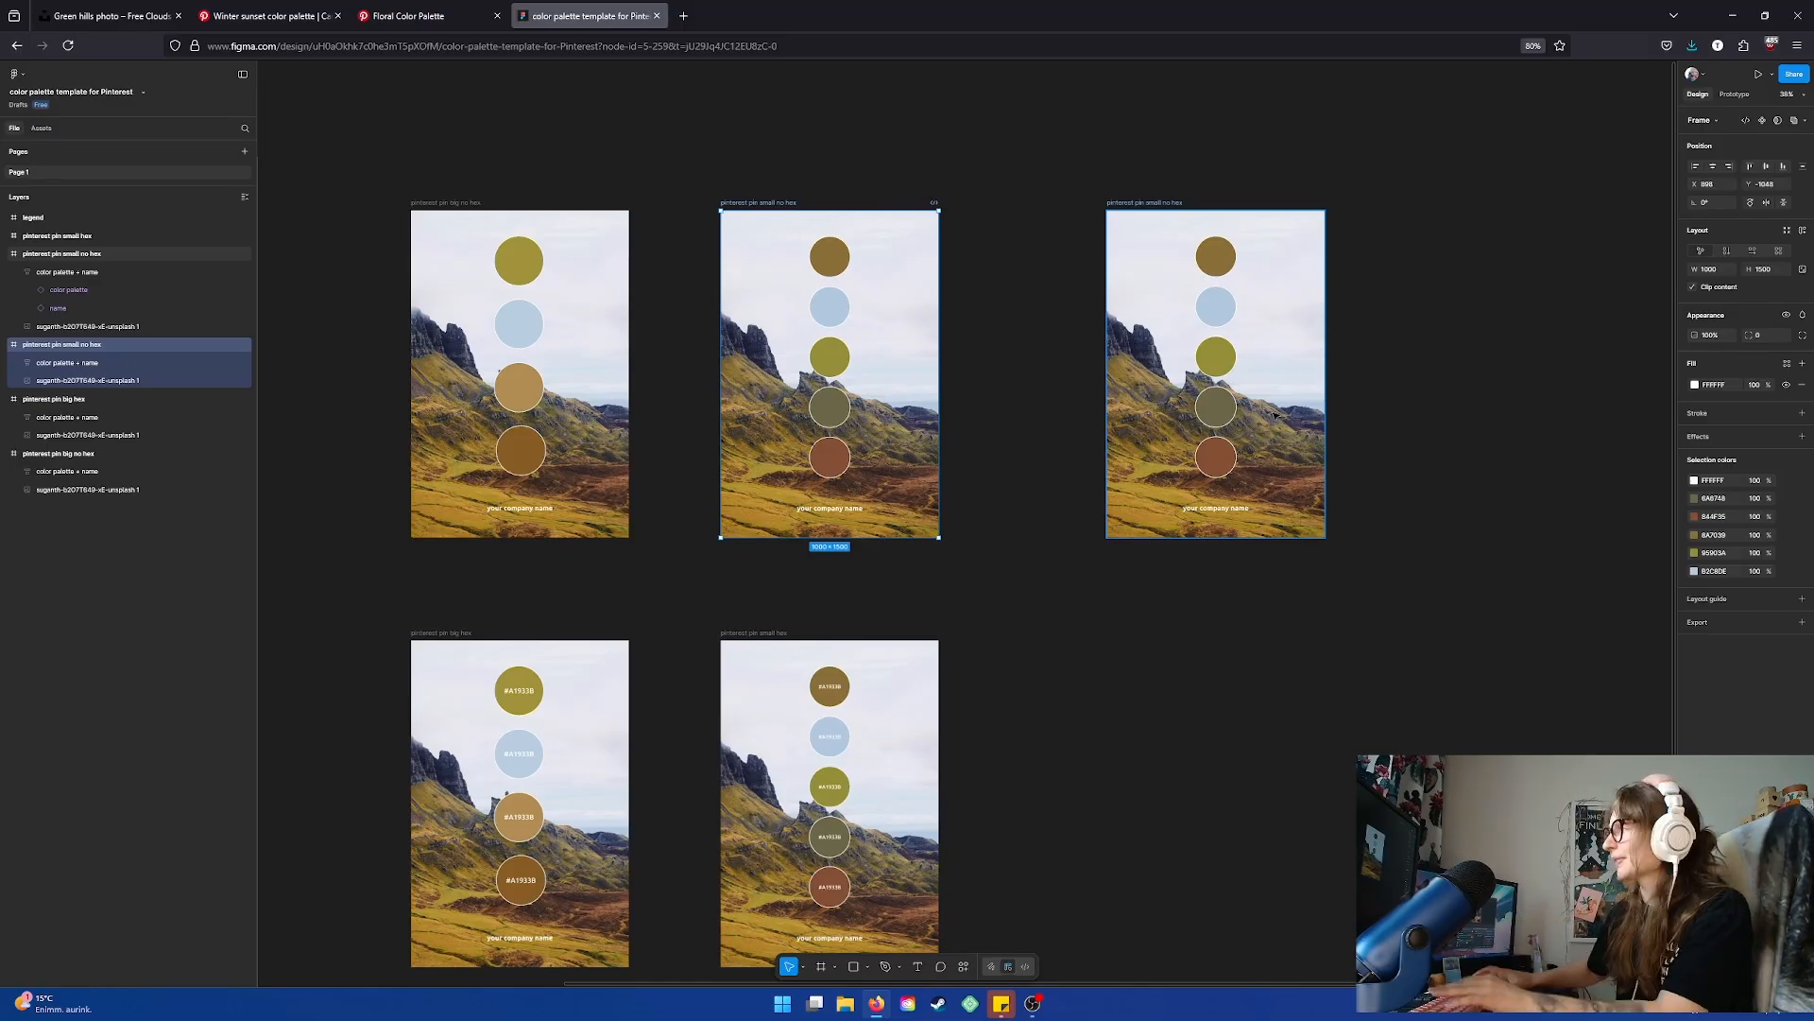
left_click(1200, 285)
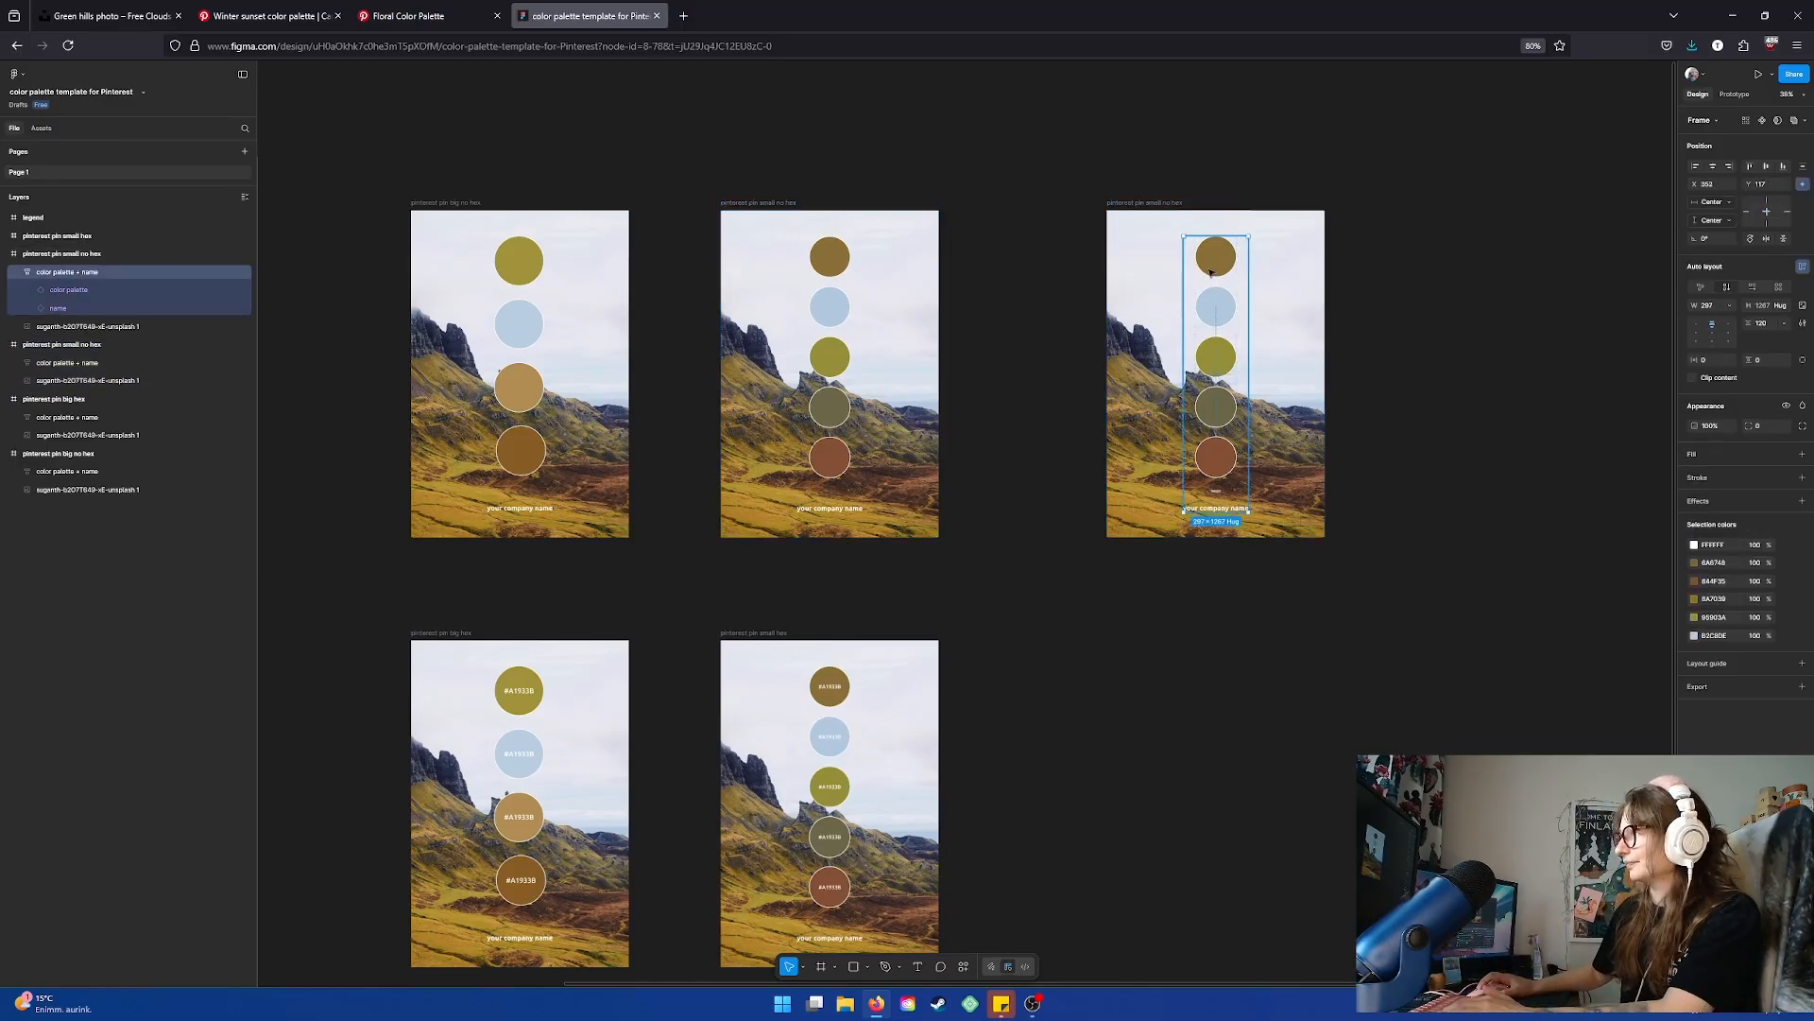
left_click(1211, 272)
left_click(1757, 151)
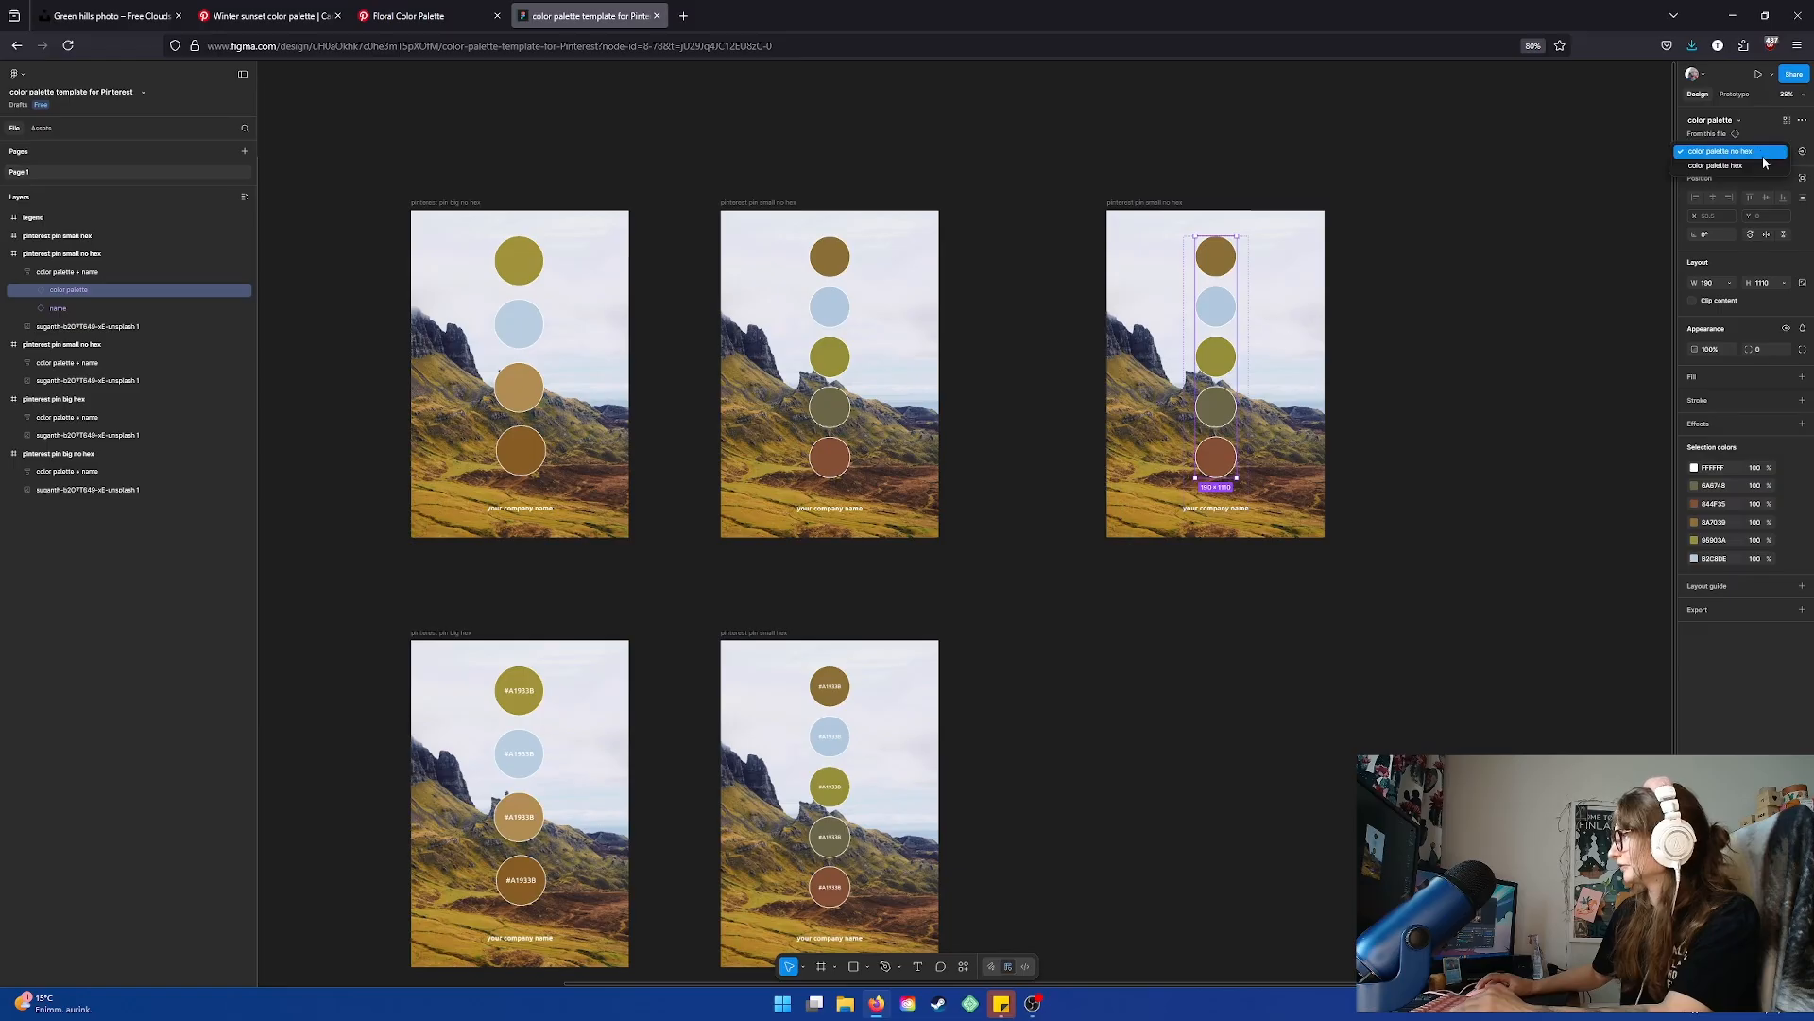
left_click(1759, 165)
Select the hex code text inside the fourth swatch of the duplicated small-swatch pin
scroll(1351, 397, "right", 1)
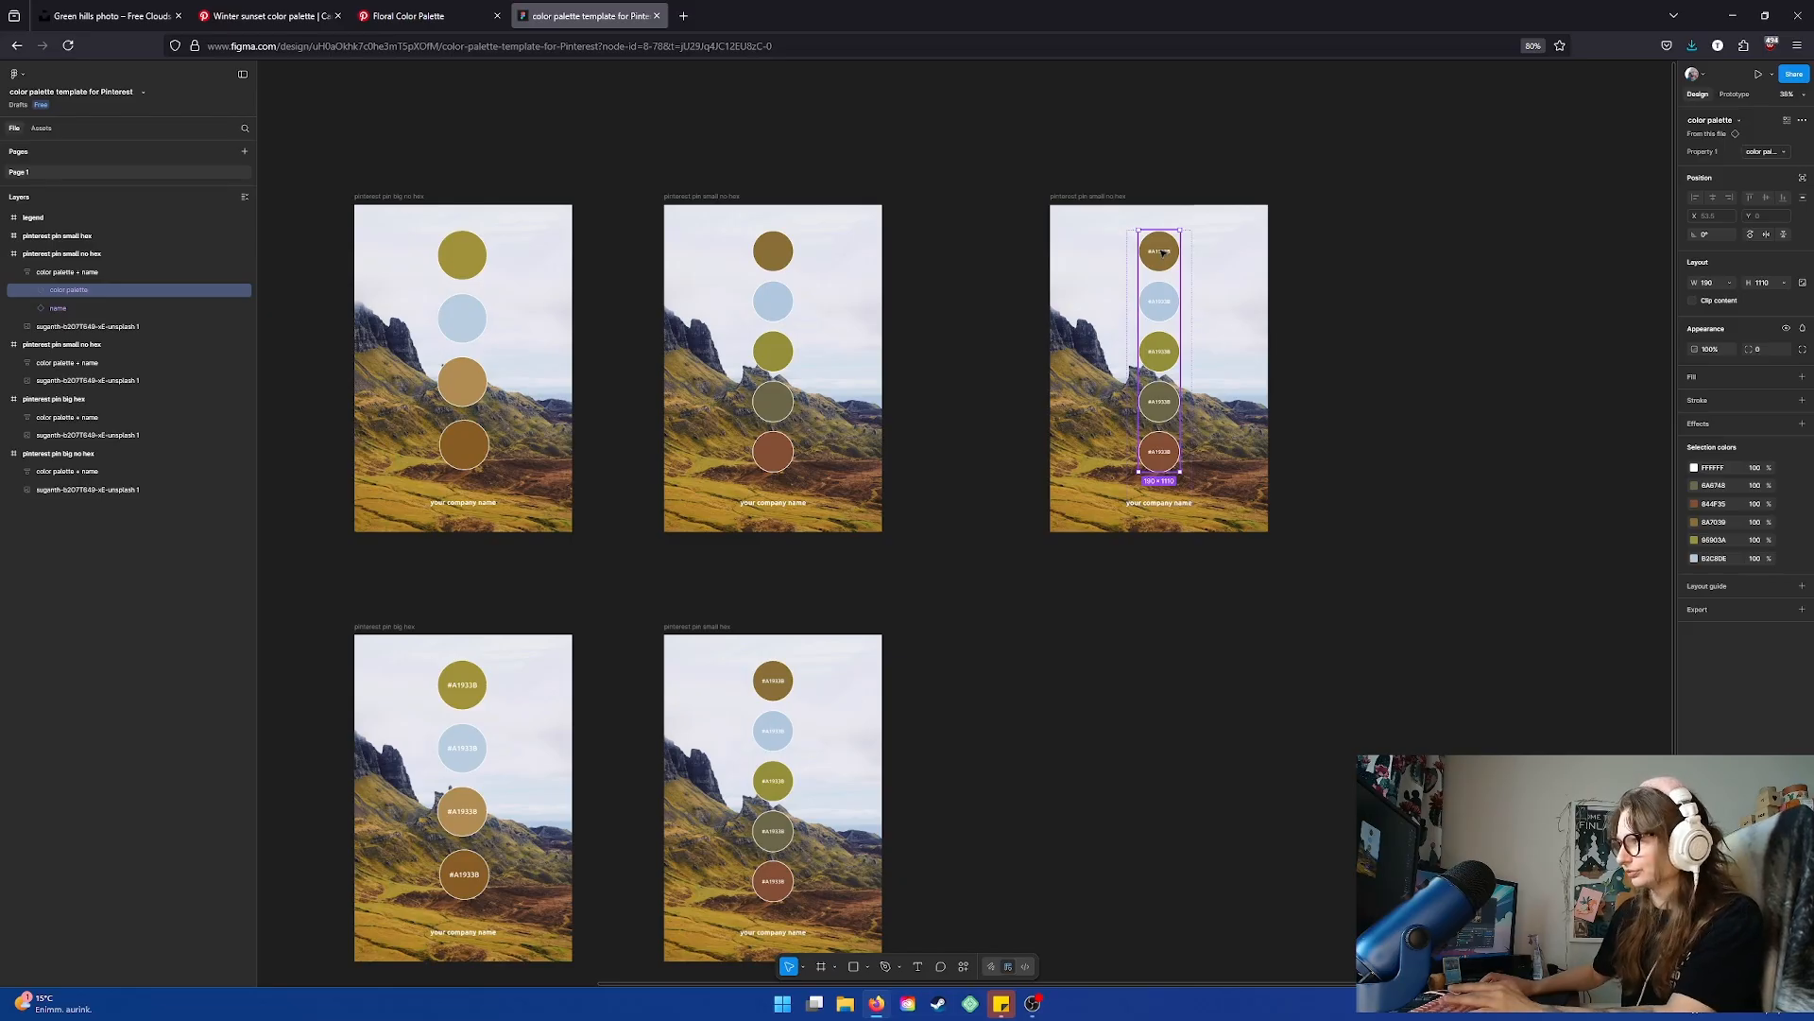
scroll(1182, 382, "up", 1)
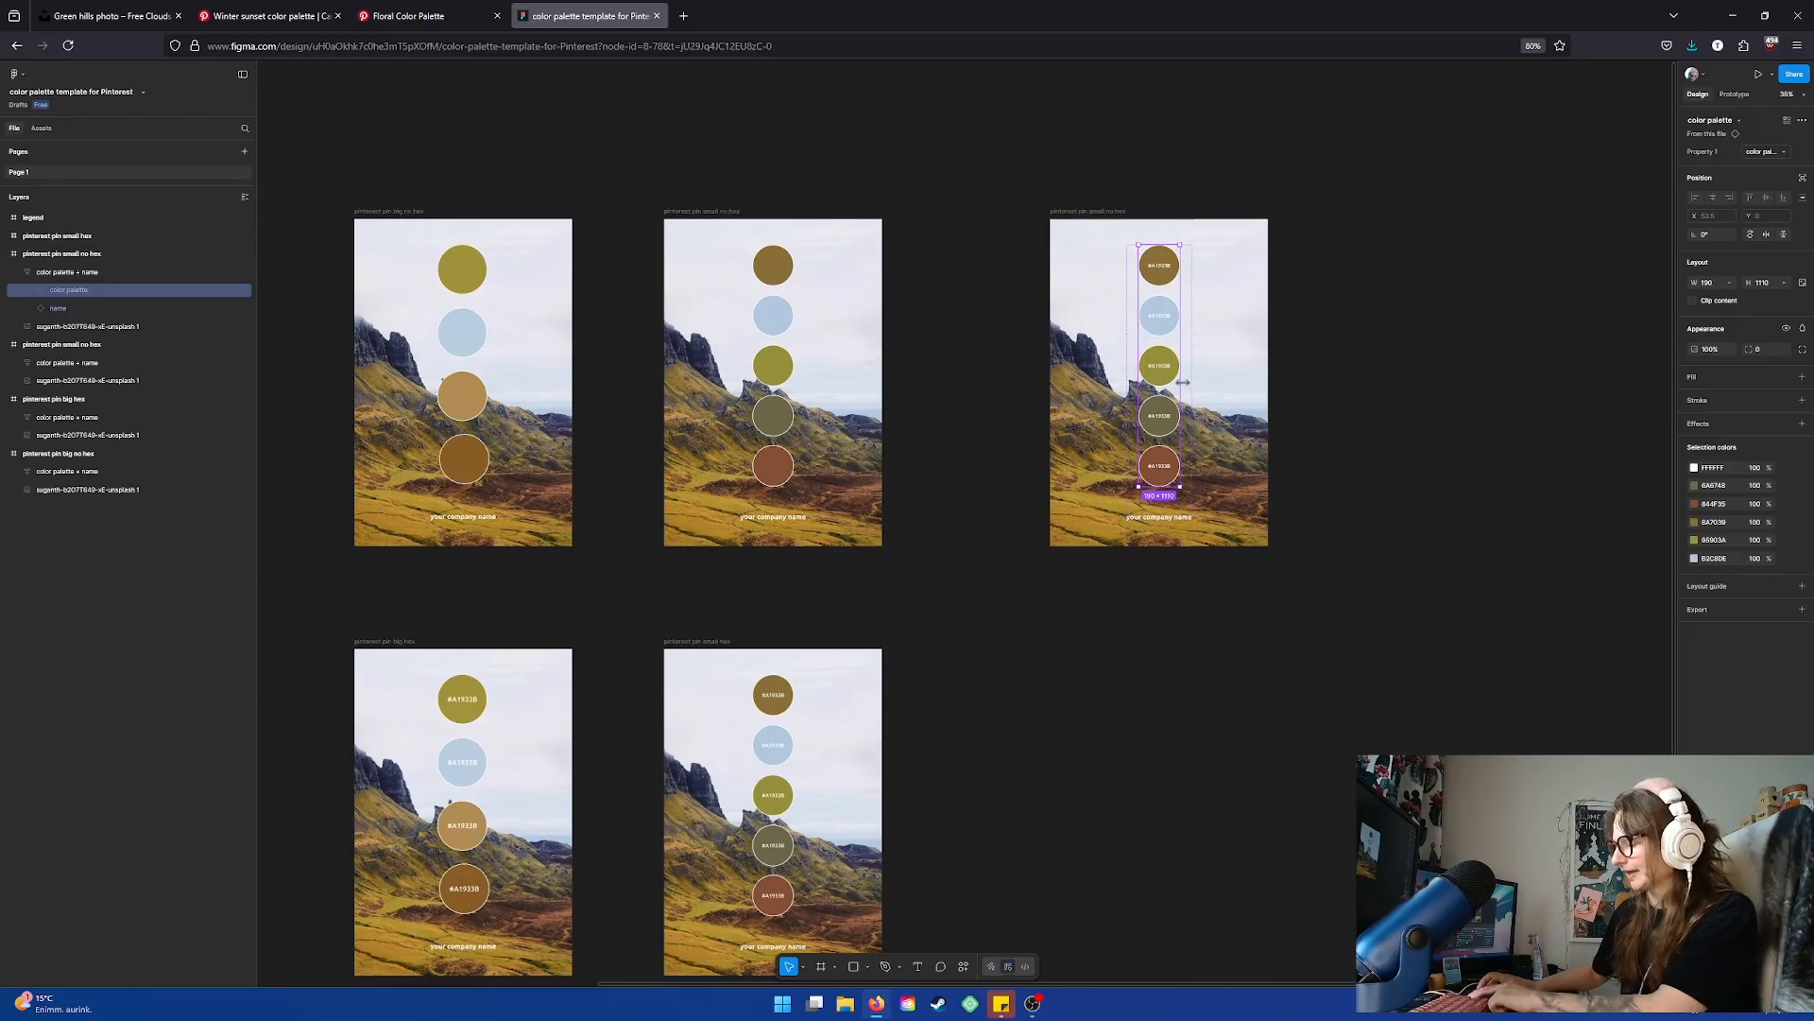
scroll(1183, 382, "up", 5)
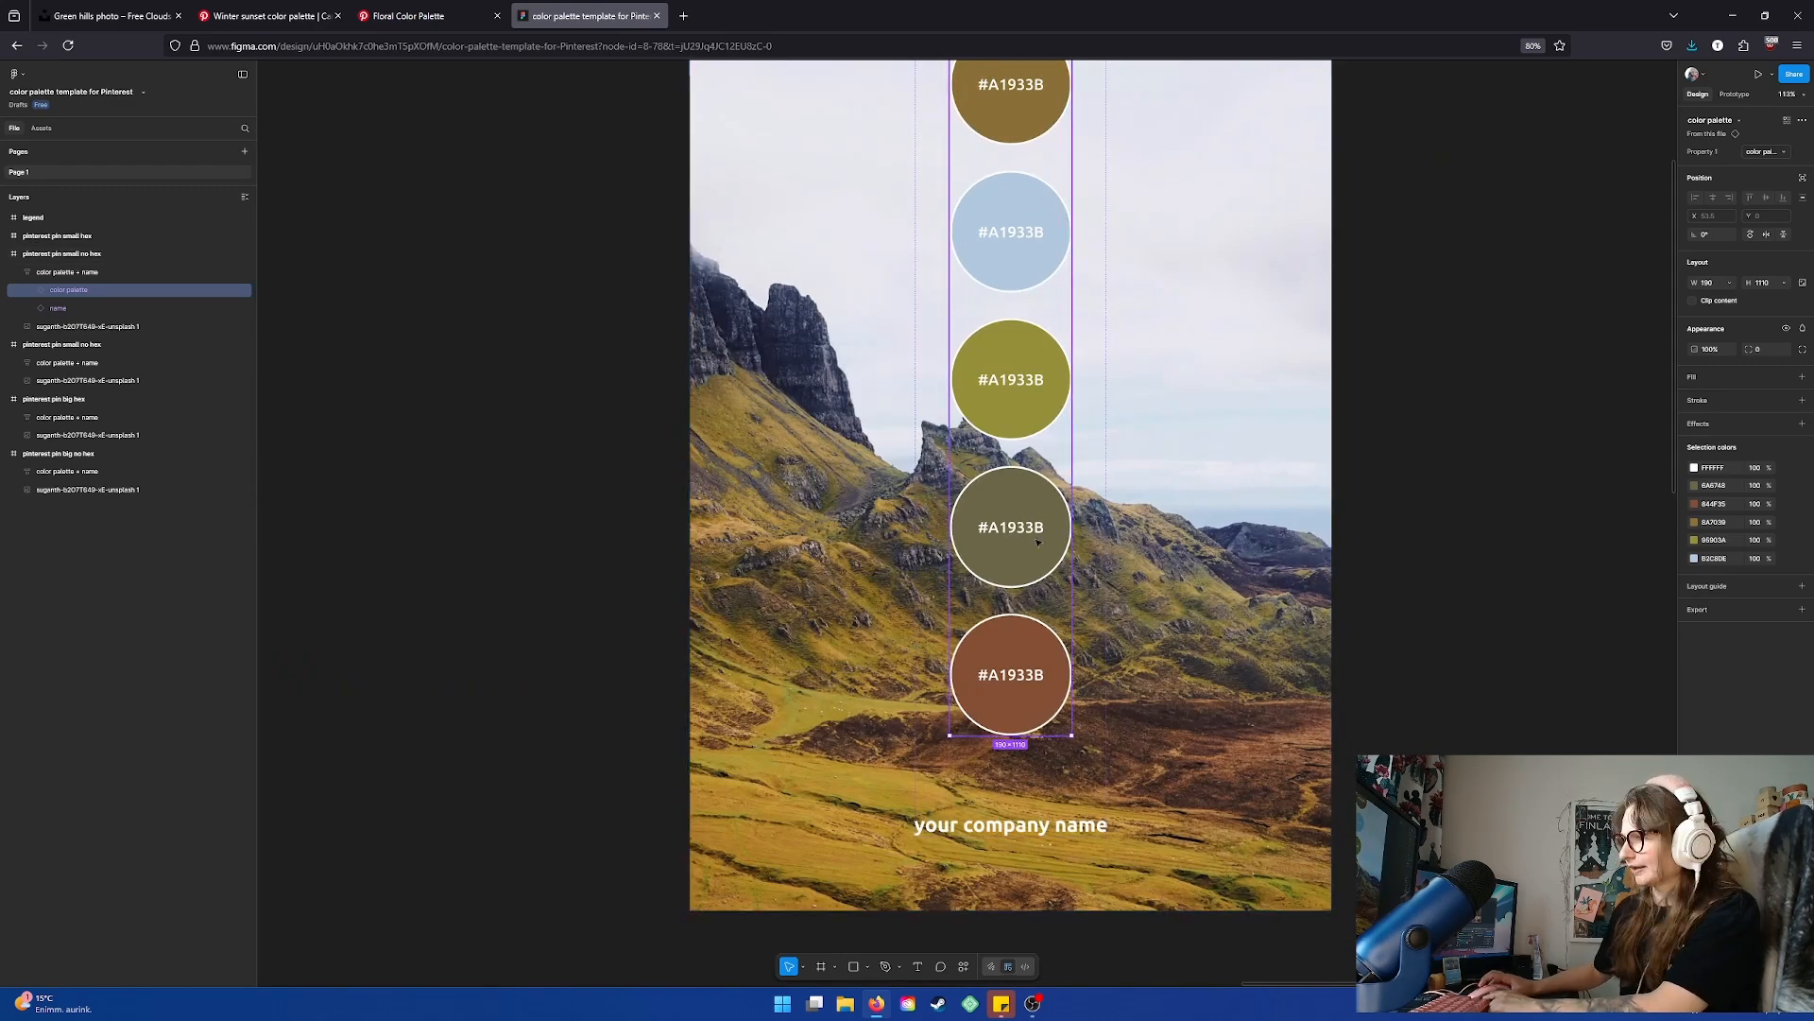
double_click(1003, 528)
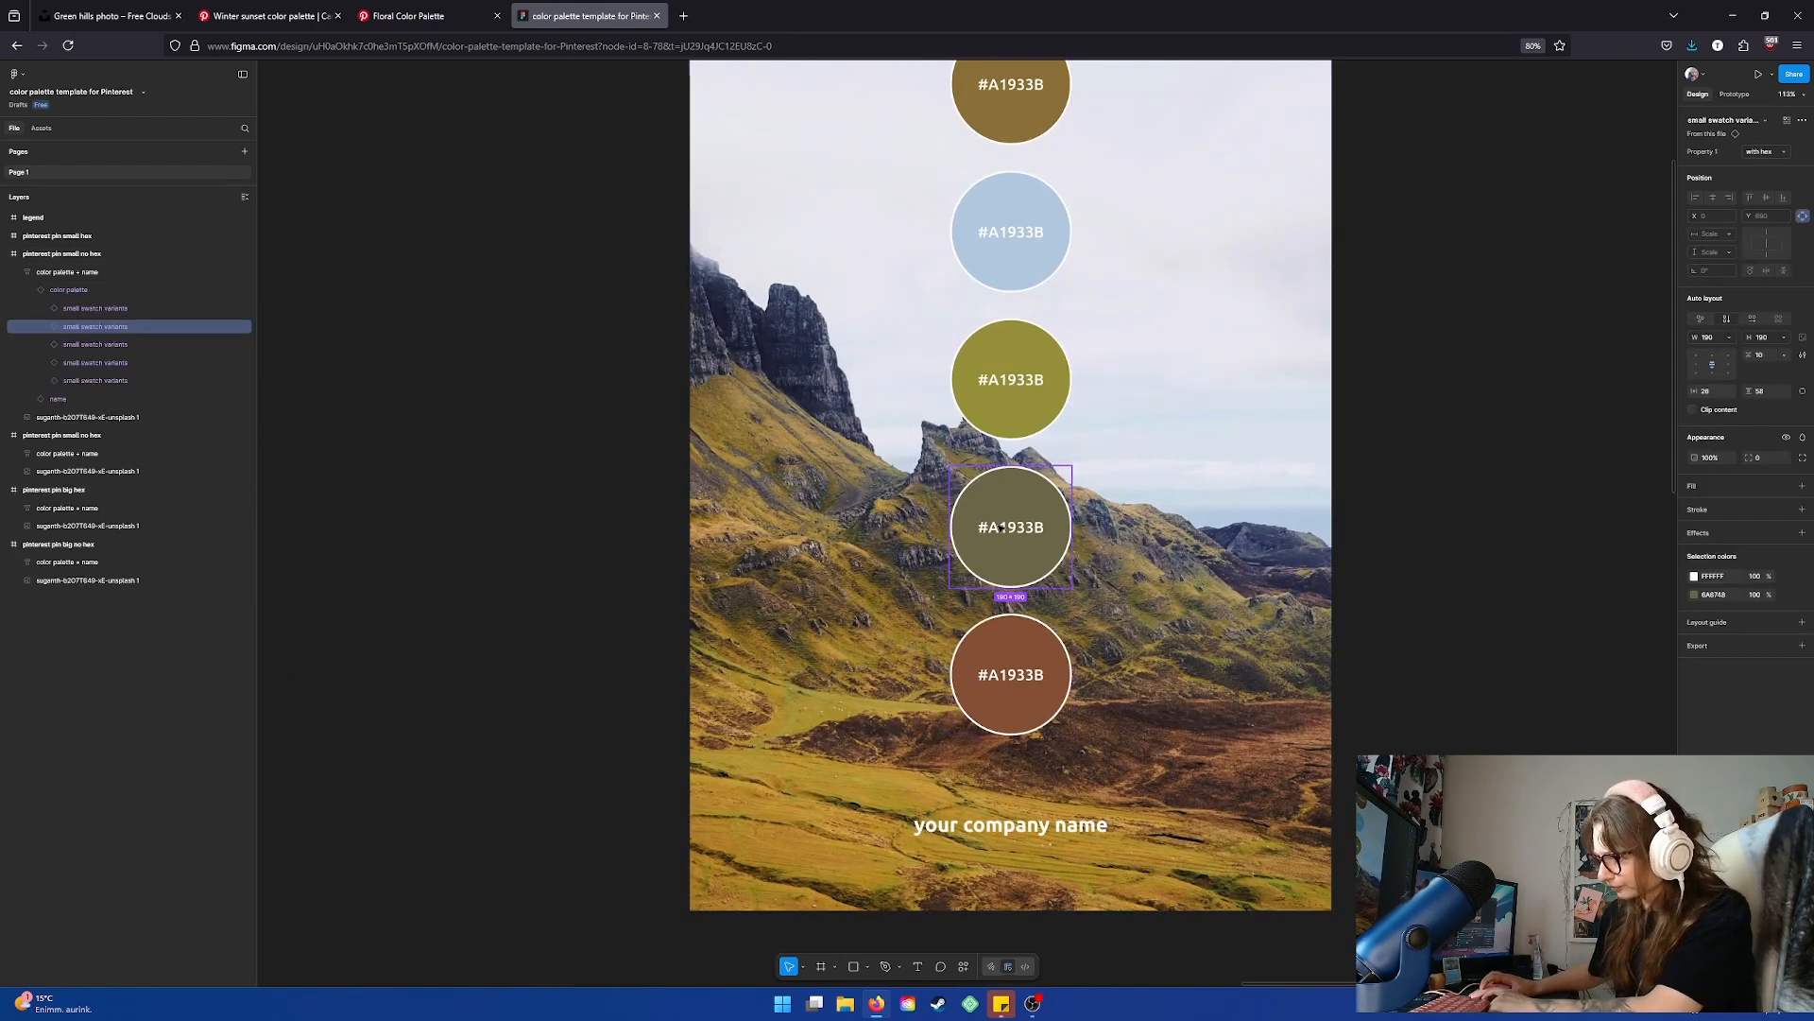
double_click(1003, 528)
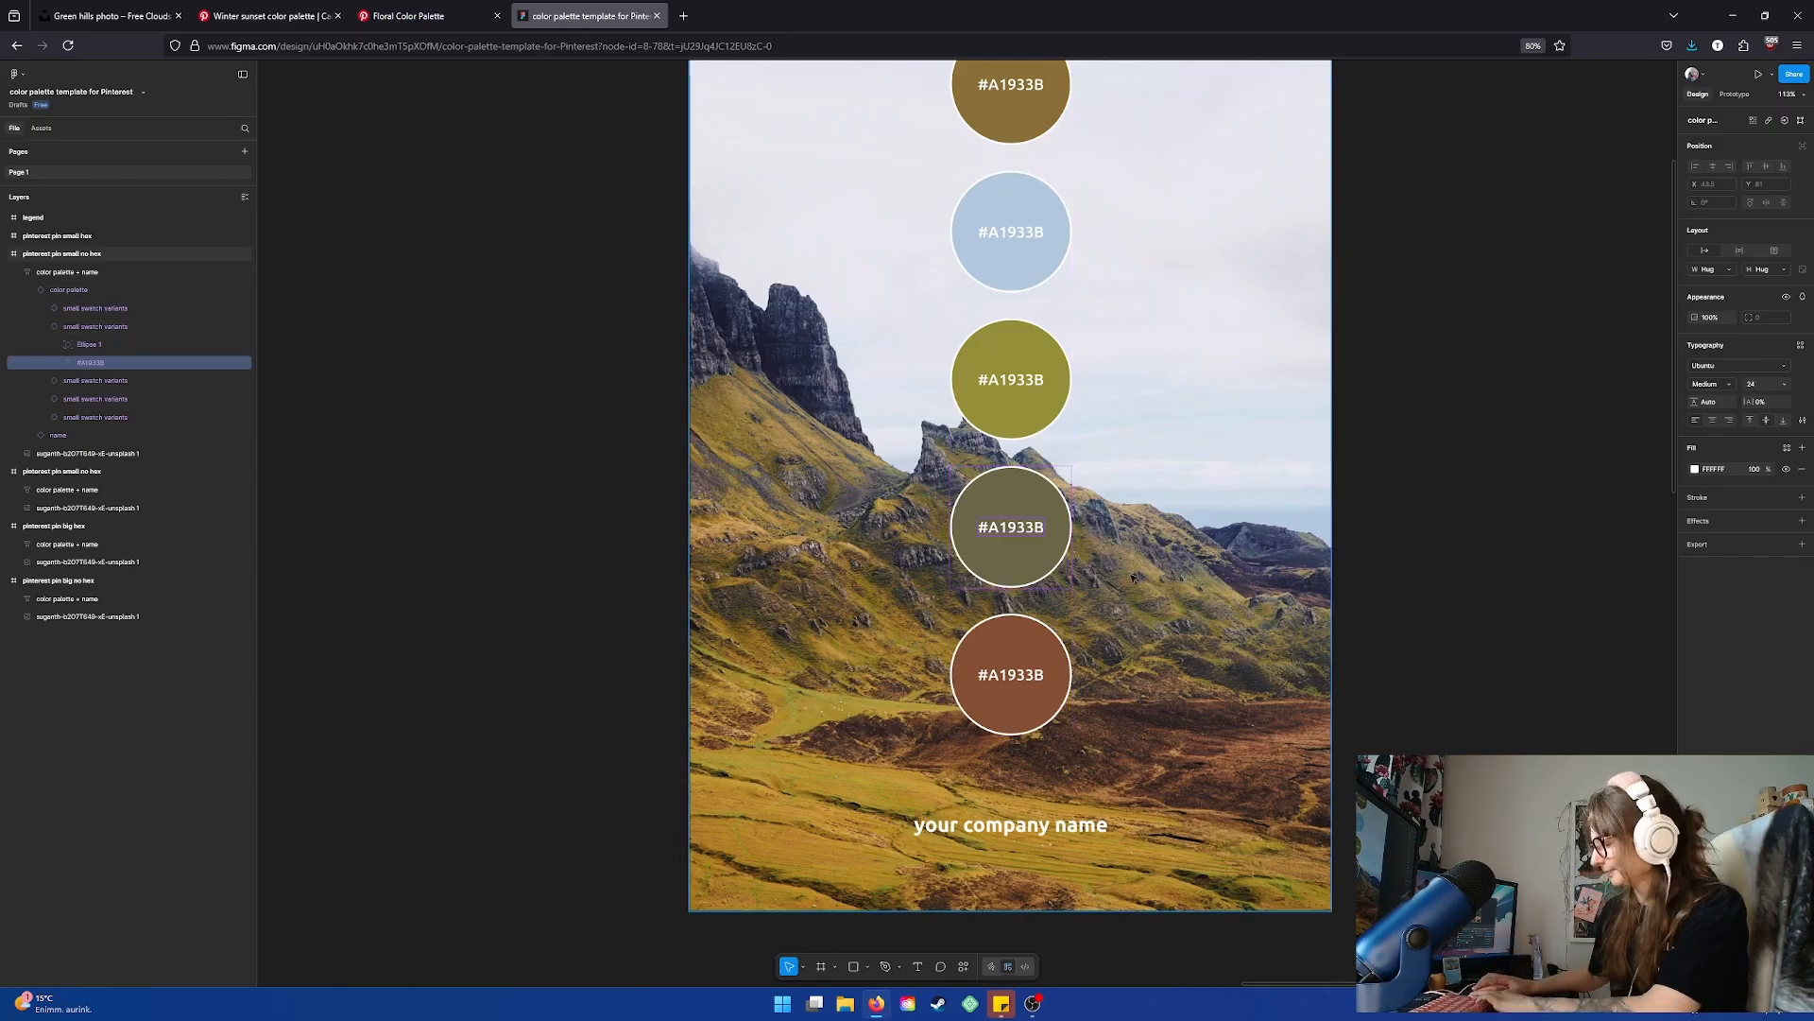
Delete the duplicated small-swatch pin frame from the canvas
scroll(1107, 610, "down", 5)
scroll(1107, 610, "down", 1)
left_click(1332, 494)
left_click(1176, 442)
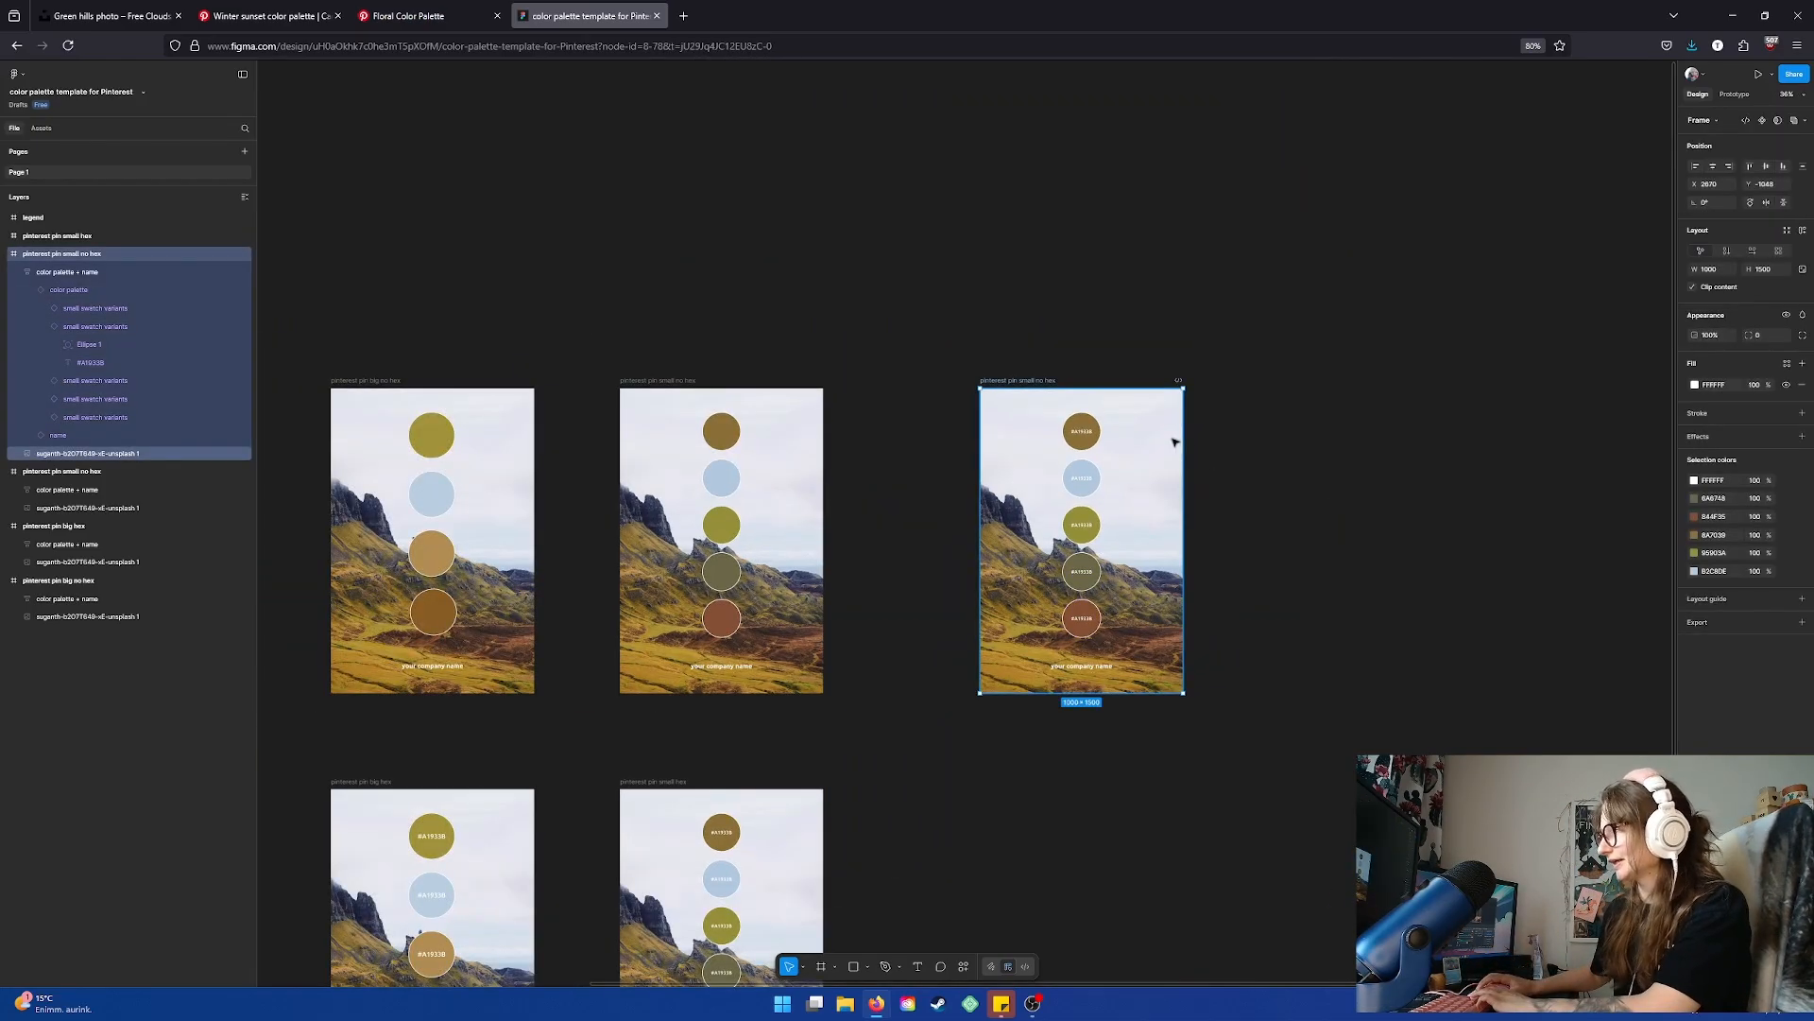
left_click_drag(1279, 447, 1323, 421)
left_click(1223, 404)
left_click_drag(1480, 370, 1424, 359)
left_click(985, 345)
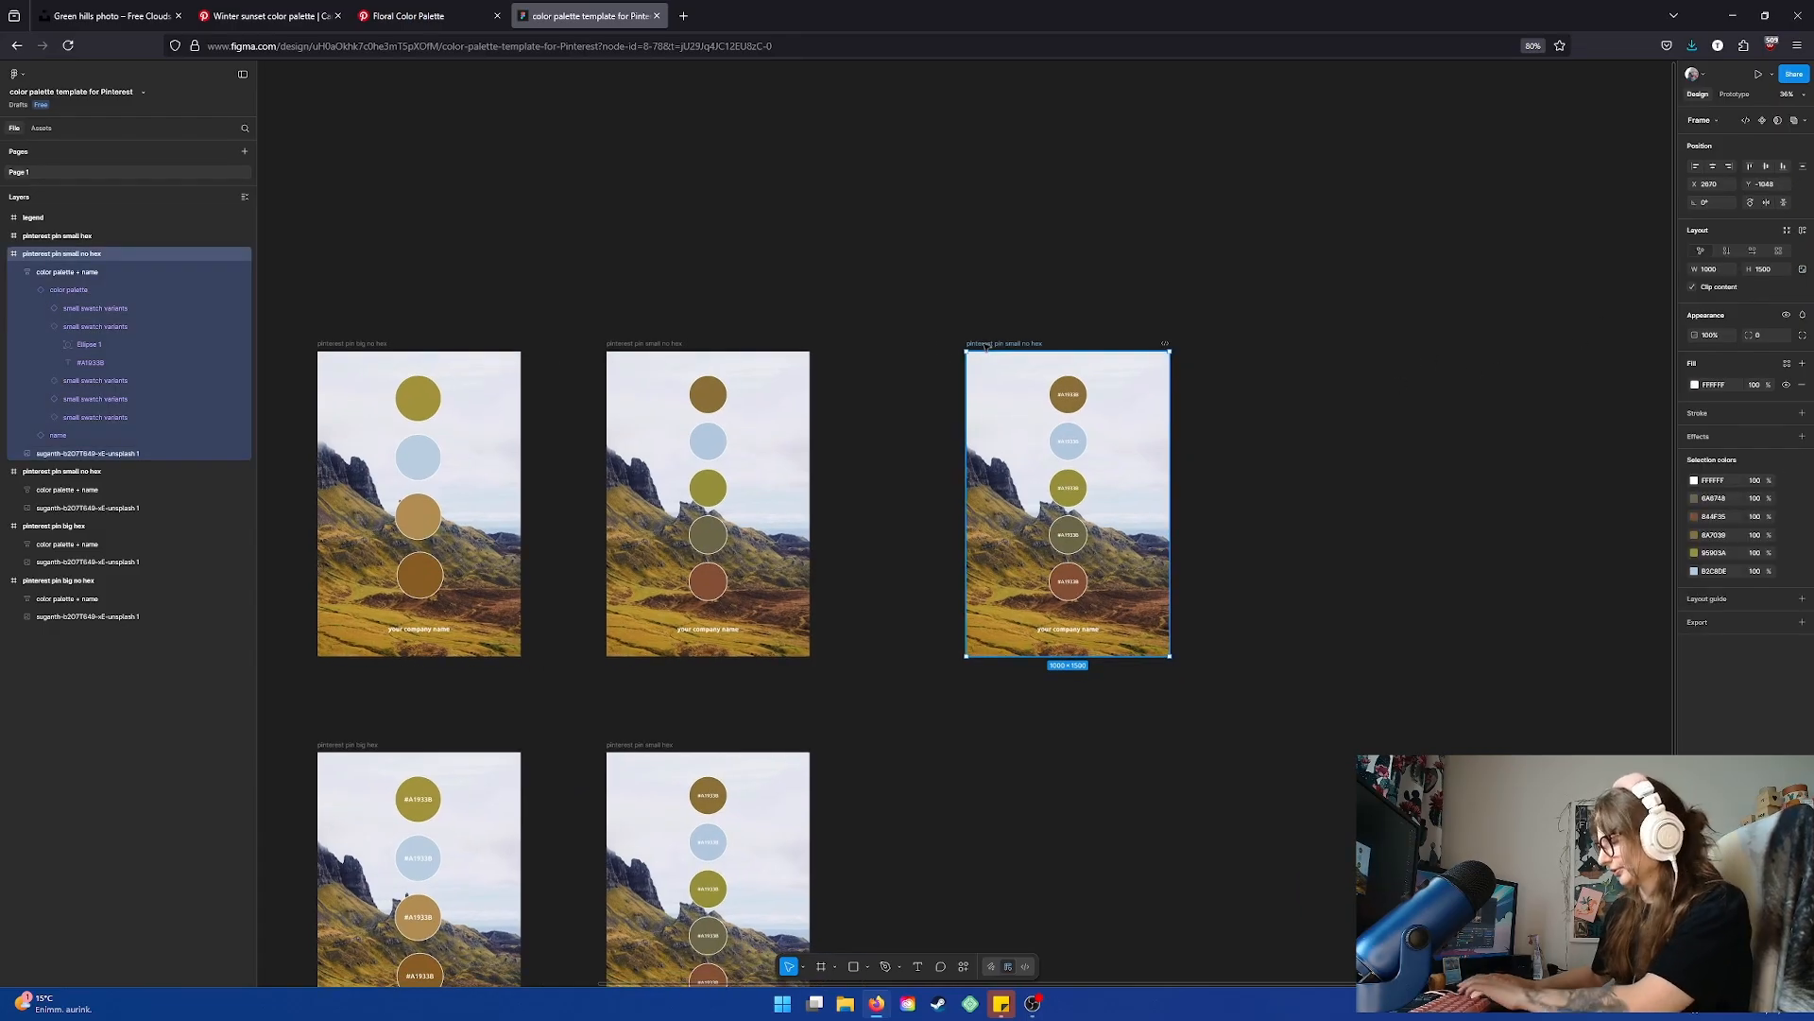
key("Delete")
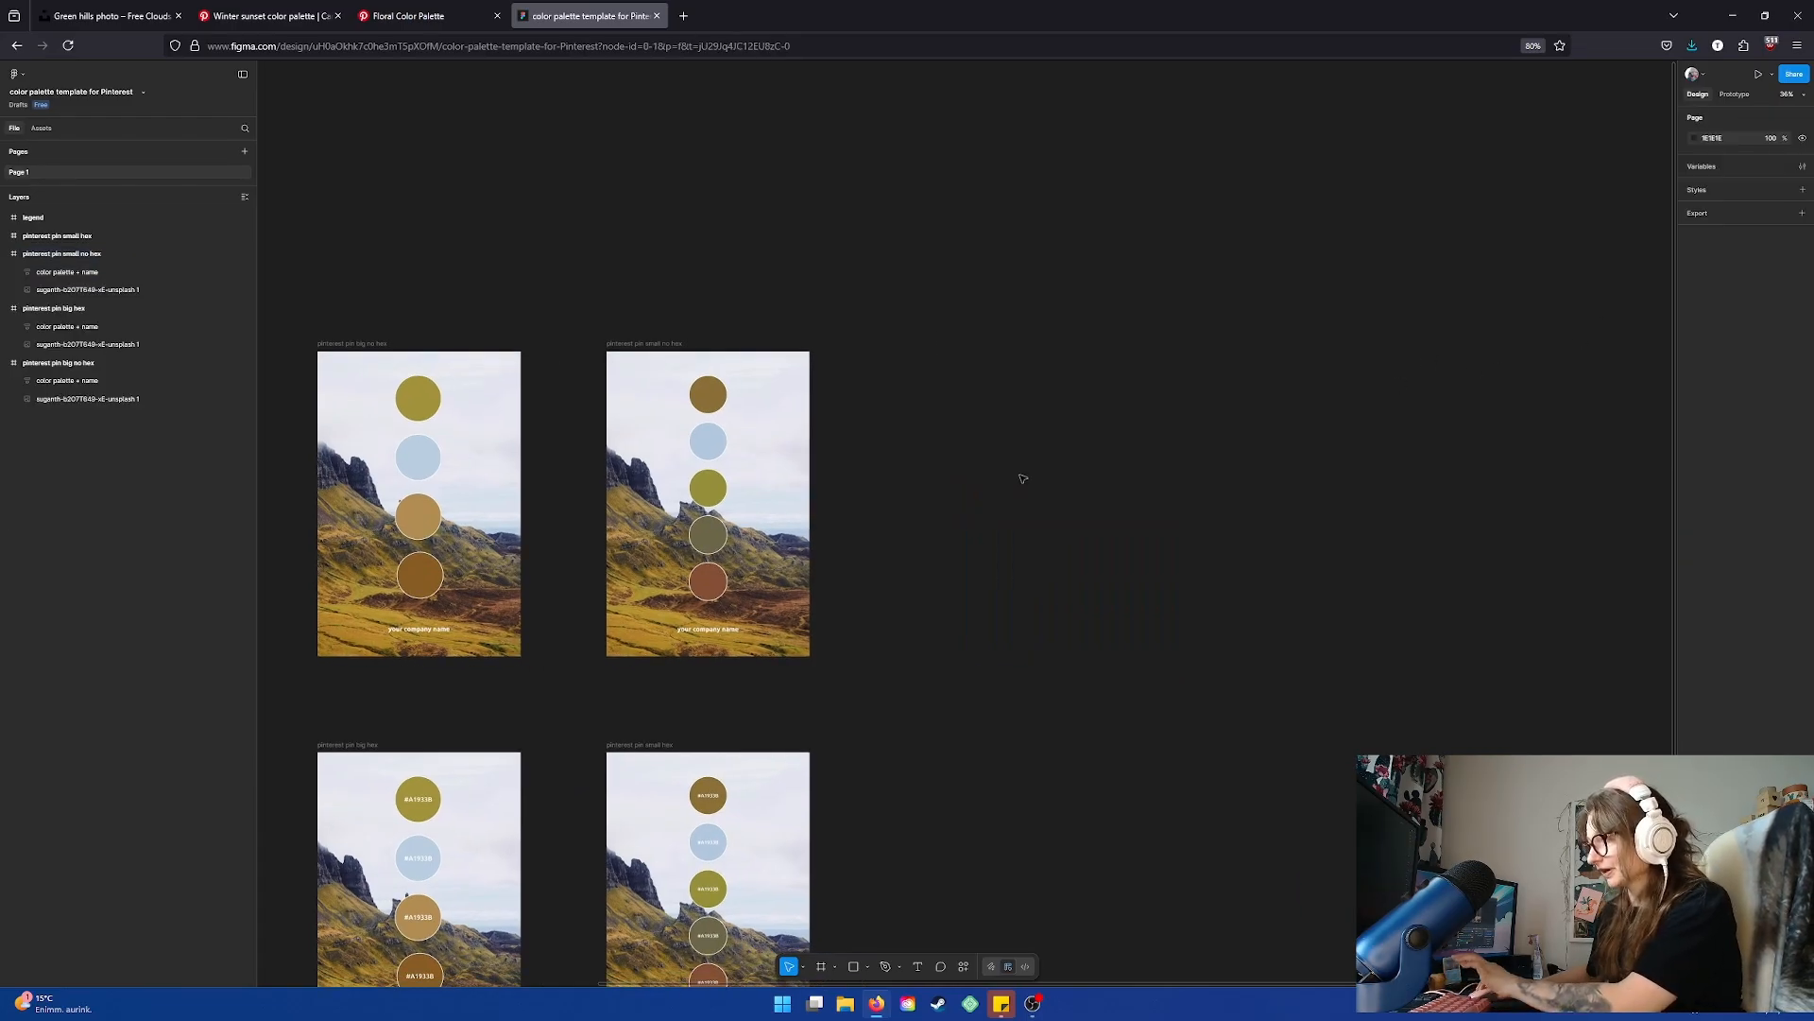
Duplicate the "pinterest pin big hex" frame and place the copy on empty canvas beside the "pinterest pin small hex" frame
scroll(1154, 449, "down", 3)
scroll(1154, 450, "left", 2)
left_click(453, 607)
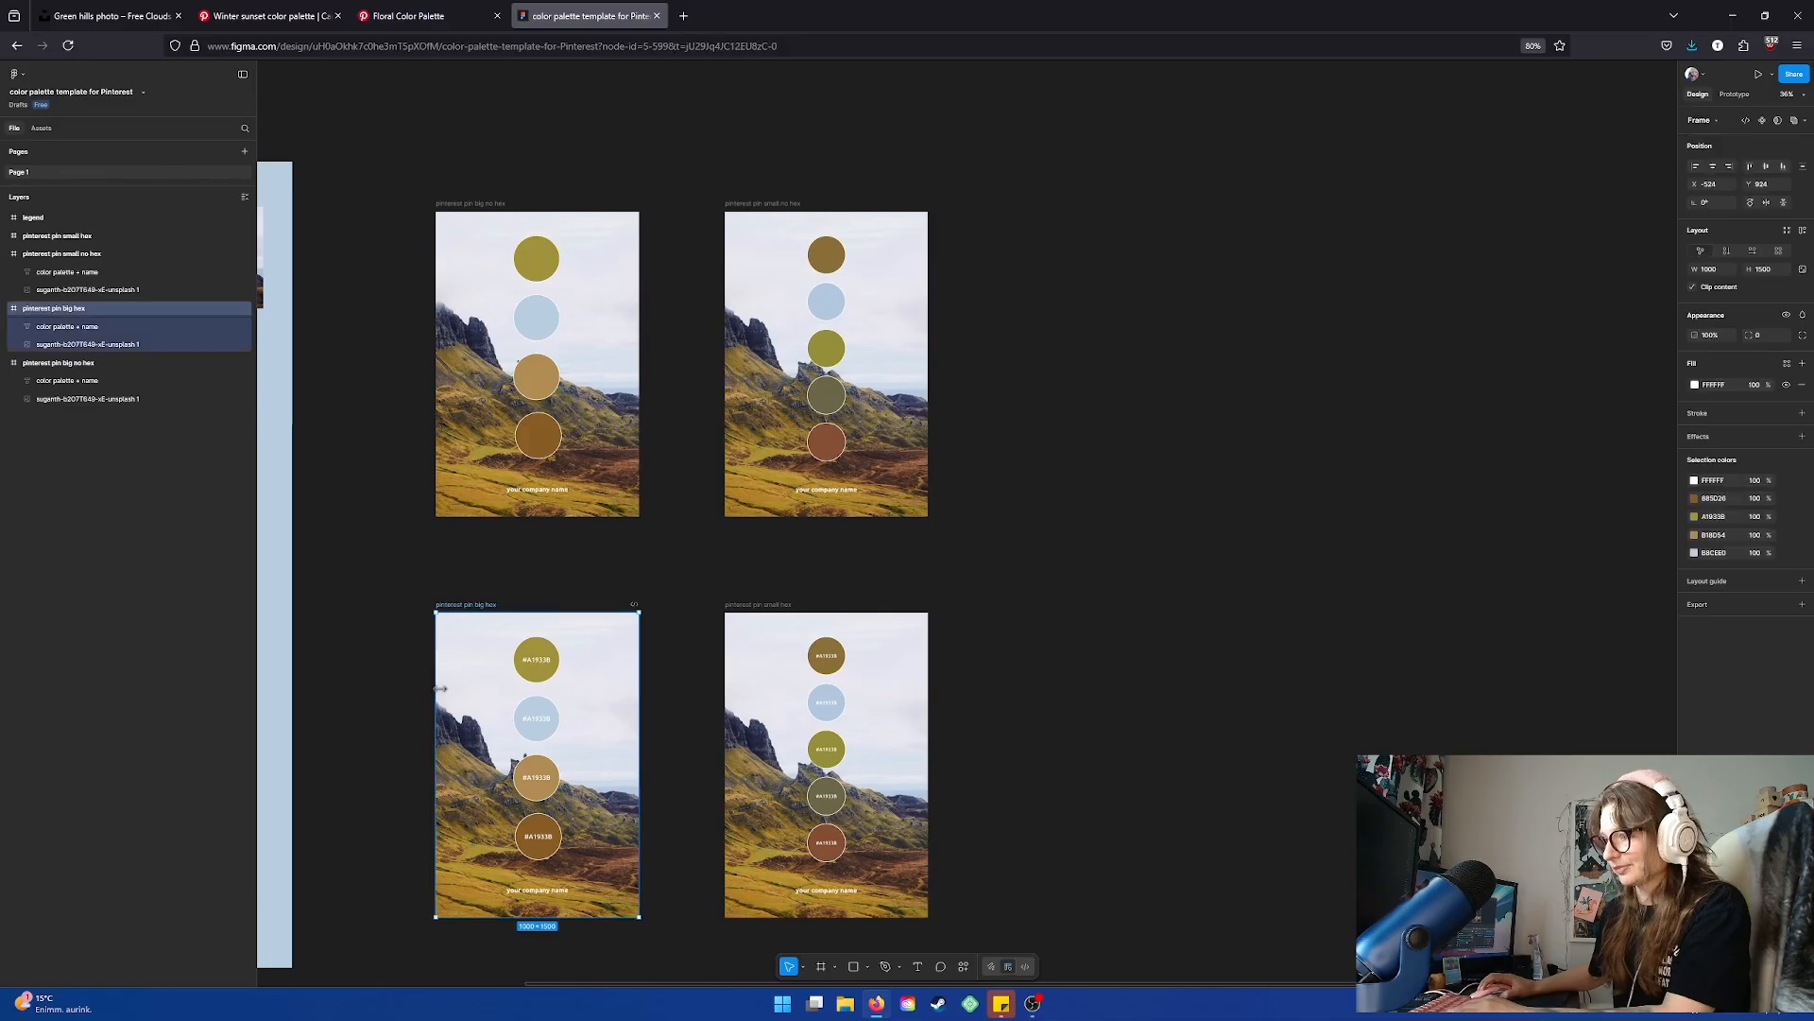
left_click_drag(478, 688, 1131, 613)
left_click_drag(1122, 677, 1122, 686)
left_click_drag(1114, 565, 1021, 297)
Replace the background photo of the duplicated big-swatch pin with the image IMG_20250604_091950 from the Downloads folder
double_click(1027, 411)
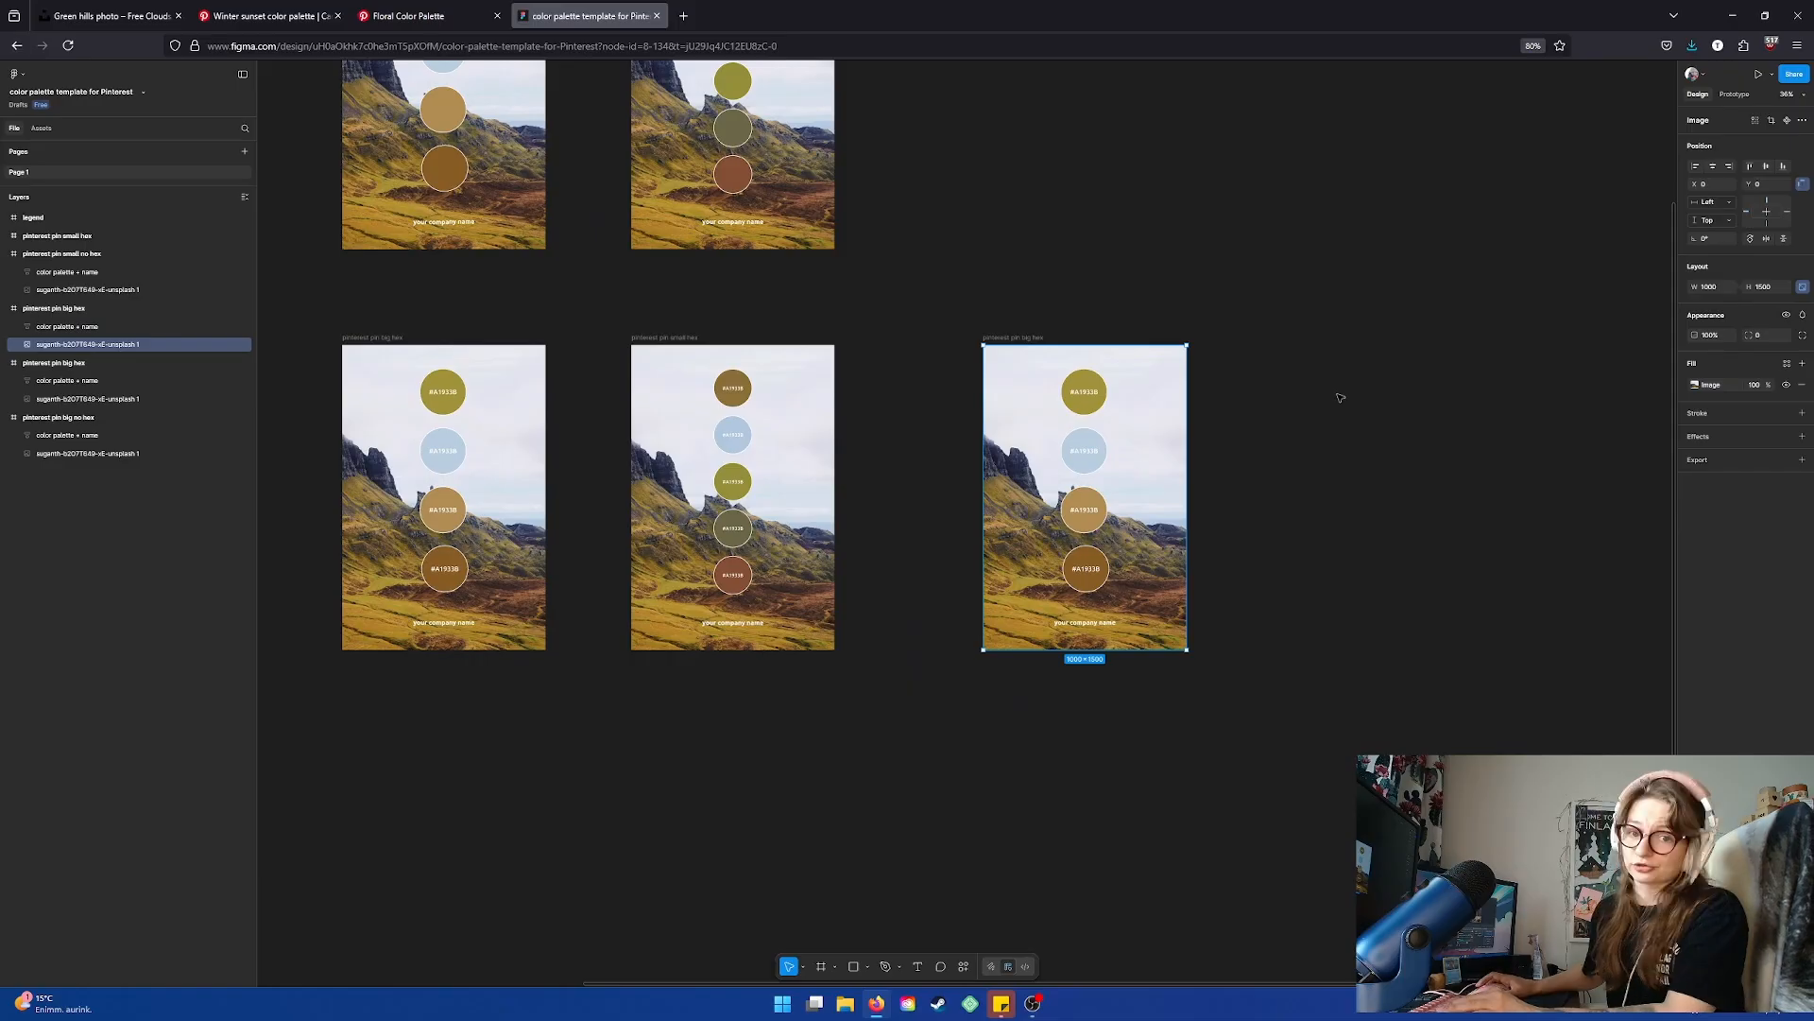
left_click(21, 75)
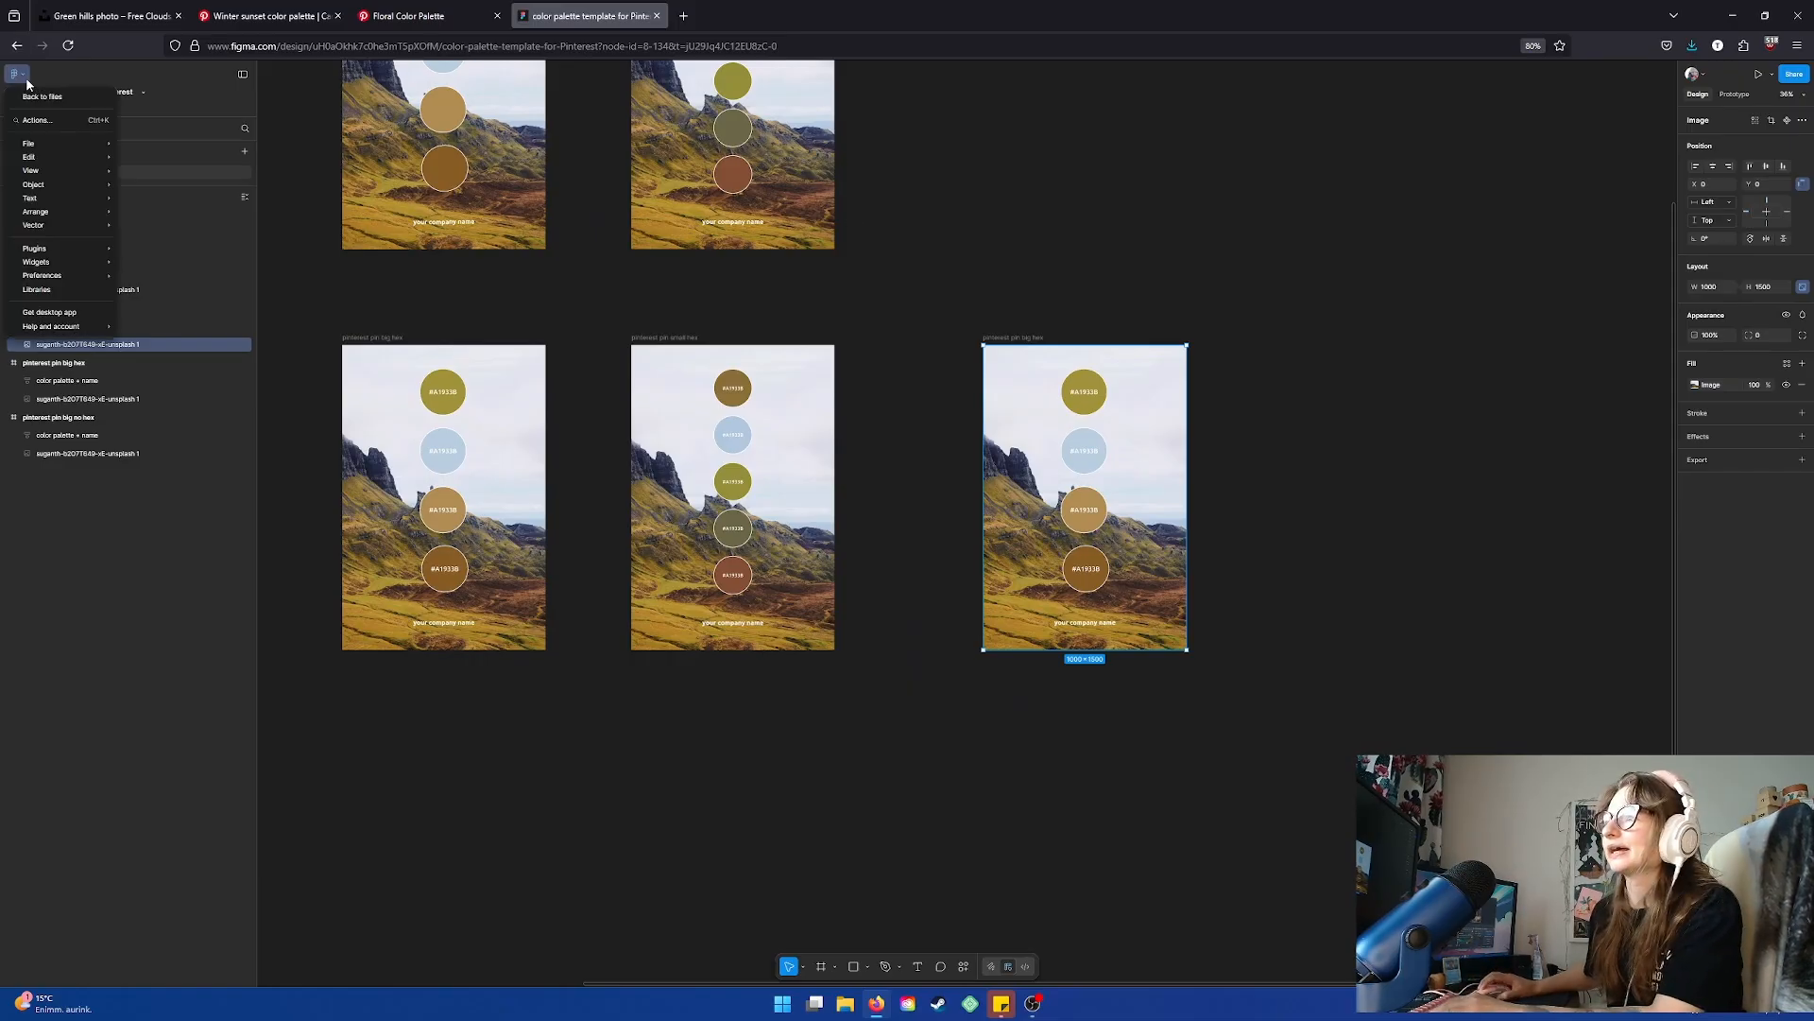
mouse_move(31, 144)
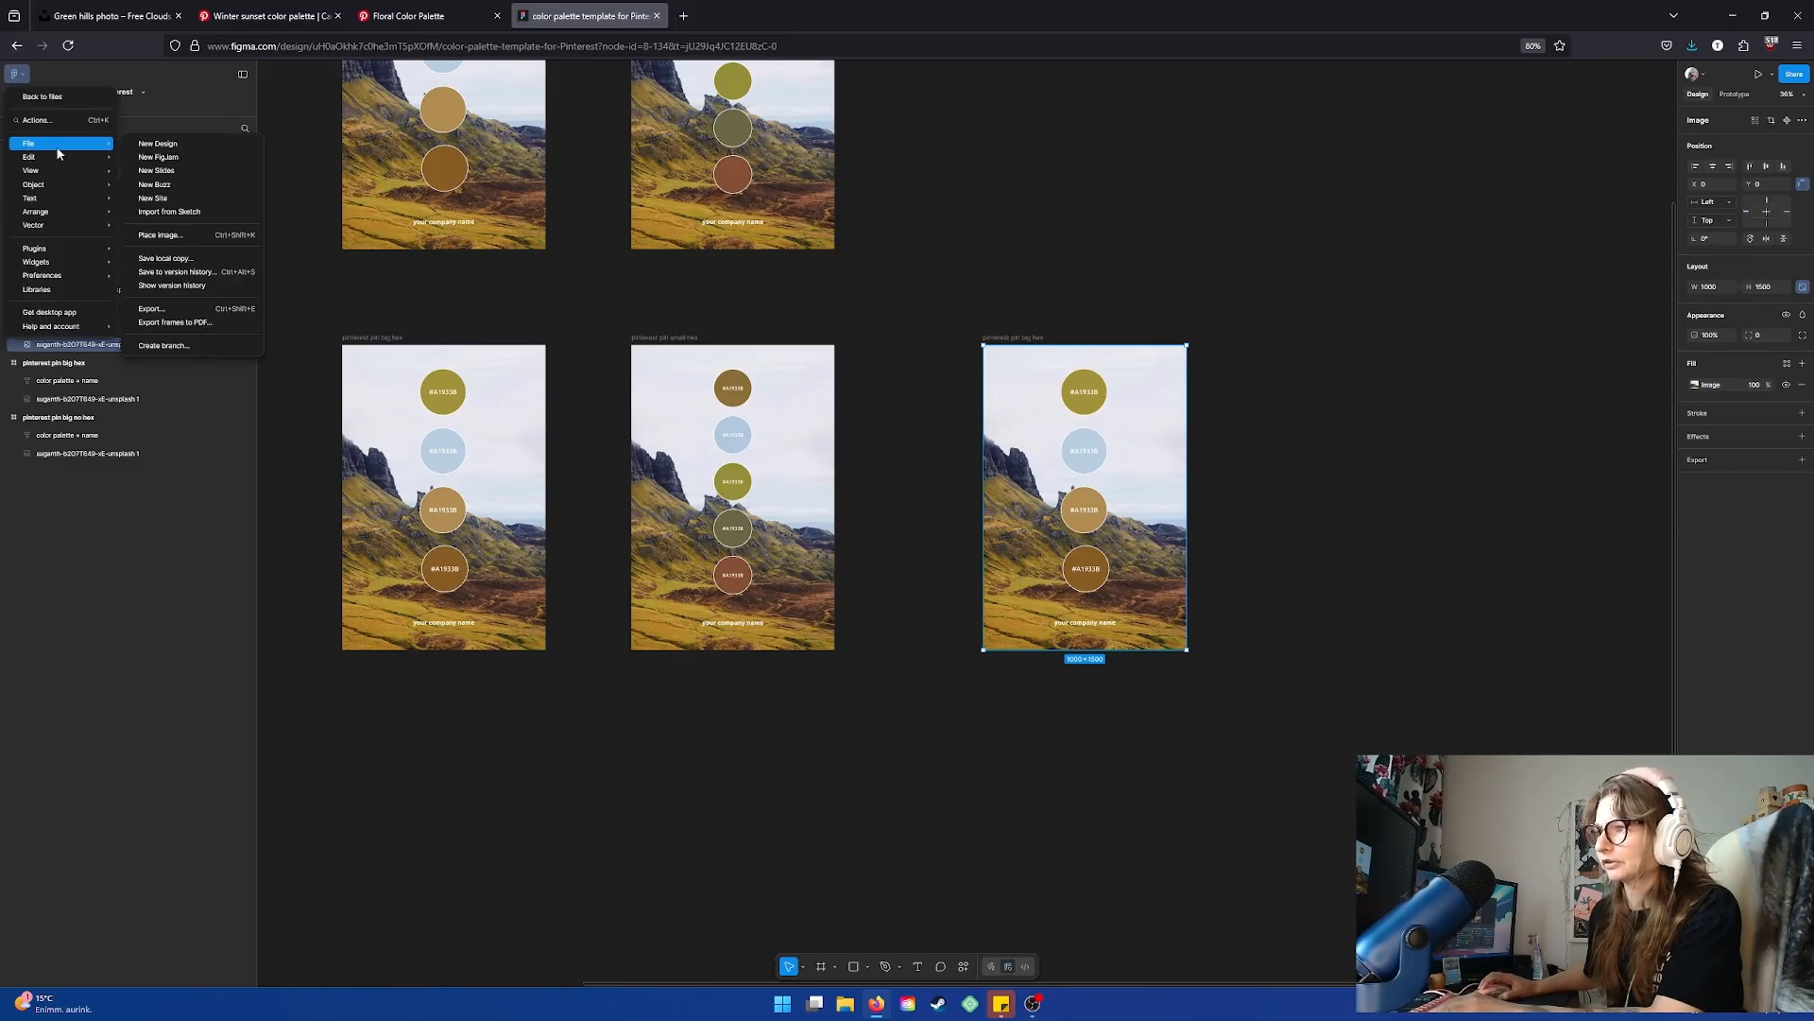
left_click(160, 234)
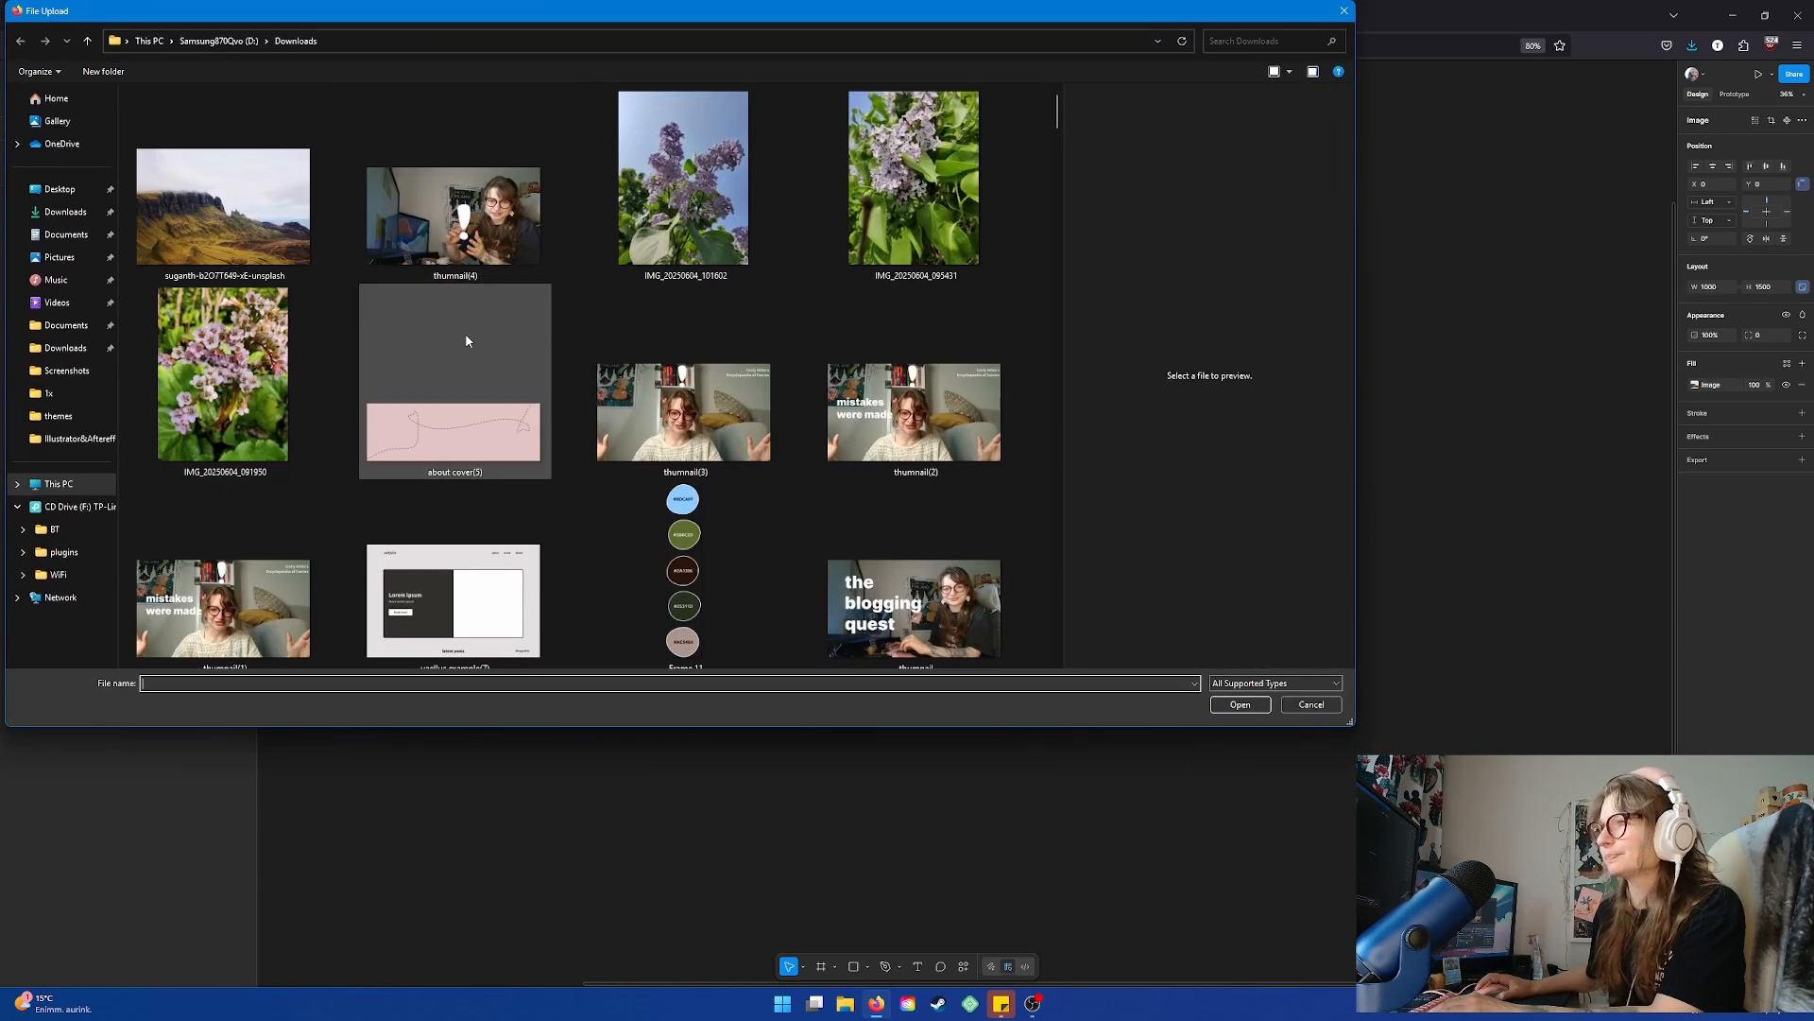
double_click(269, 406)
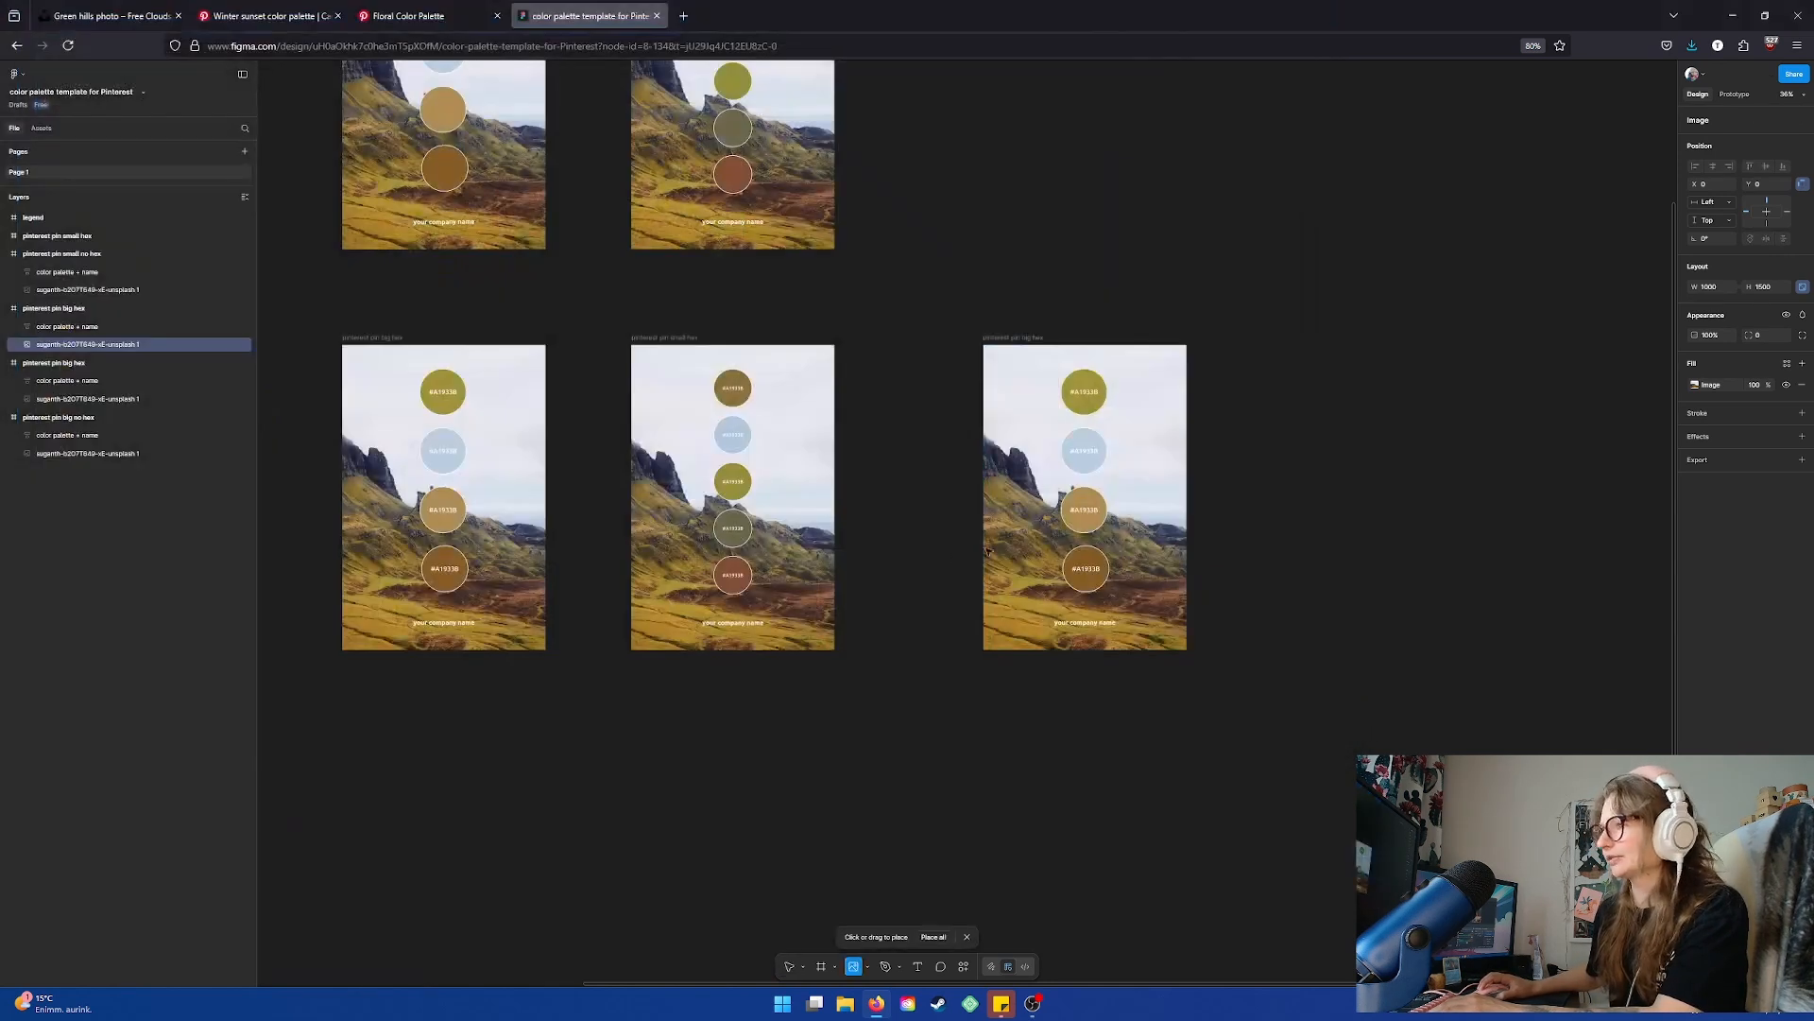
left_click(1016, 477)
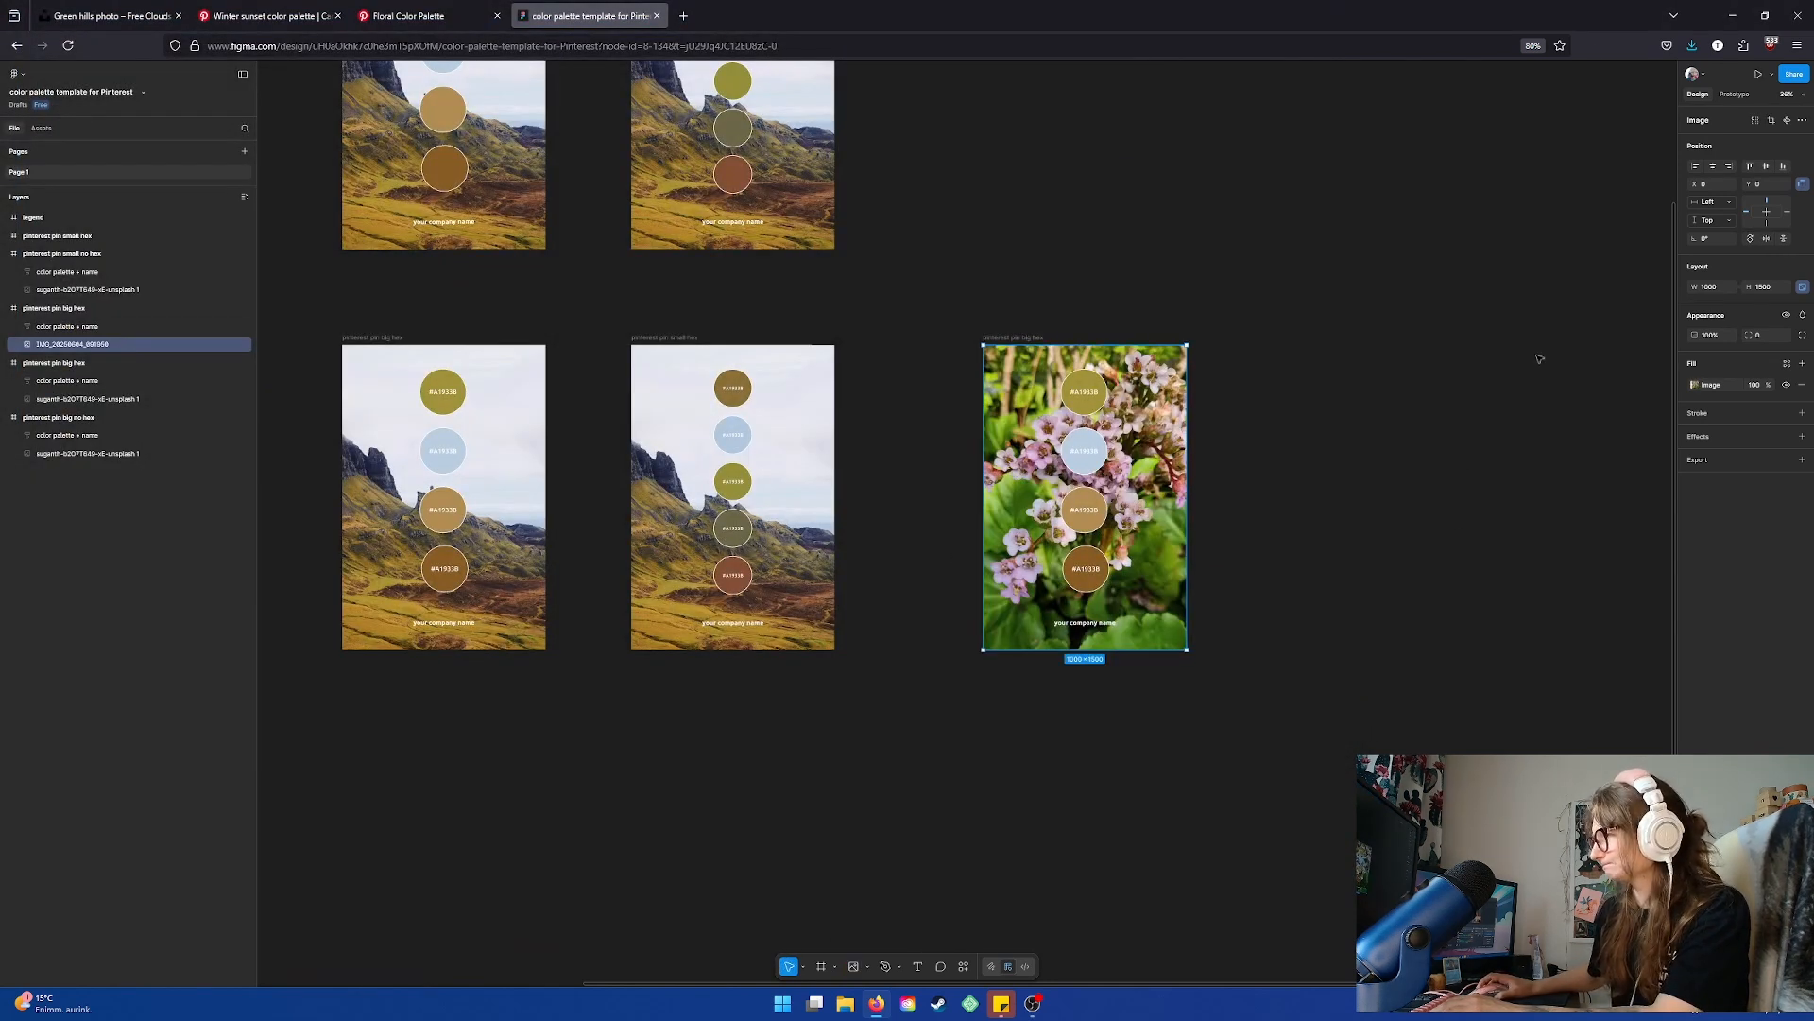
Select the ellipse inside the topmost swatch of the flower-photo pin
left_click_drag(1377, 358, 1362, 352)
scroll(1004, 477, "up", 1)
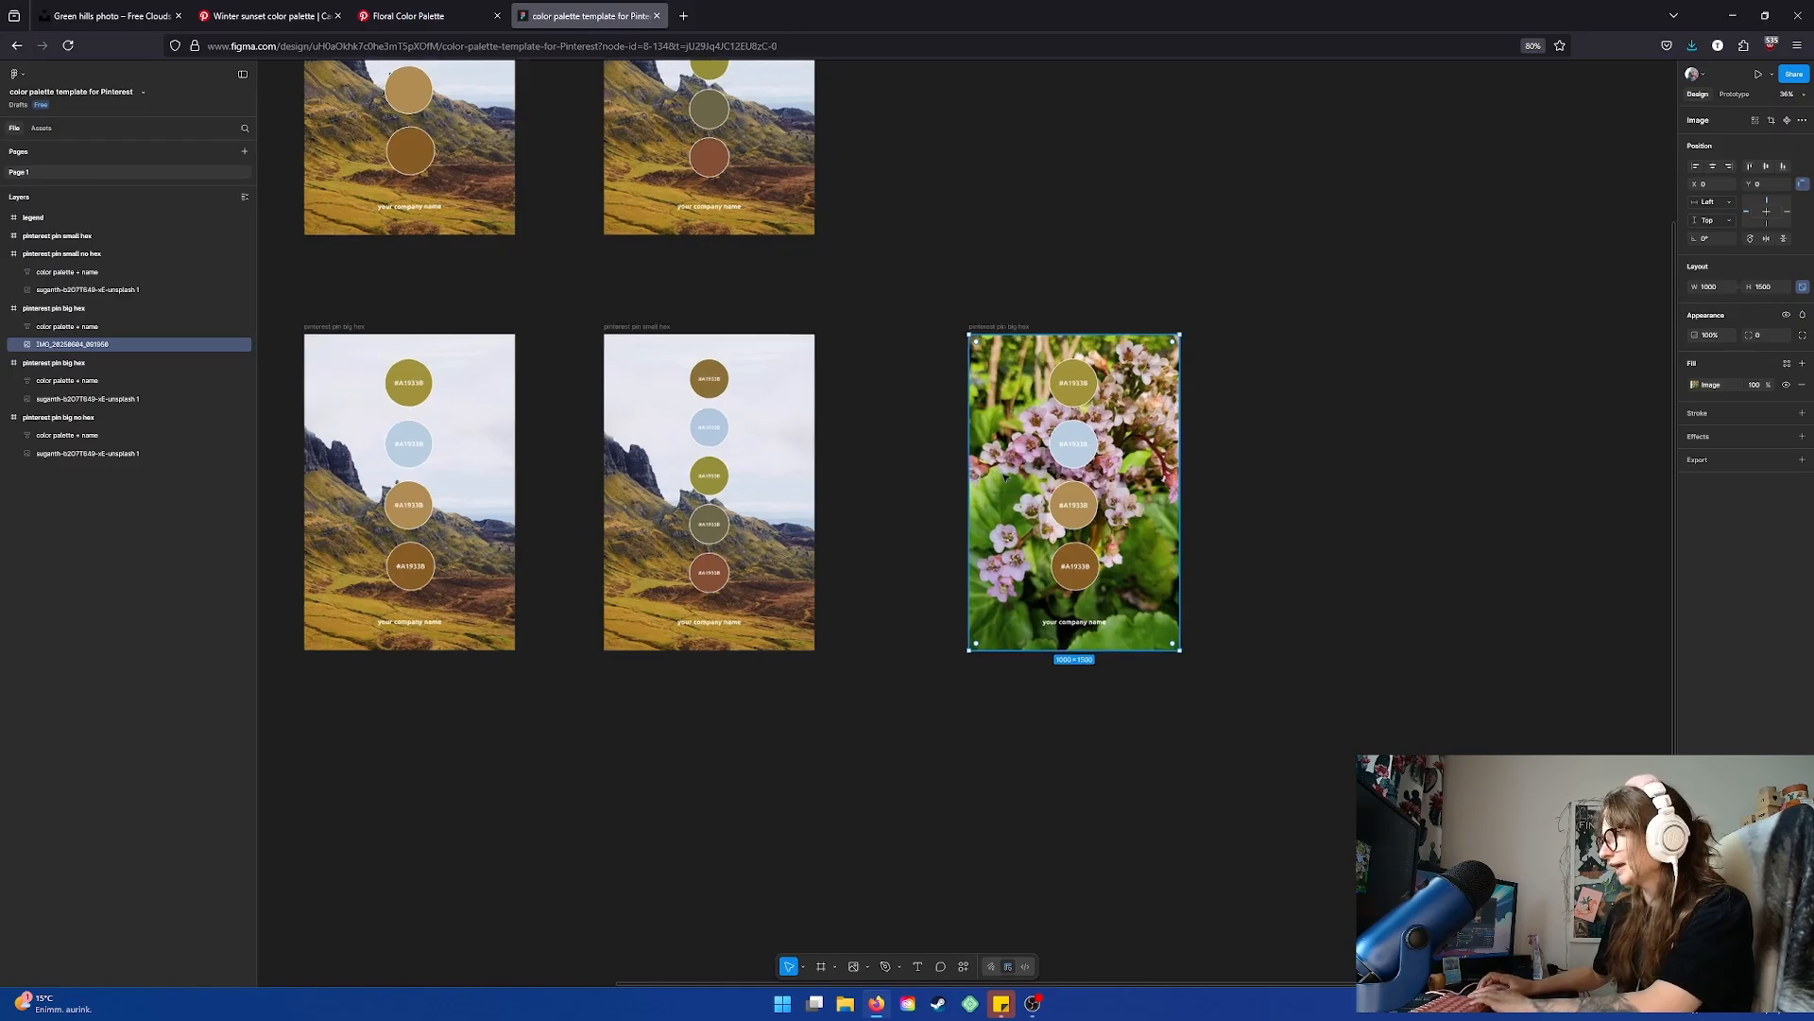
scroll(1005, 477, "up", 3)
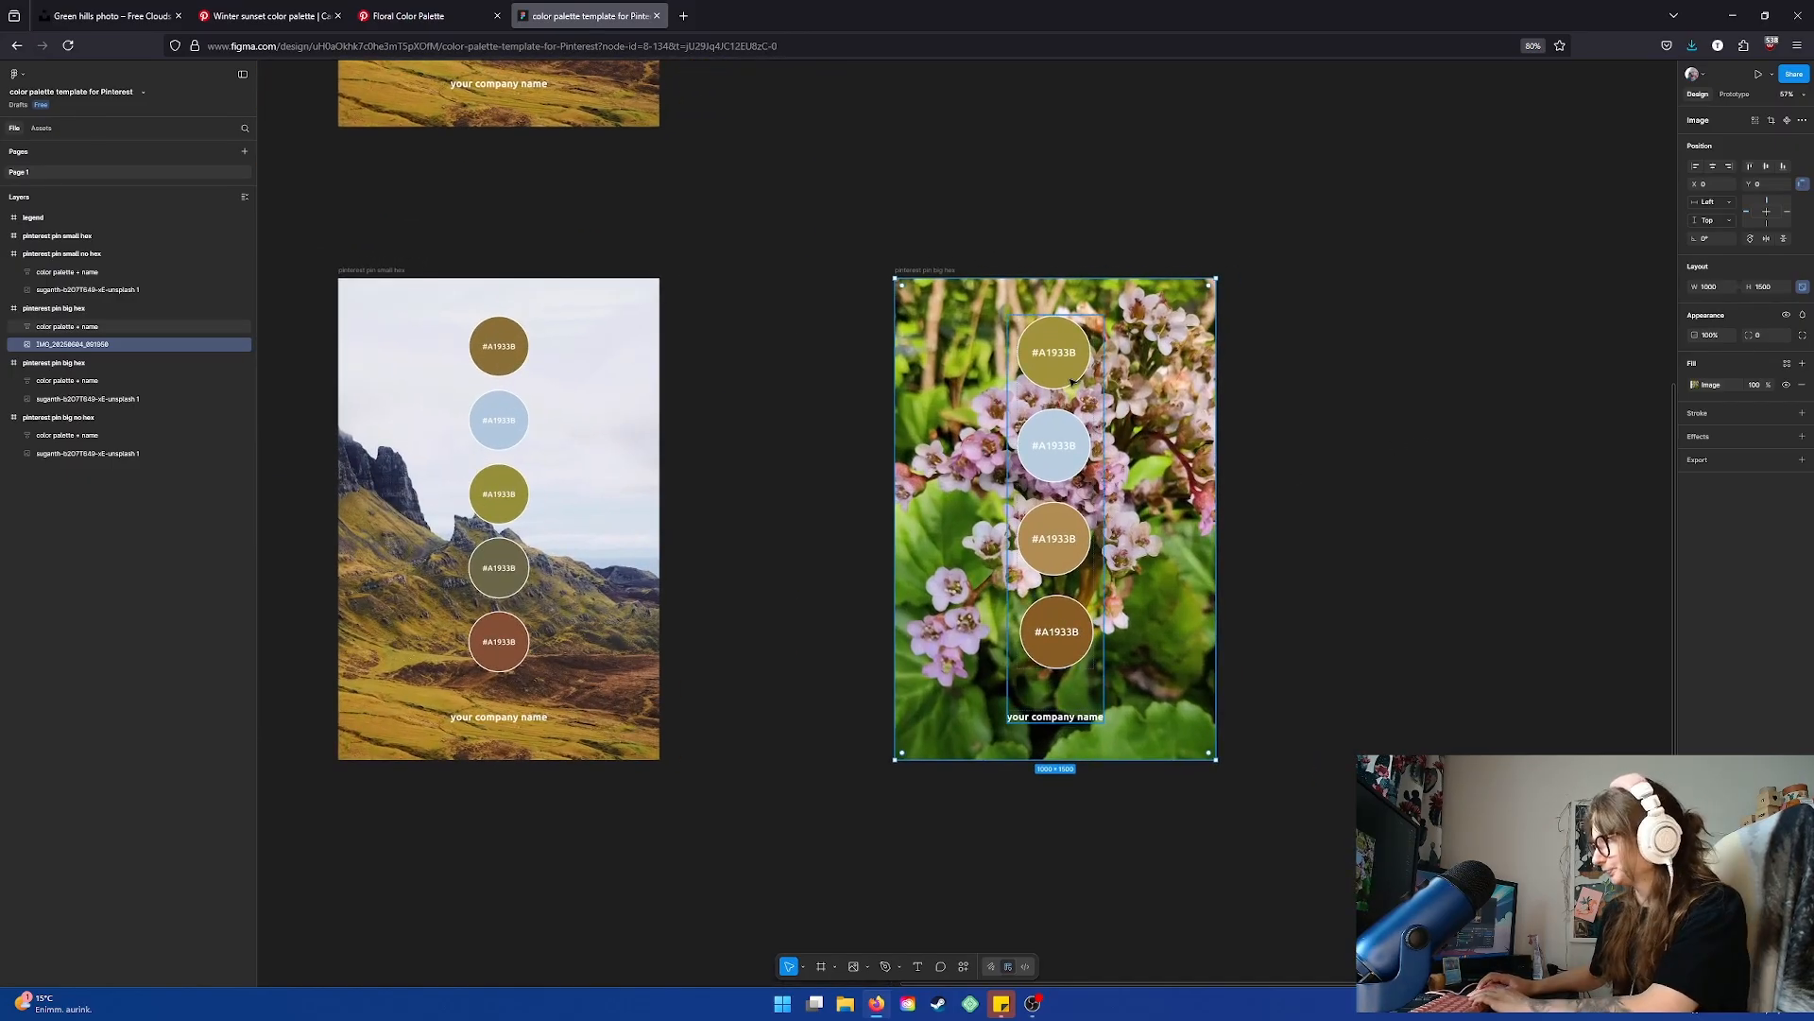
double_click(1072, 383)
double_click(1072, 383)
scroll(1181, 412, "up", 1)
left_click_drag(1331, 498, 1273, 492)
left_click(1123, 435)
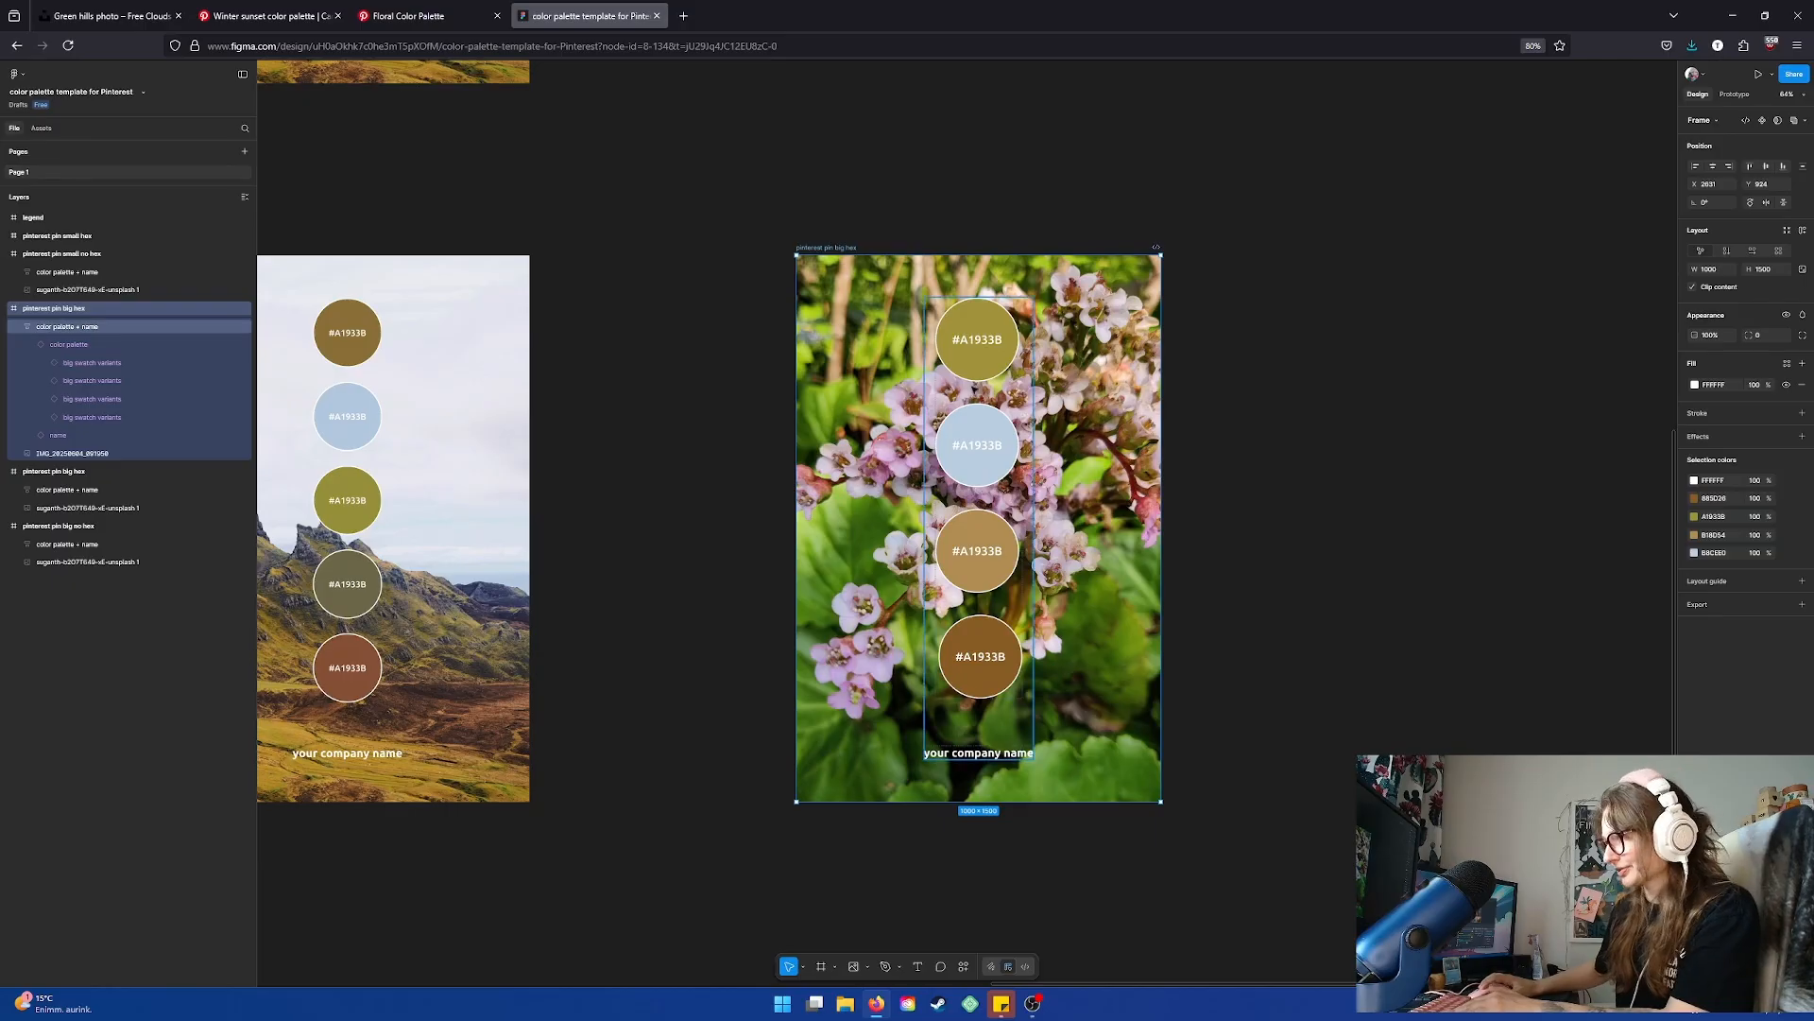
double_click(993, 365)
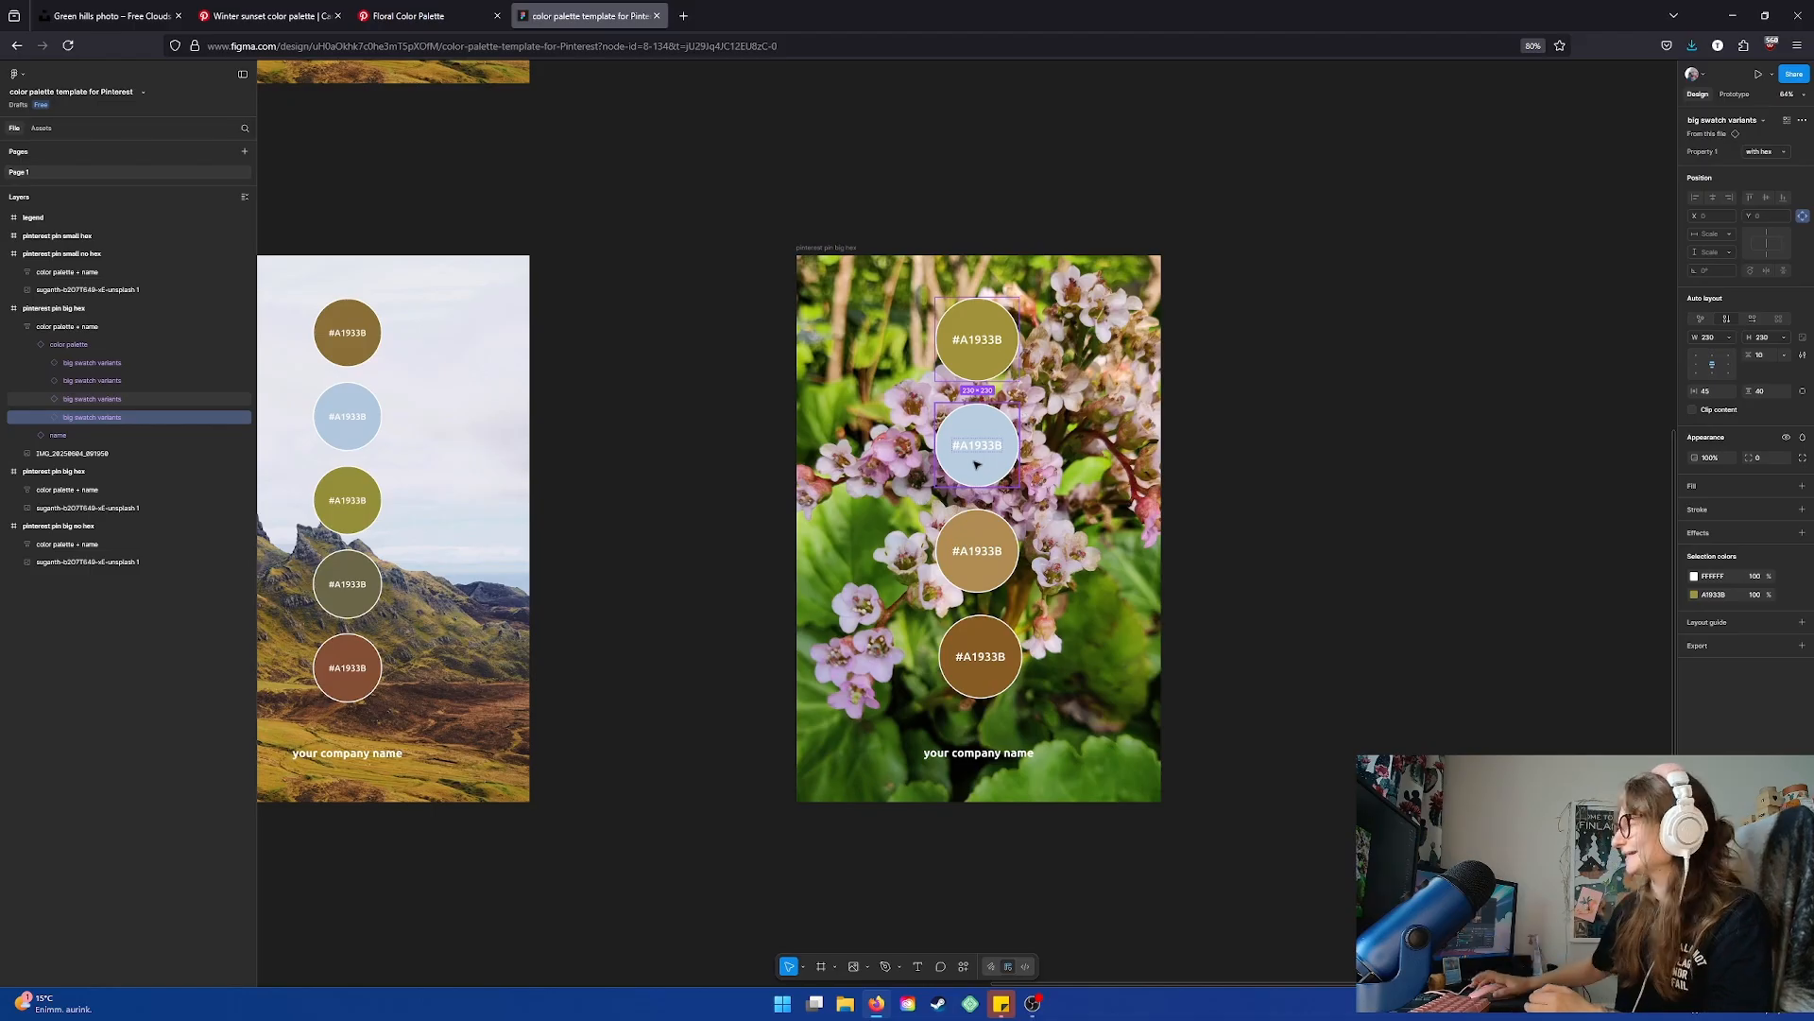
double_click(991, 366)
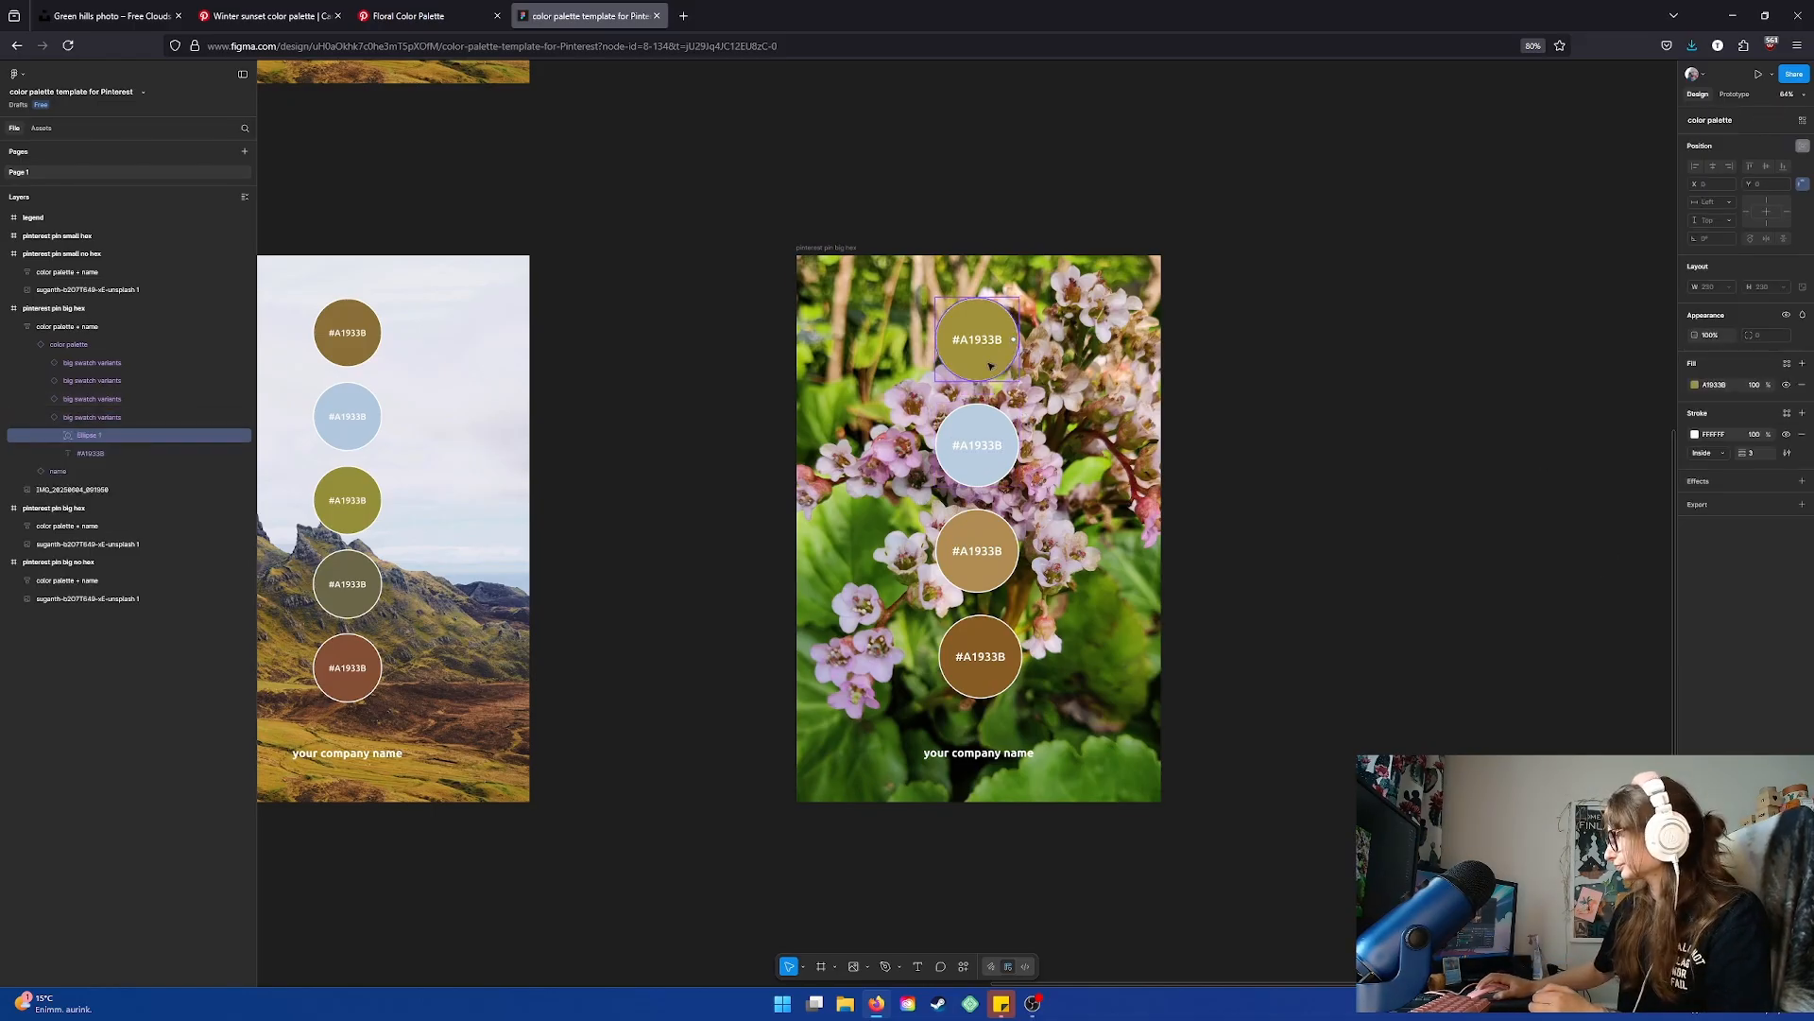
left_click(1701, 387)
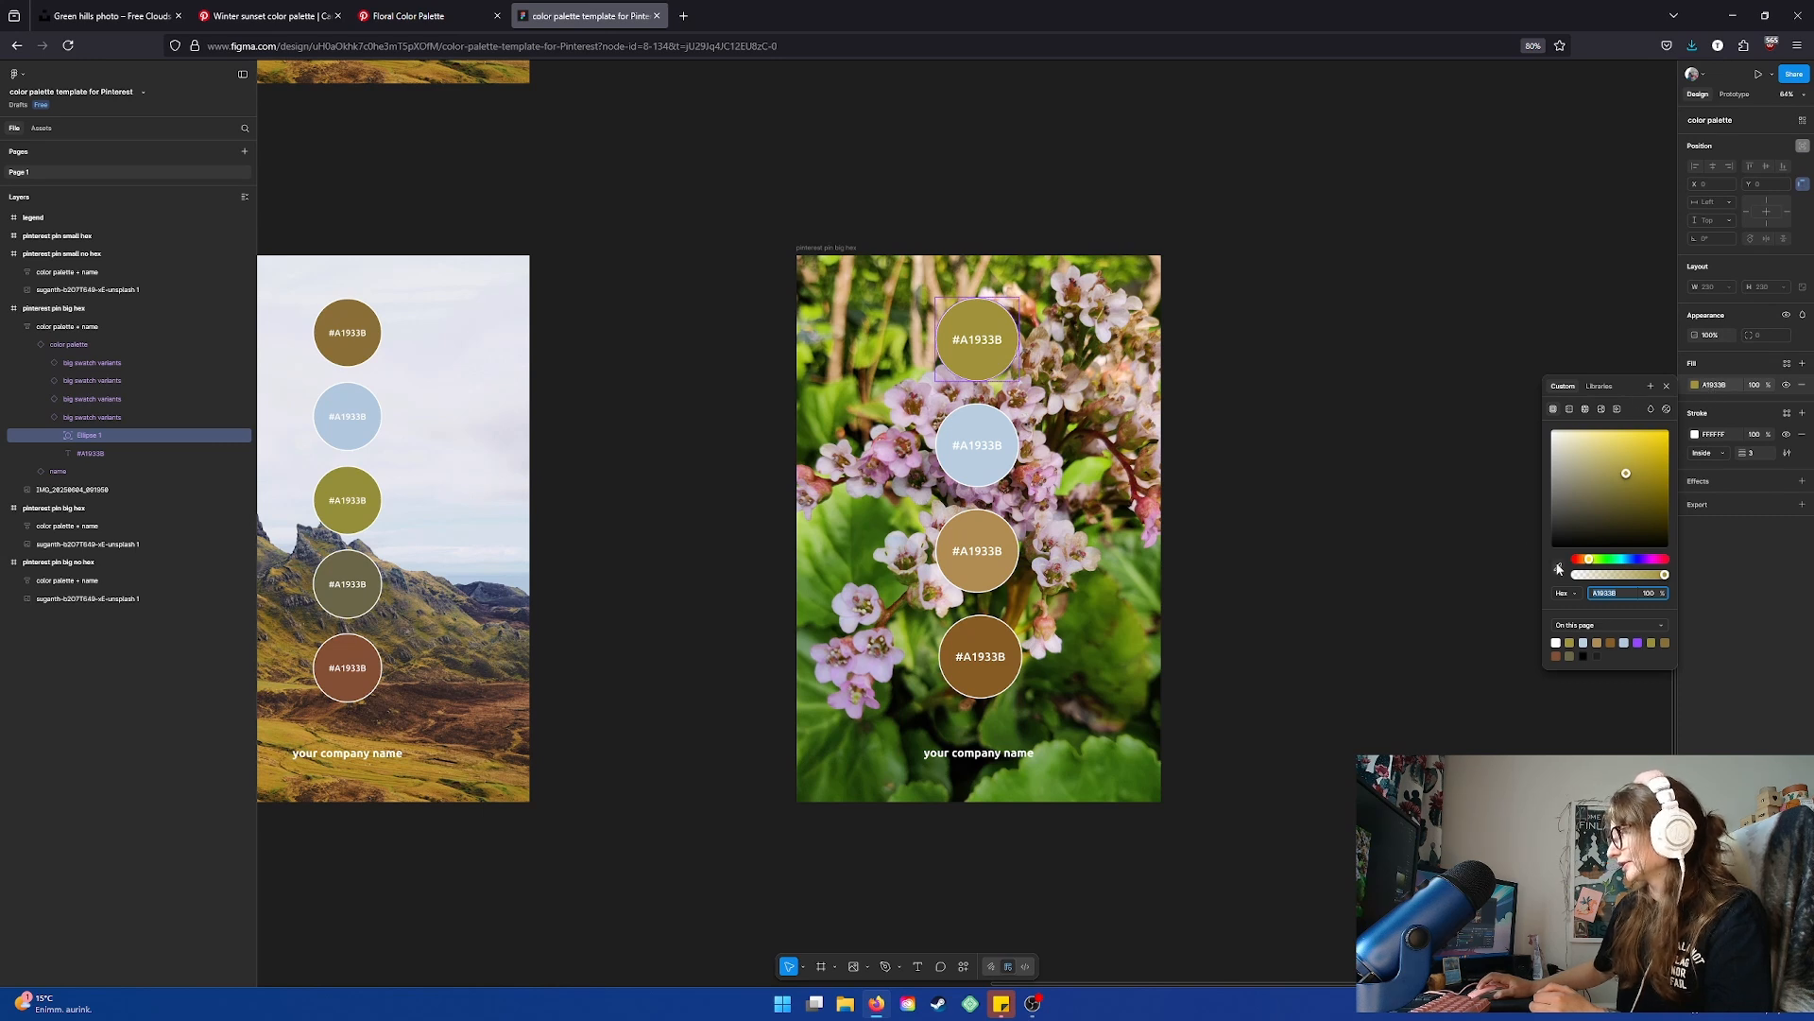
left_click(1560, 568)
left_click(1559, 568)
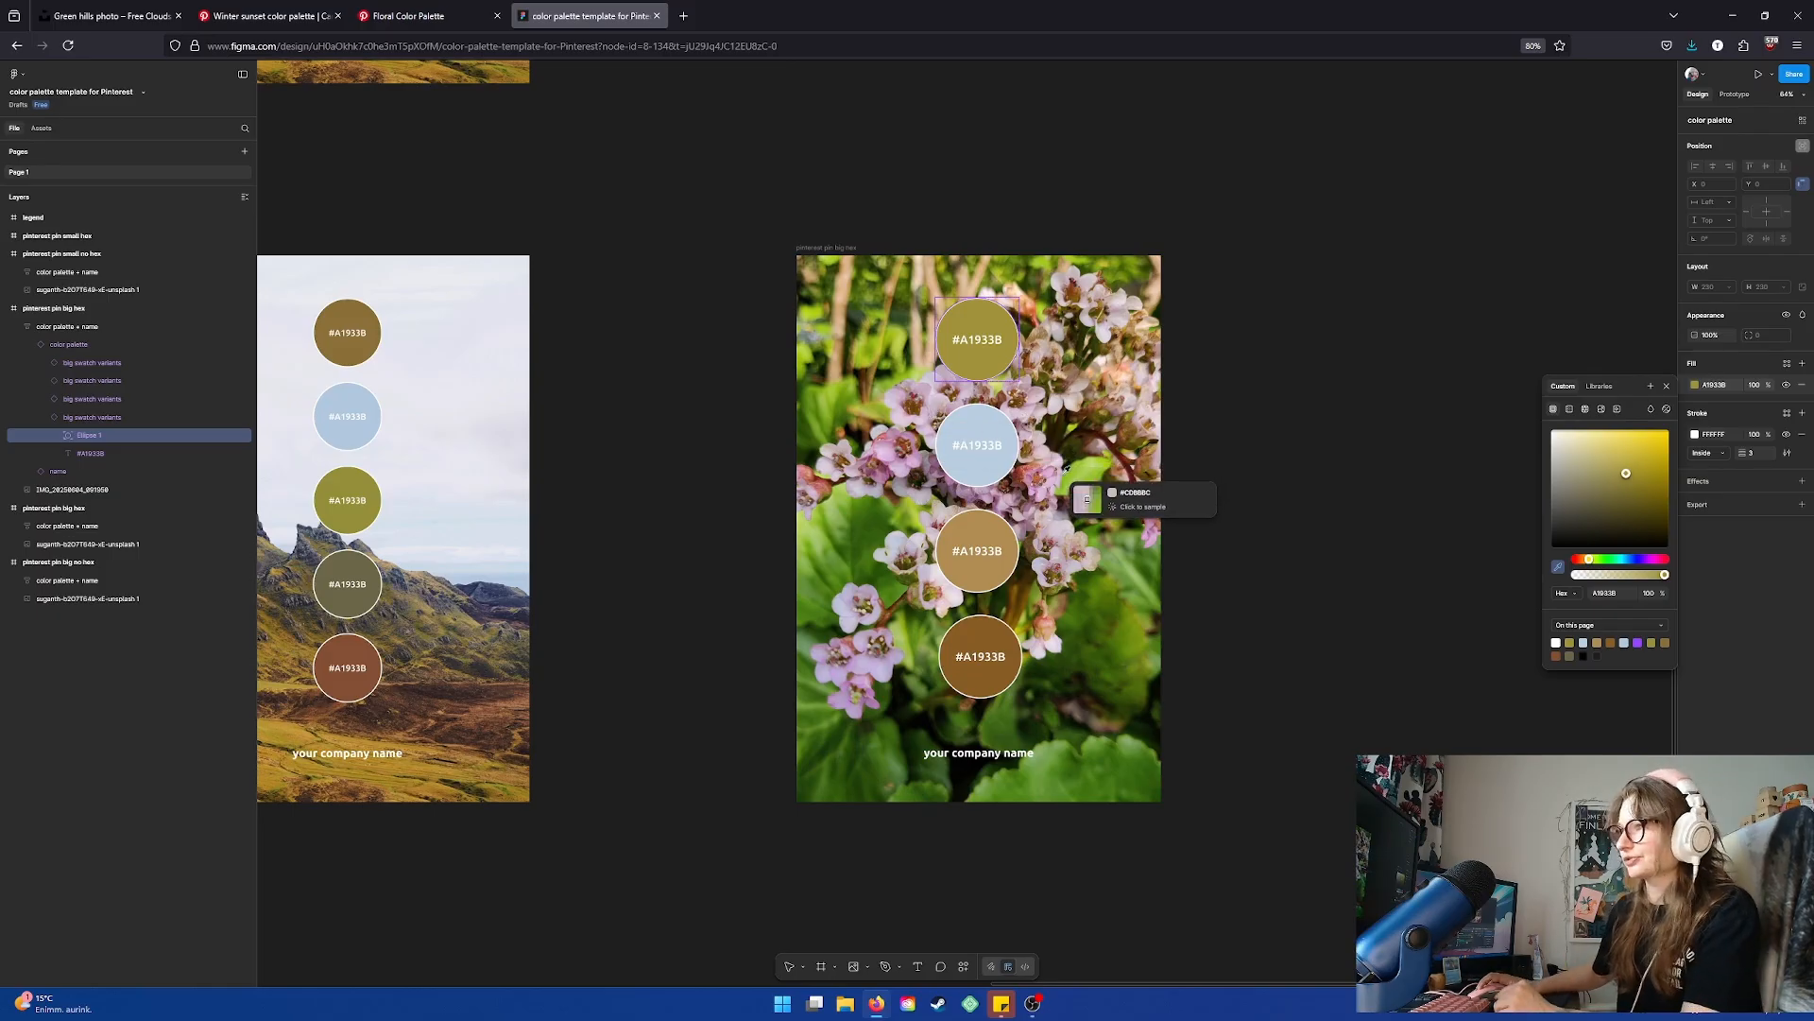
key("Escape")
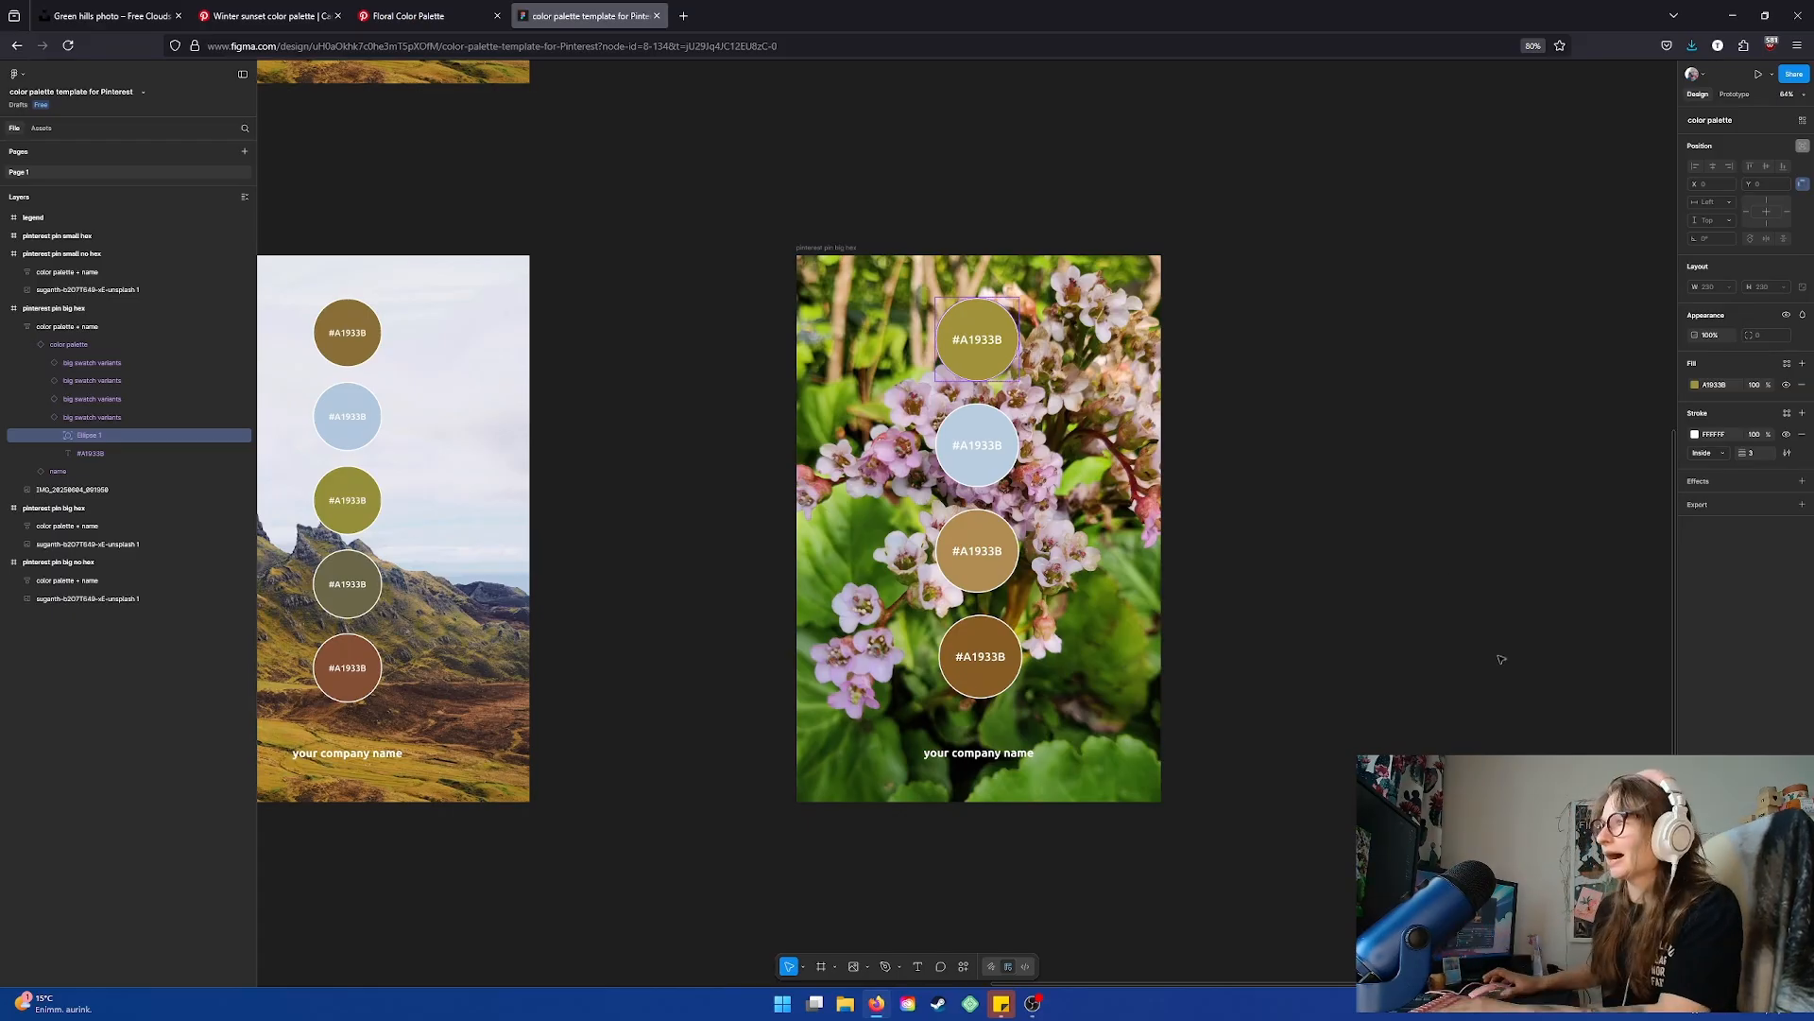
Search the web for "adobe color" in a new browser tab and open Adobe Color's Extract Theme tool
left_click(683, 16)
left_click(370, 38)
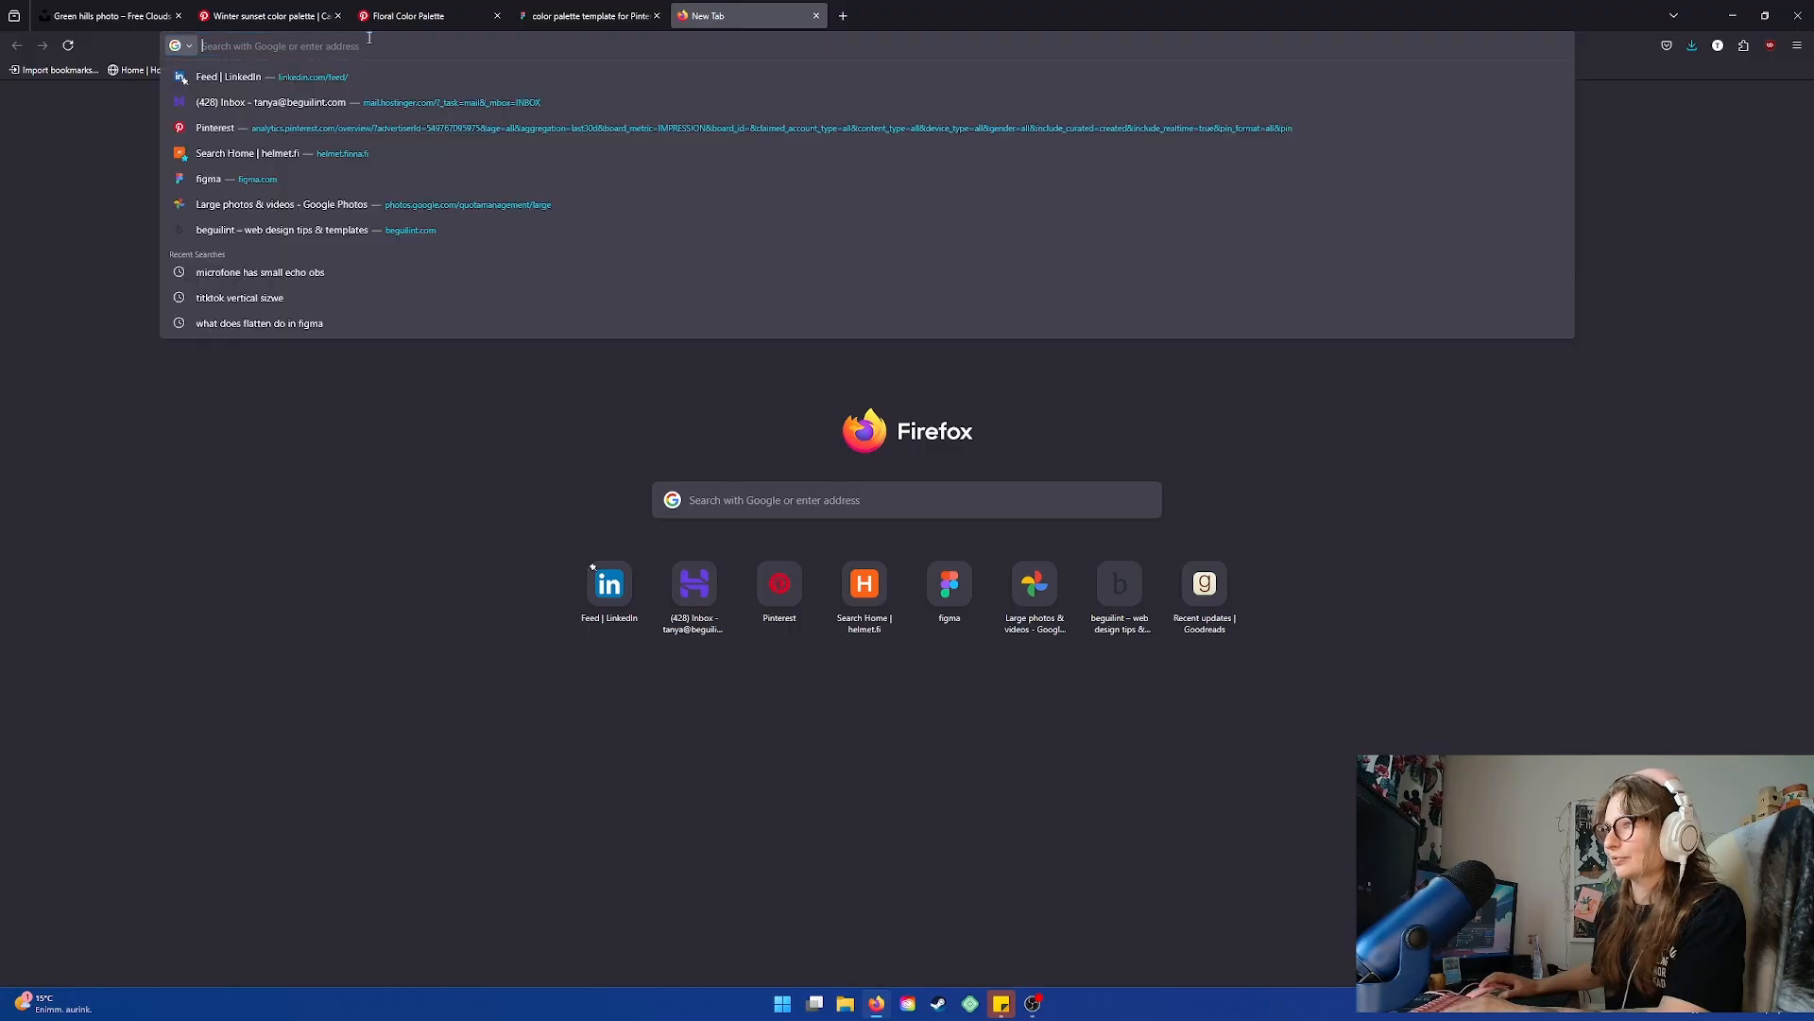
type("adobe ")
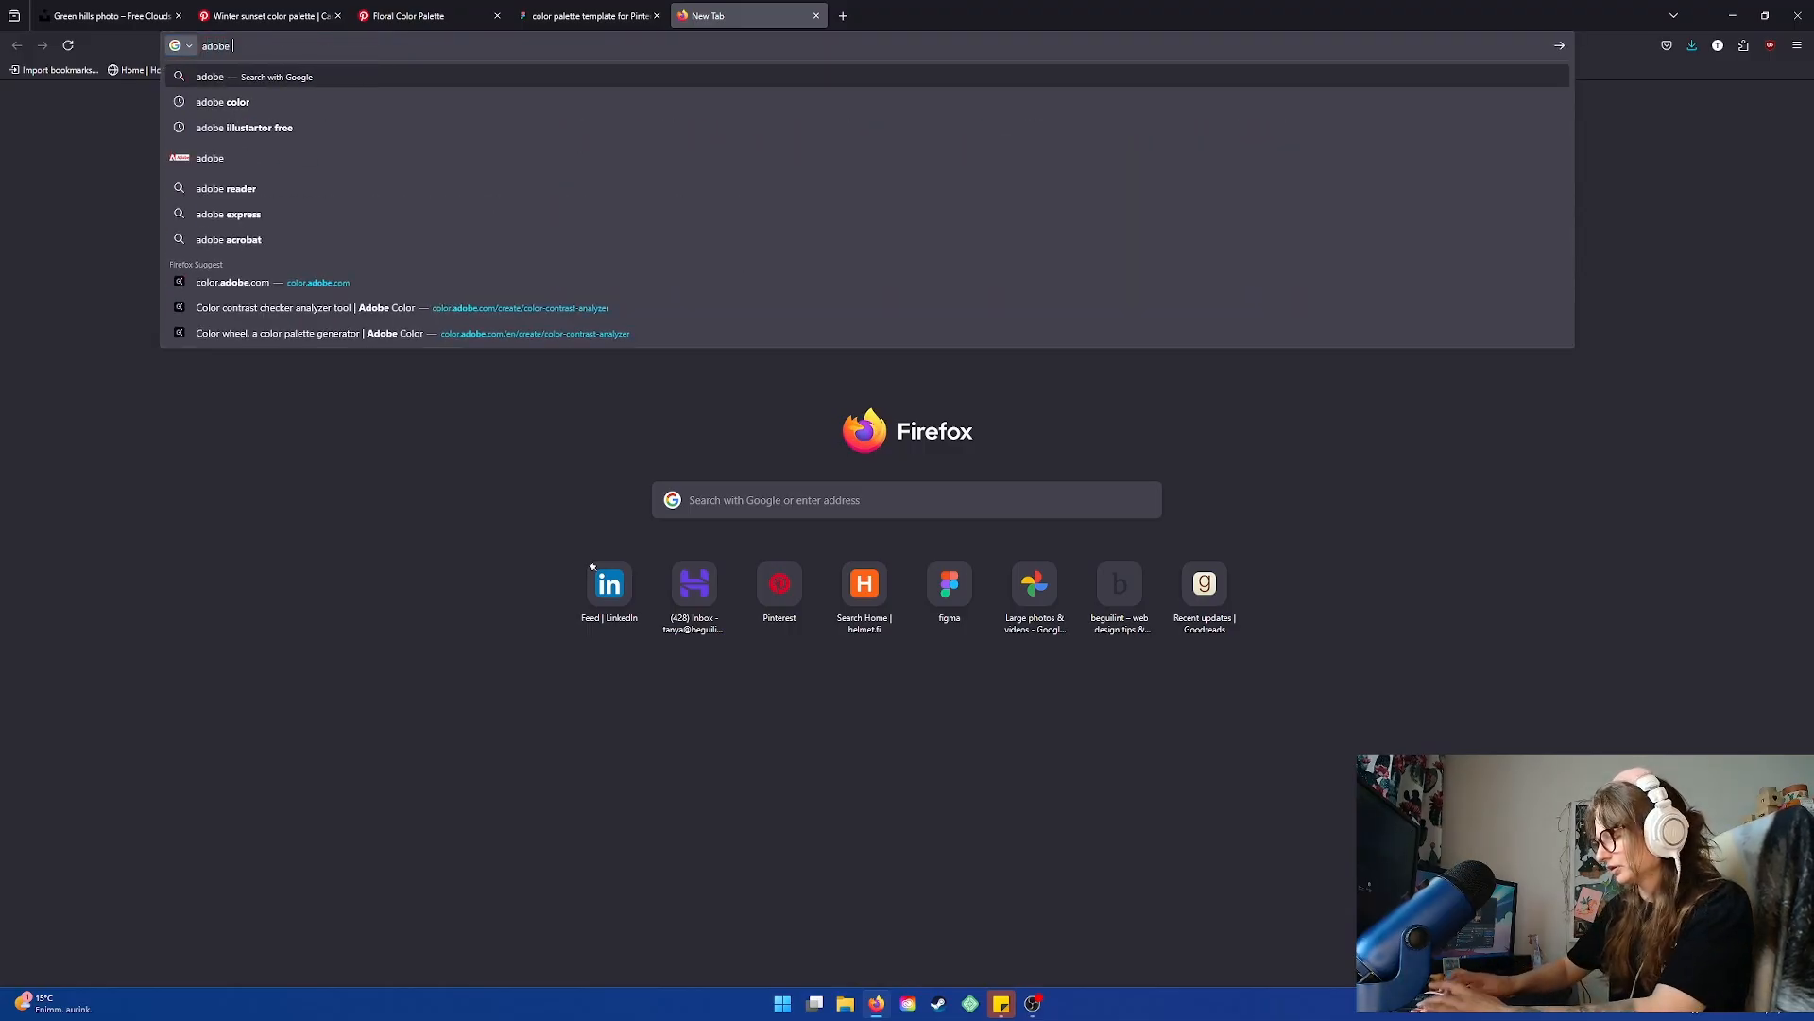
type("color")
key("Return")
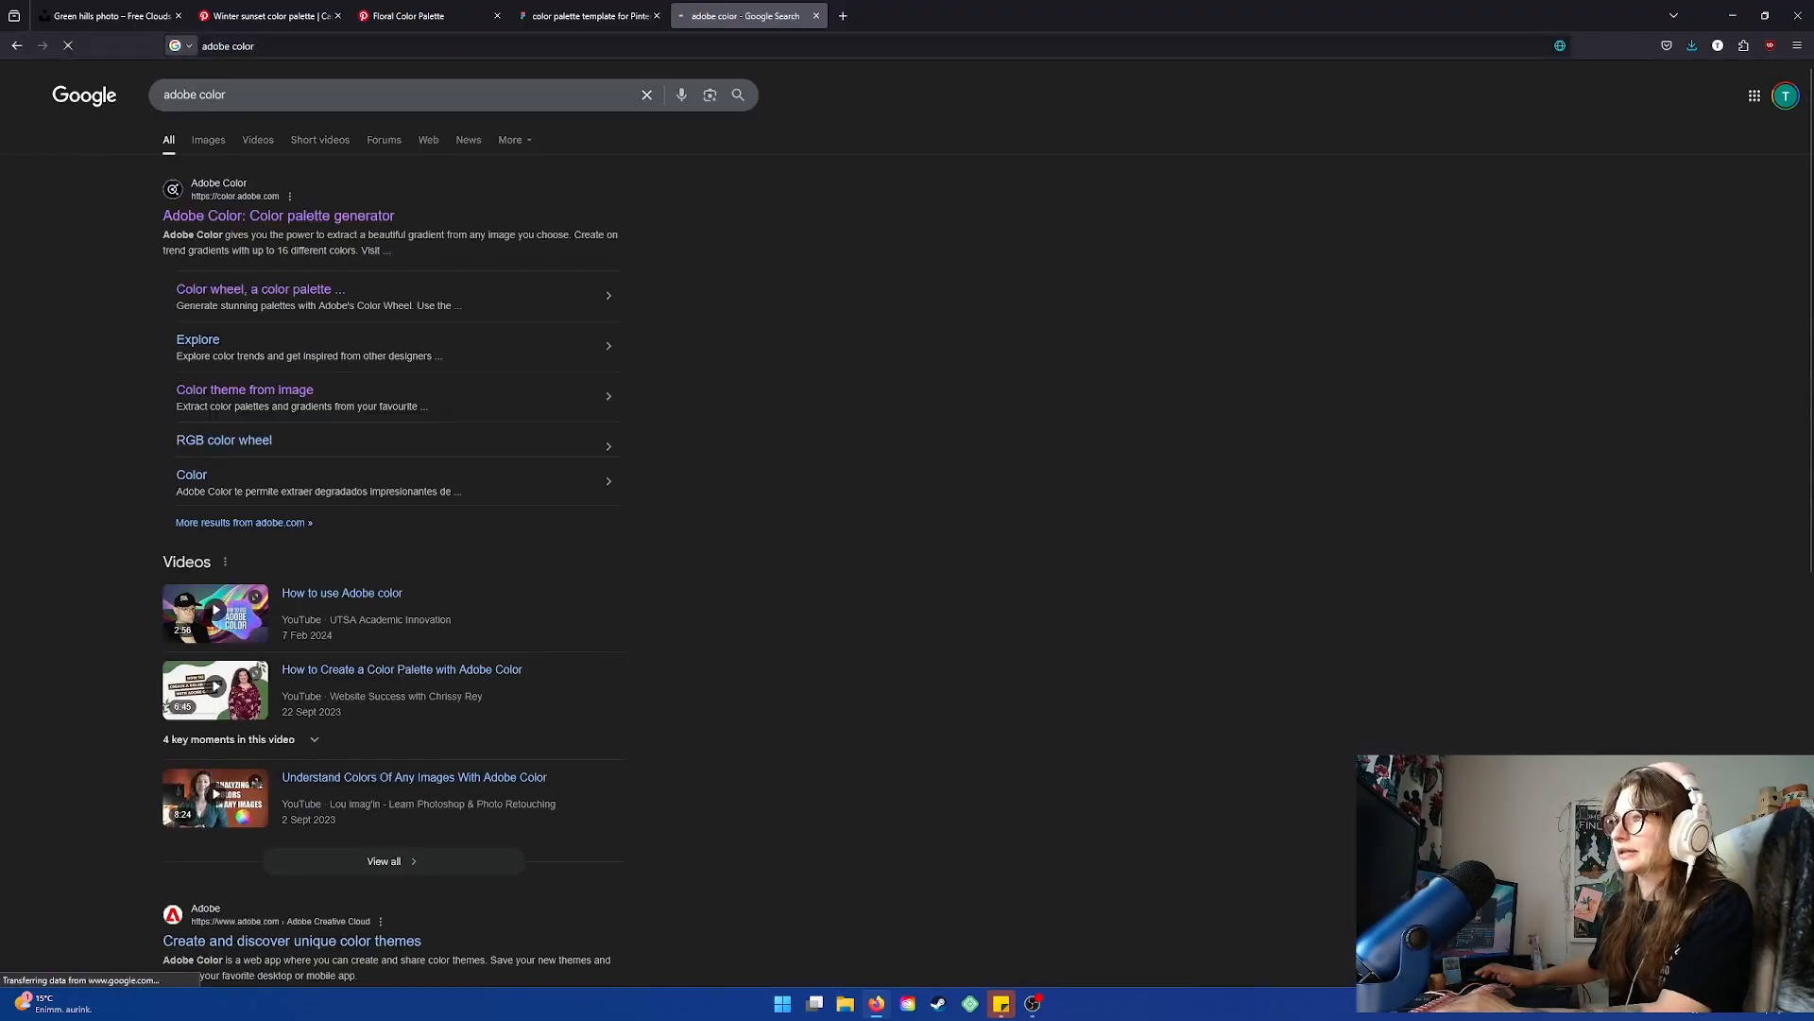
left_click(283, 215)
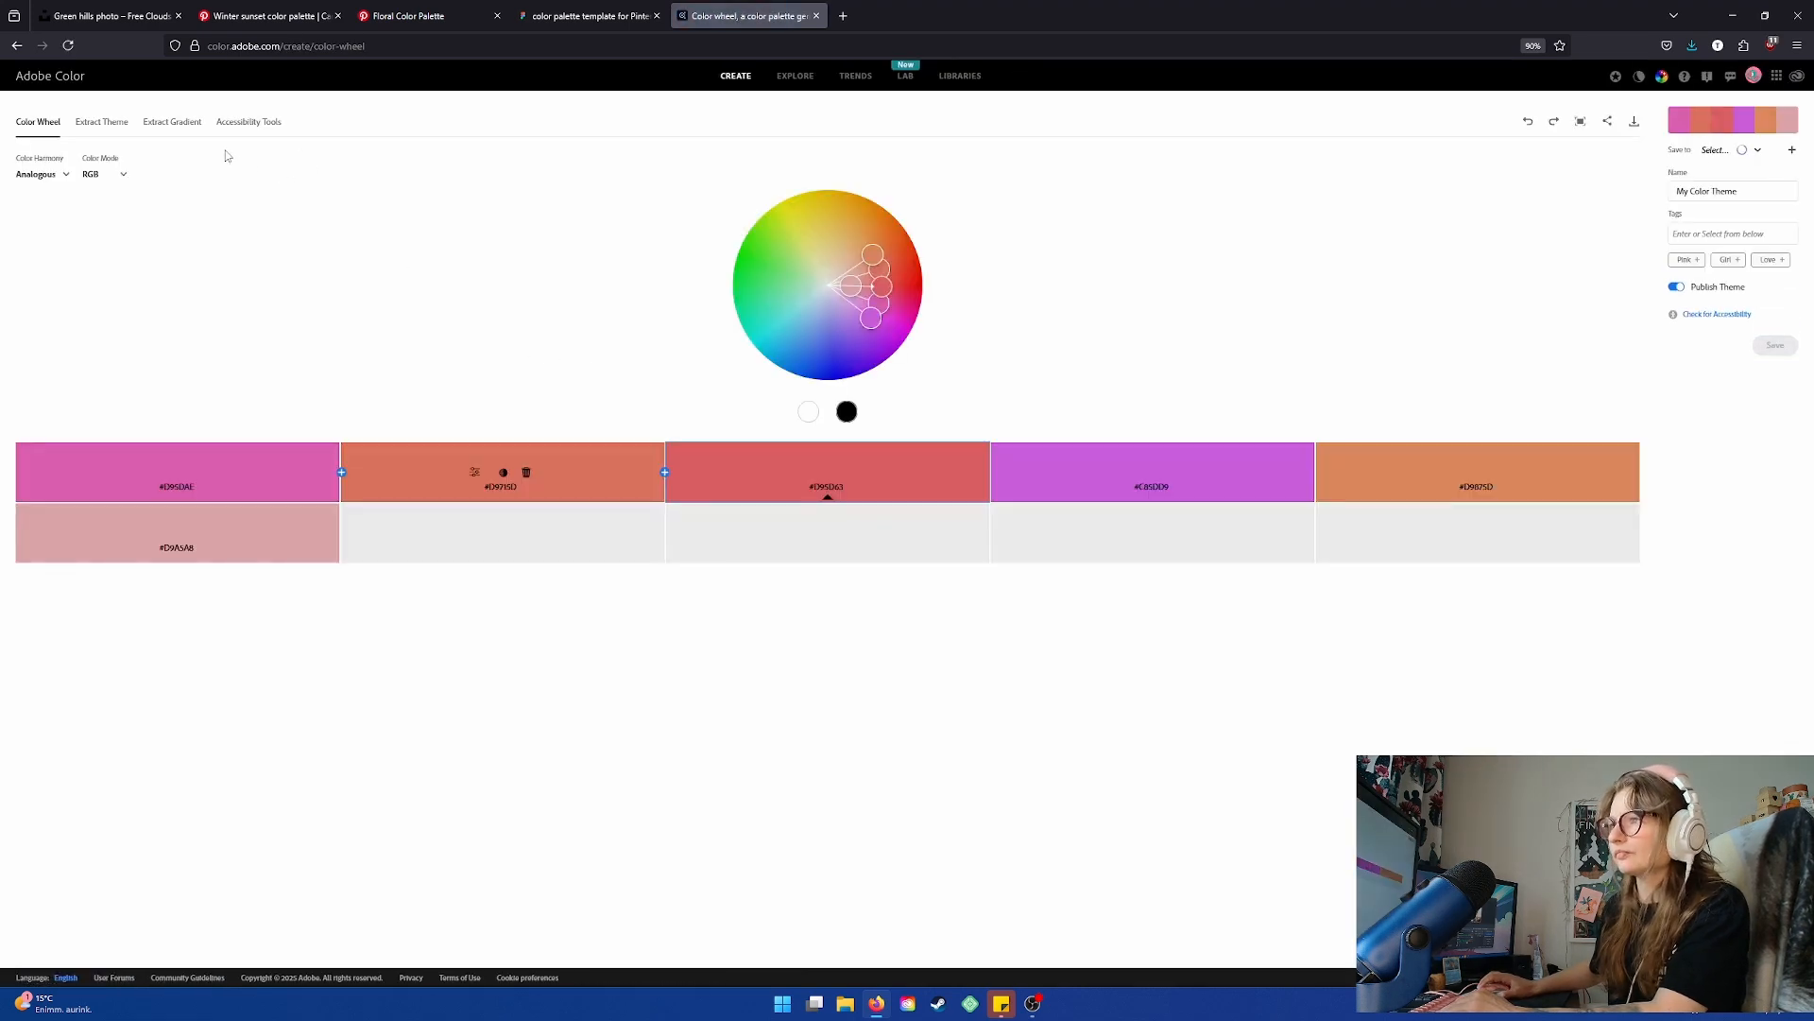
left_click(102, 122)
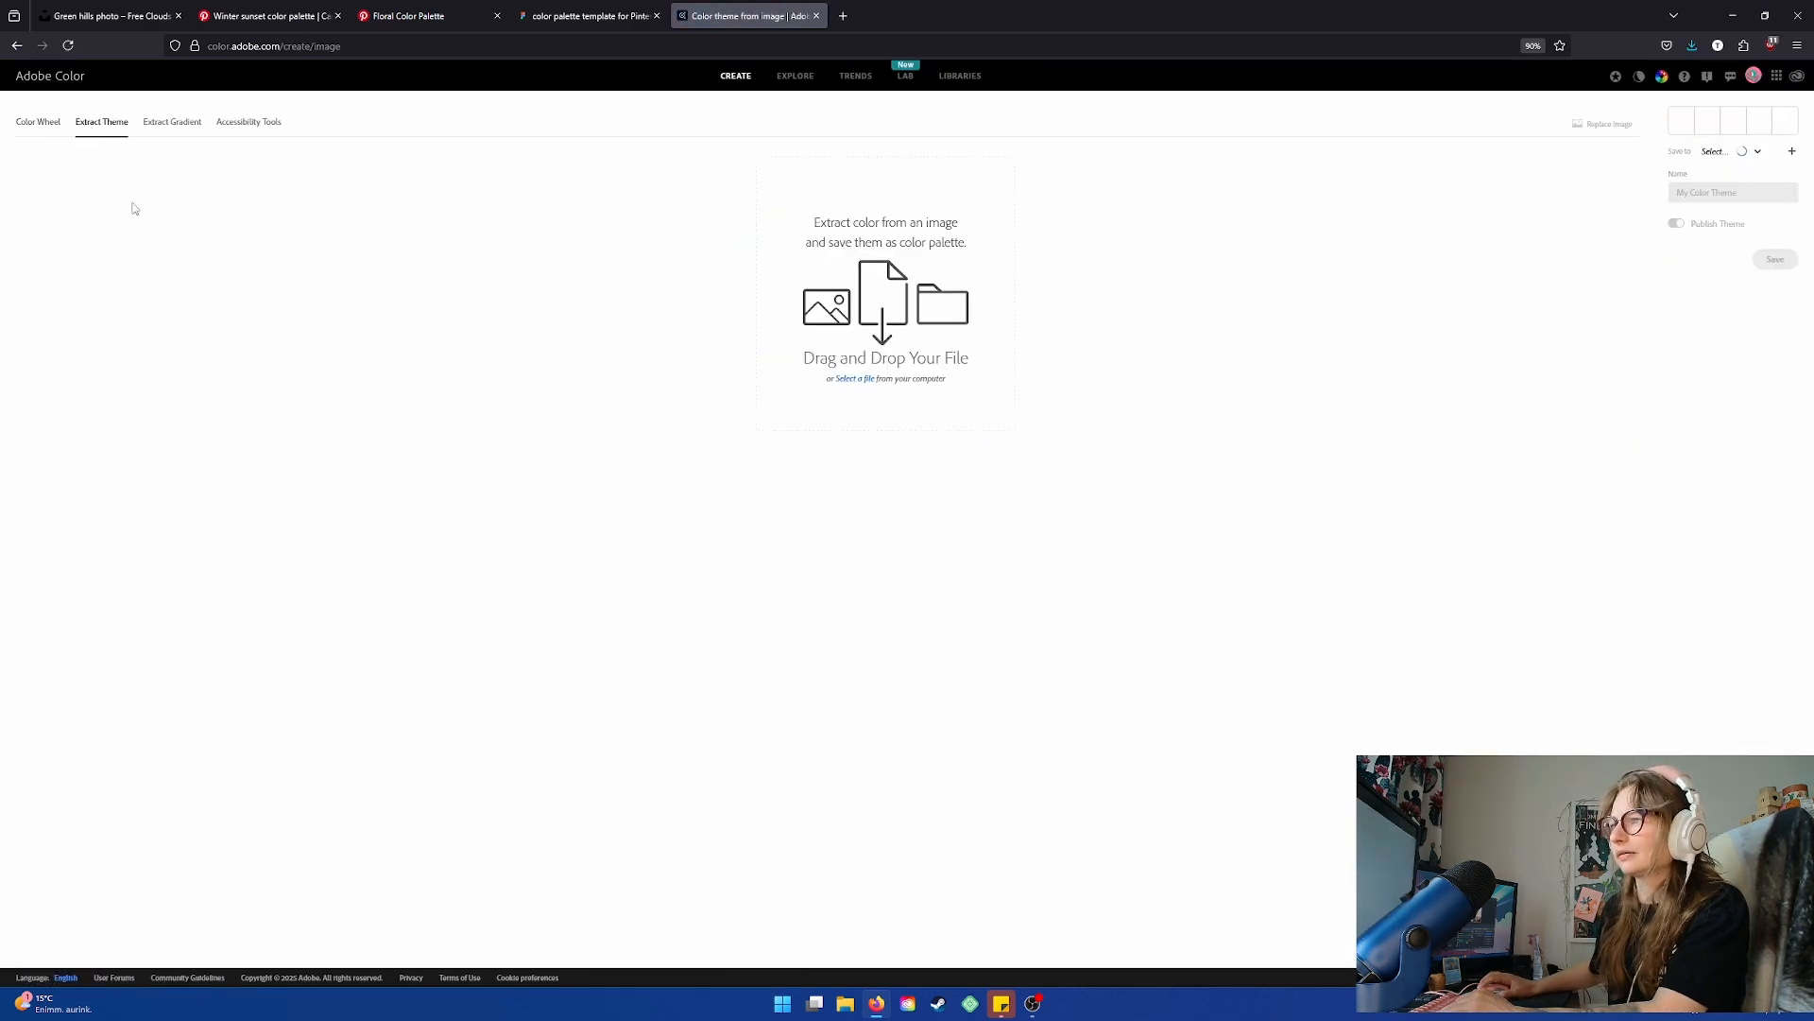
Upload IMG_20250604_091950 from the Downloads folder to extract a color theme from it
left_click(861, 381)
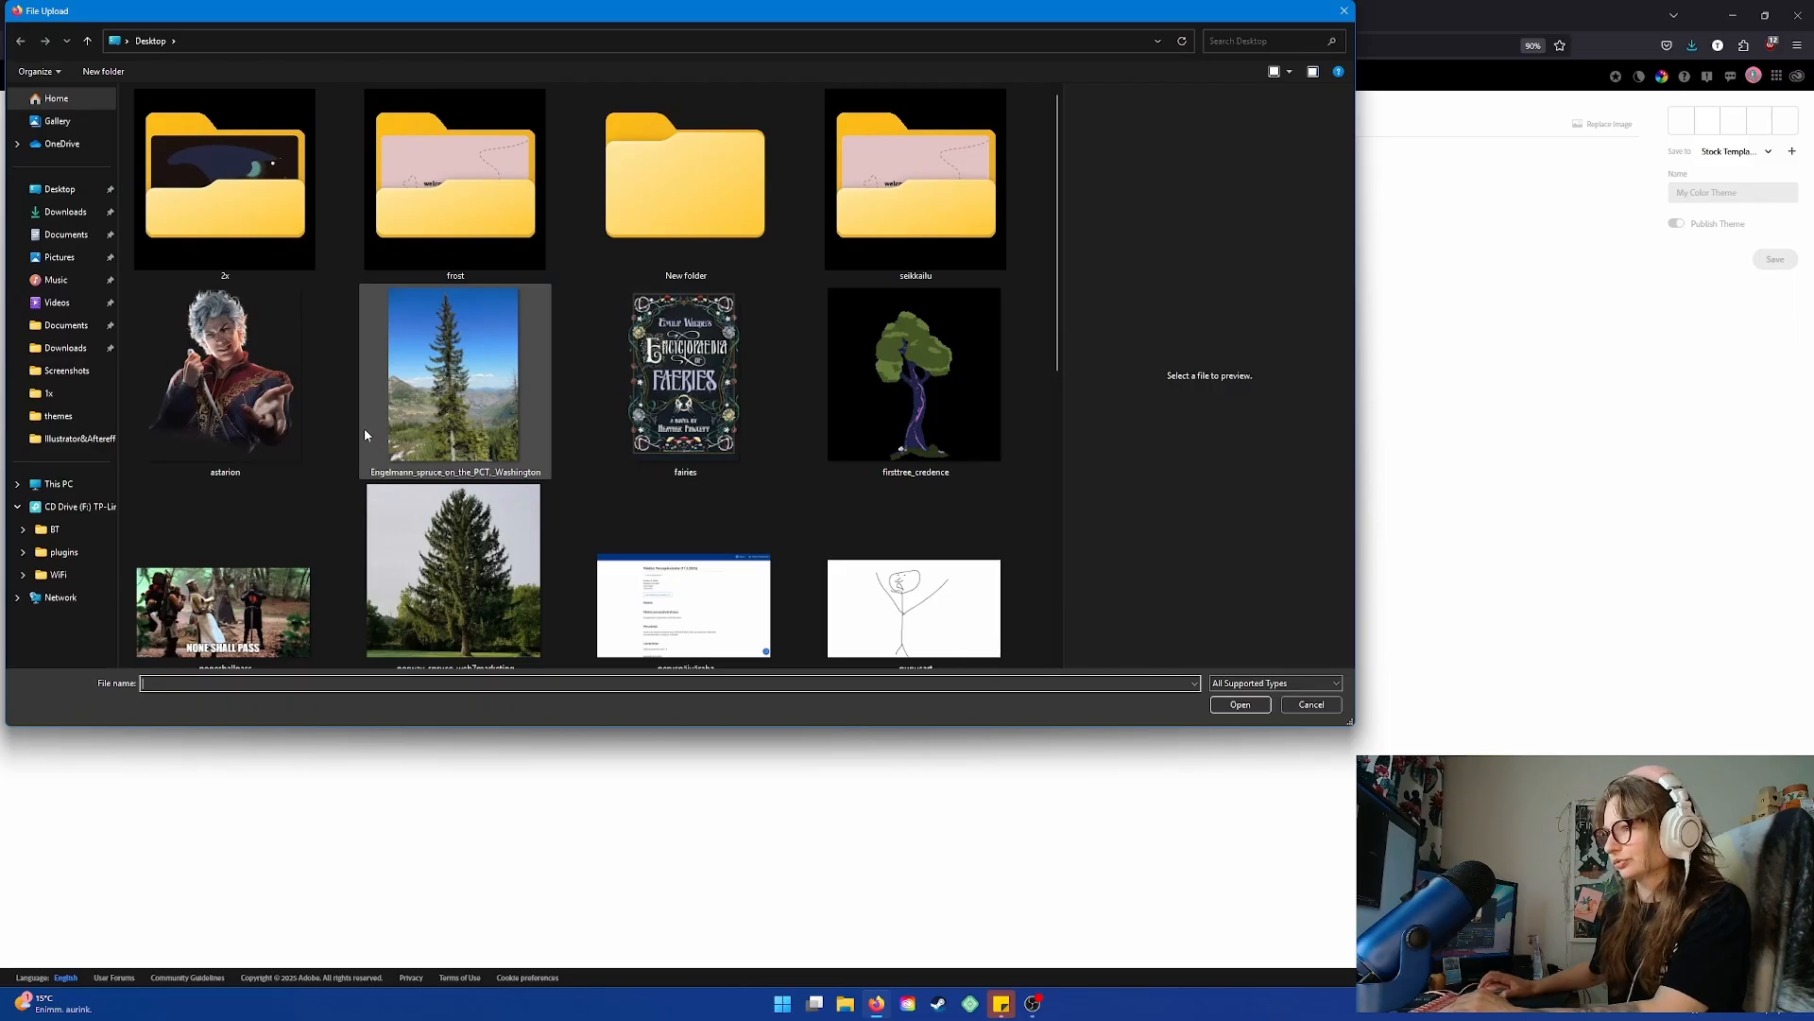
left_click(64, 348)
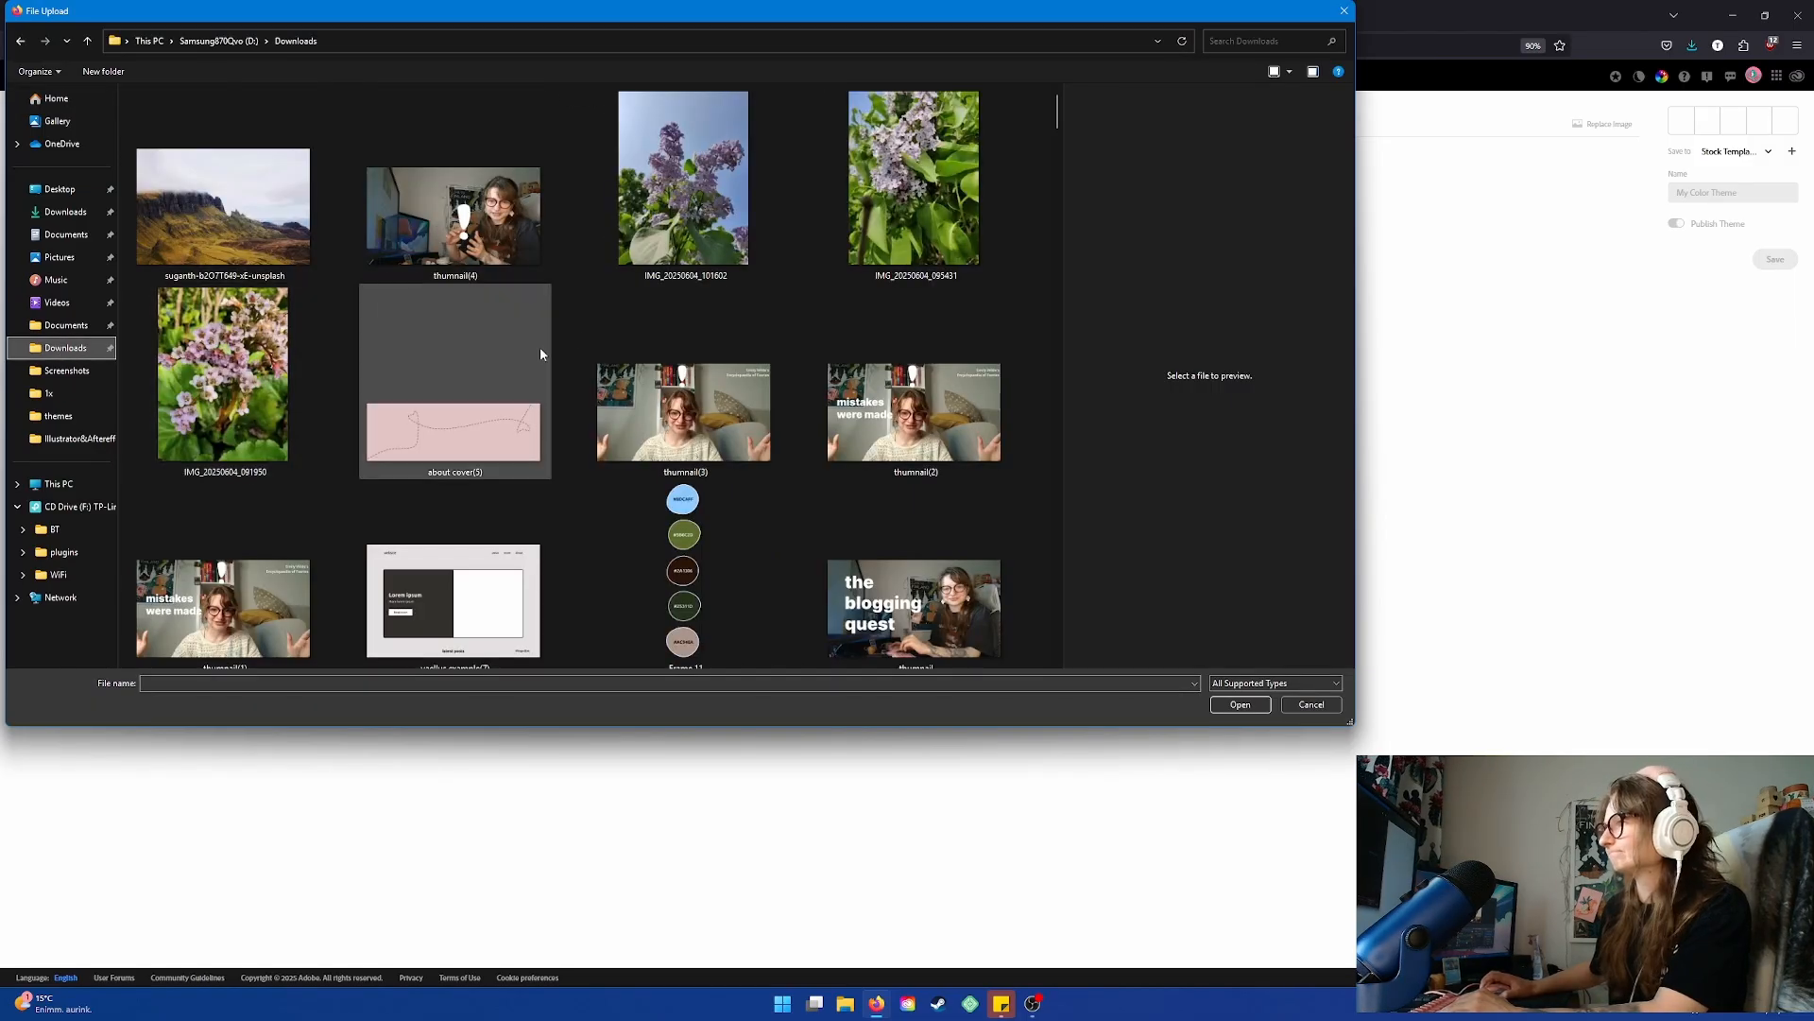
double_click(224, 378)
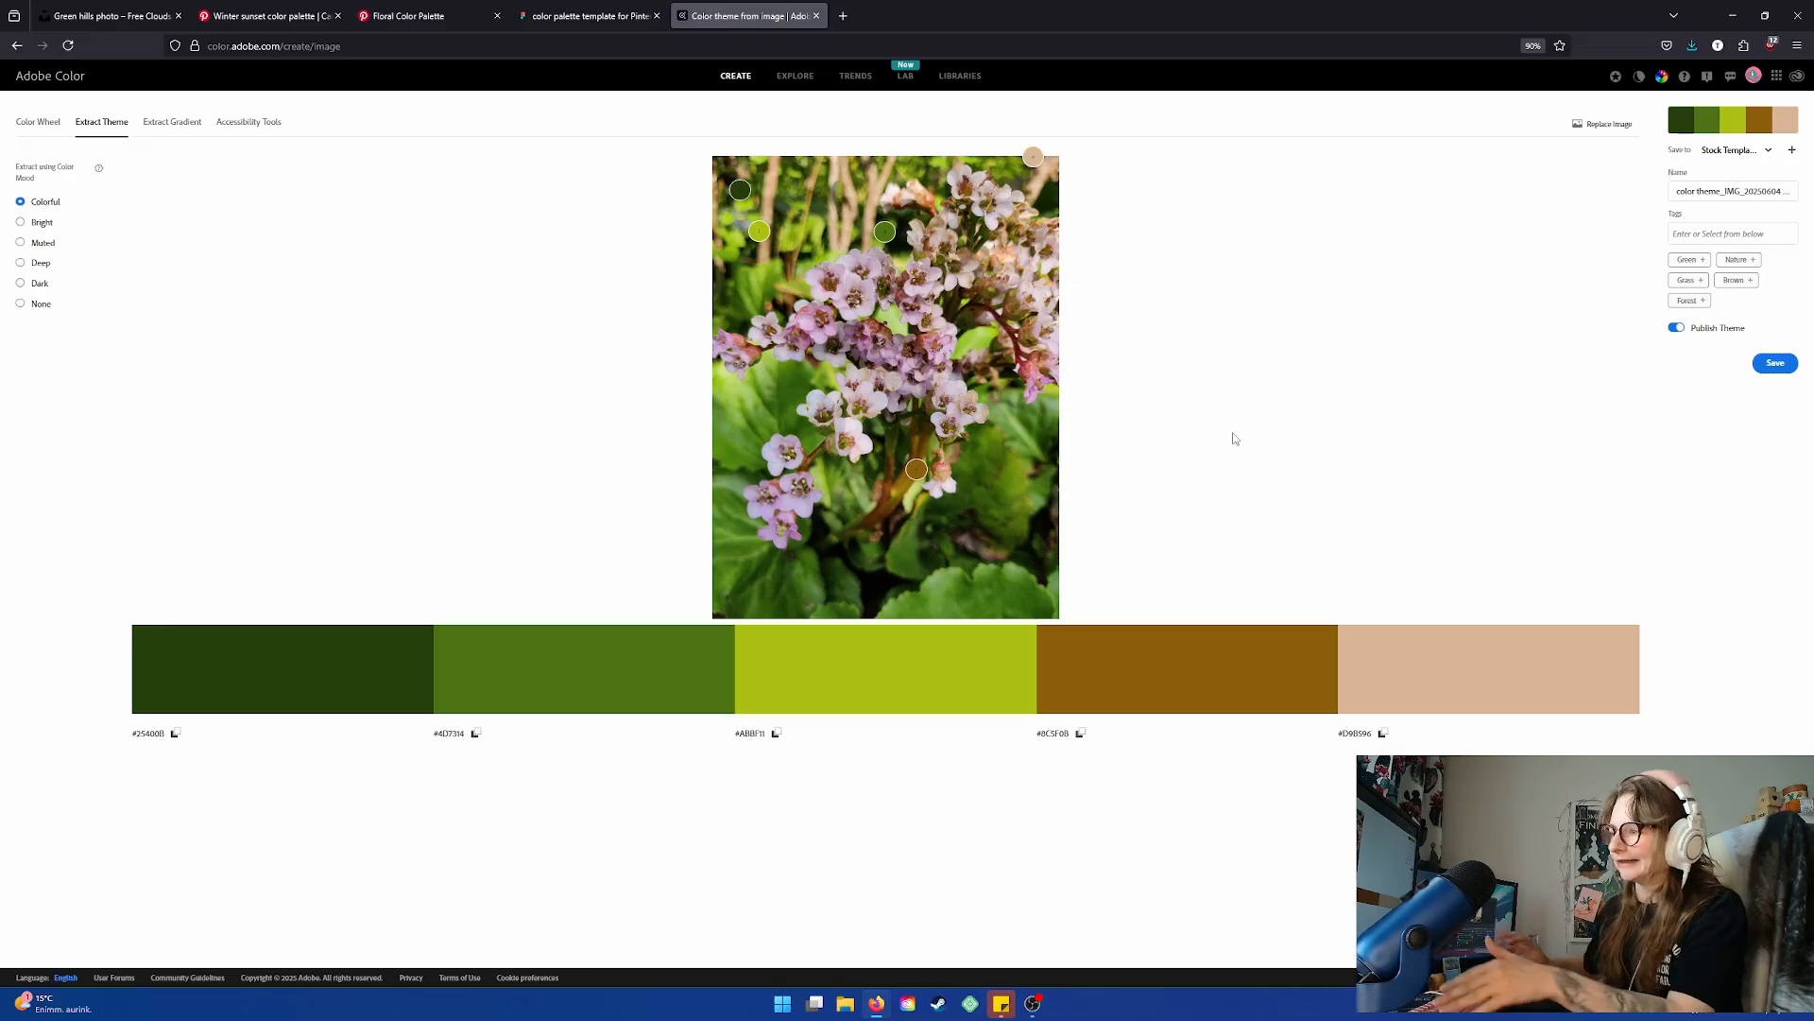
Reposition the theme's sample points on the flower photo to pick pale lavender, tan and mauve from the blossoms and green from a leaf
left_click(586, 16)
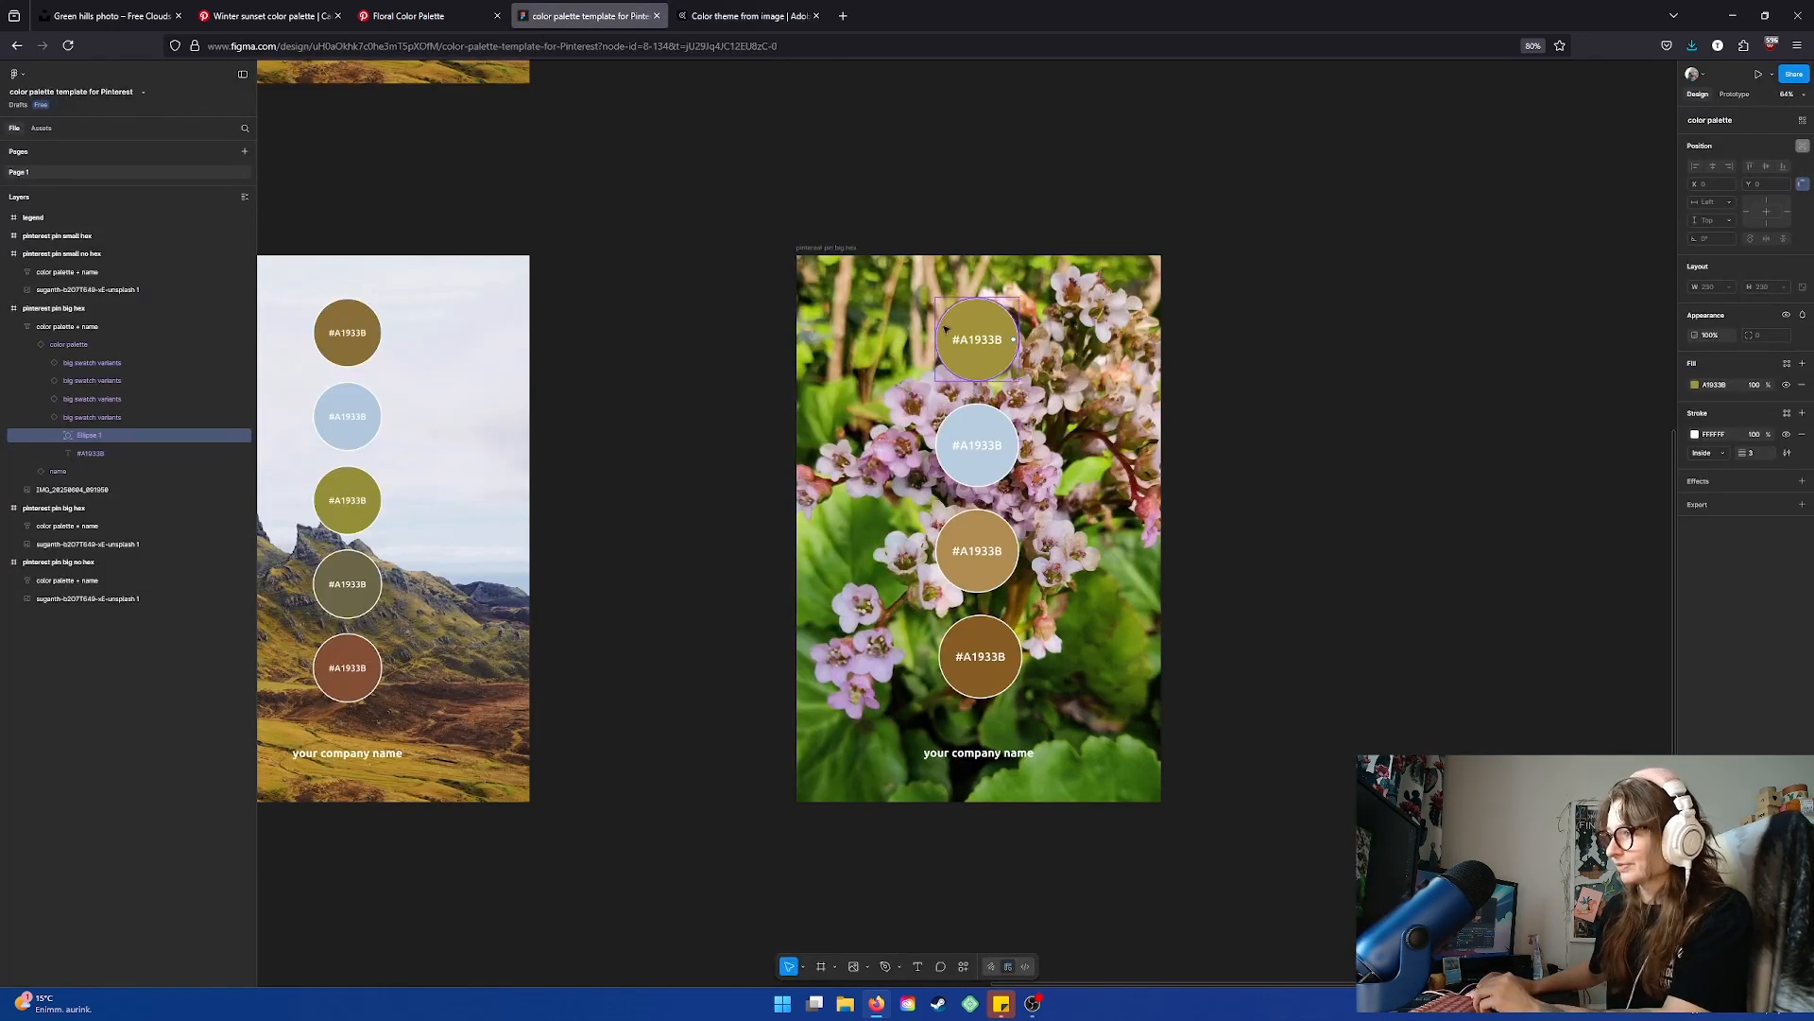
left_click(724, 19)
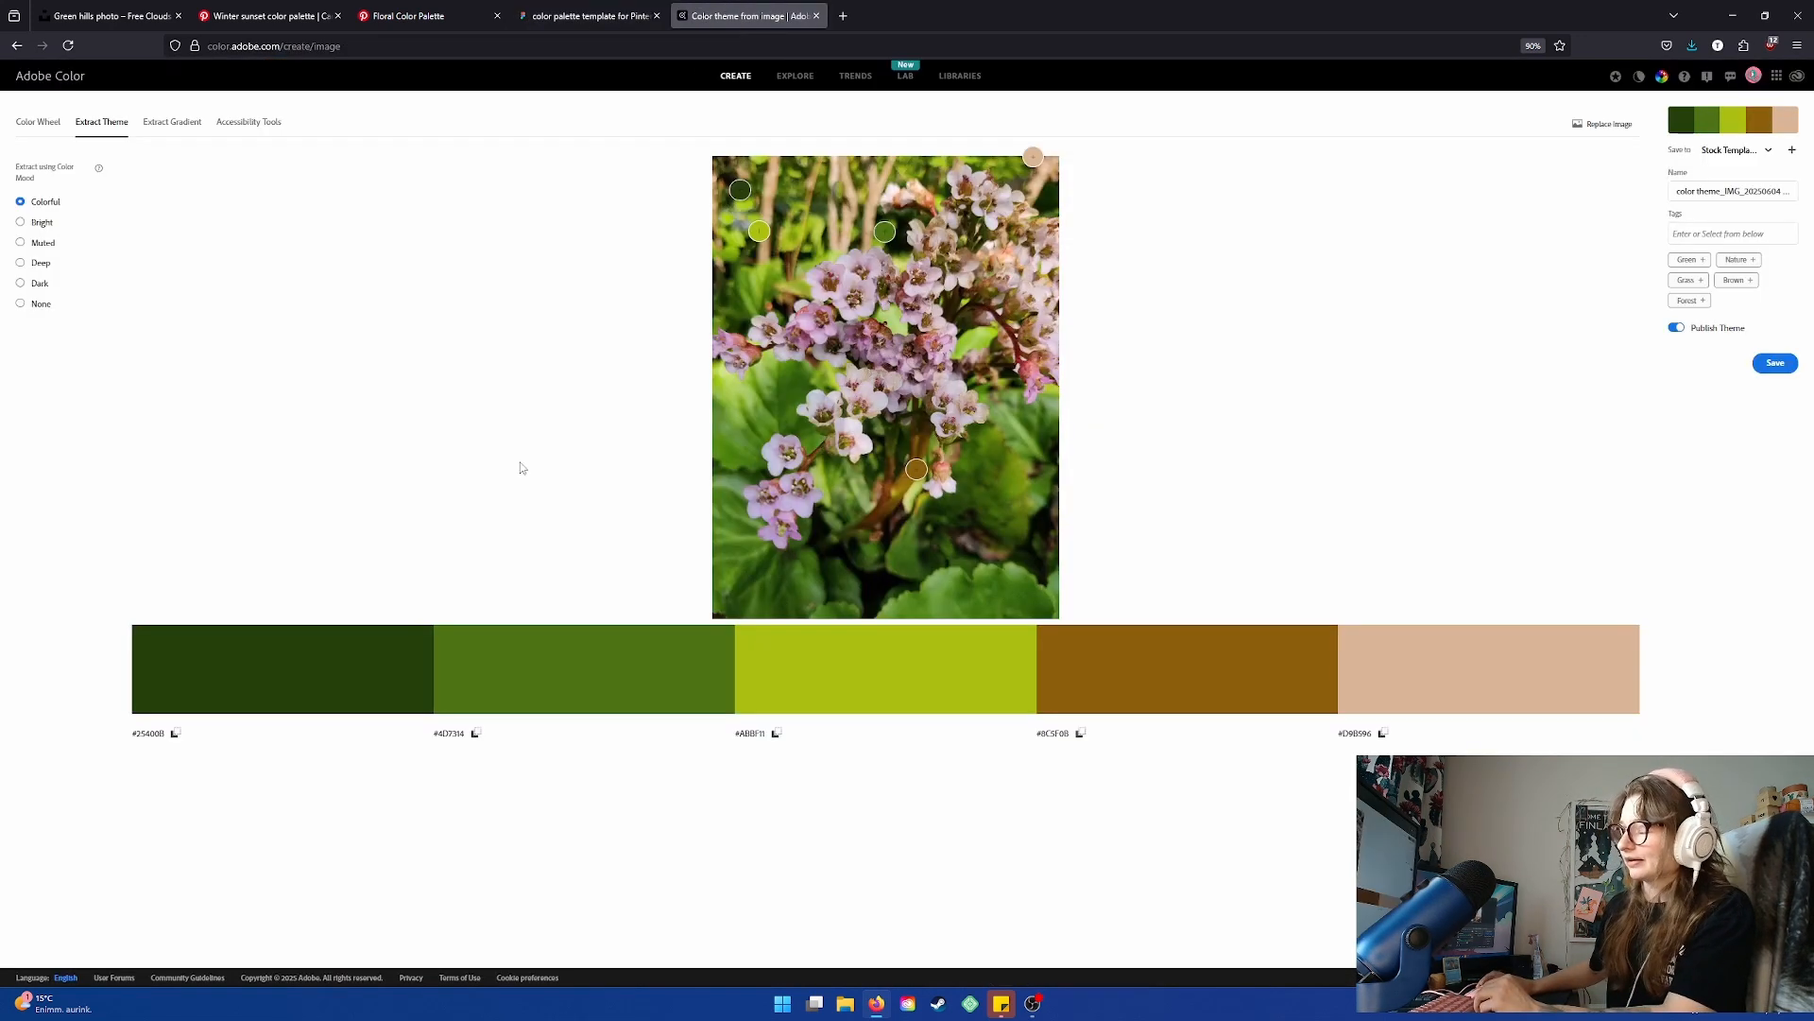
left_click_drag(917, 469, 947, 486)
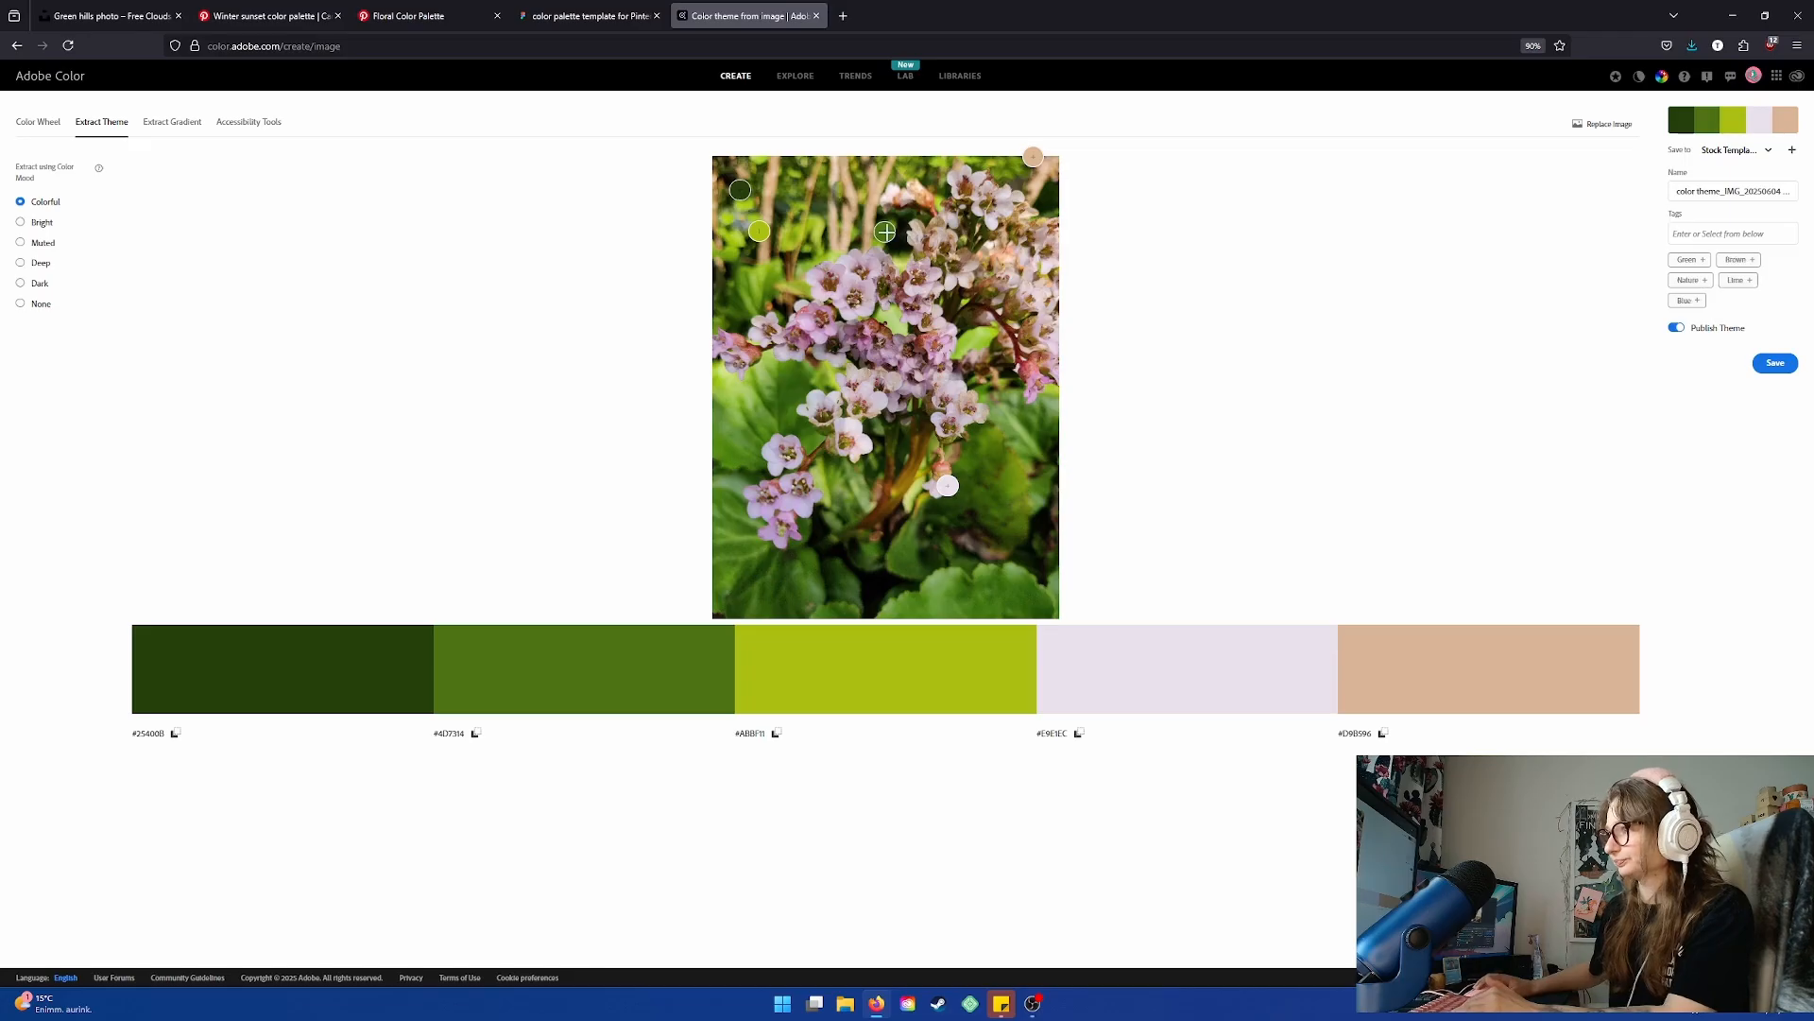
mouse_move(884, 231)
left_mouse_down()
mouse_move(870, 273)
mouse_move(847, 275)
mouse_move(790, 232)
mouse_move(929, 234)
left_mouse_up()
mouse_move(754, 190)
left_mouse_down()
mouse_move(735, 191)
mouse_move(770, 314)
mouse_move(758, 389)
left_mouse_up()
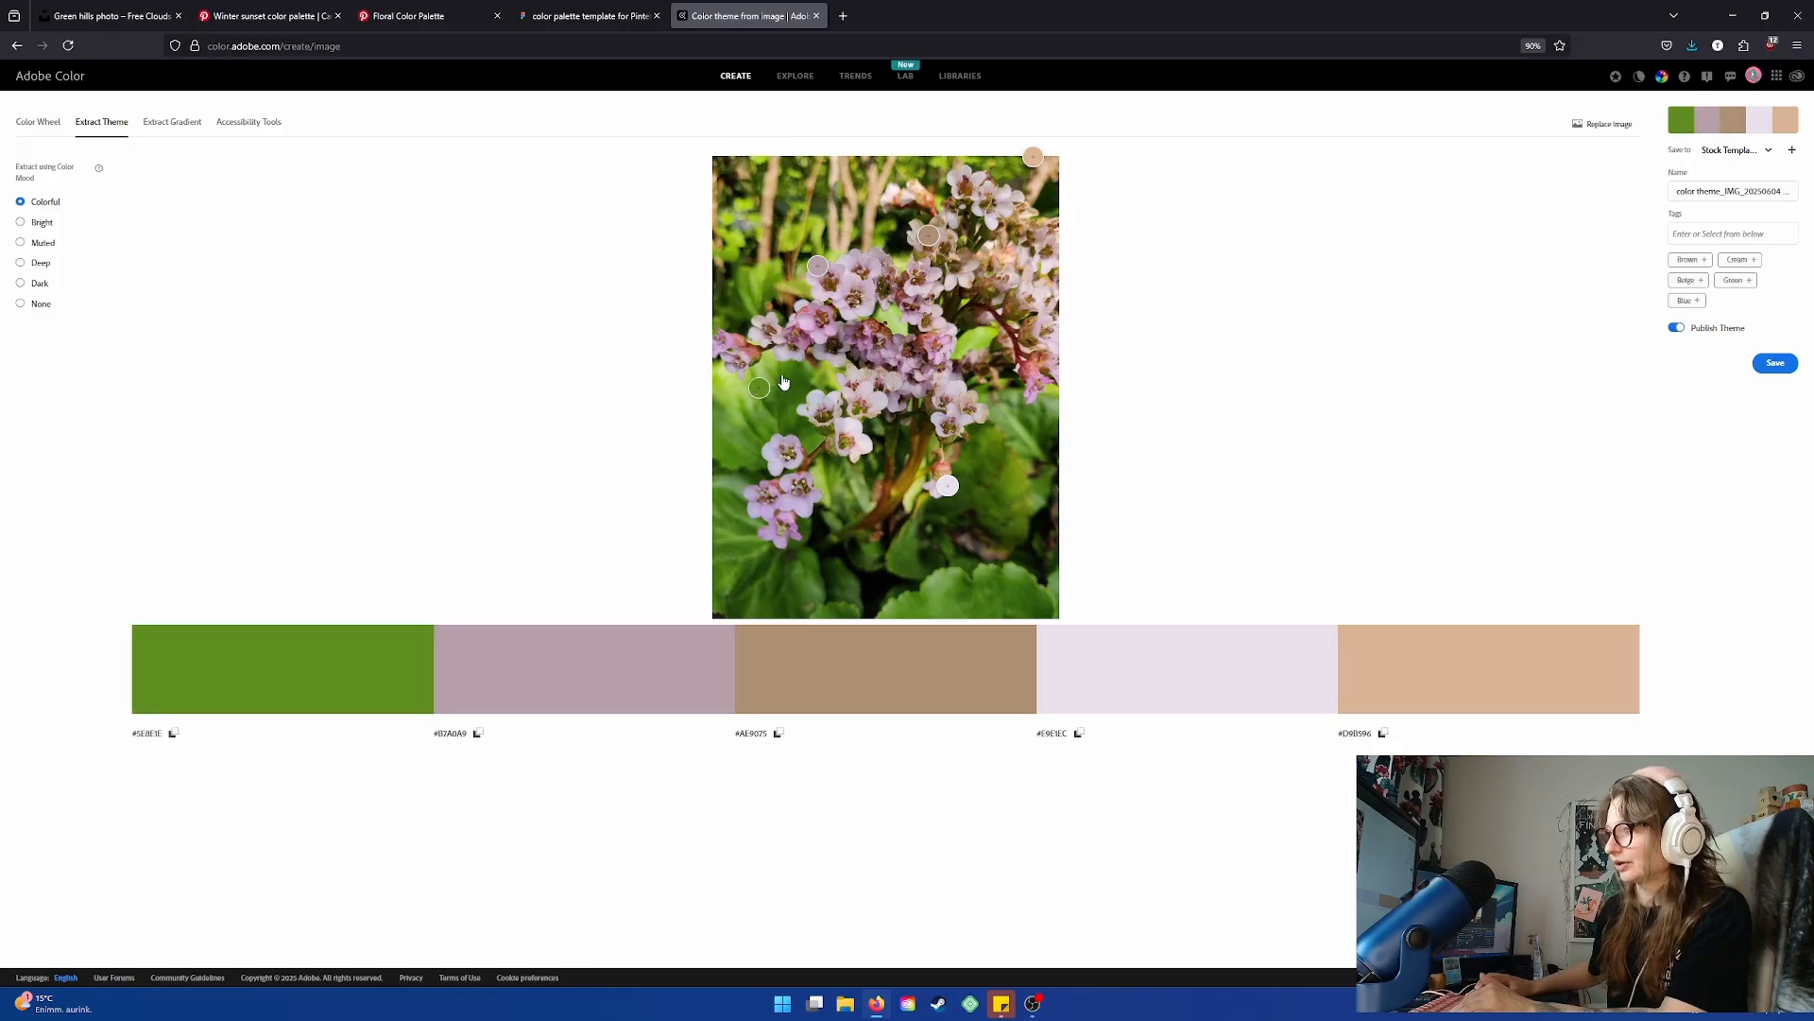
Move the theme's sample points on the flower photo to pick a brighter leaf green, dusty pink, olive and grey-lavender
left_click(781, 383)
key("Escape")
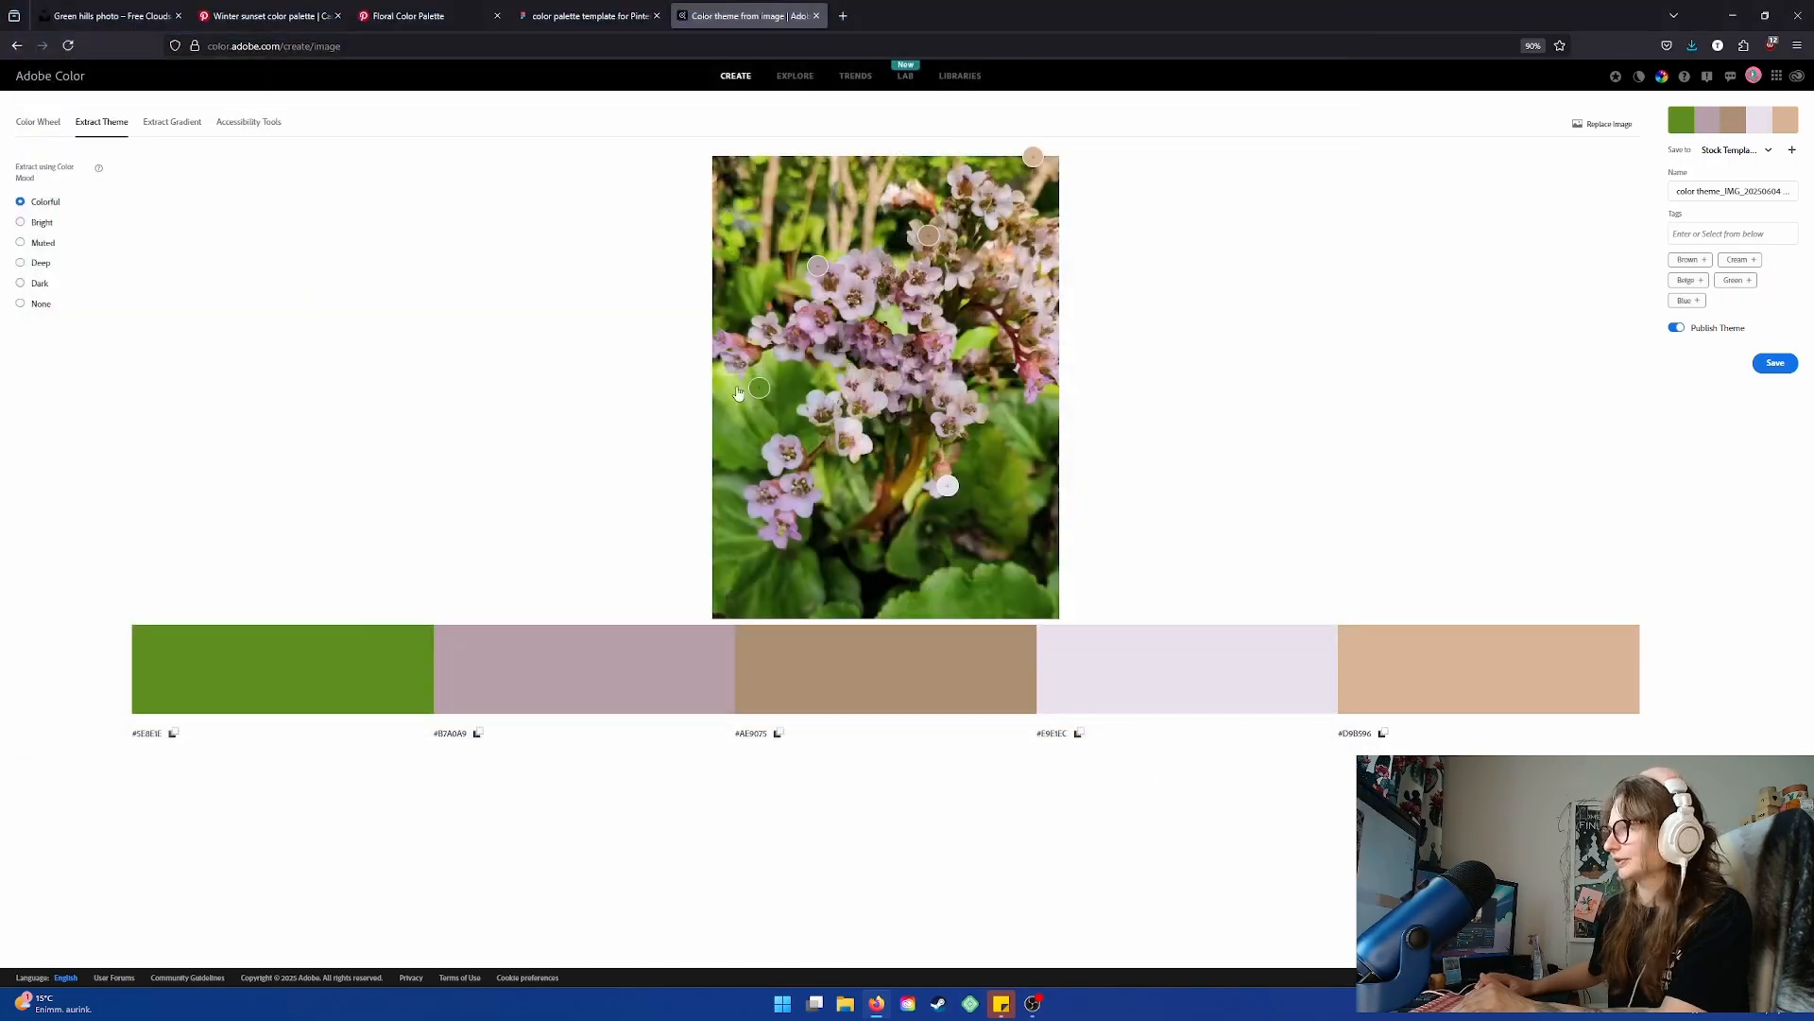
left_click_drag(759, 386, 766, 364)
mouse_move(929, 235)
left_mouse_down()
mouse_move(904, 301)
mouse_move(920, 311)
left_mouse_up()
left_click_drag(1033, 156, 1038, 266)
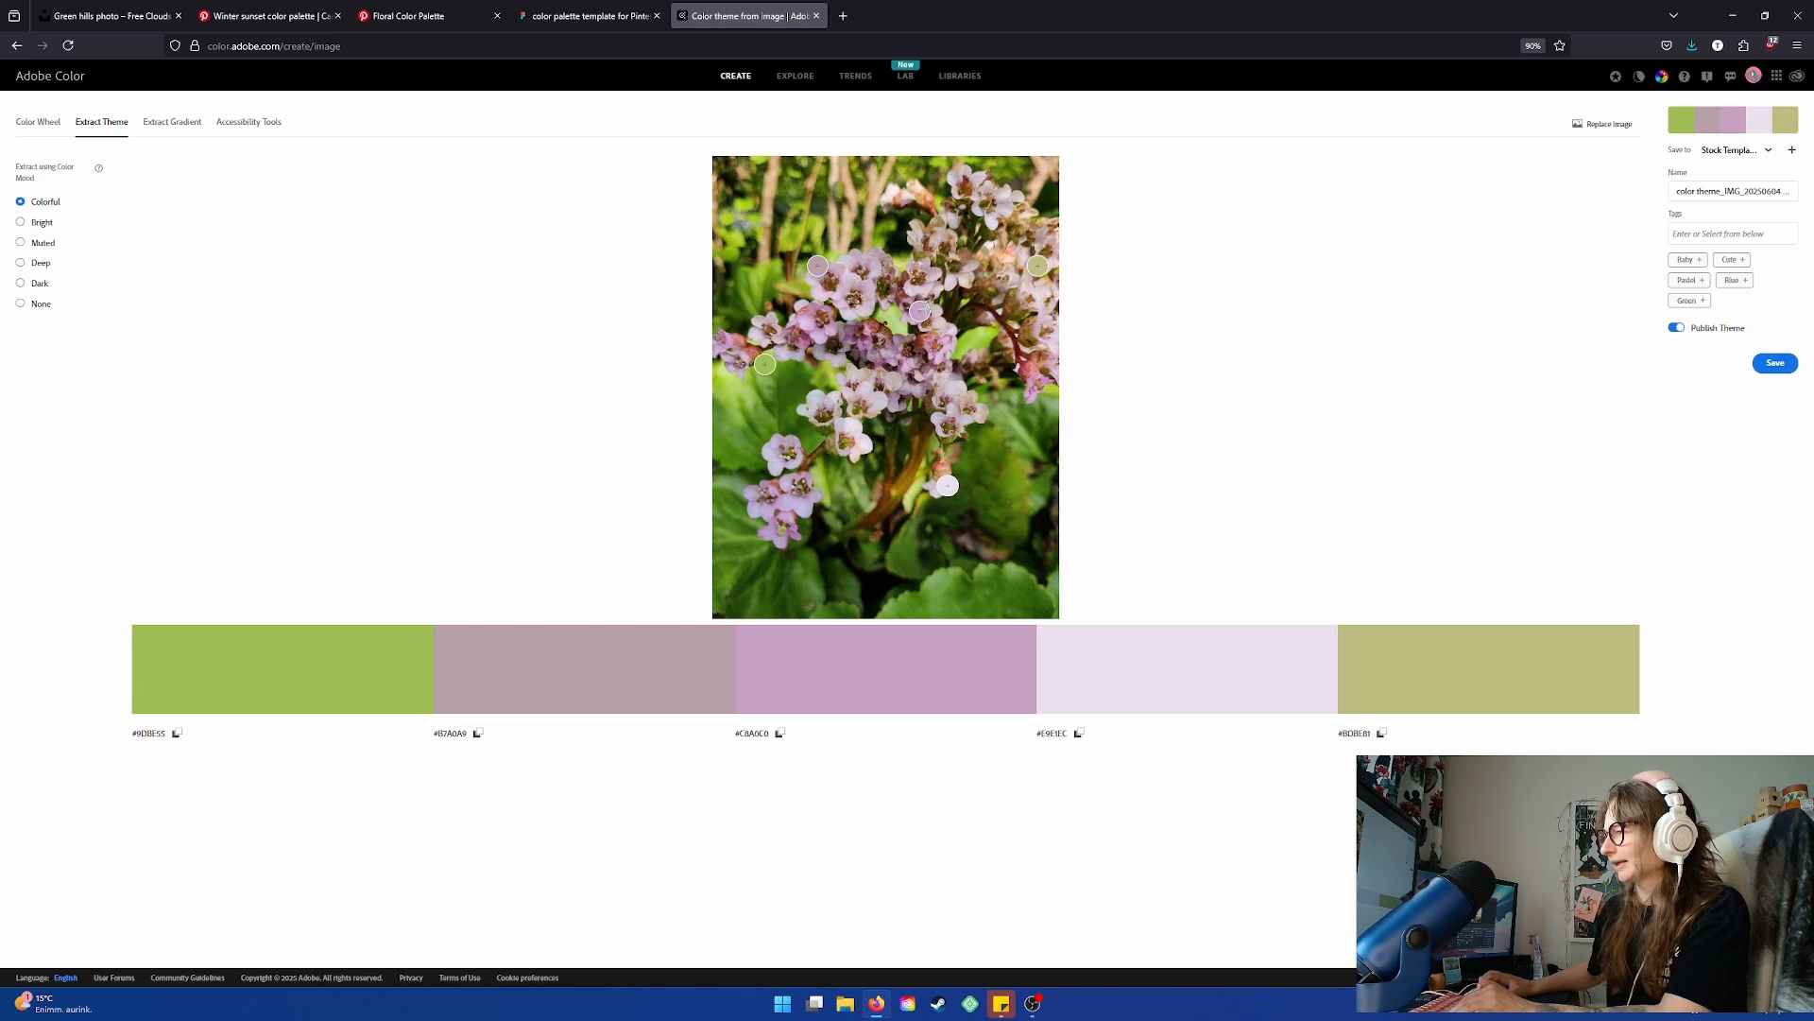
left_click_drag(920, 311, 928, 277)
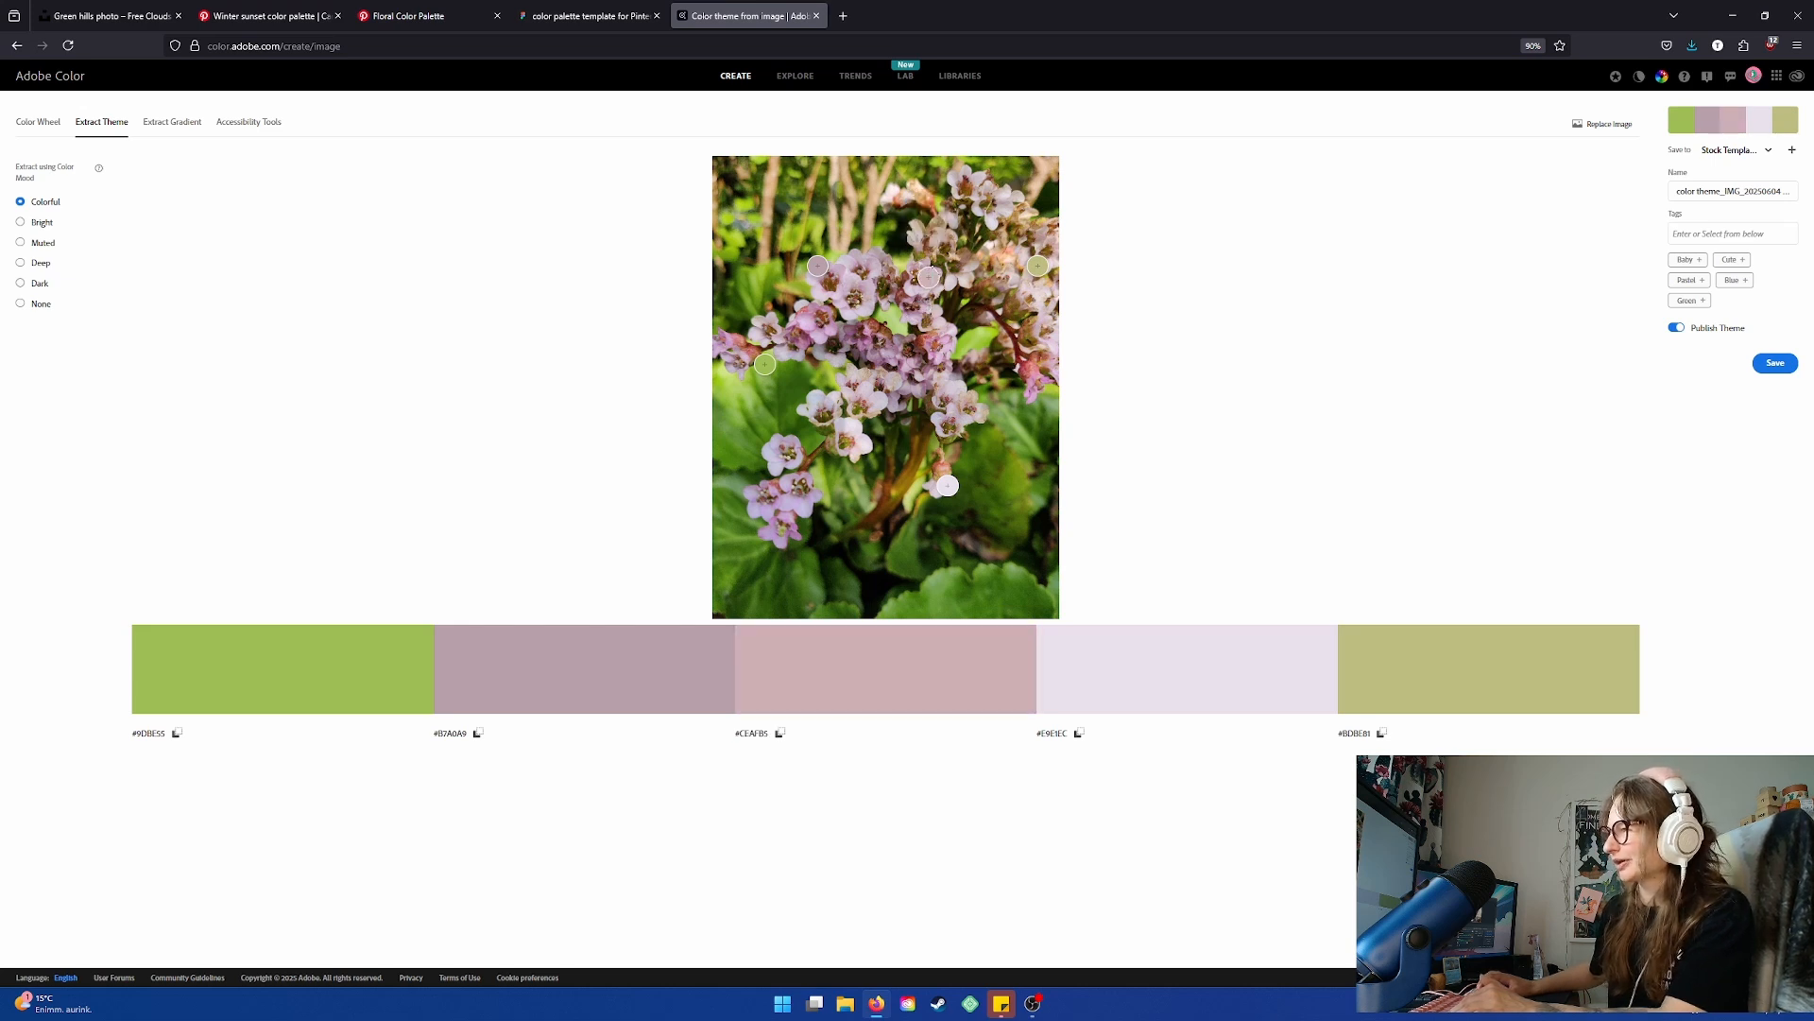
left_click_drag(817, 265, 887, 400)
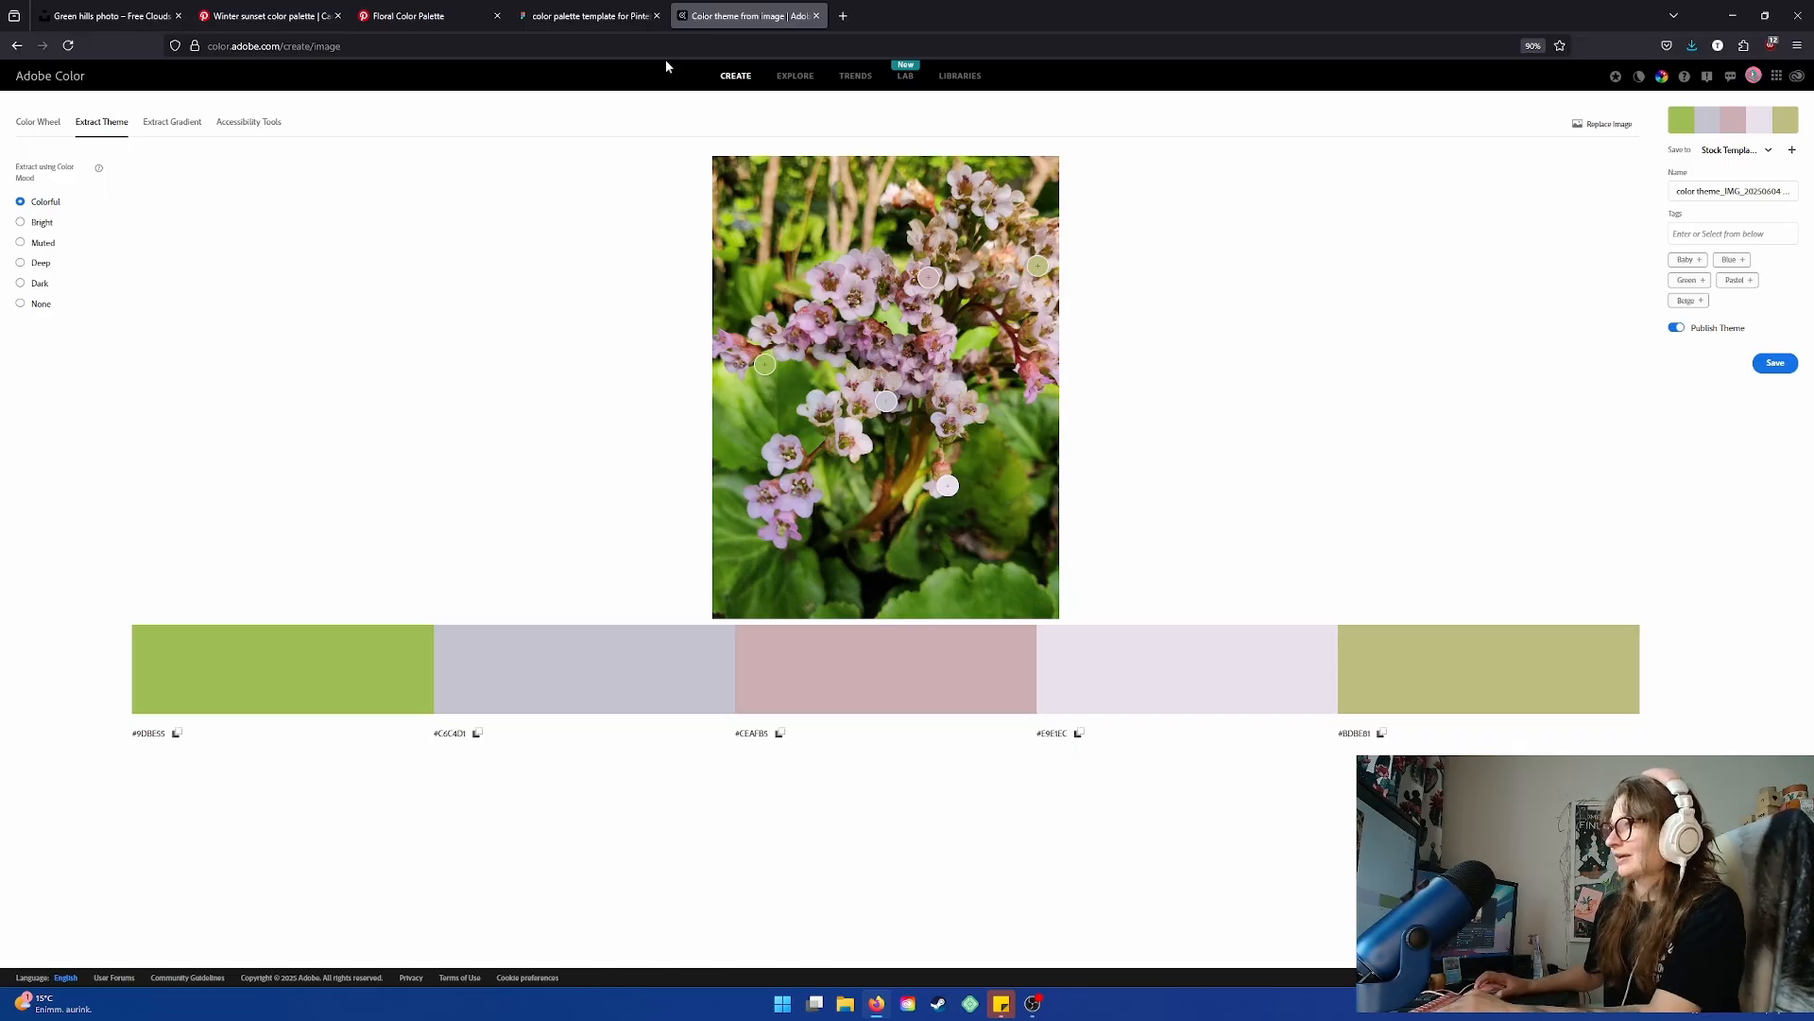
Switch to the Figma template and fill the topmost swatch's ellipse with pale lavender #E1C9E9 sampled from the flower photo
left_click(577, 16)
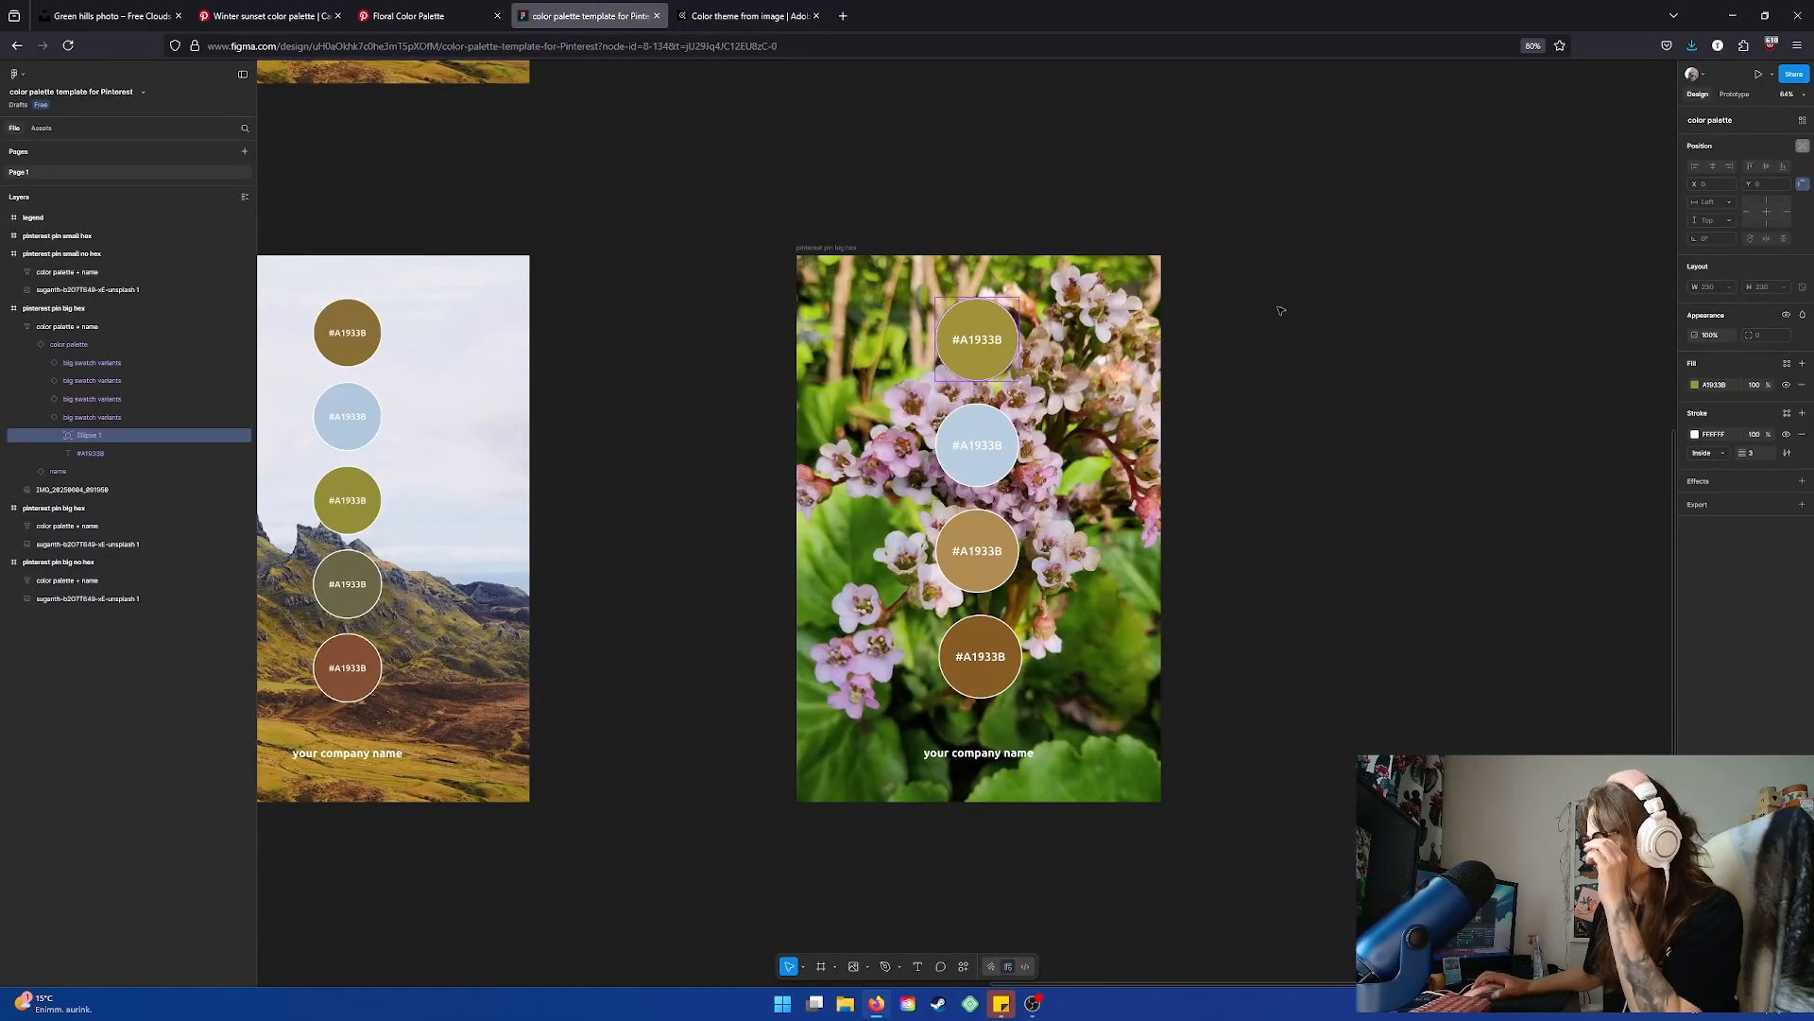
left_click_drag(1280, 311, 1238, 299)
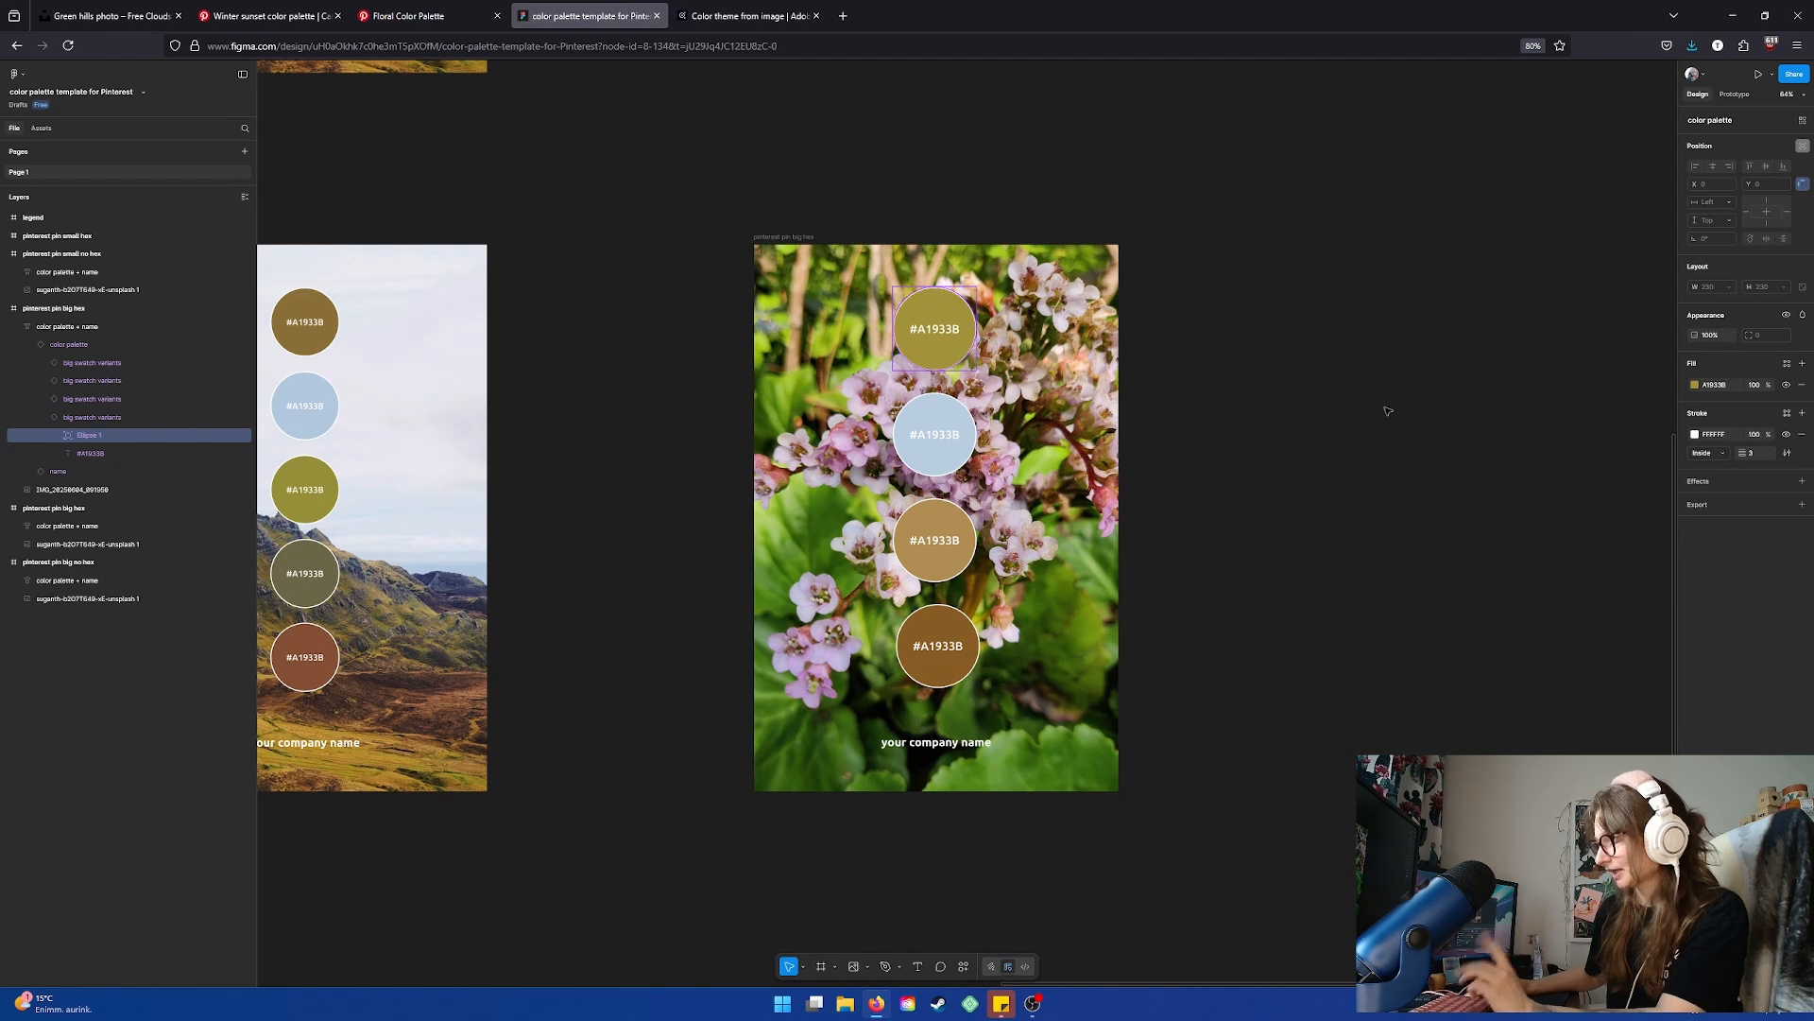
left_click(1695, 387)
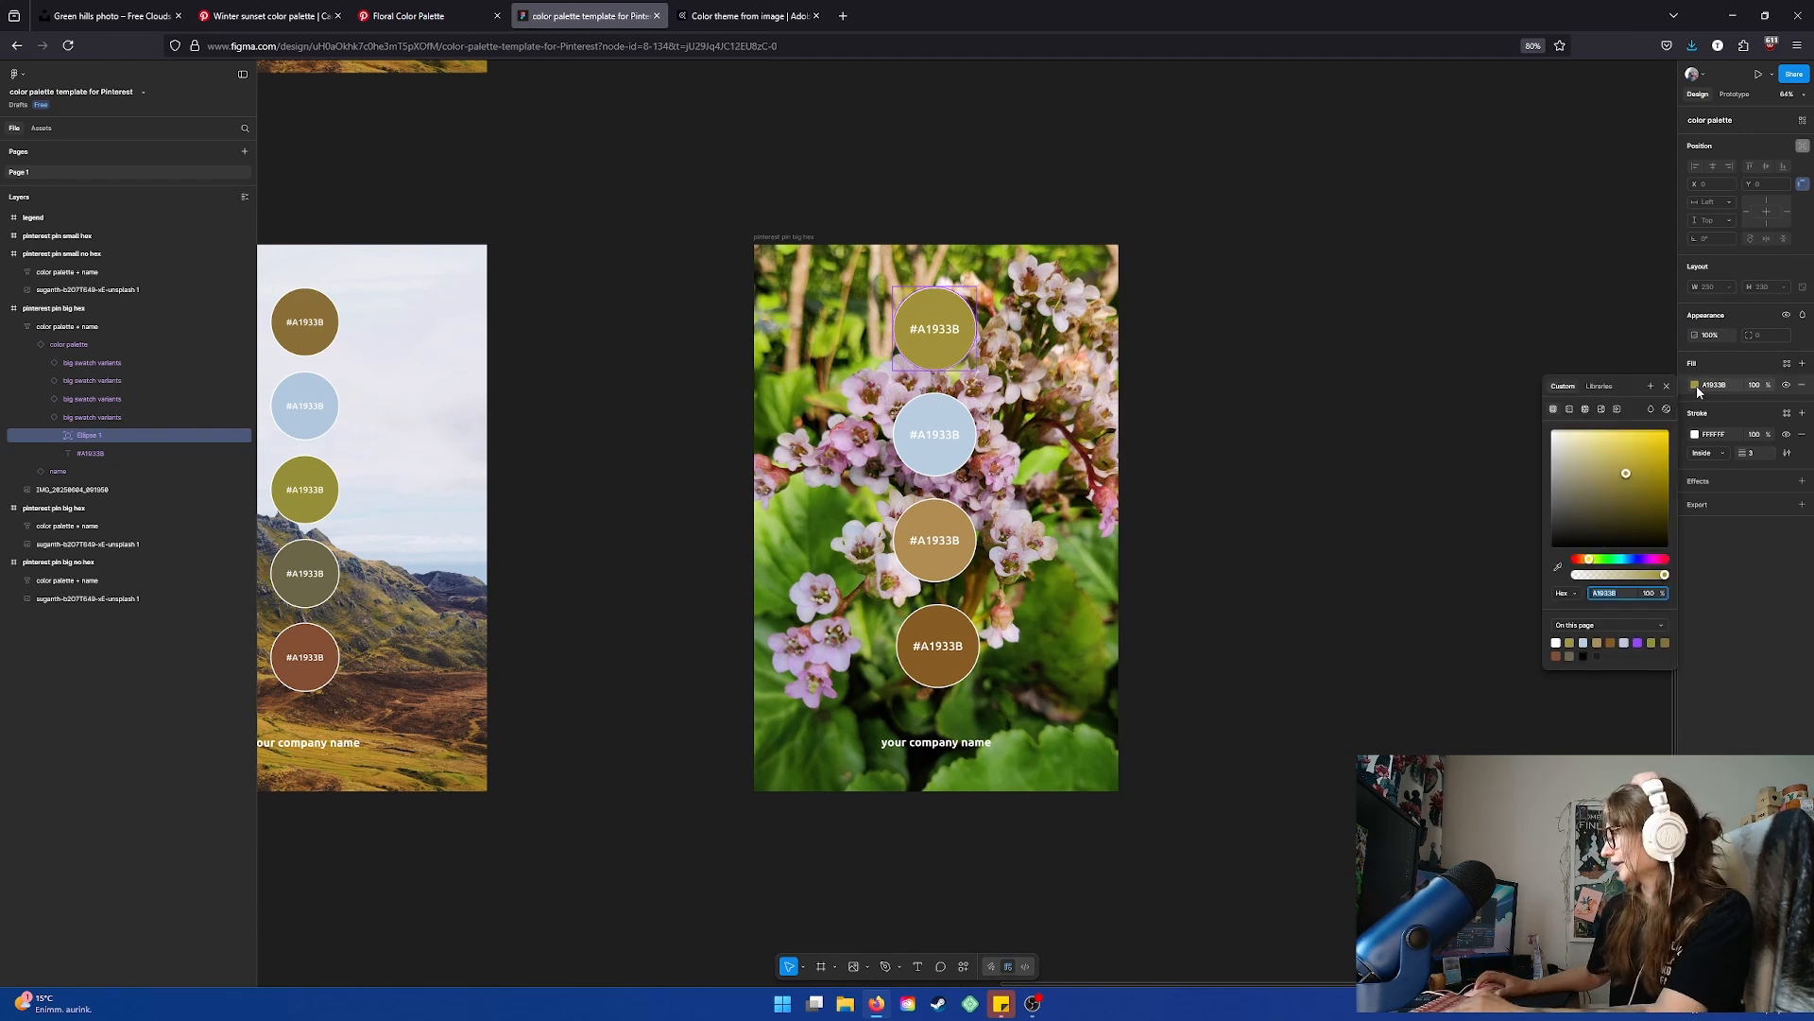
left_click(1559, 567)
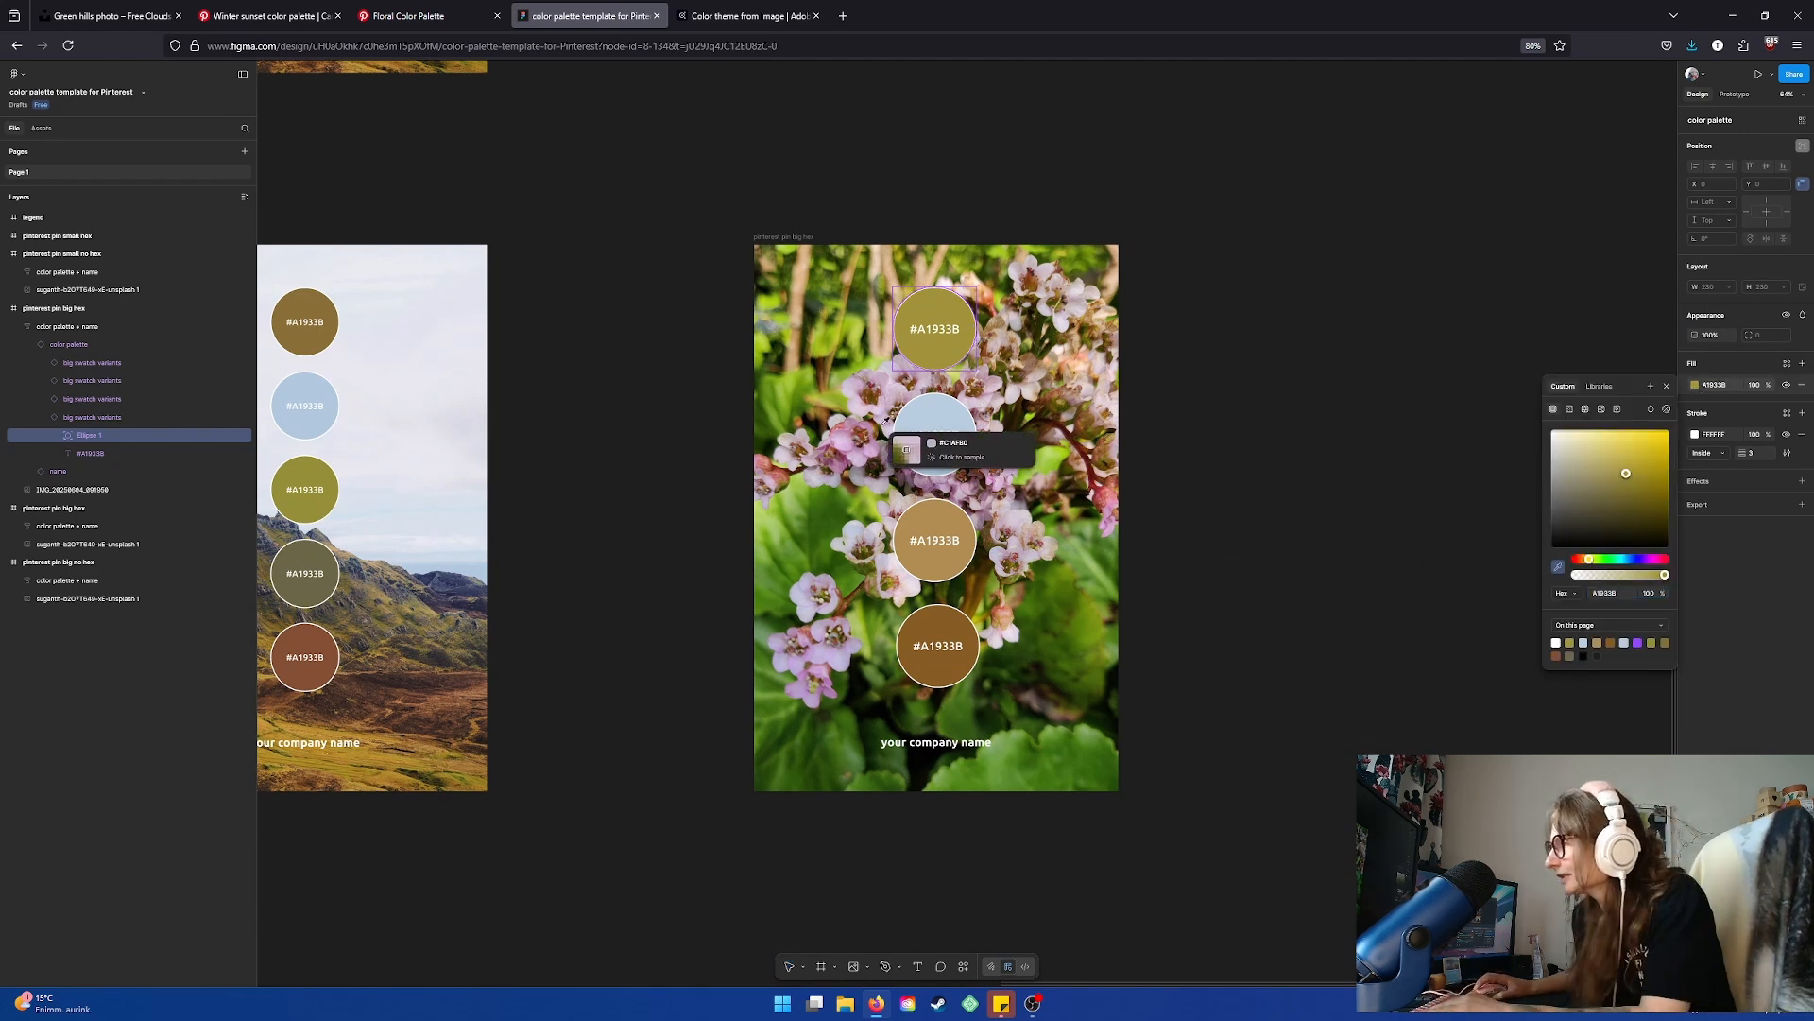
left_click(886, 451)
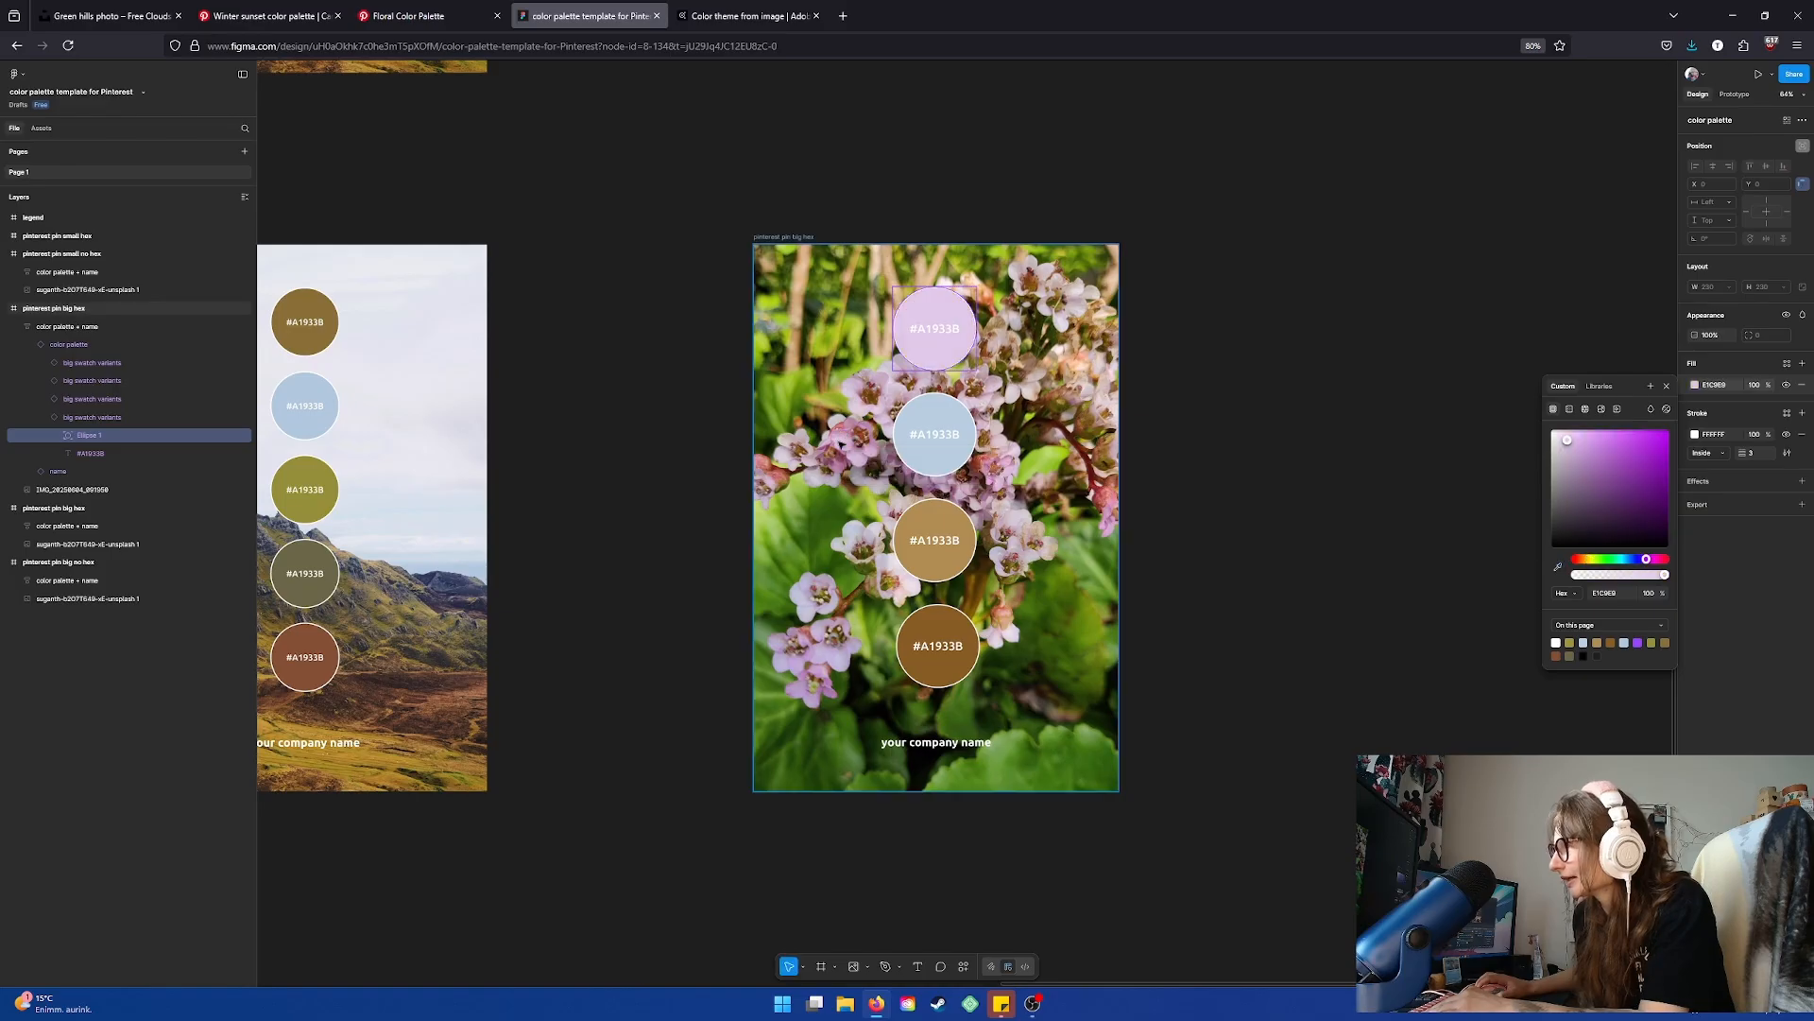
Fill the ellipse of the second swatch from the top with a dark plum sampled from the flower photo
left_click(933, 472)
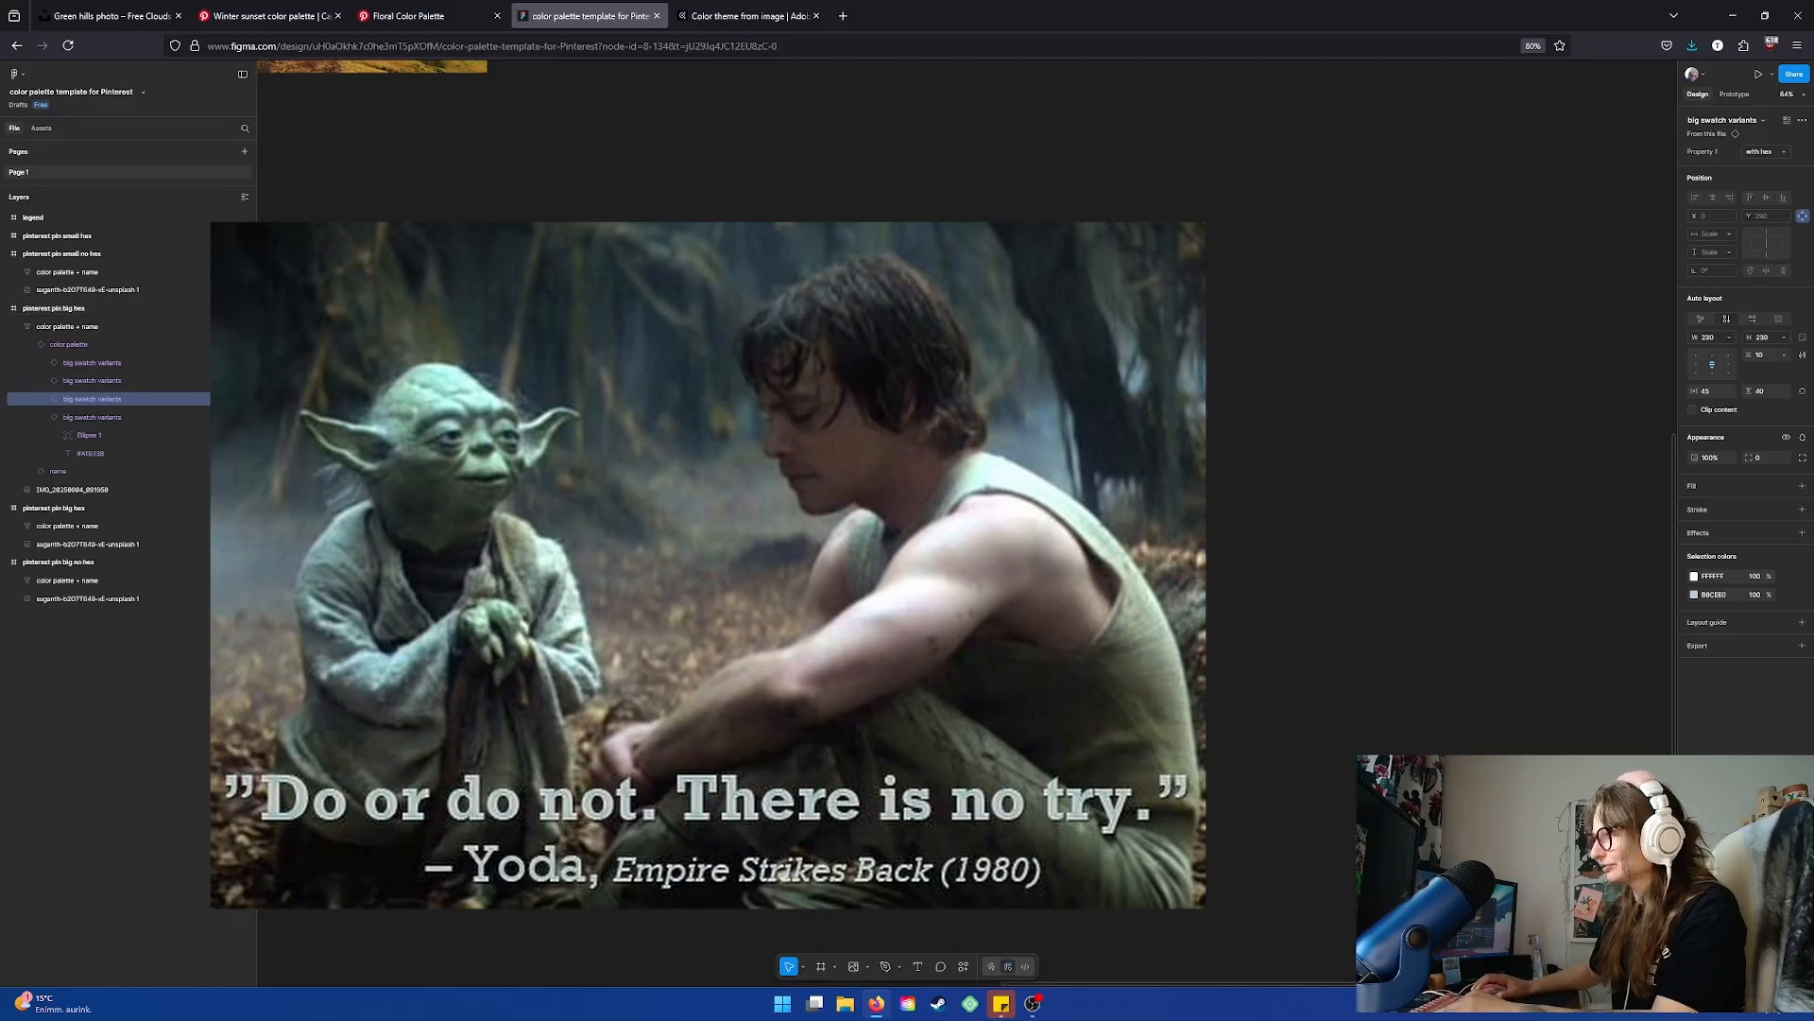
double_click(661, 586)
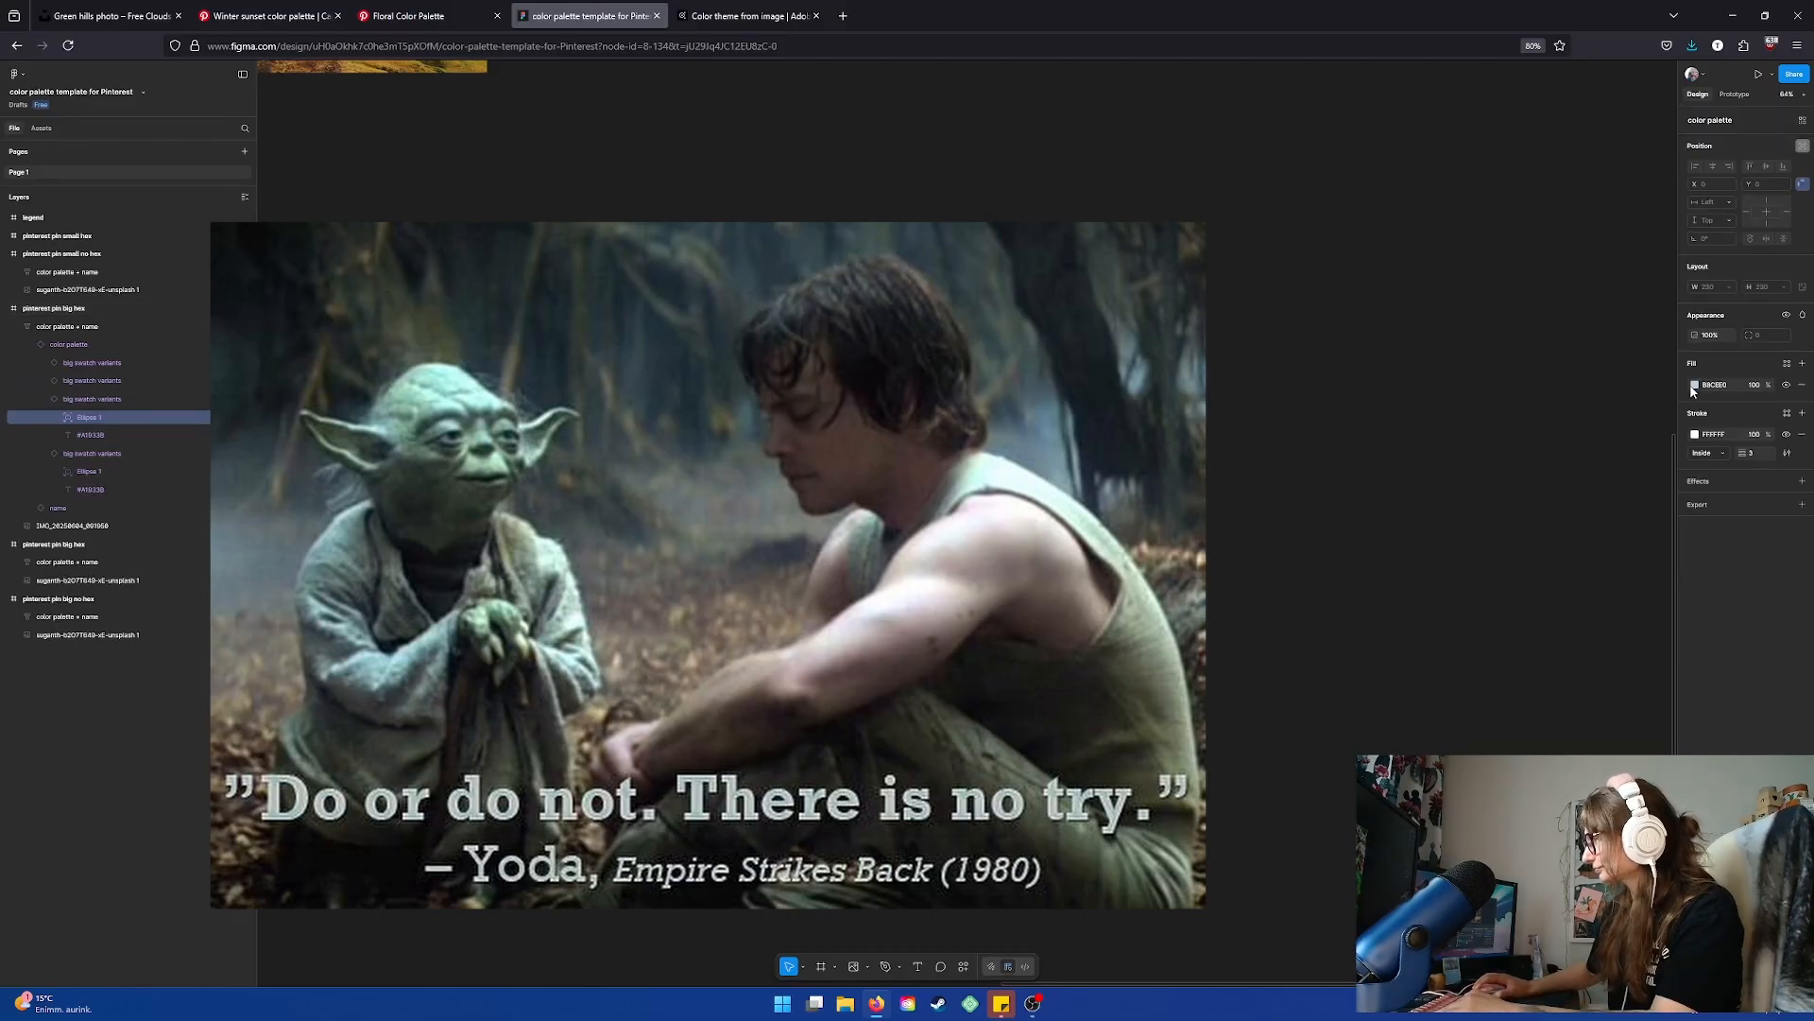
left_click(1695, 385)
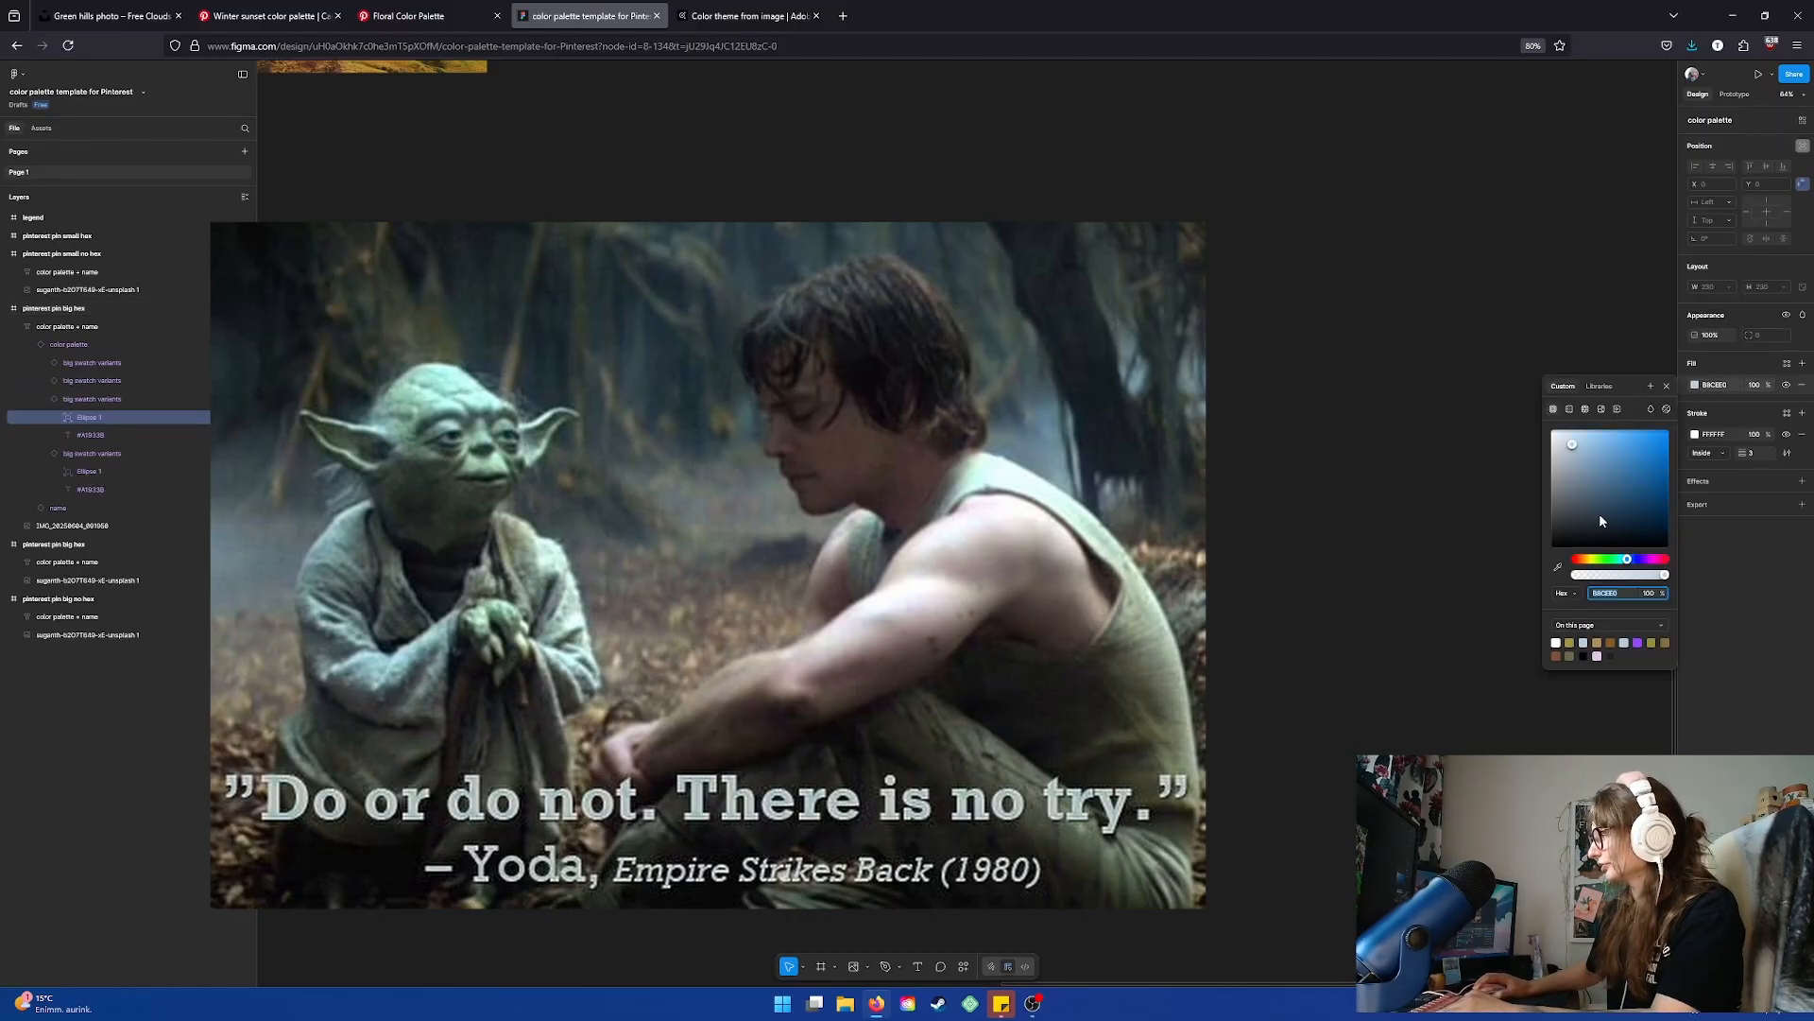
left_click(1557, 566)
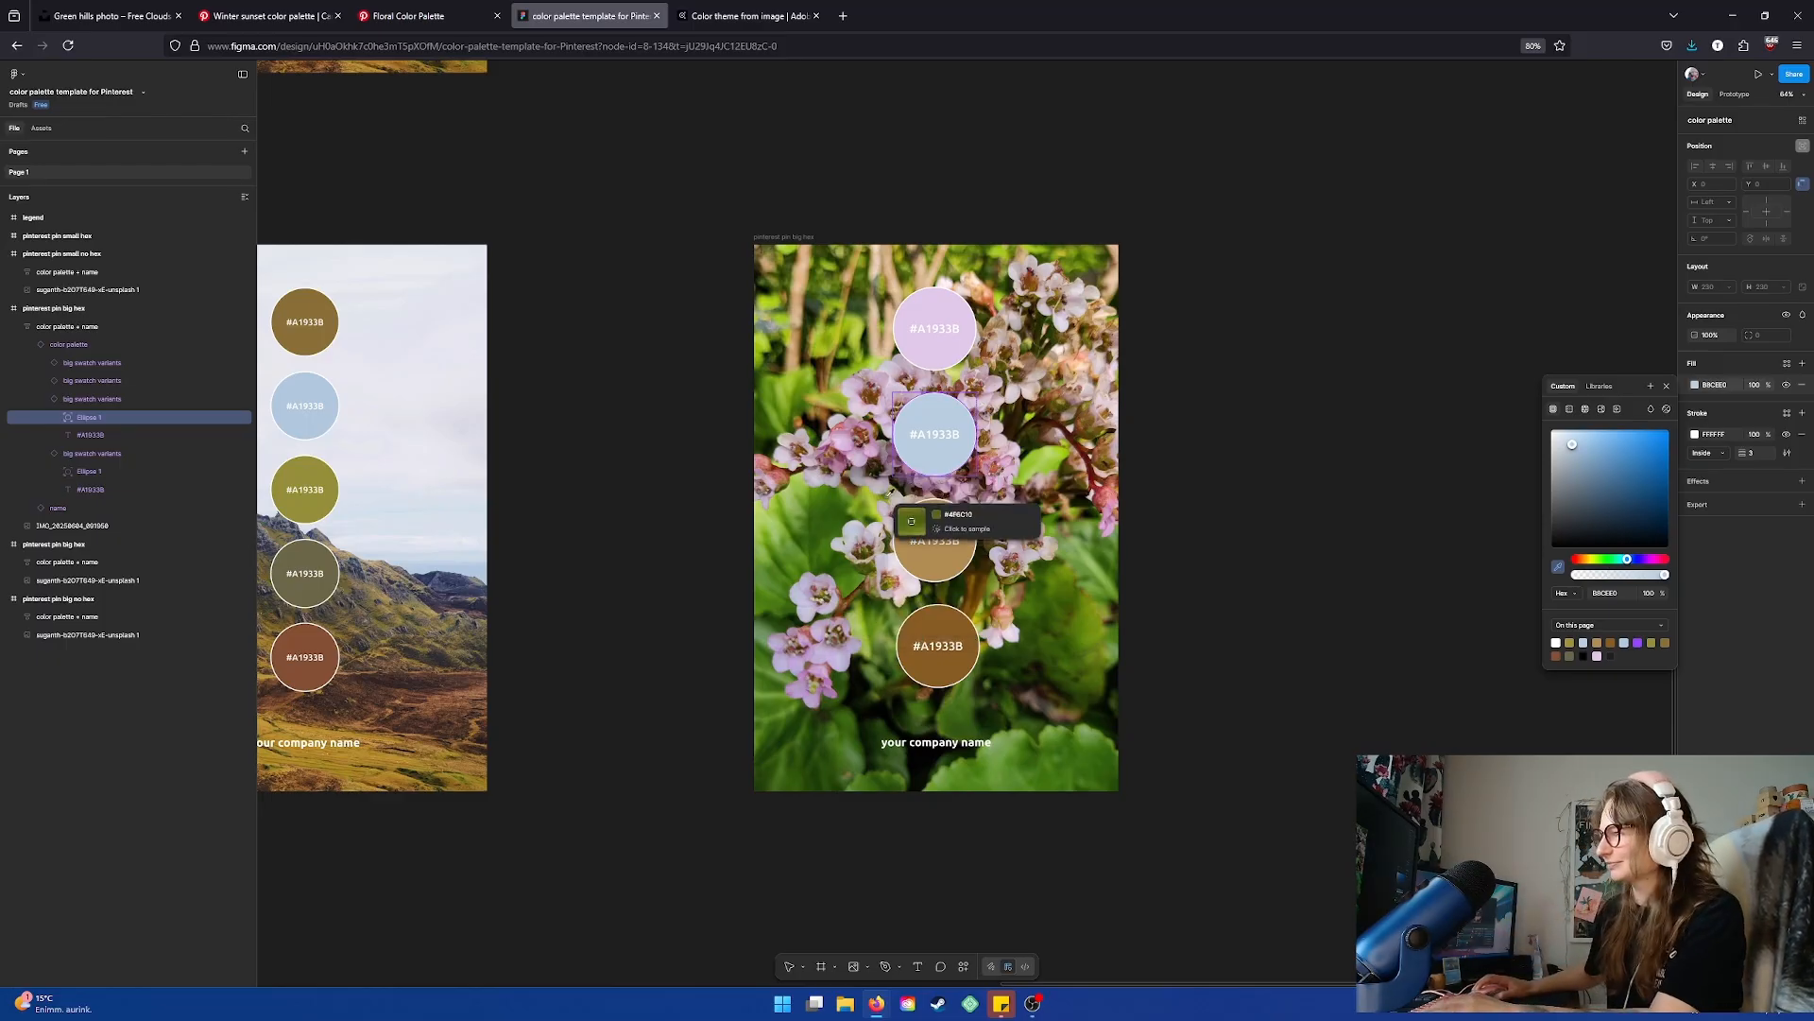
left_click(836, 457)
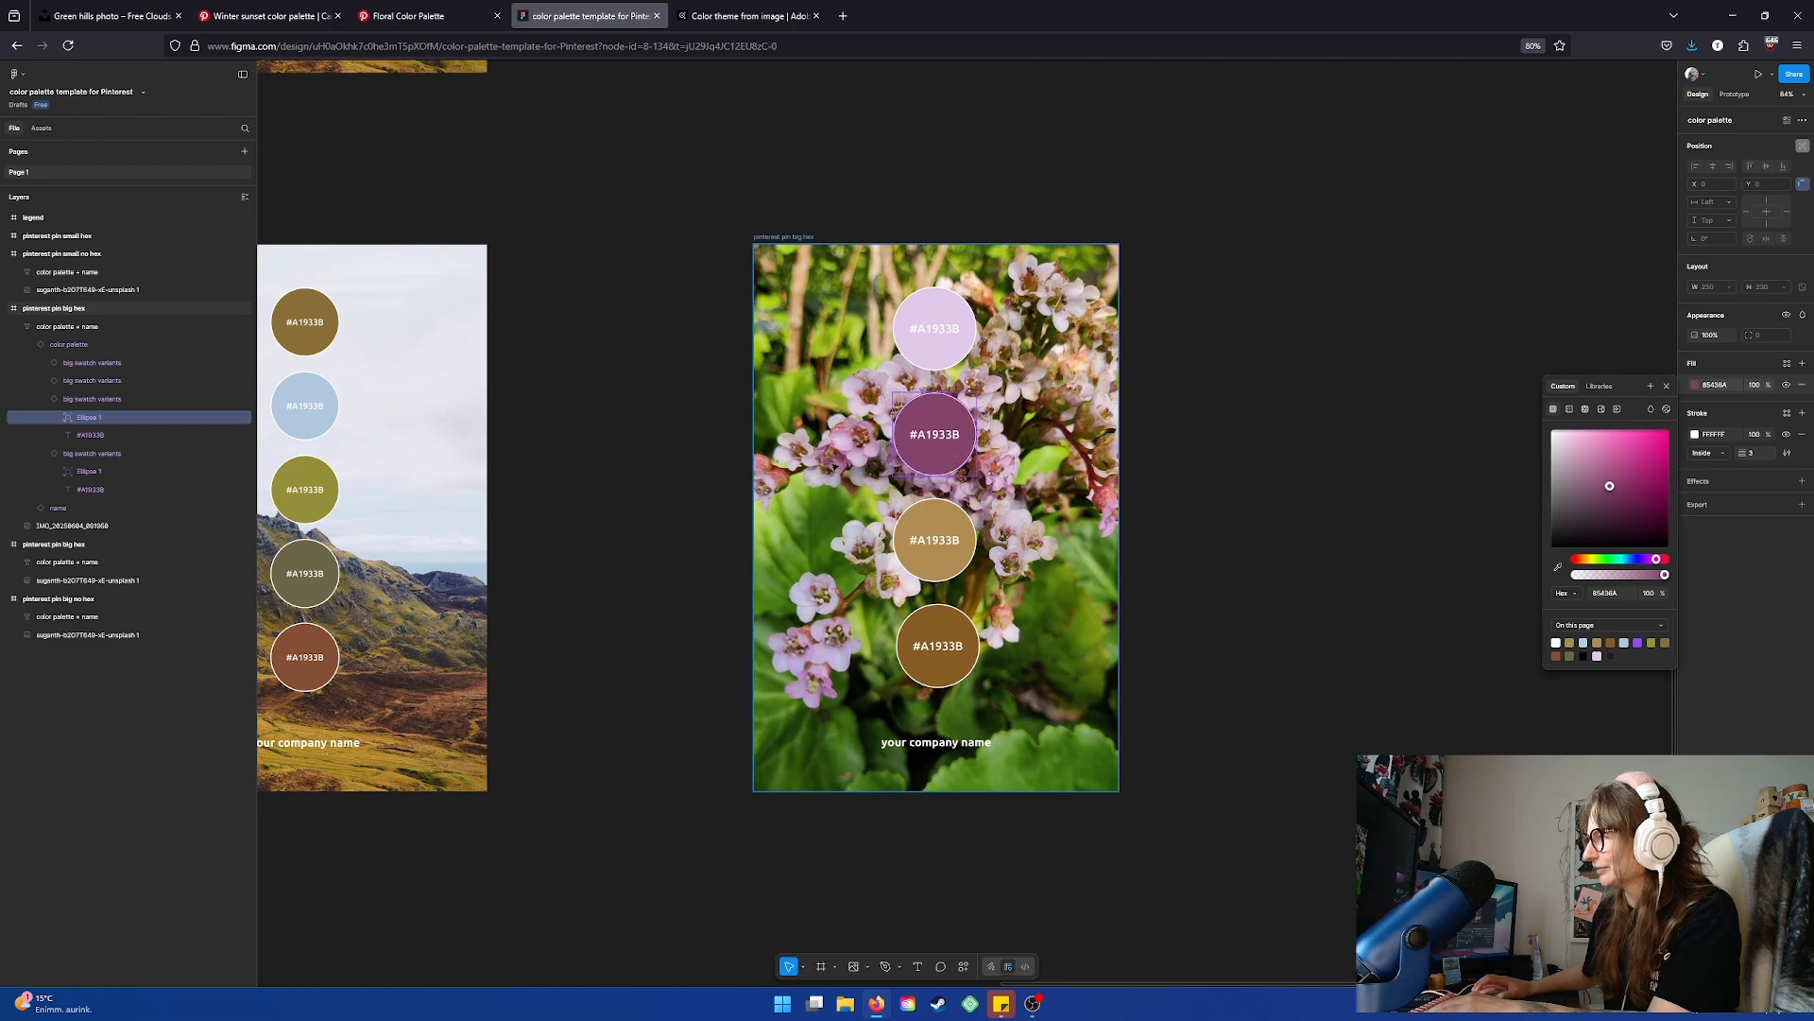
Select the color palette group and replace the third swatch's tan with a mauve pink sampled from the flower photo
left_click(956, 540)
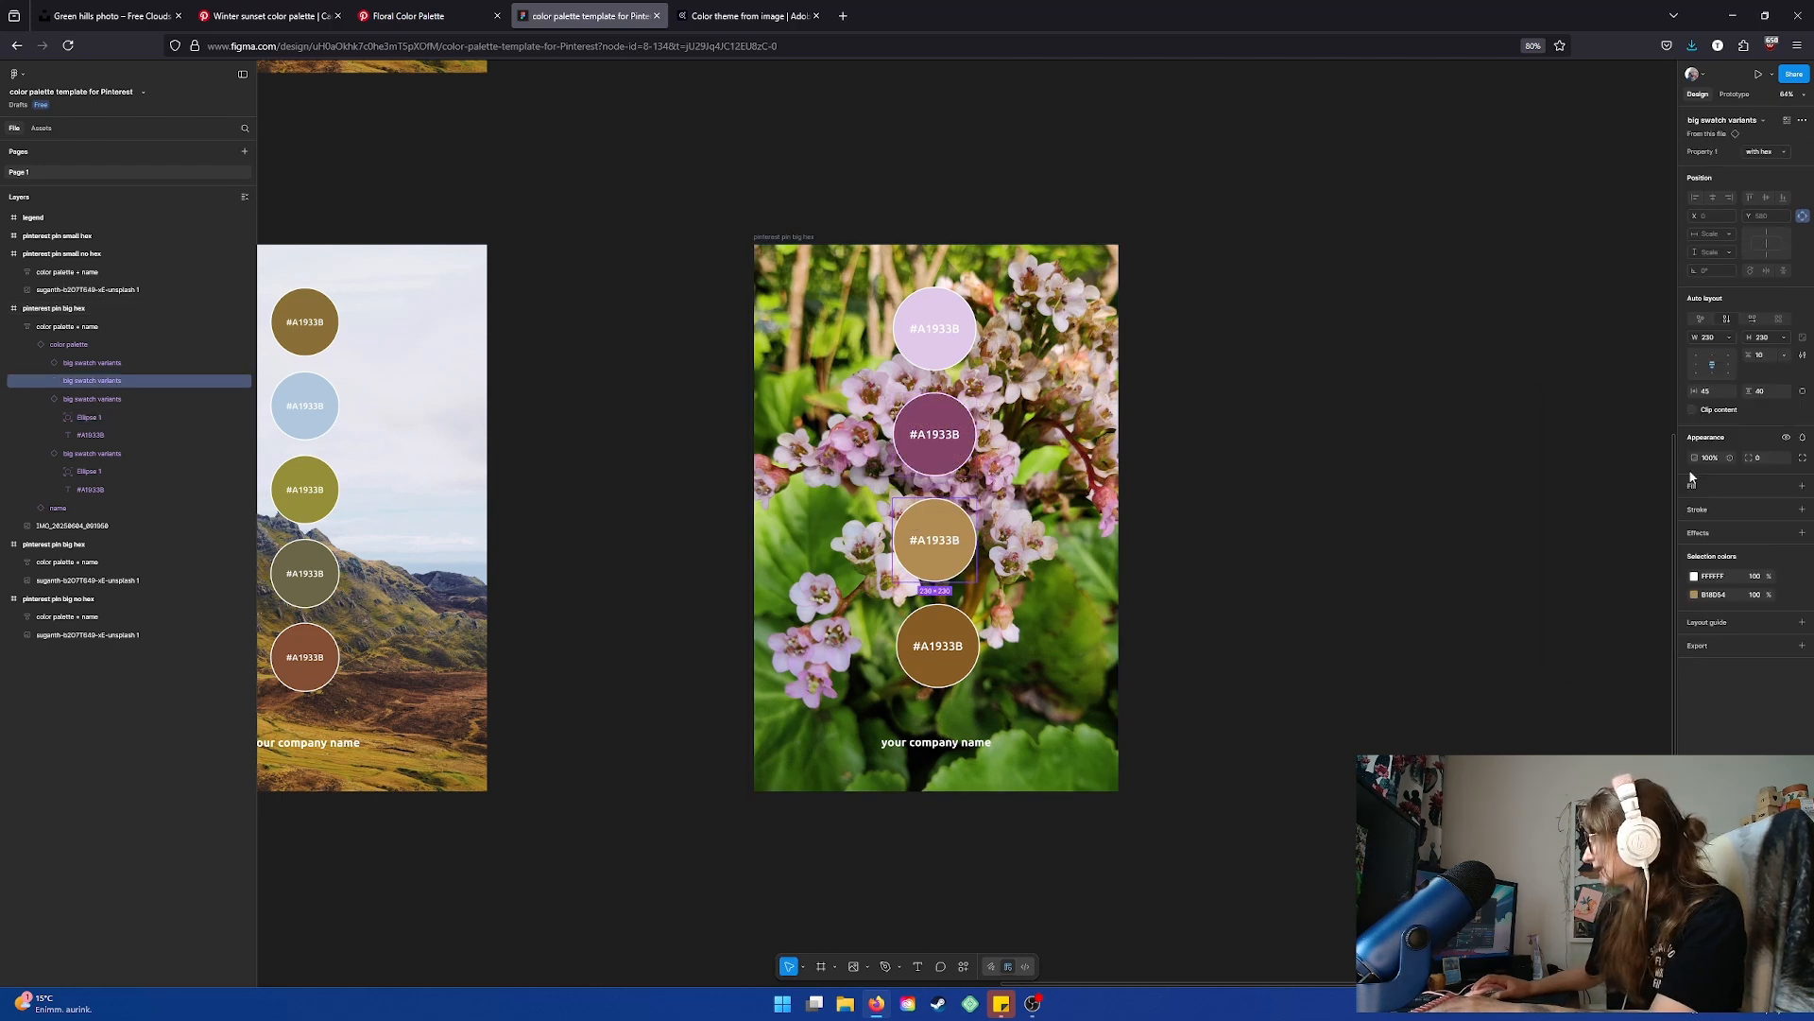
left_click(1255, 560)
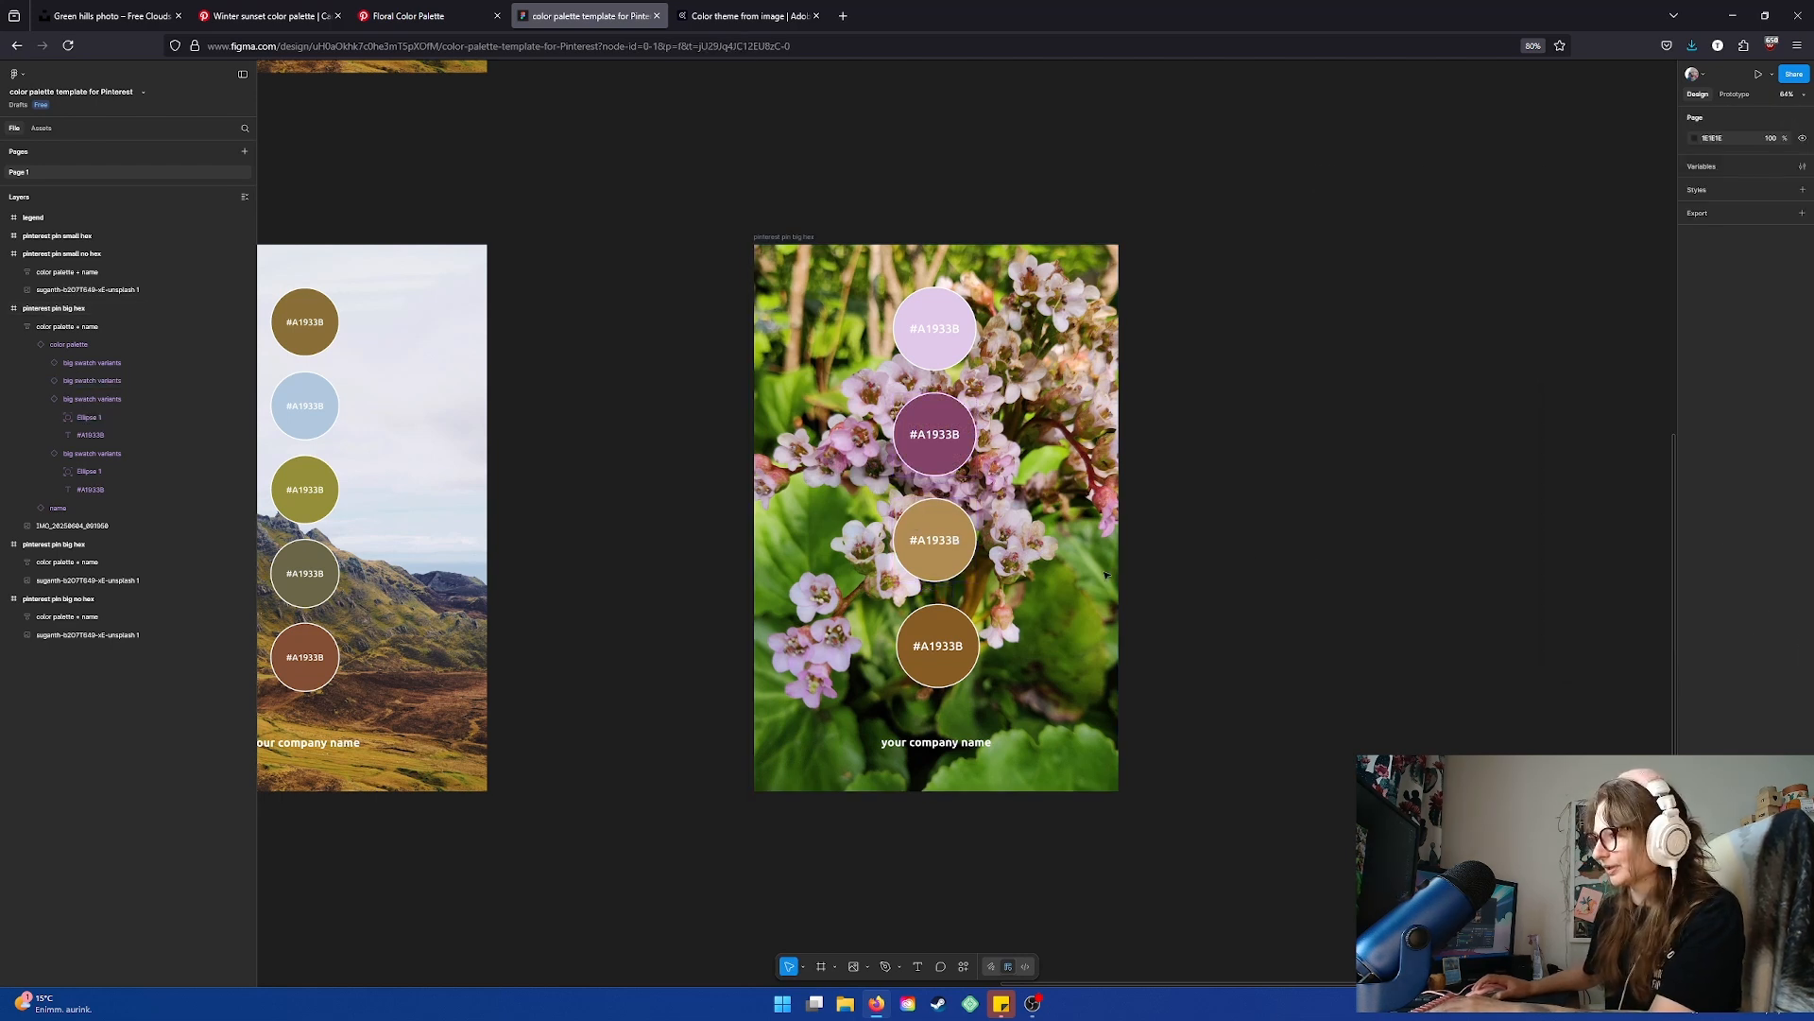
double_click(937, 567)
left_click(1225, 492)
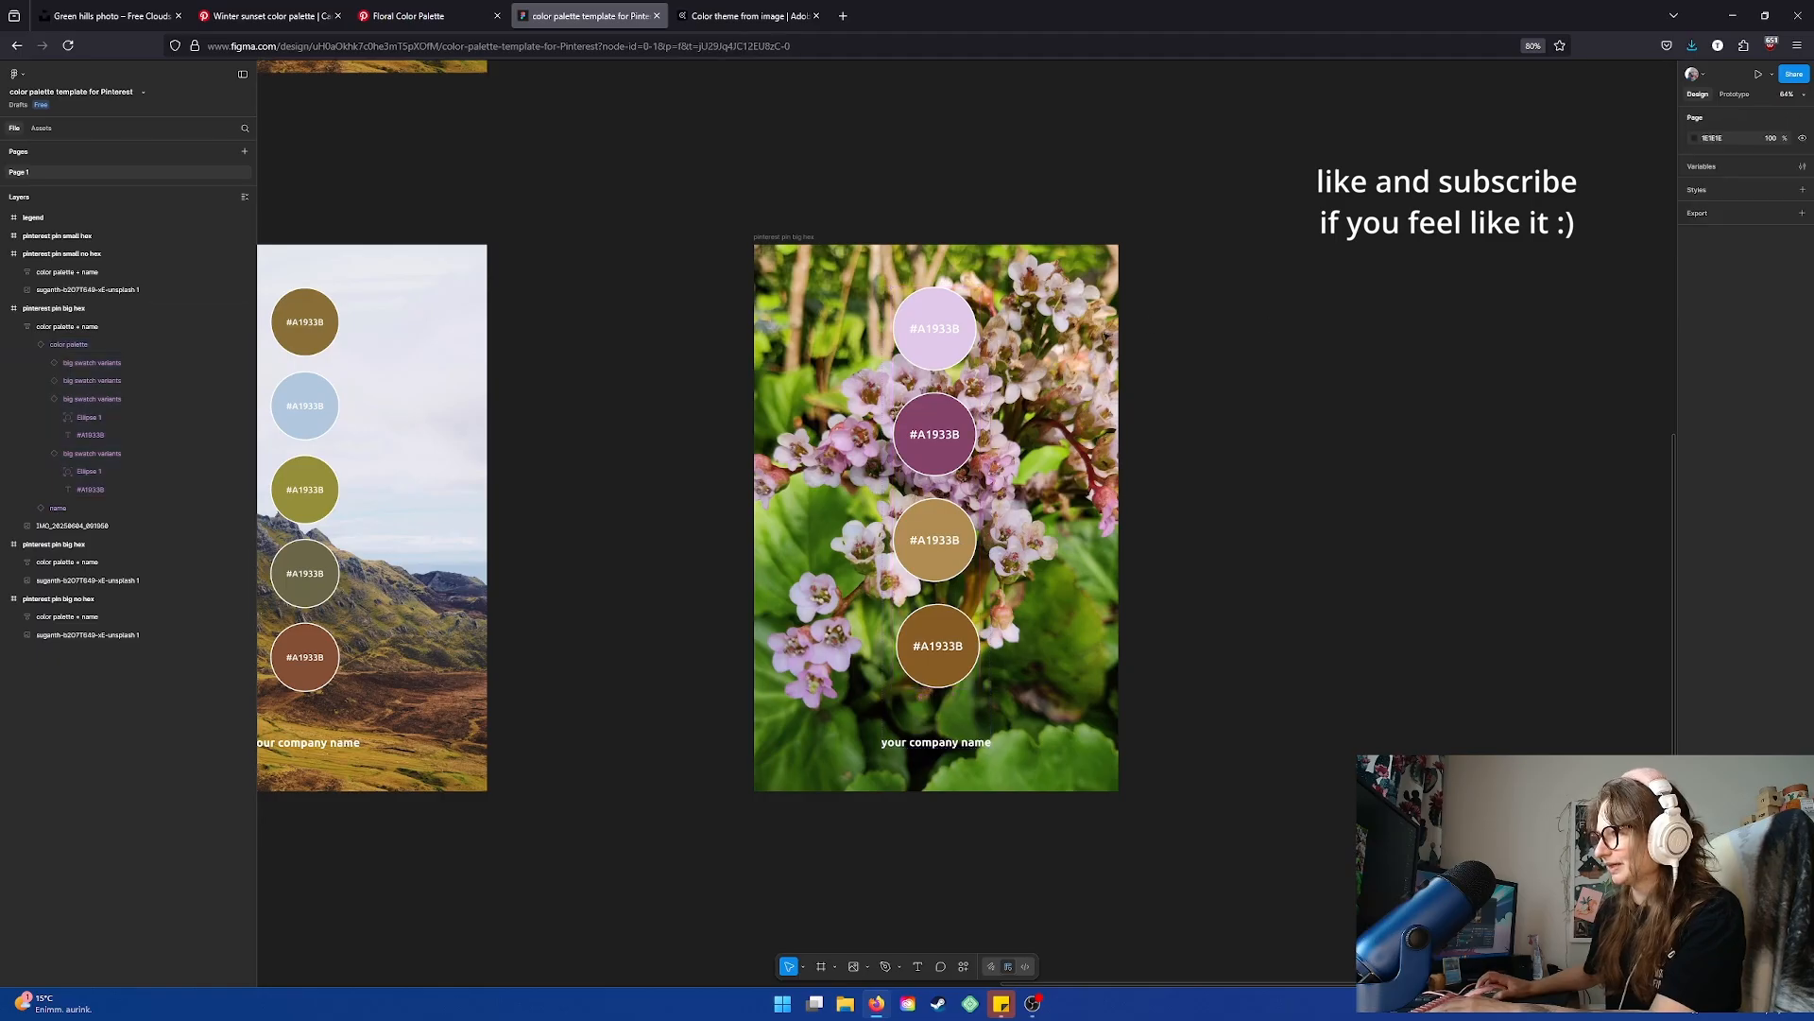
double_click(935, 326)
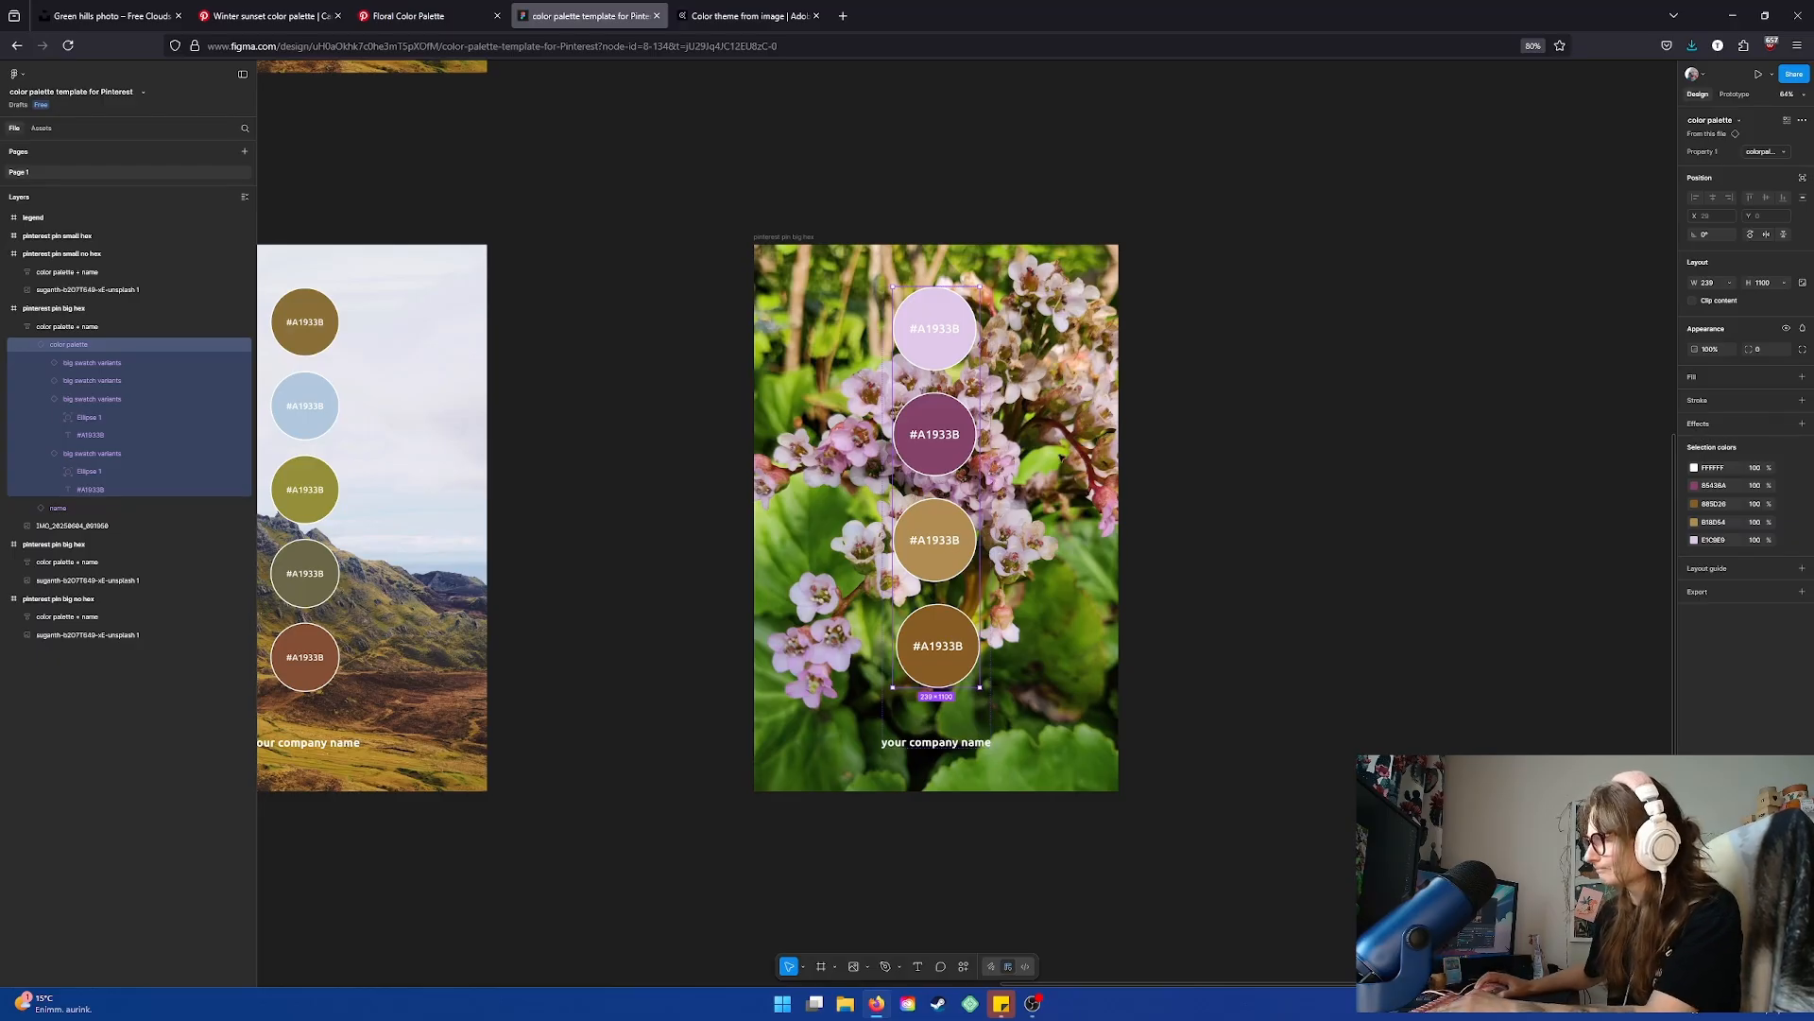
left_click(1695, 522)
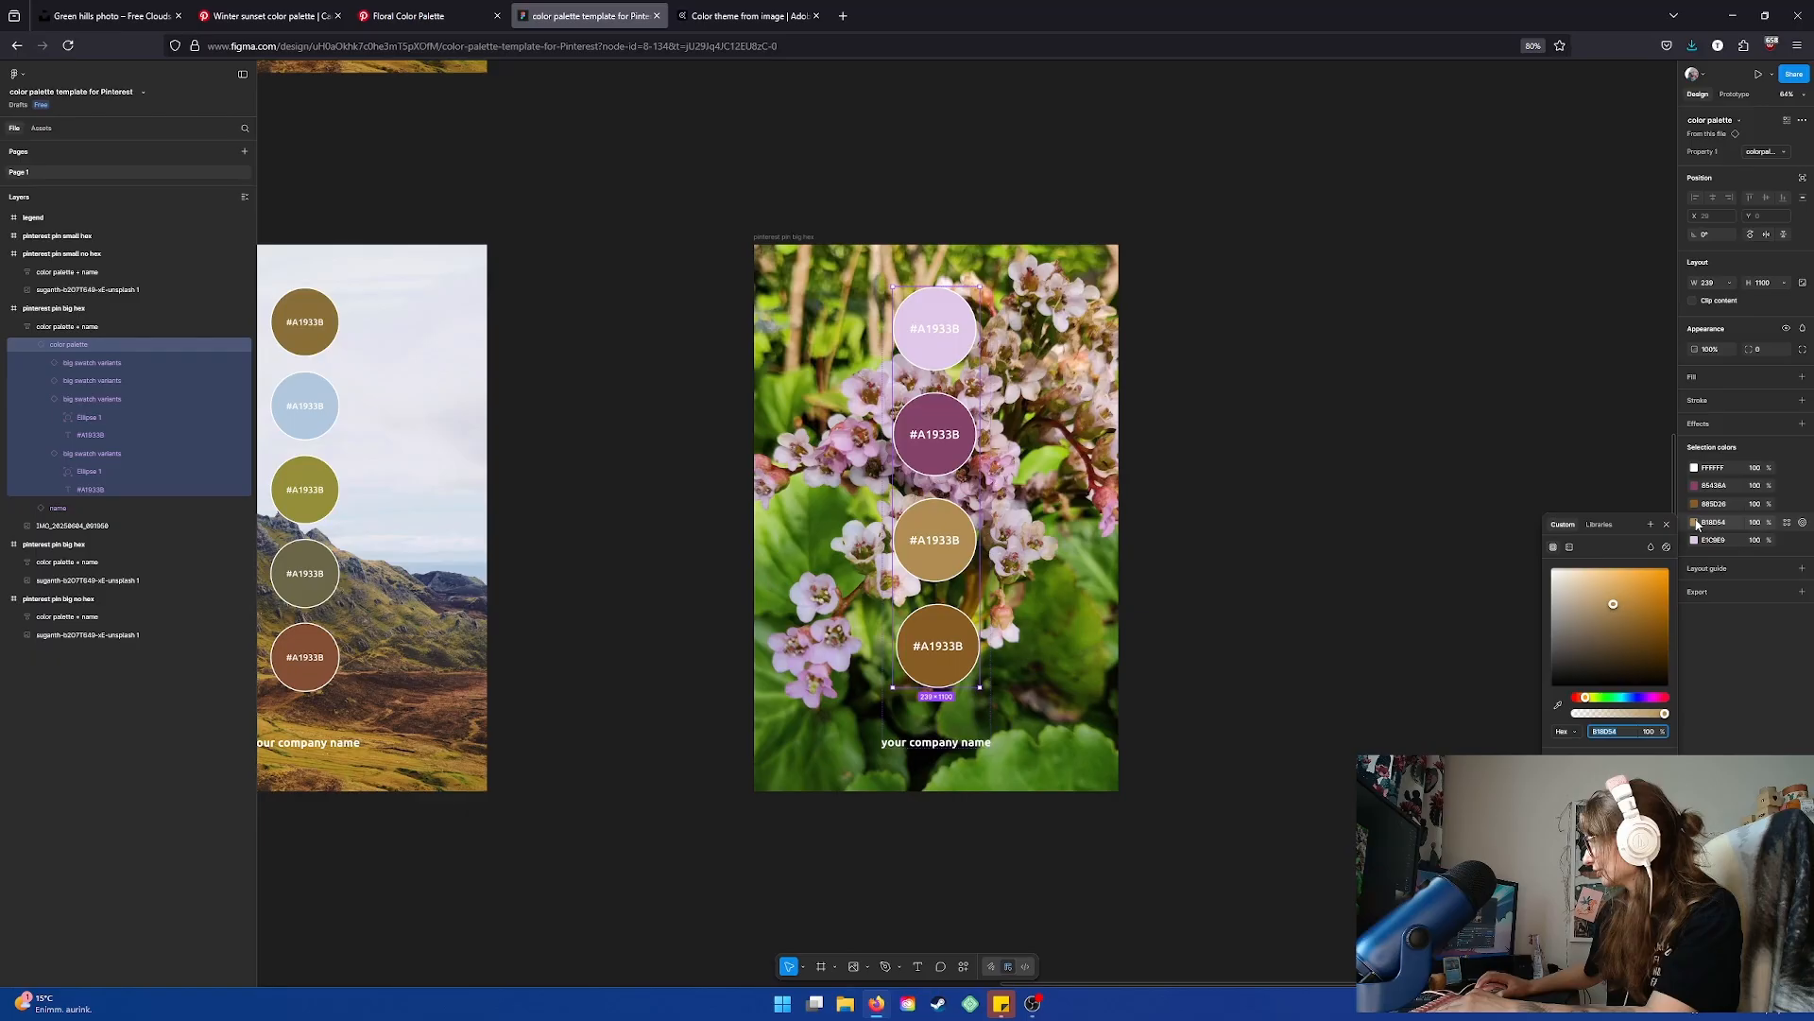
left_click(1556, 708)
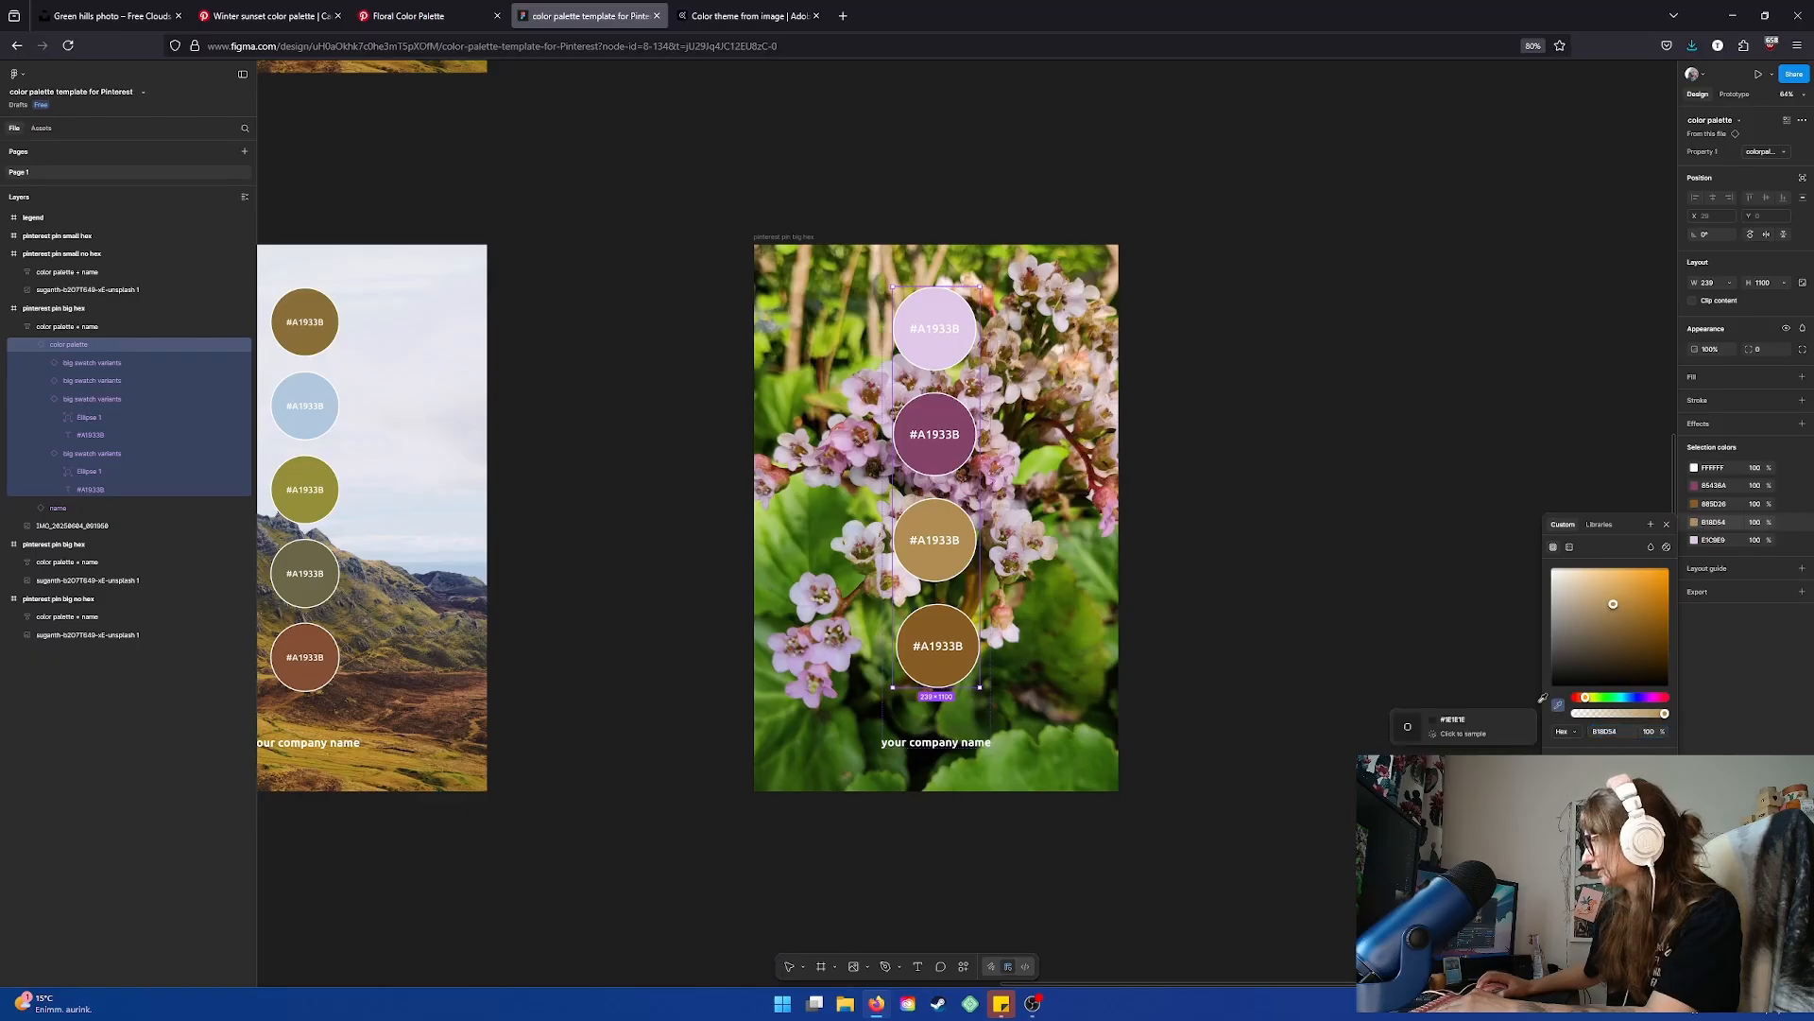
left_click(1111, 520)
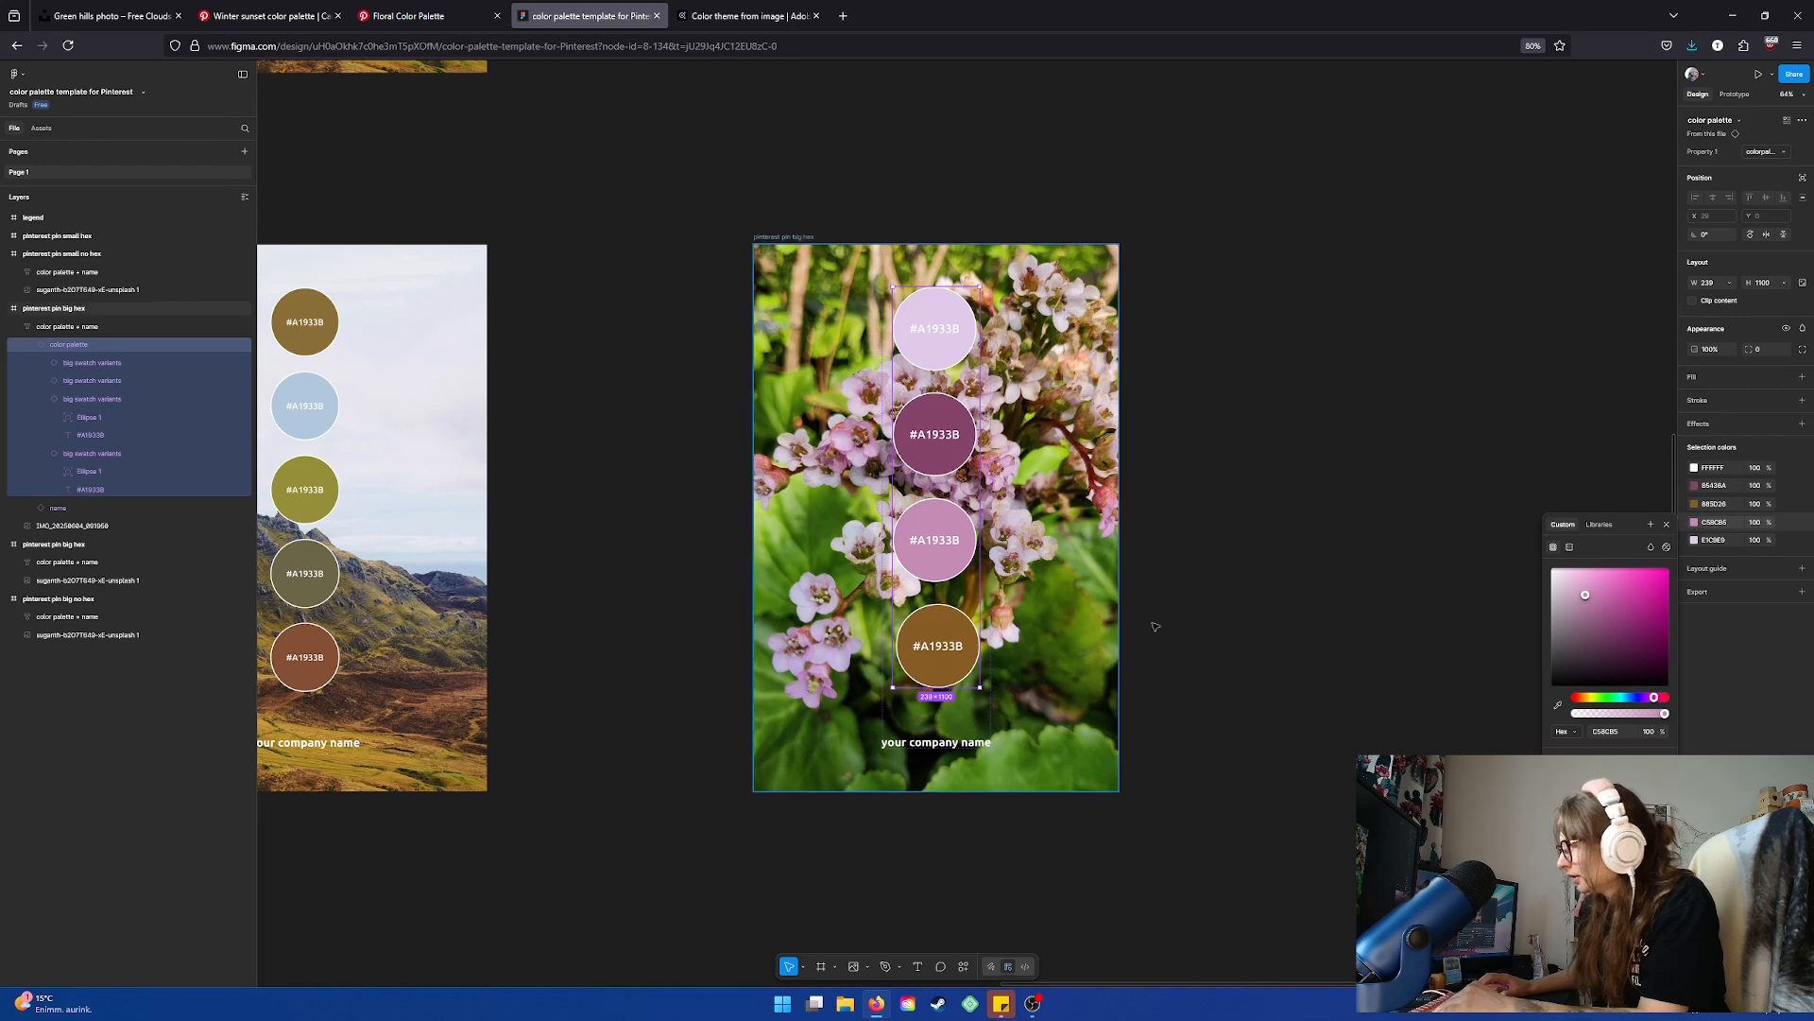
Replace the lowest swatch's brown with a lilac sampled from the flower photo, and resample it as a rose red
left_click(1693, 503)
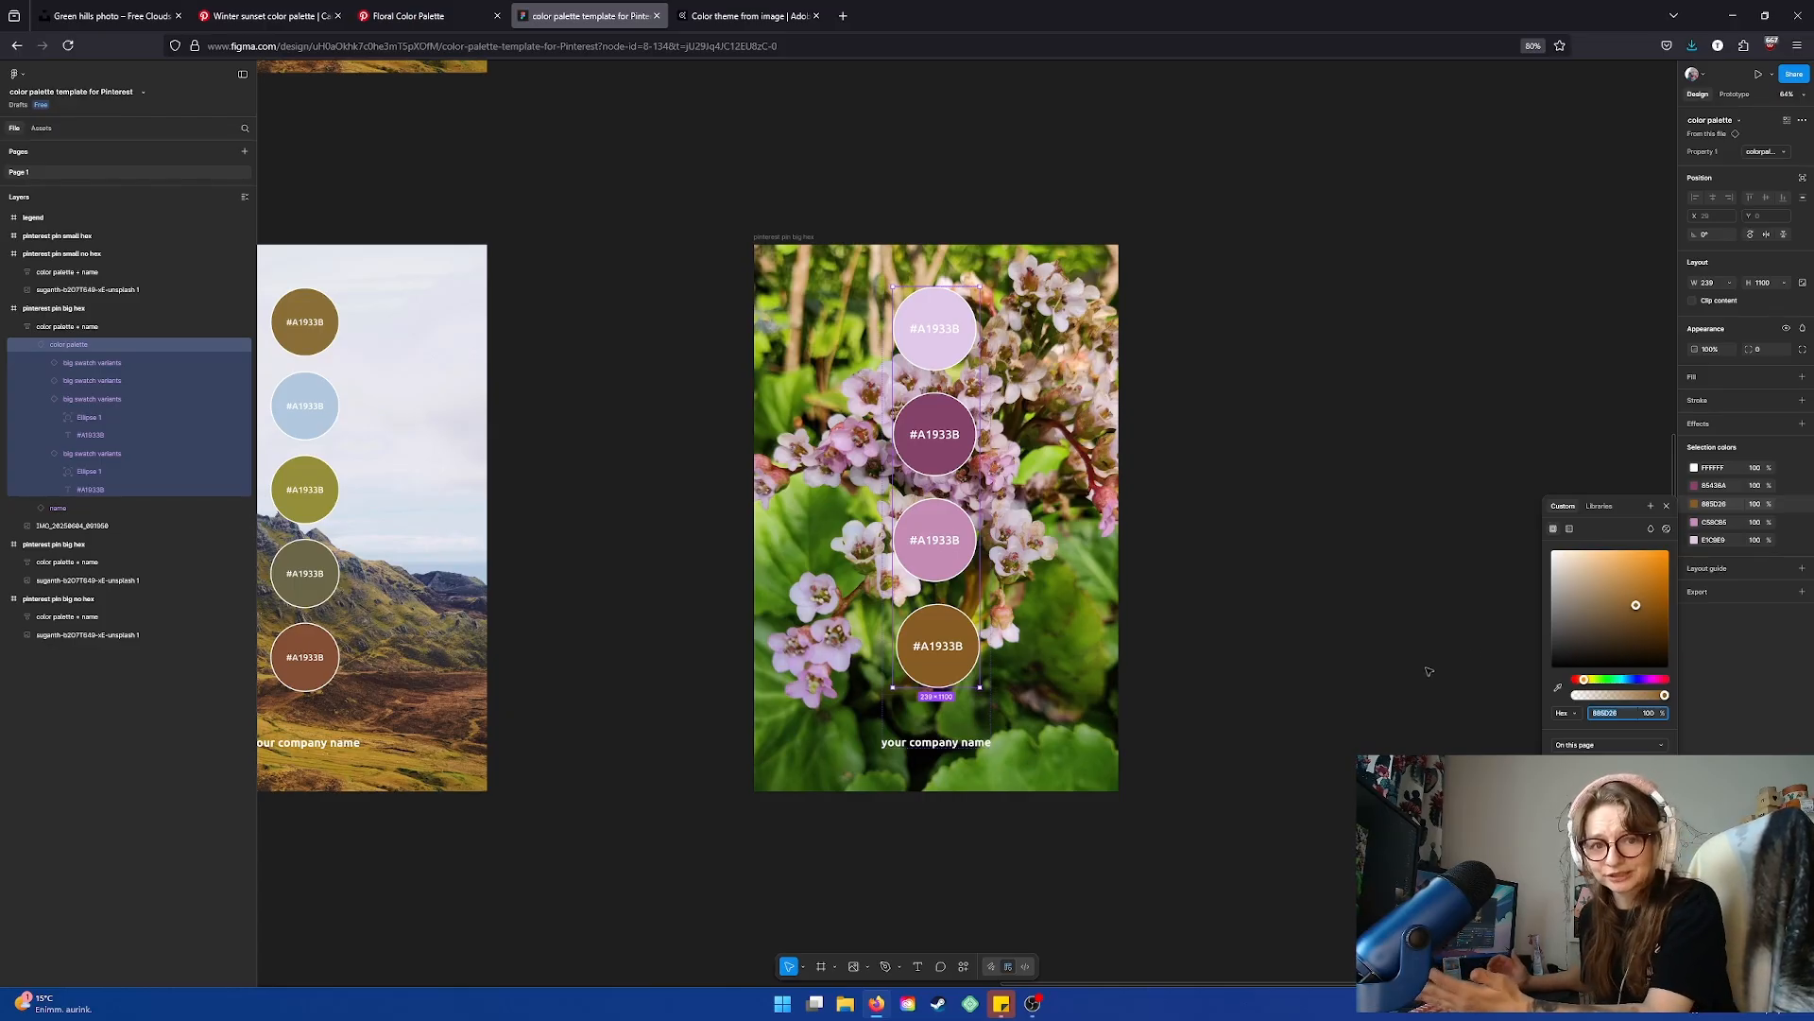
left_click(1560, 689)
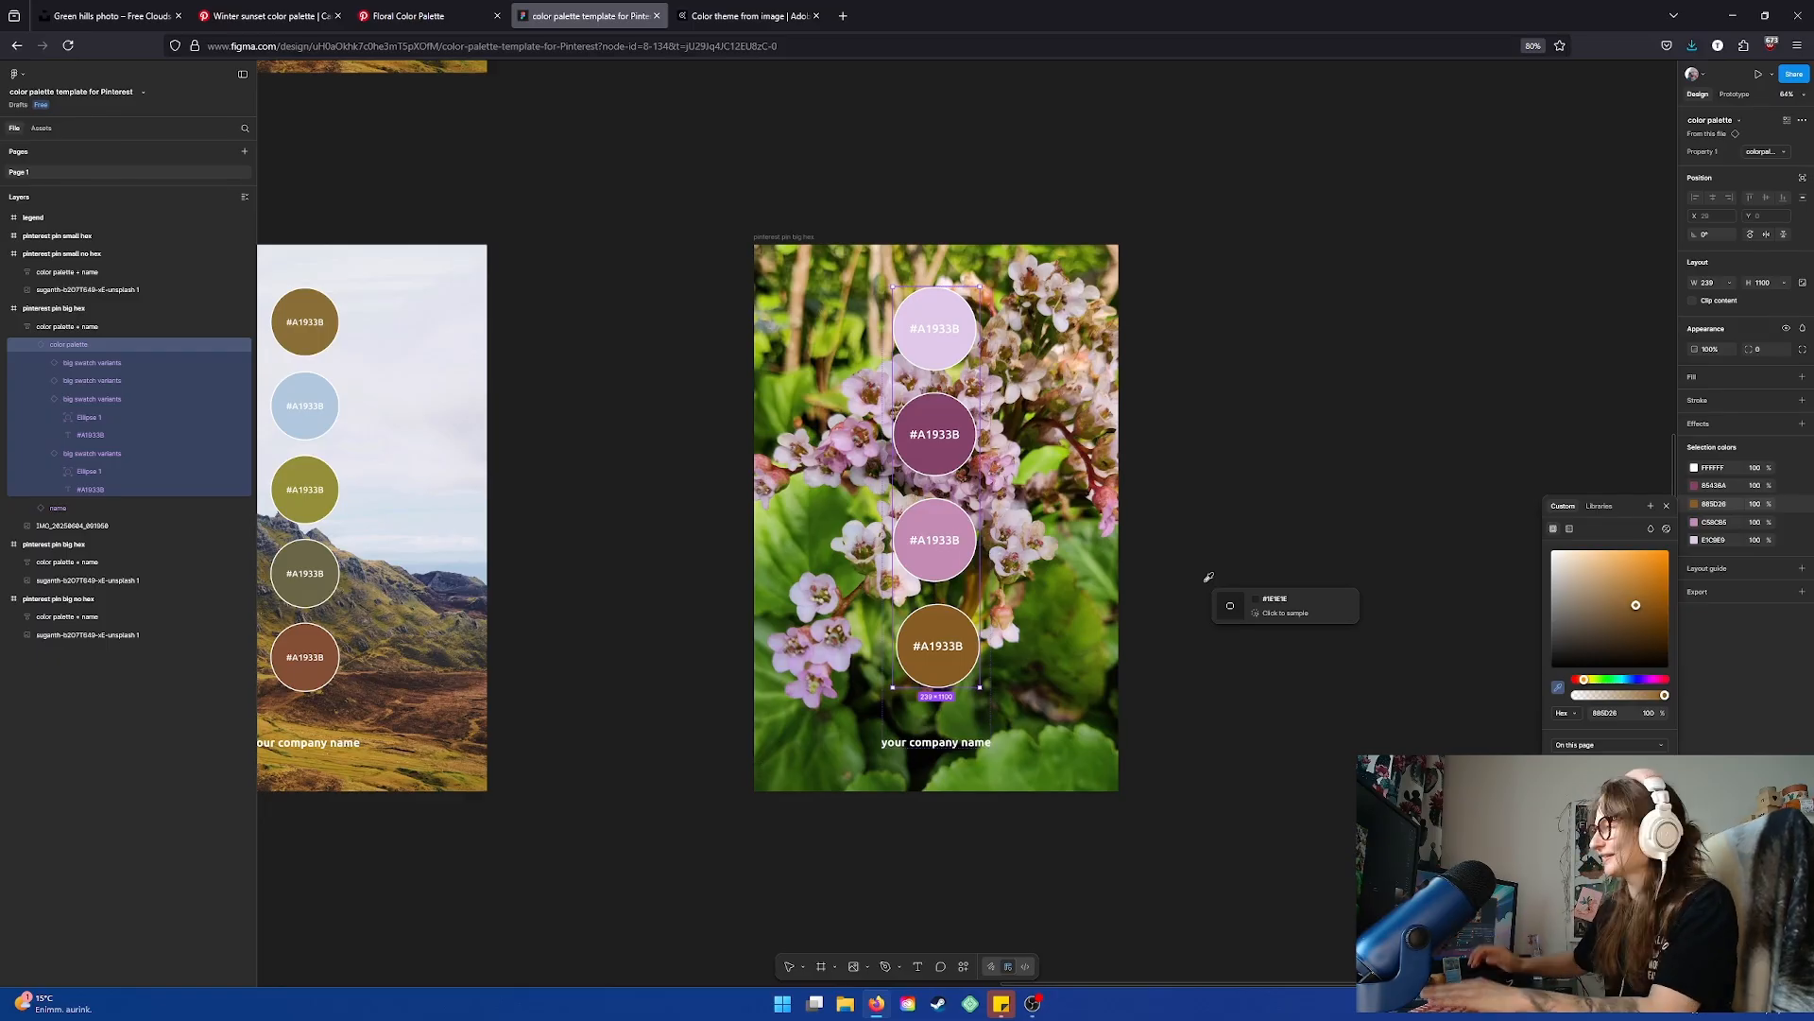
left_click(824, 669)
left_click(824, 670)
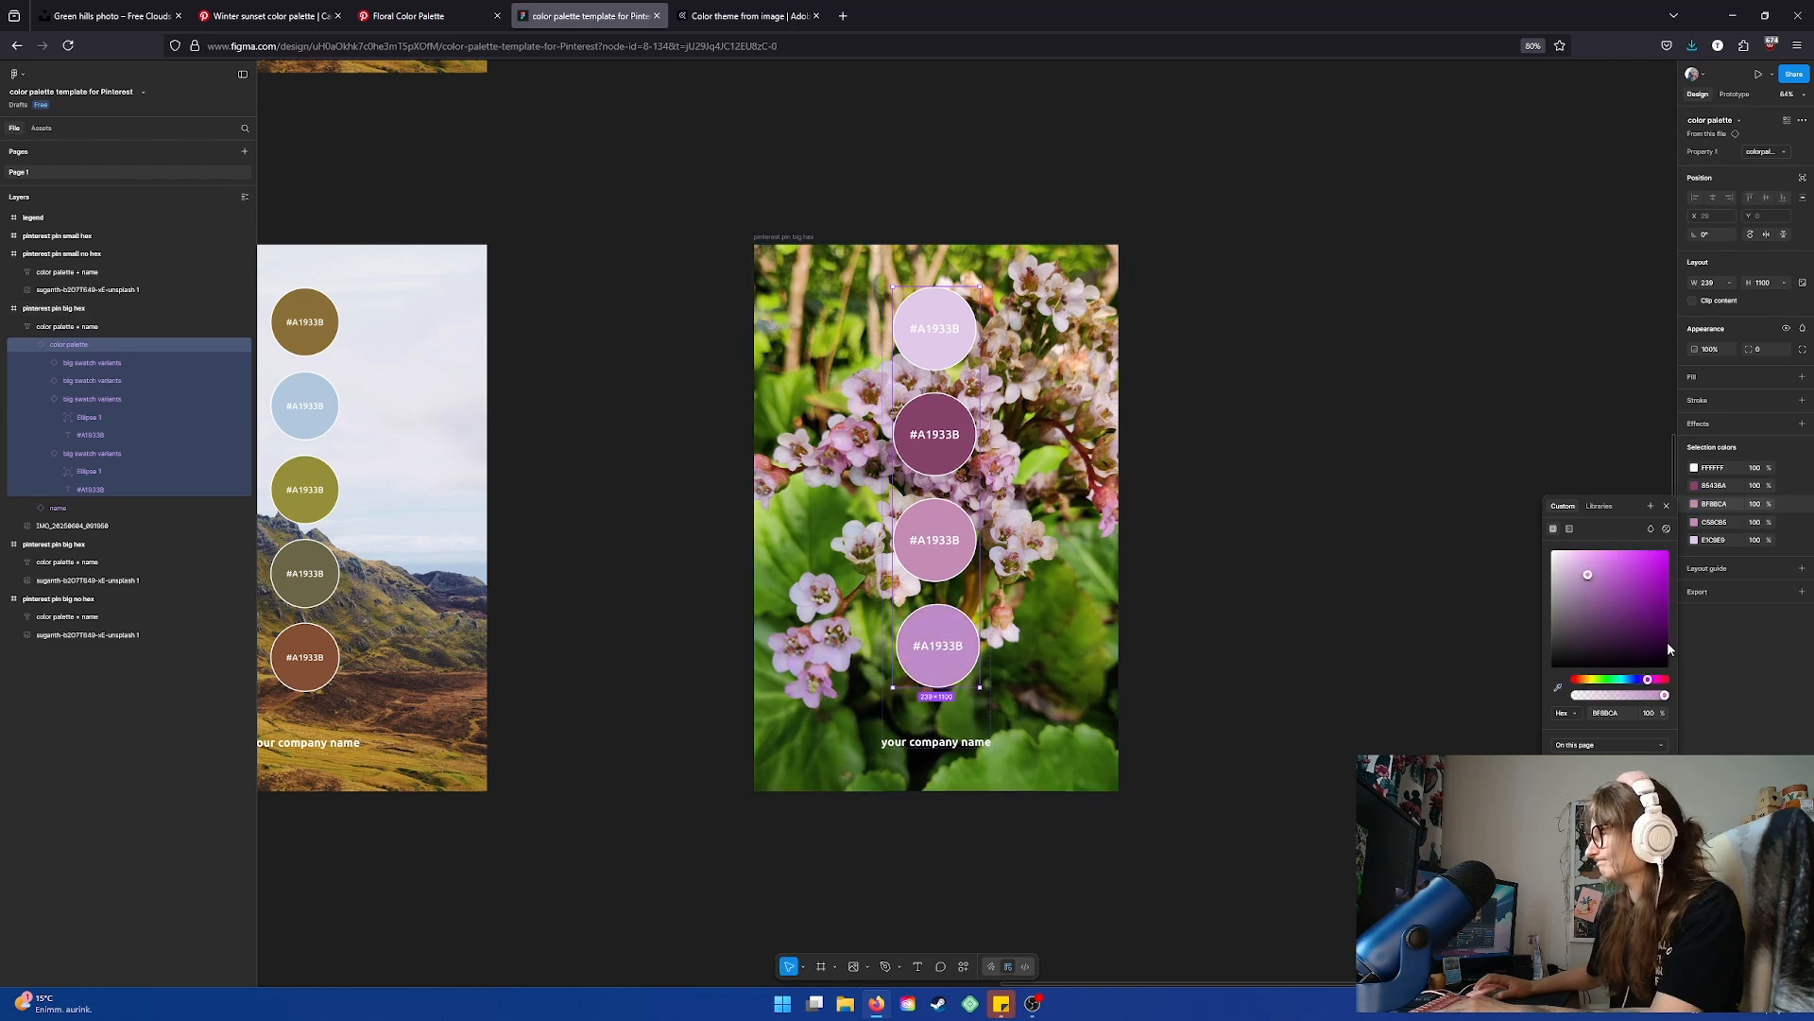
left_click(1558, 689)
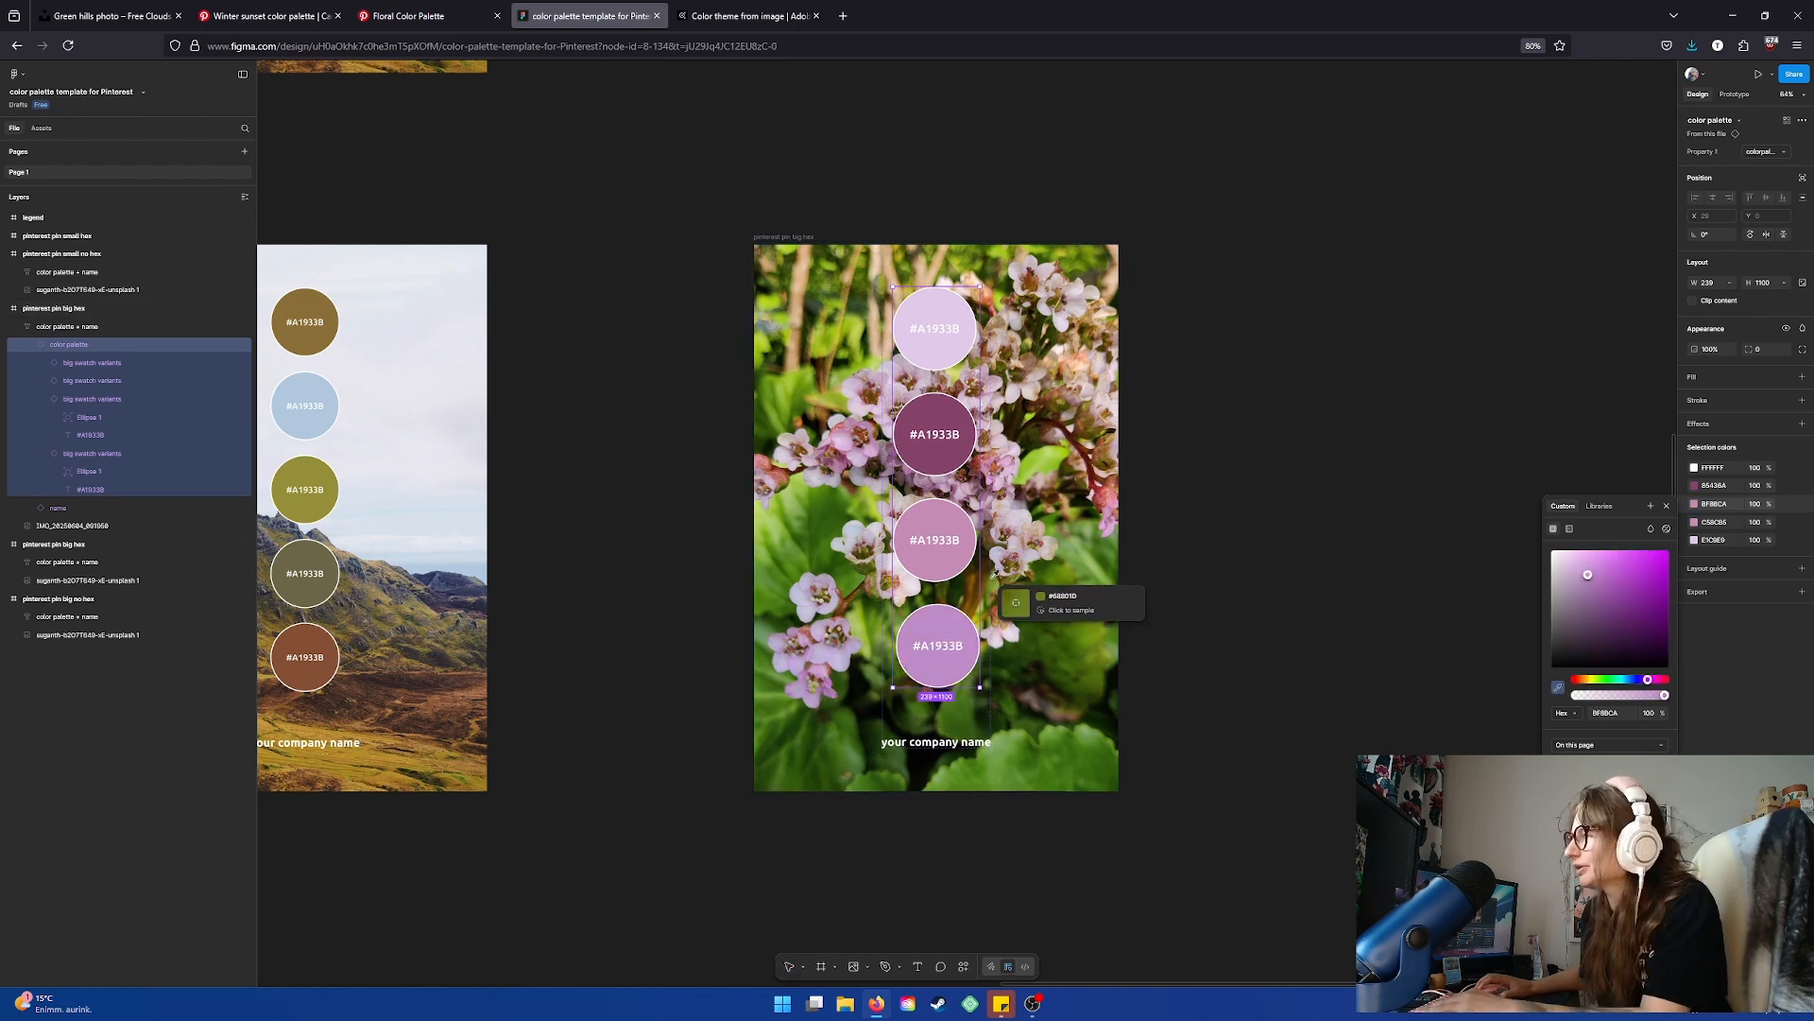
left_click(777, 474)
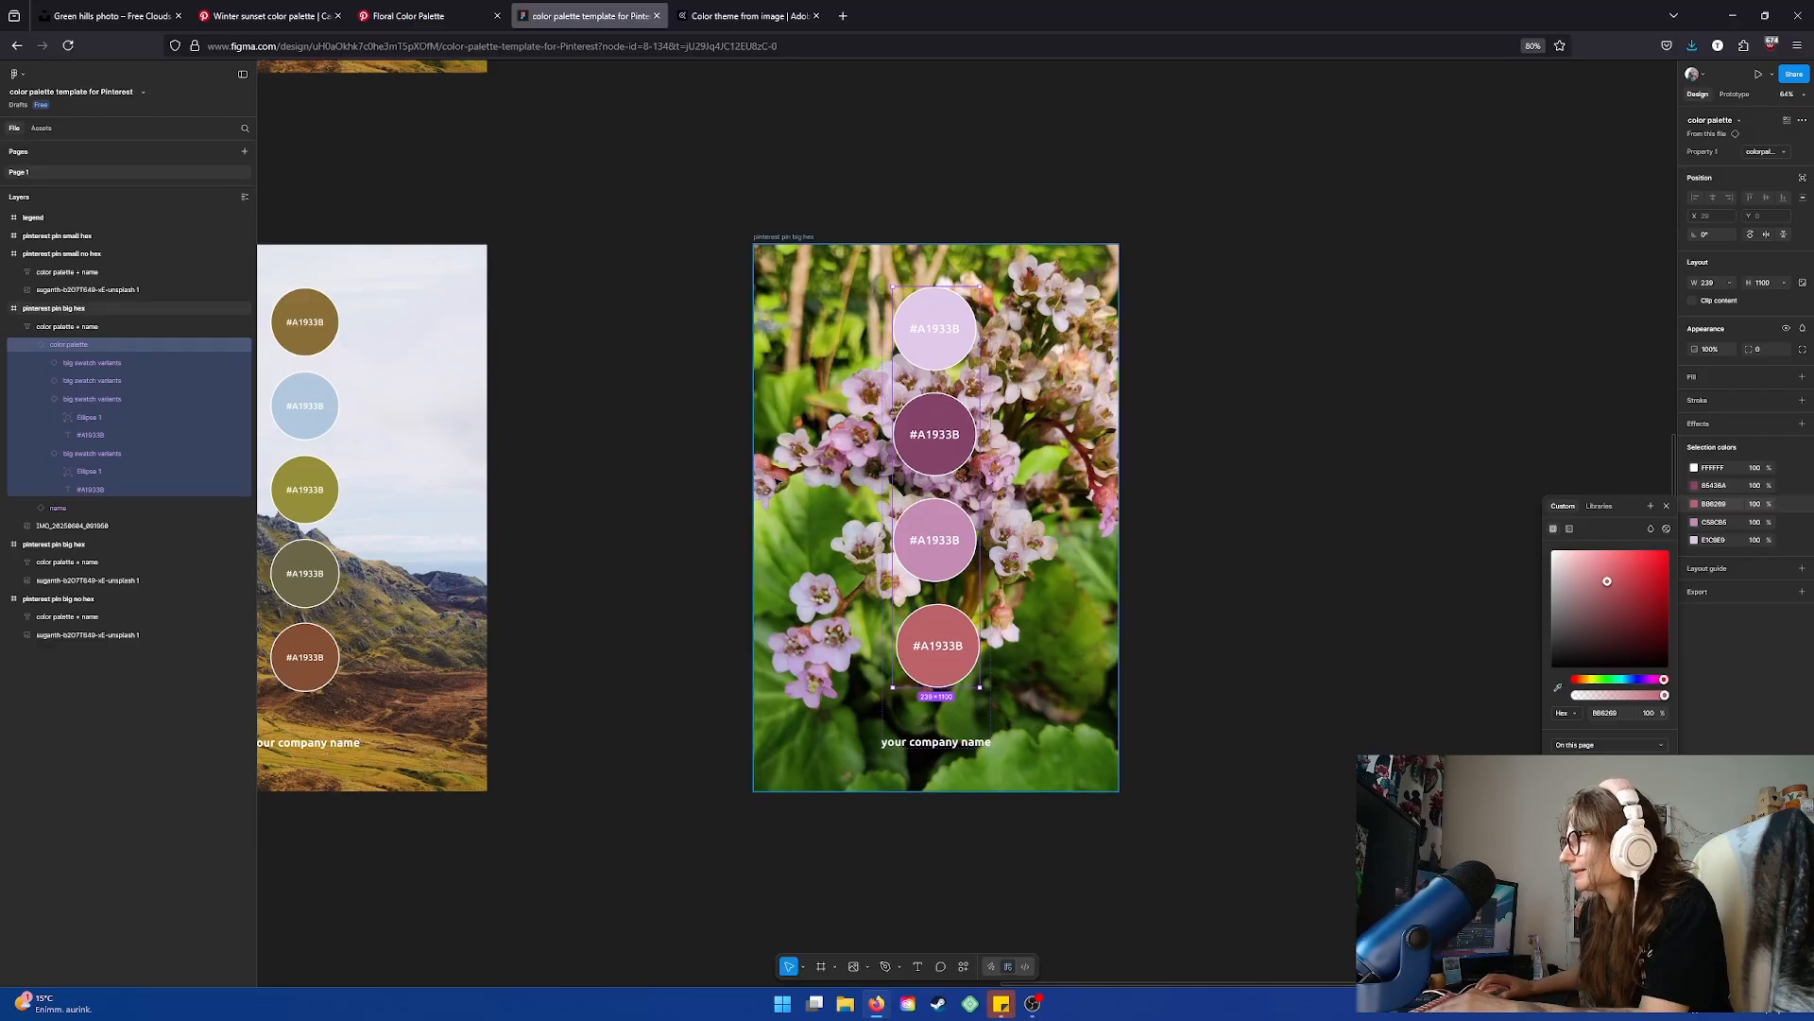
Select the topmost lavender swatch within the color palette group and copy its fill hex code
double_click(957, 353)
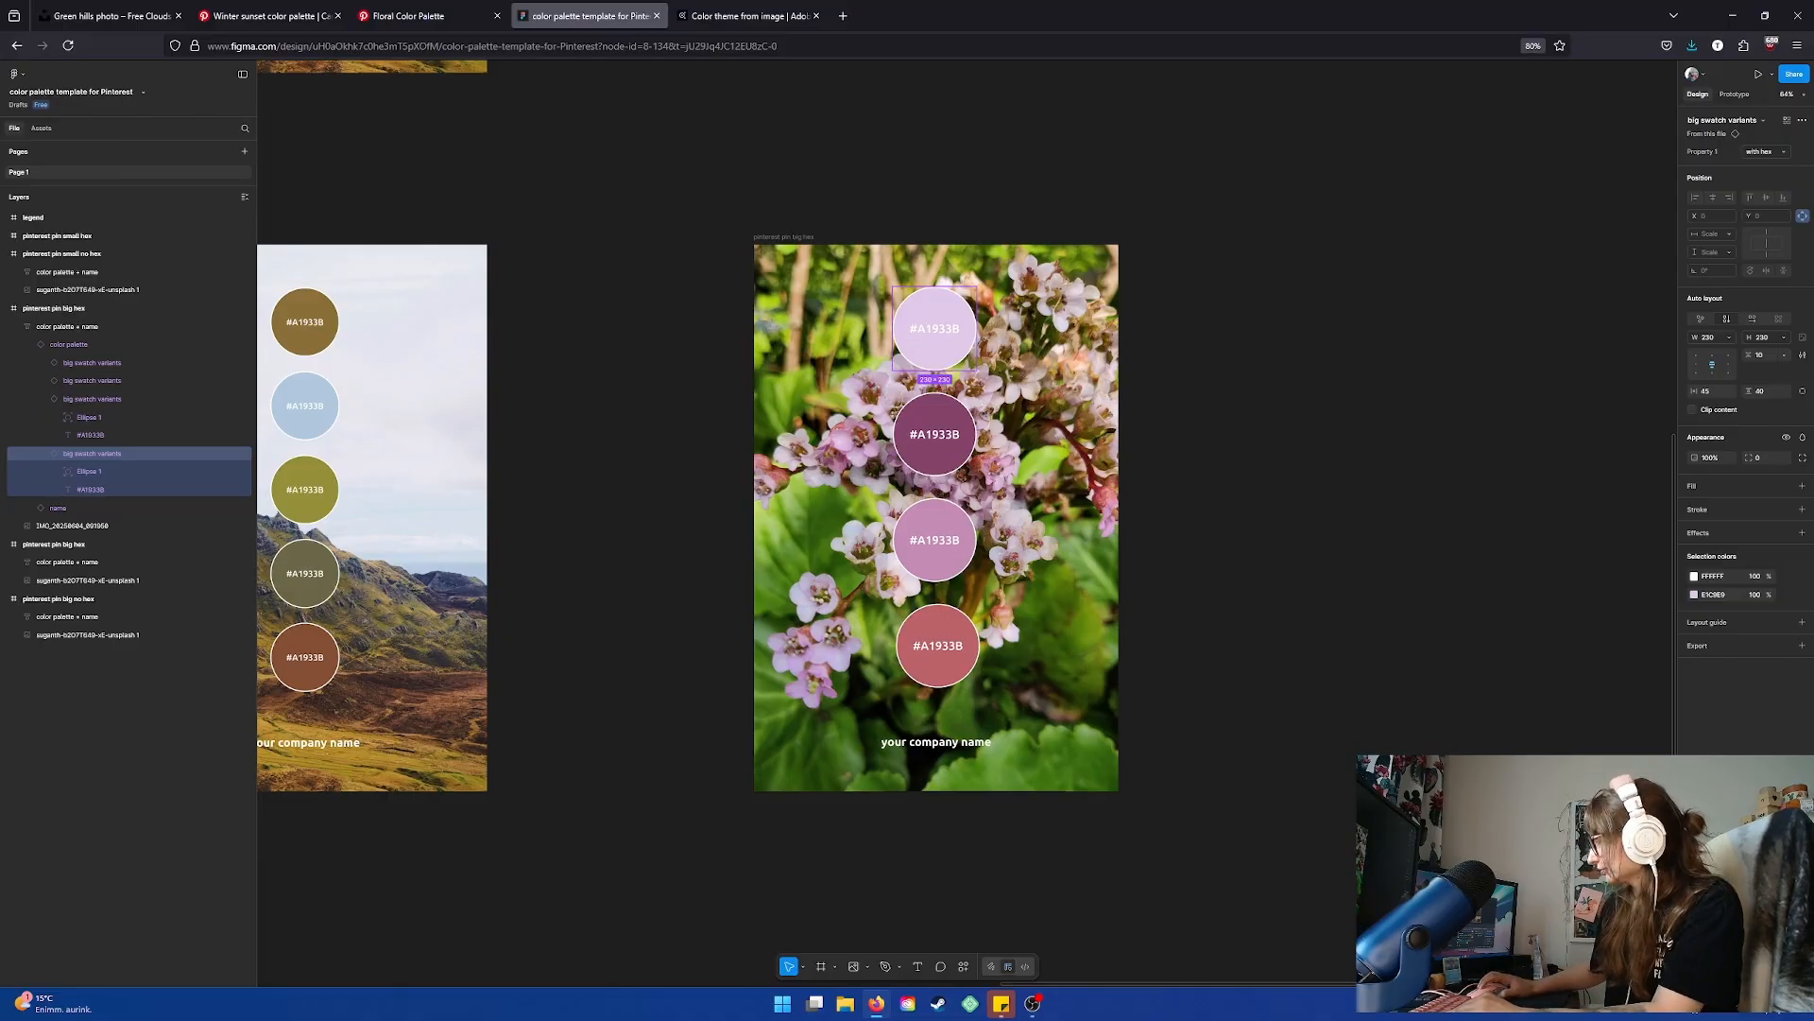
key("Escape")
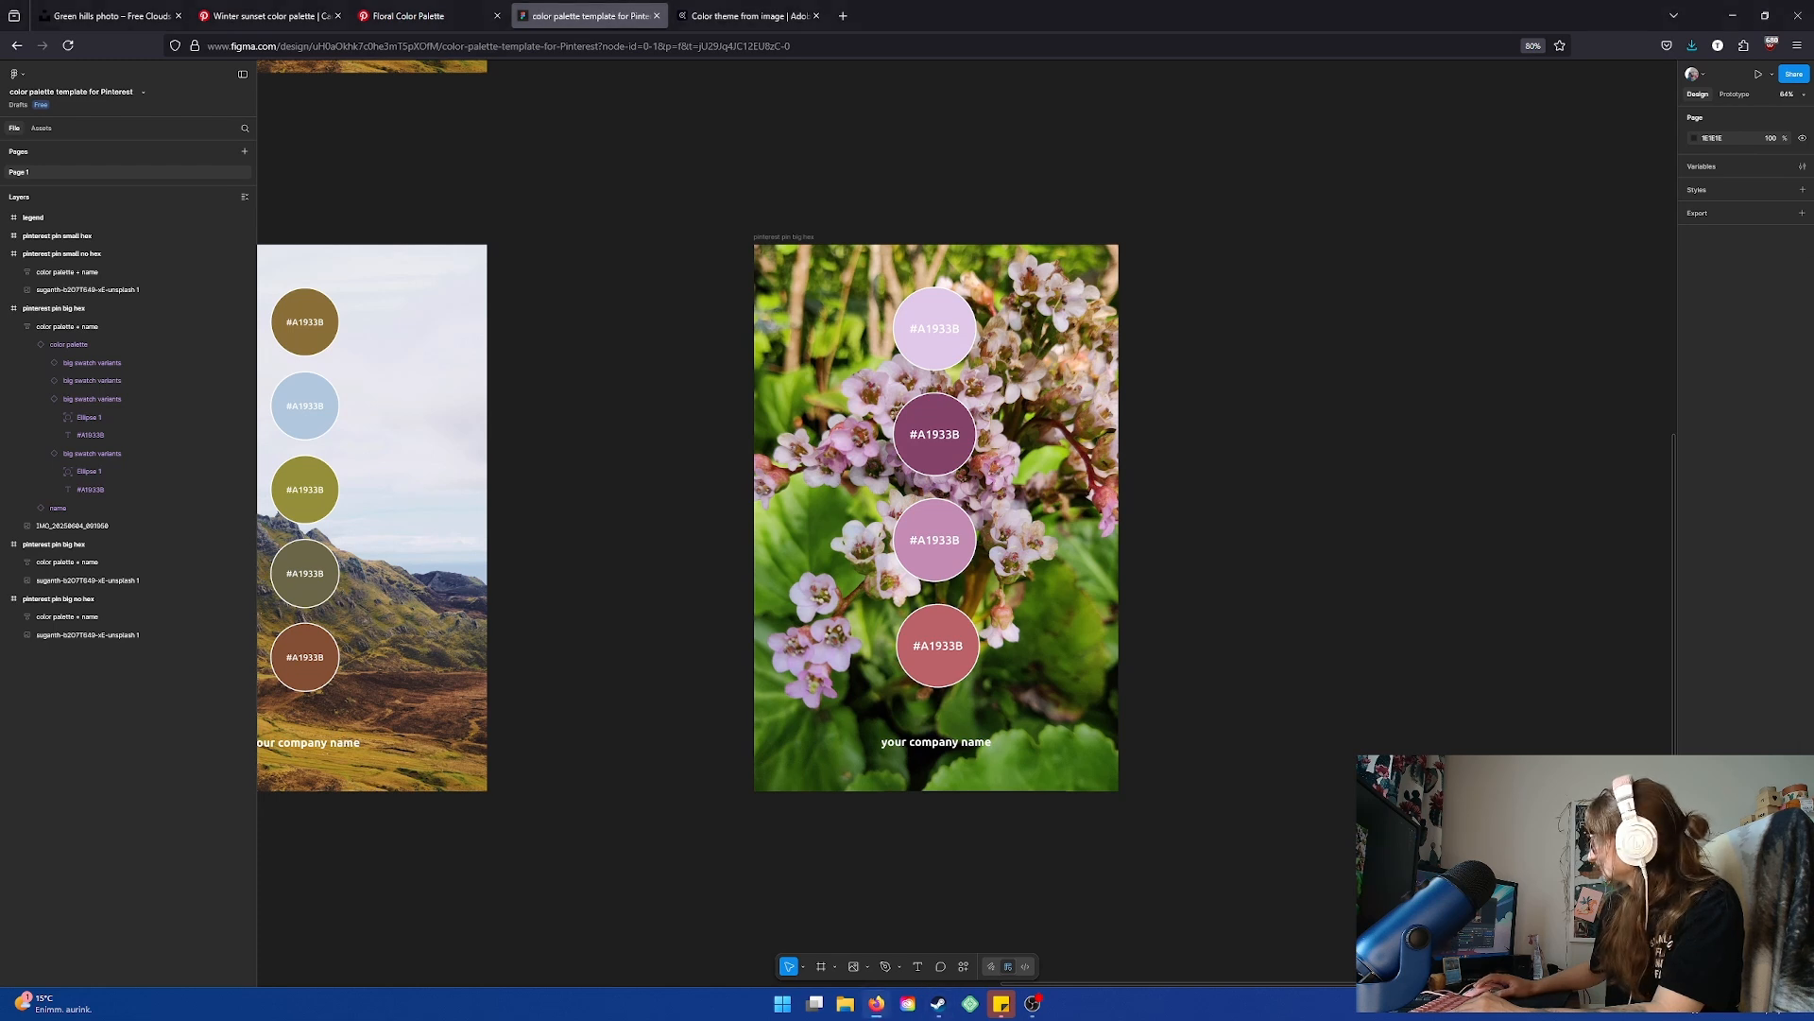
double_click(948, 363)
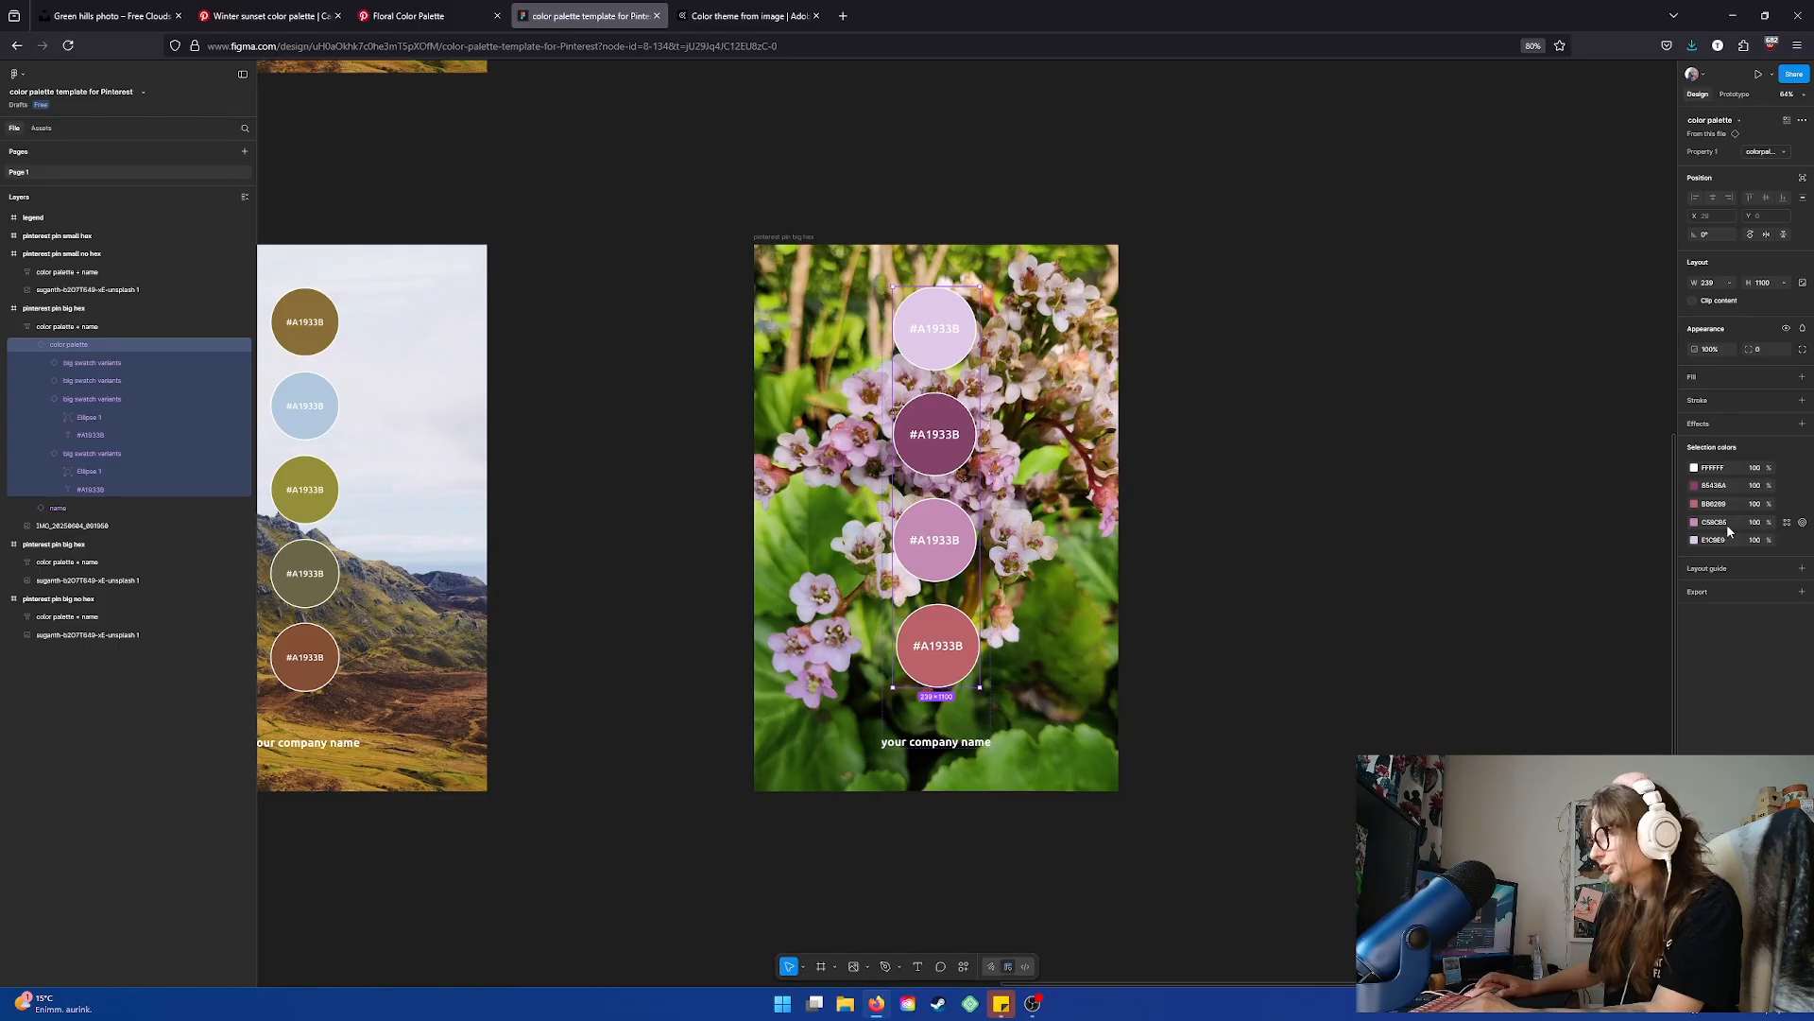
double_click(944, 354)
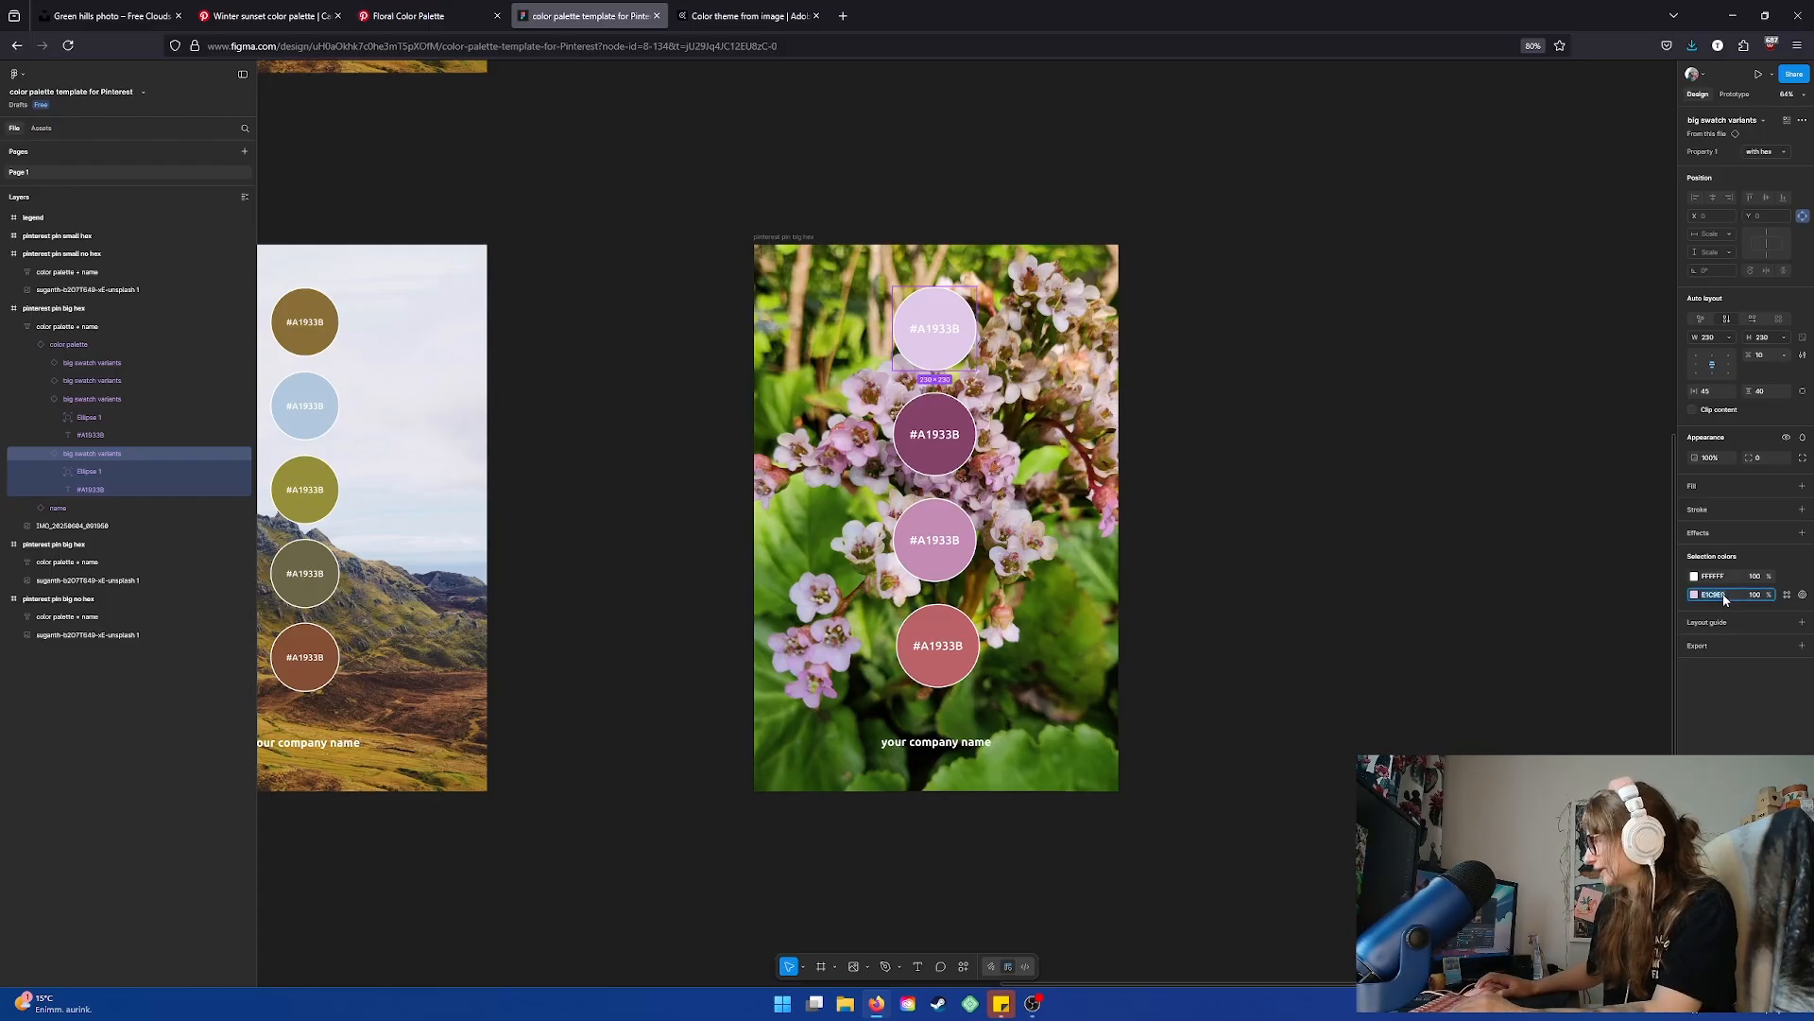
Switch to Adobe Color's Contrast Checker and test #FFFFFF text against a #E1C9E9 background
left_click(694, 17)
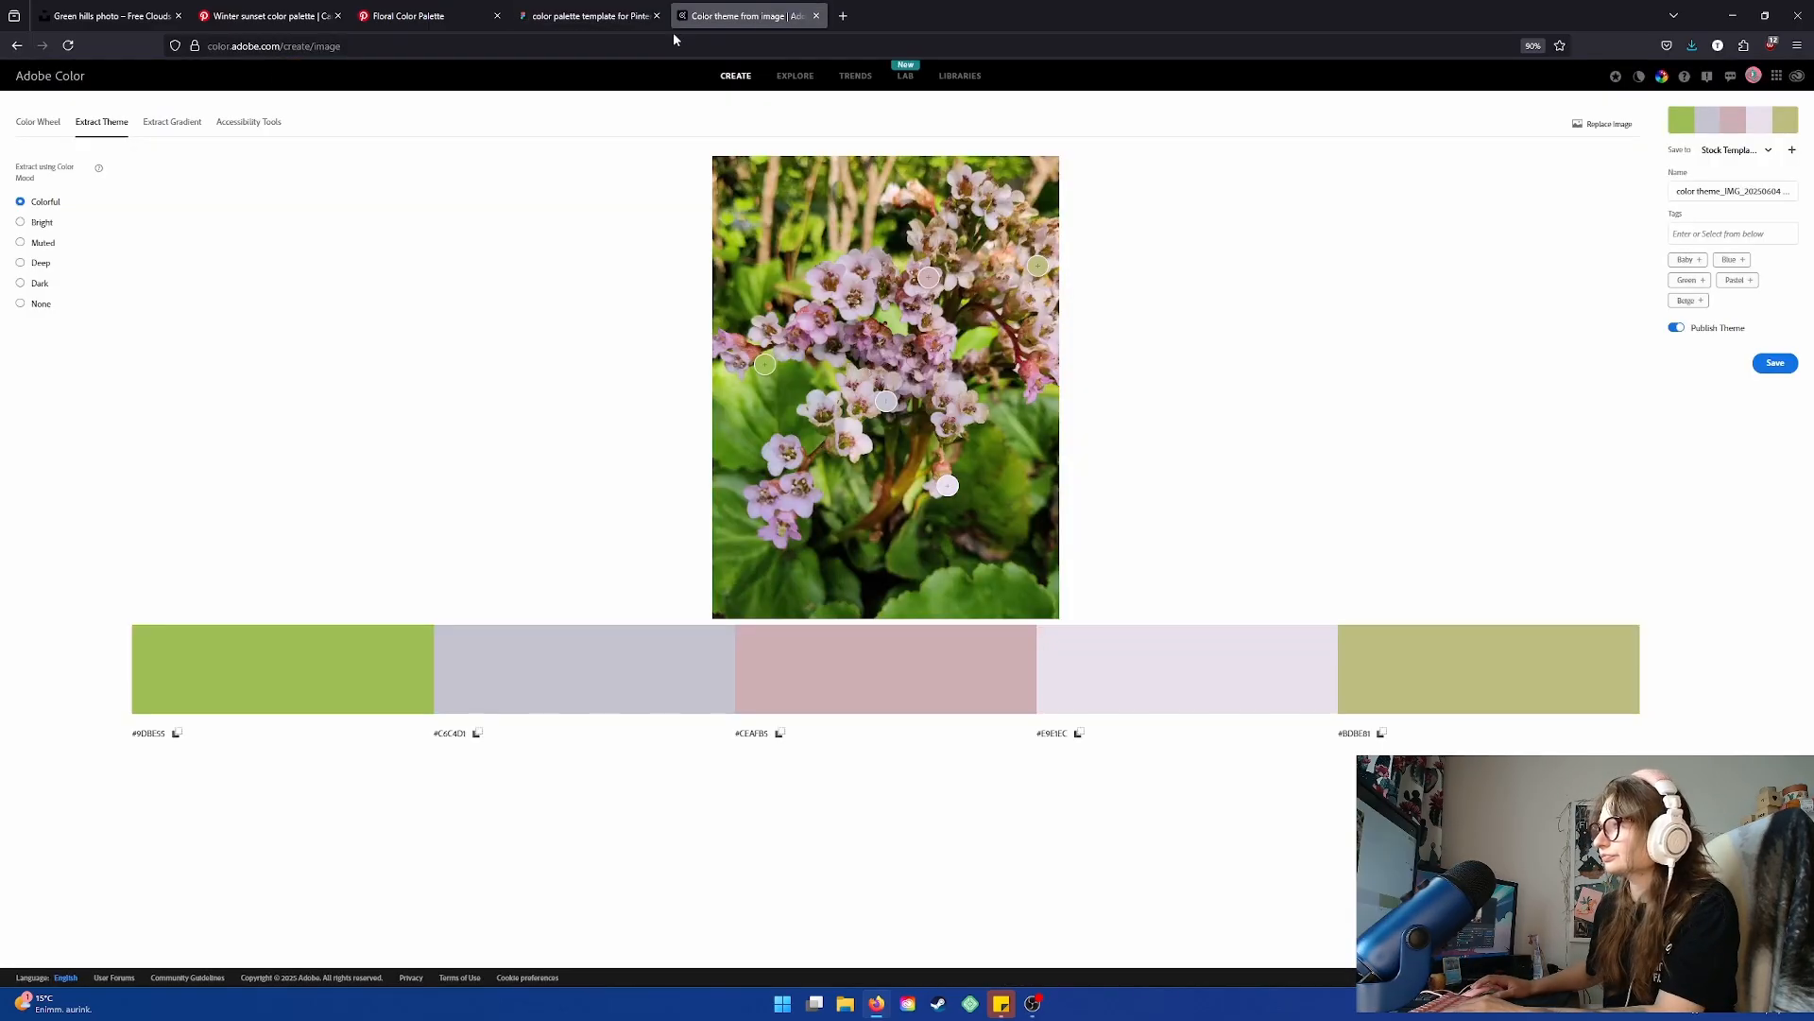
left_click(57, 125)
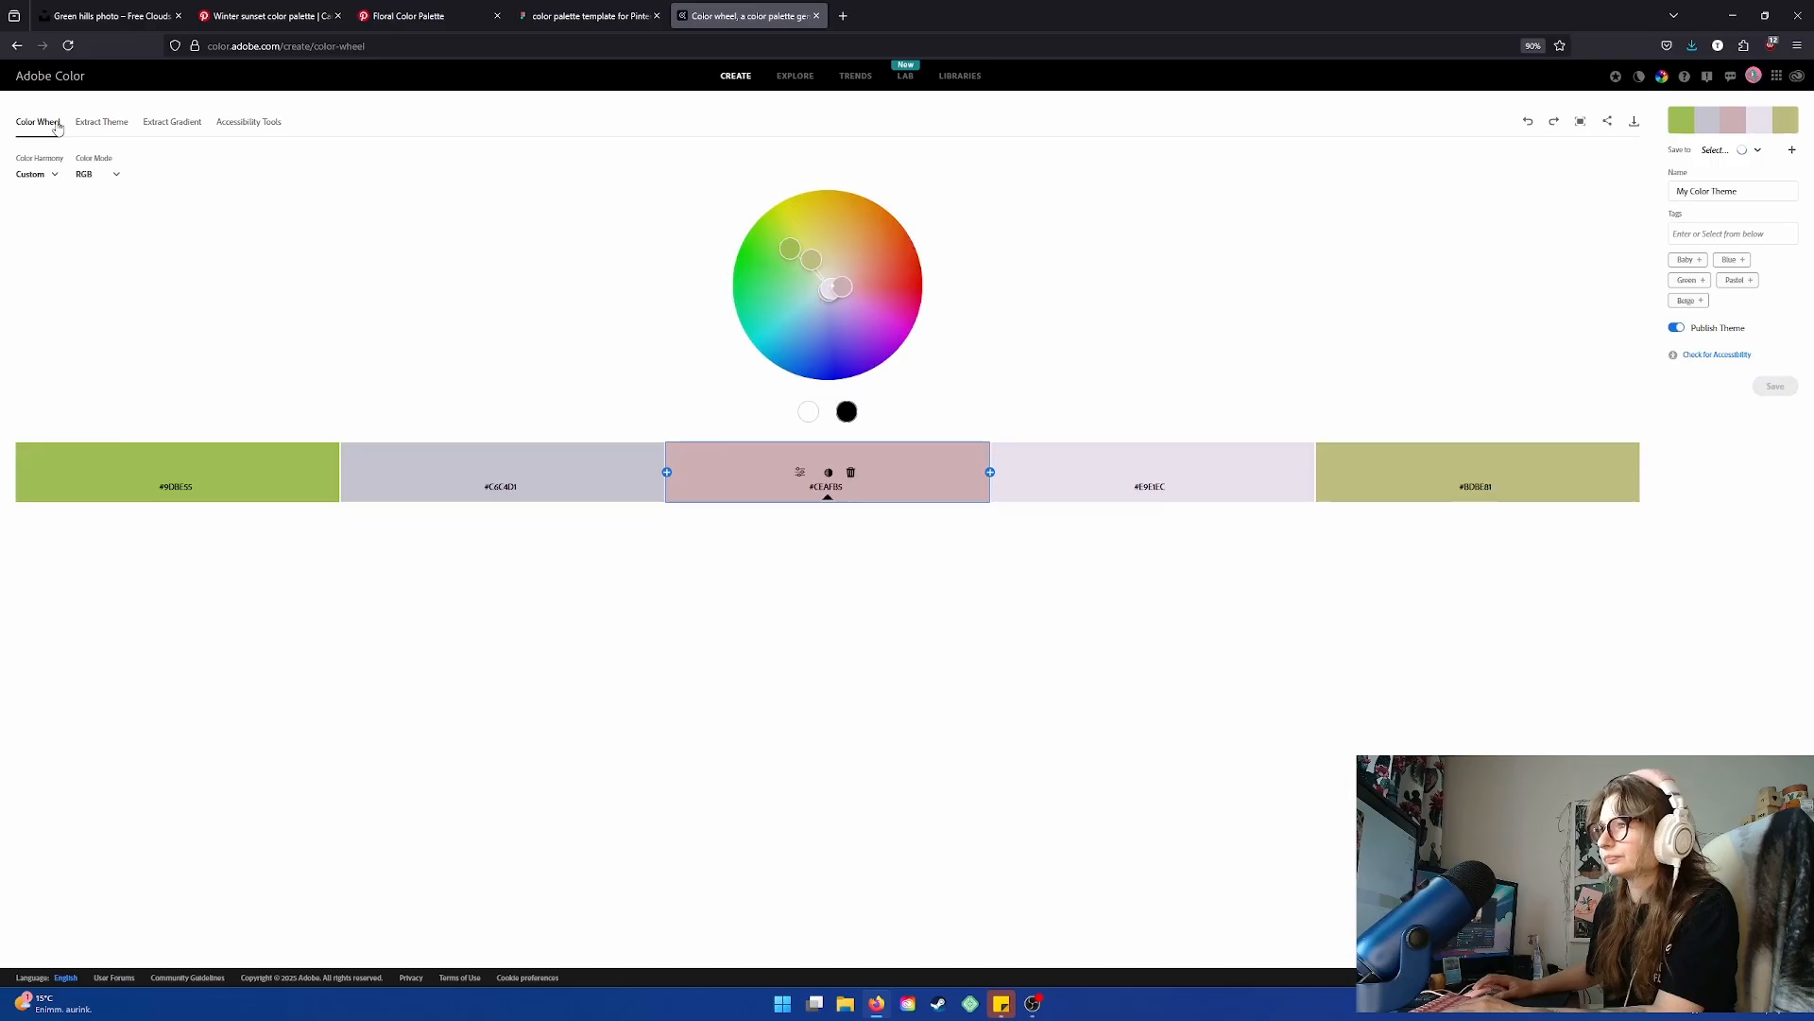
left_click(243, 121)
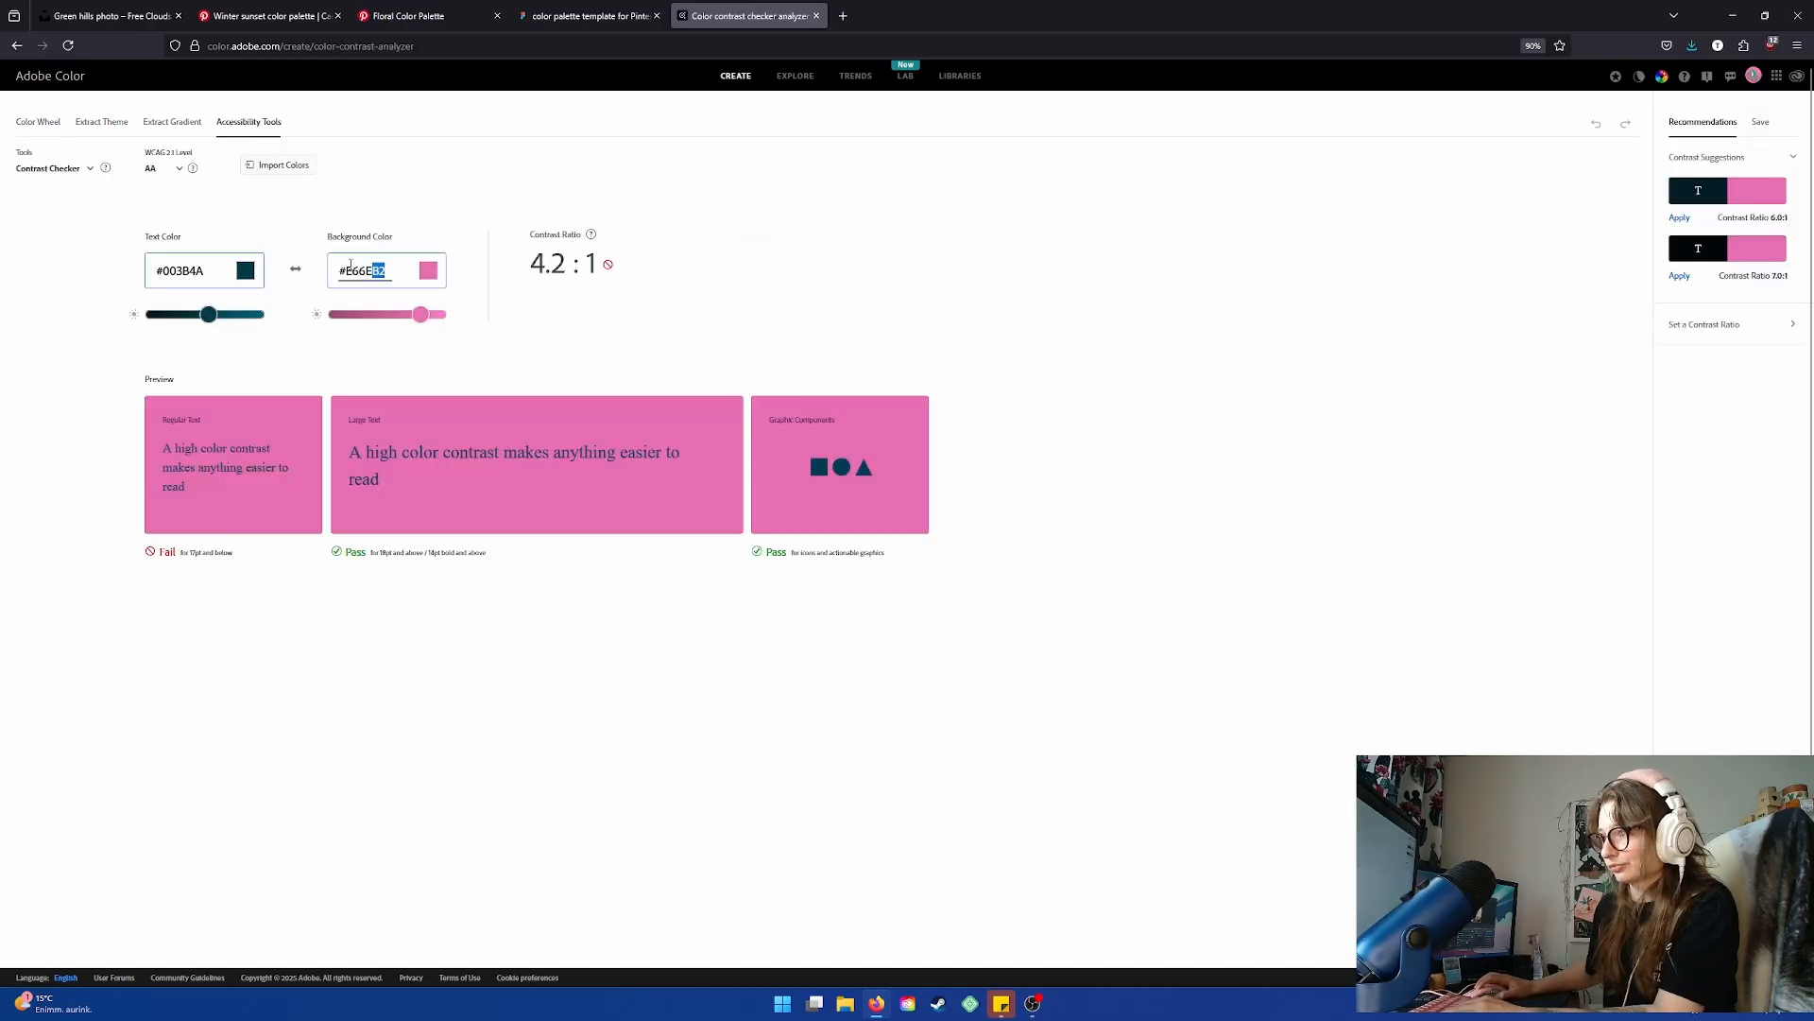
left_click_drag(351, 264, 338, 269)
type("#E1C9E9")
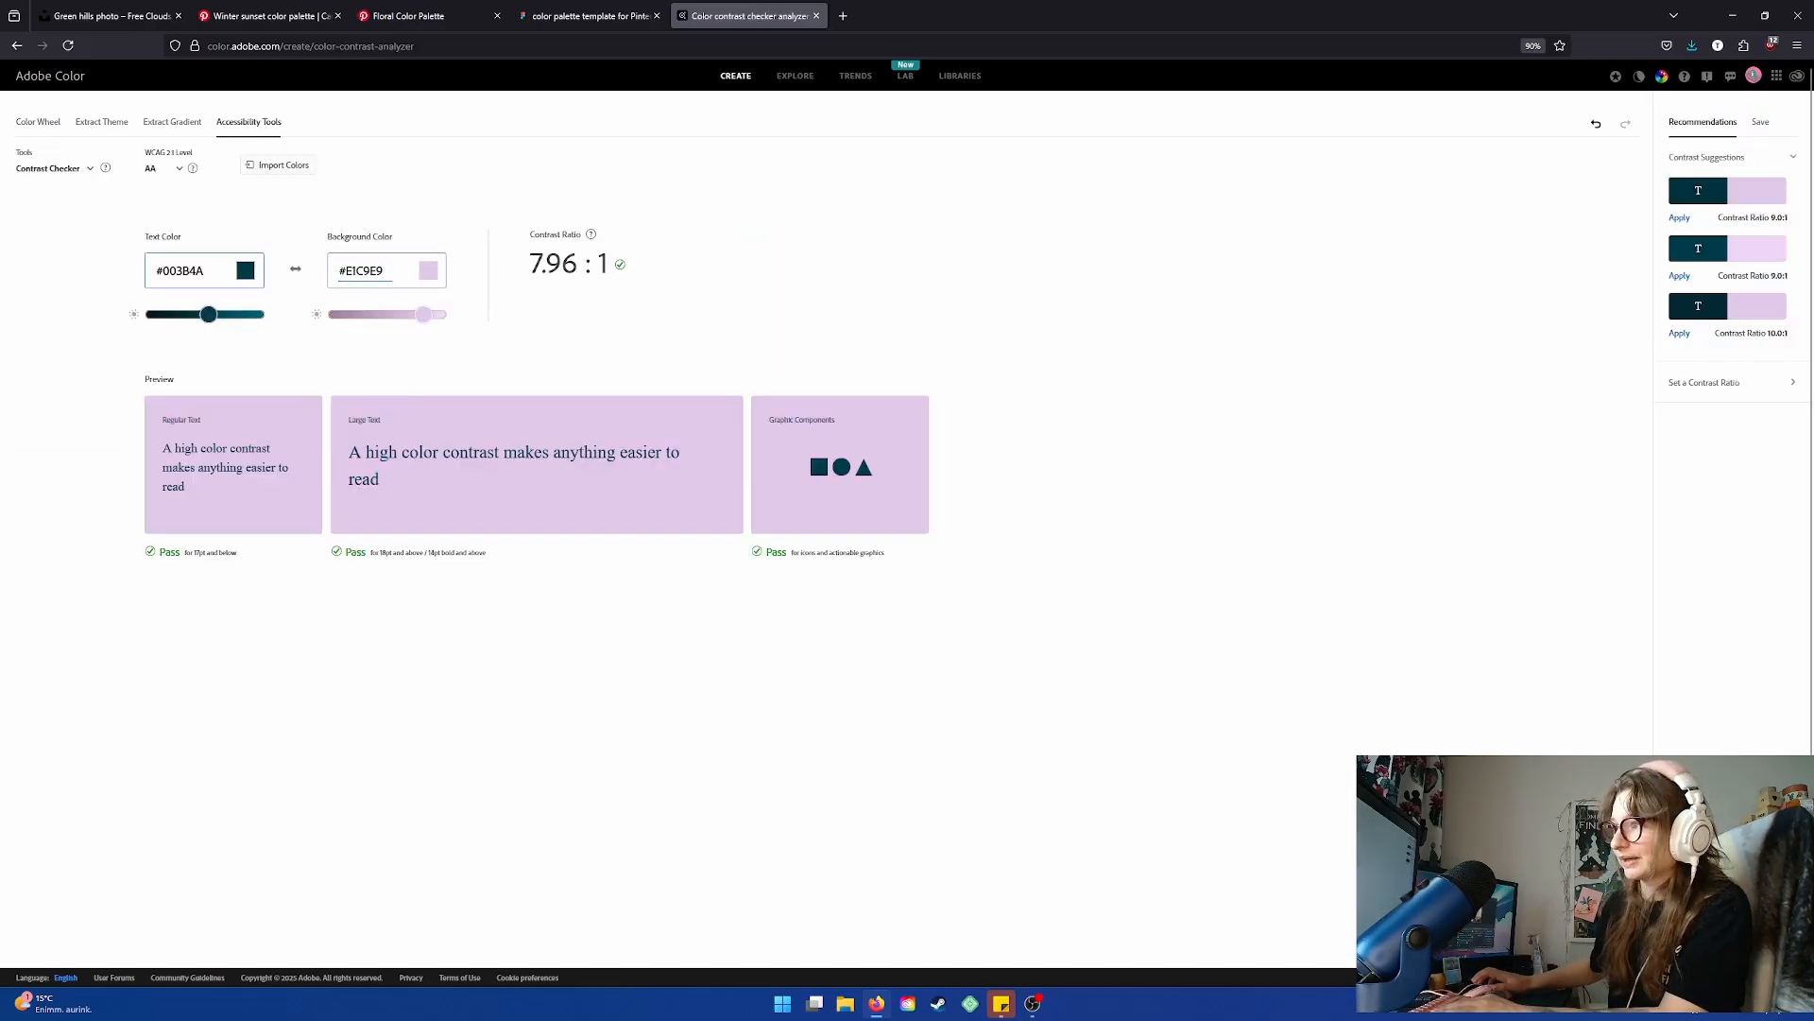
left_click_drag(207, 317, 331, 325)
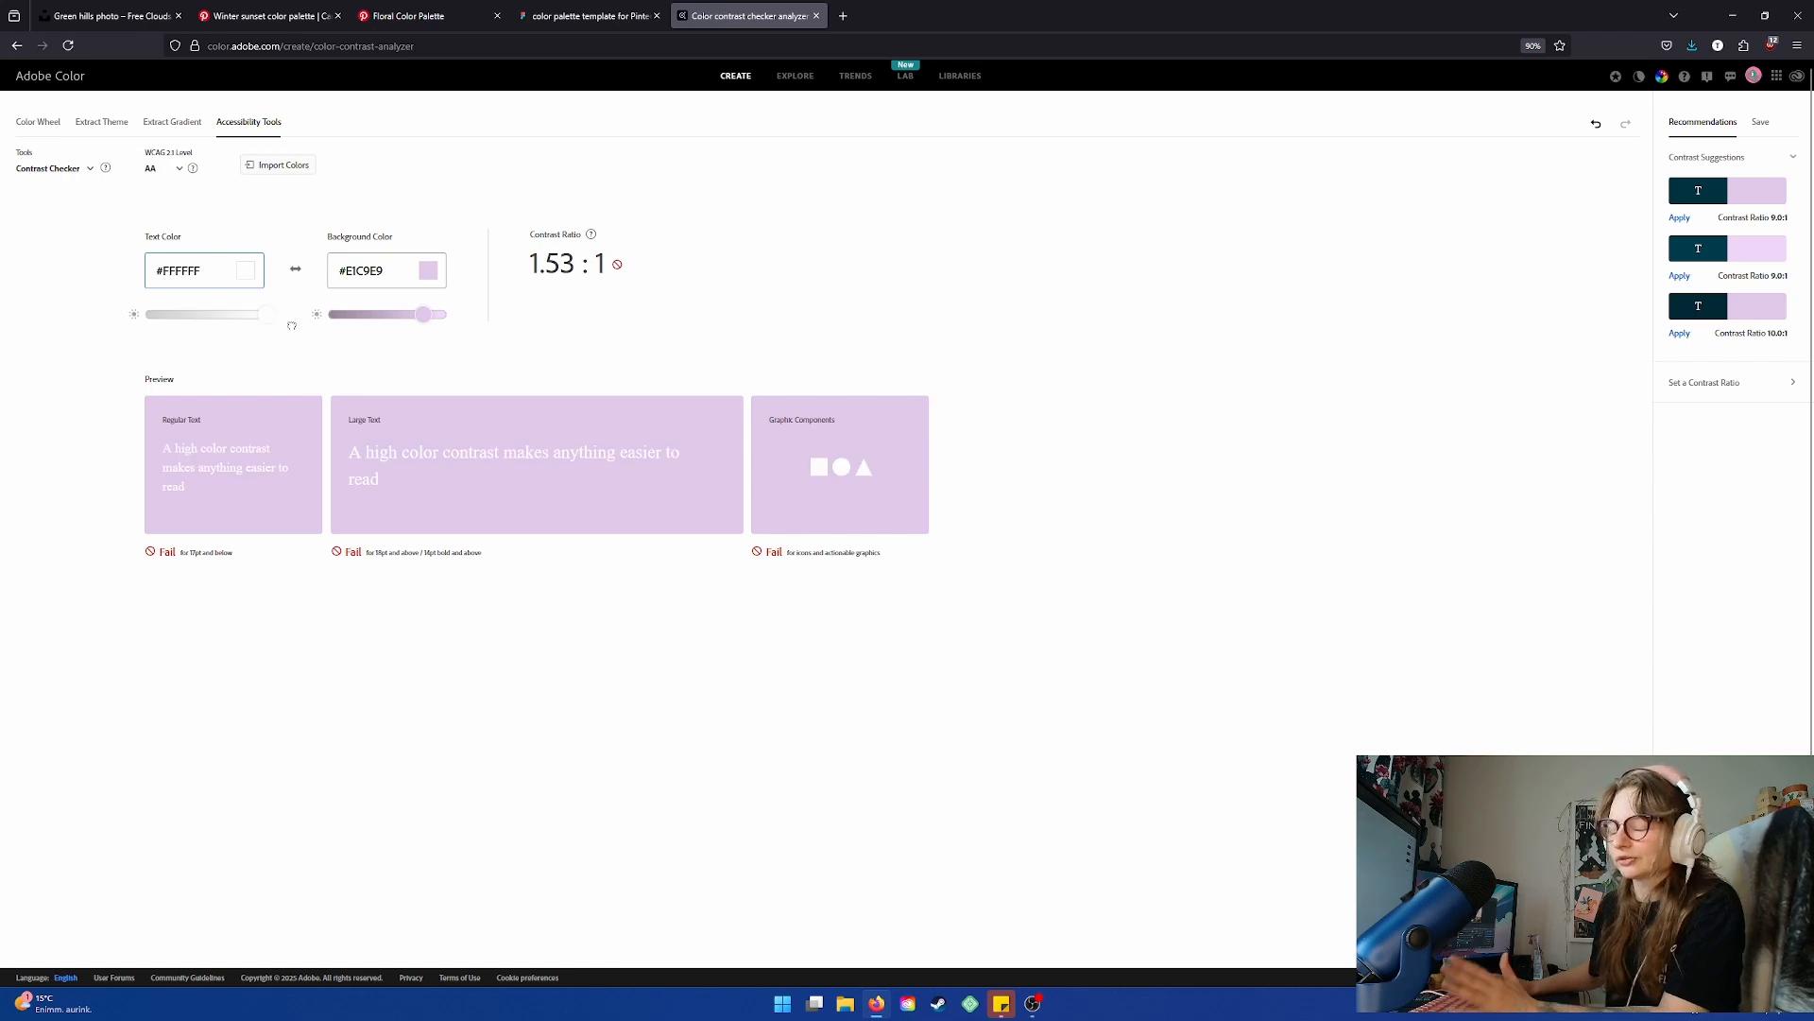
Compare #000000 and #FFFFFF text against the #E1C9E9 background in Adobe Color's Contrast Checker, ending on #000000
left_click_drag(285, 323, 85, 304)
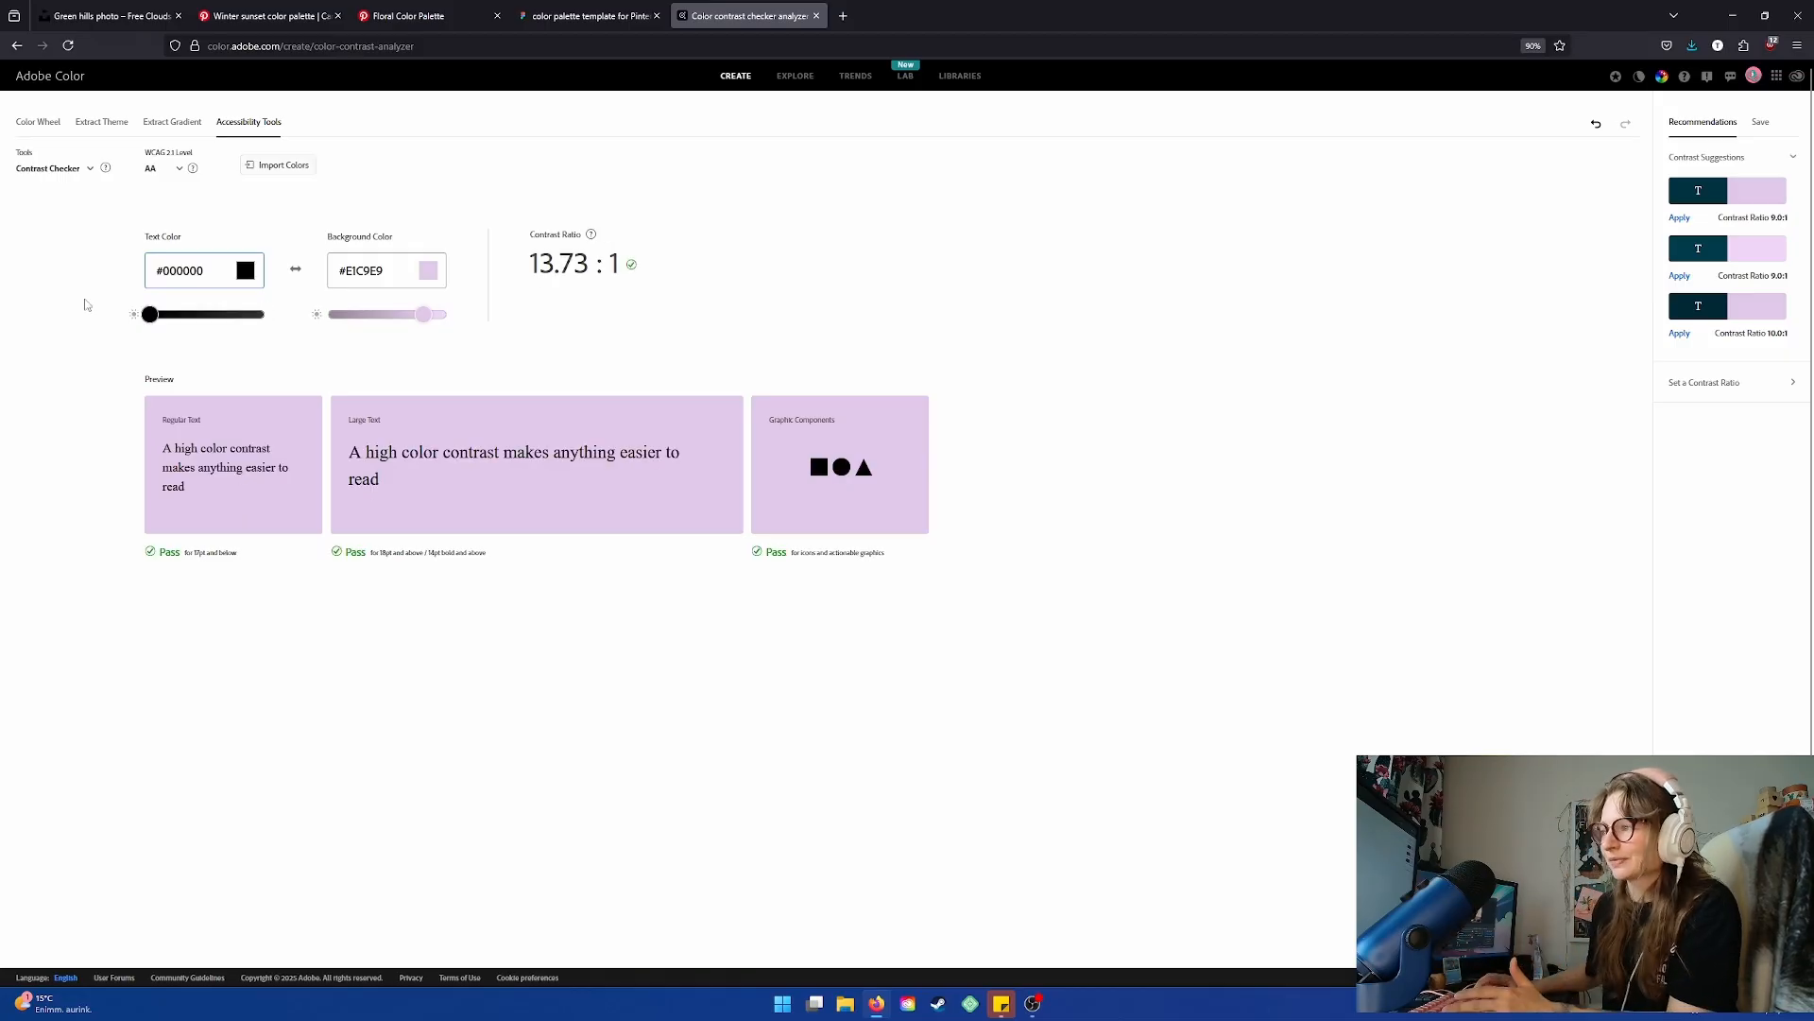
left_click(553, 17)
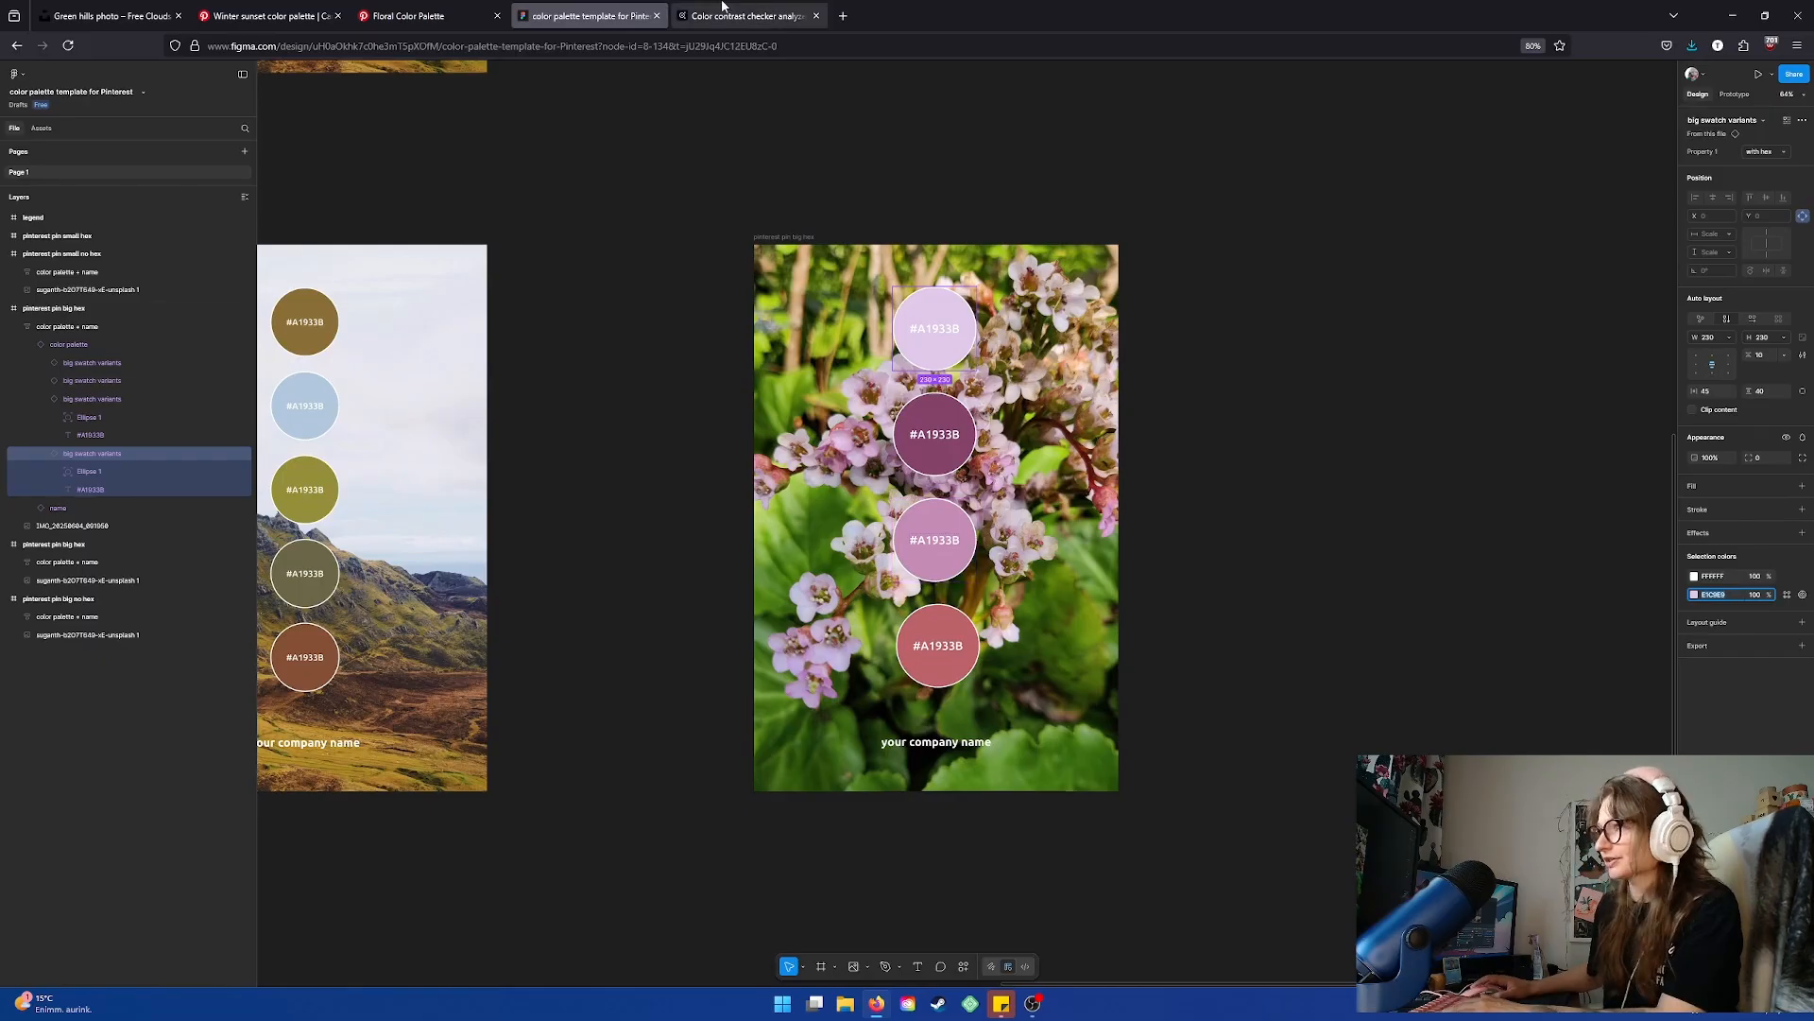
left_click(687, 18)
left_click_drag(208, 314, 357, 350)
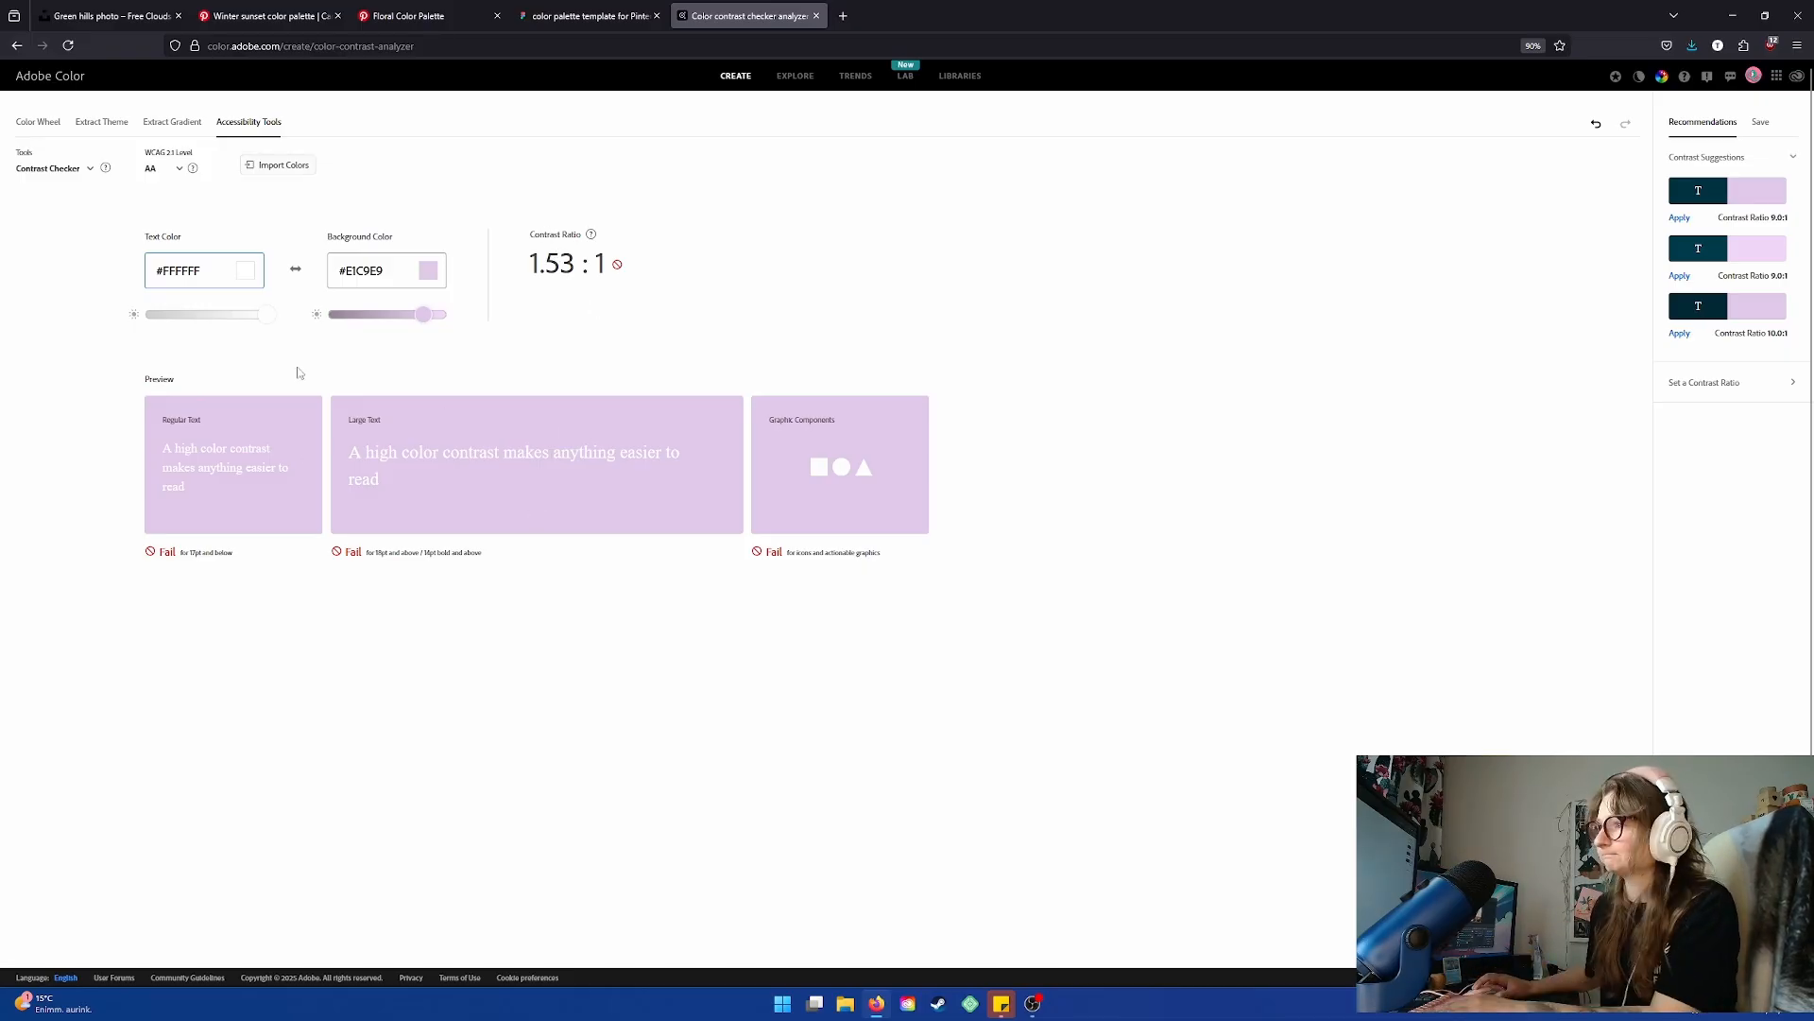
left_click_drag(261, 314, 144, 314)
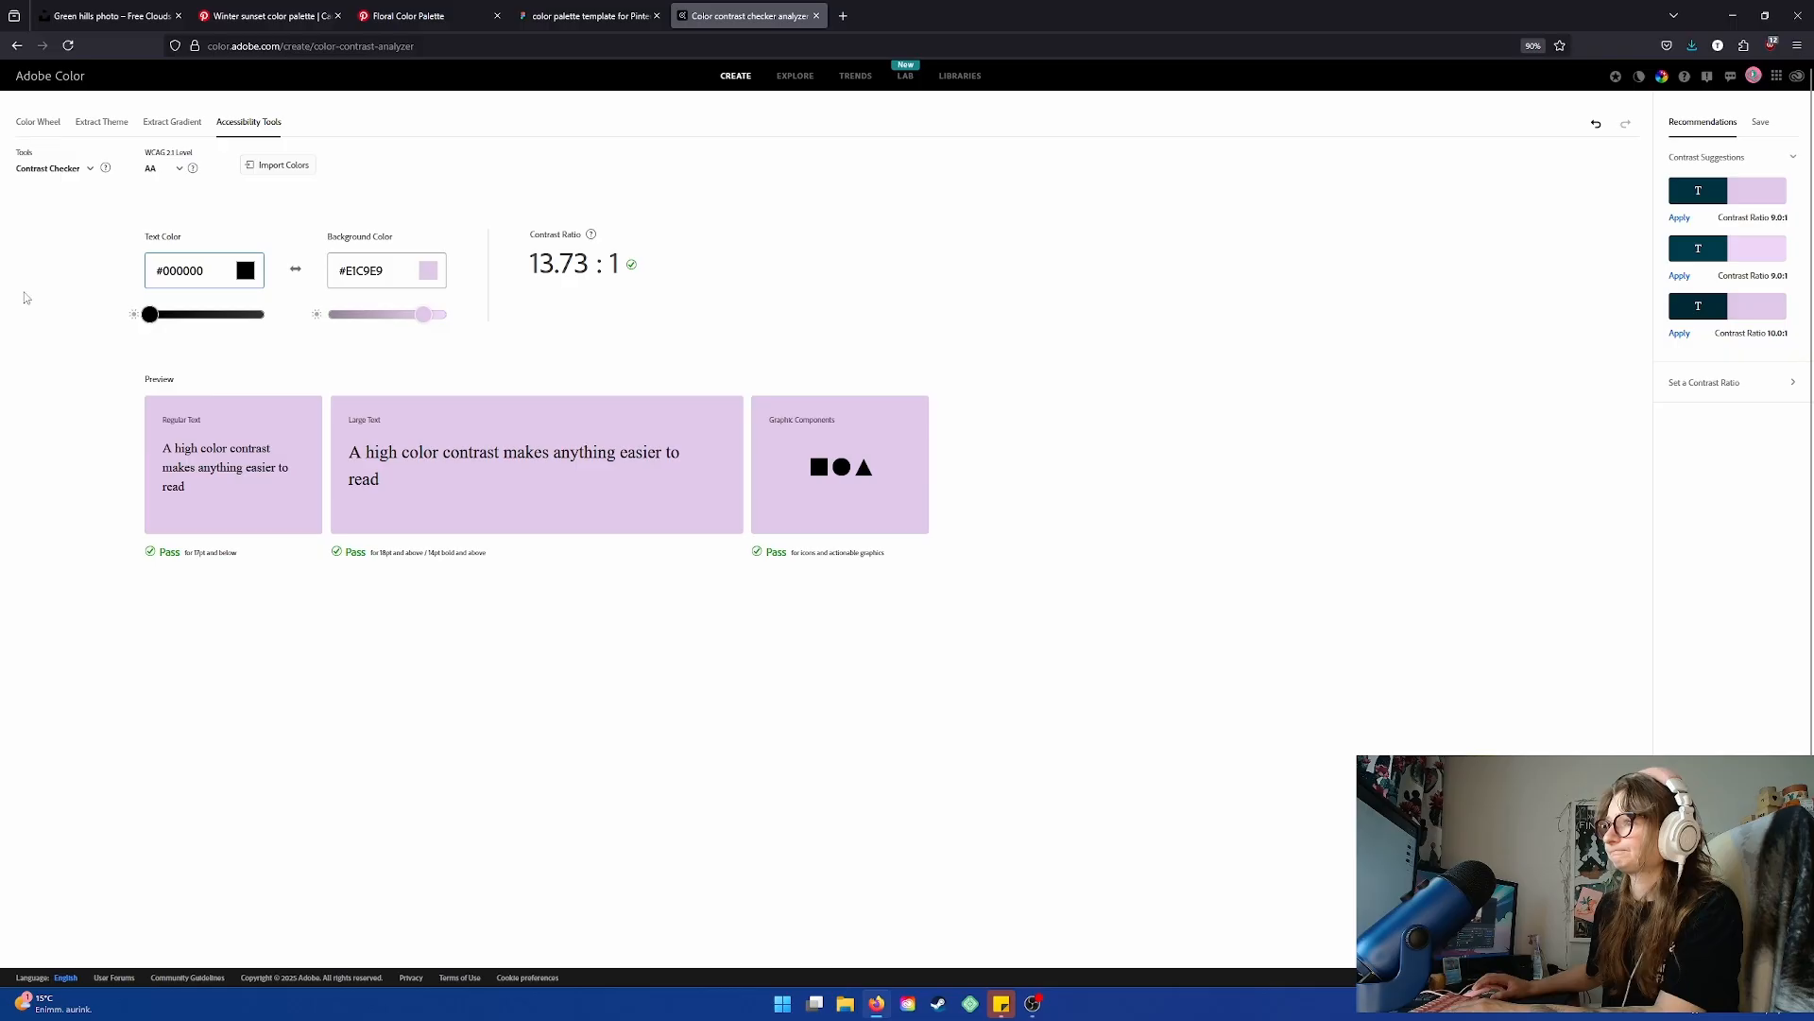
Switch to Figma and set the fill of the topmost lavender swatch's hex label to 000000
left_click(588, 16)
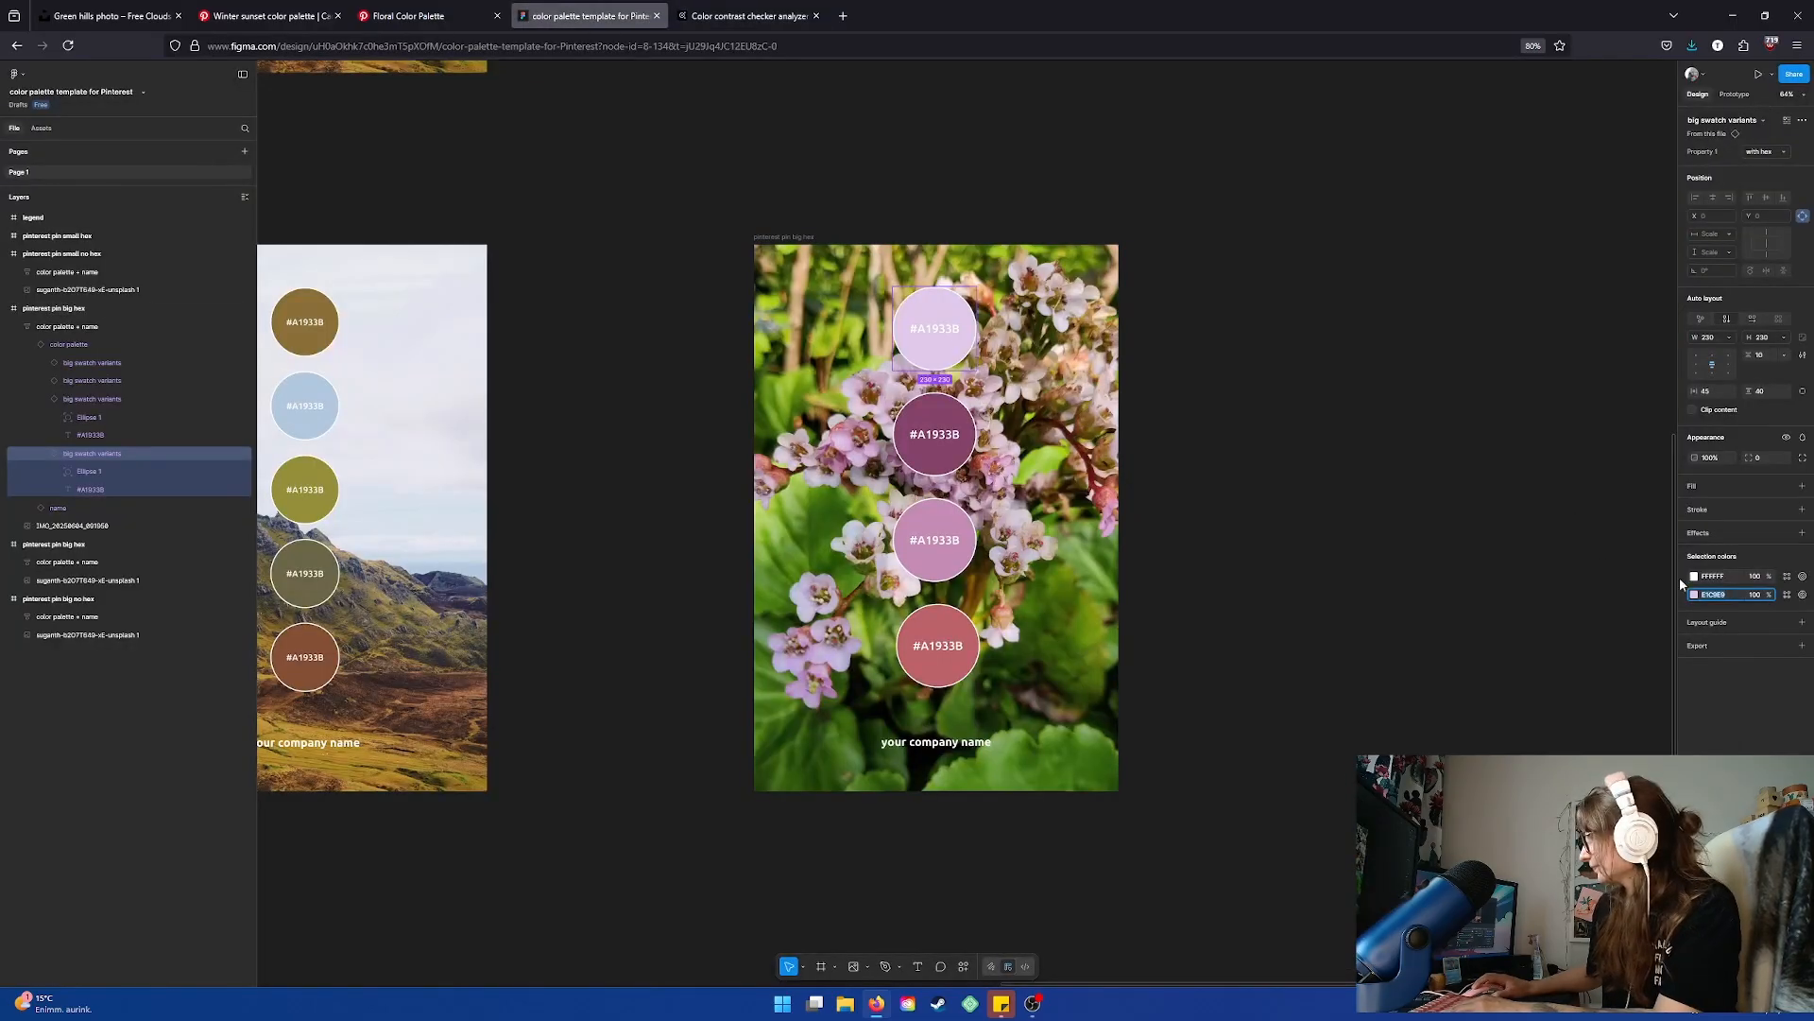
left_click(1802, 576)
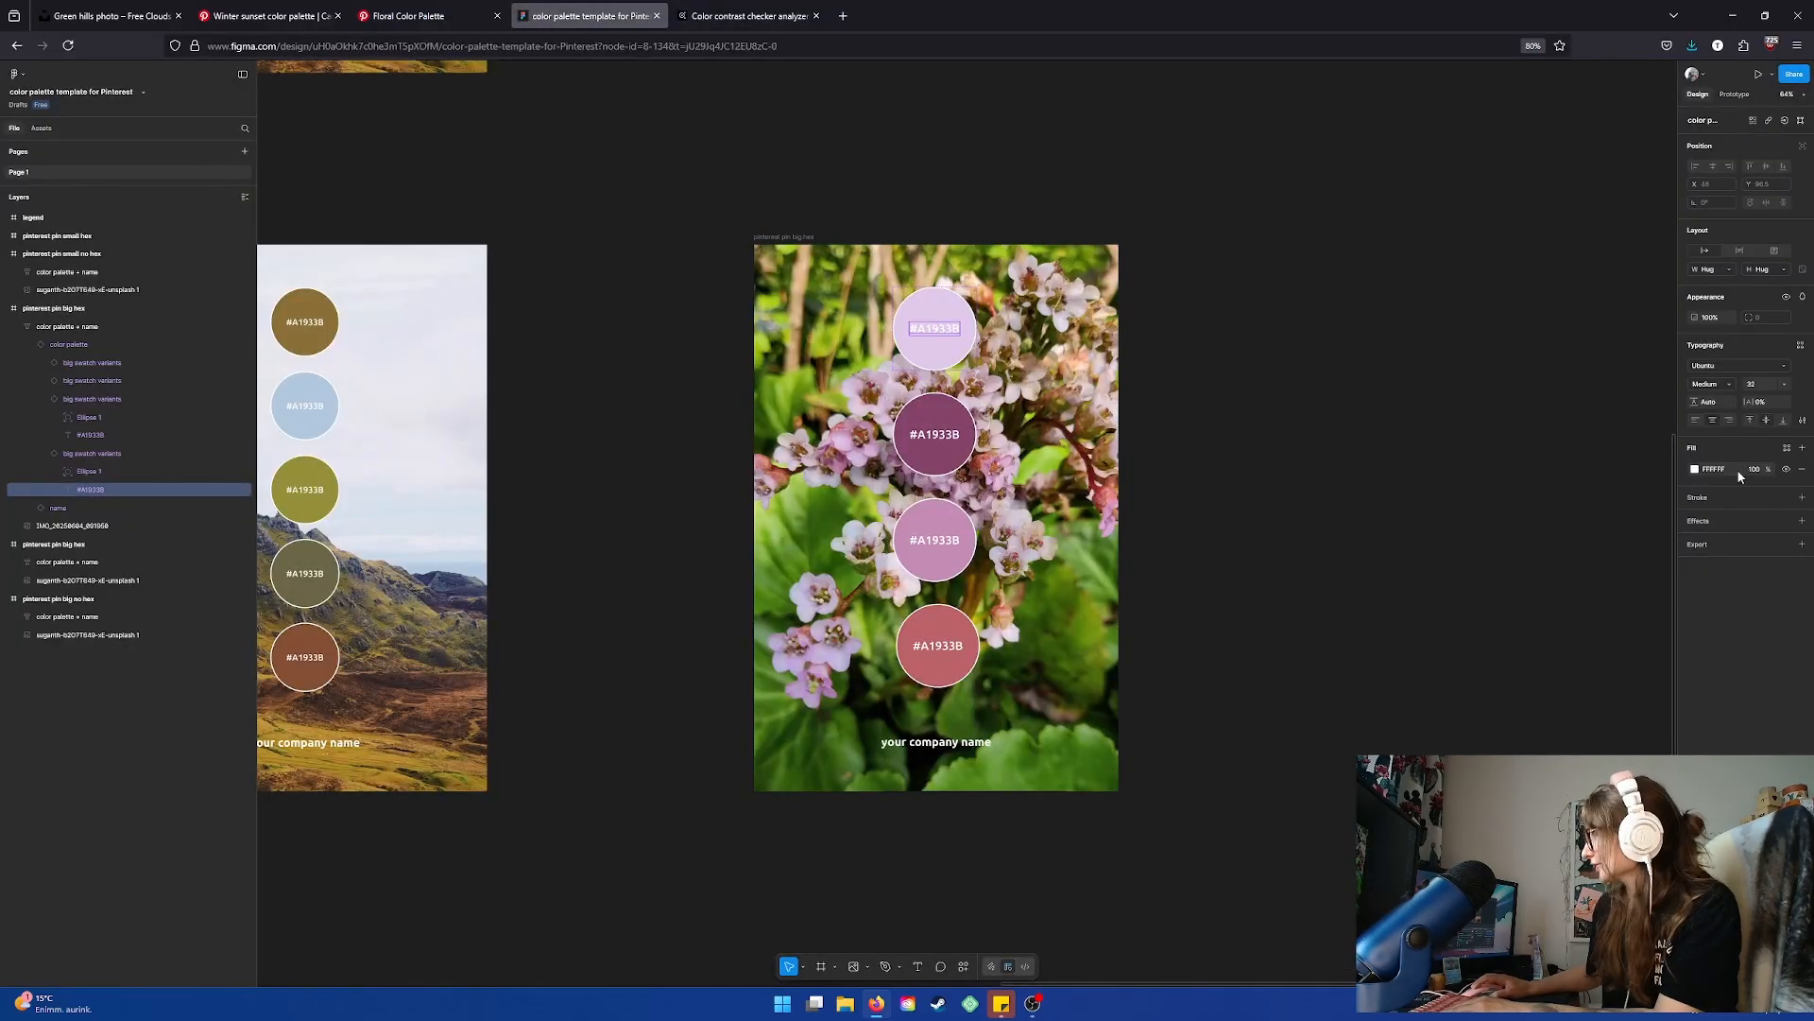
left_click(1696, 469)
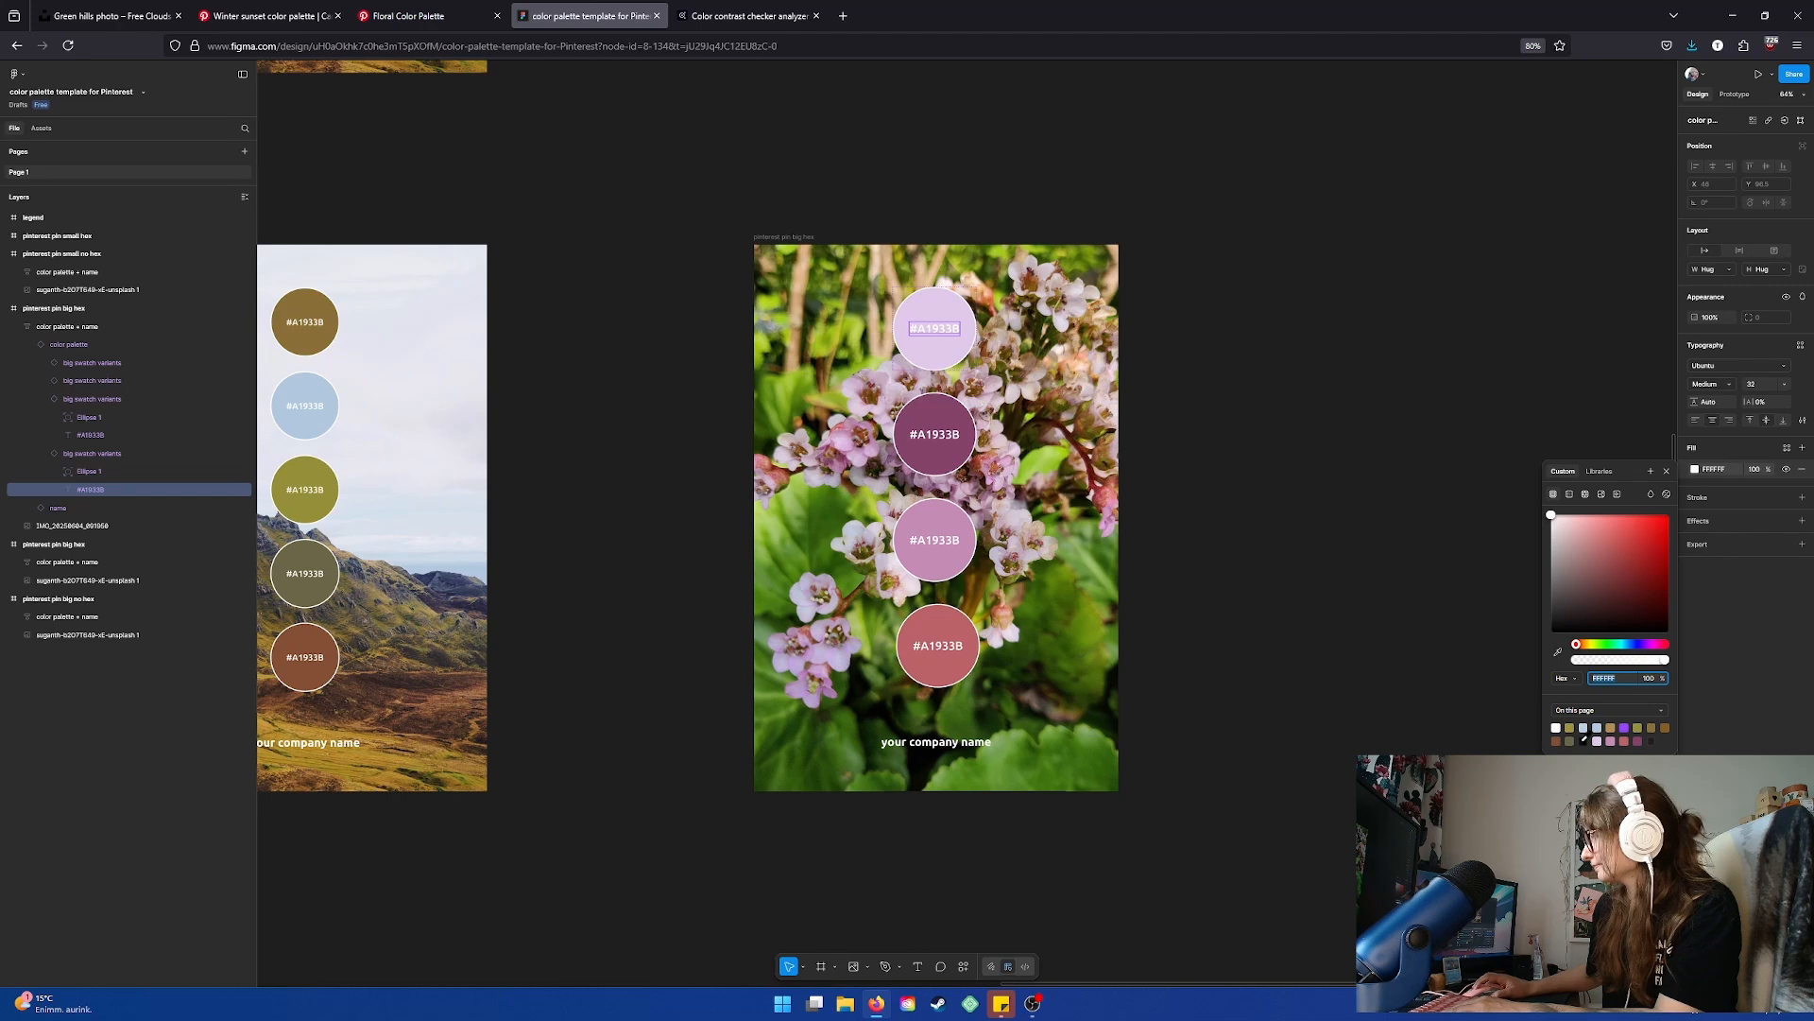
type("000000")
key("Return")
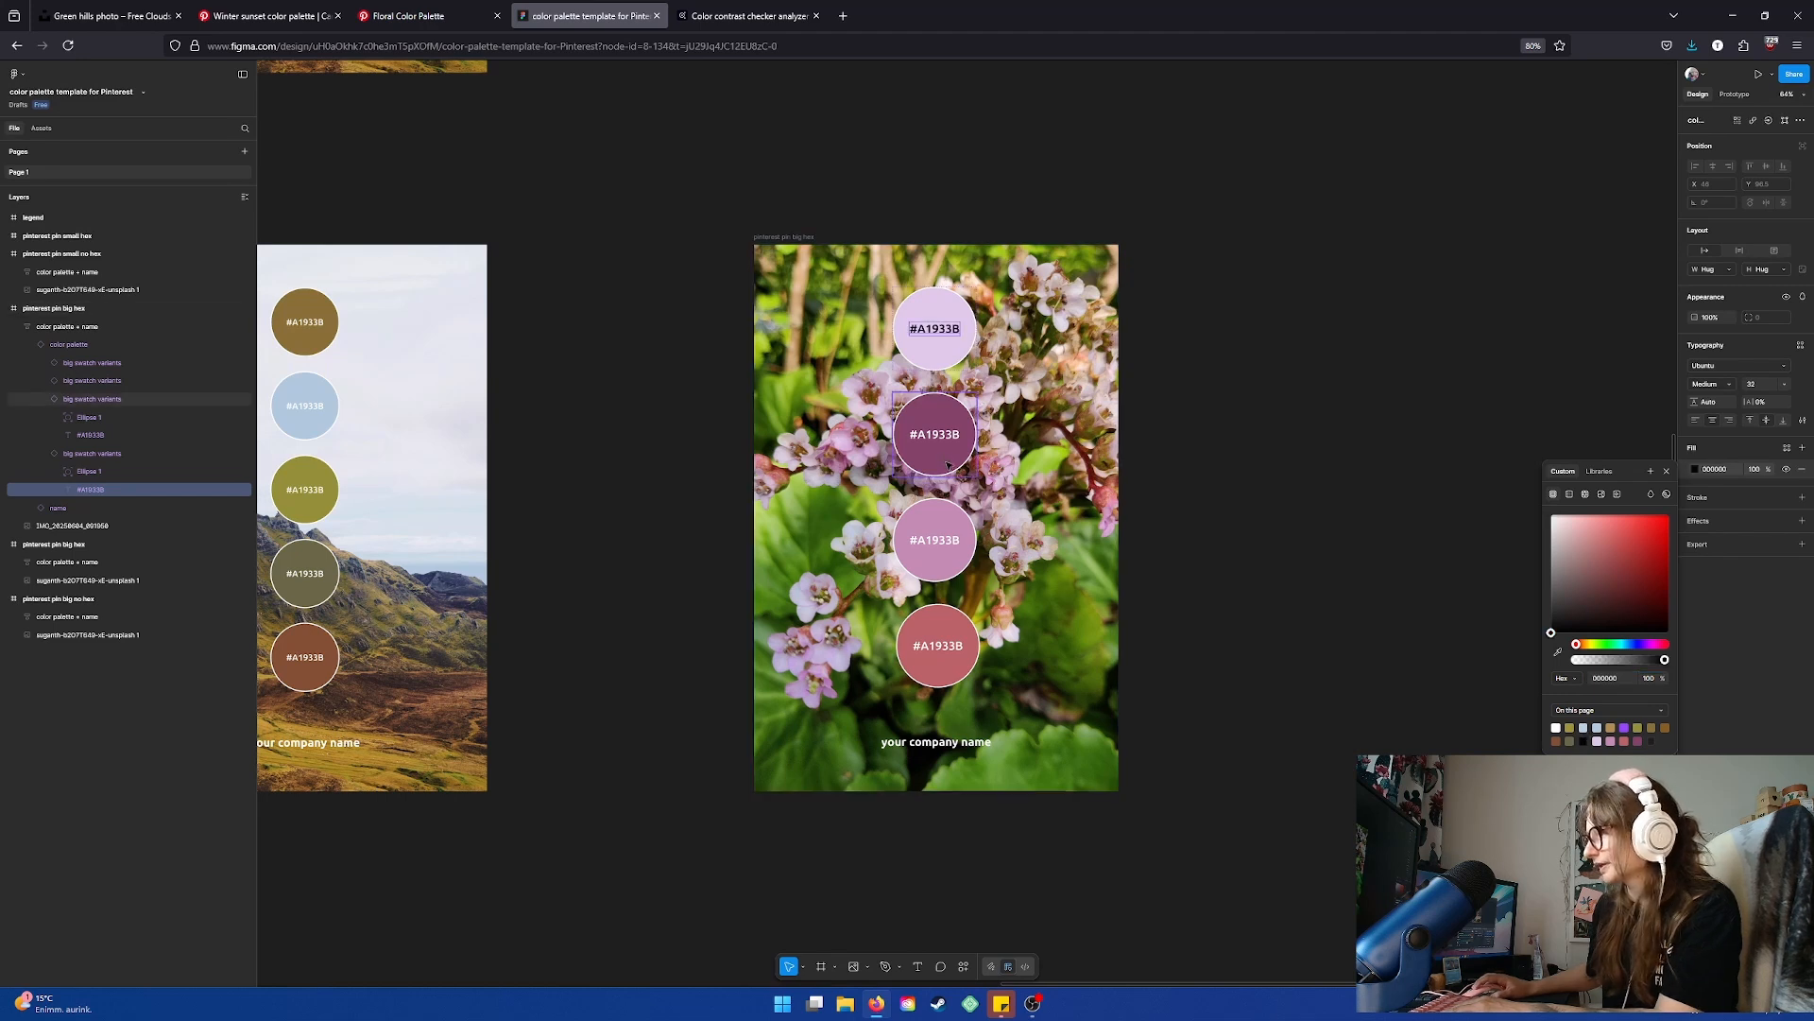
Copy the second swatch's plum fill code and test #FFFFFF text against a #85436A background in Adobe Color's Contrast Checker
left_click(948, 465)
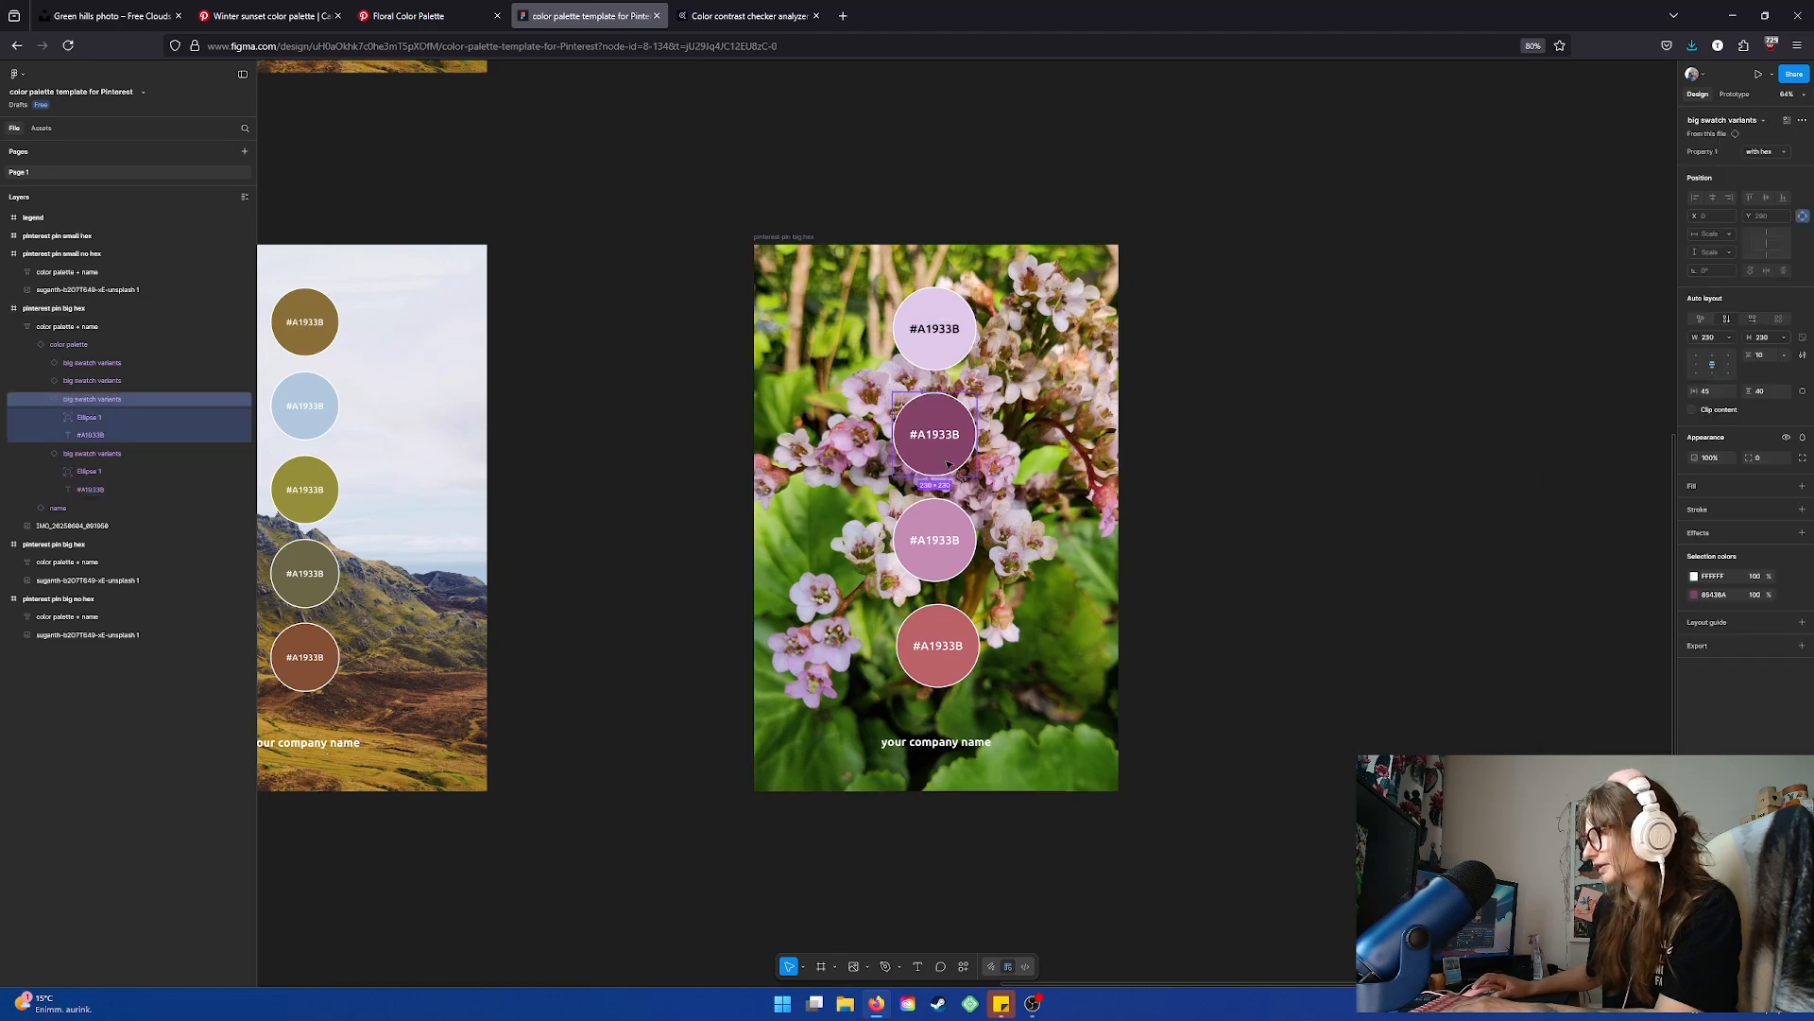
left_click(1722, 598)
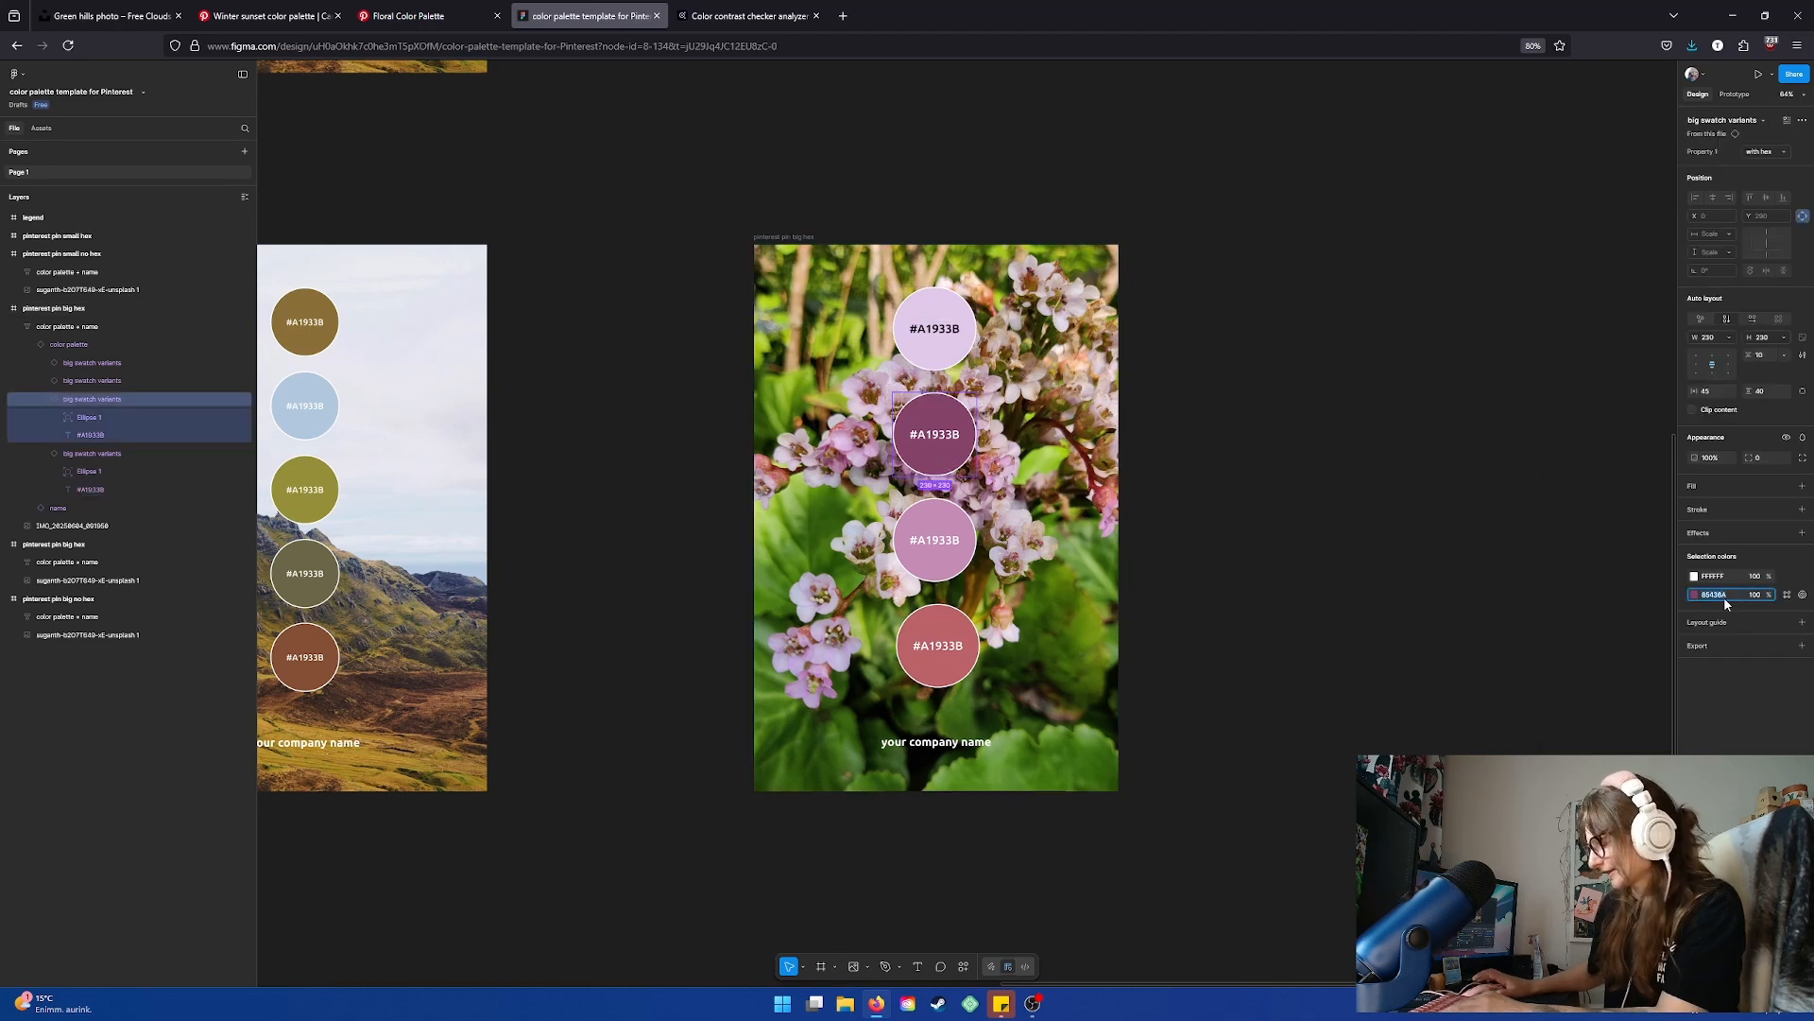
left_click(747, 16)
left_click(389, 272)
key("ctrl+a")
type("#85436A")
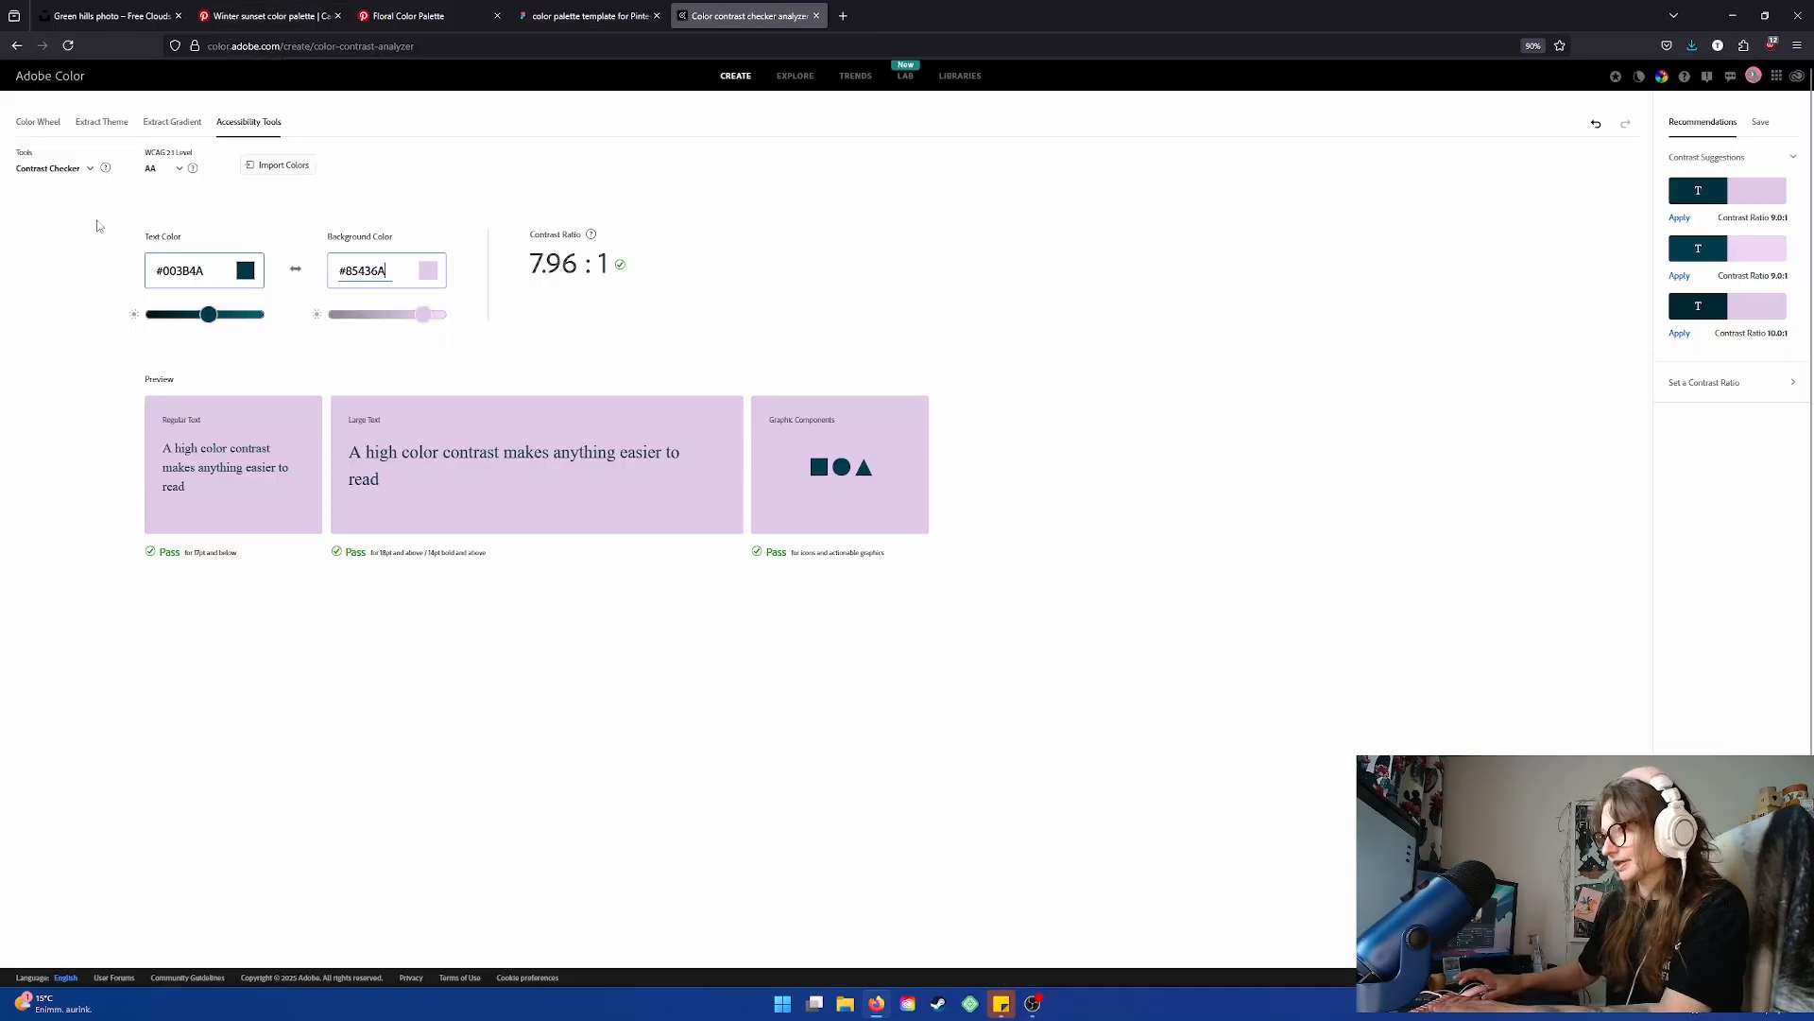
left_click_drag(209, 313, 360, 340)
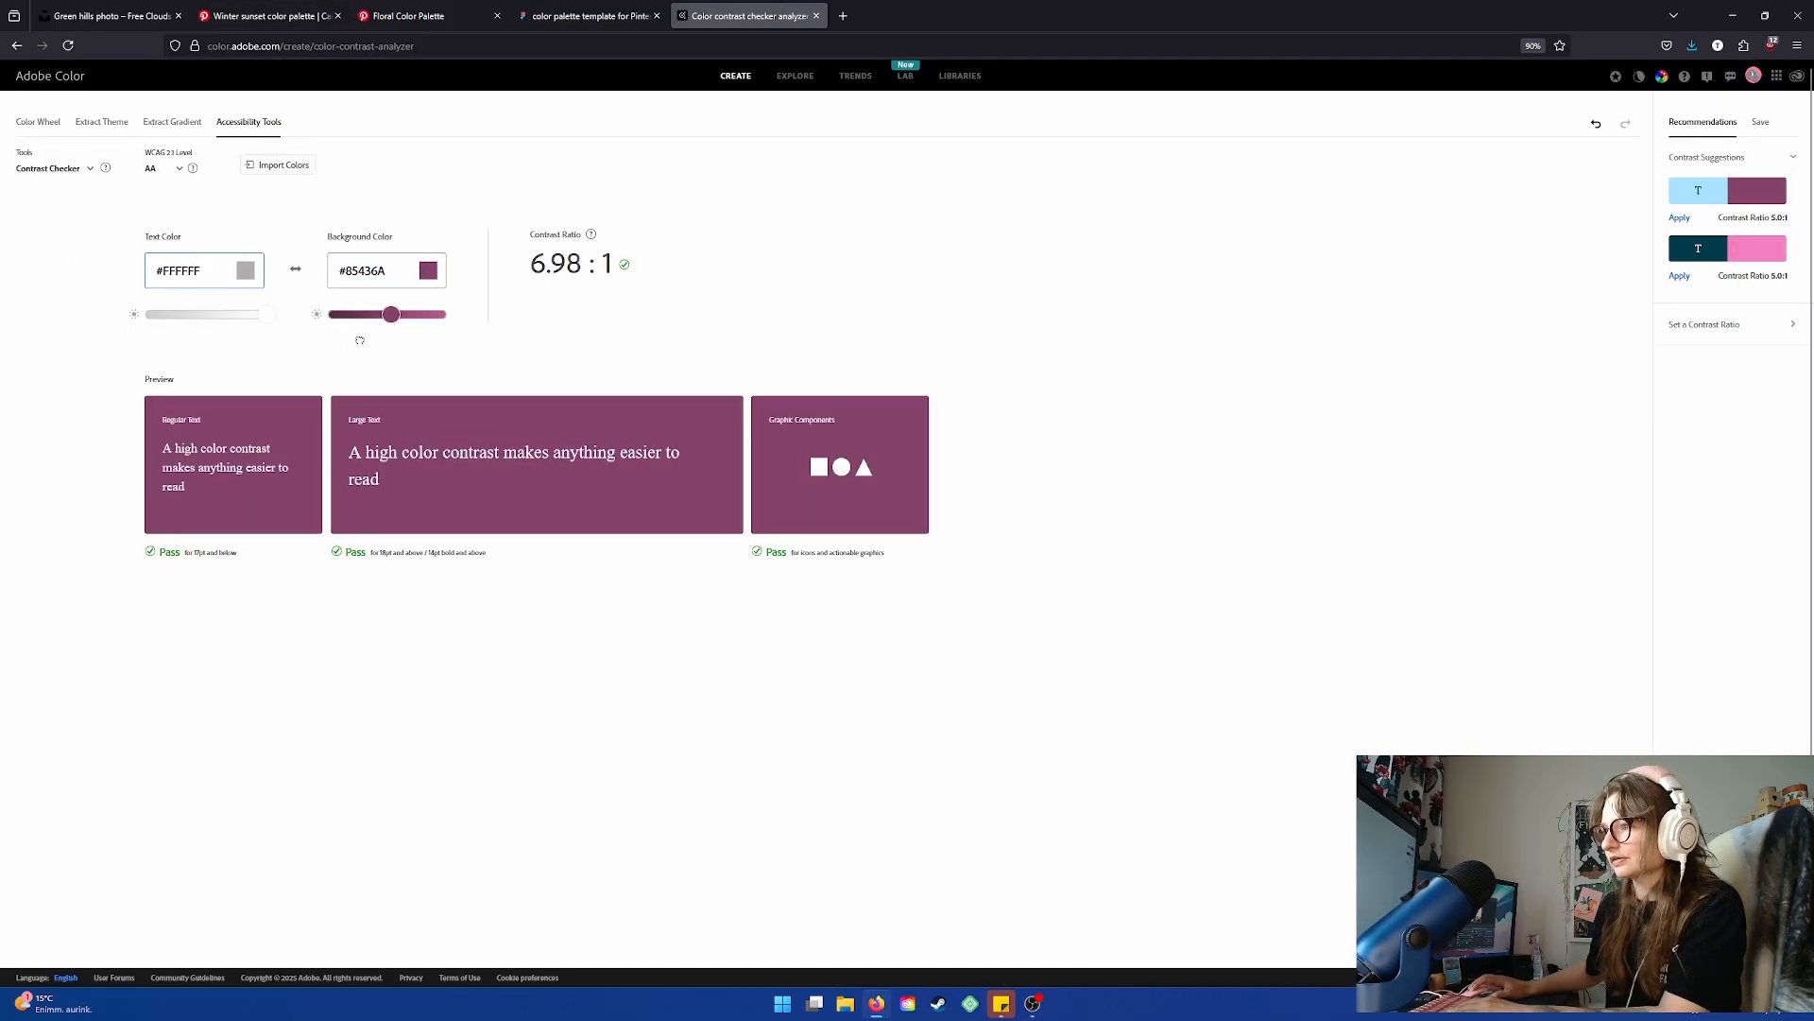
Copy the third swatch's fill code from Figma and test #000000 text against #C58CB5 in Adobe Color's Contrast Checker
left_click(586, 16)
left_click(1716, 593)
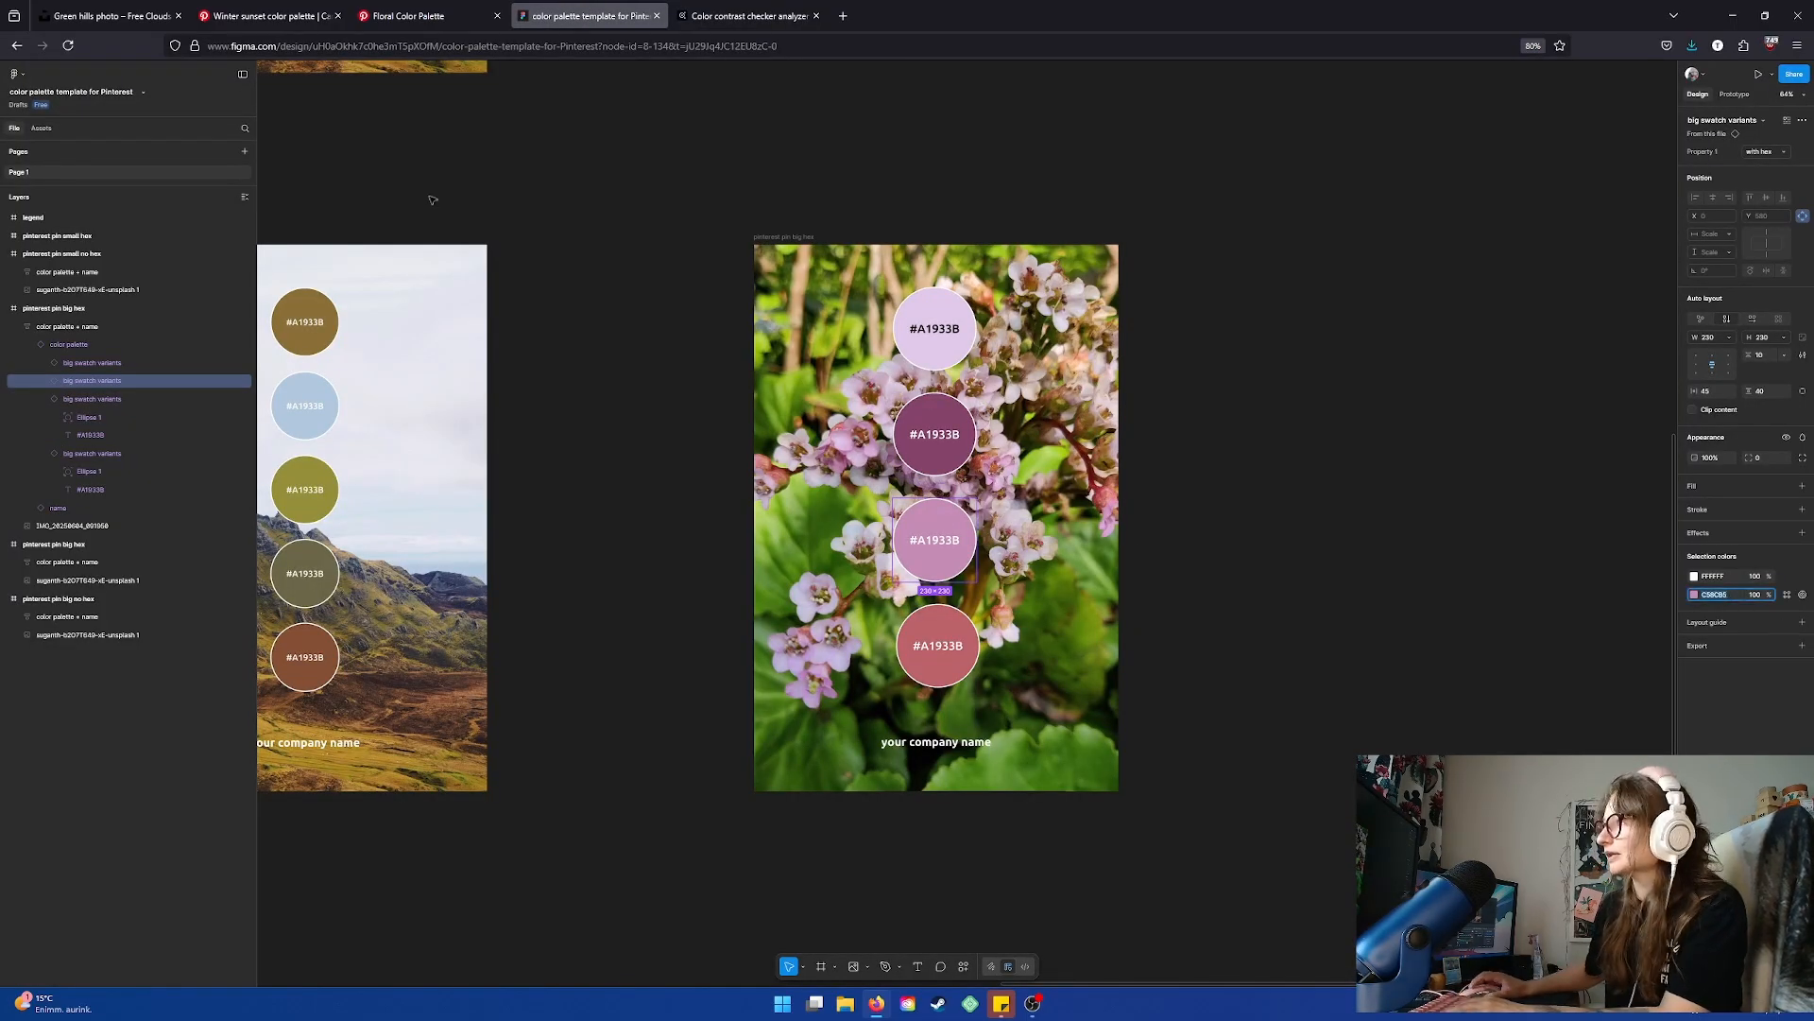
left_click(747, 16)
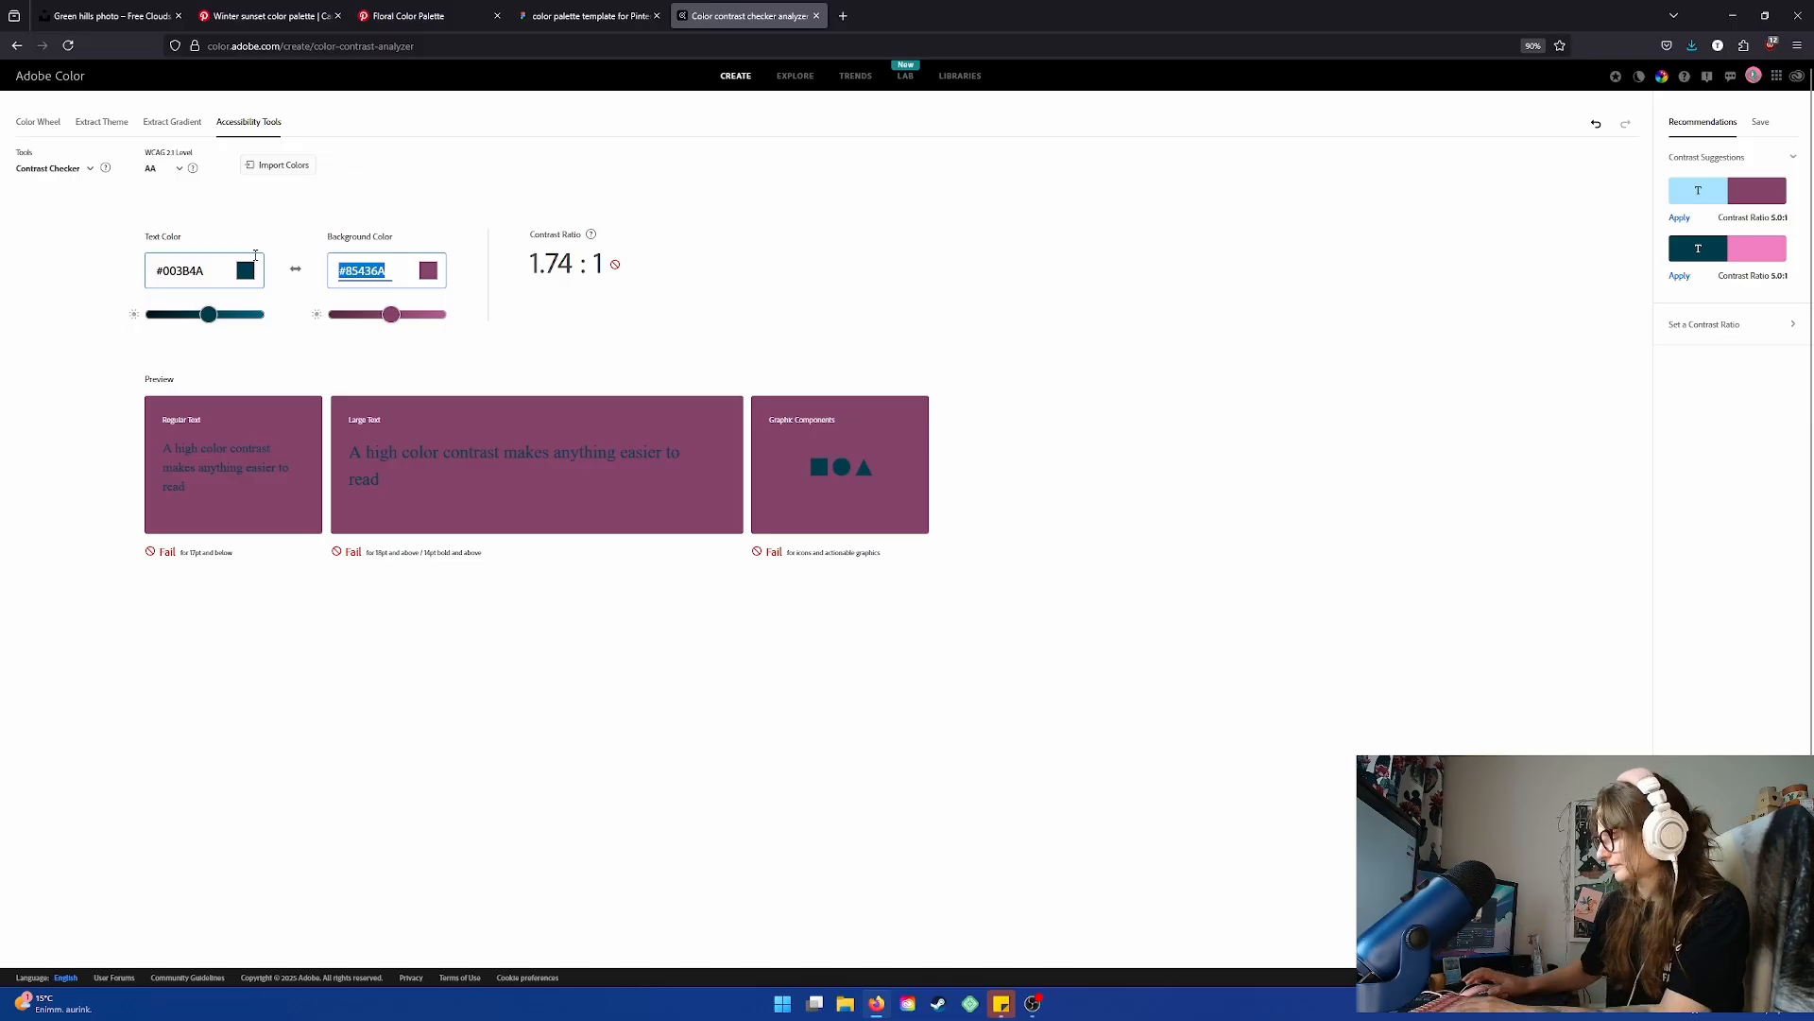
type("#C58CB5")
left_click_drag(208, 313, 85, 338)
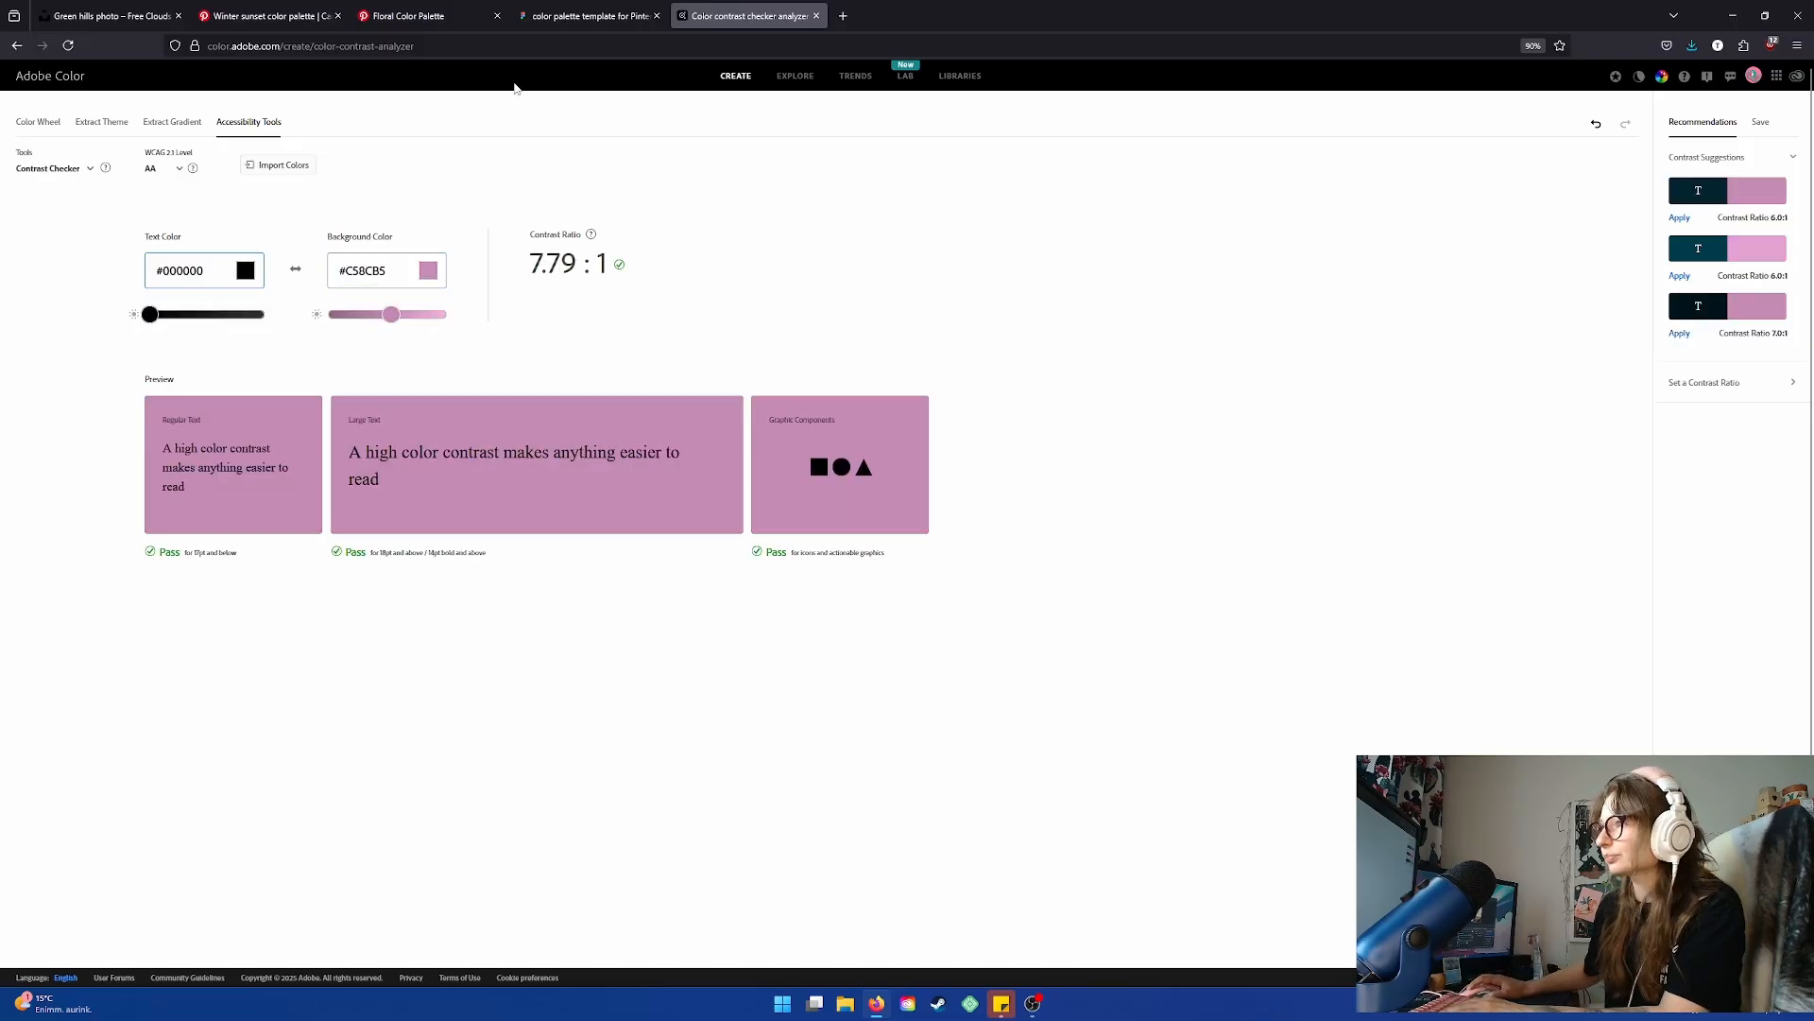
Switch to Figma and change the third swatch's hex label to the black already used on the page
left_click(591, 16)
double_click(938, 538)
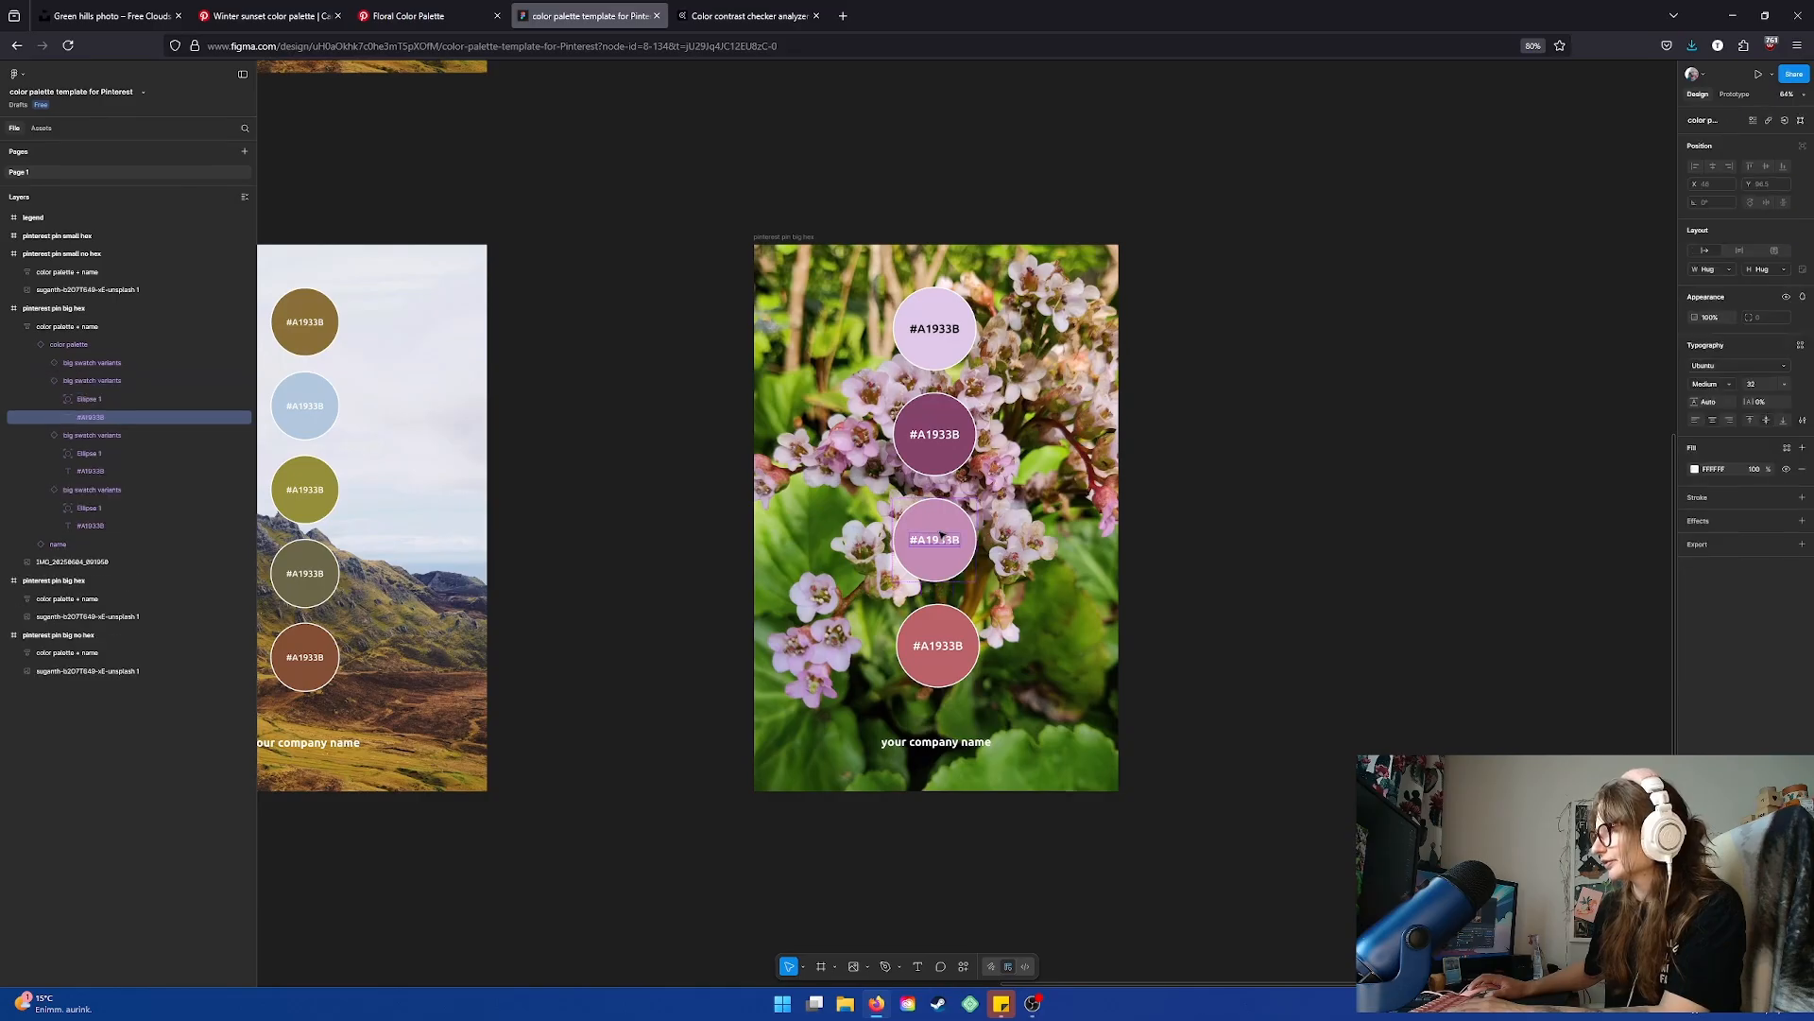
left_click(1696, 470)
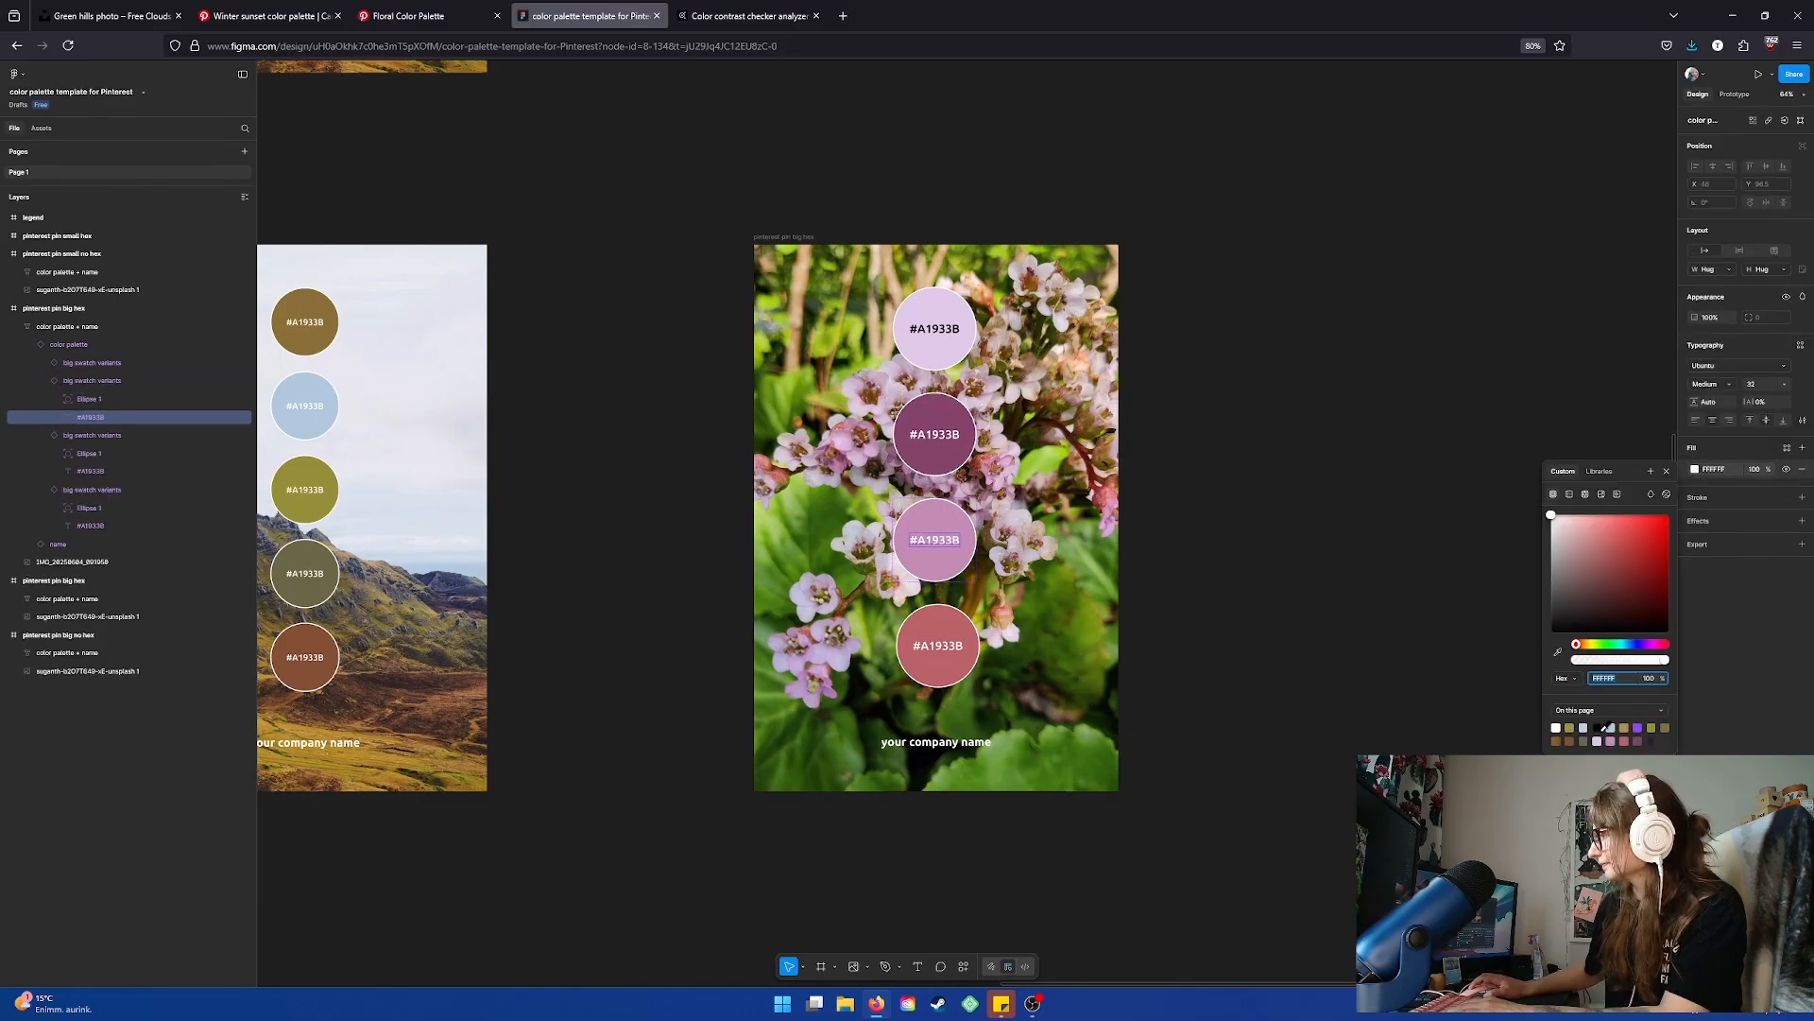
left_click(1599, 729)
Copy the lowest swatch's rose red fill code and test #FFFFFF text against #BB6269 in Adobe Color's Contrast Checker
left_click(933, 664)
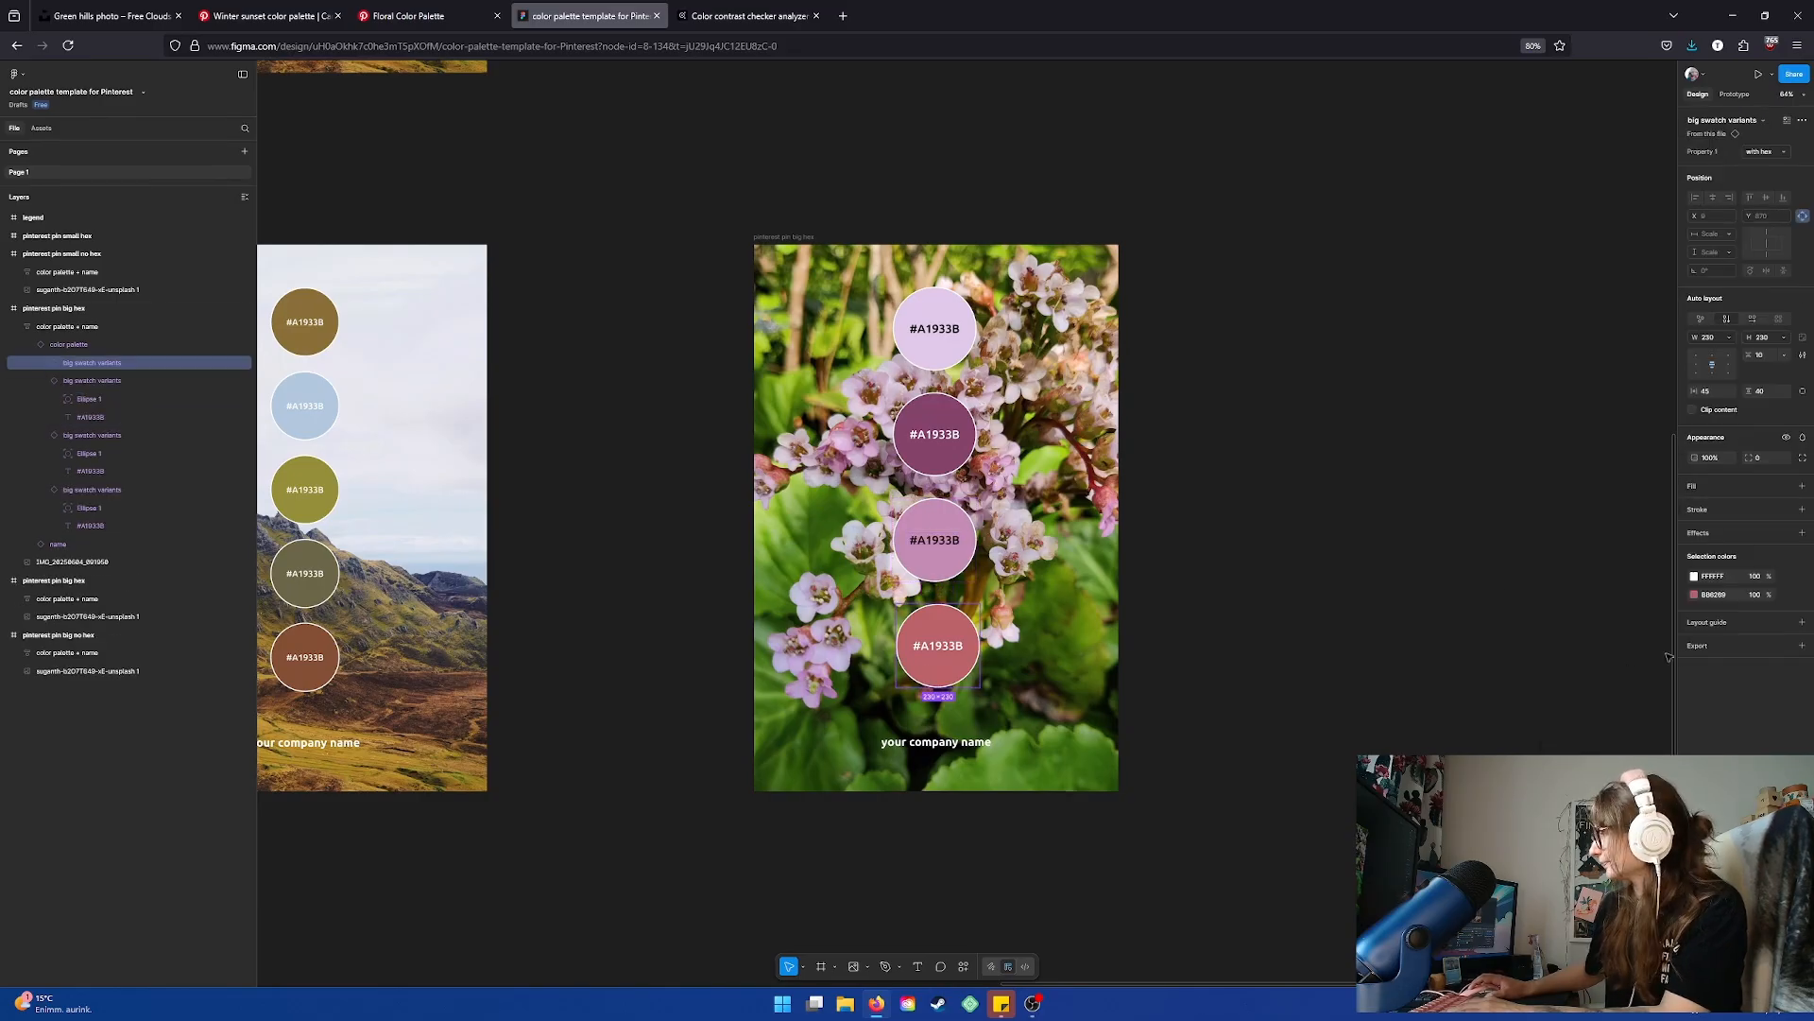
left_click(1722, 598)
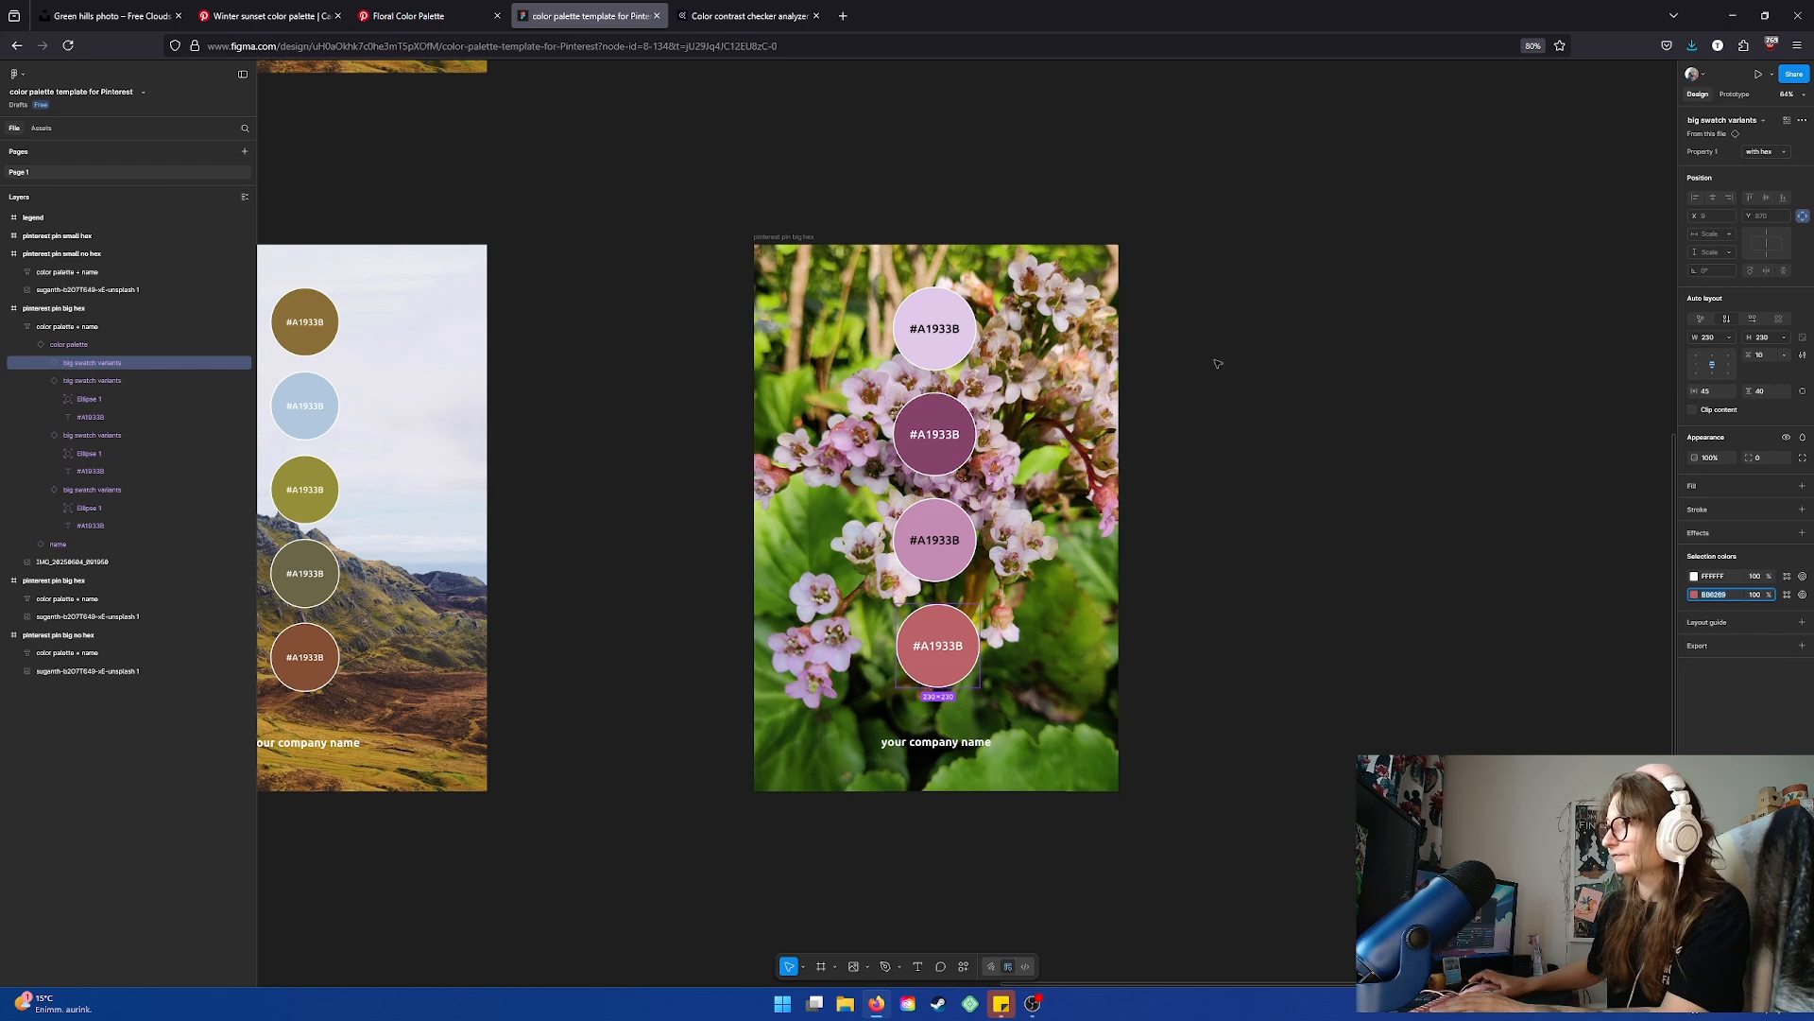
left_click(705, 16)
left_click(364, 277)
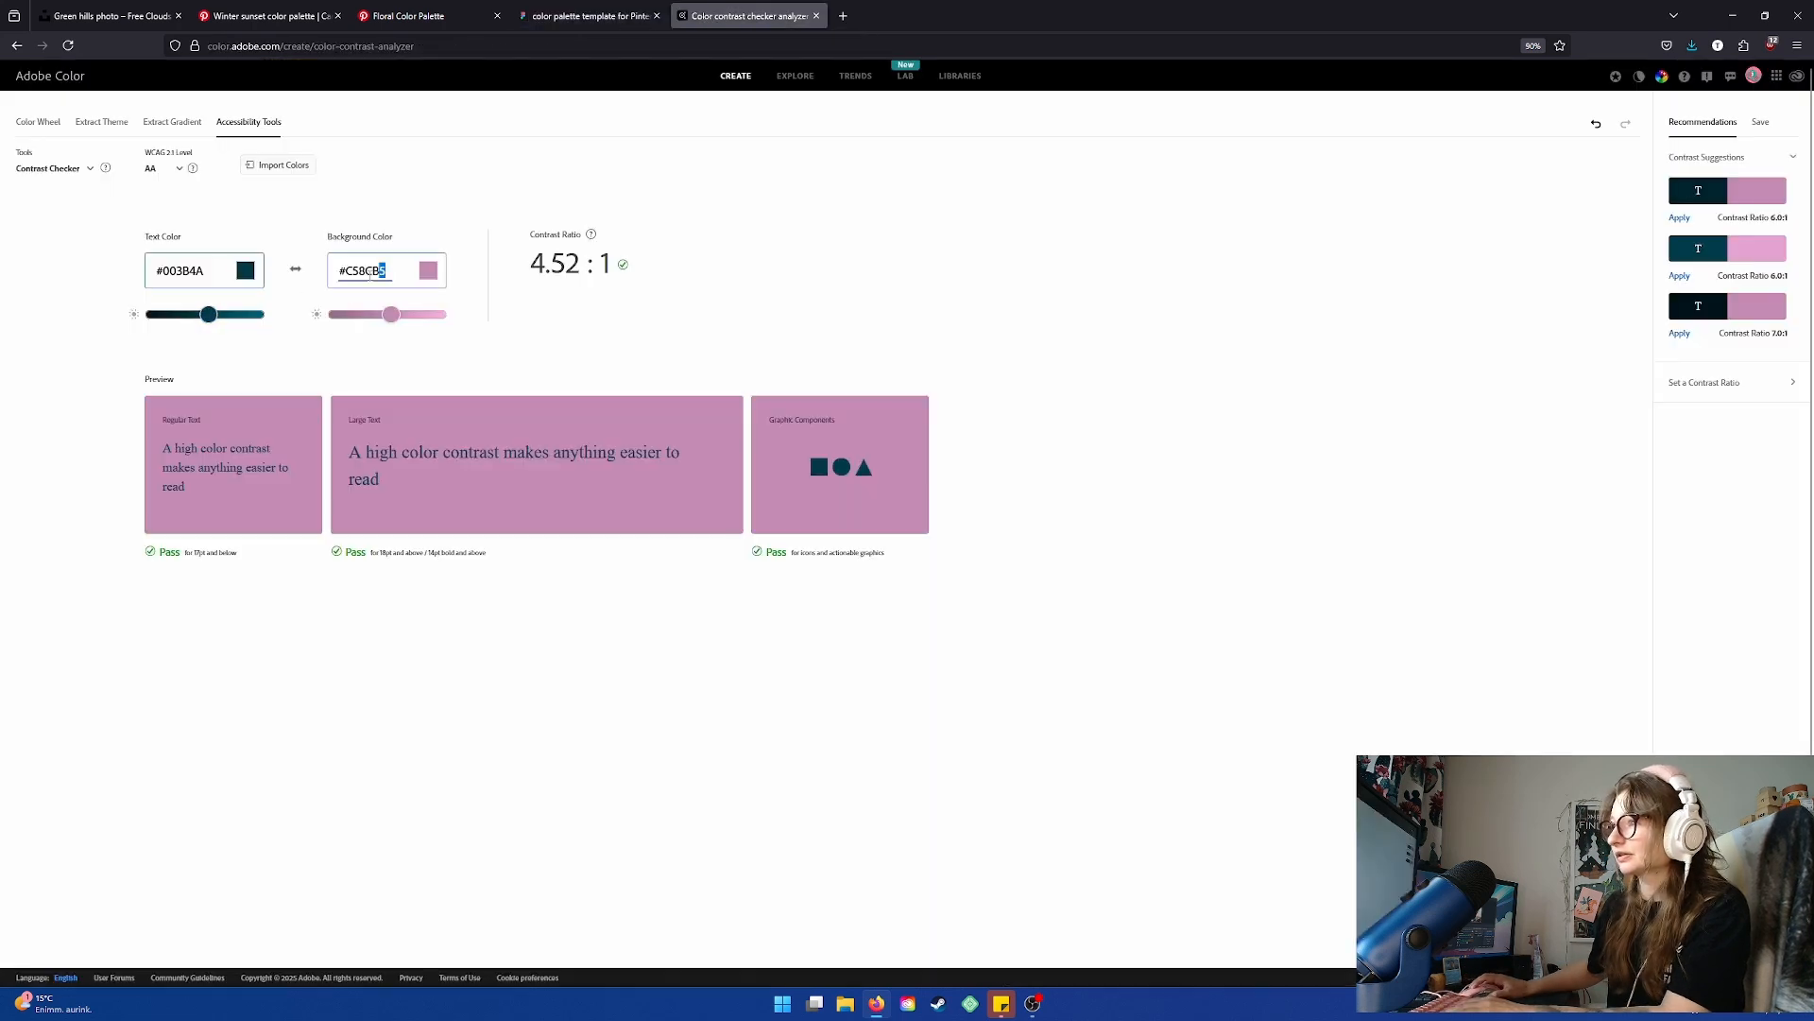
key("ctrl+a")
type("#BB6269")
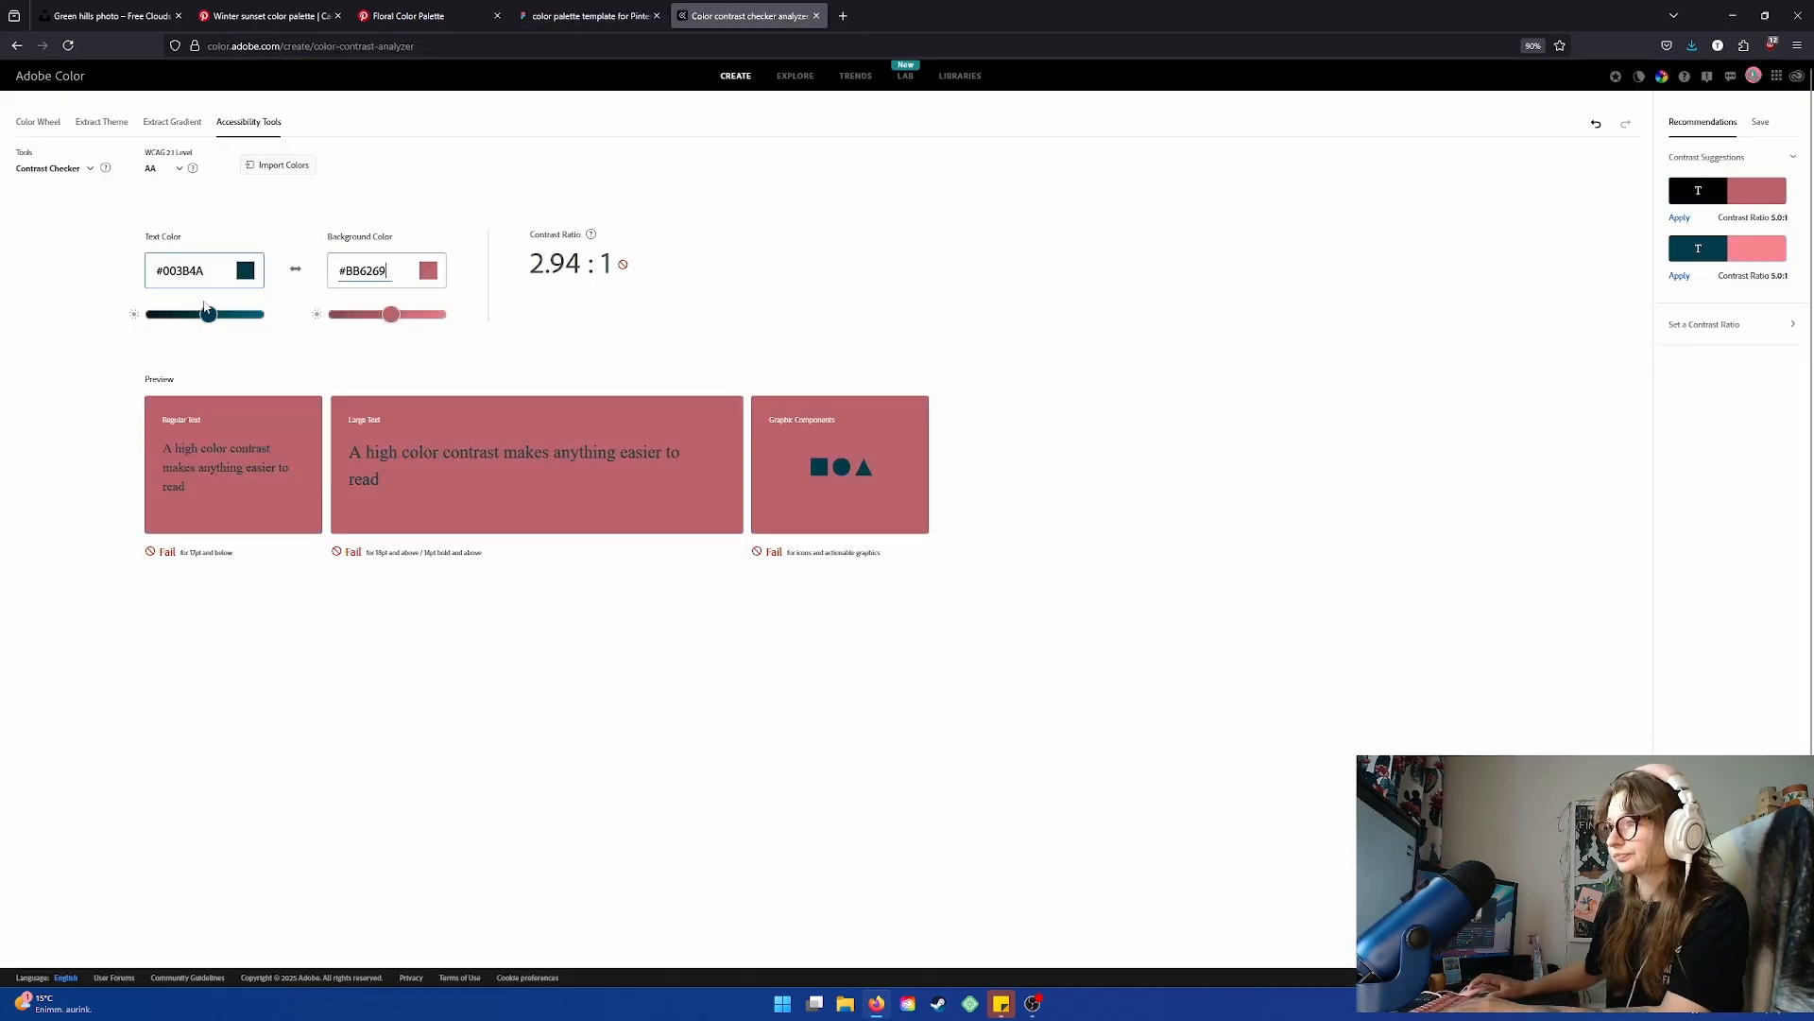
left_click_drag(204, 316, 454, 320)
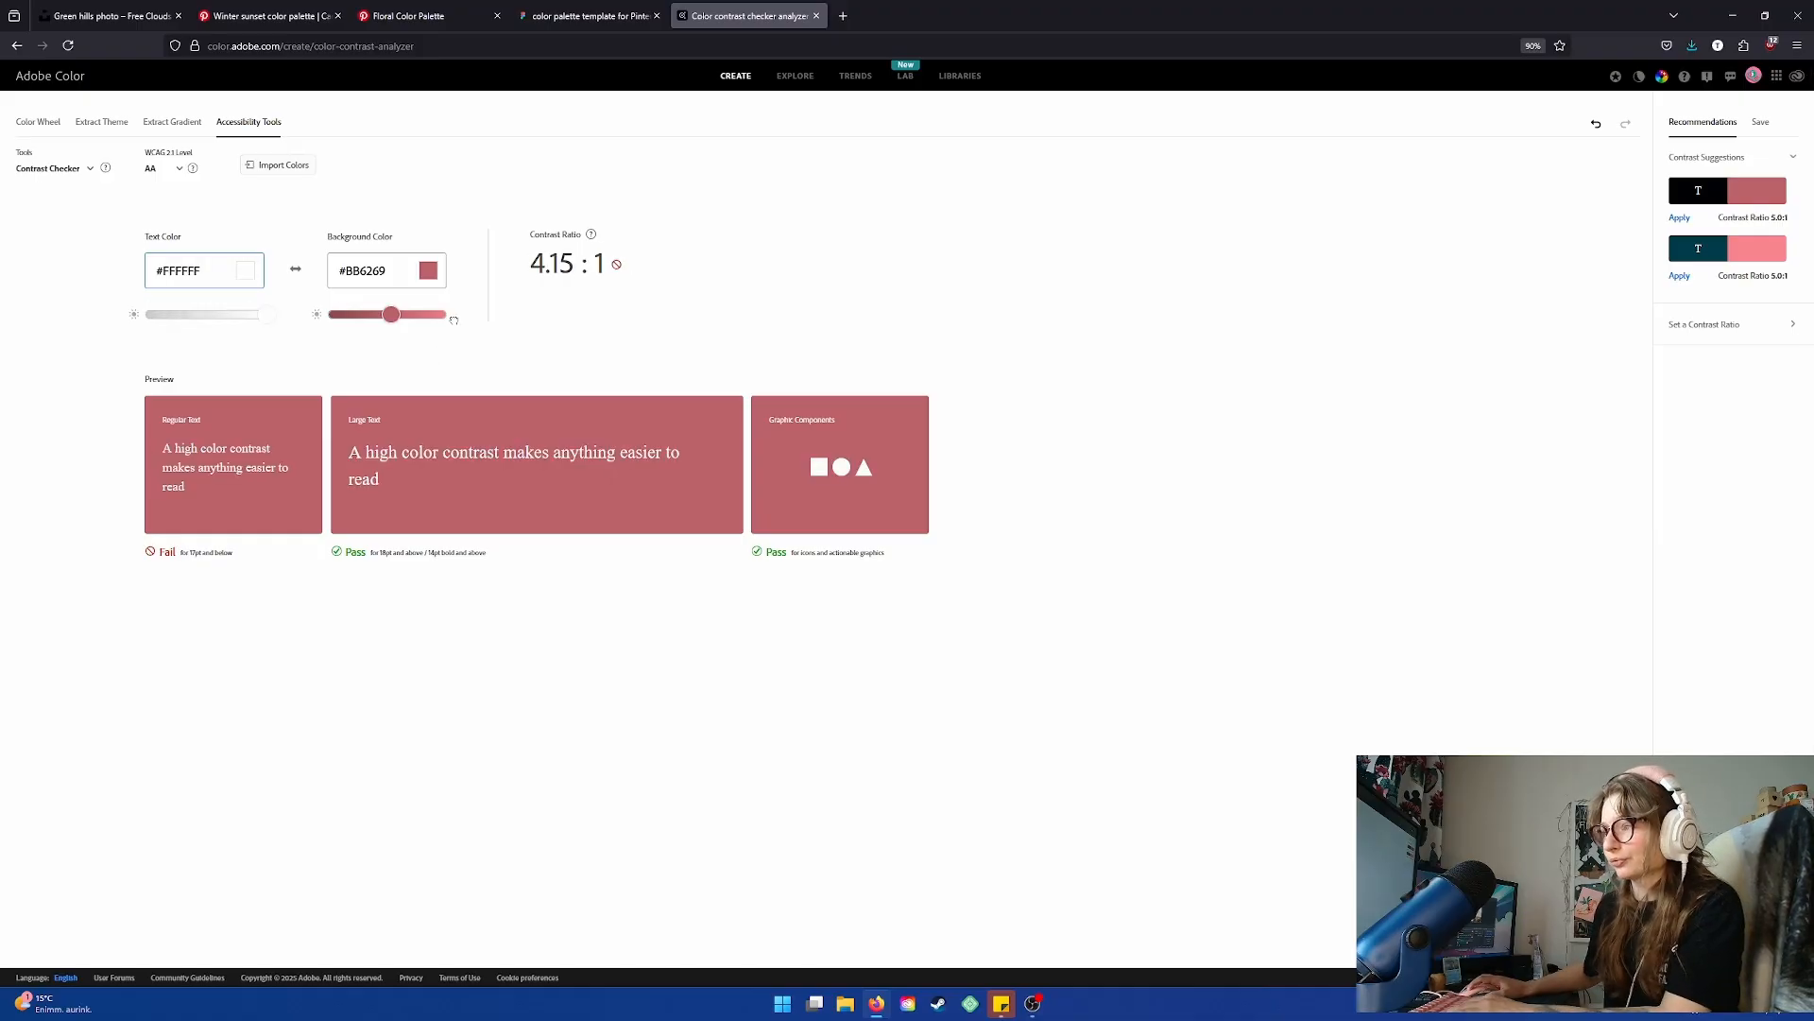
left_click_drag(453, 320, 274, 314)
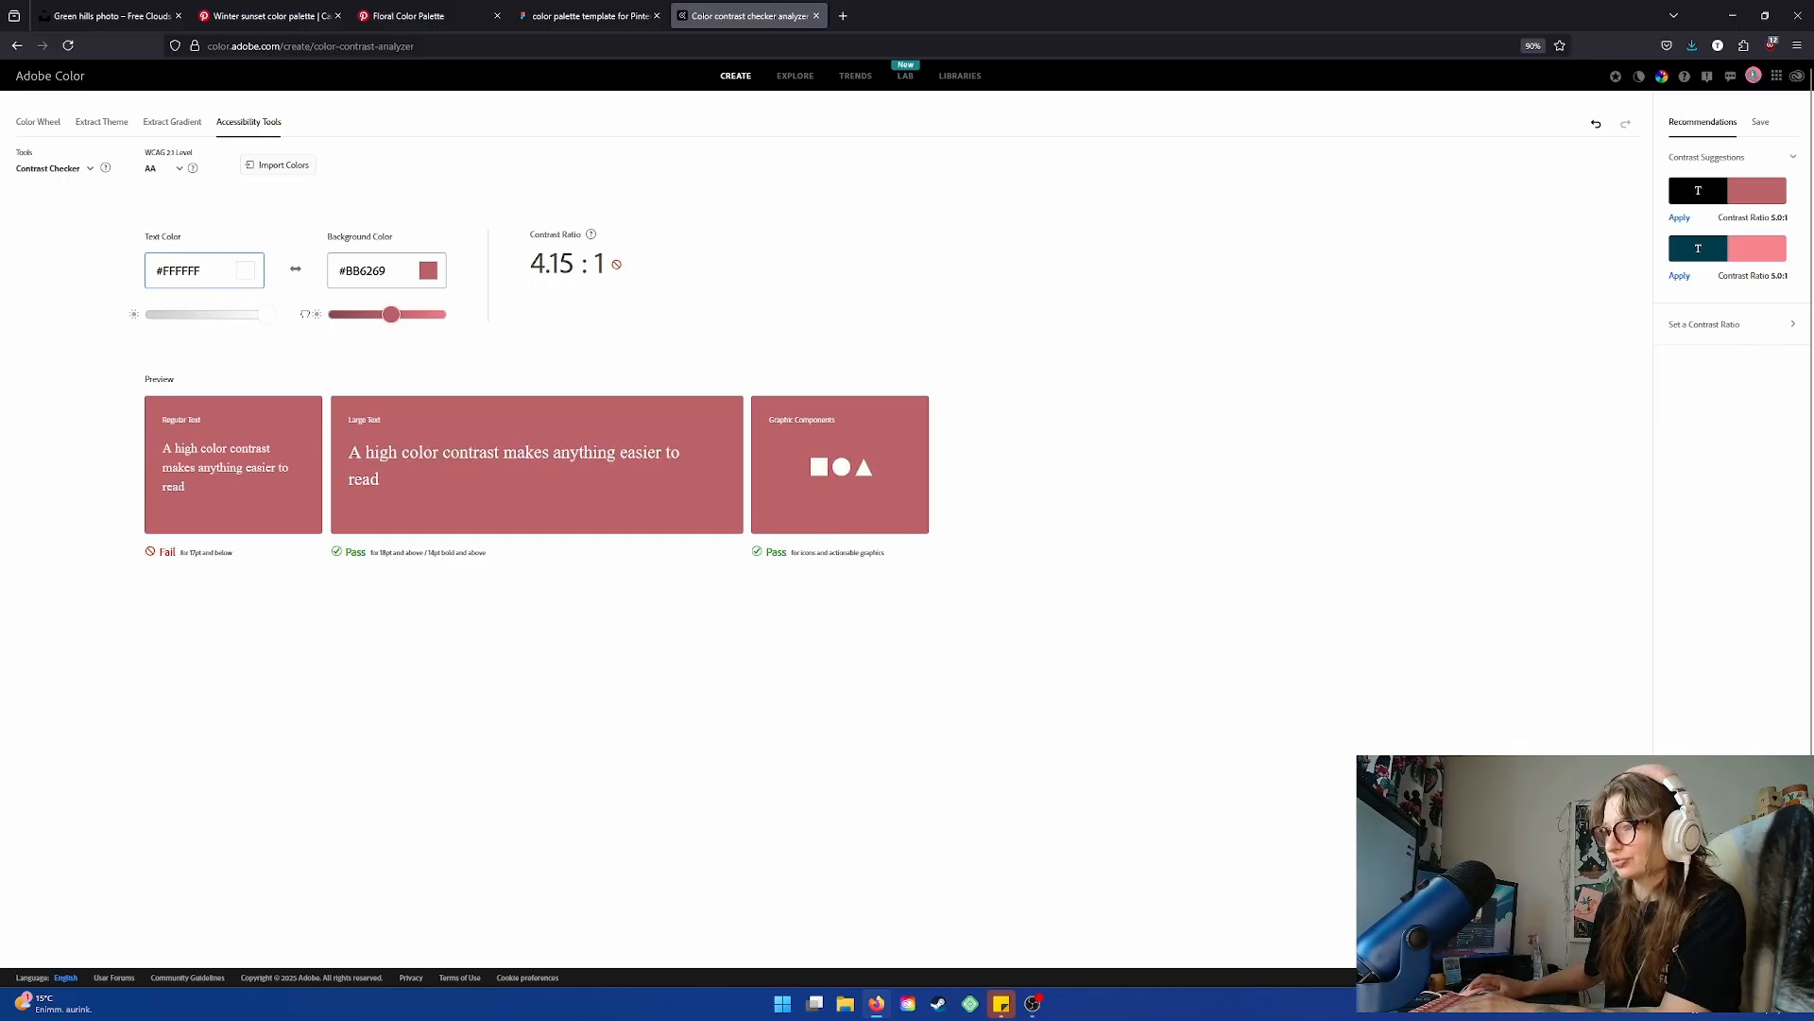
Switch to Figma and replace the "your company name" text on the flower pin with "beguilint"
left_click(586, 16)
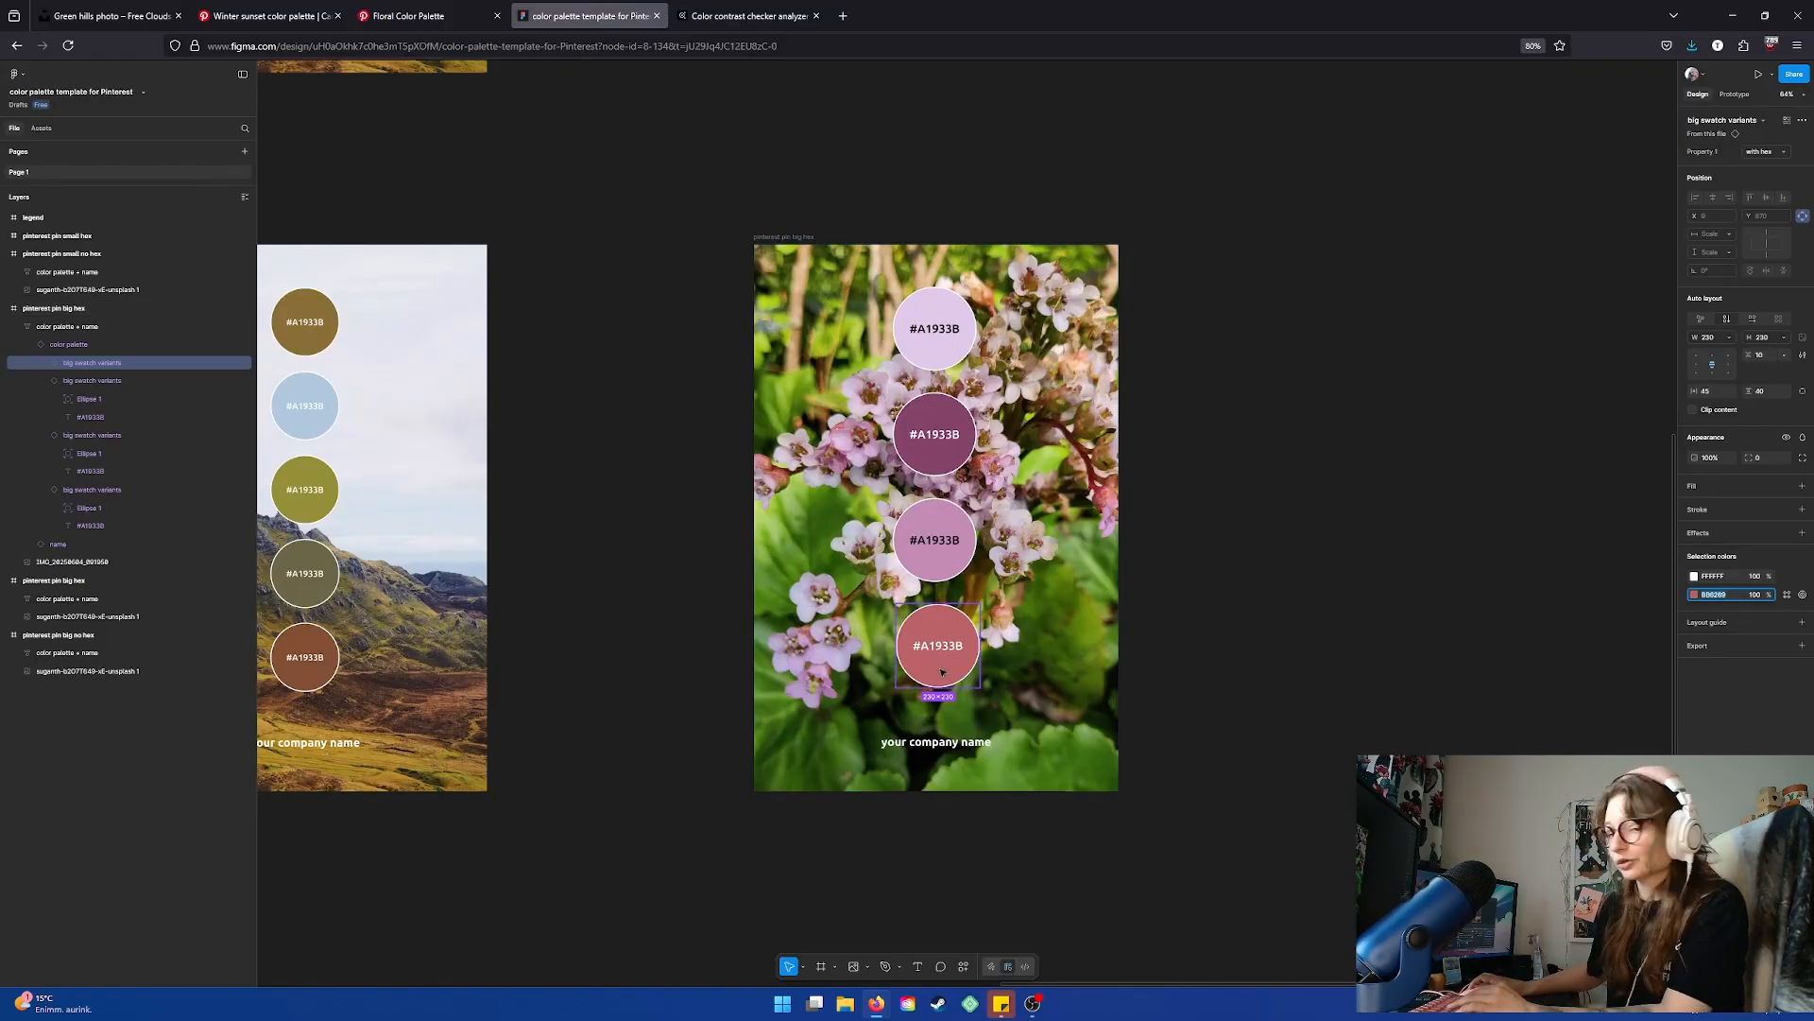
left_click(934, 742)
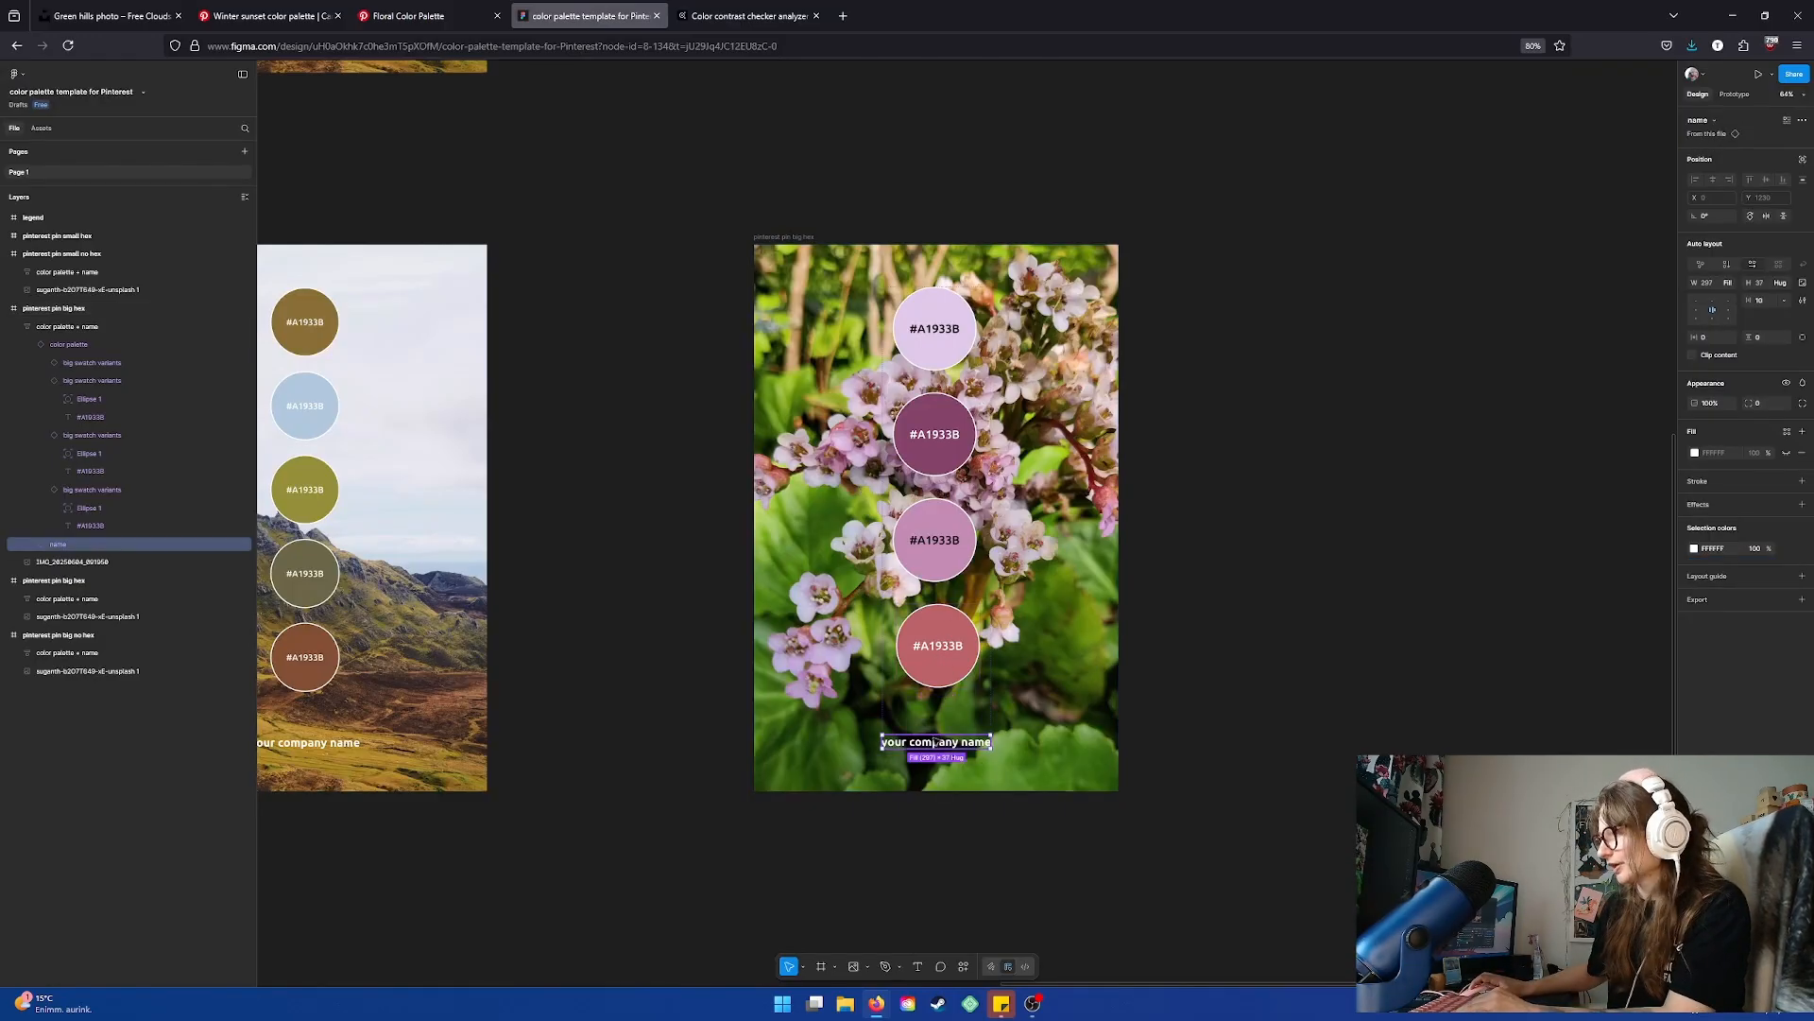
double_click(940, 745)
double_click(940, 745)
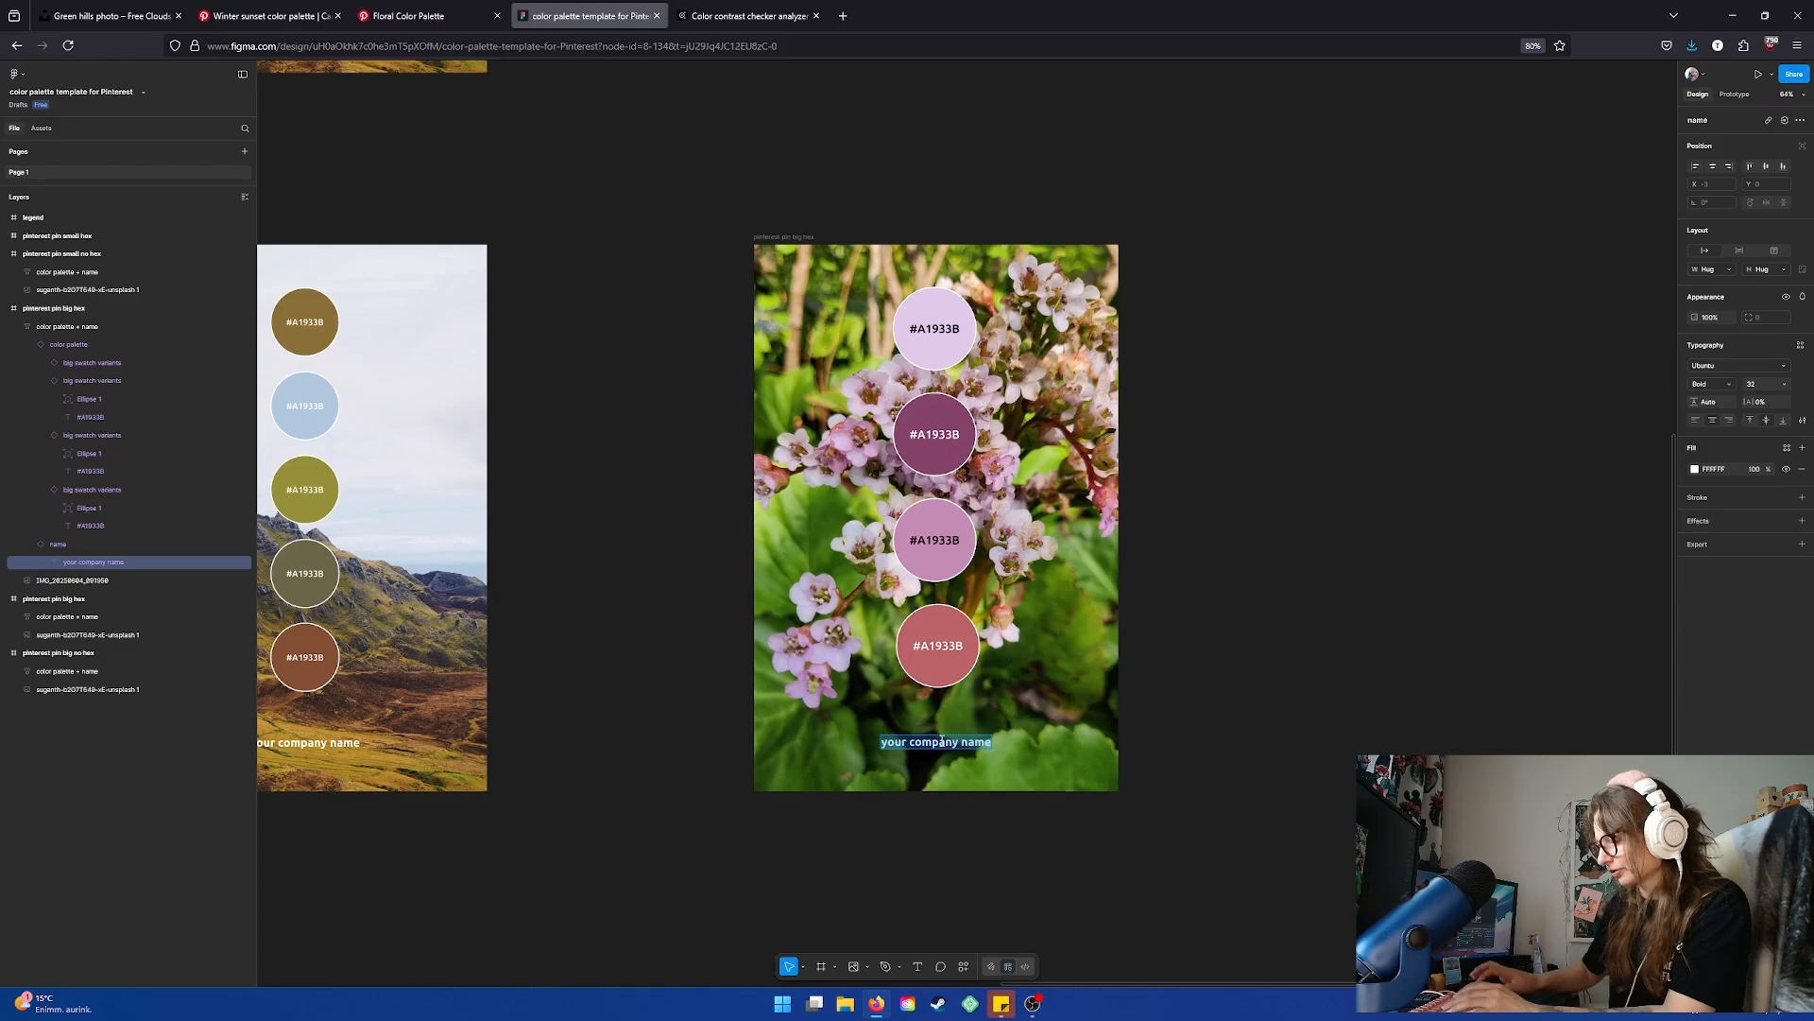
type("beguilint")
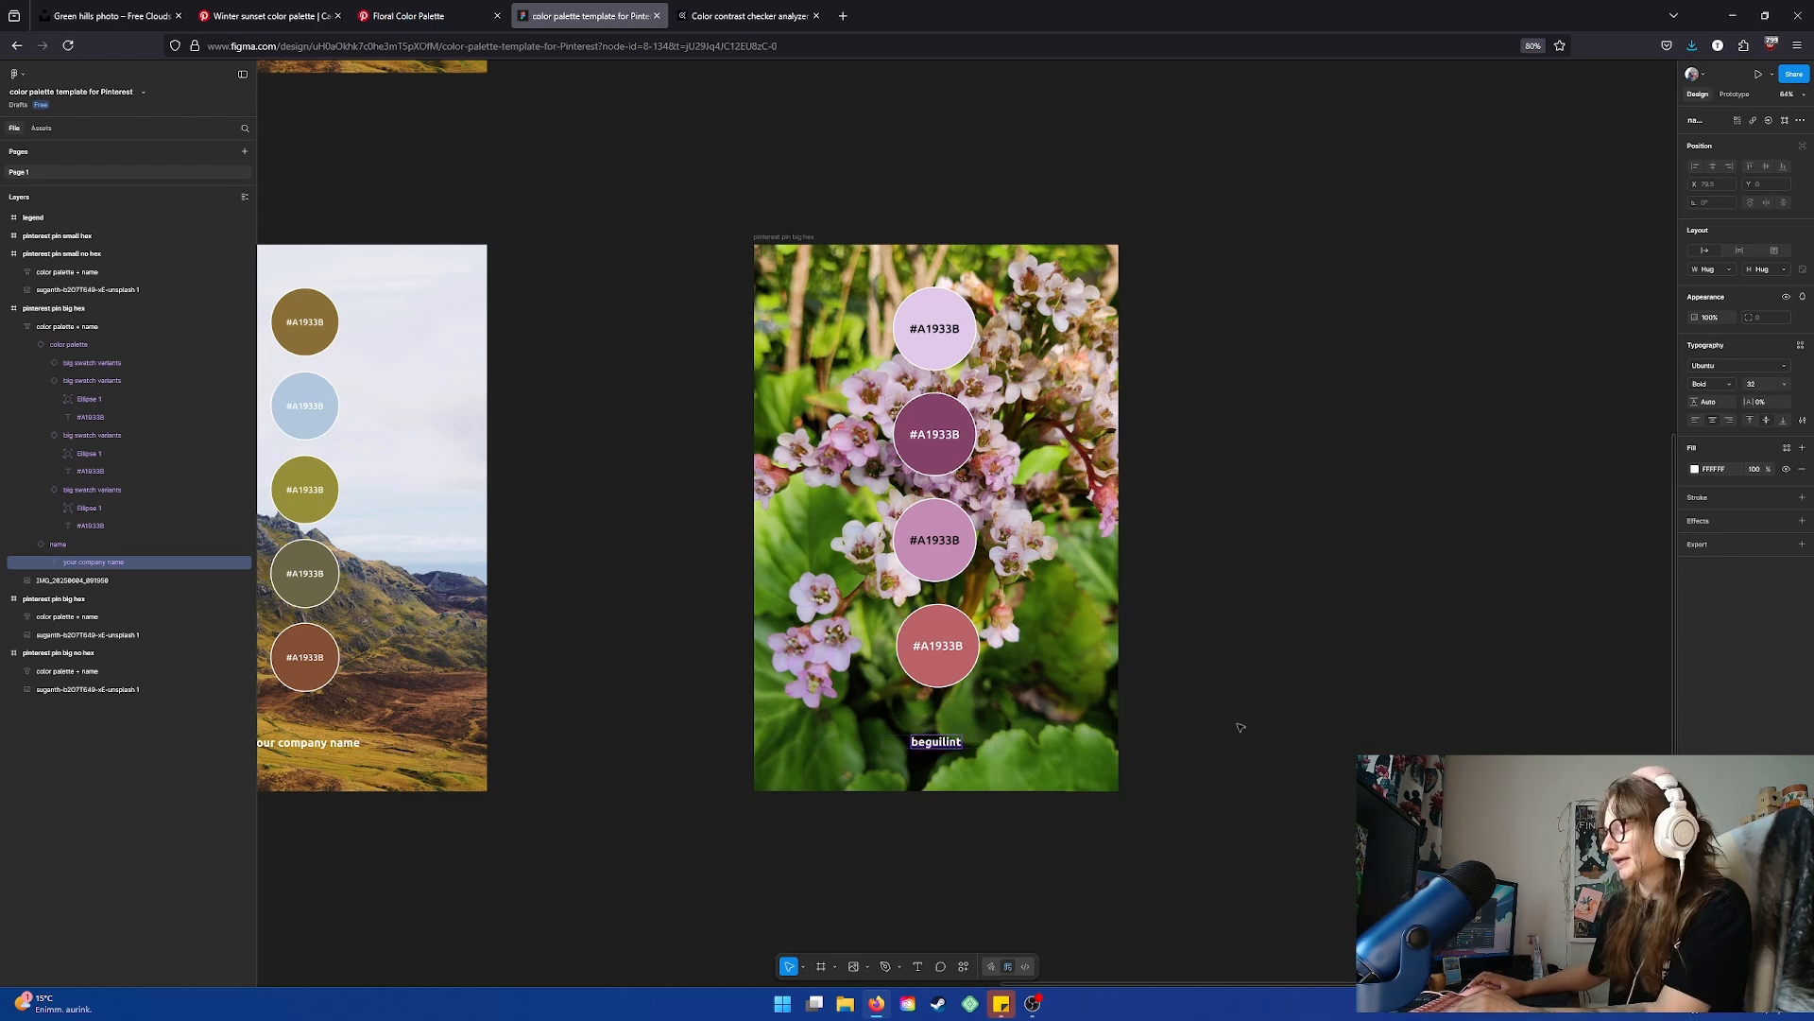
left_click(1405, 607)
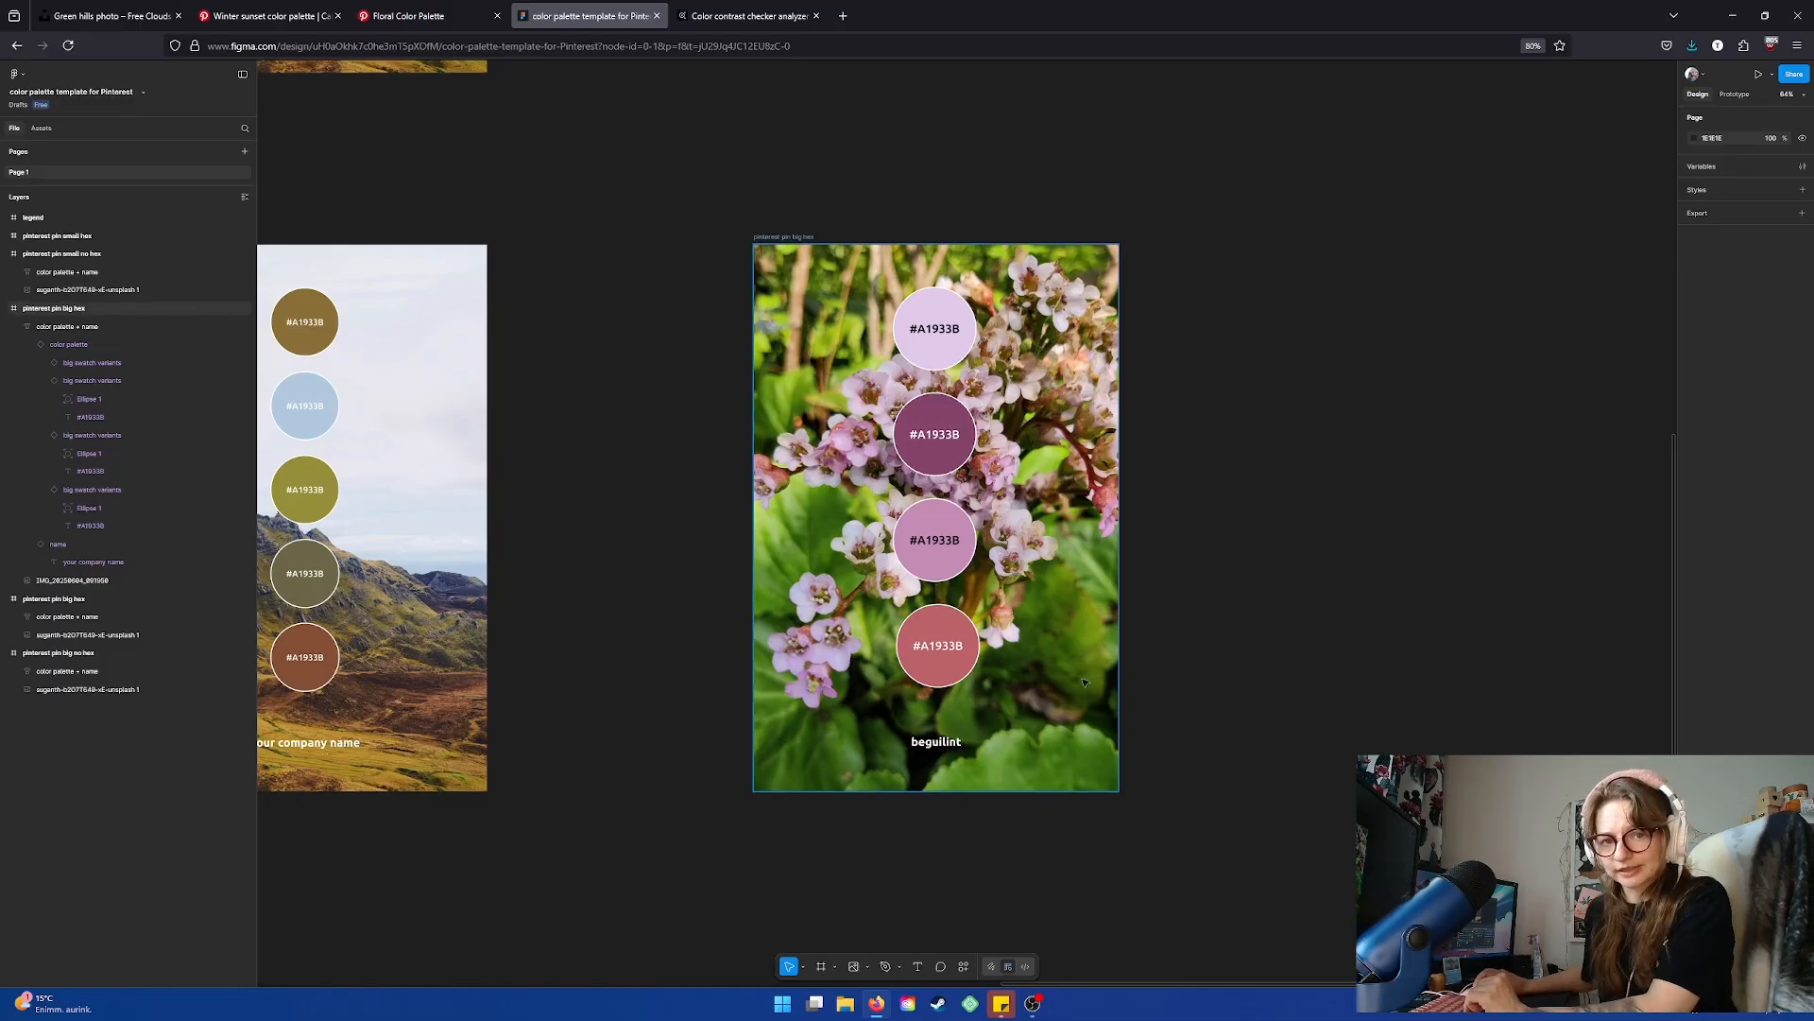
Copy the topmost lavender swatch's fill code and replace its label text with #E1C9E9
left_click(1071, 526)
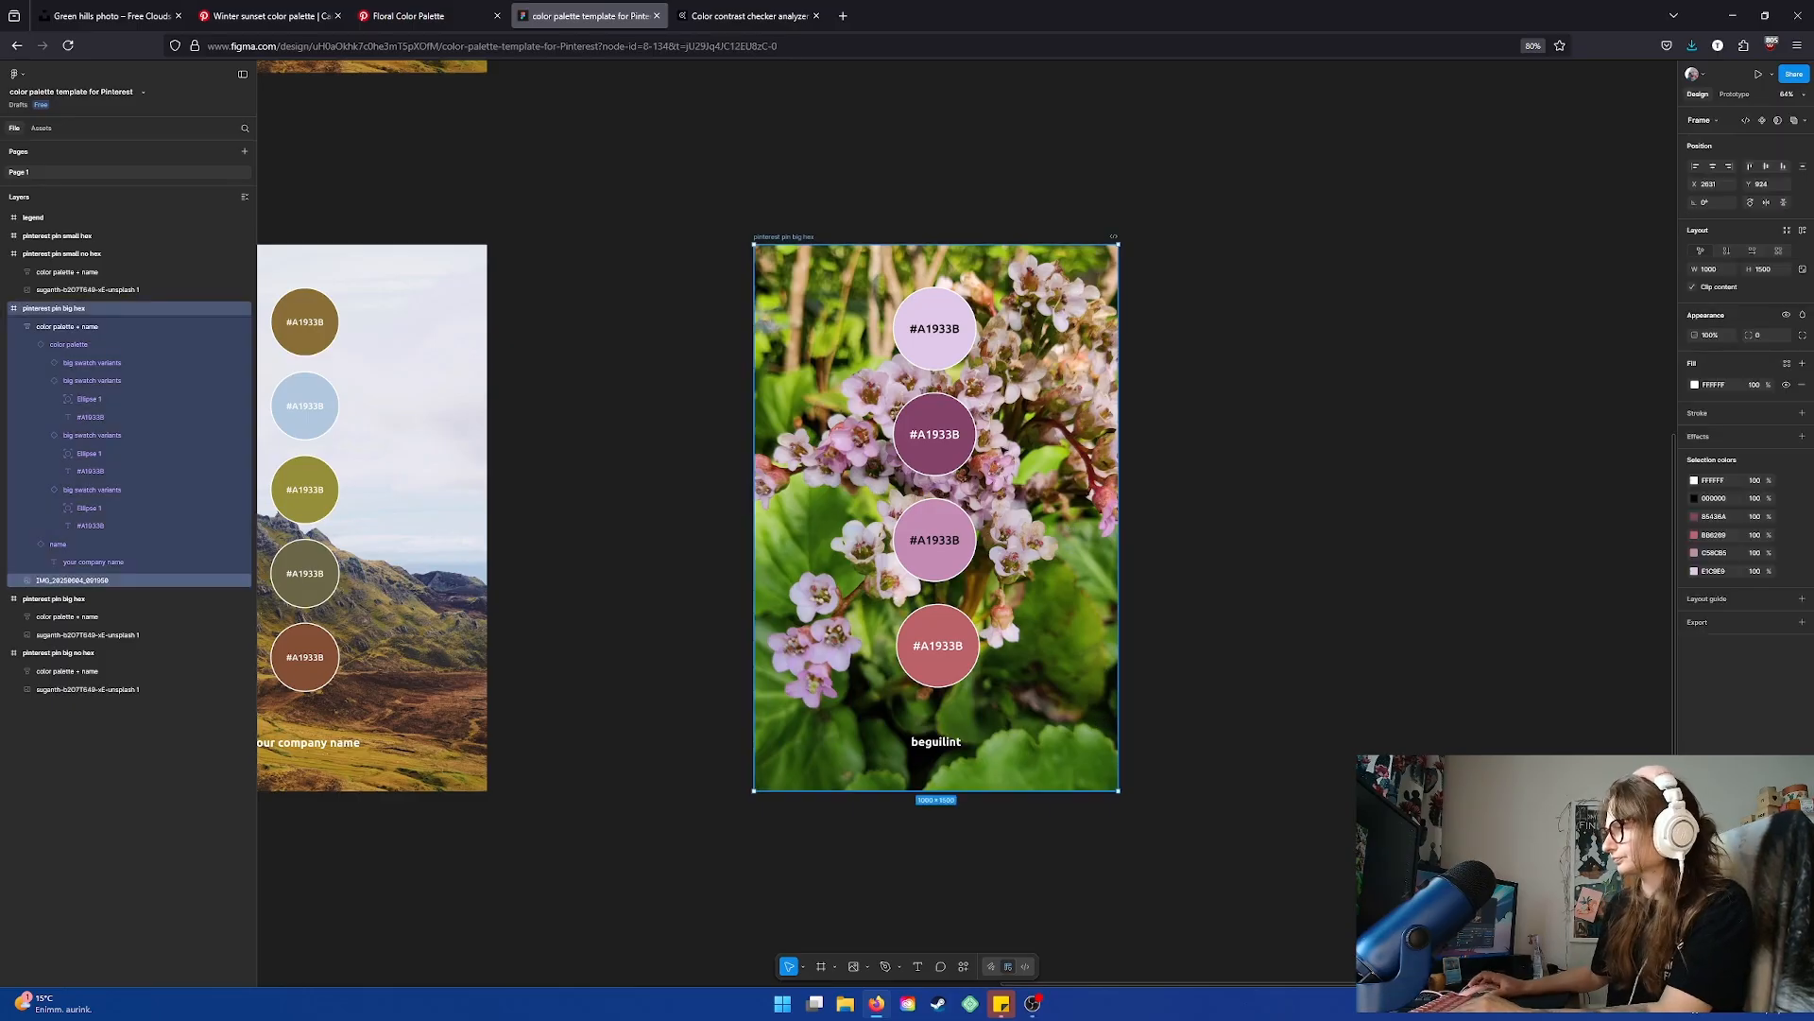
double_click(957, 348)
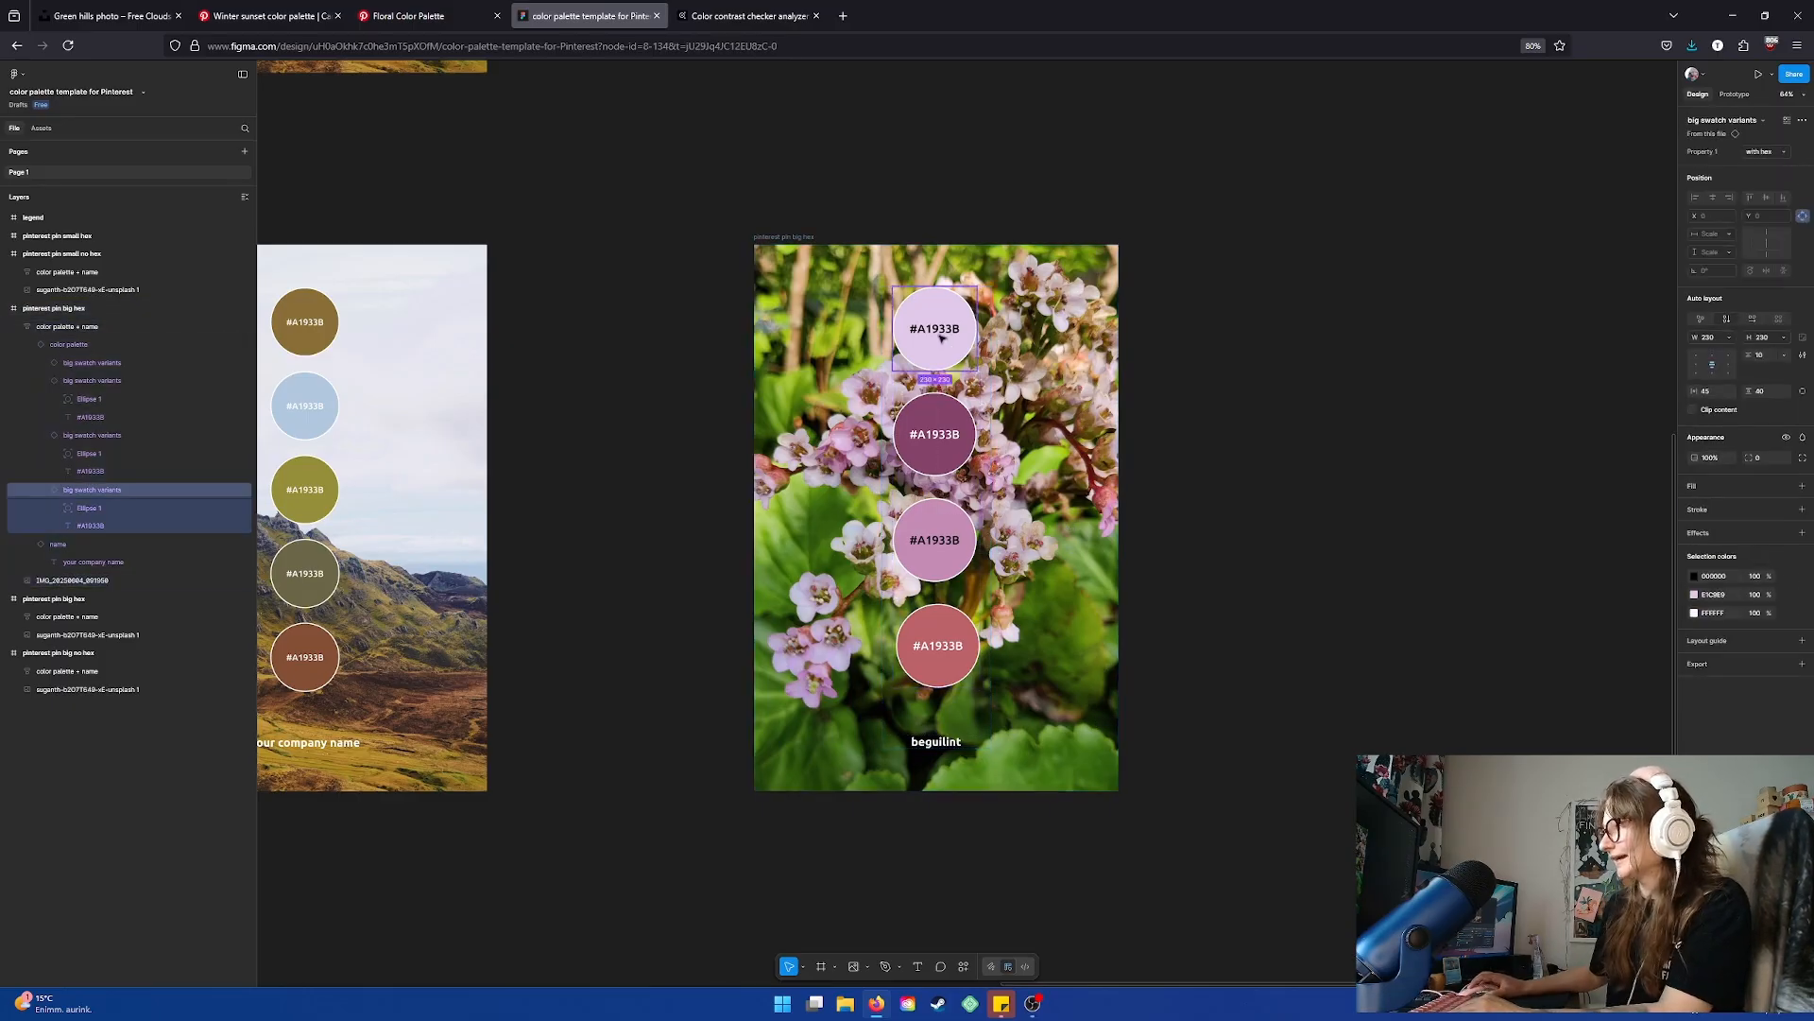
left_click(1714, 596)
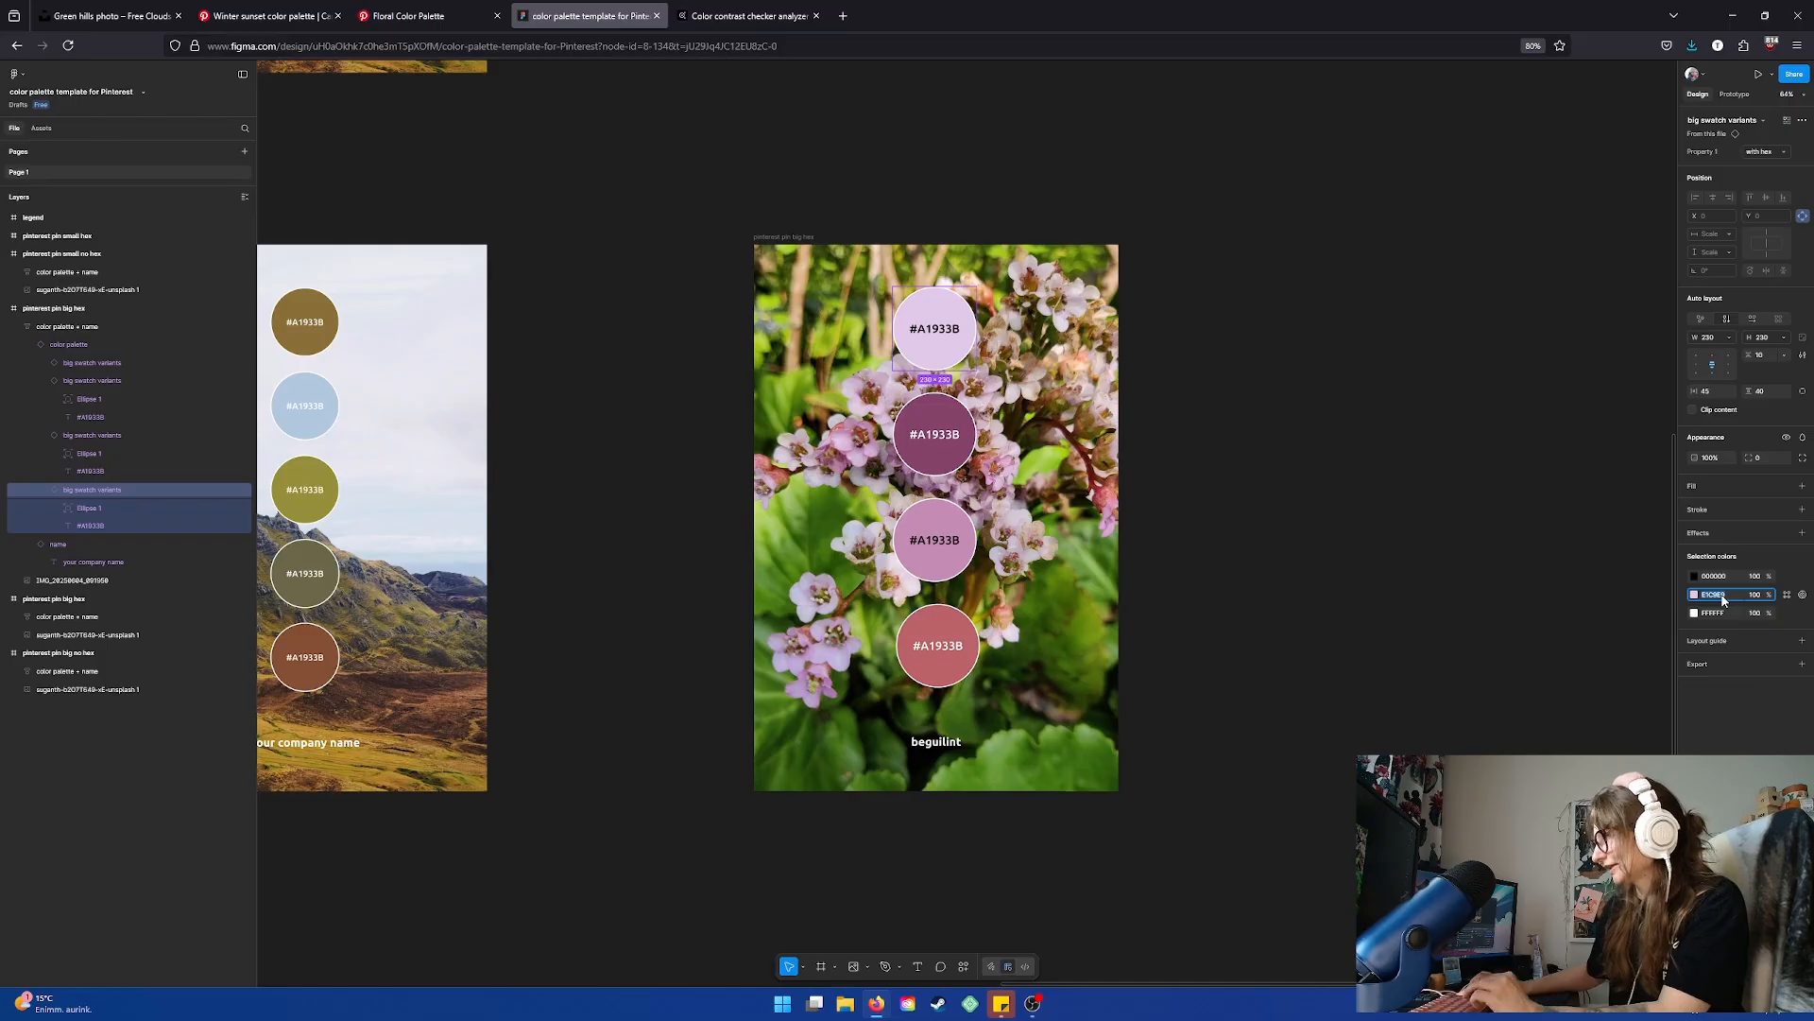
double_click(935, 331)
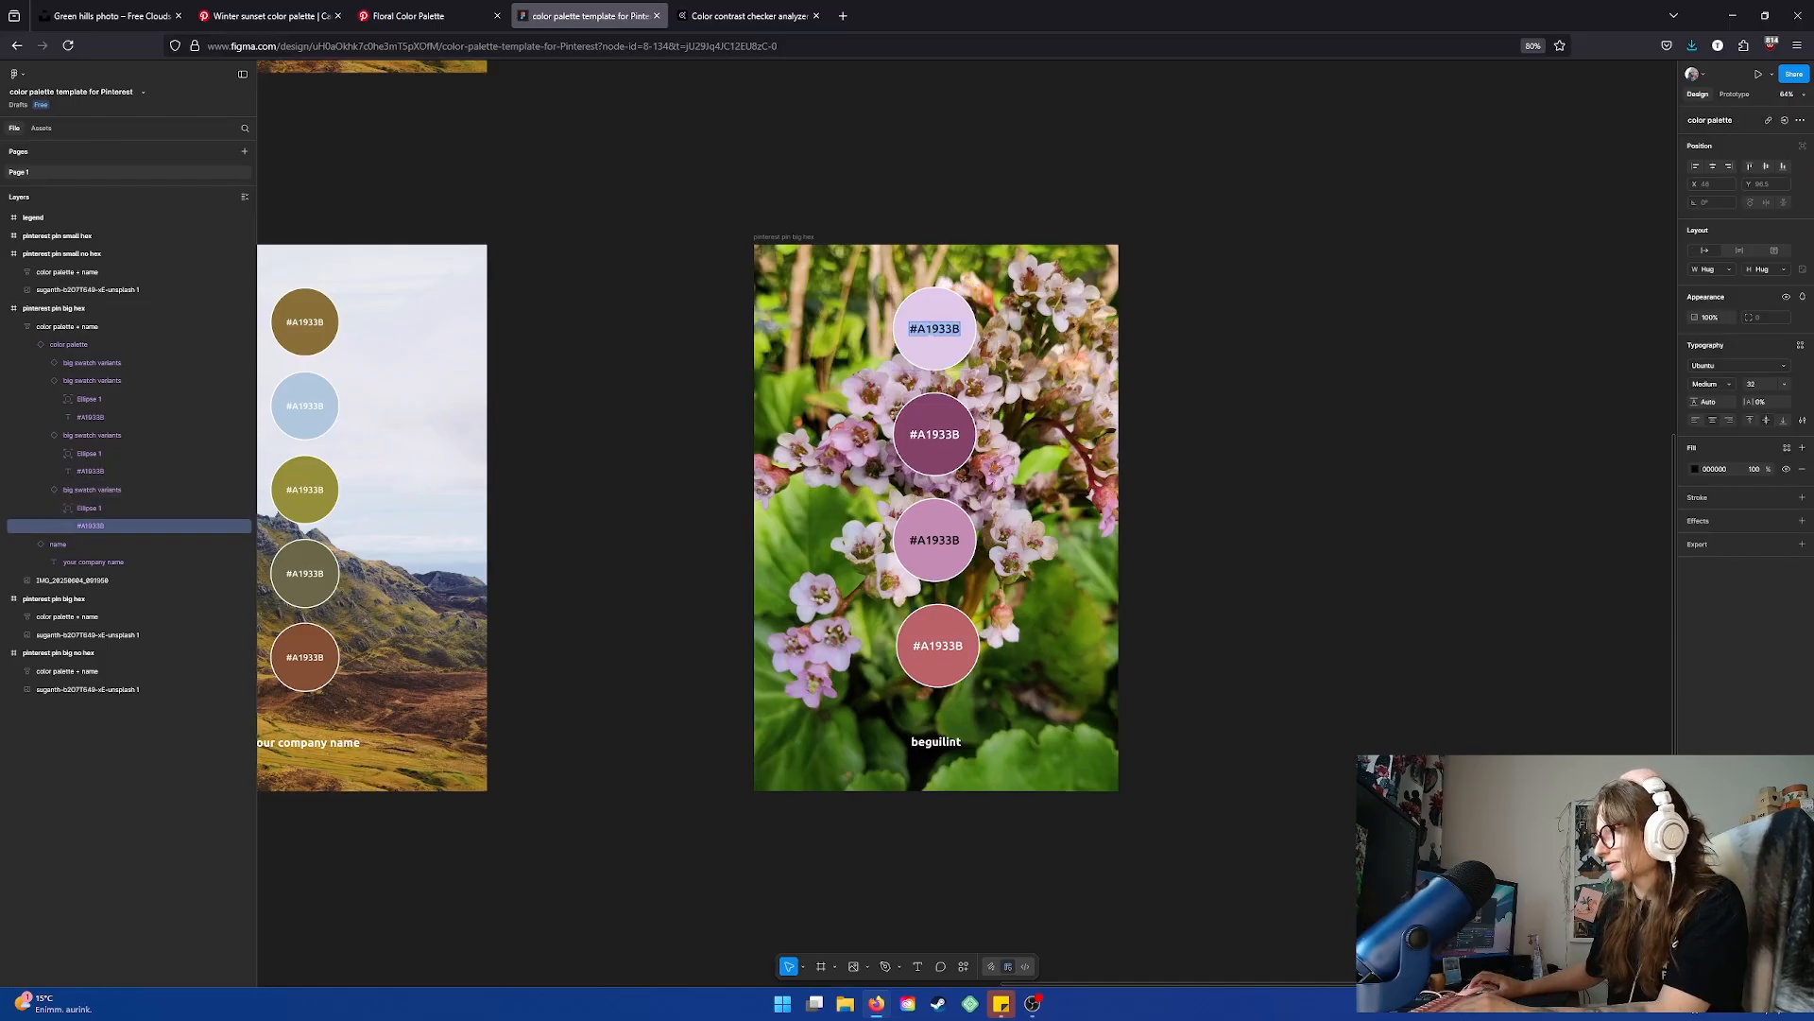
type("#E1C9E9")
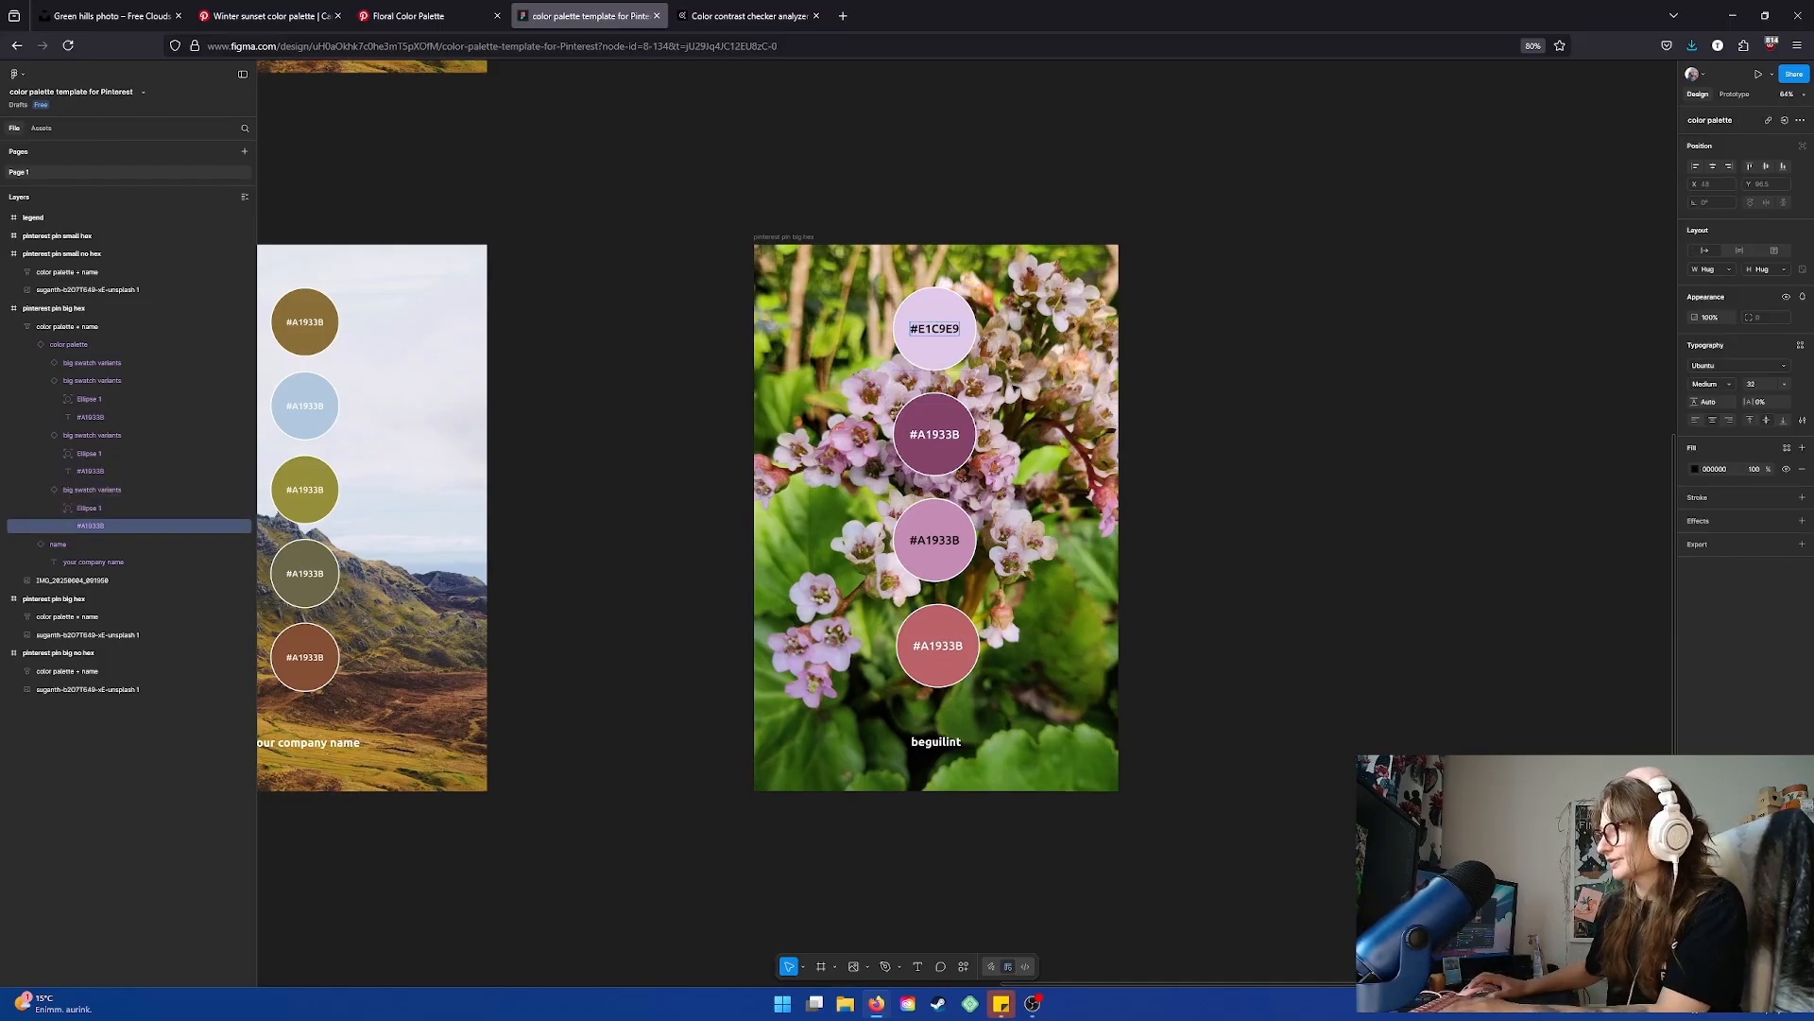
Copy the second, plum swatch's fill code and replace its label text with #85436A
left_click(938, 425)
left_click(1716, 595)
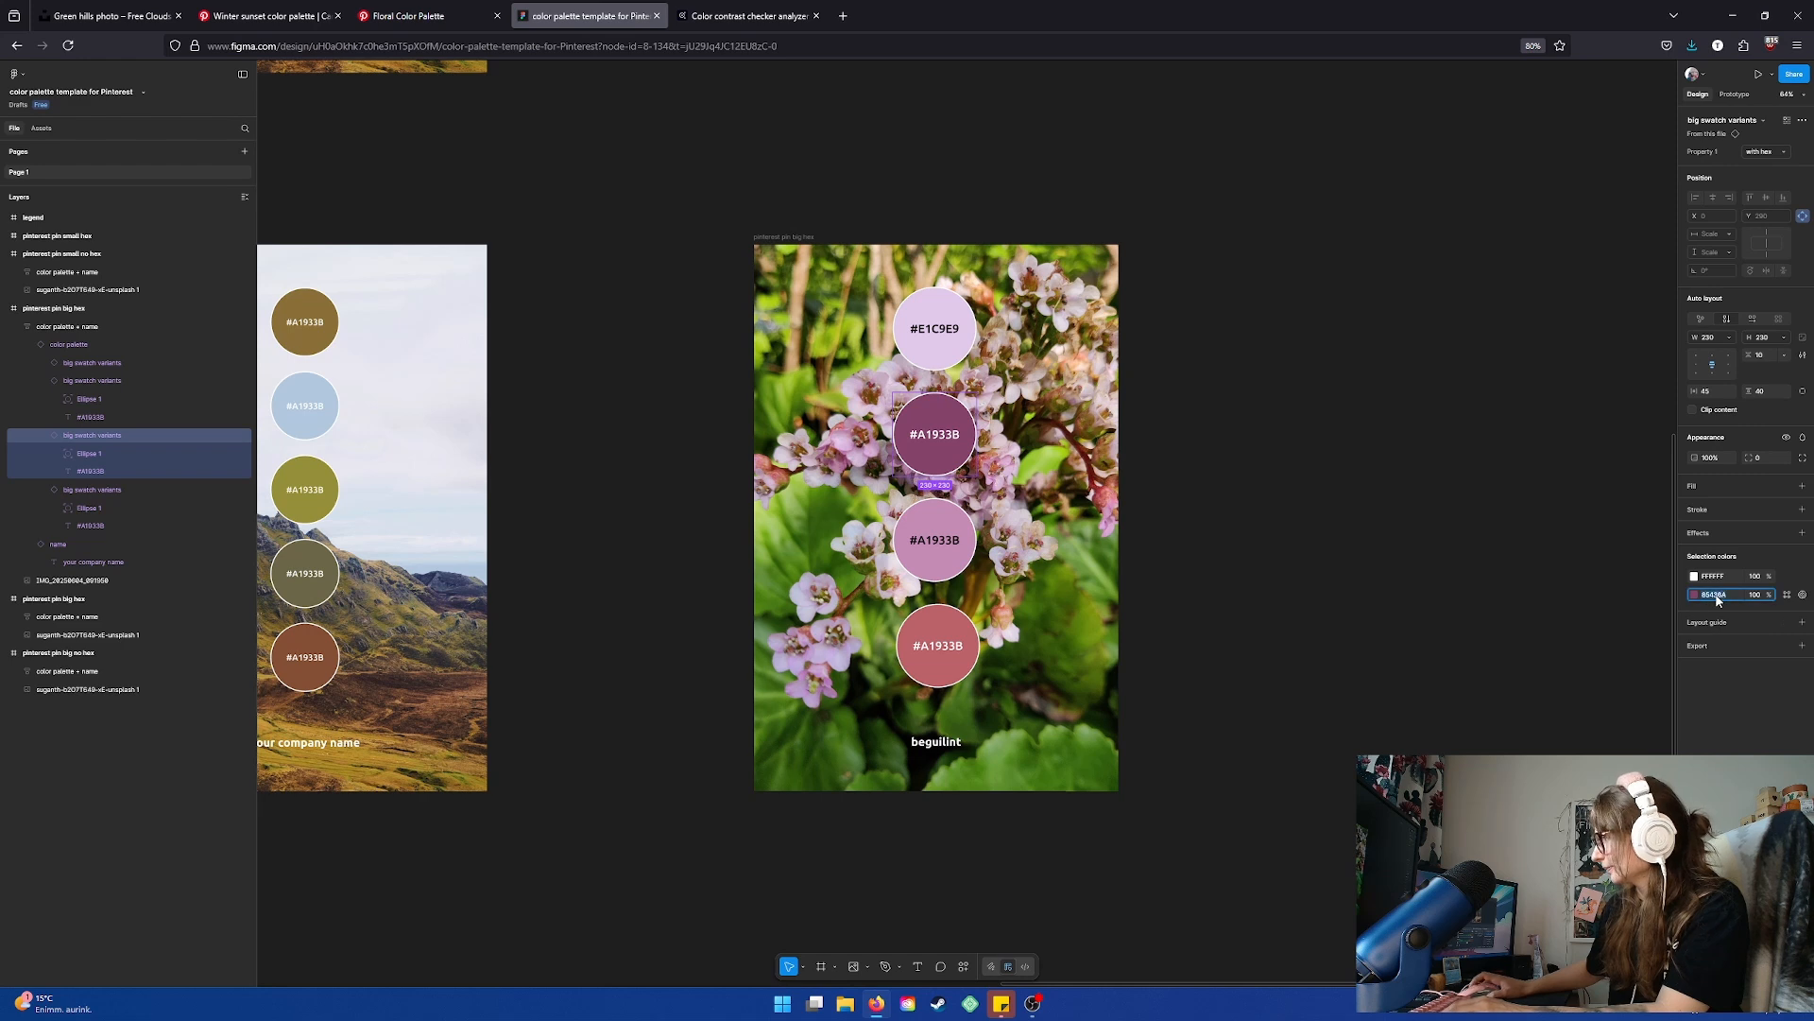
double_click(926, 434)
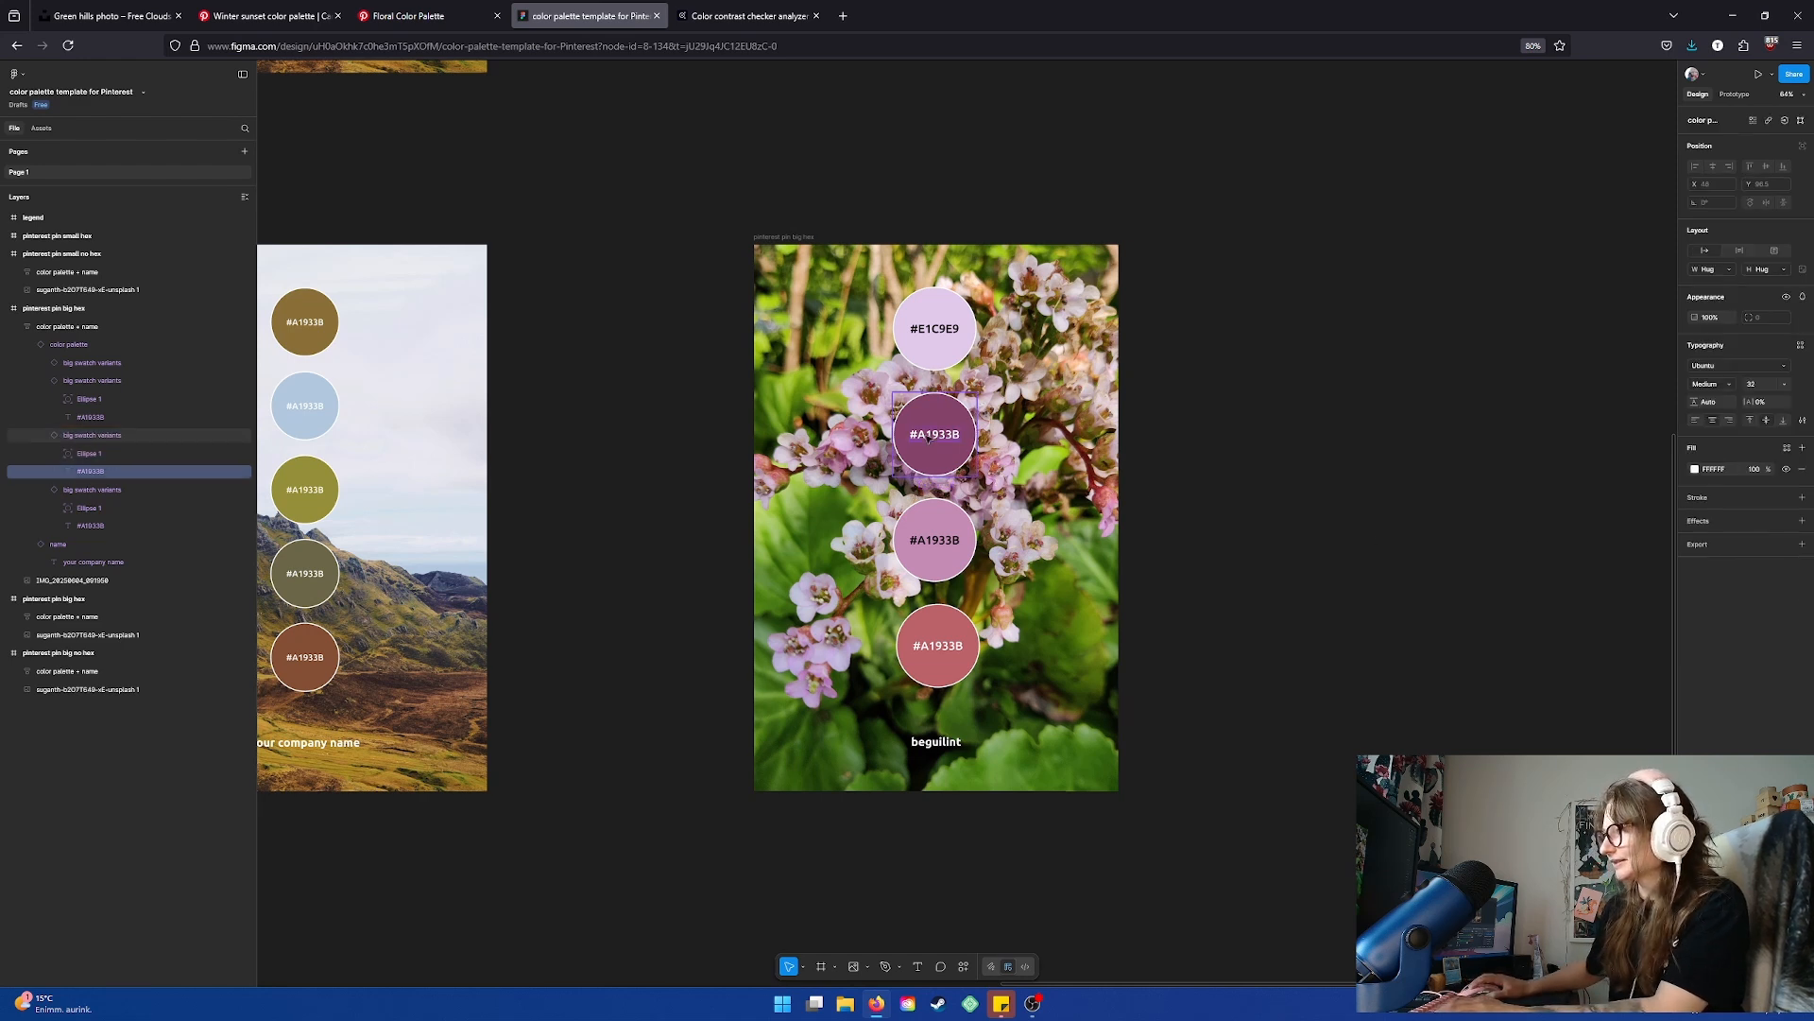
type("#85436A")
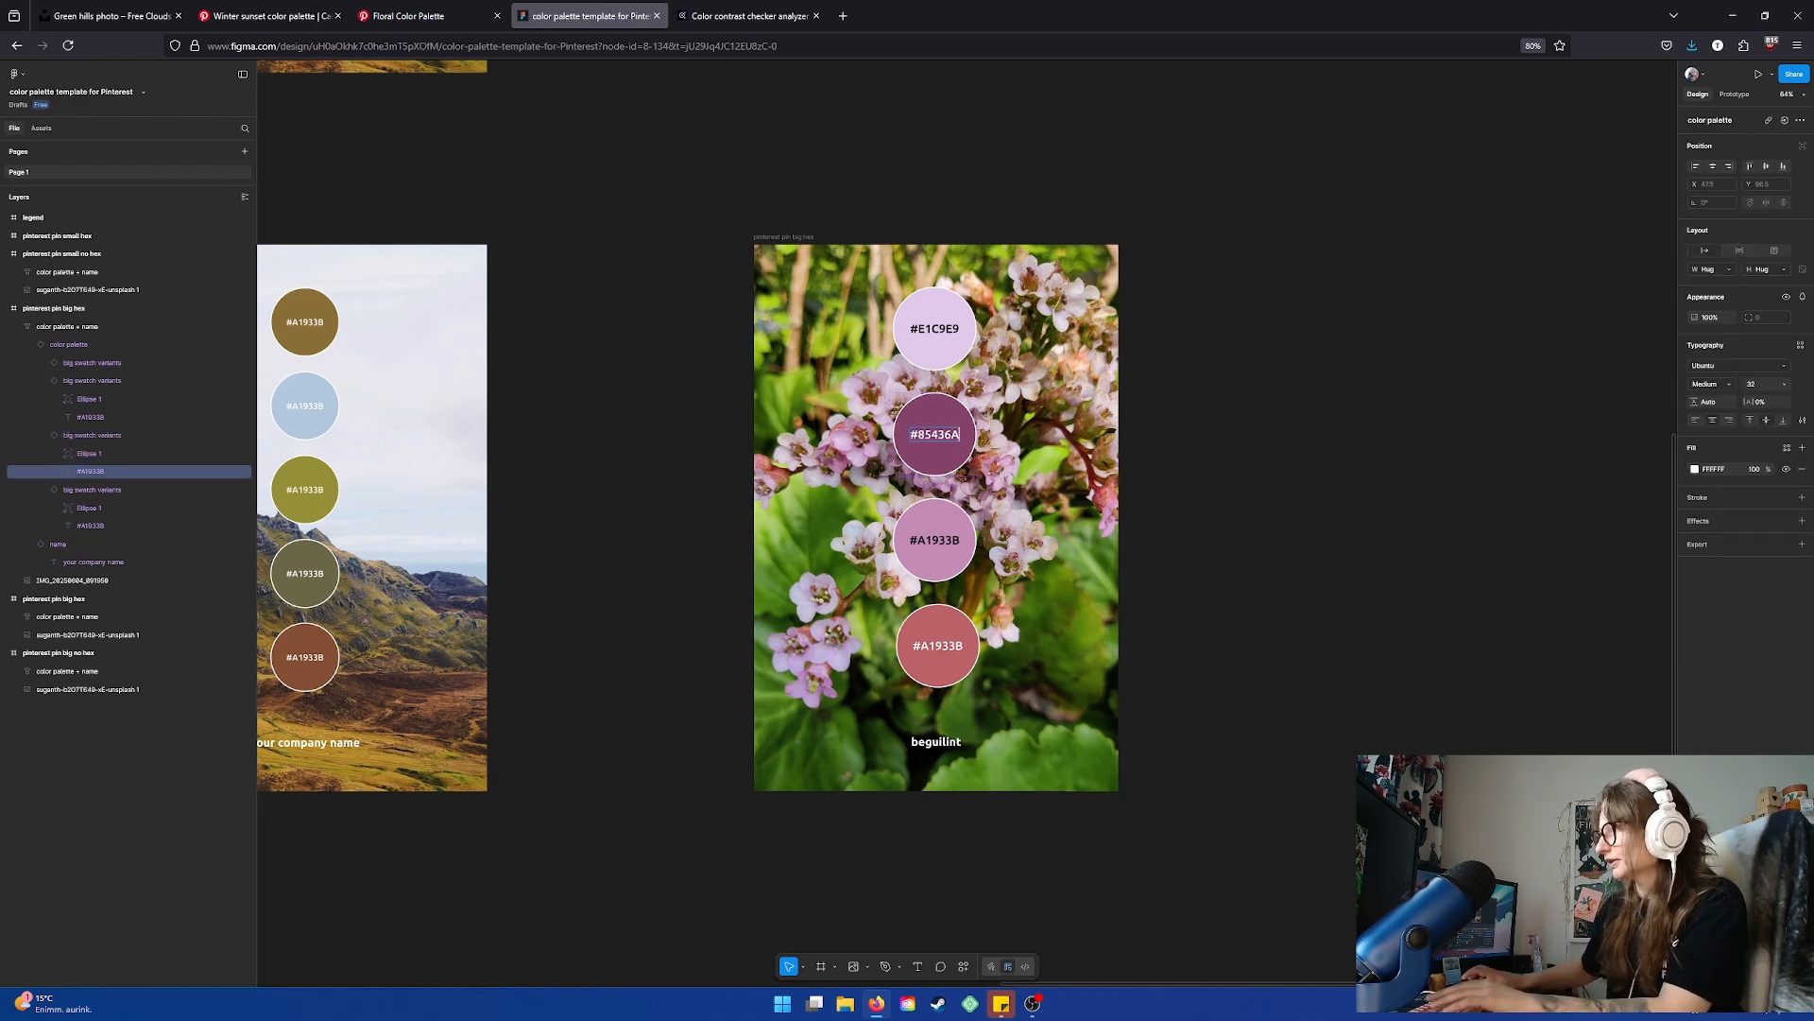
Copy the third, pink swatch's fill code and replace its label text with #C58CB5
left_click(924, 516)
left_click(1718, 598)
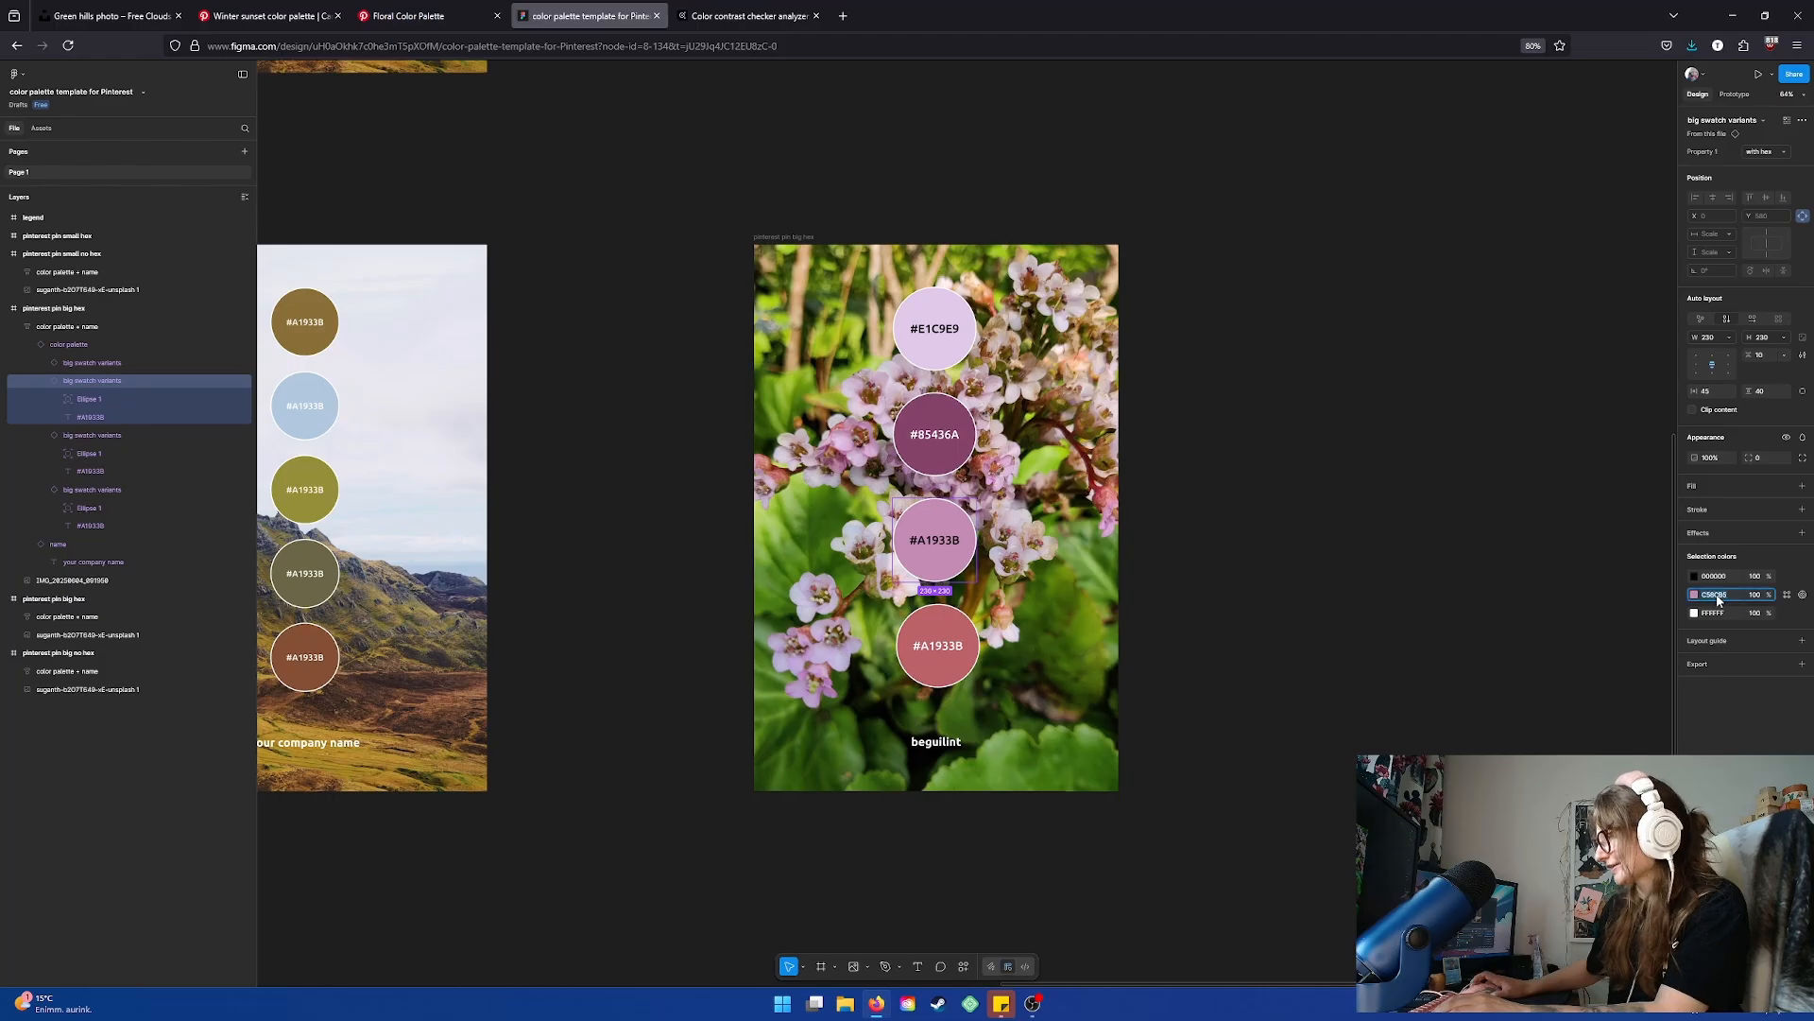
double_click(940, 541)
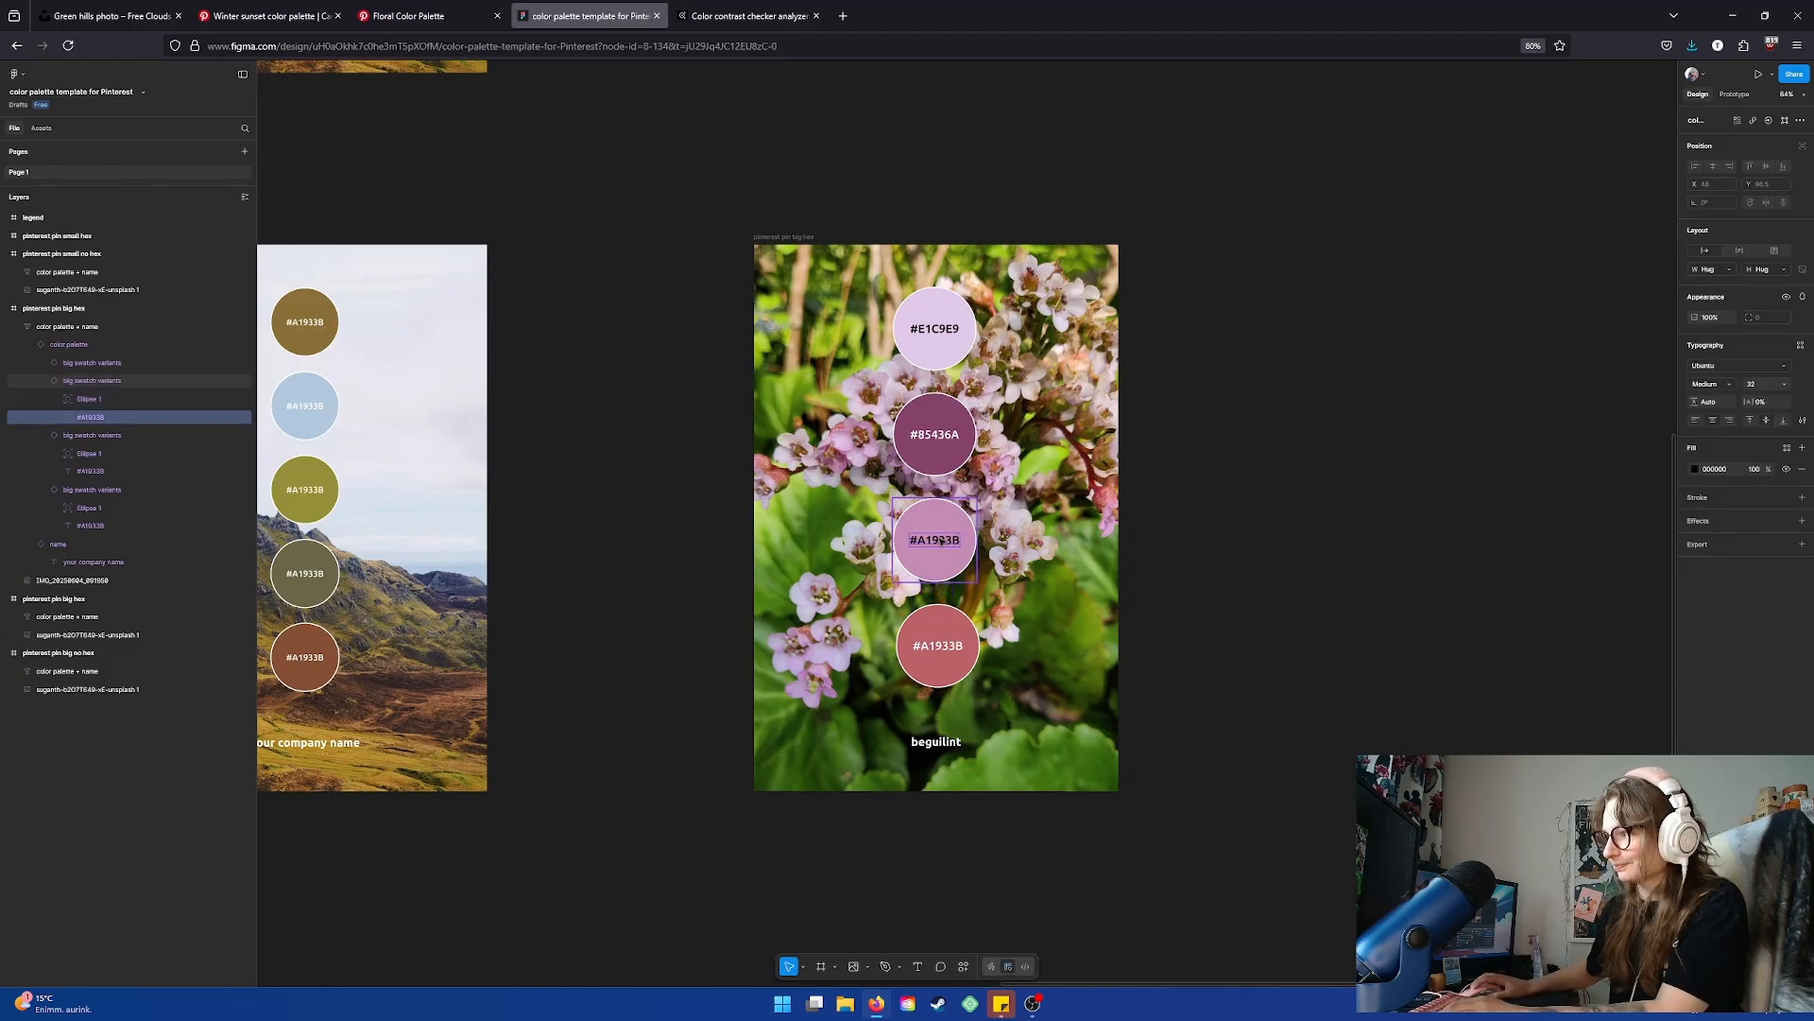
type("#C58CB5")
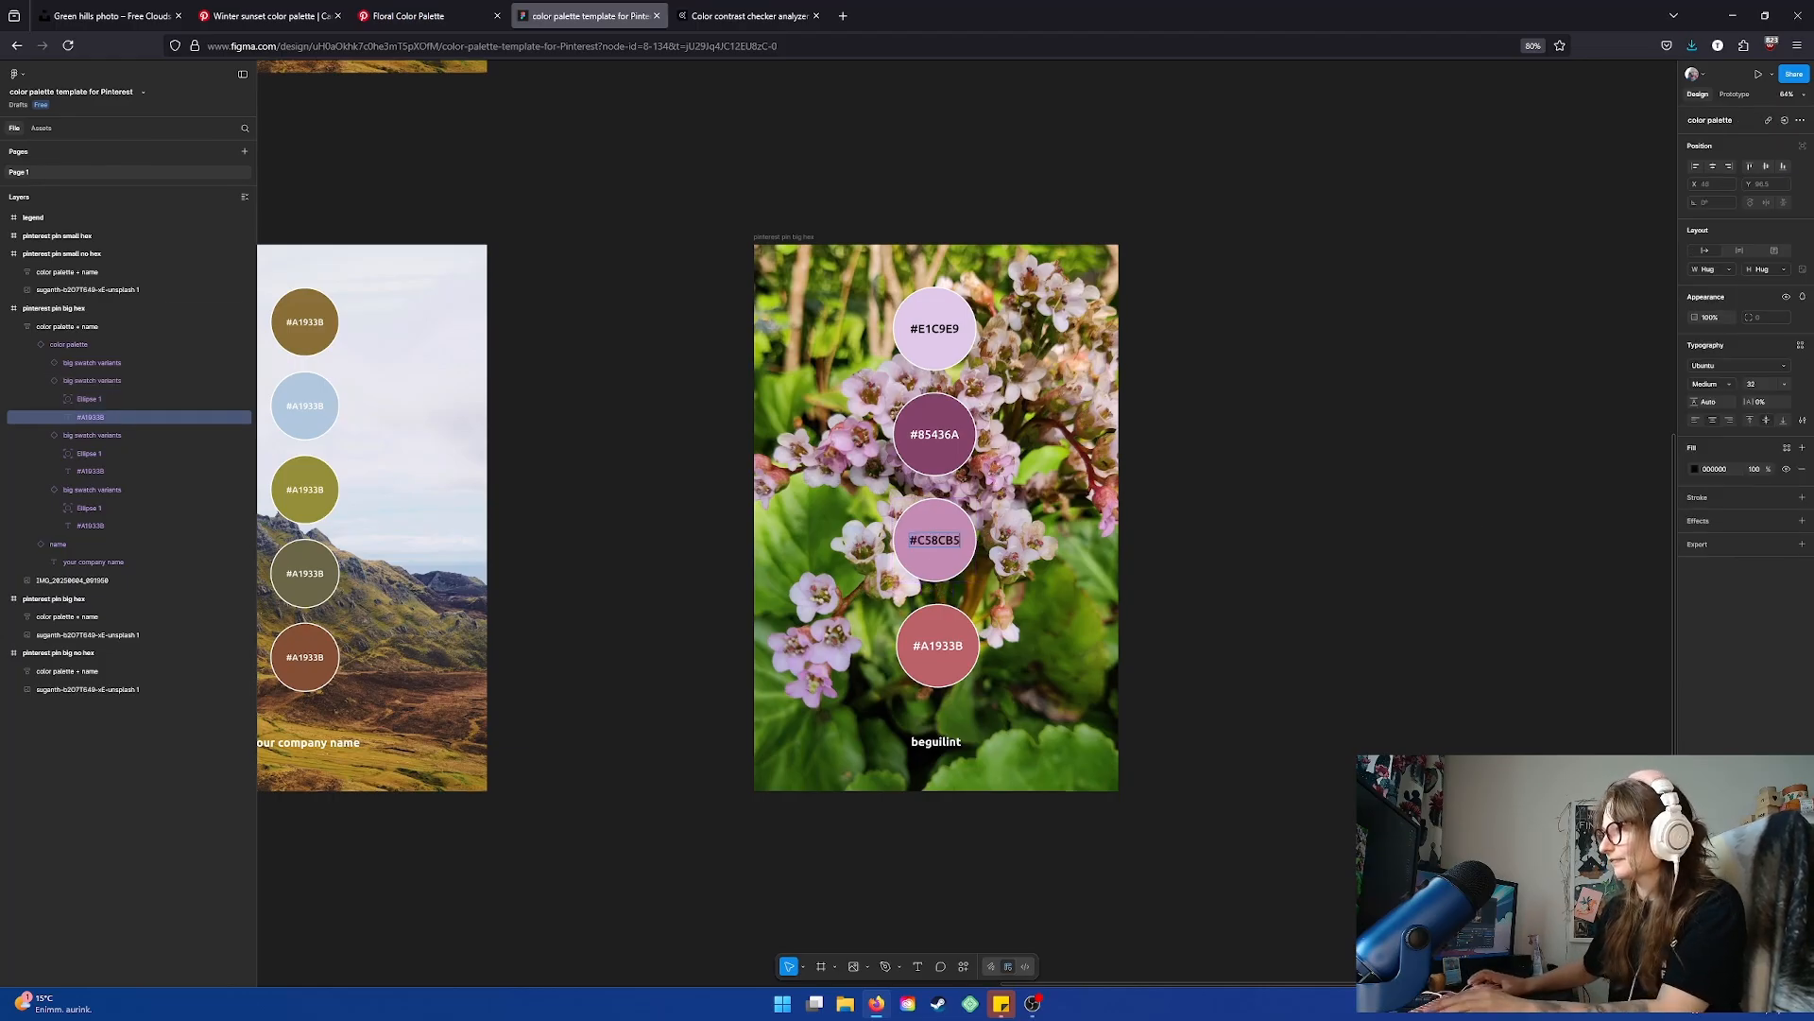
Copy the lowest, rose red swatch's fill code and replace its label text with #BB6269
left_click(929, 628)
left_click(1723, 596)
key("ctrl+c")
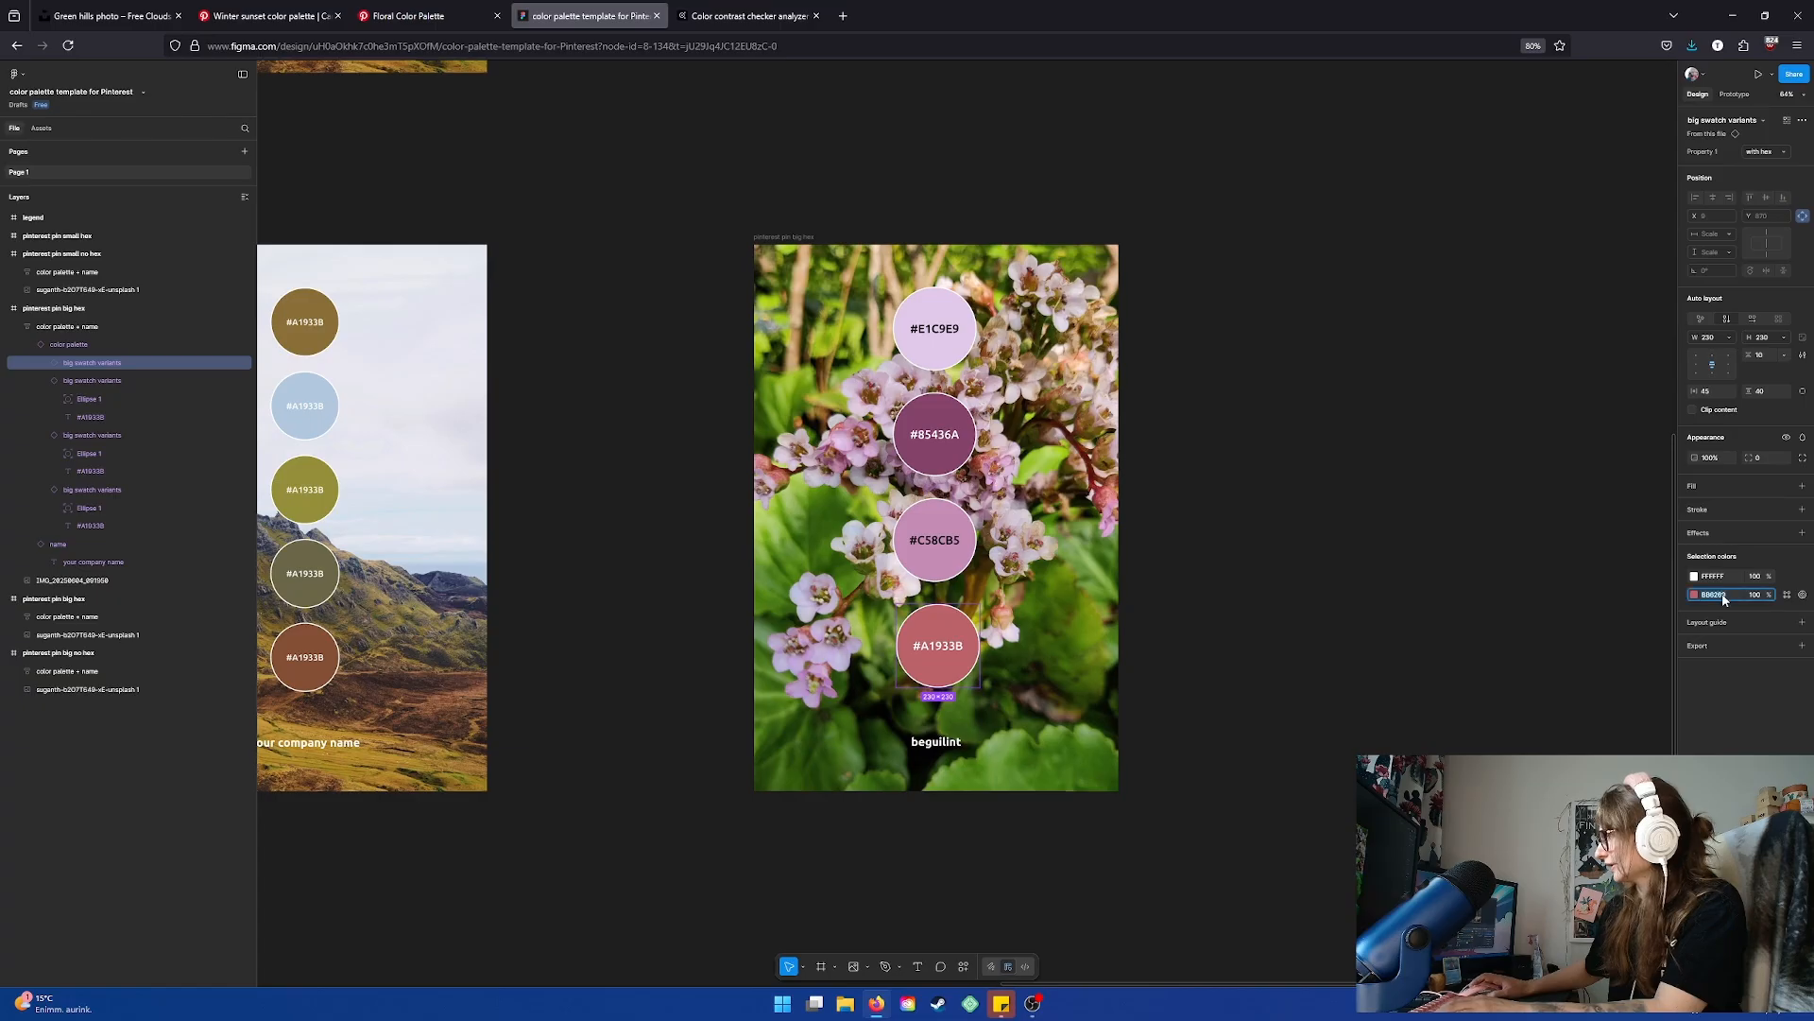
left_click(945, 642)
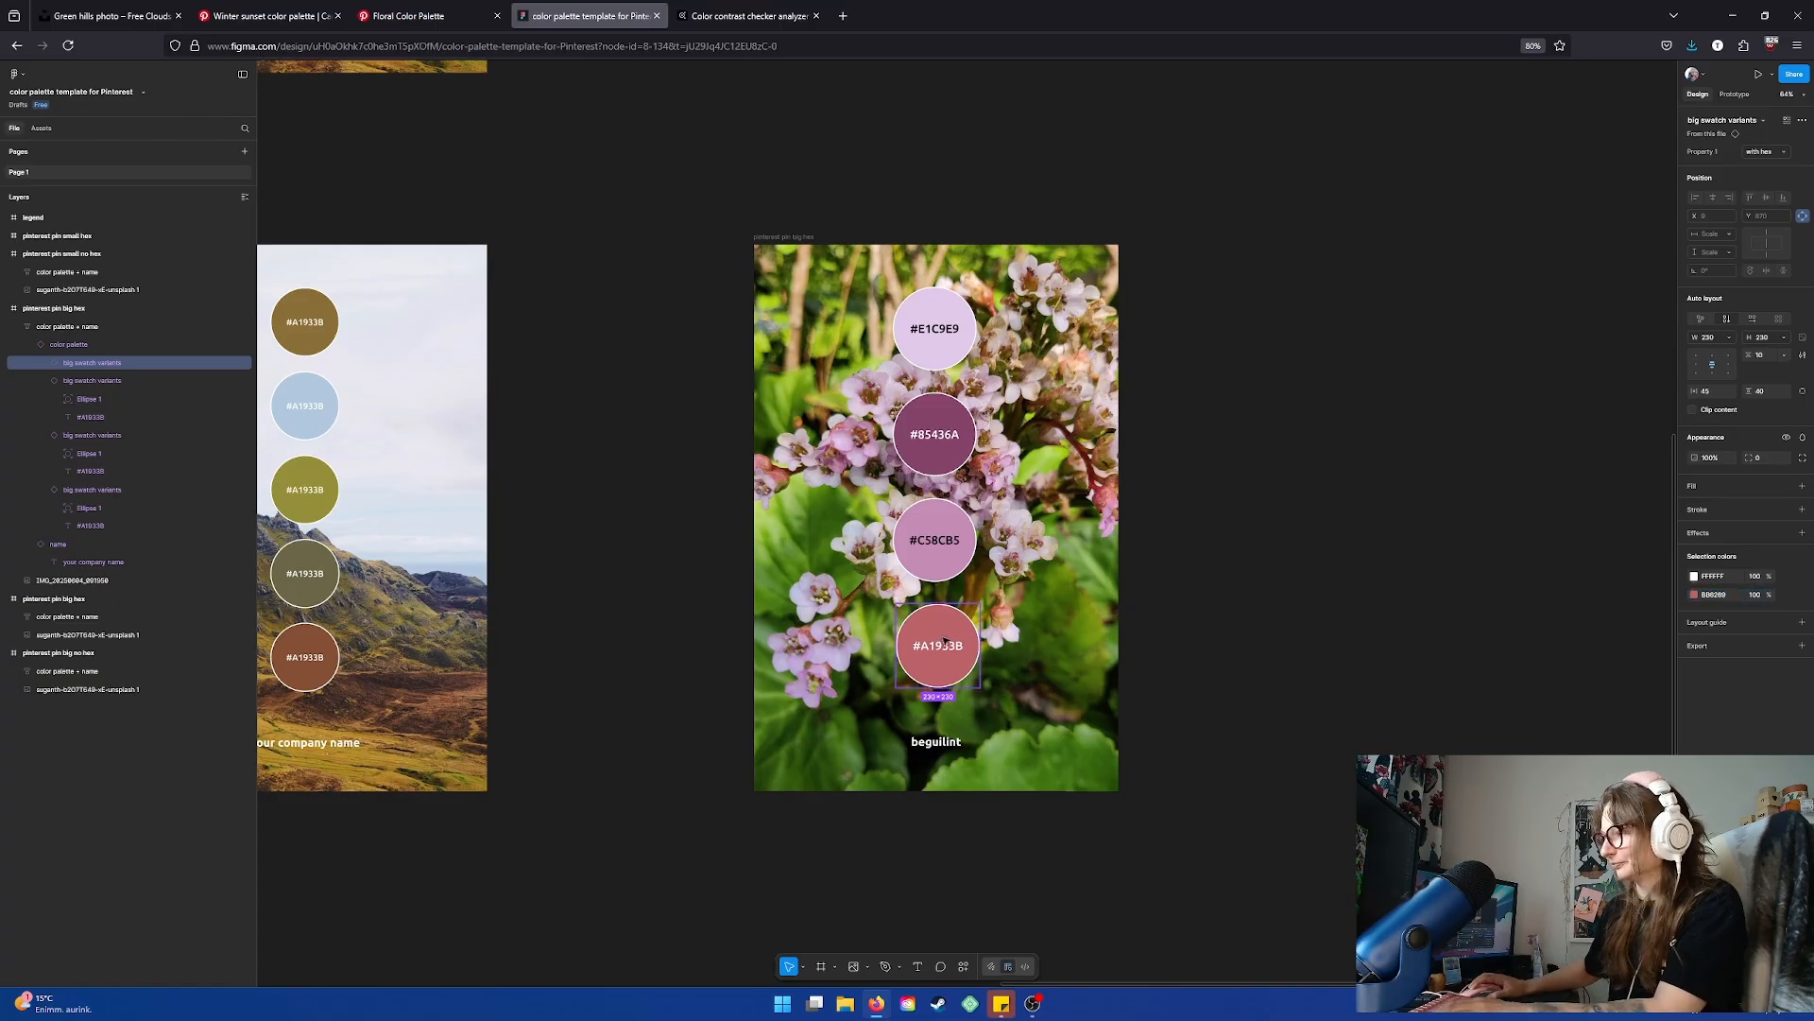
double_click(943, 646)
double_click(943, 646)
key("BackSpace")
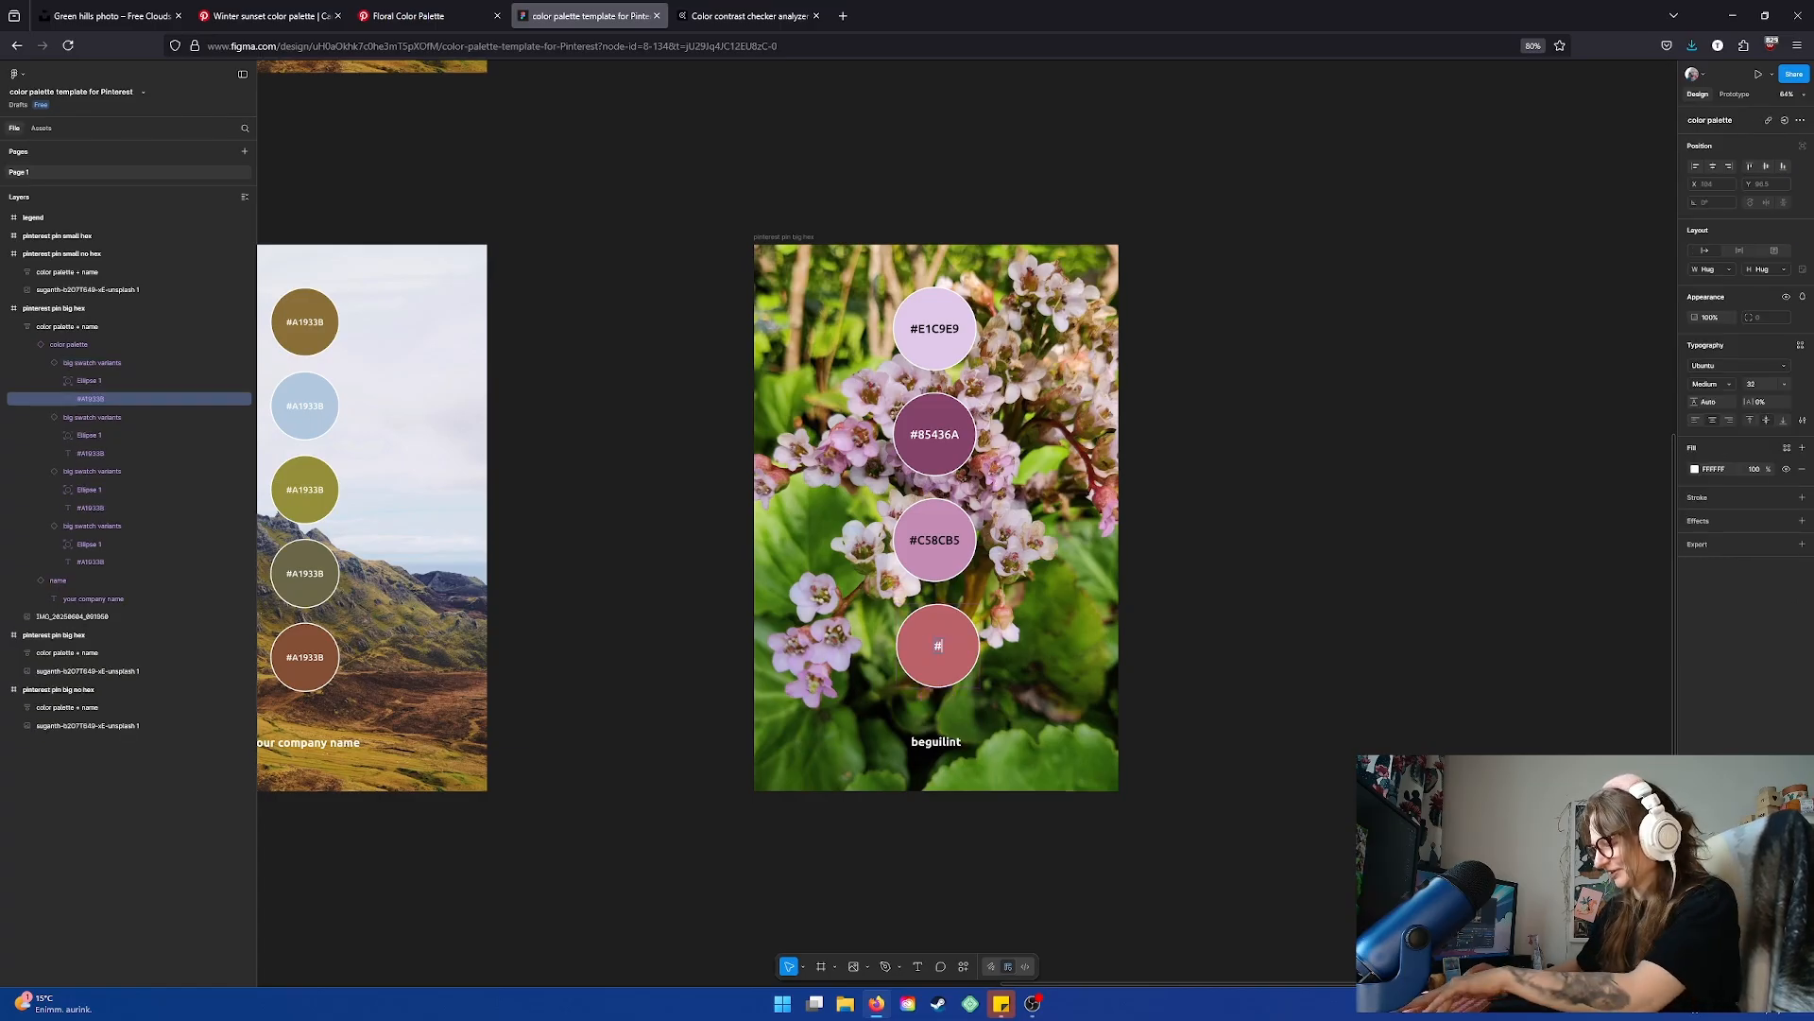
key("ctrl+v")
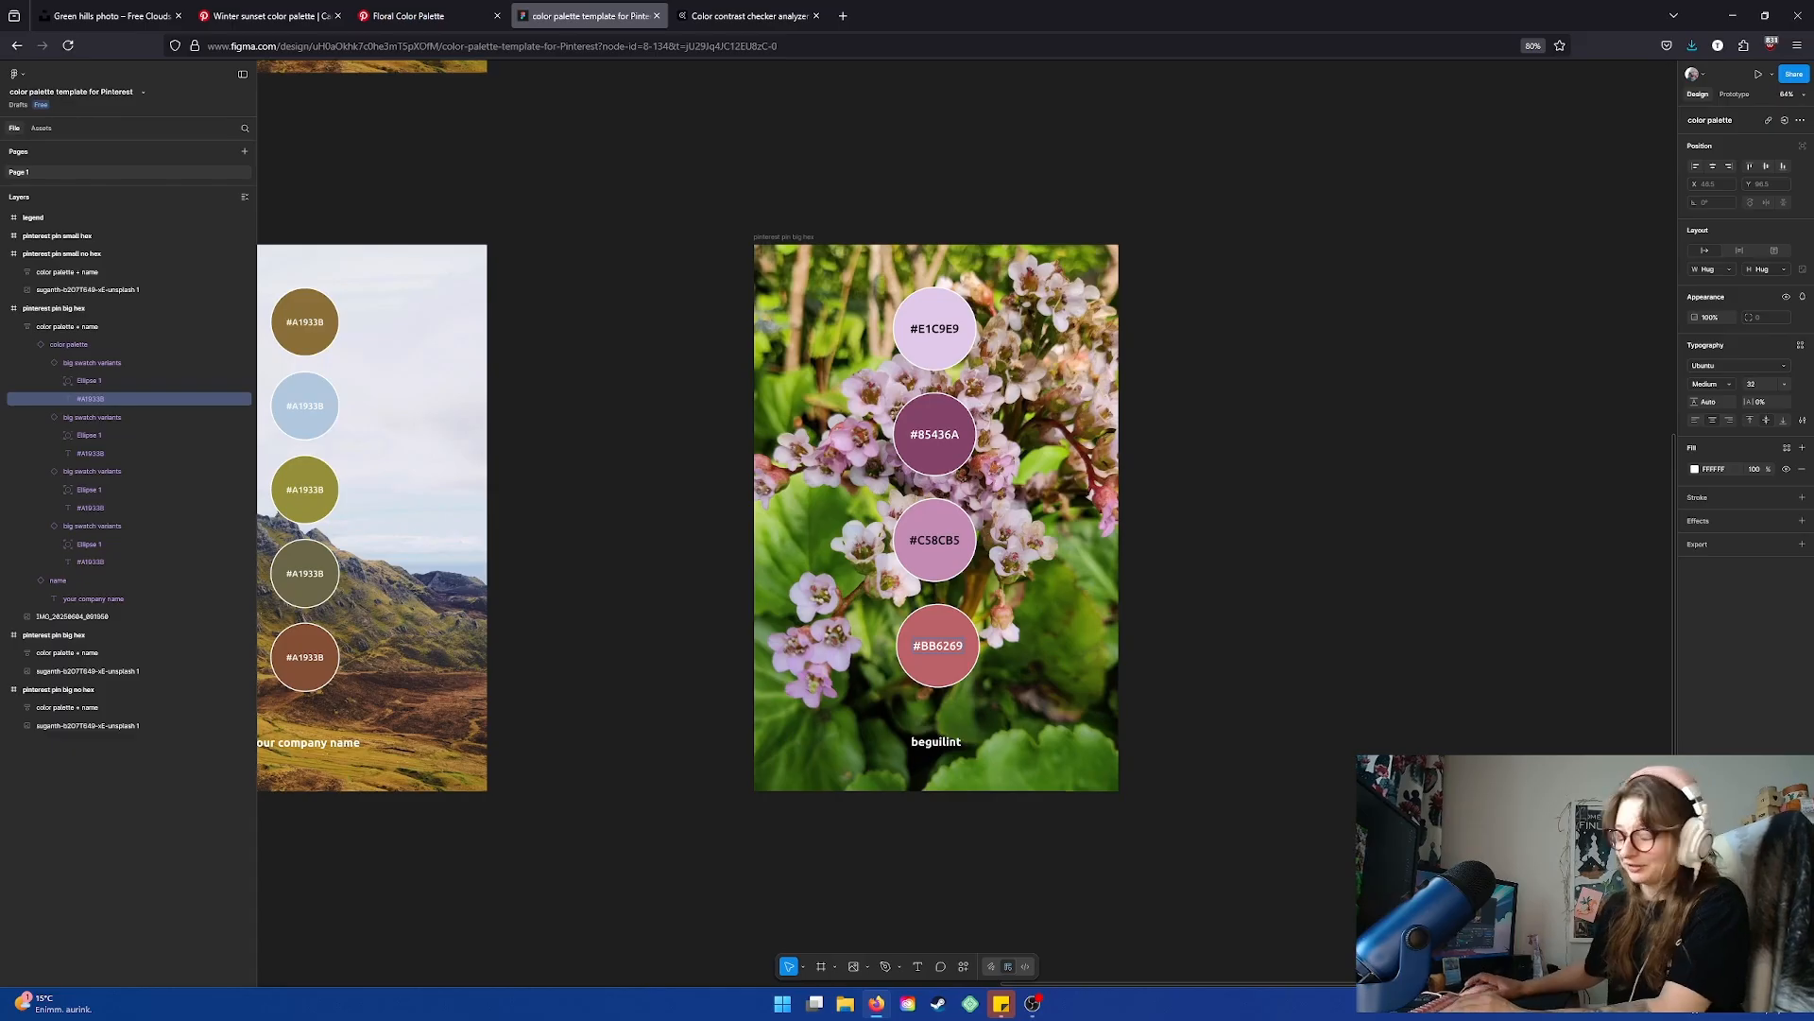
left_click(1123, 367)
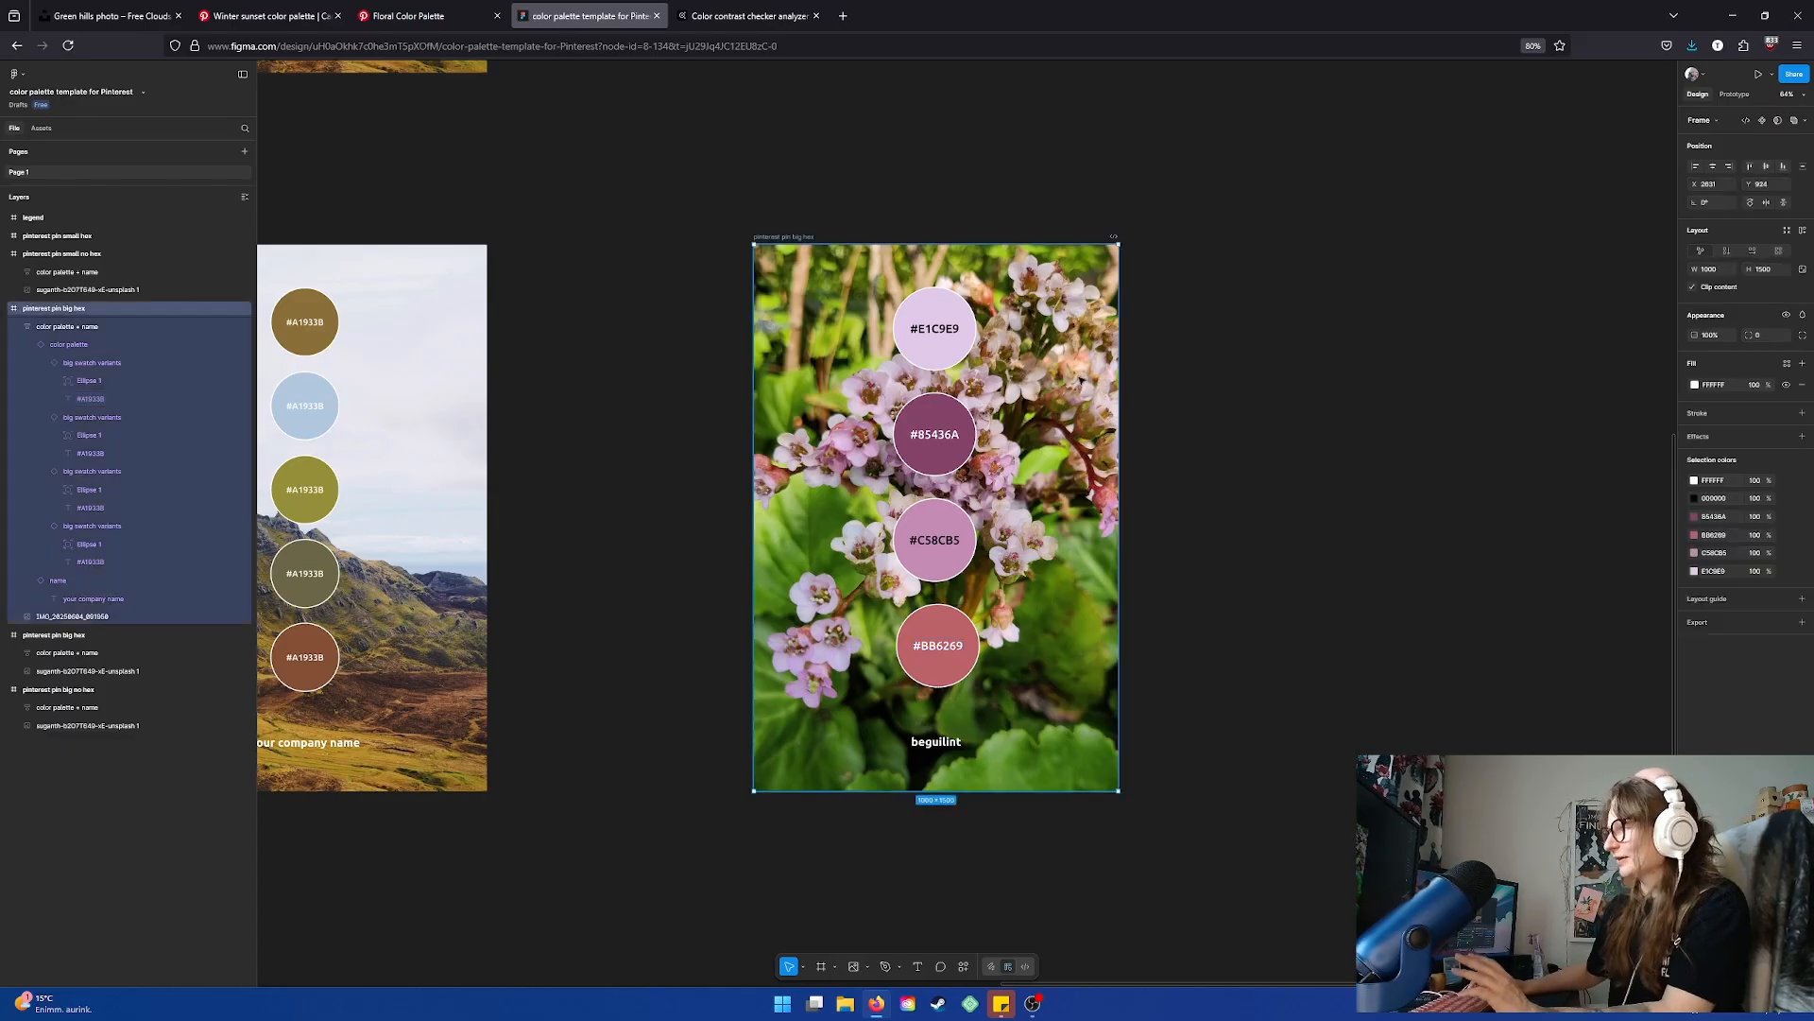
left_click(1363, 280)
left_click(1119, 293)
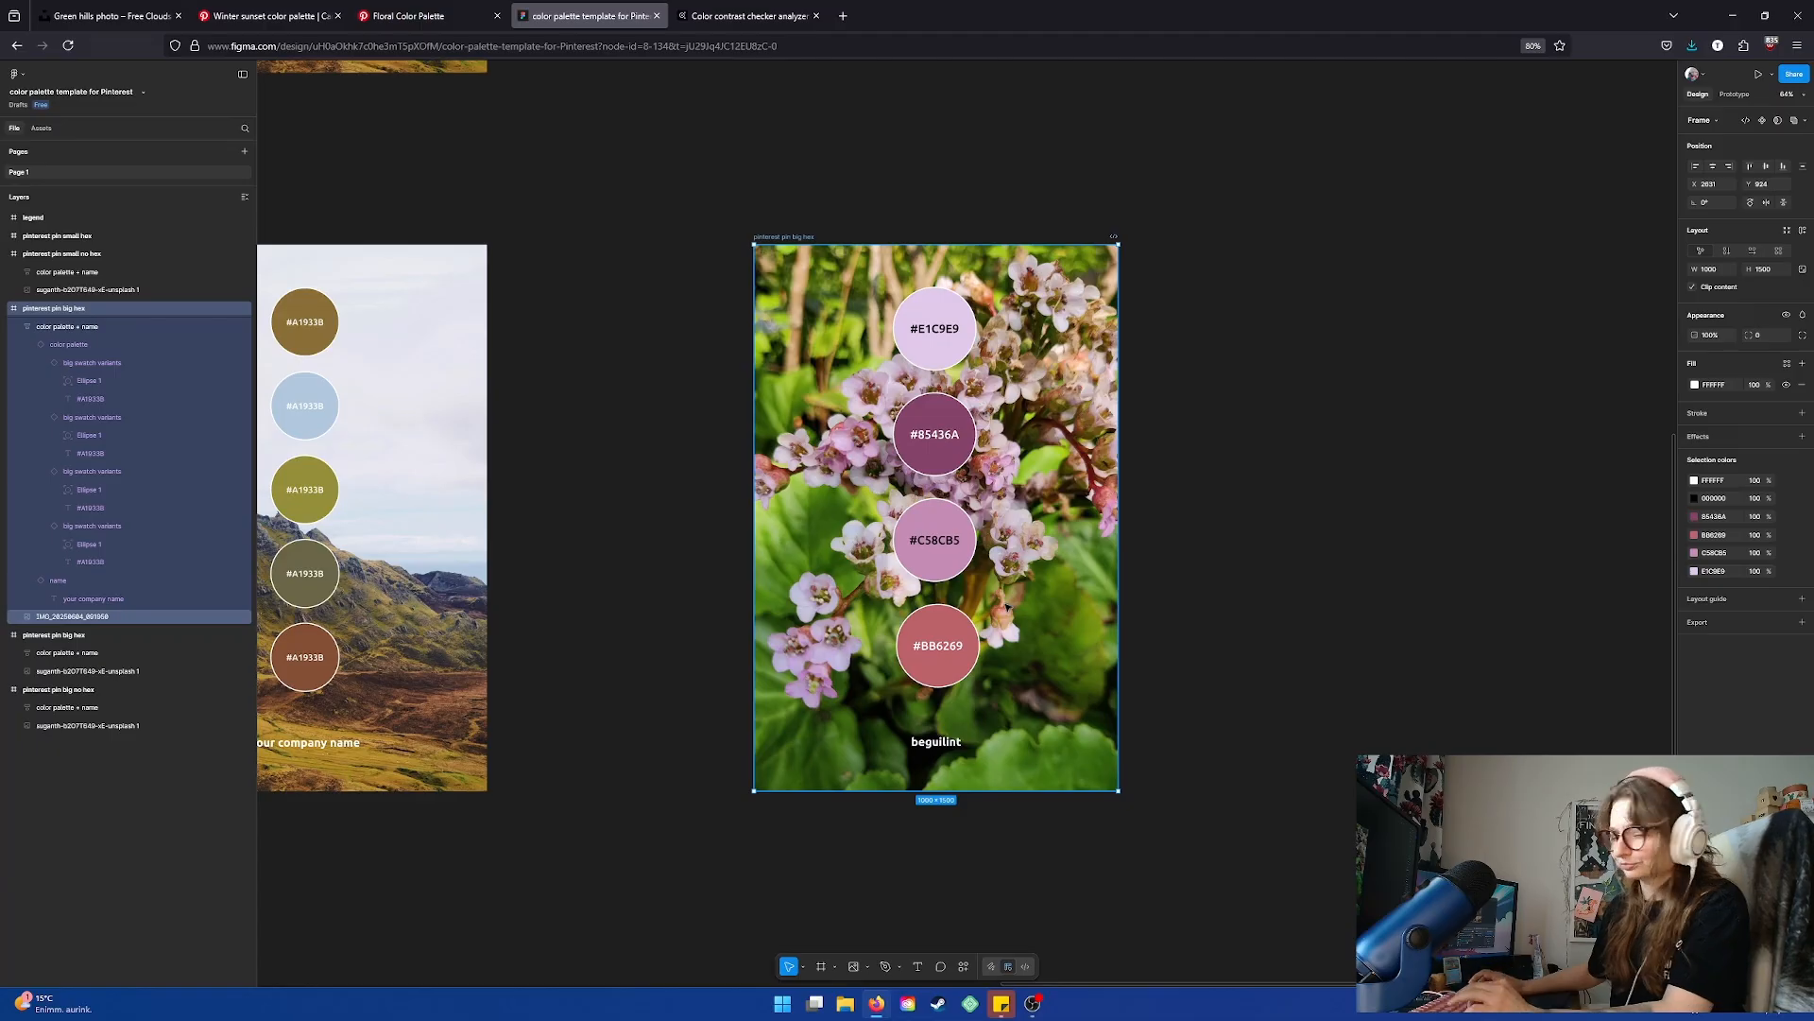
left_click(915, 270)
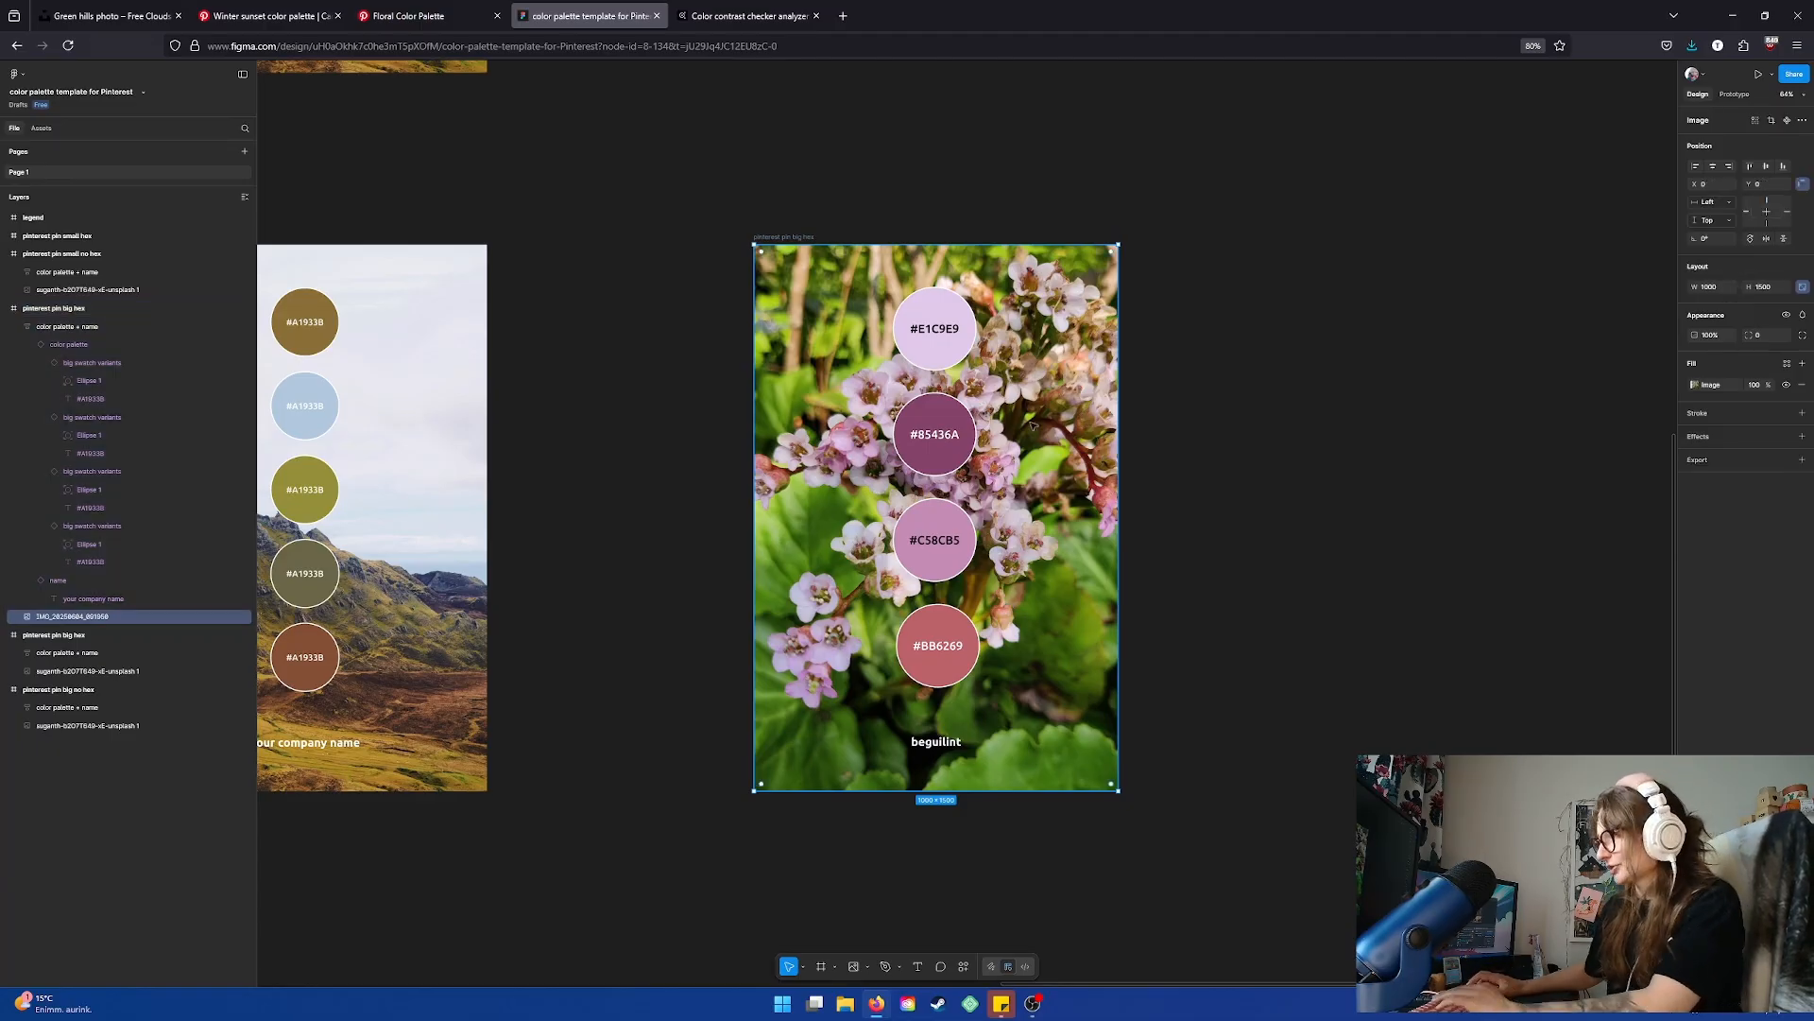
left_click(930, 305)
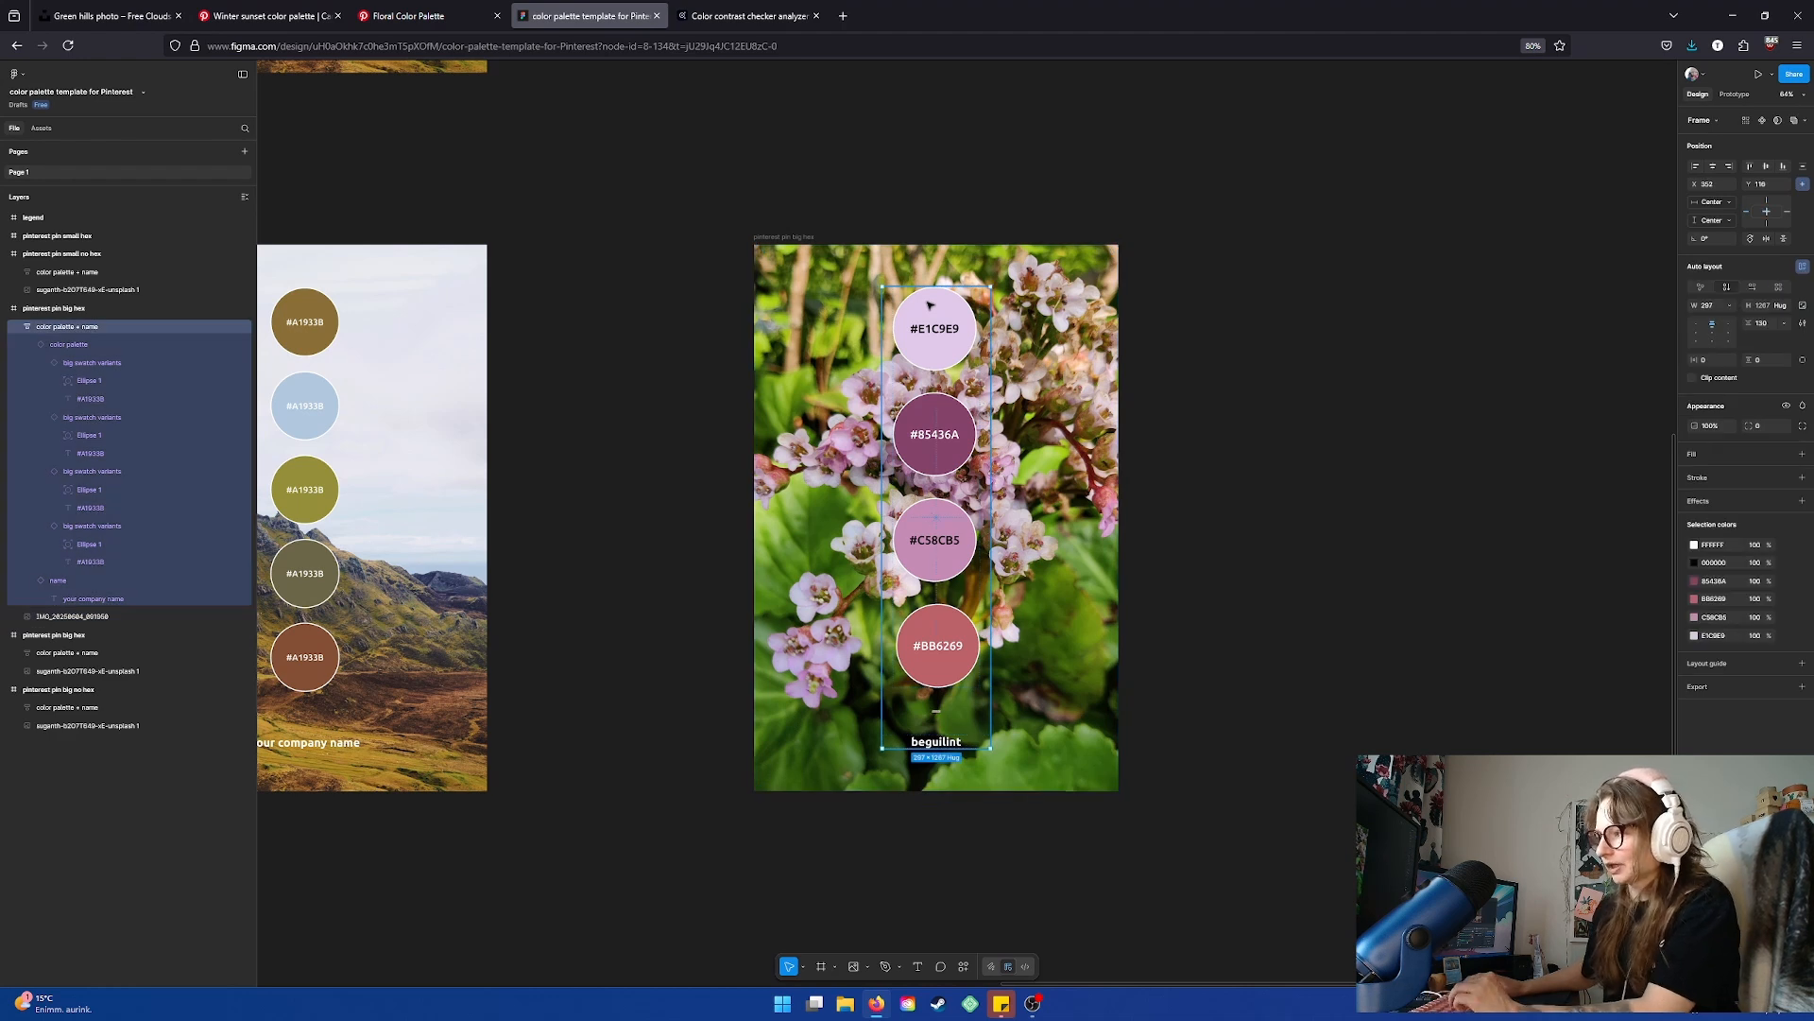
Switch to Pinterest and open the tree-trunk "Winter color palette" pin to examine its irregular swatch shapes
mouse_move(438, 30)
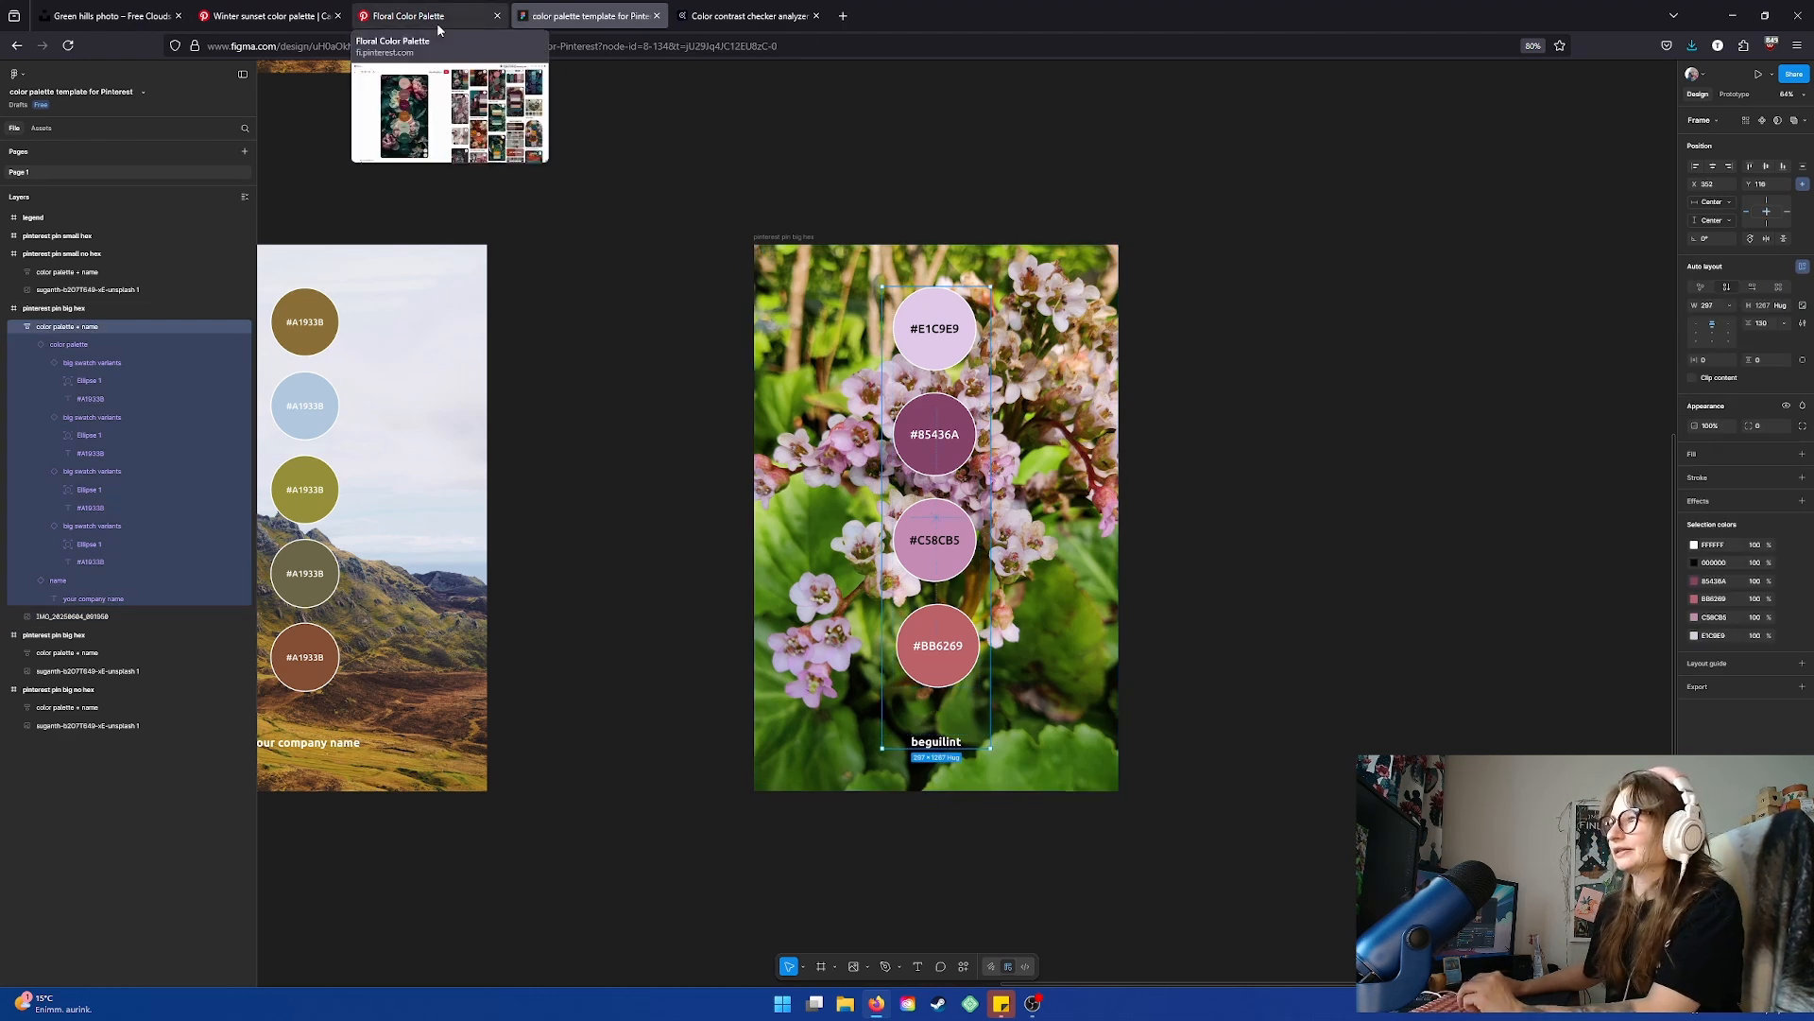
left_click(269, 16)
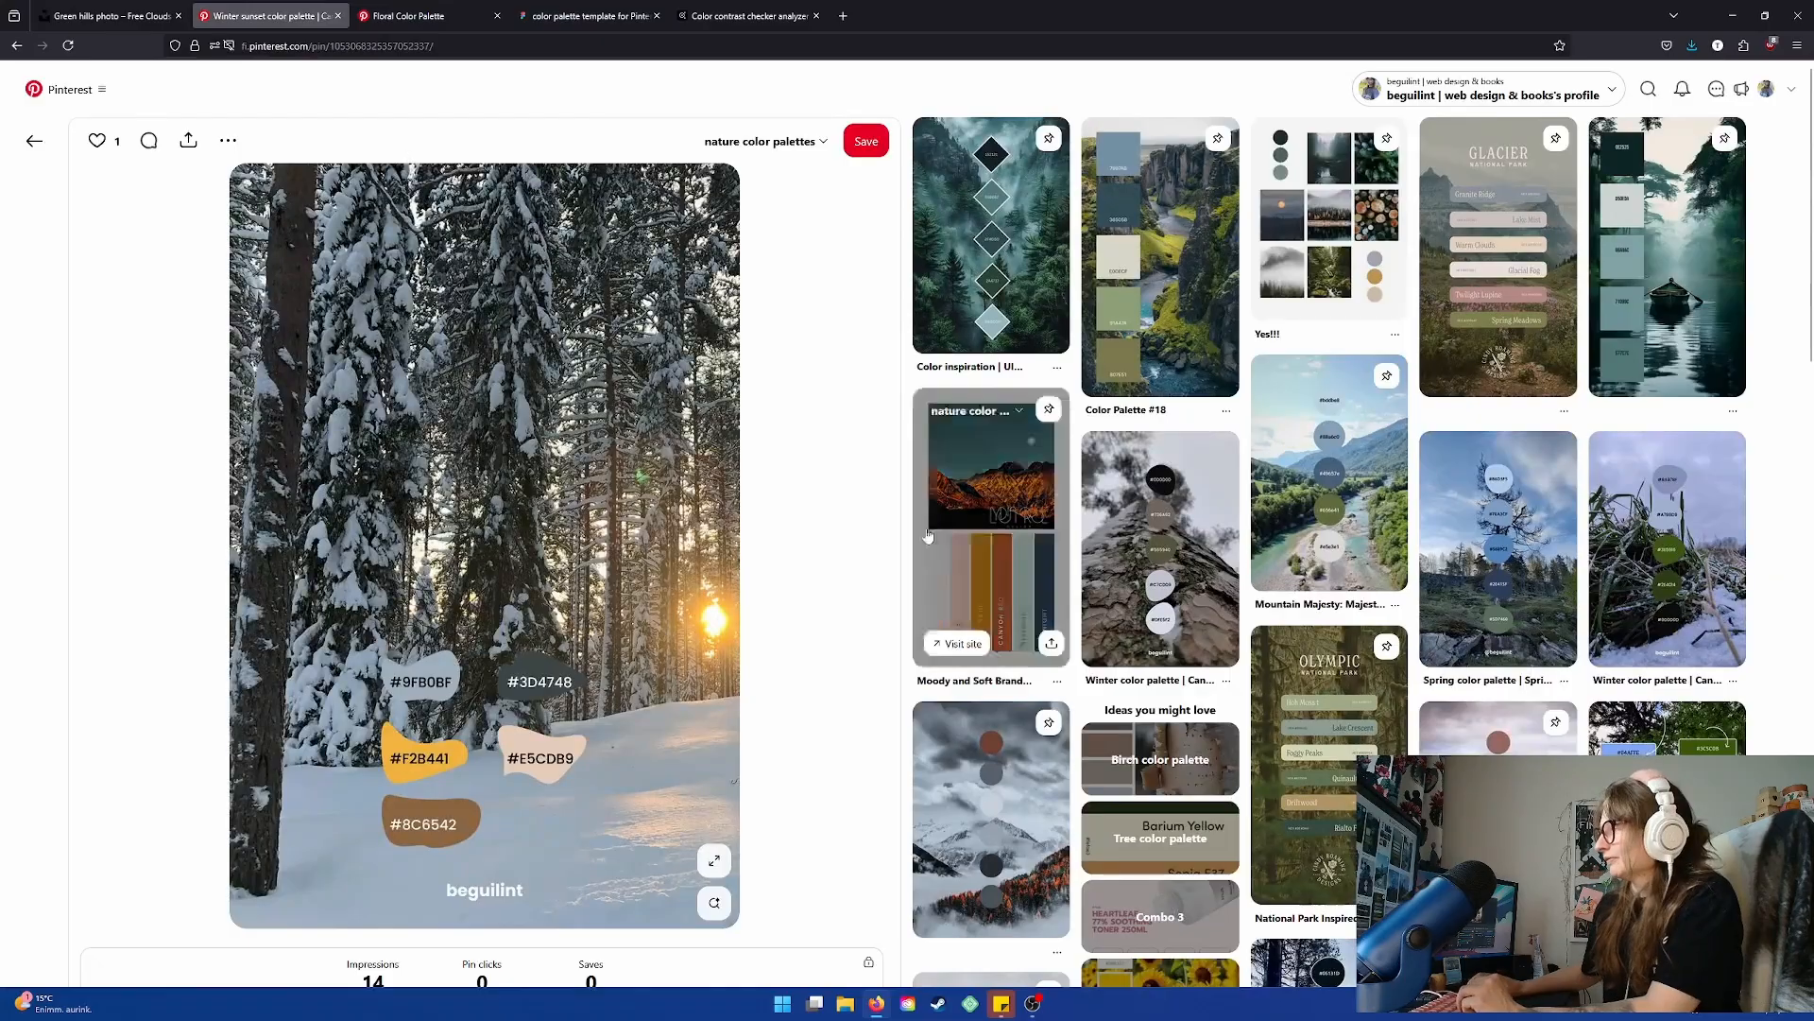
left_click(1161, 548)
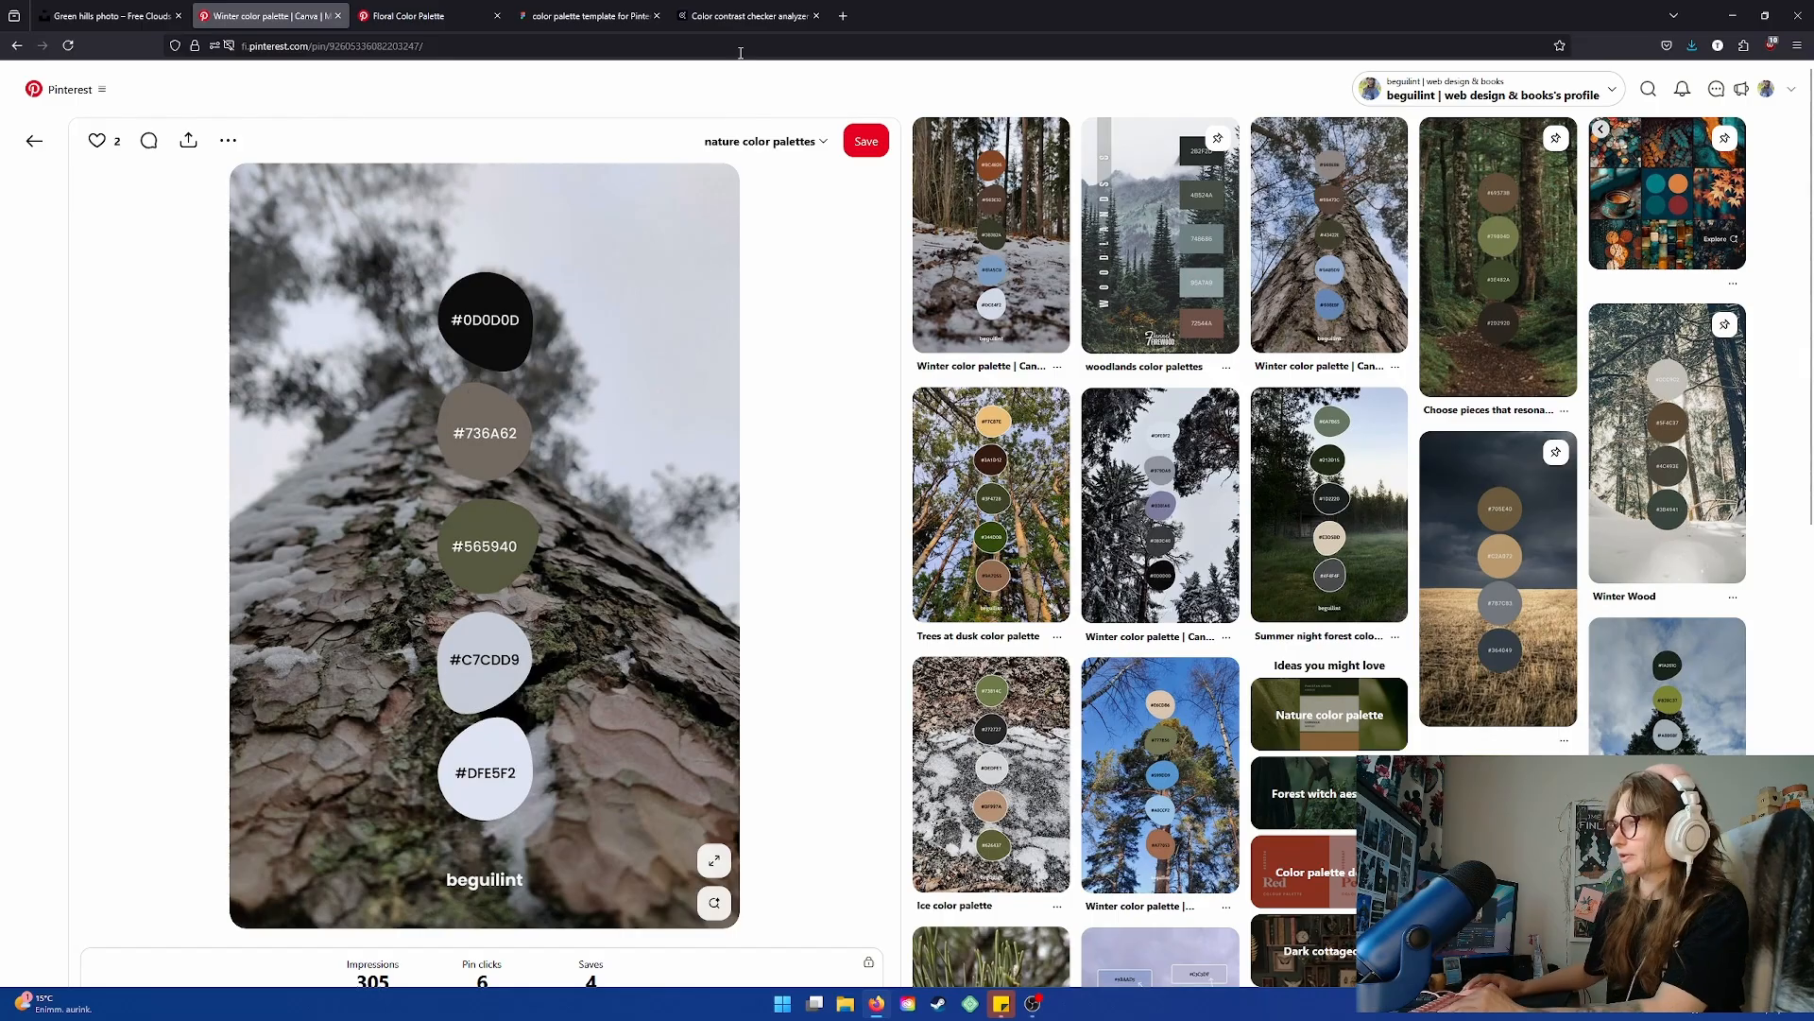
left_click(735, 17)
Switch to Figma and detach the lavender, pink and rose red swatches of the flower pin from their component
left_click(587, 16)
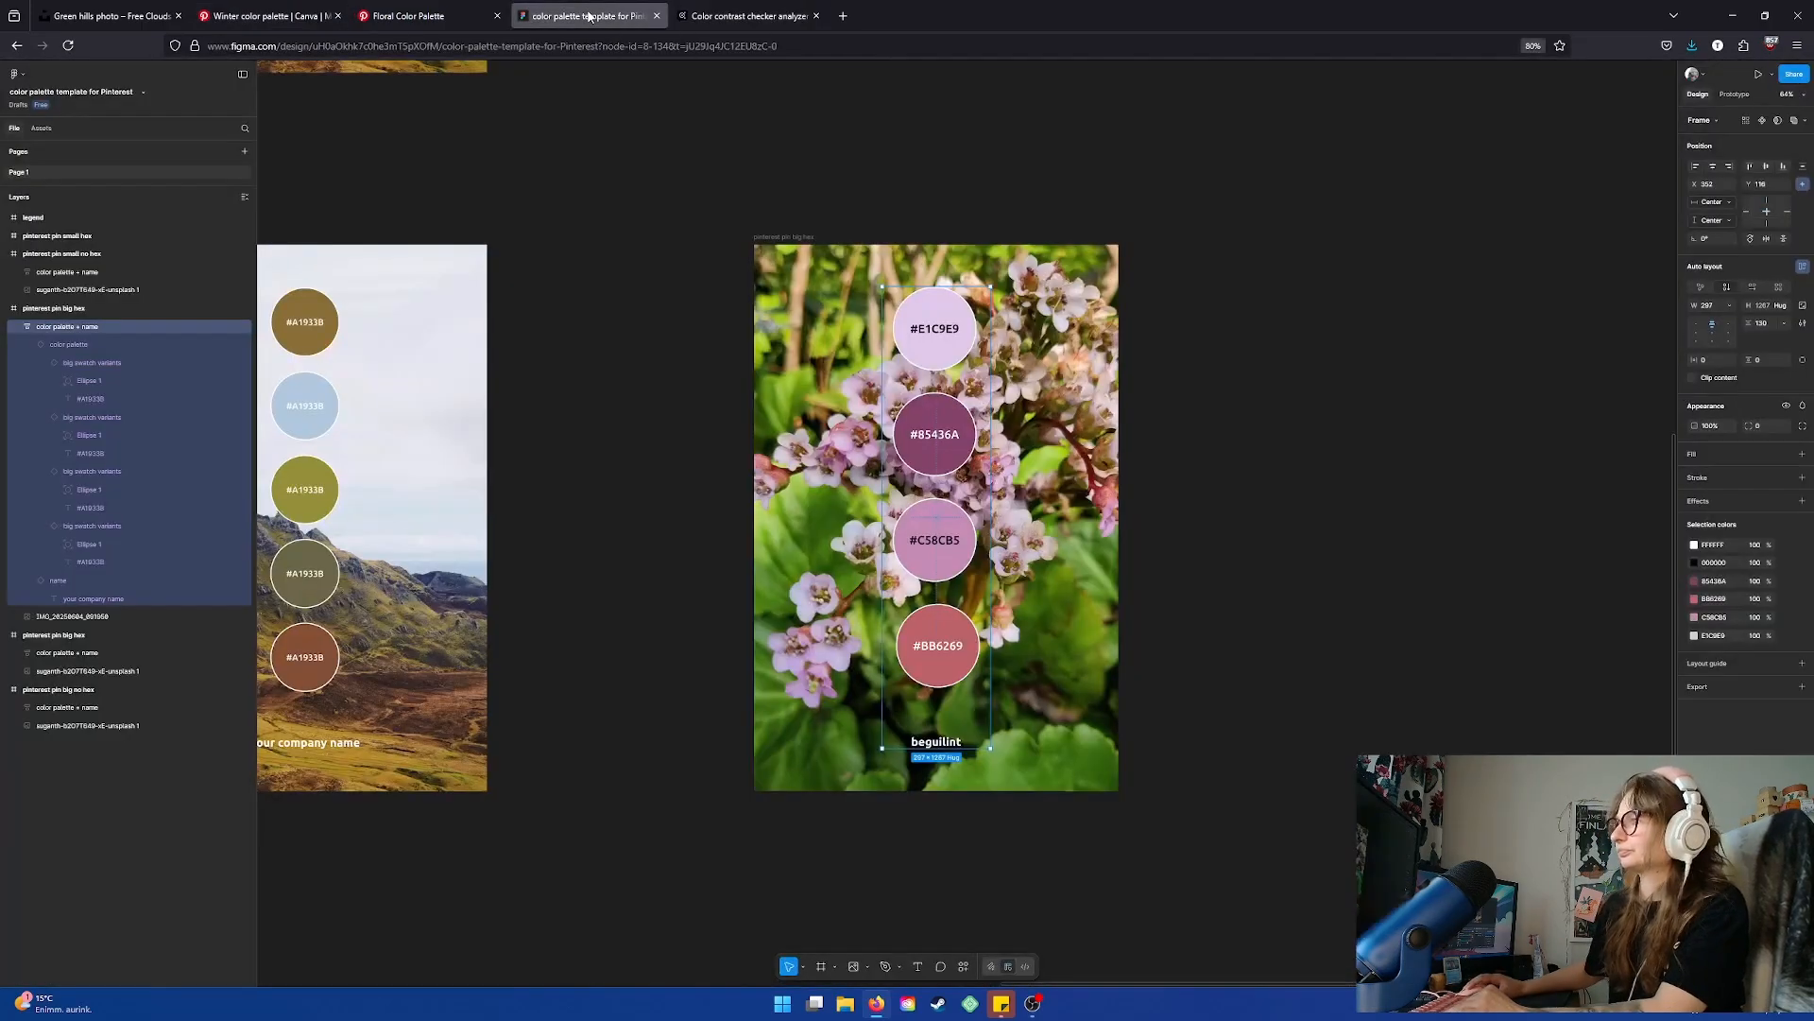
double_click(945, 362)
left_click(945, 362)
right_click(944, 365)
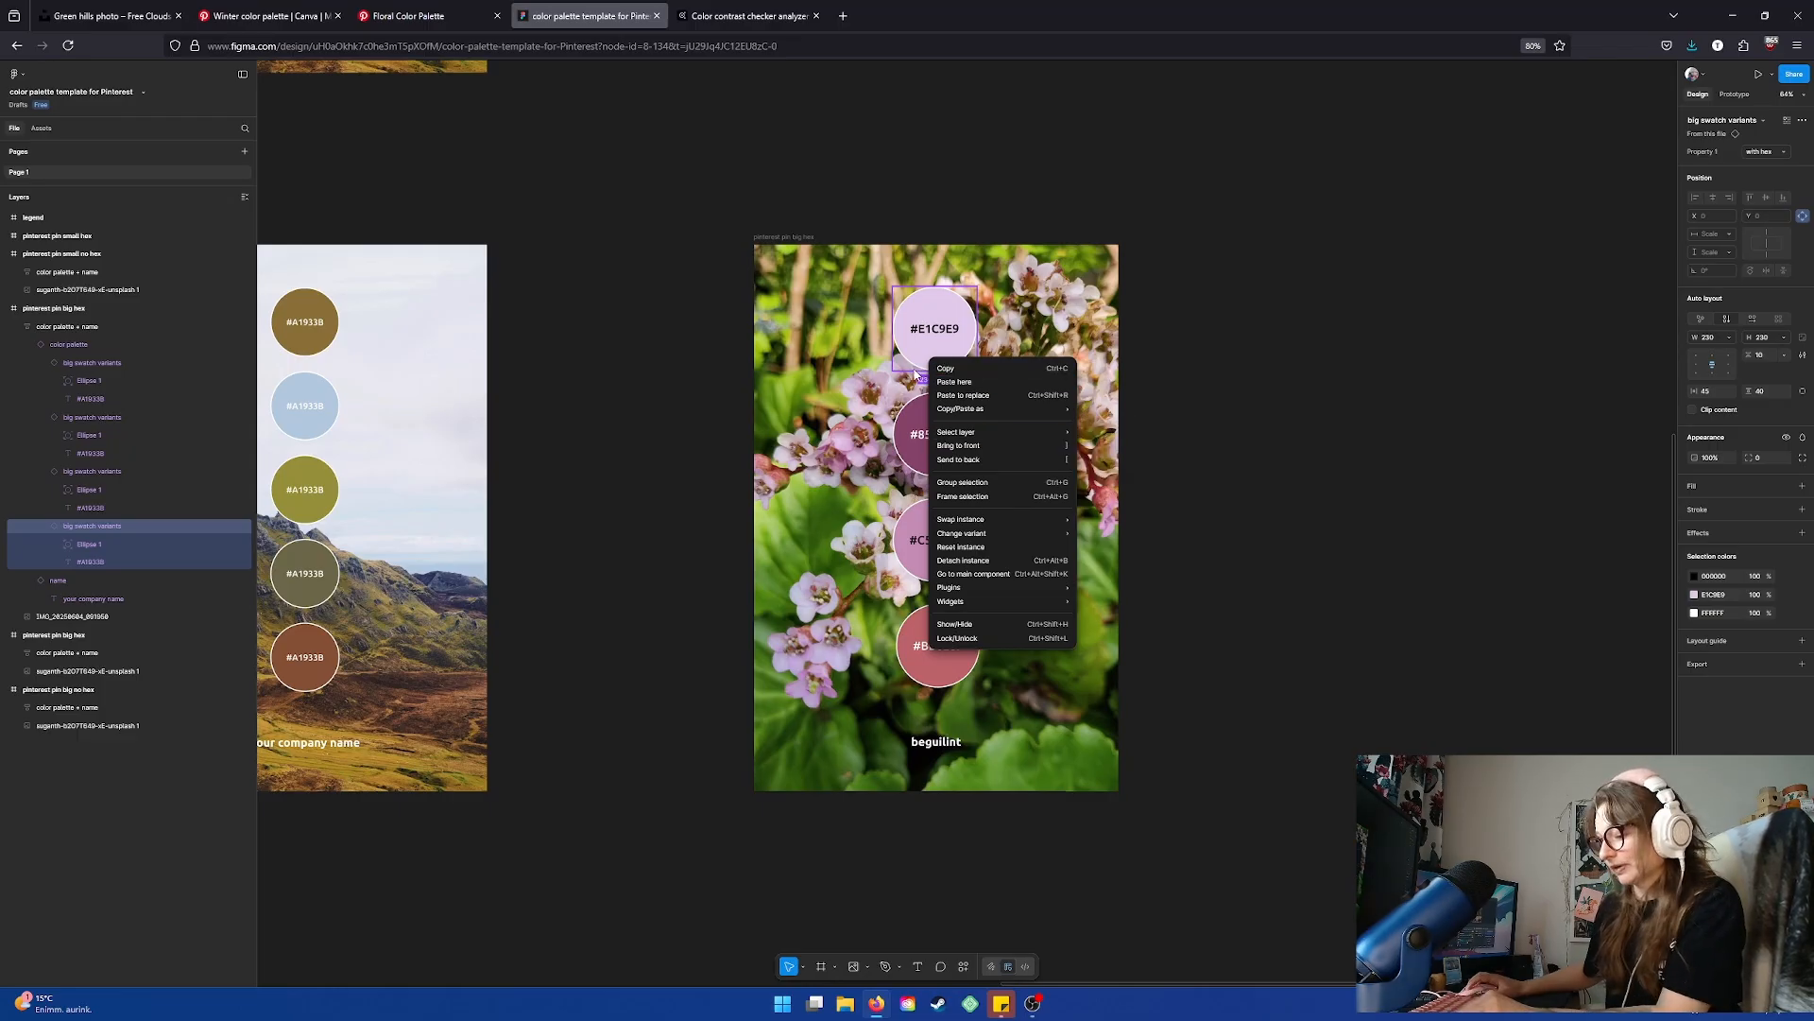
key("Escape")
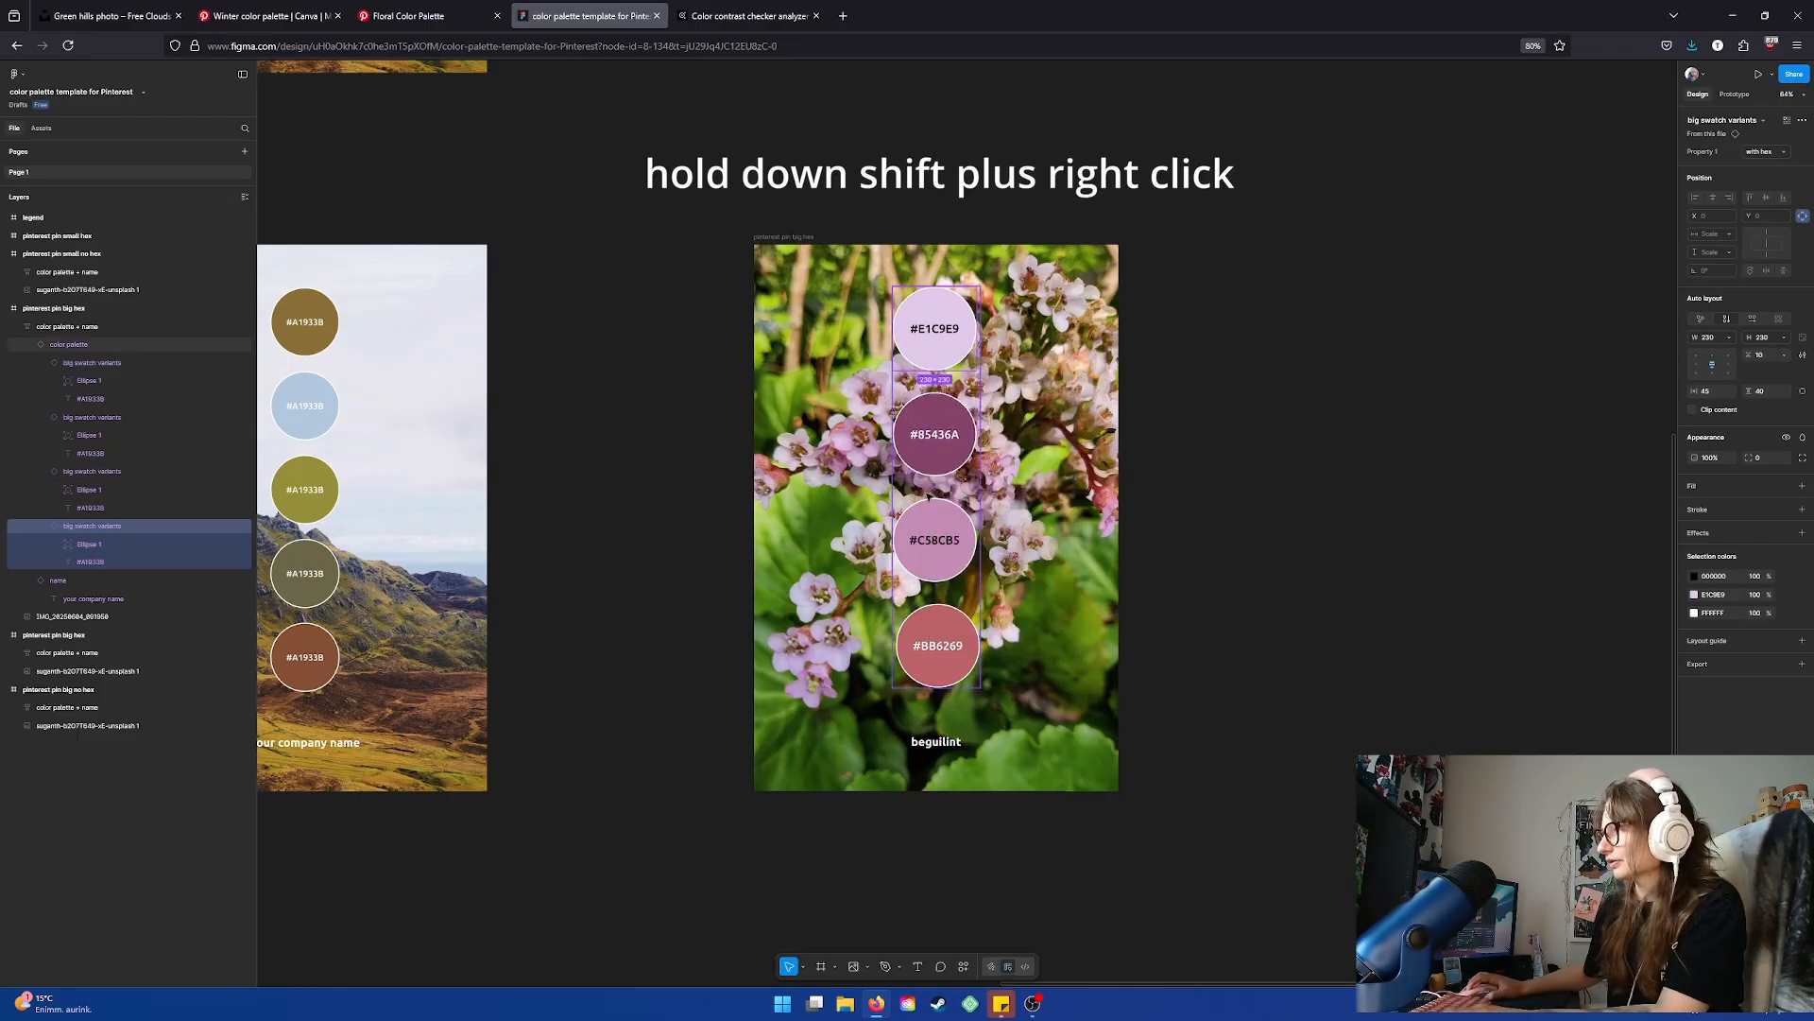
left_click(929, 511, "shift")
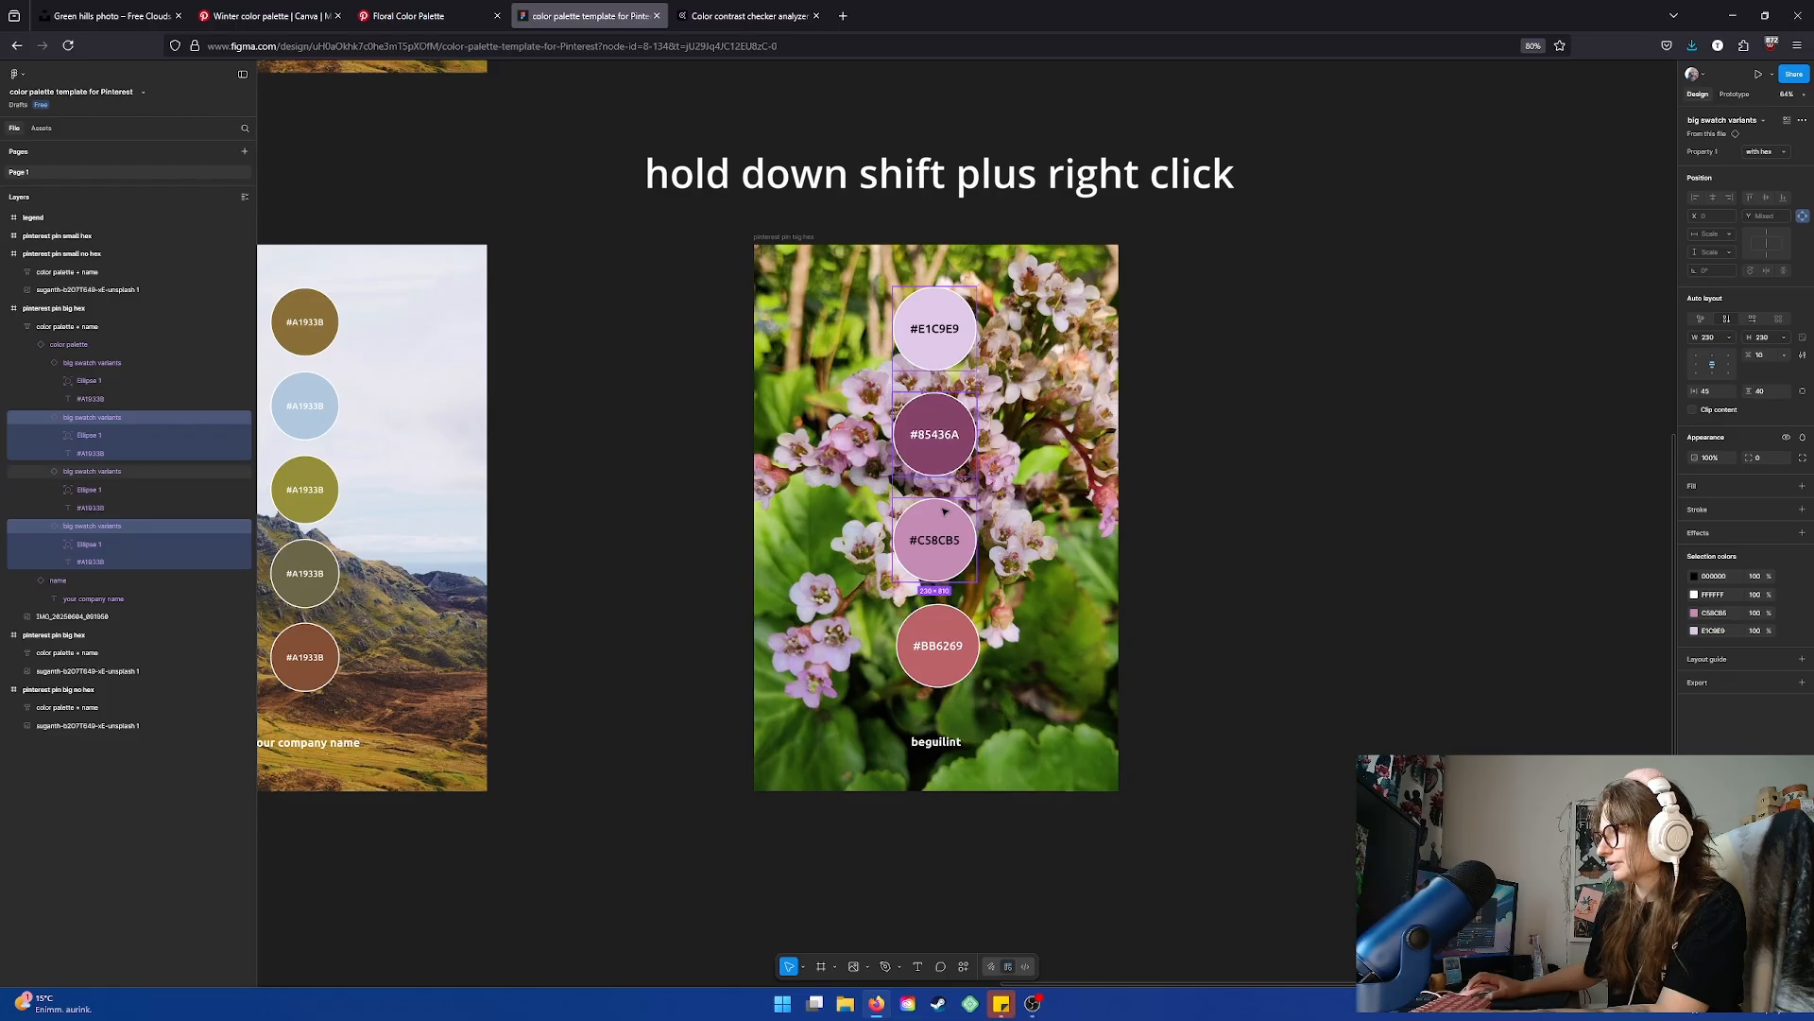
left_click(935, 630, "shift")
right_click(936, 632)
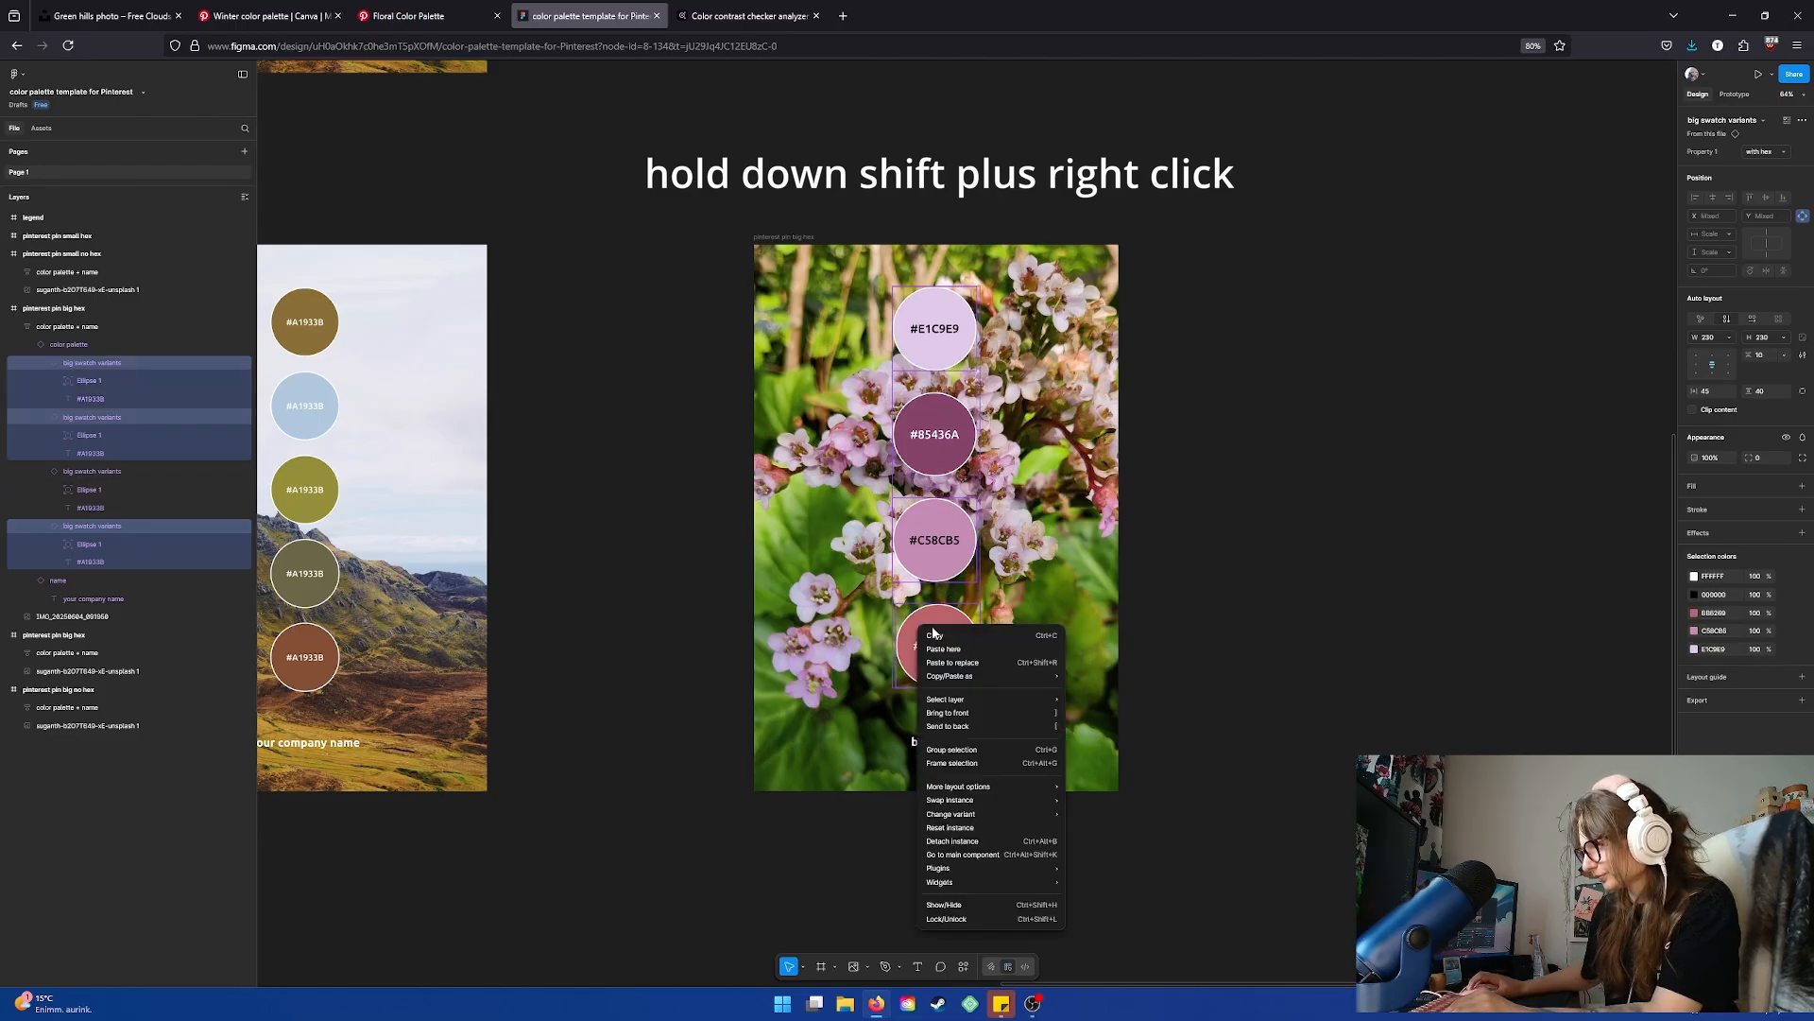
left_click(980, 843)
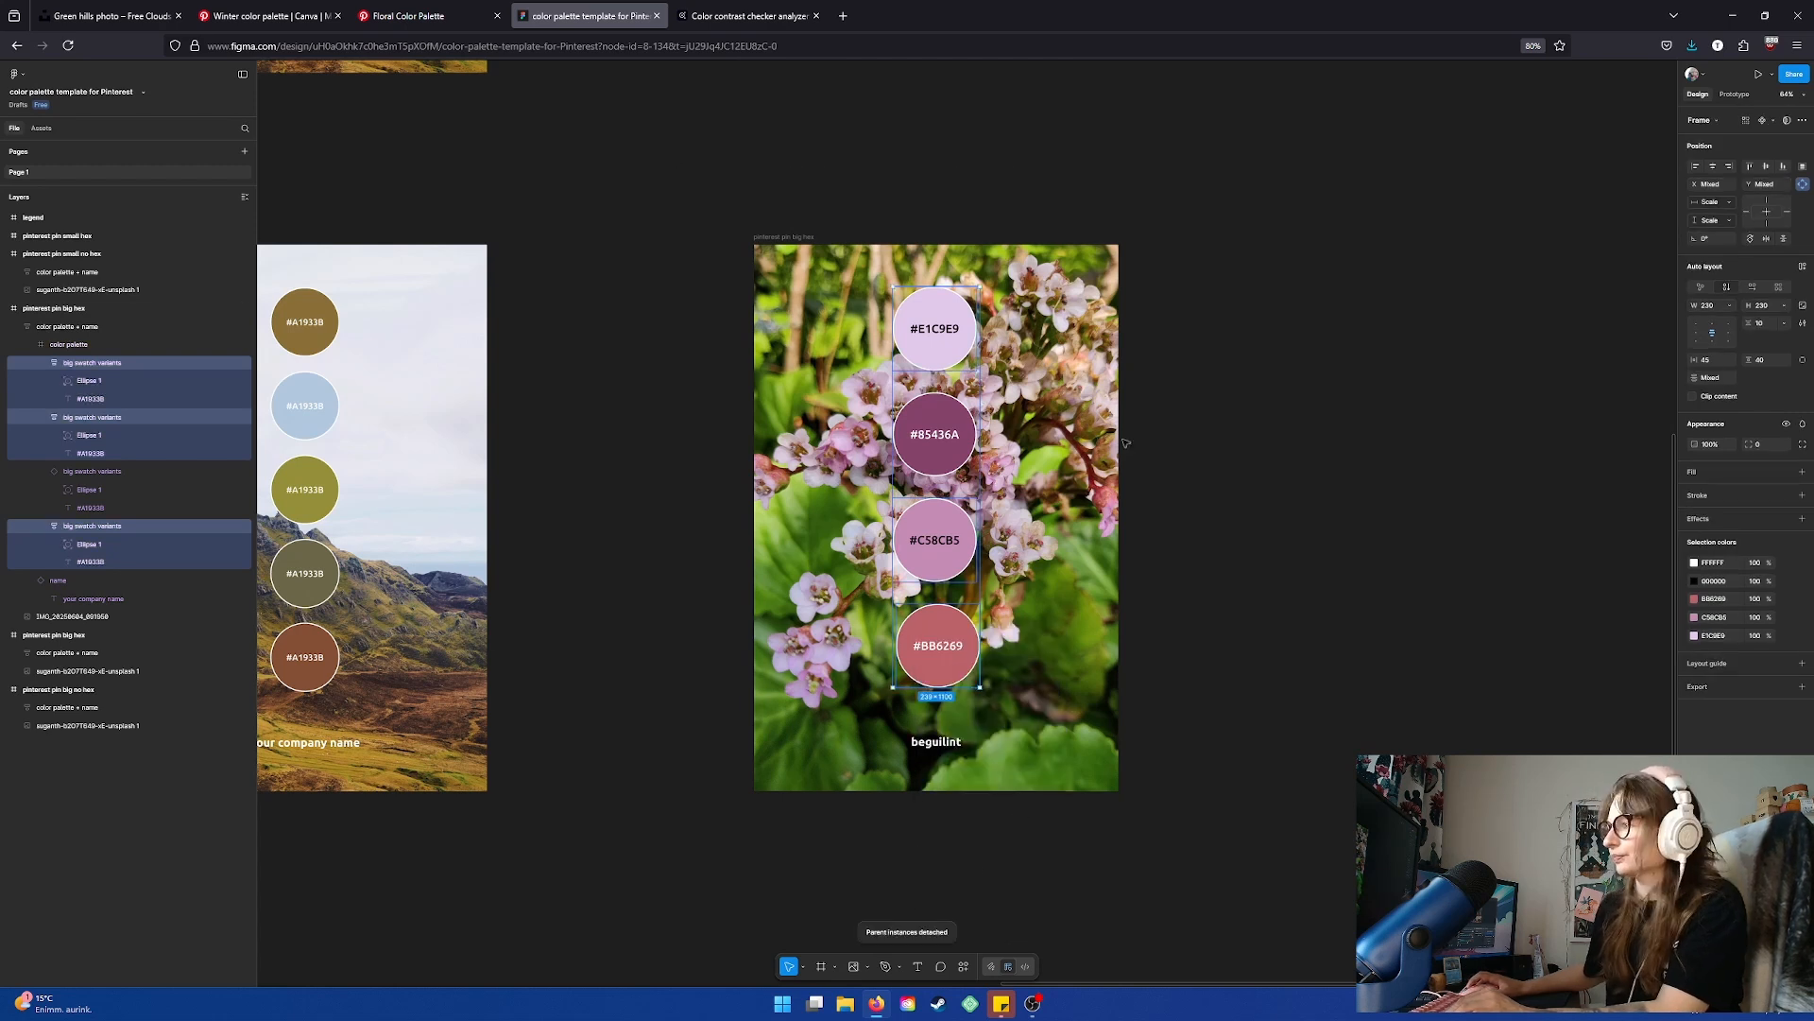
Reshape the topmost lavender swatch into an irregular blob by pulling its left anchor point outward and slightly up
scroll(771, 530, "down", 5)
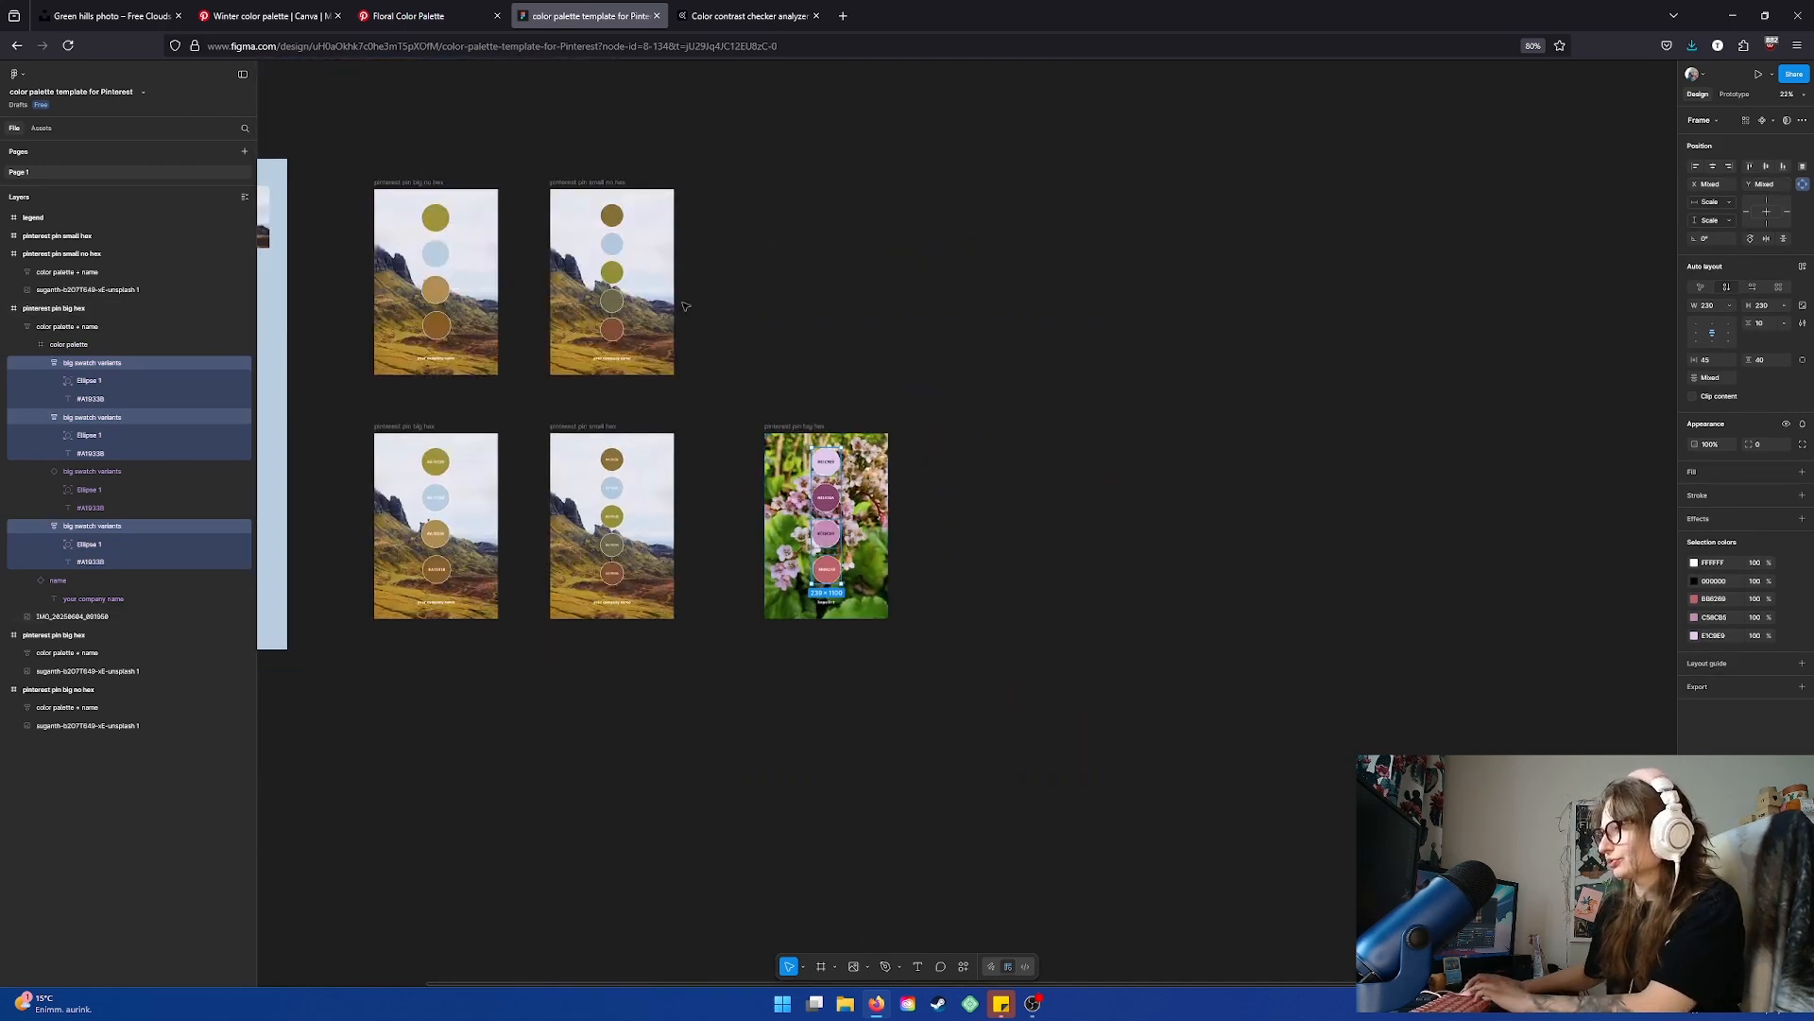
left_click_drag(686, 306, 1150, 352)
left_click_drag(1305, 482, 962, 425)
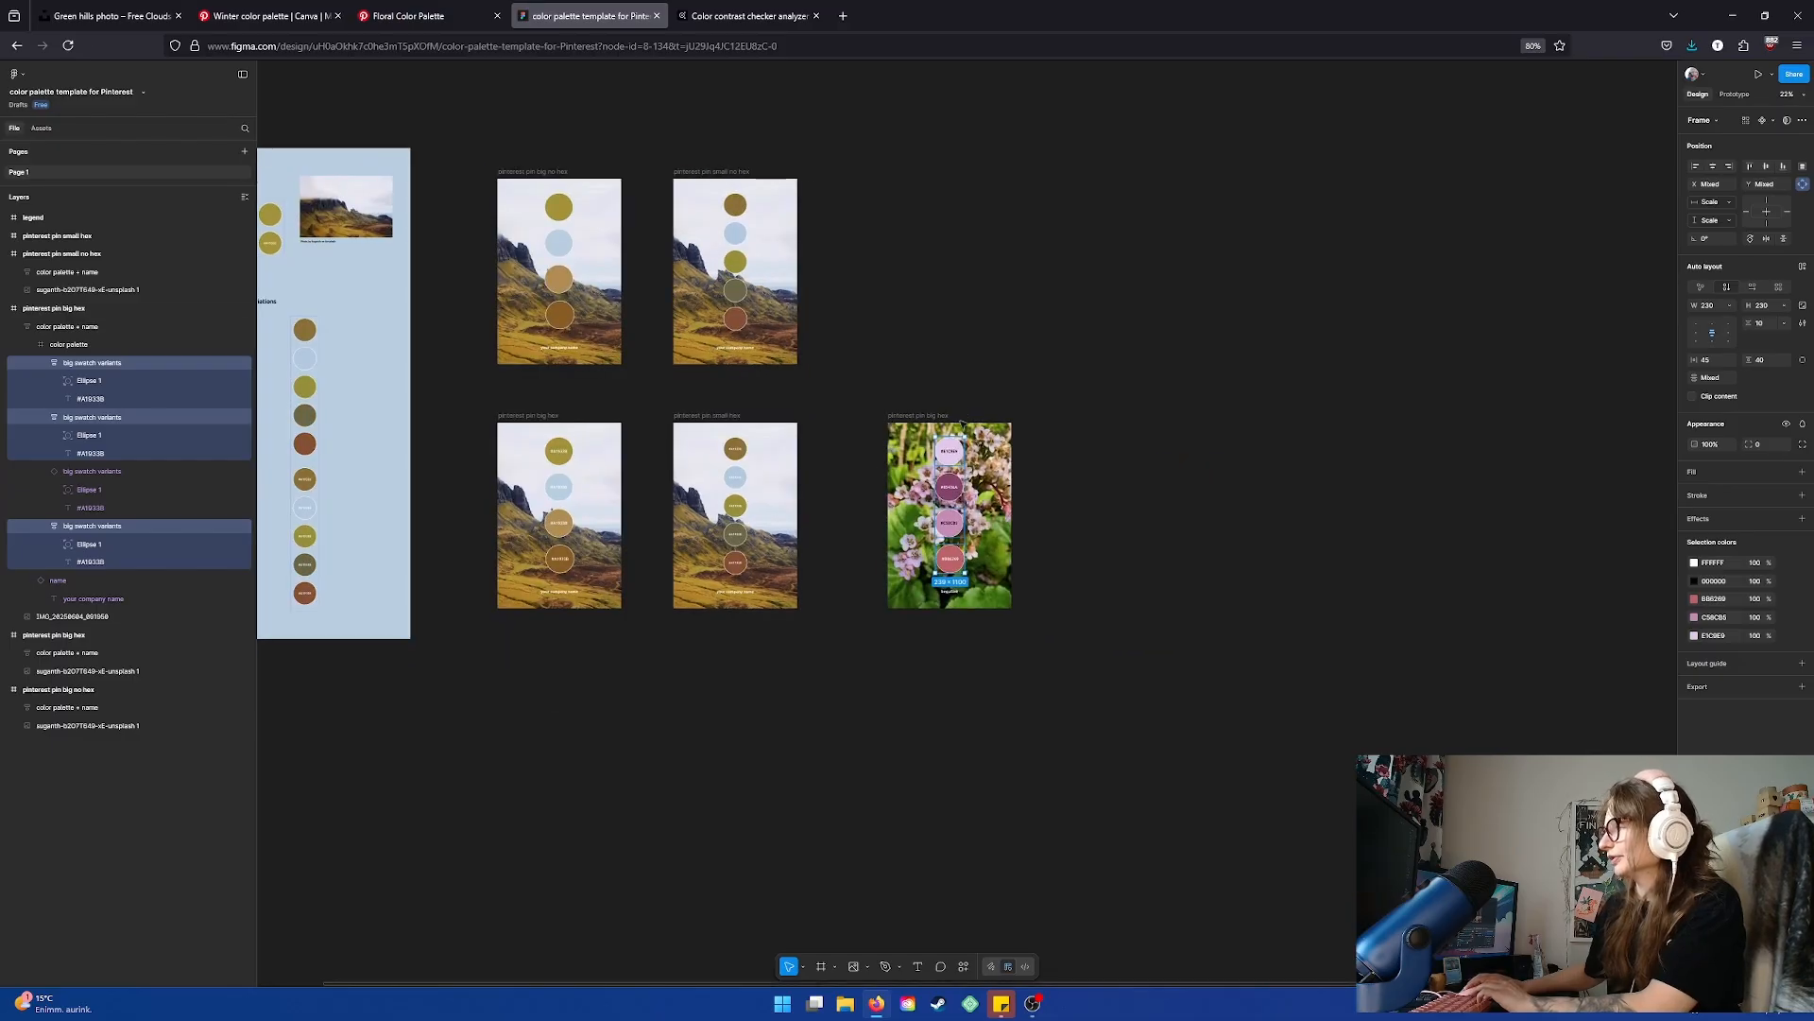
scroll(982, 448, "up", 5)
left_click_drag(868, 484, 1002, 385)
double_click(1001, 386)
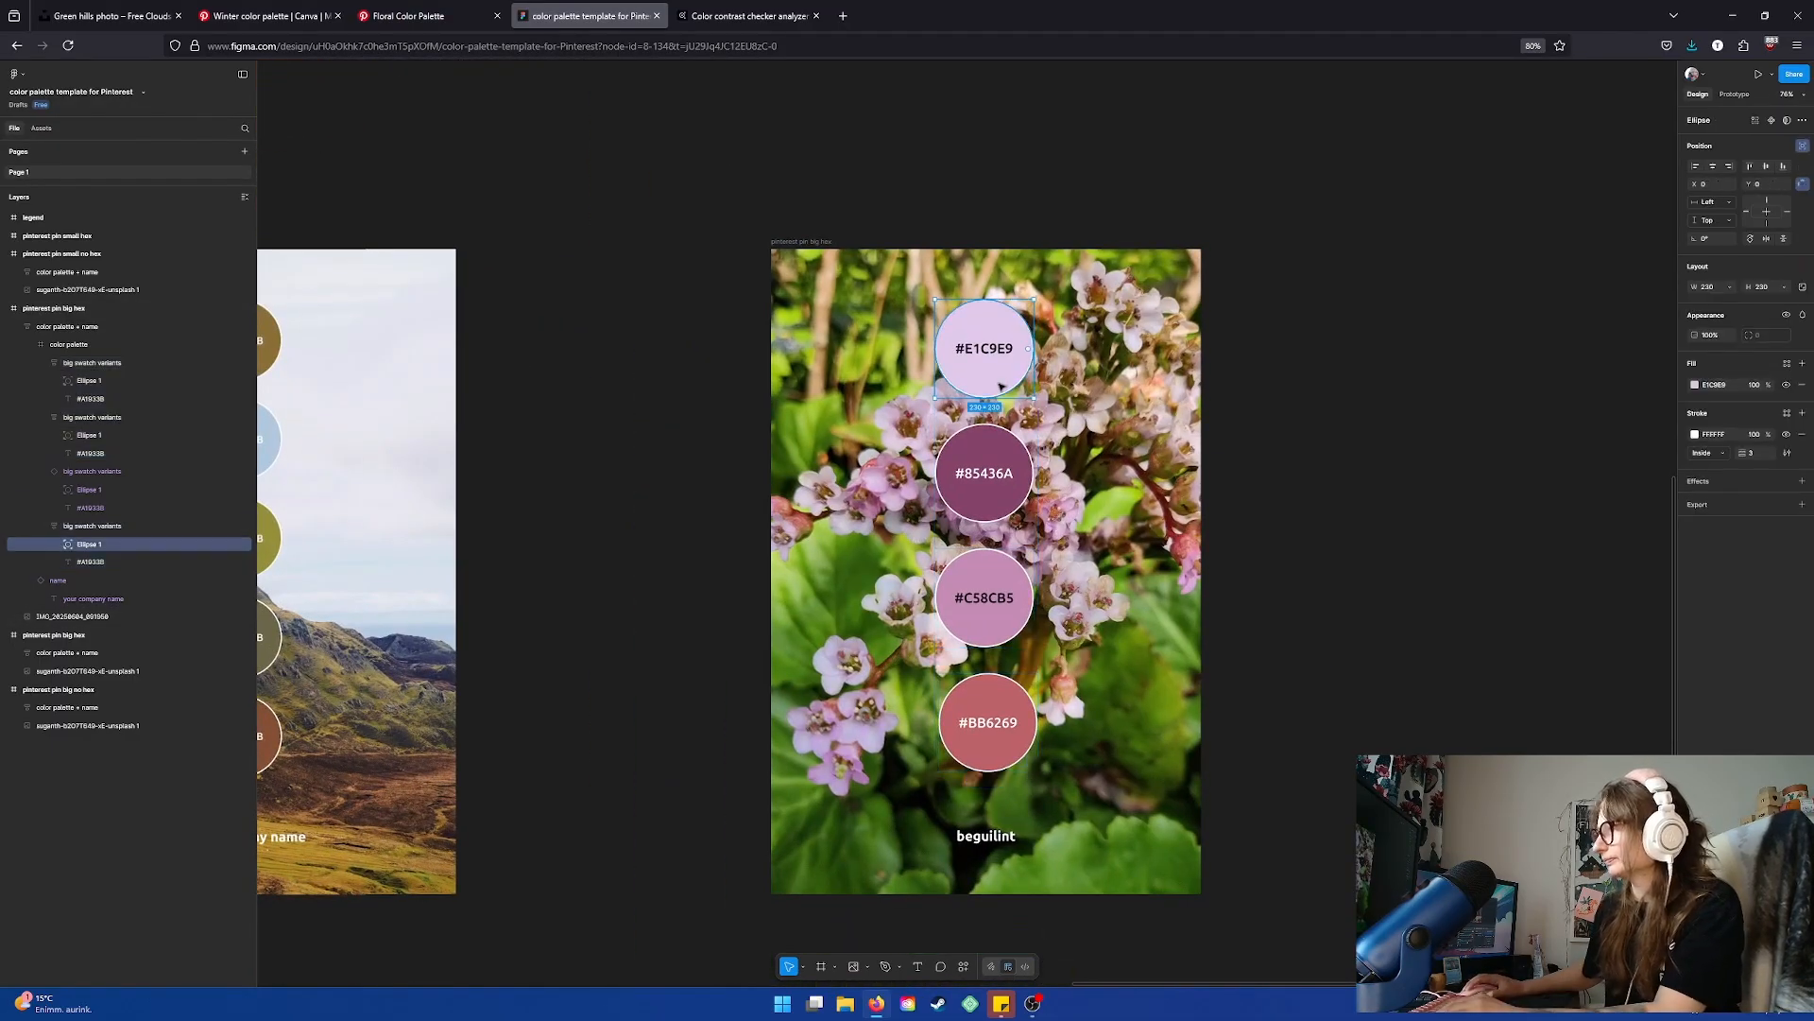
double_click(1002, 386)
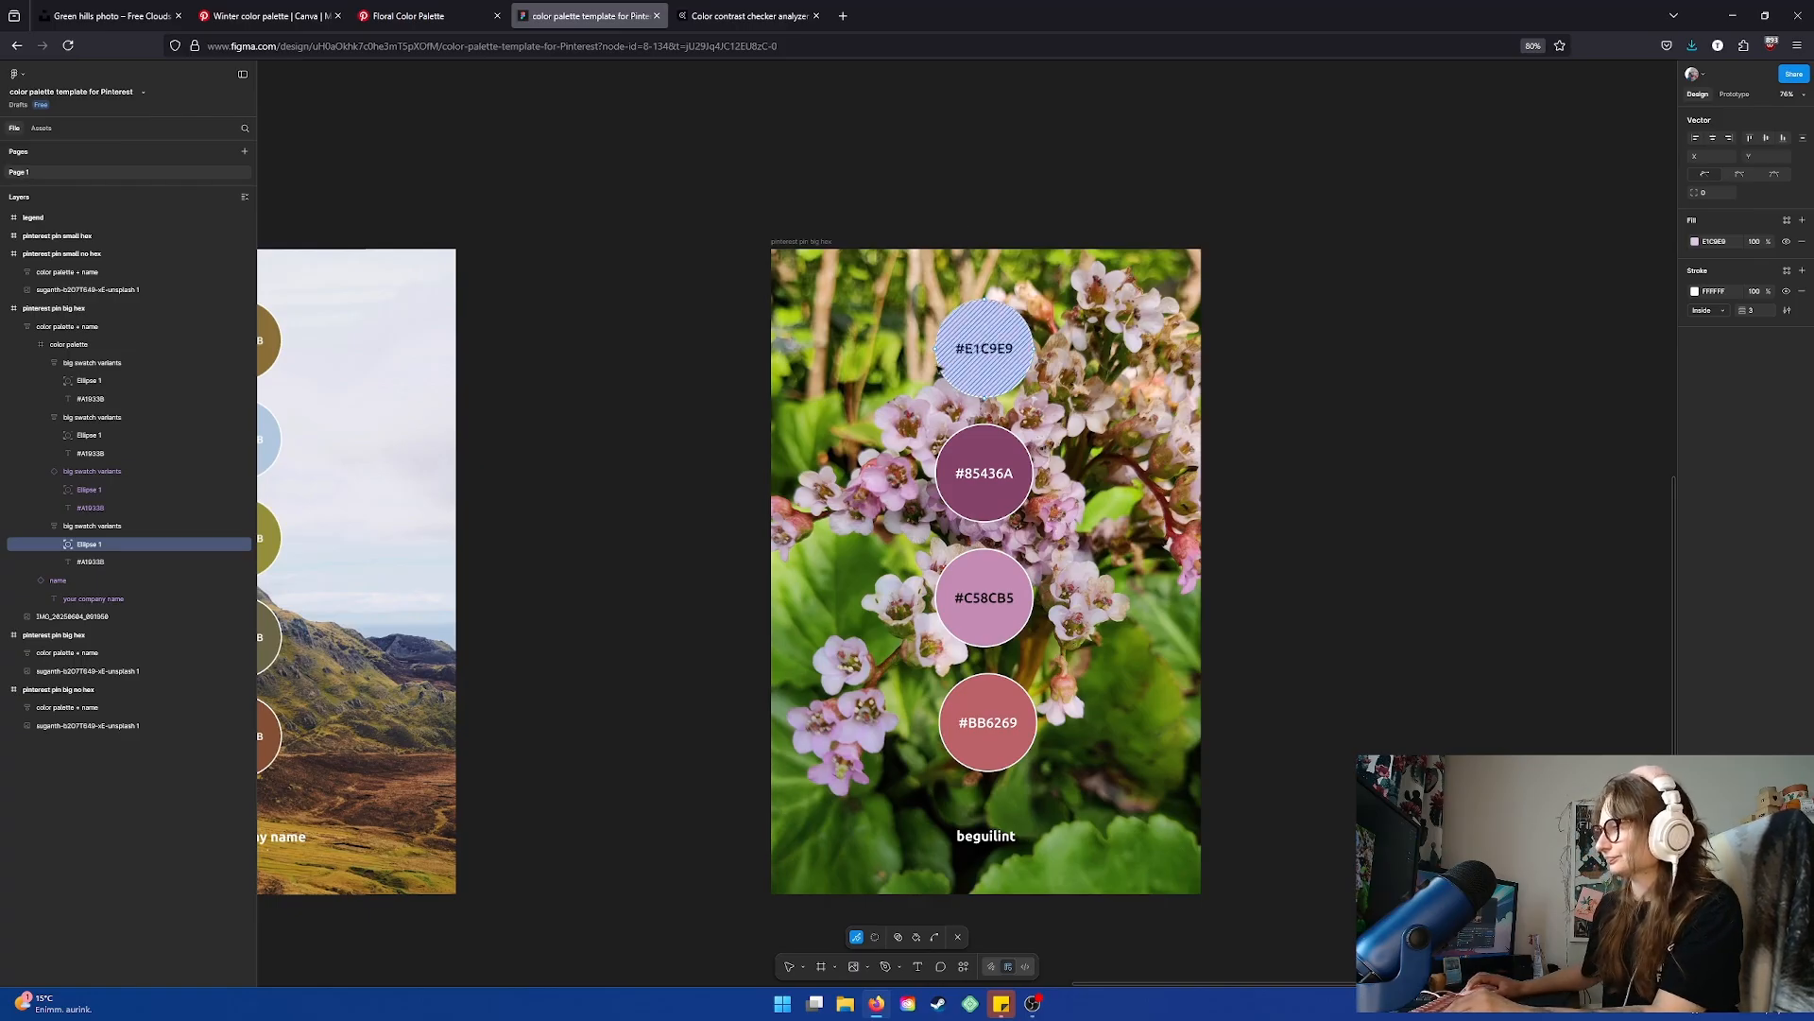
left_click(936, 350)
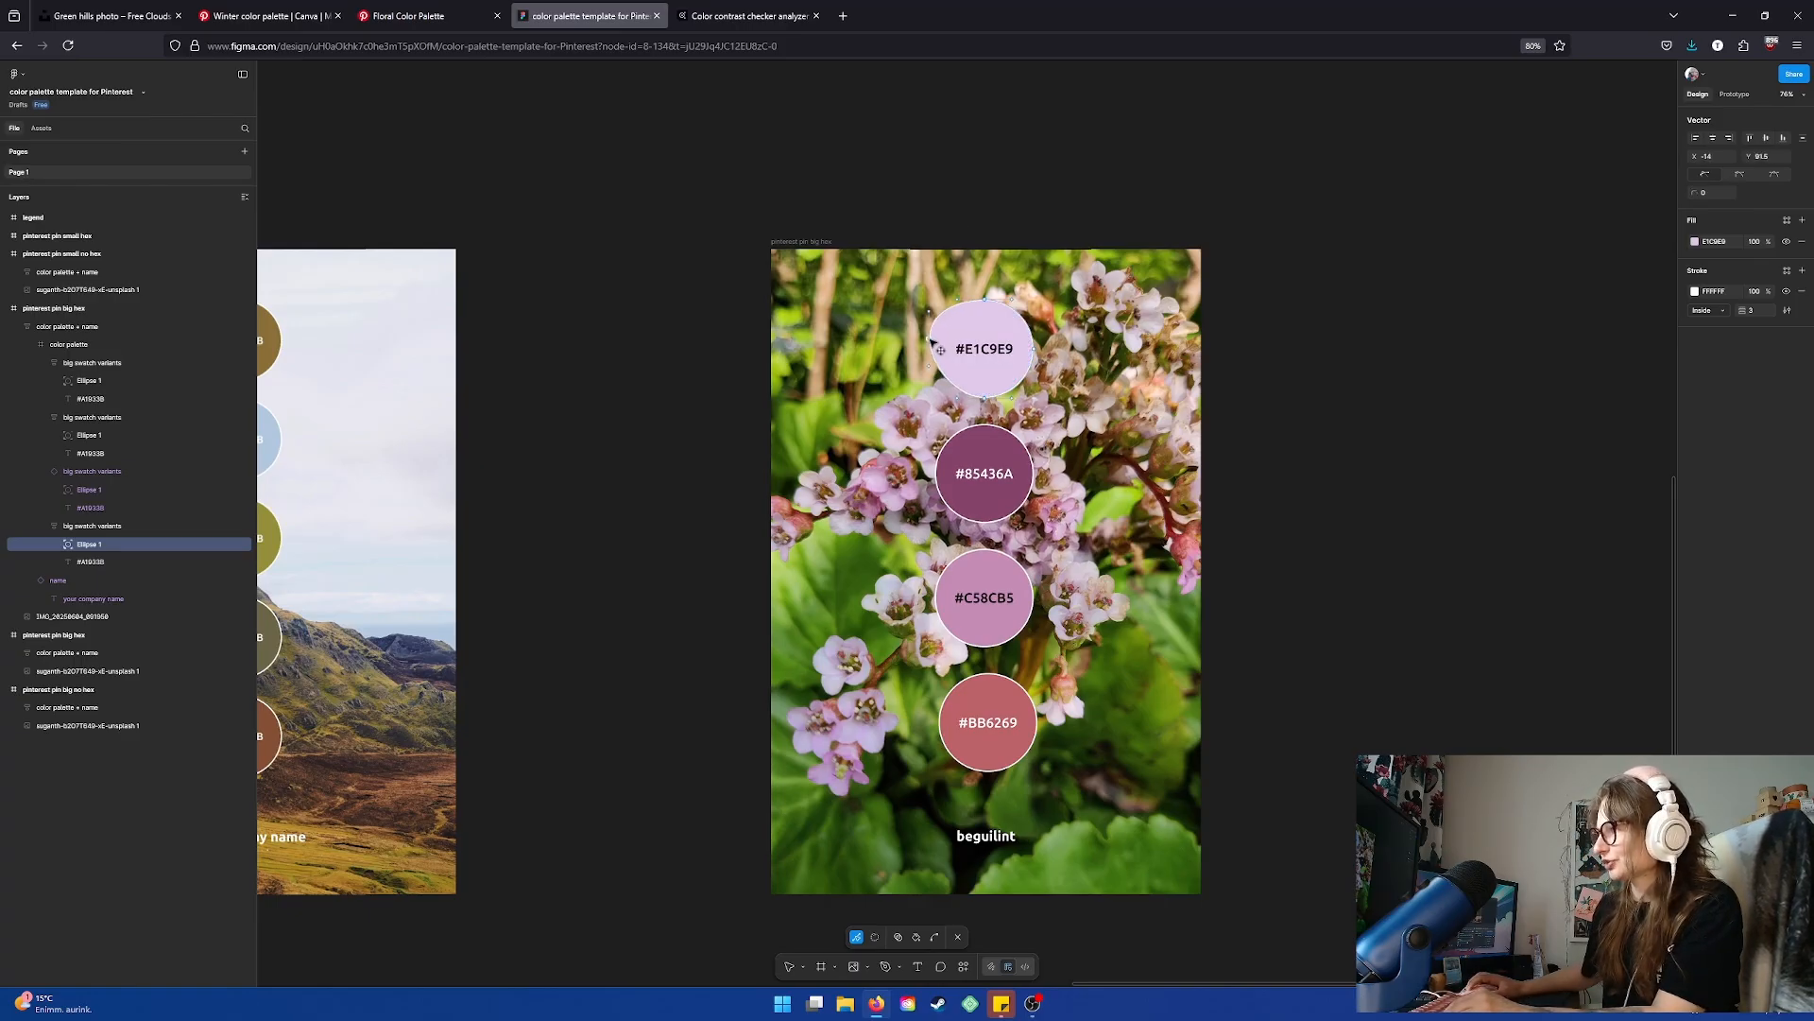
key("Escape")
left_click(998, 451)
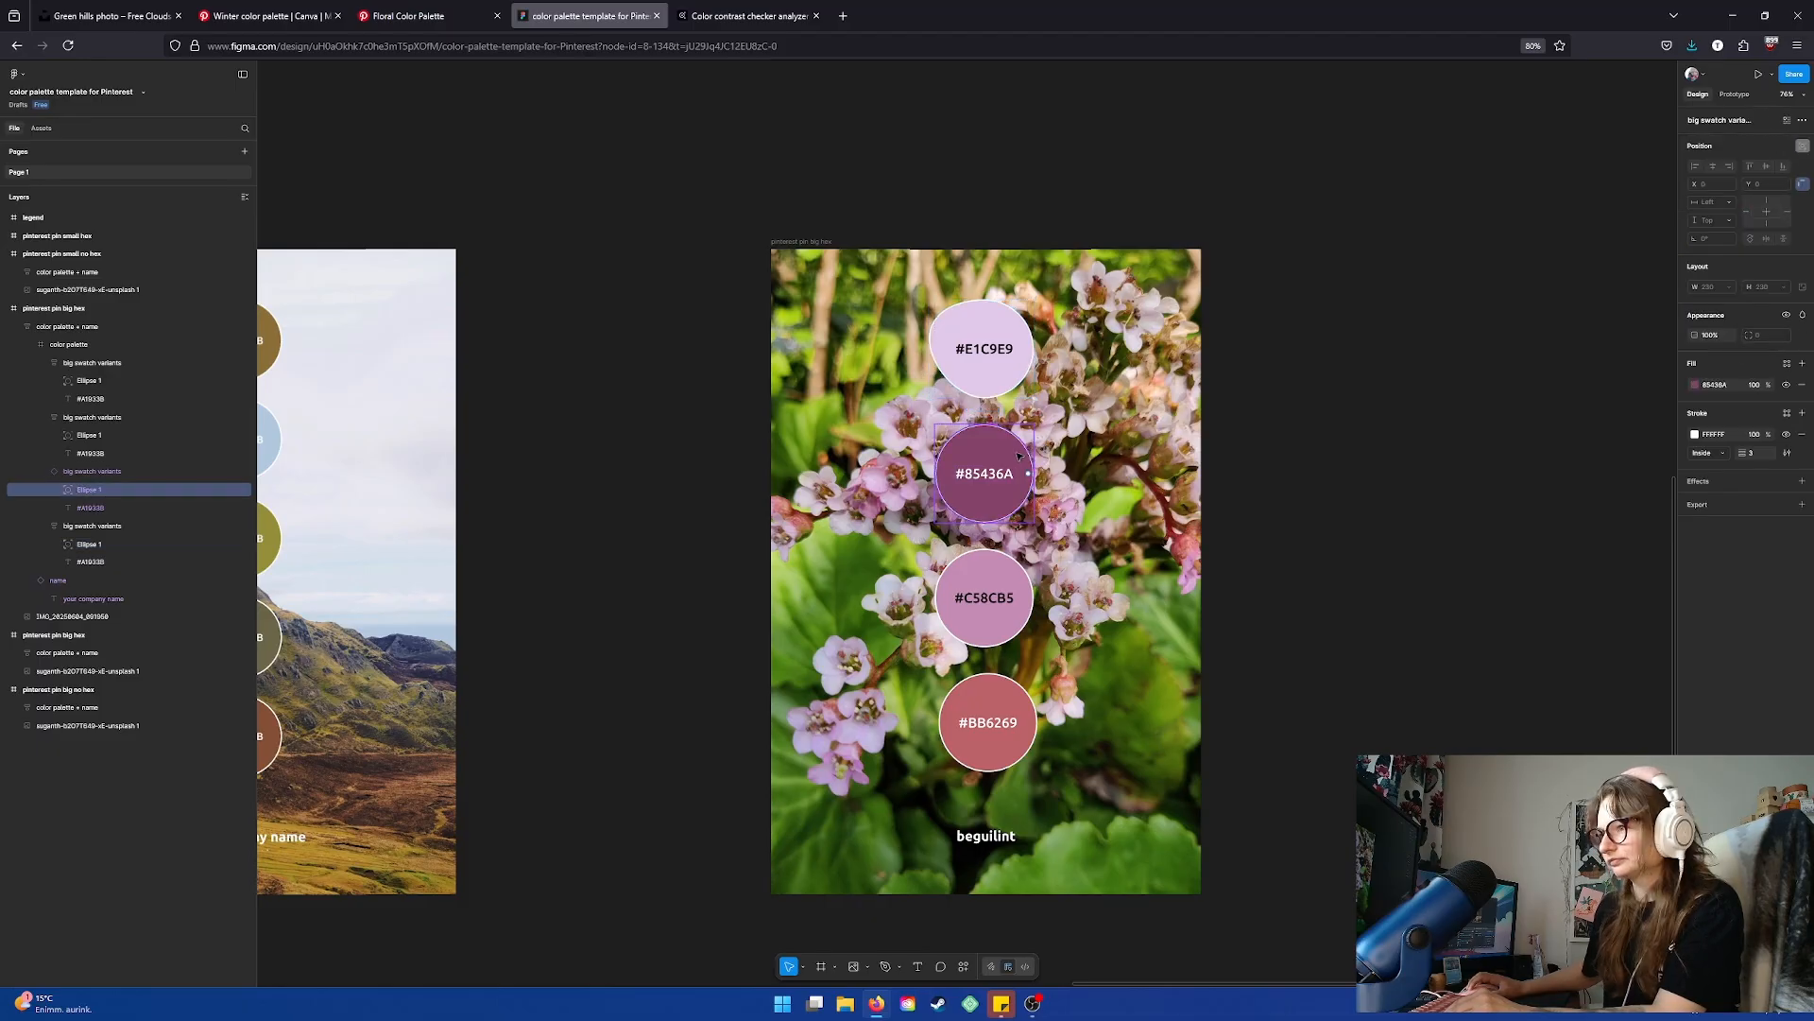
right_click(996, 454)
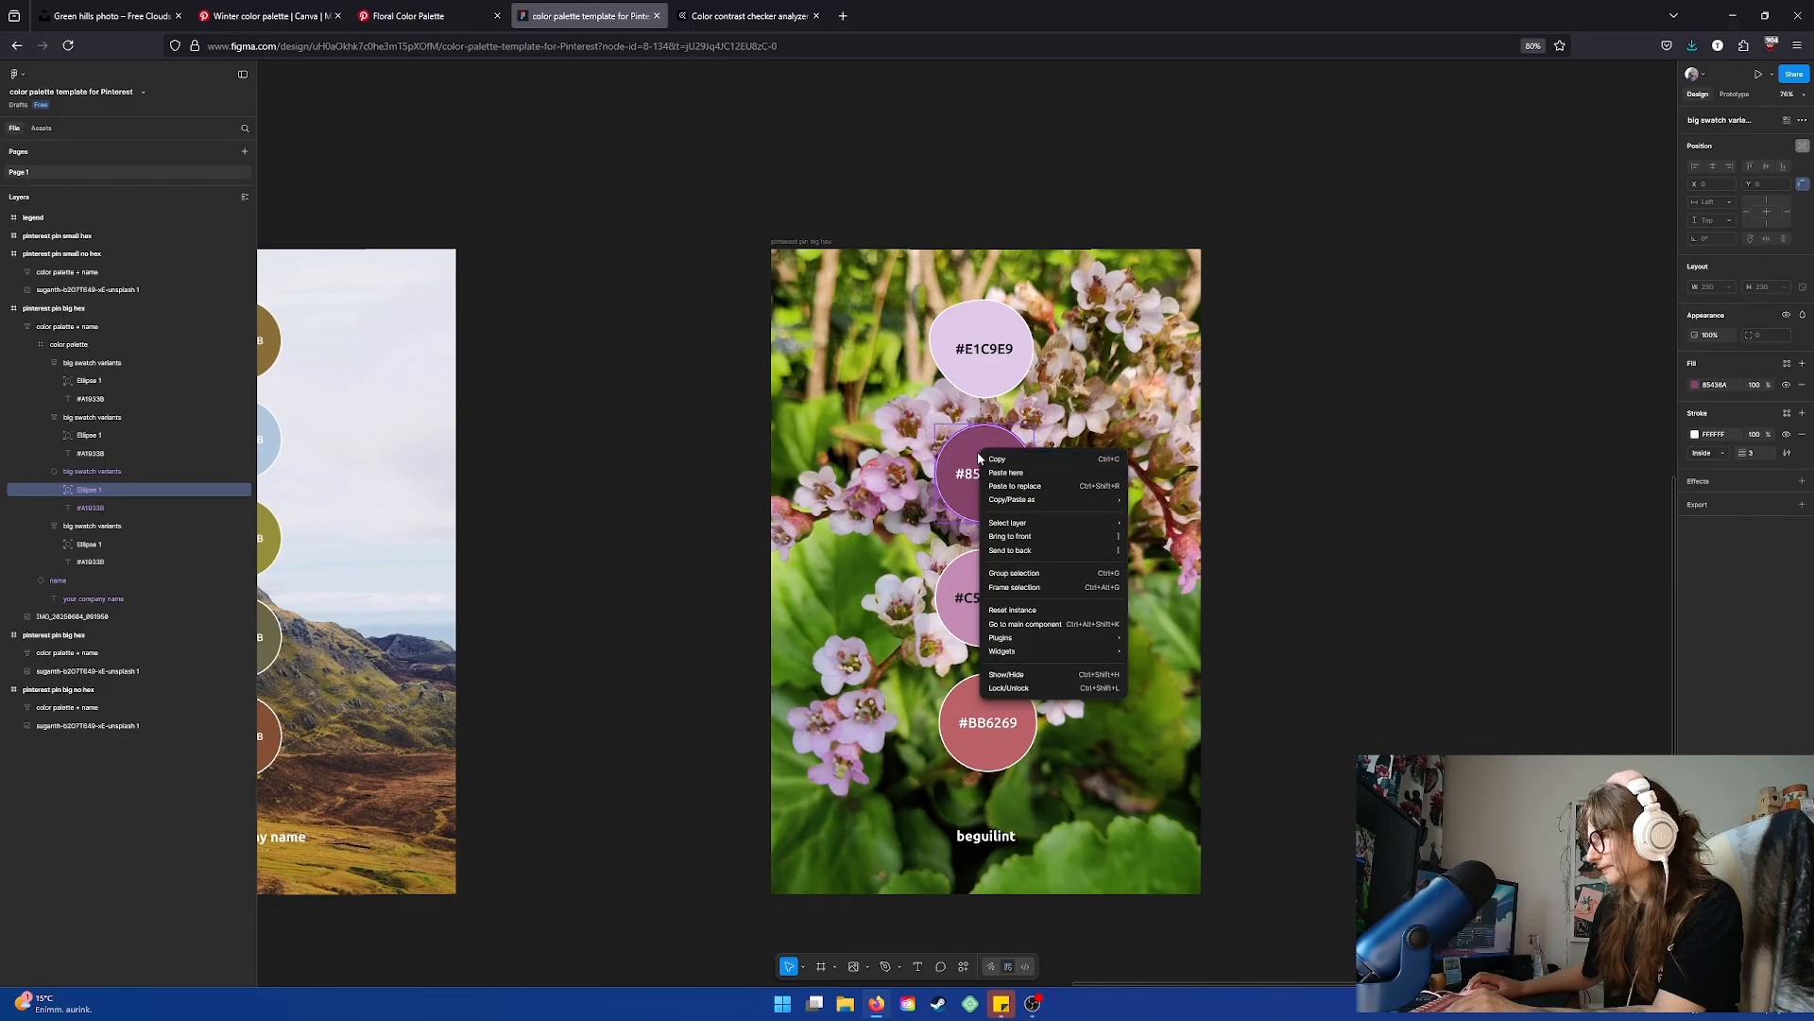
left_click(964, 454)
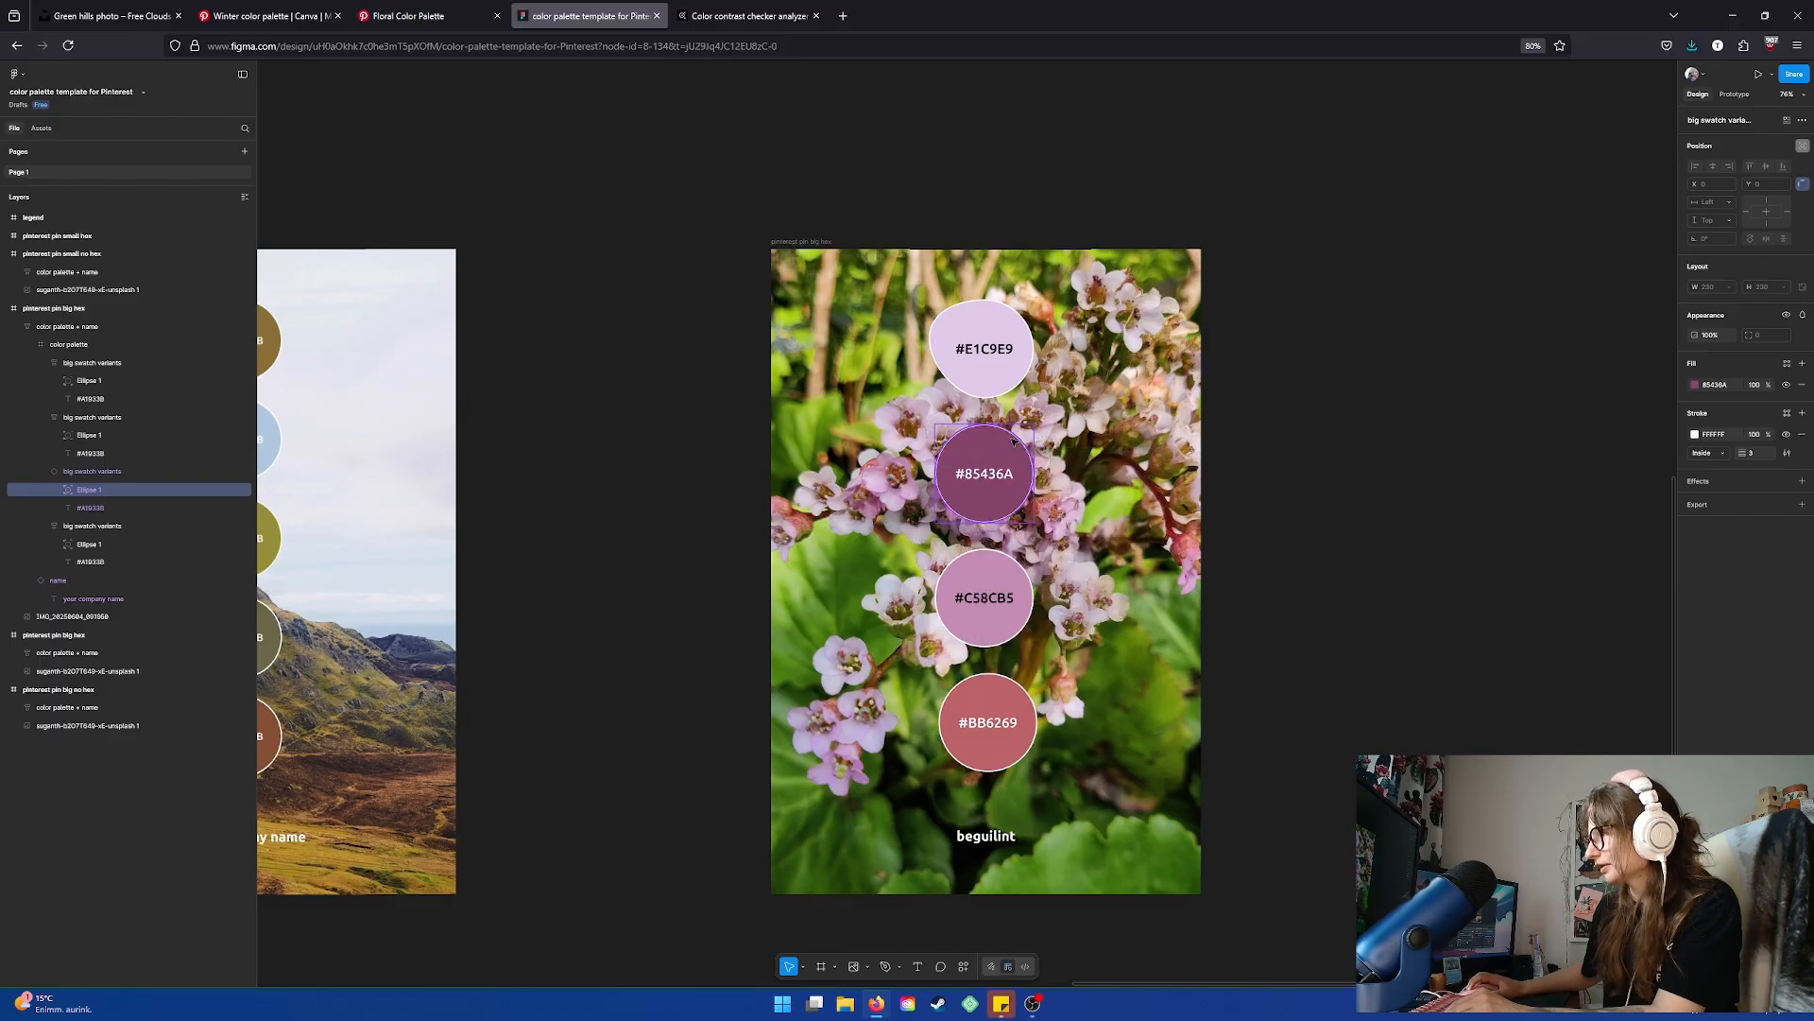
Reshape the third, pink swatch's ellipse by pulling its right anchor point outward and slightly up
left_click(986, 578)
double_click(986, 578)
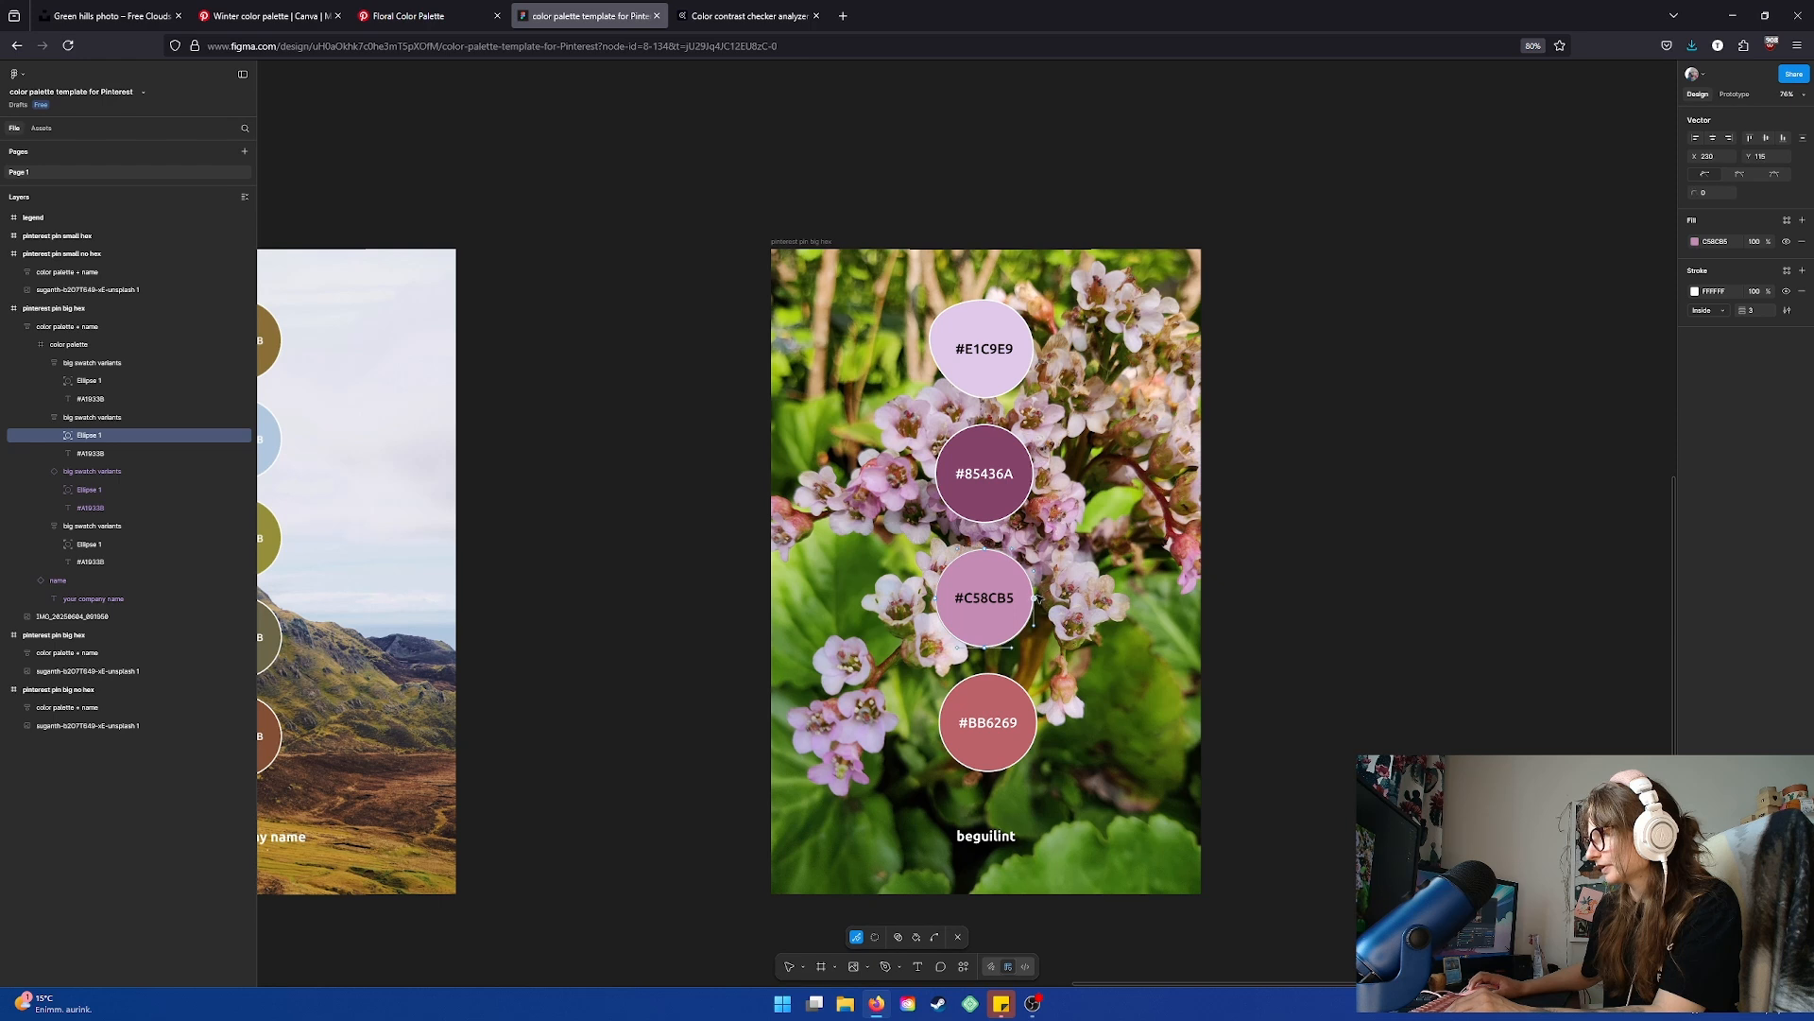
left_click_drag(1034, 598, 1043, 590)
Reshape the lowest, rose red swatch's ellipse by pulling its left anchor point outward
double_click(988, 709)
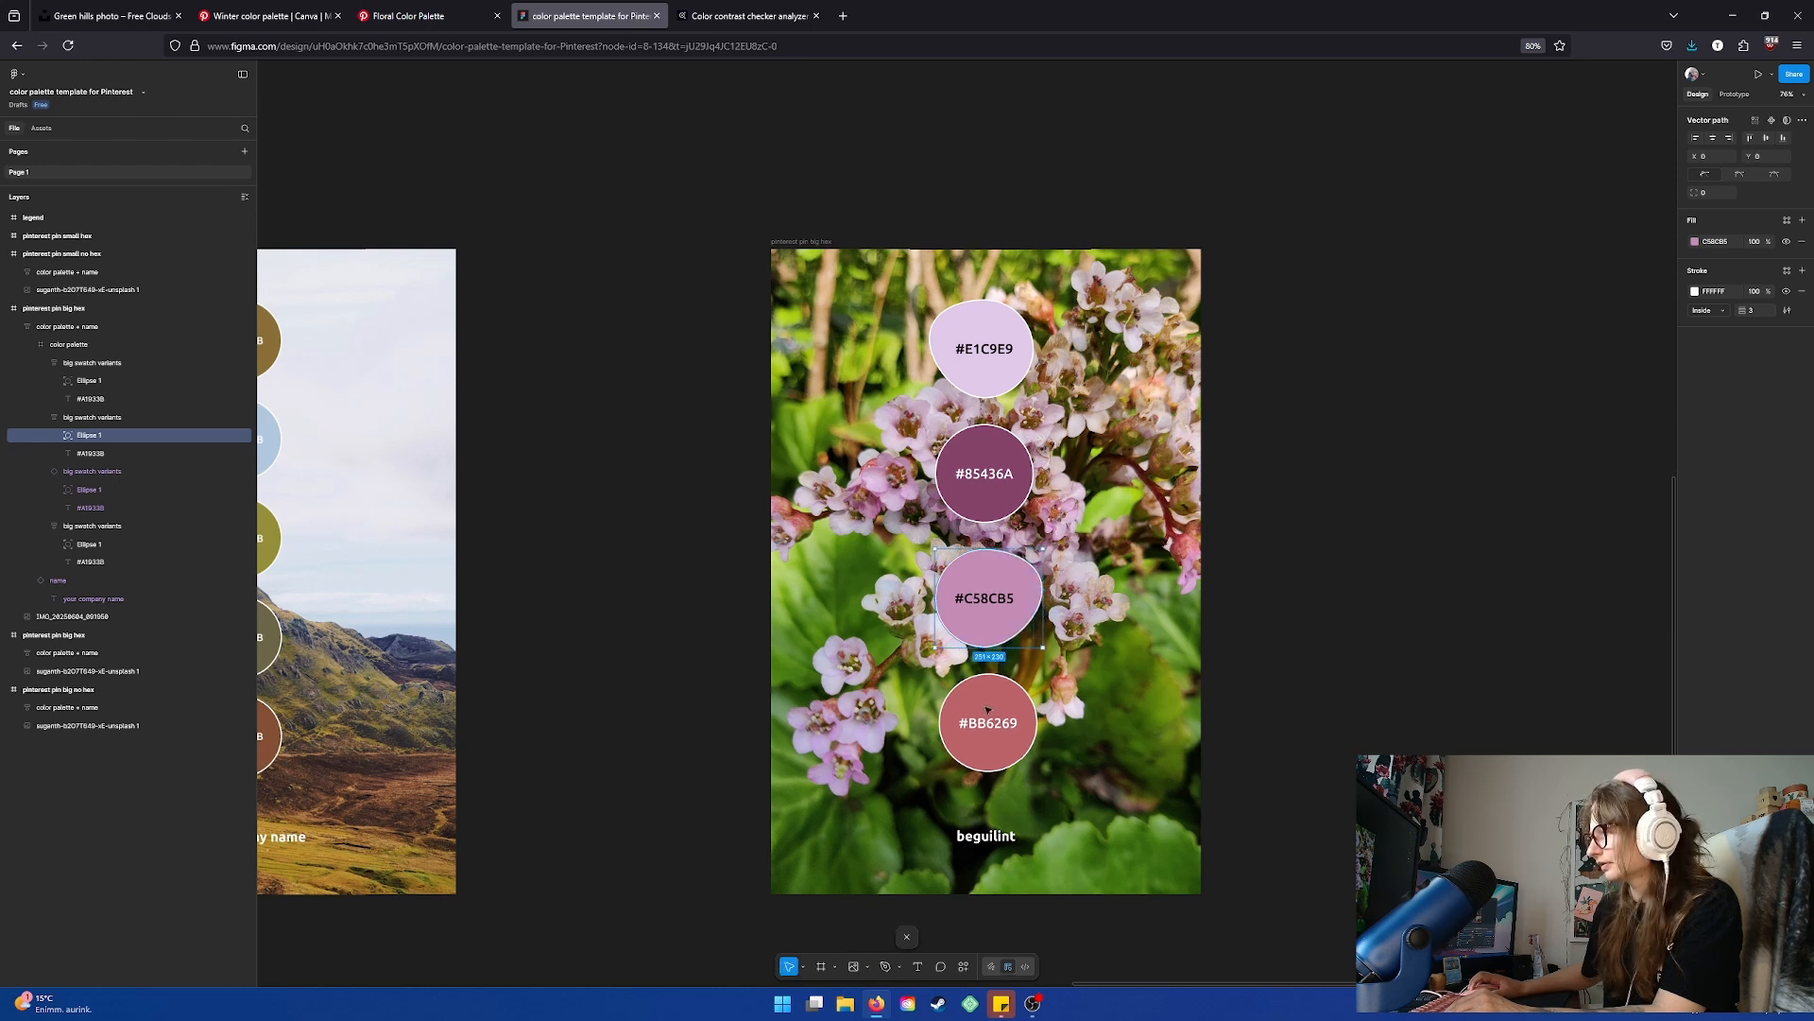
left_click(988, 708)
double_click(987, 704)
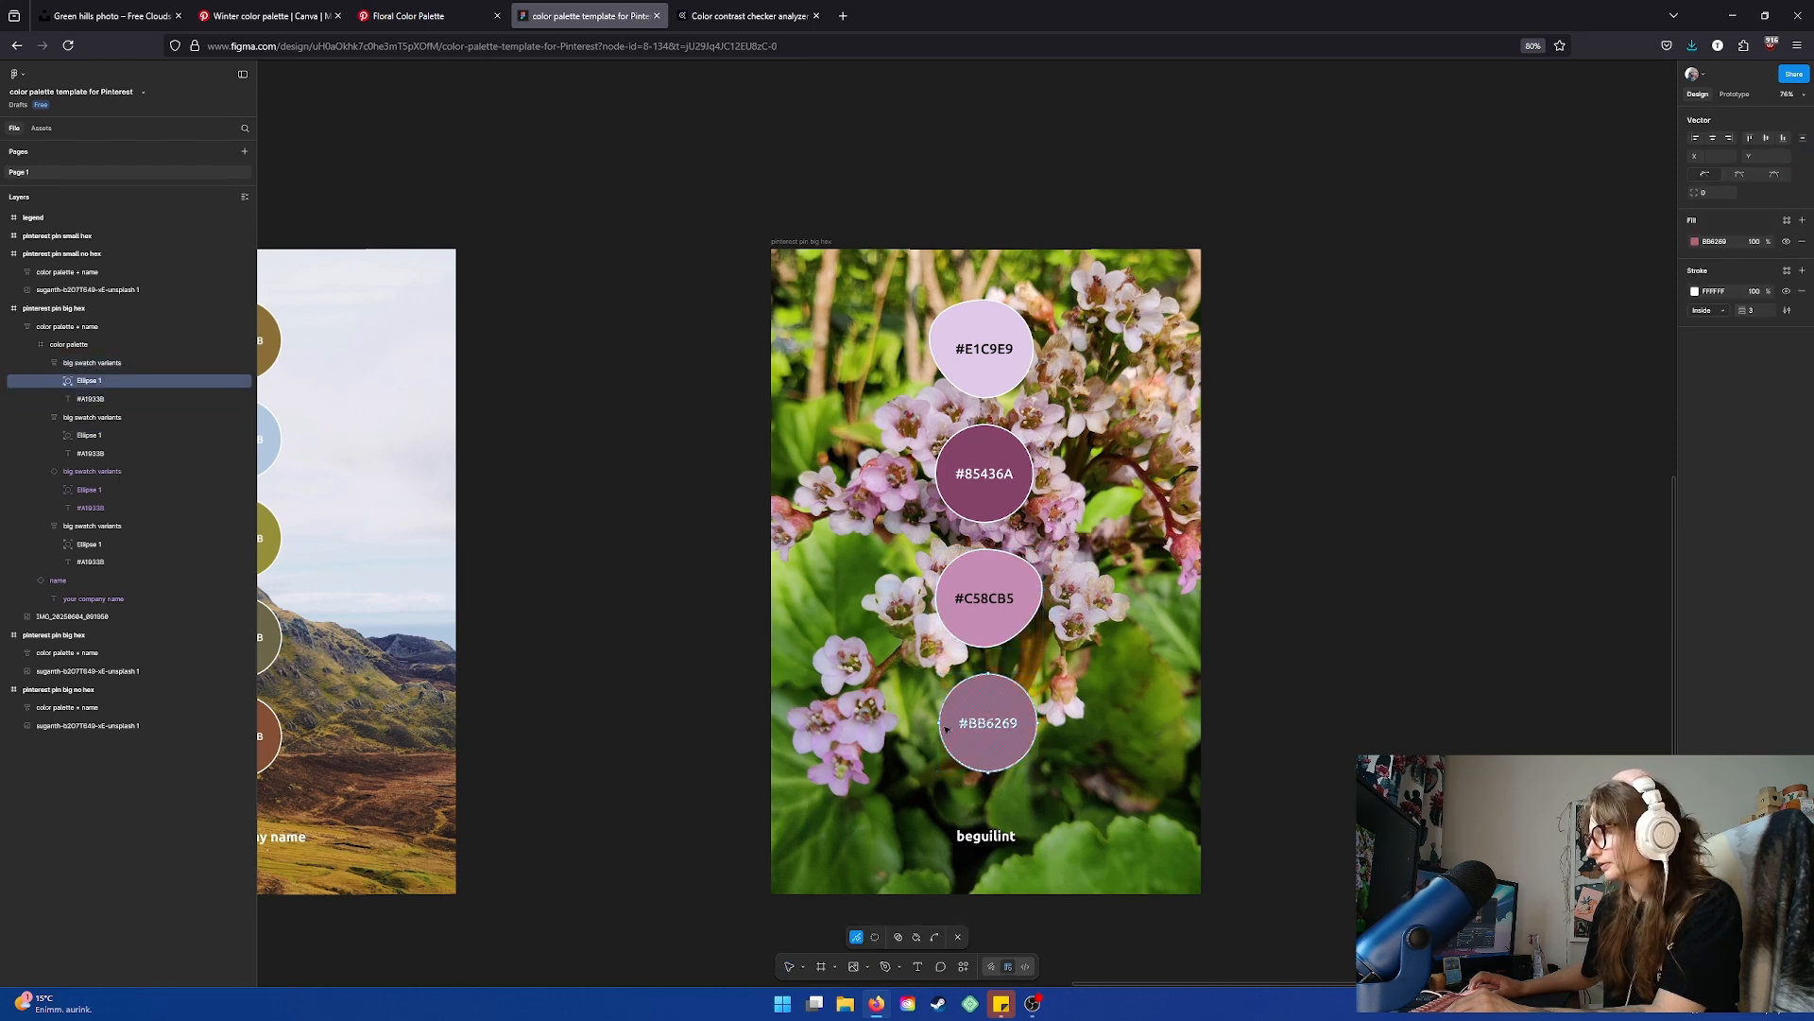
left_click_drag(941, 722, 937, 730)
Detach the second, plum swatch of the flower pin from its component and reshape its ellipse by pulling its right anchor point outward
left_click(995, 509)
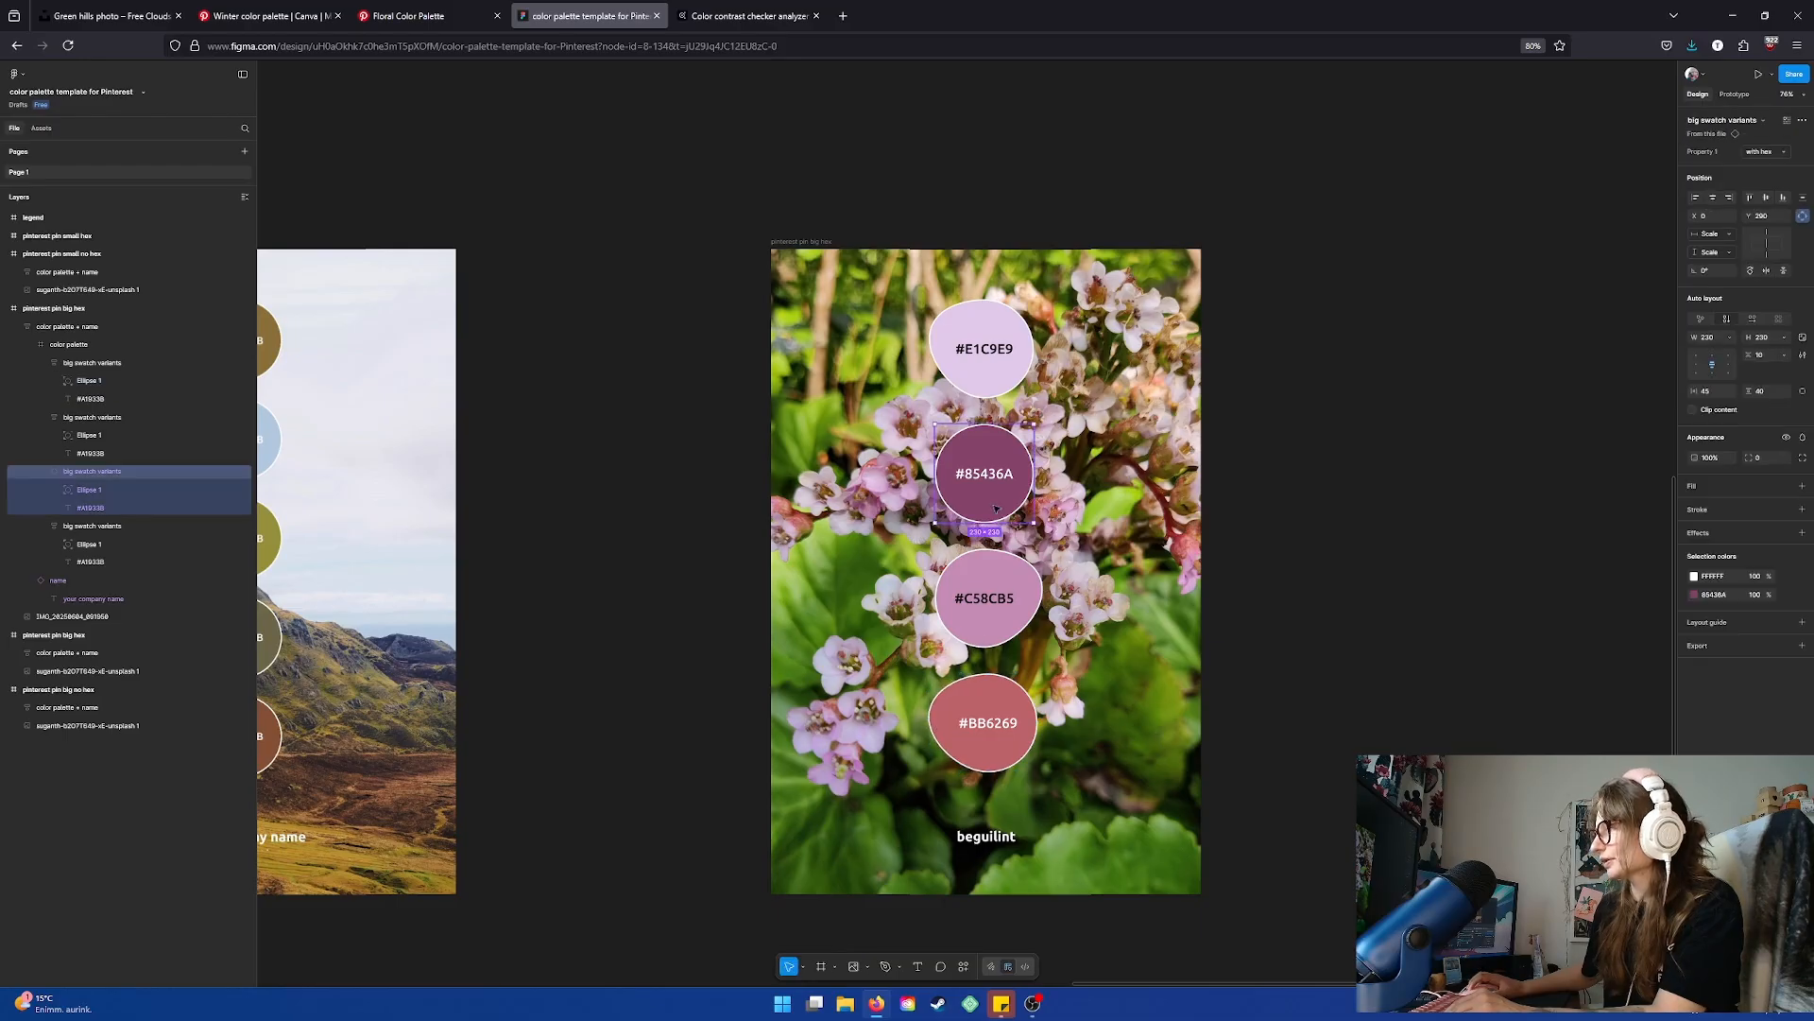
right_click(993, 510)
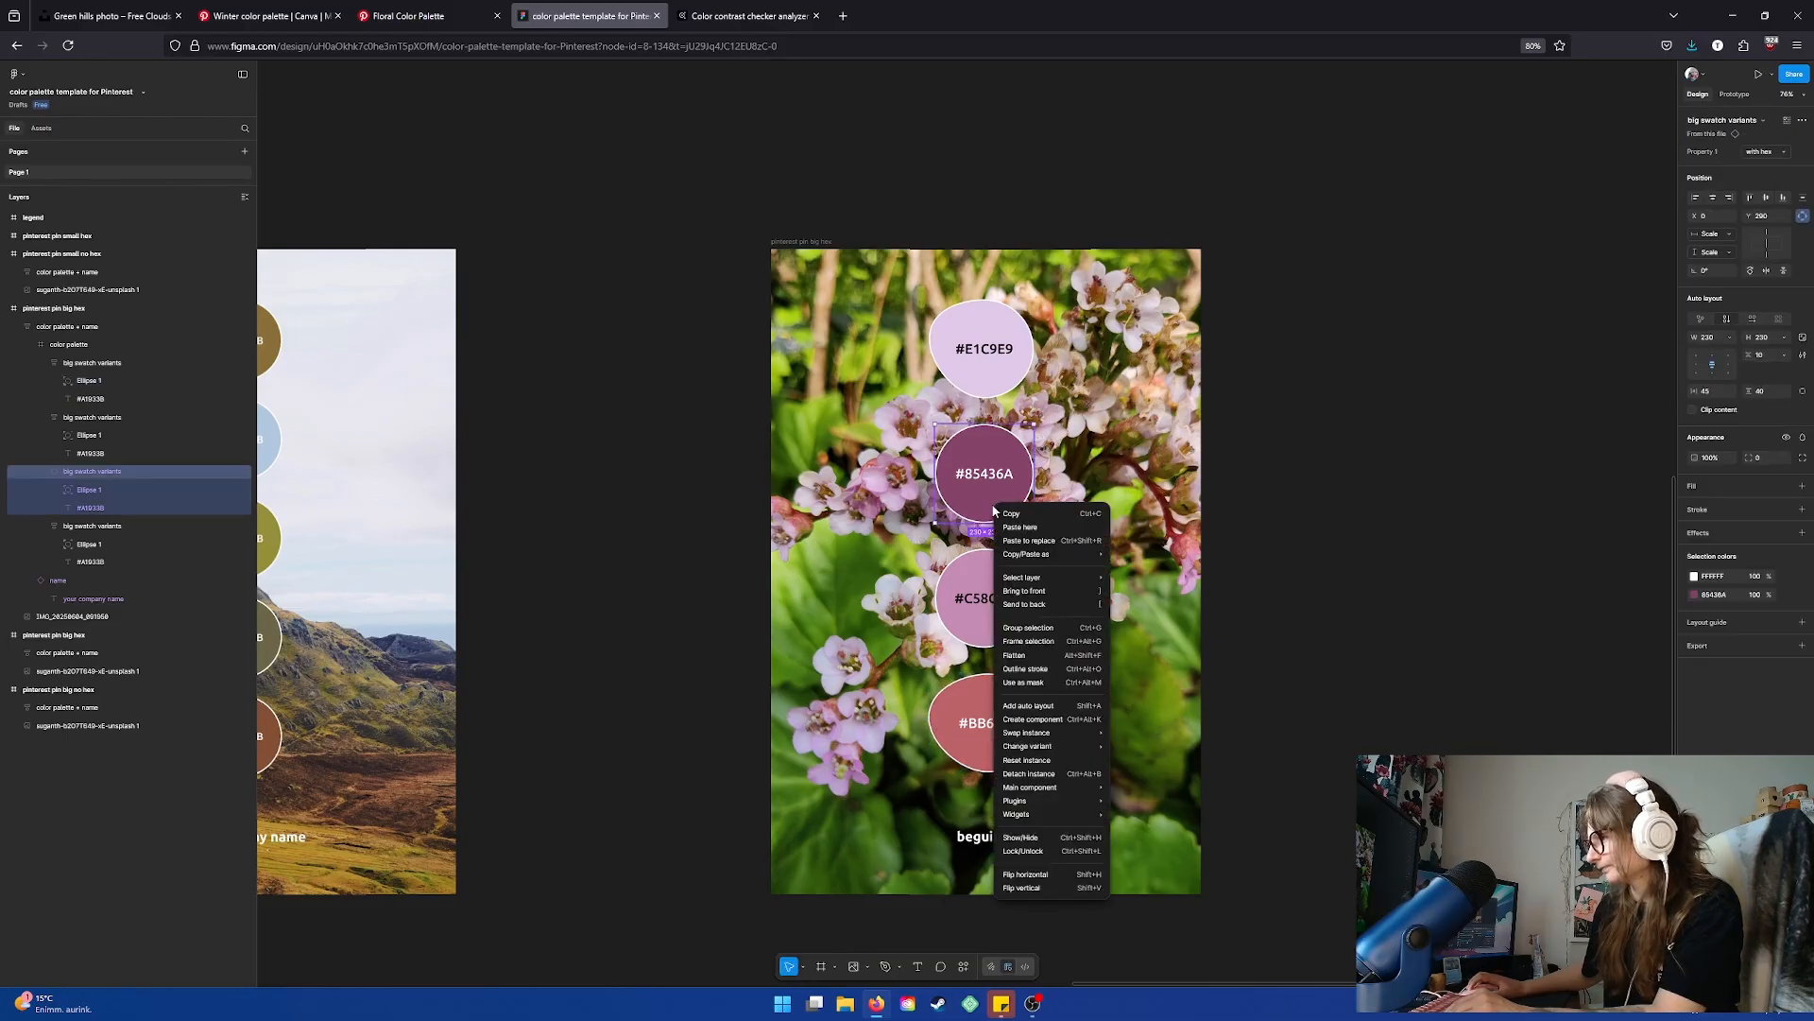
left_click(1030, 773)
double_click(991, 511)
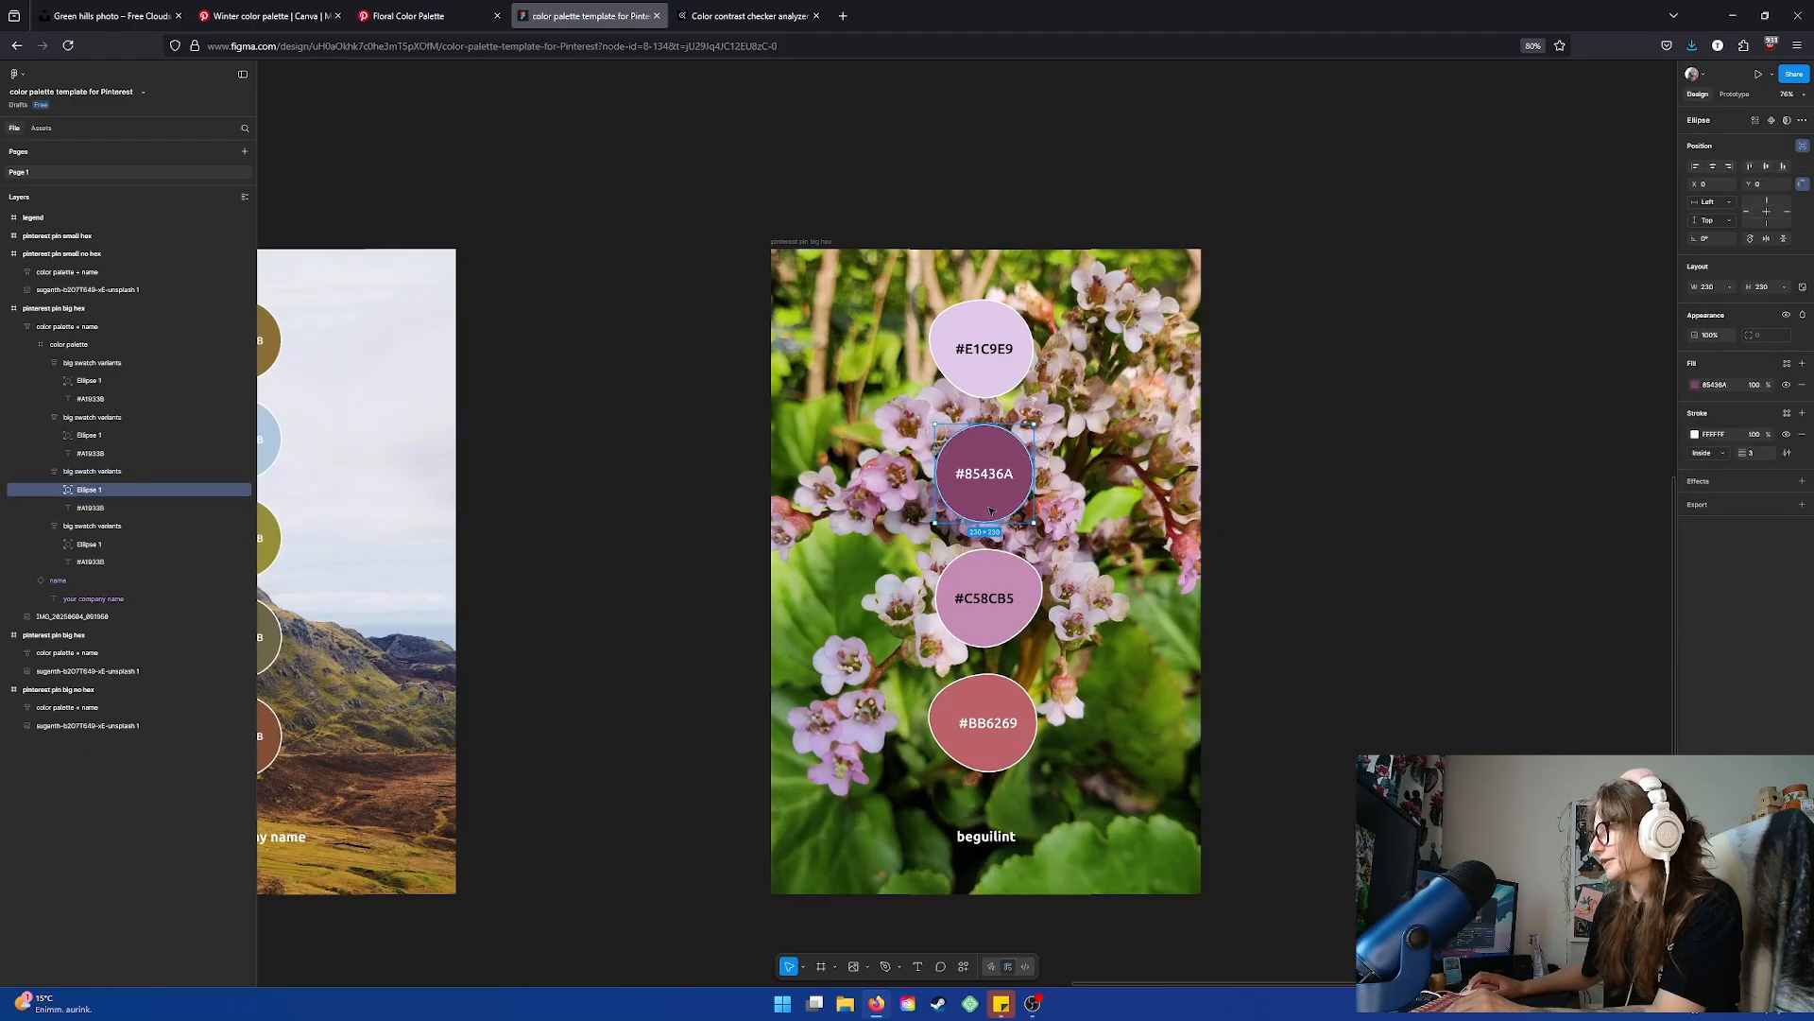
double_click(991, 511)
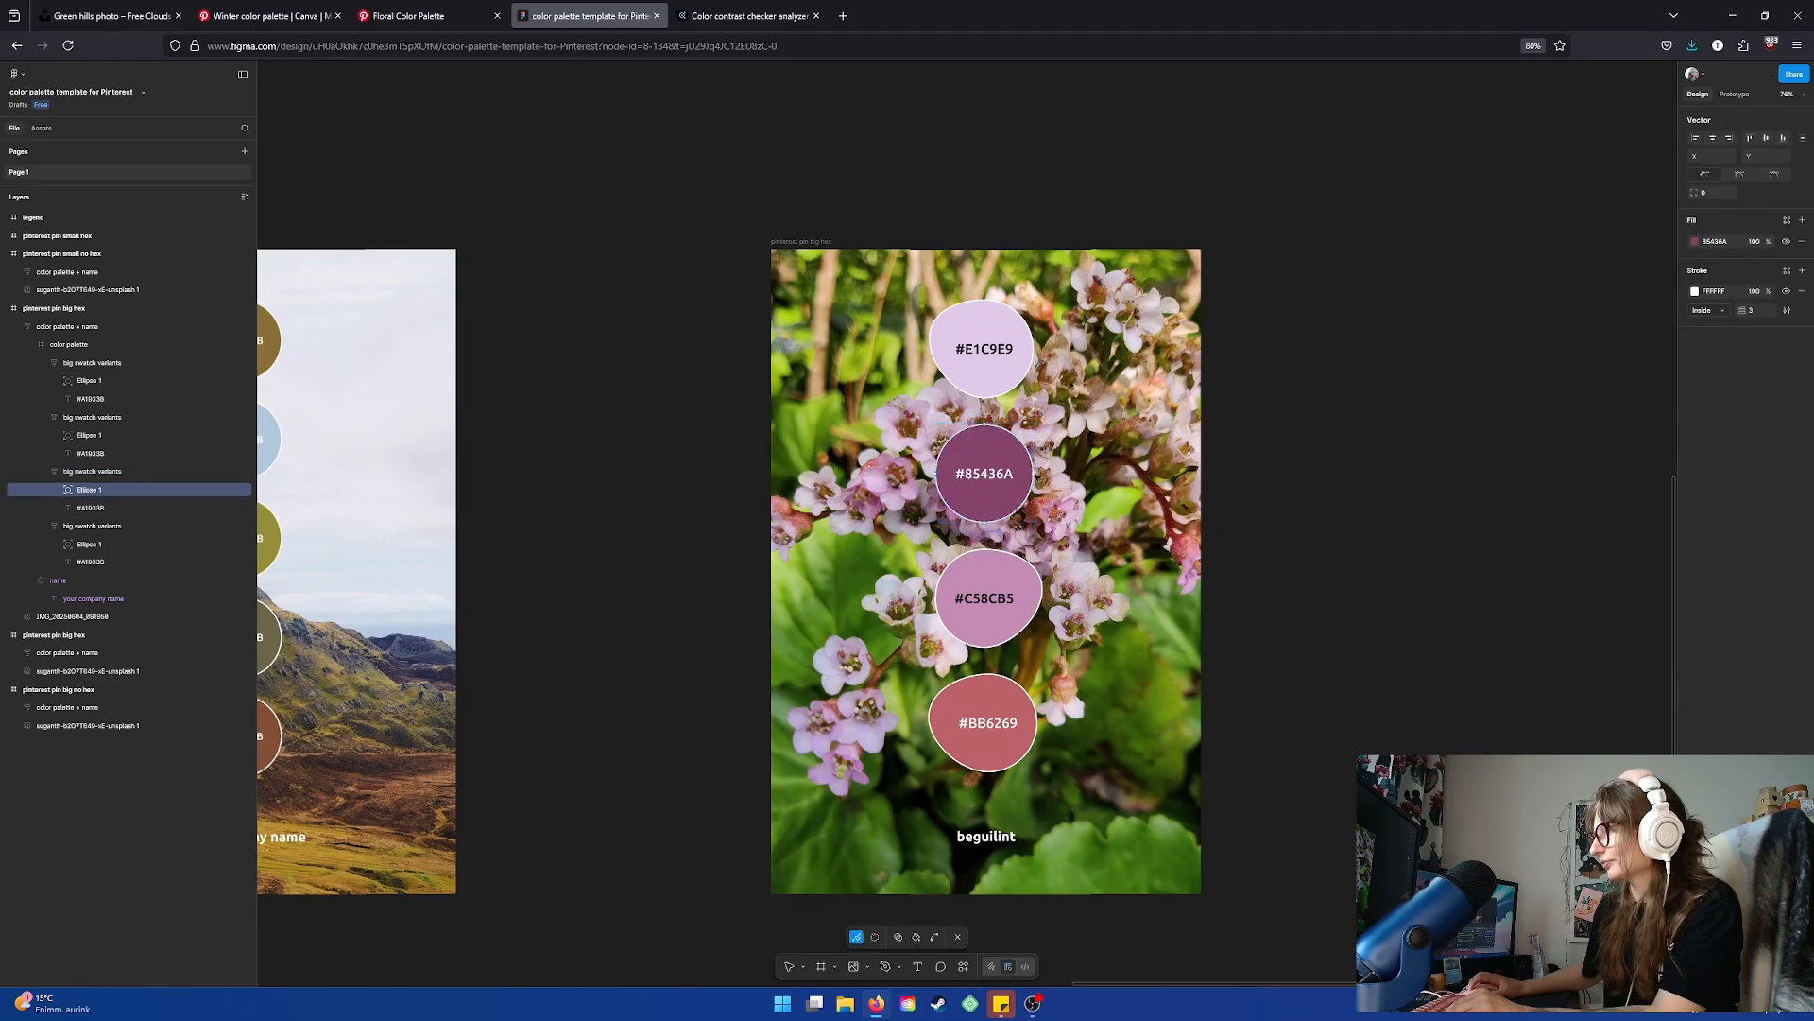
left_click_drag(1033, 472, 1054, 473)
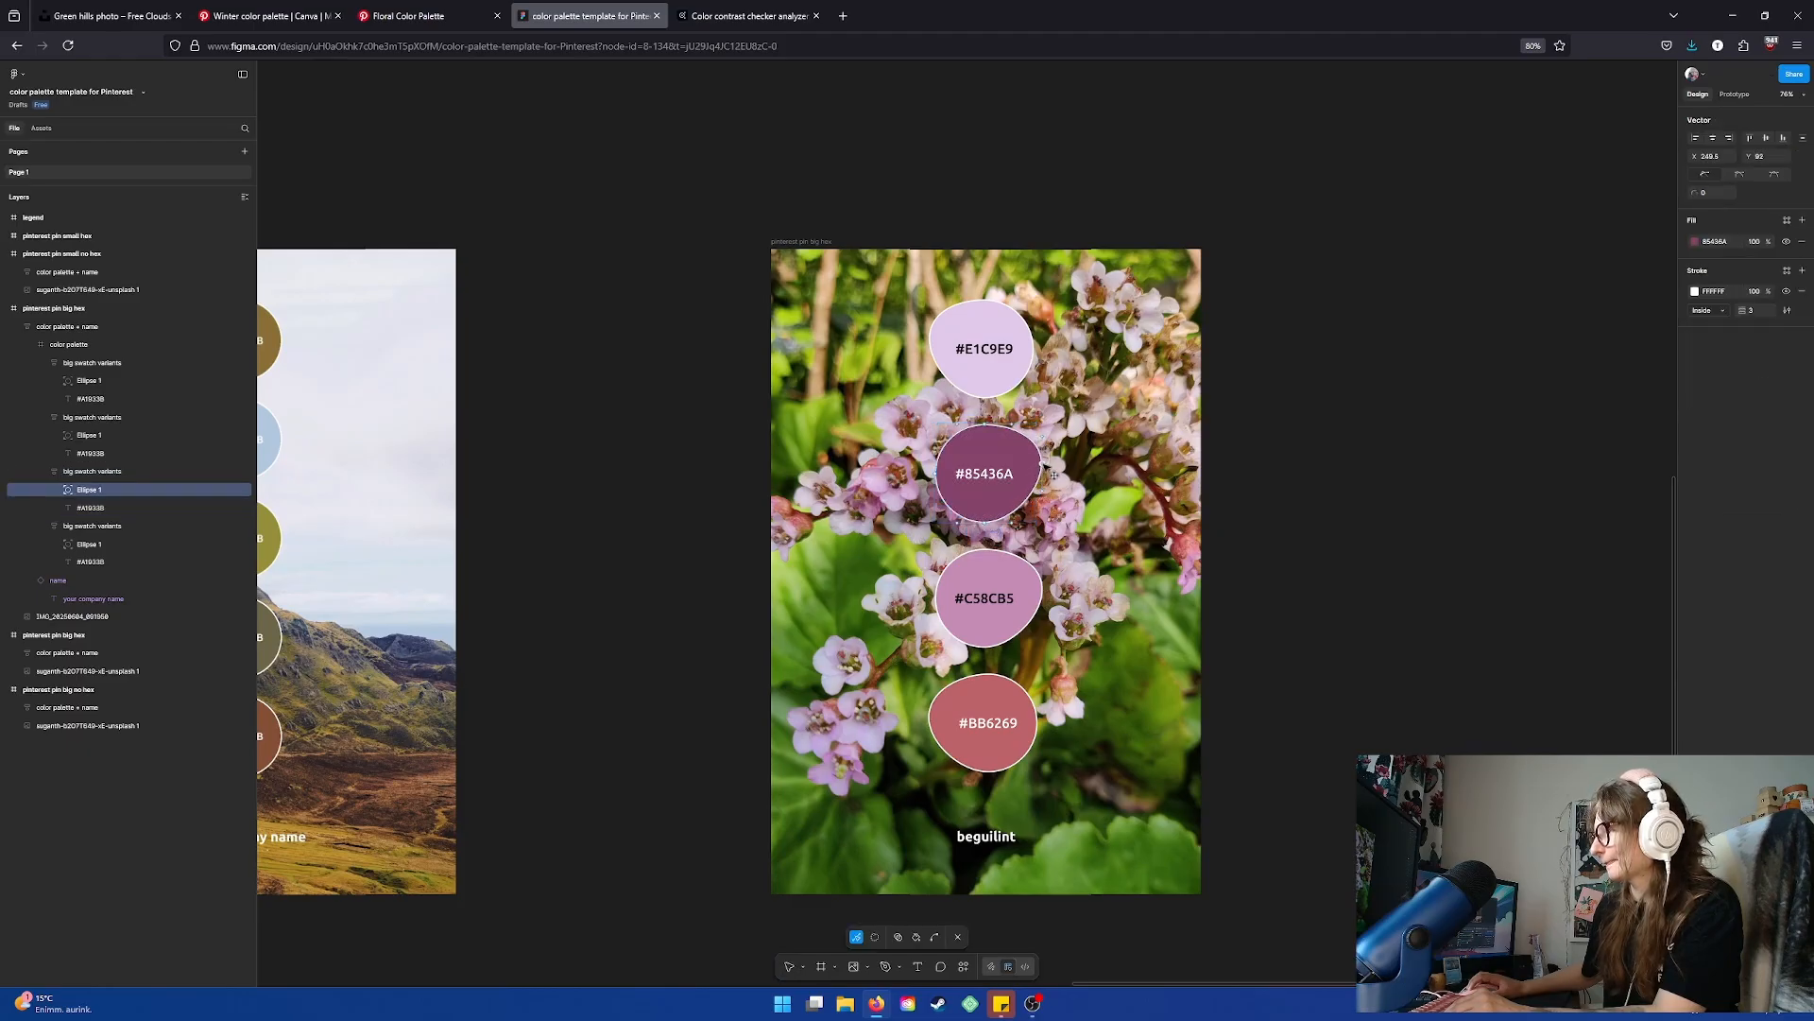
key("Escape")
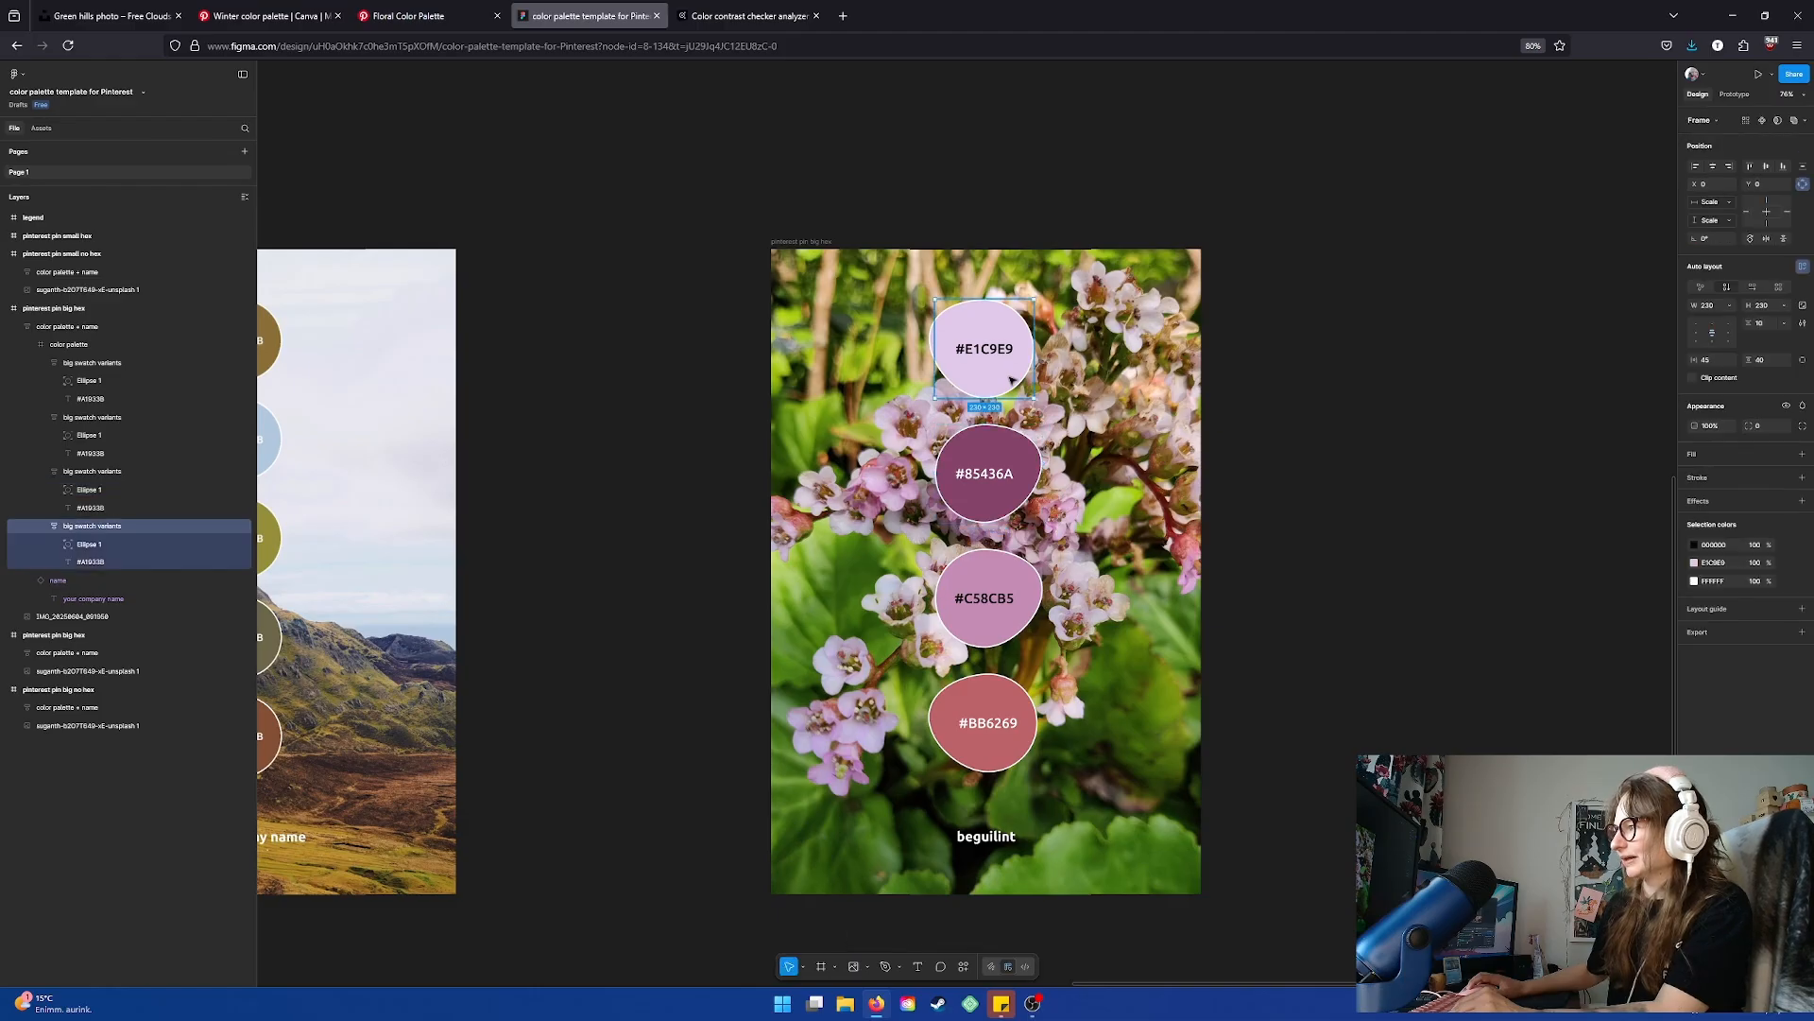
left_click(1011, 380)
double_click(1011, 380)
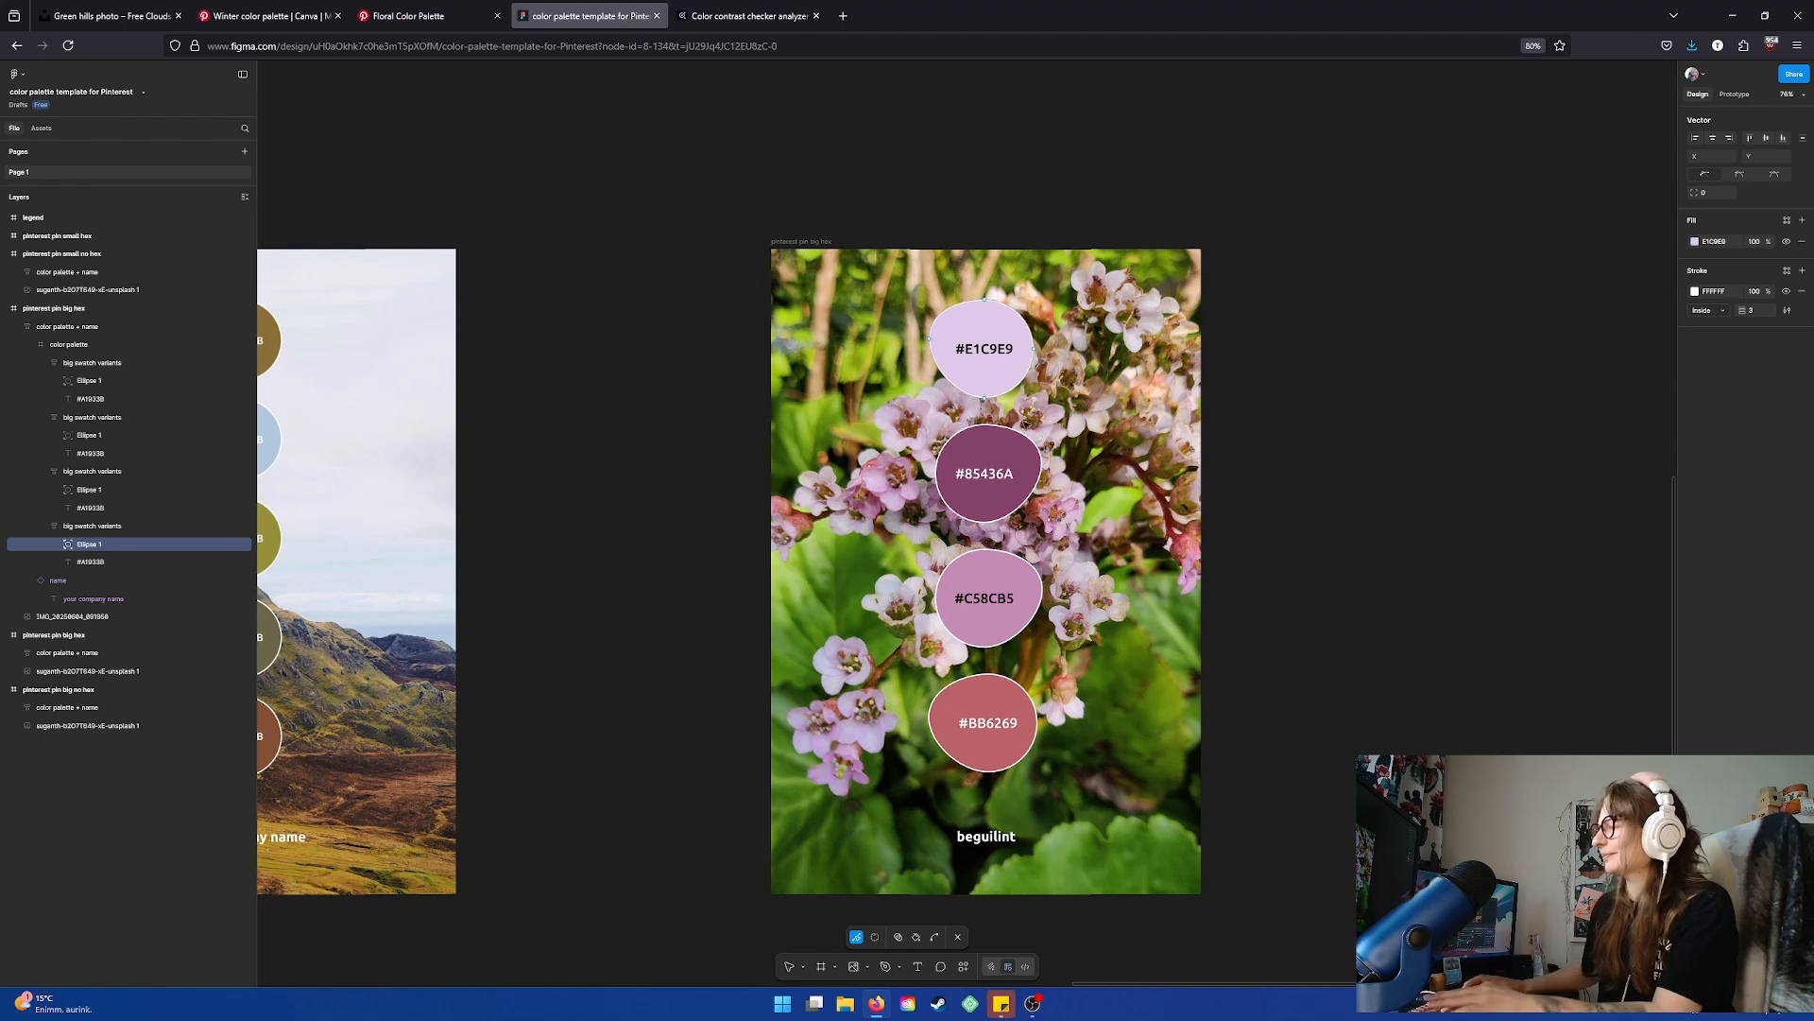
double_click(1294, 340)
left_click(1157, 369)
left_click(1344, 313)
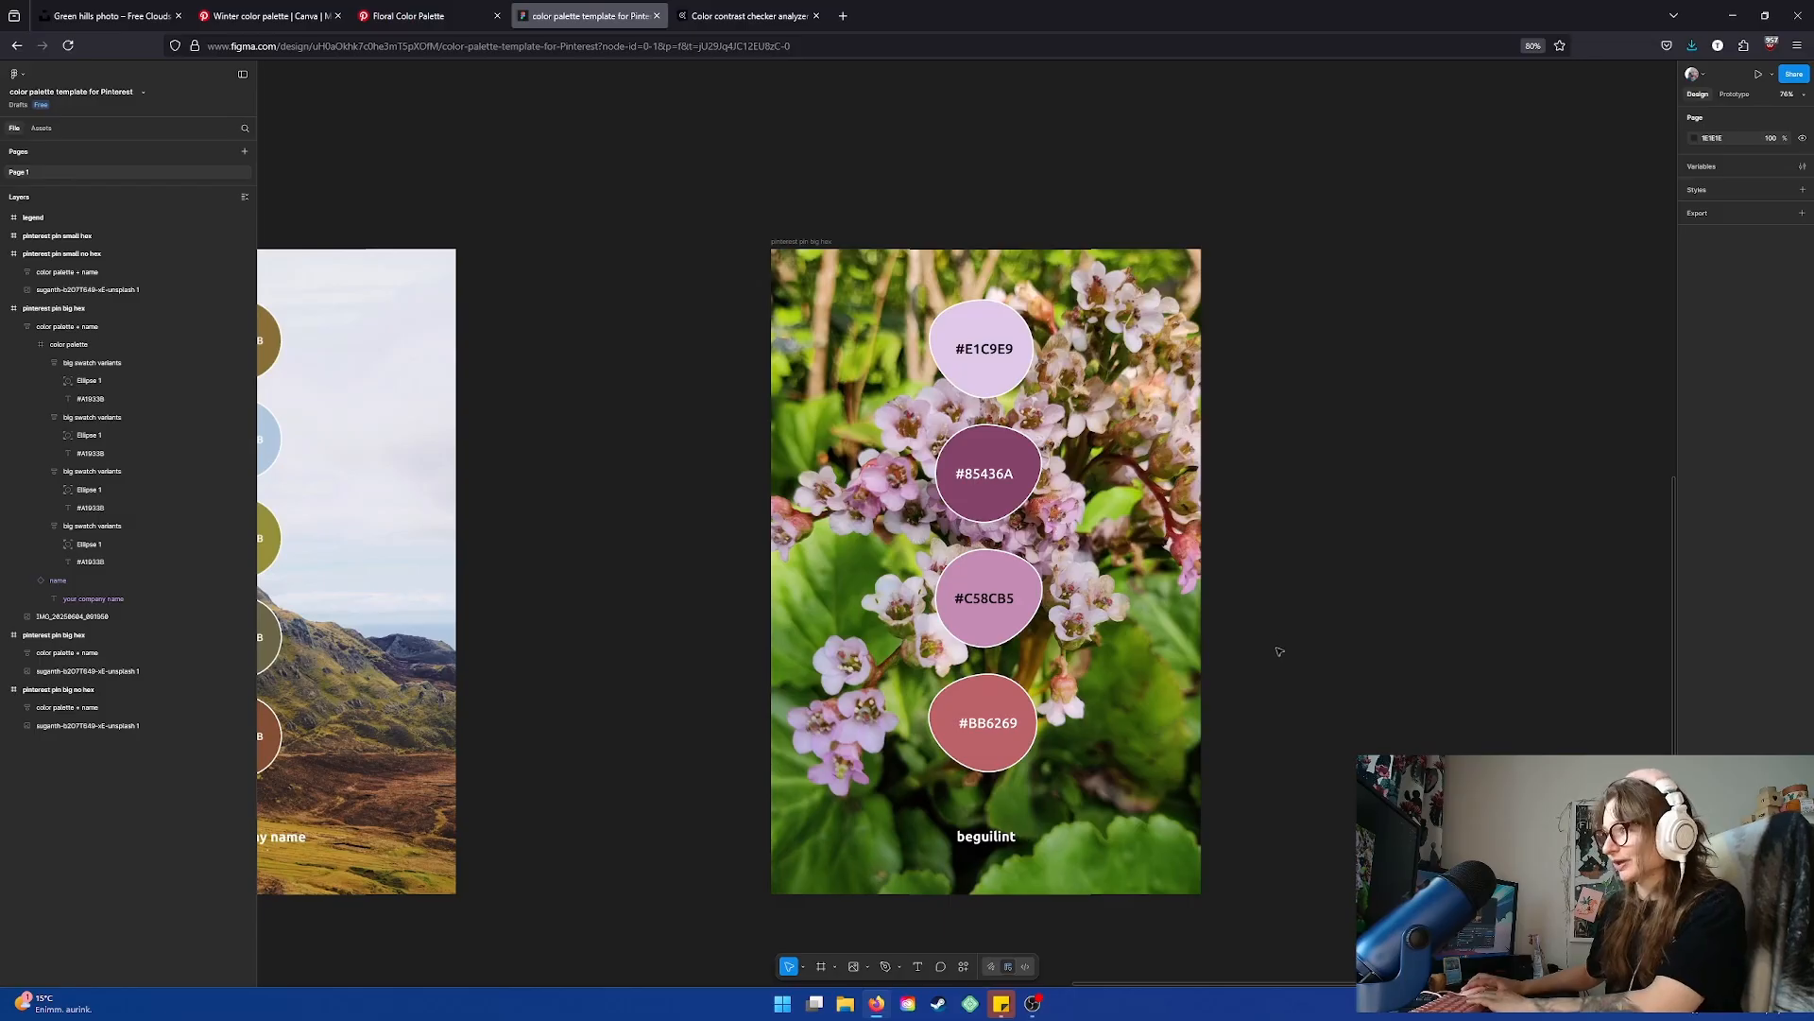
Go to the template's legend frame and select the mountain photo group with its credit line
scroll(1271, 652, "down", 5)
scroll(1263, 672, "down", 2)
left_click_drag(1204, 527, 1424, 567)
scroll(1120, 482, "up", 2)
scroll(1121, 482, "up", 3)
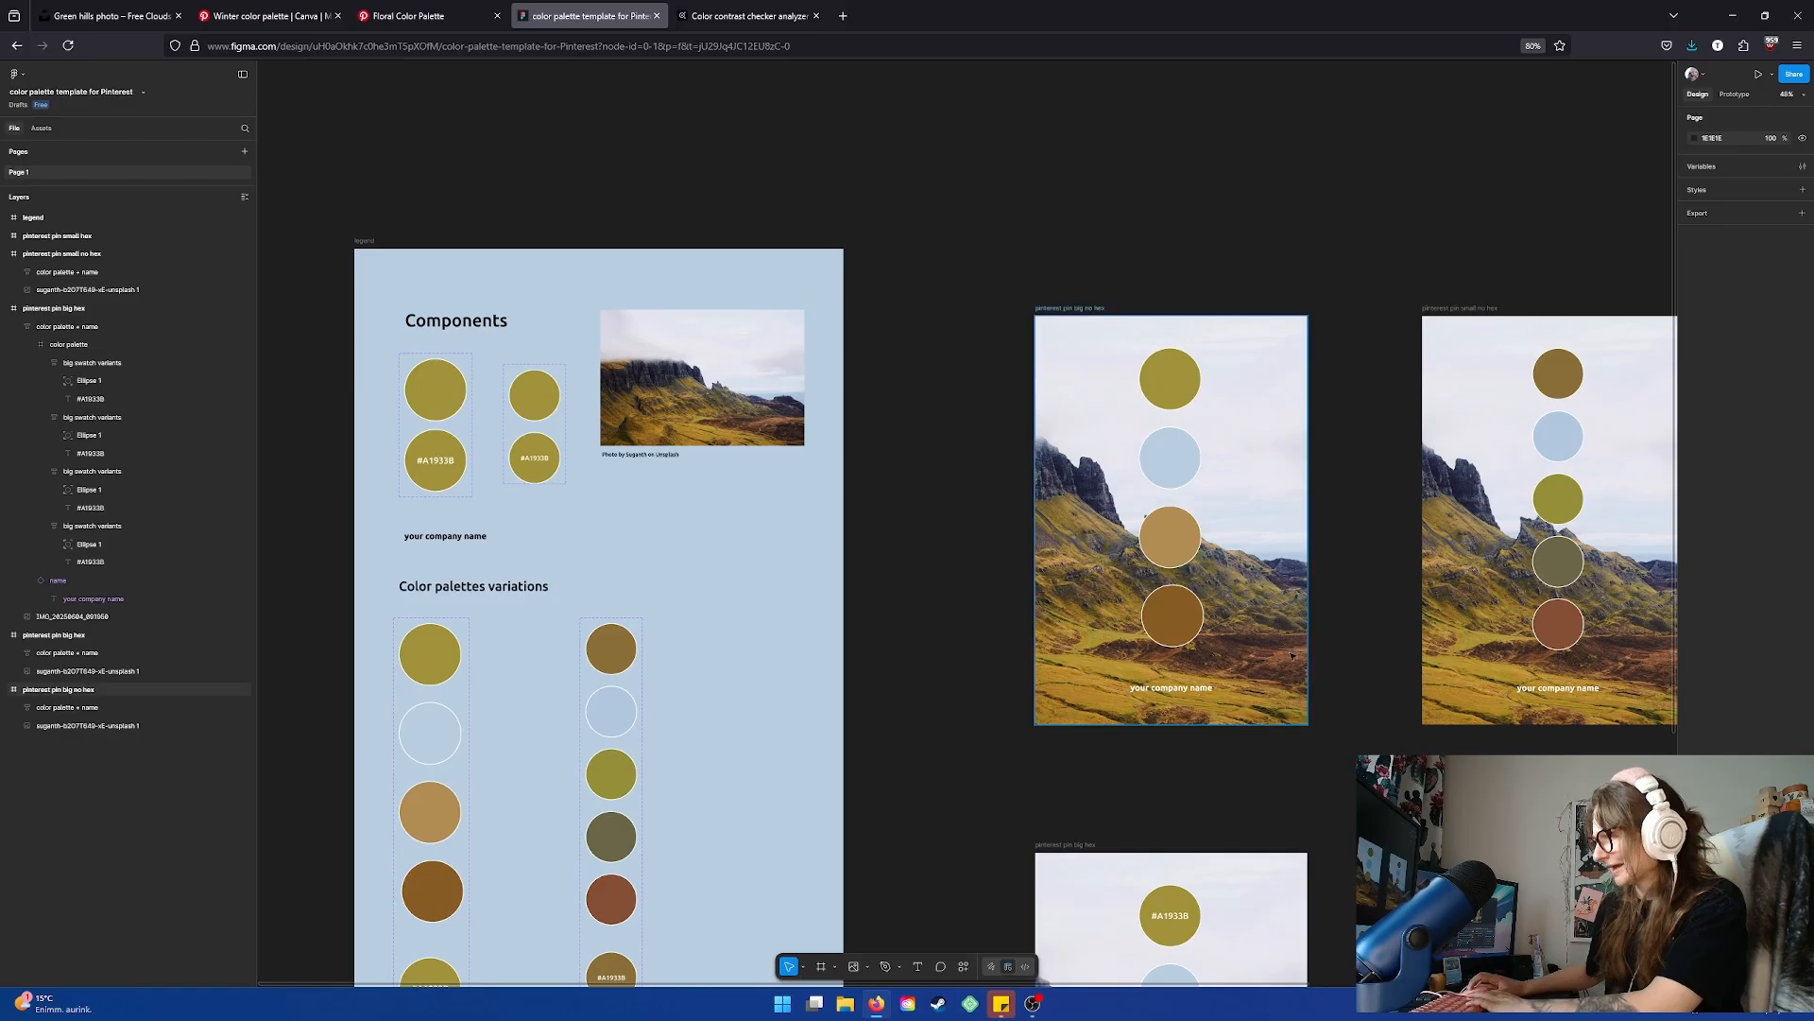
mouse_move(1284, 654)
left_mouse_down()
mouse_move(1210, 639)
mouse_move(1263, 658)
left_mouse_up()
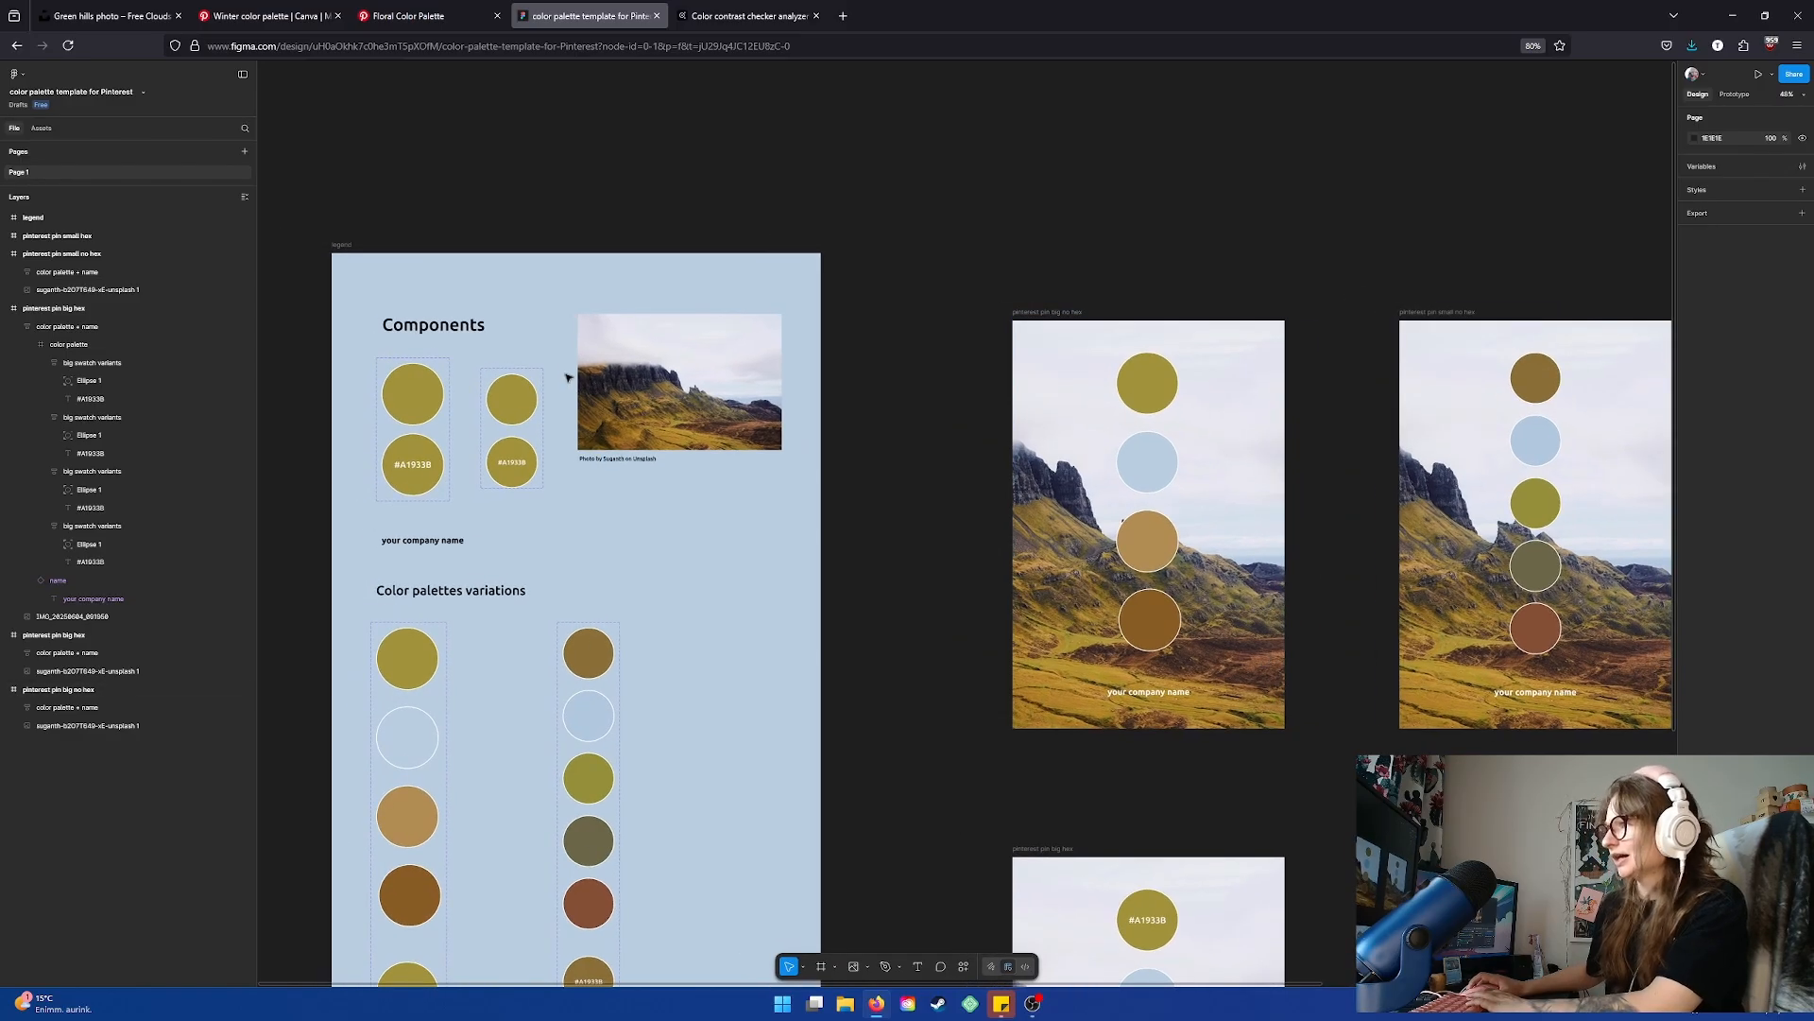
left_click(647, 373)
View the mountain photo's source page on Unsplash, switch back to Figma and examine the photo credit in the legend
left_click(108, 16)
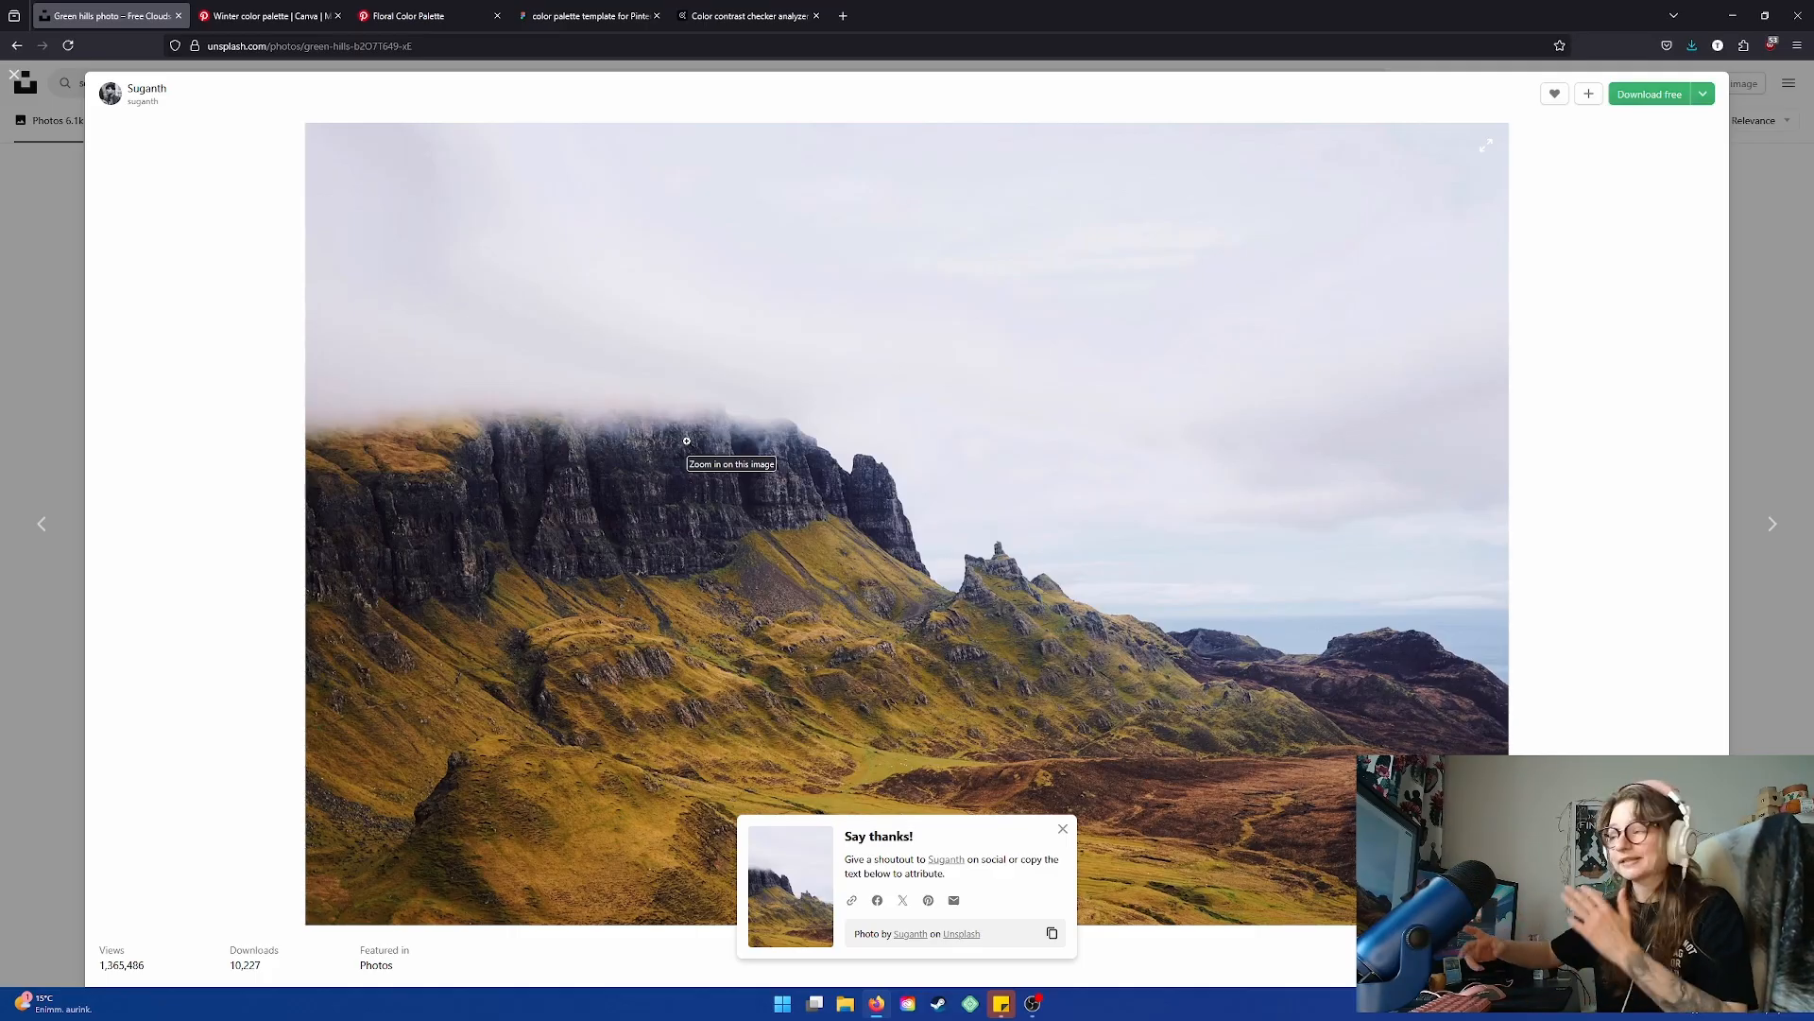
left_click(14, 75)
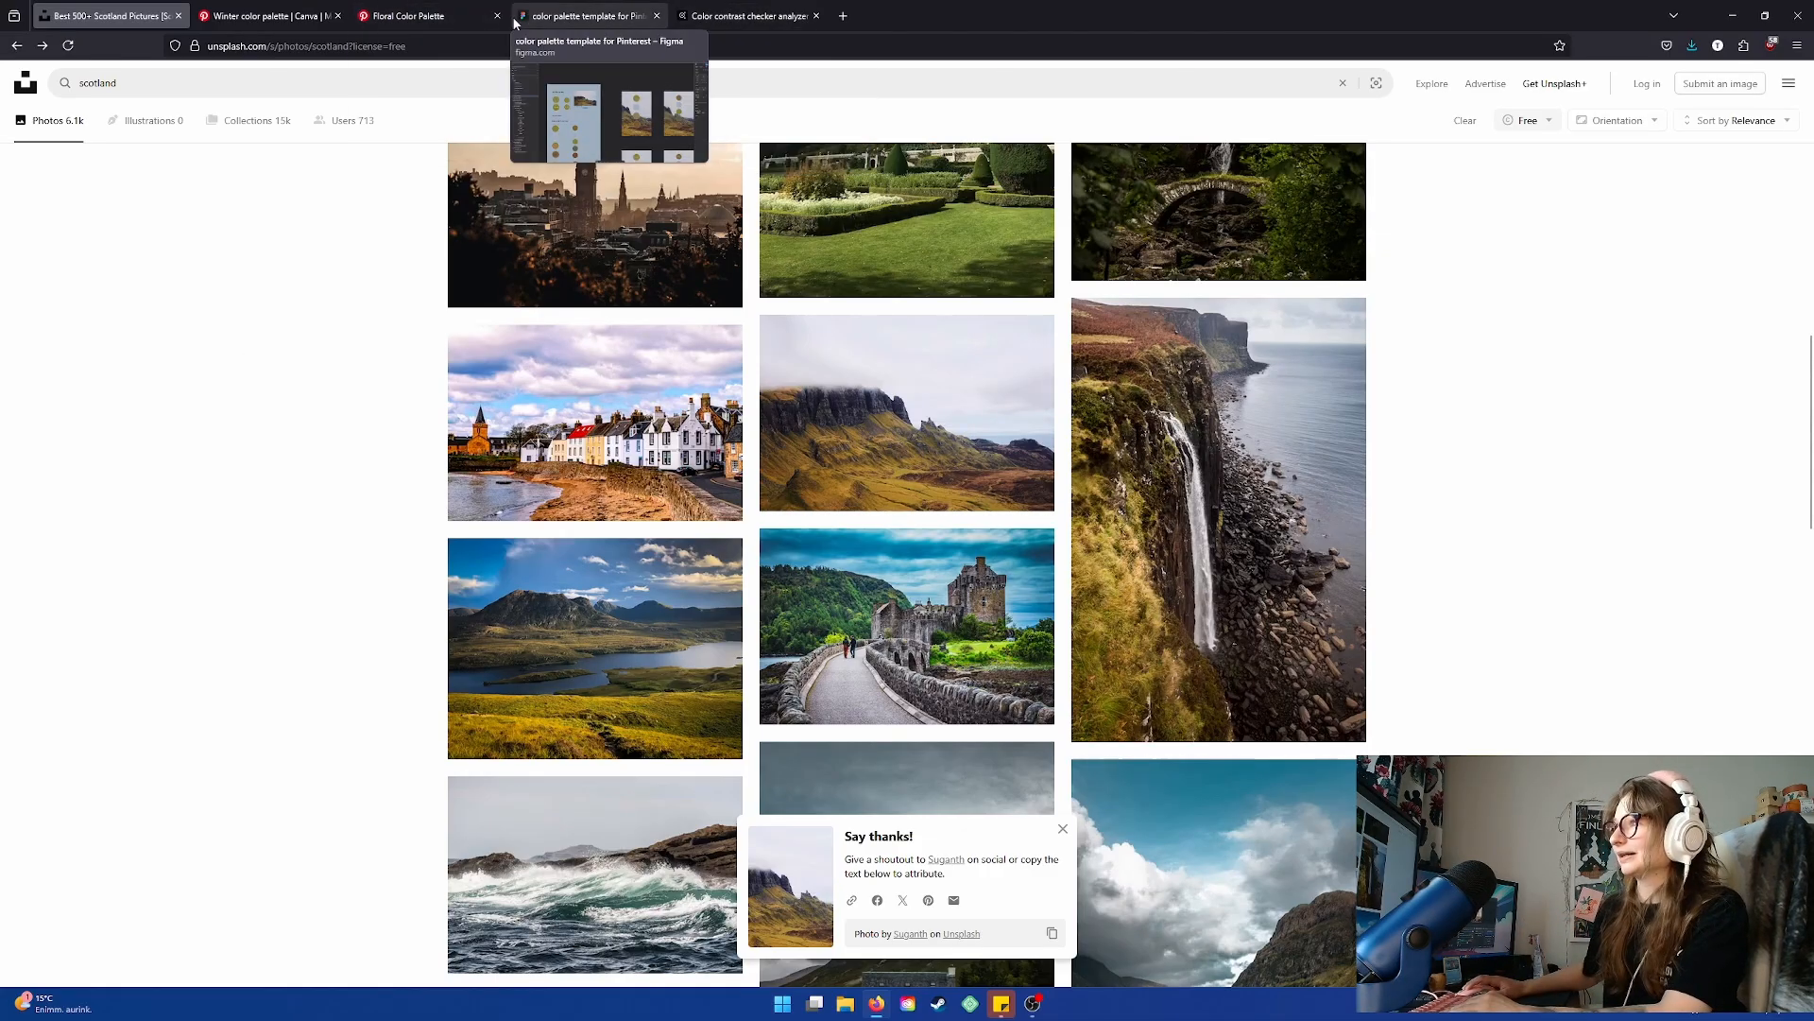
left_click(555, 21)
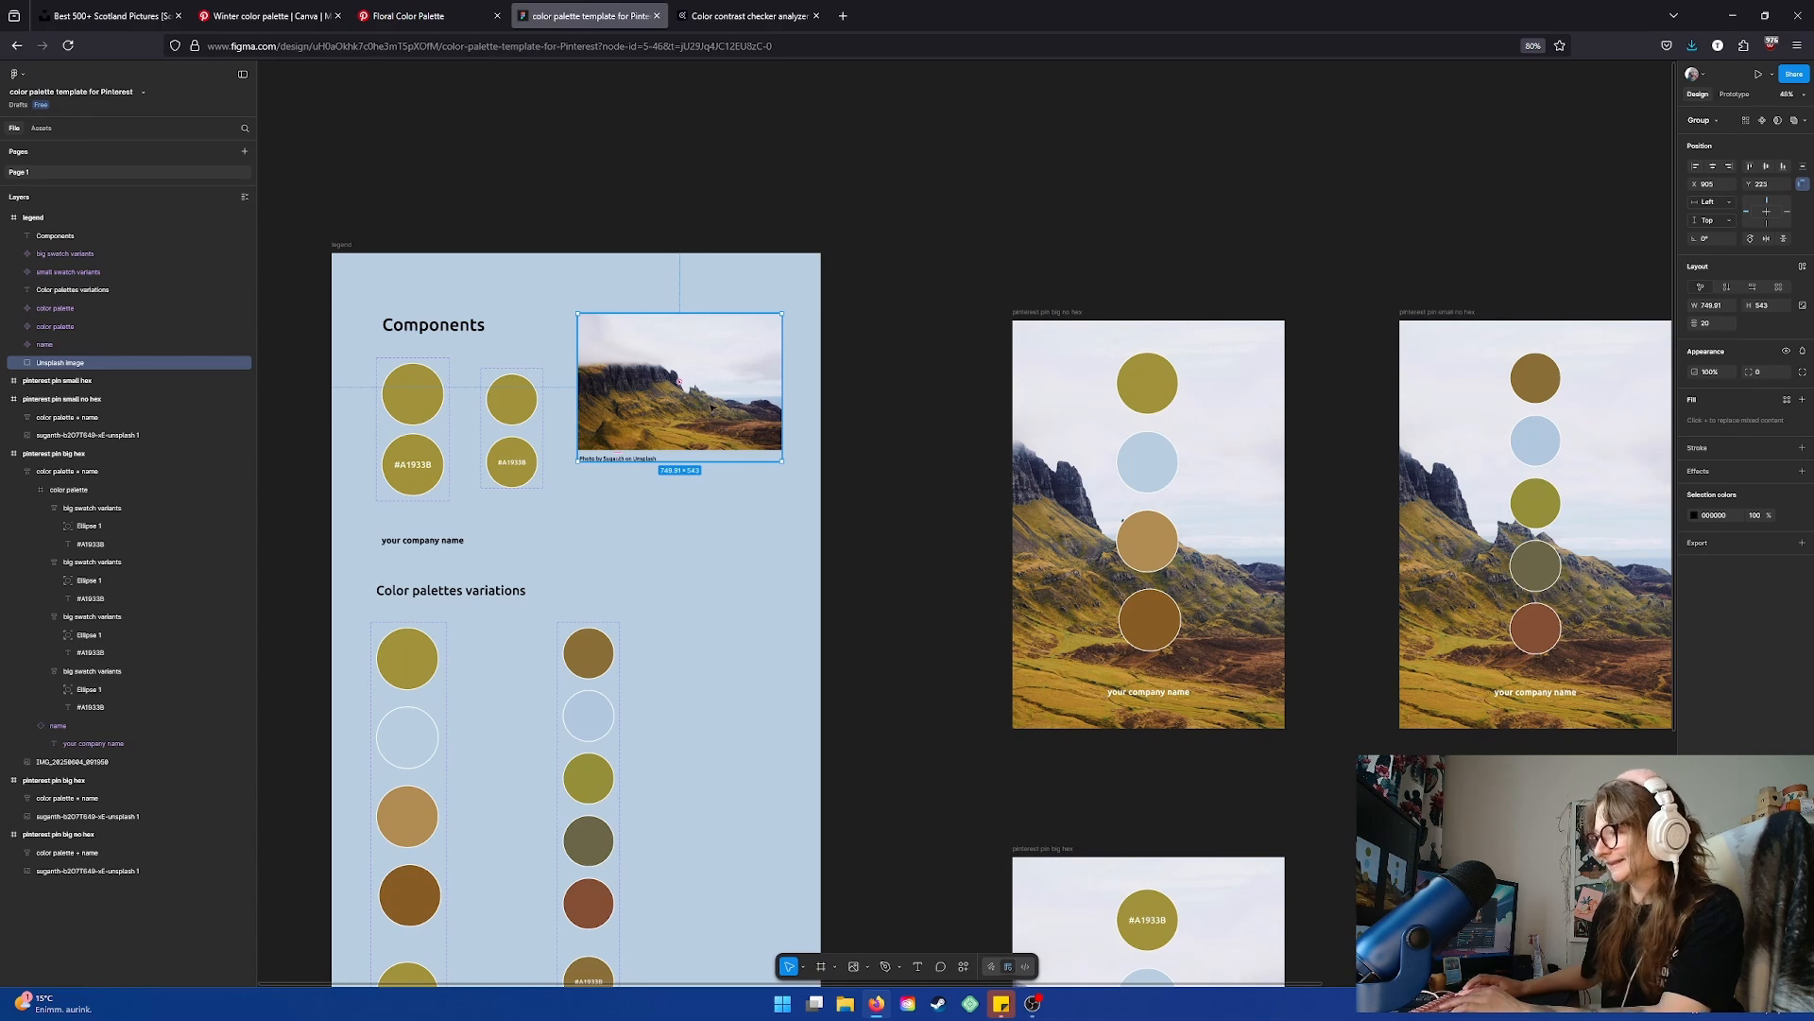
scroll(705, 414, "up", 5)
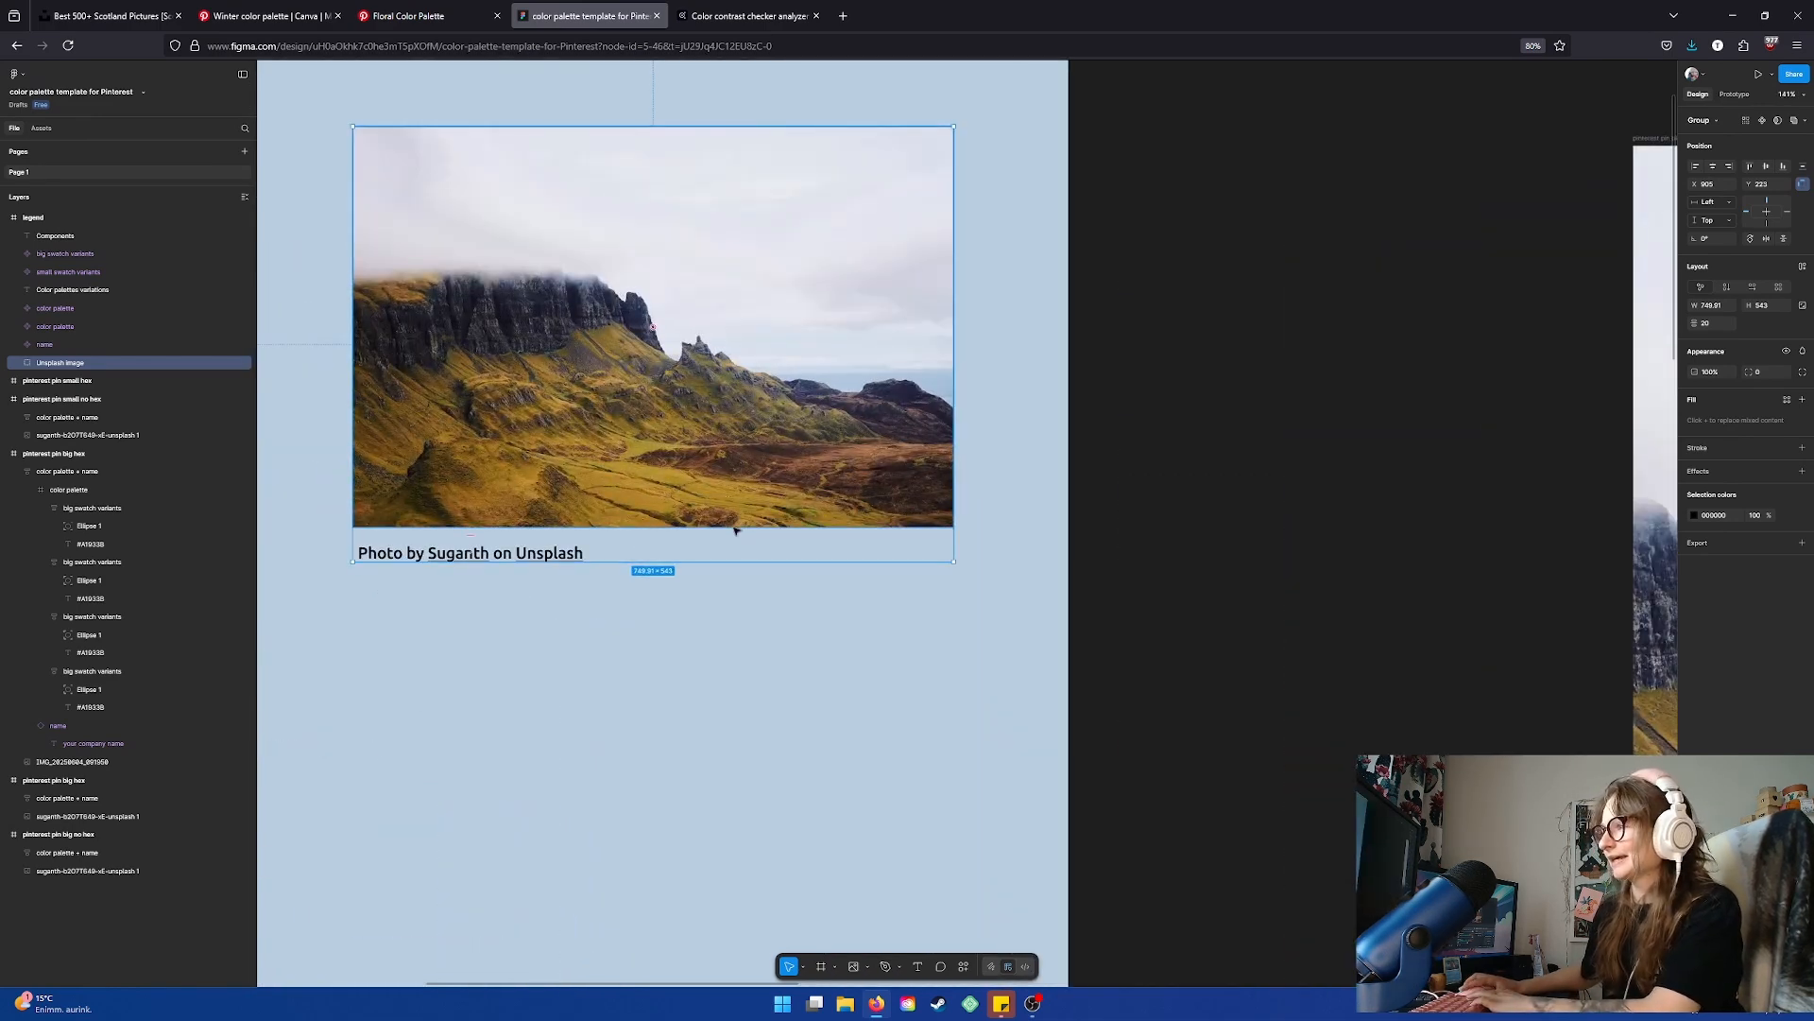
scroll(718, 558, "down", 2)
scroll(701, 572, "down", 4)
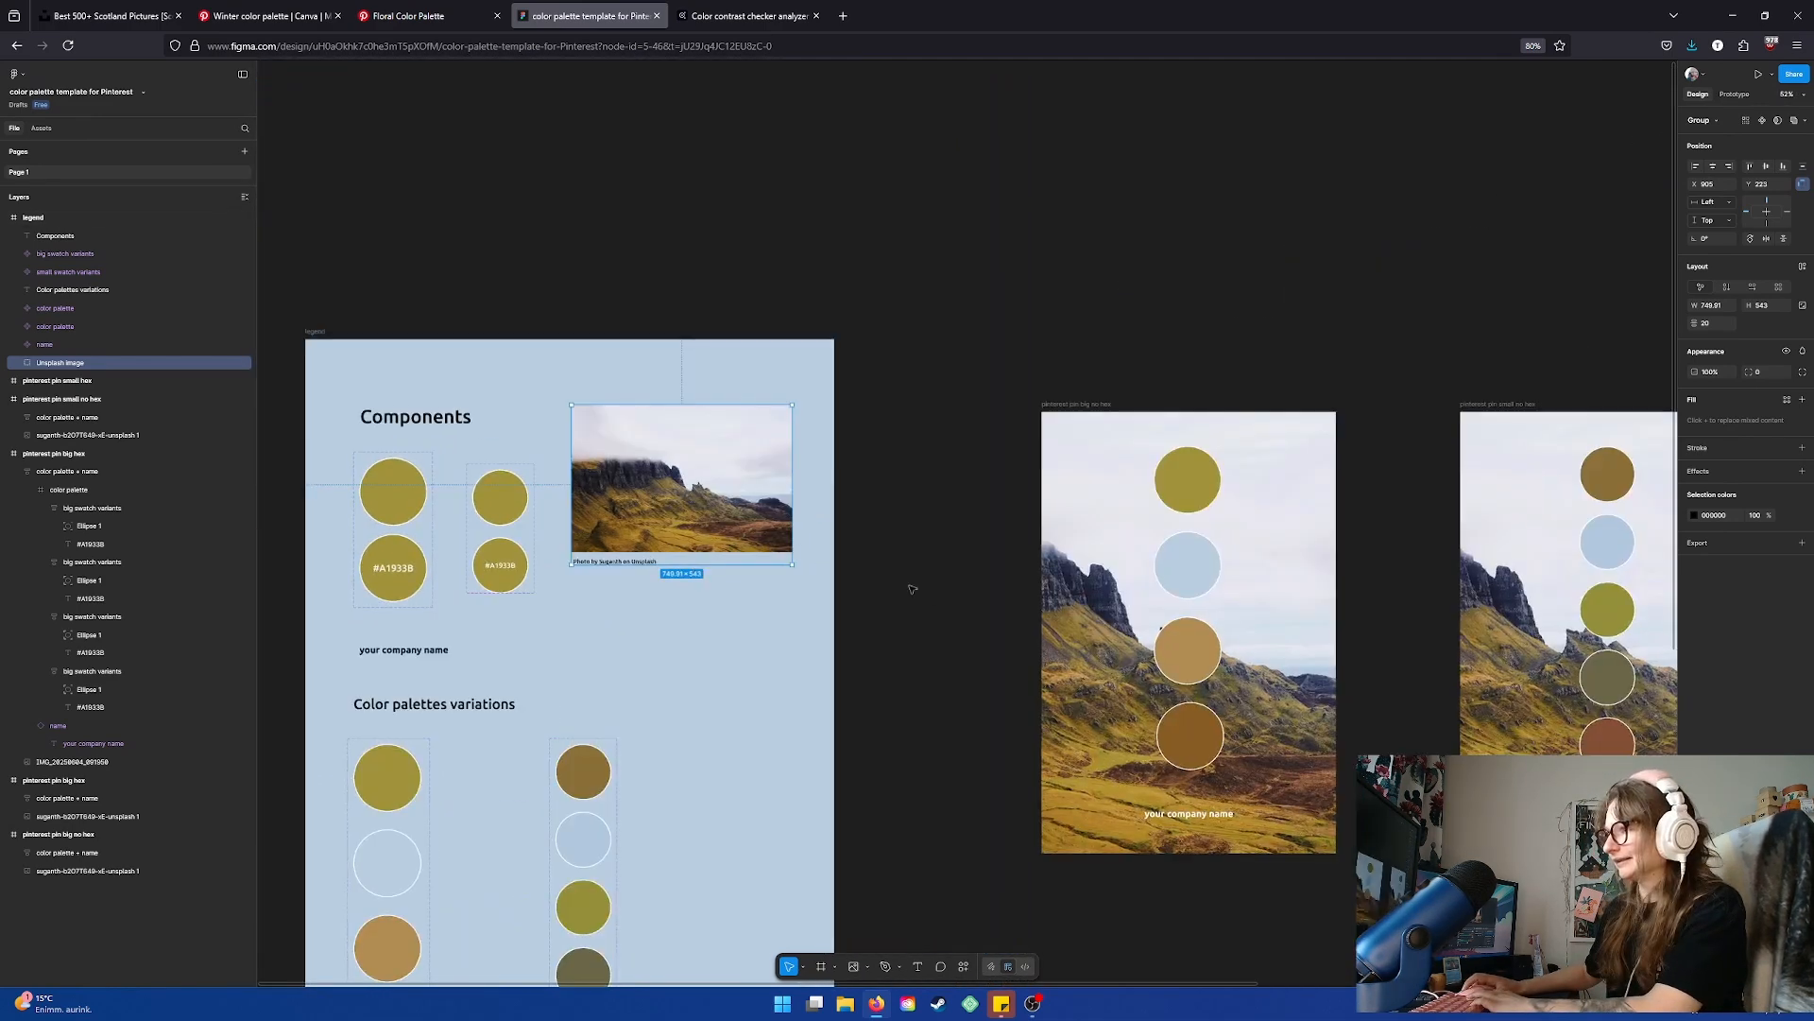
Select the mountain photo in the small hex pin and set its image fill mode to Crop
scroll(911, 595, "right", 3)
scroll(1080, 582, "down", 5)
scroll(994, 559, "right", 3)
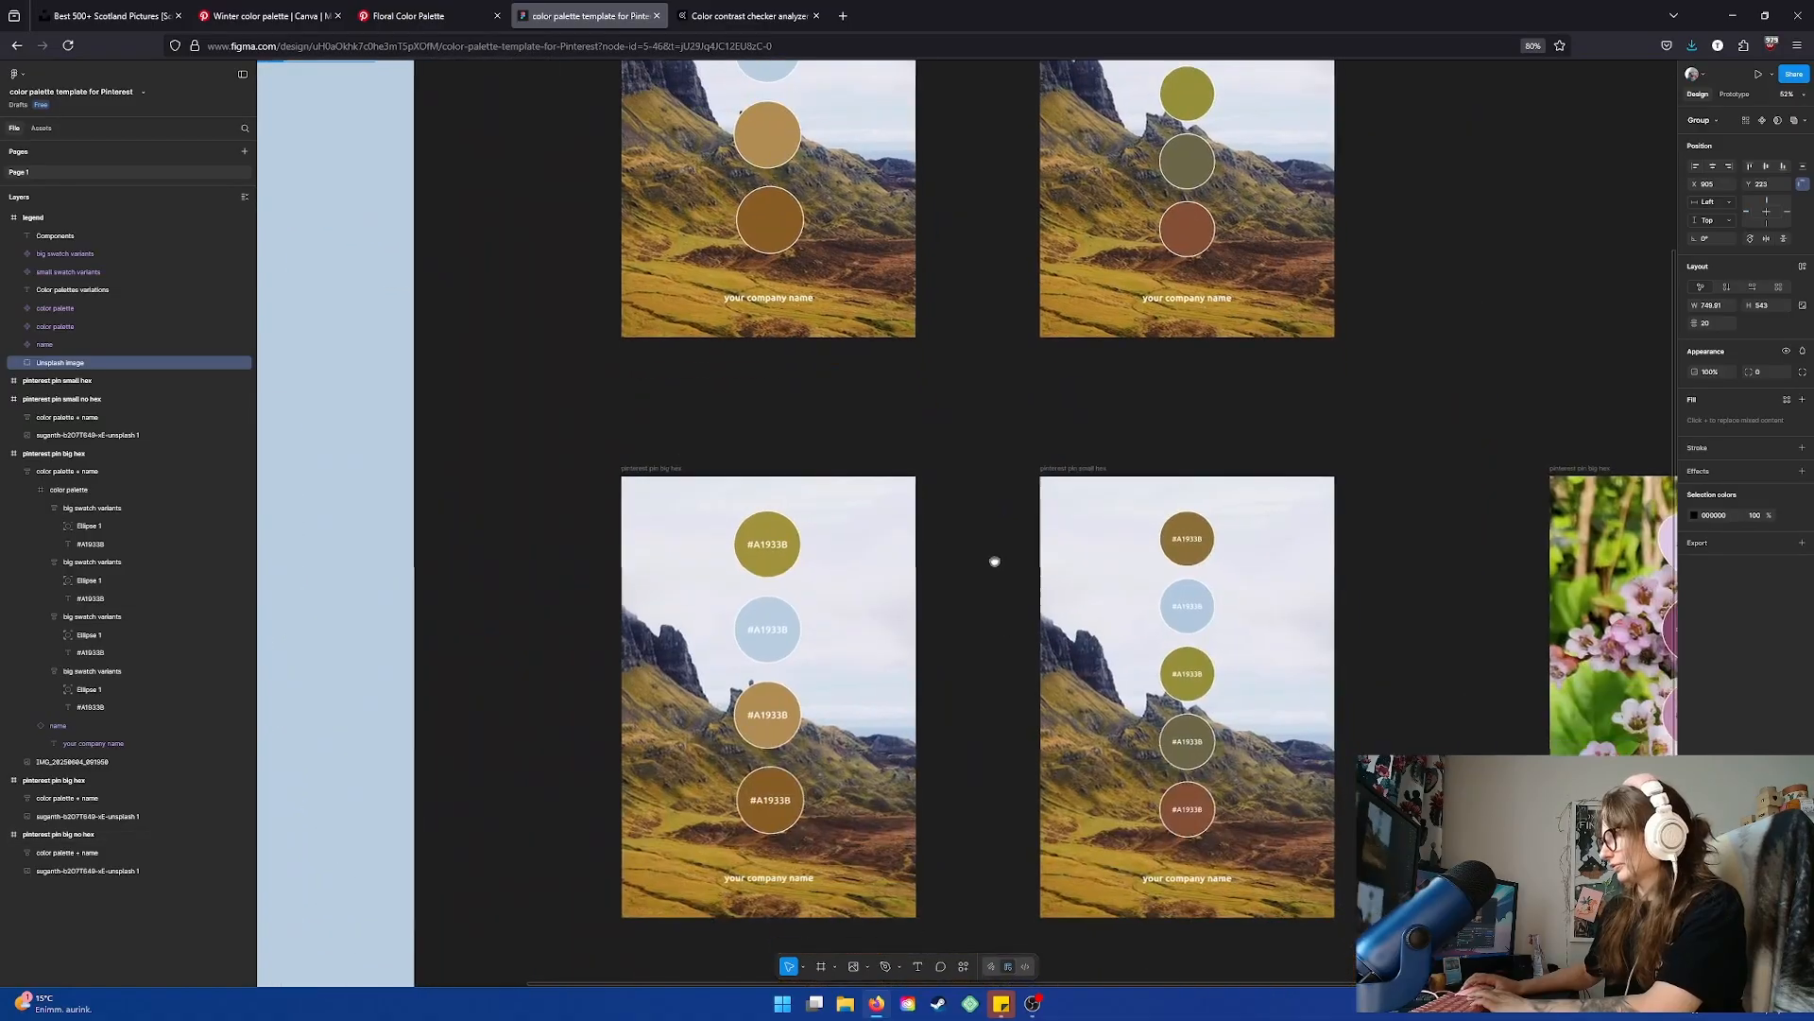
left_click(1084, 512)
left_click(1085, 511)
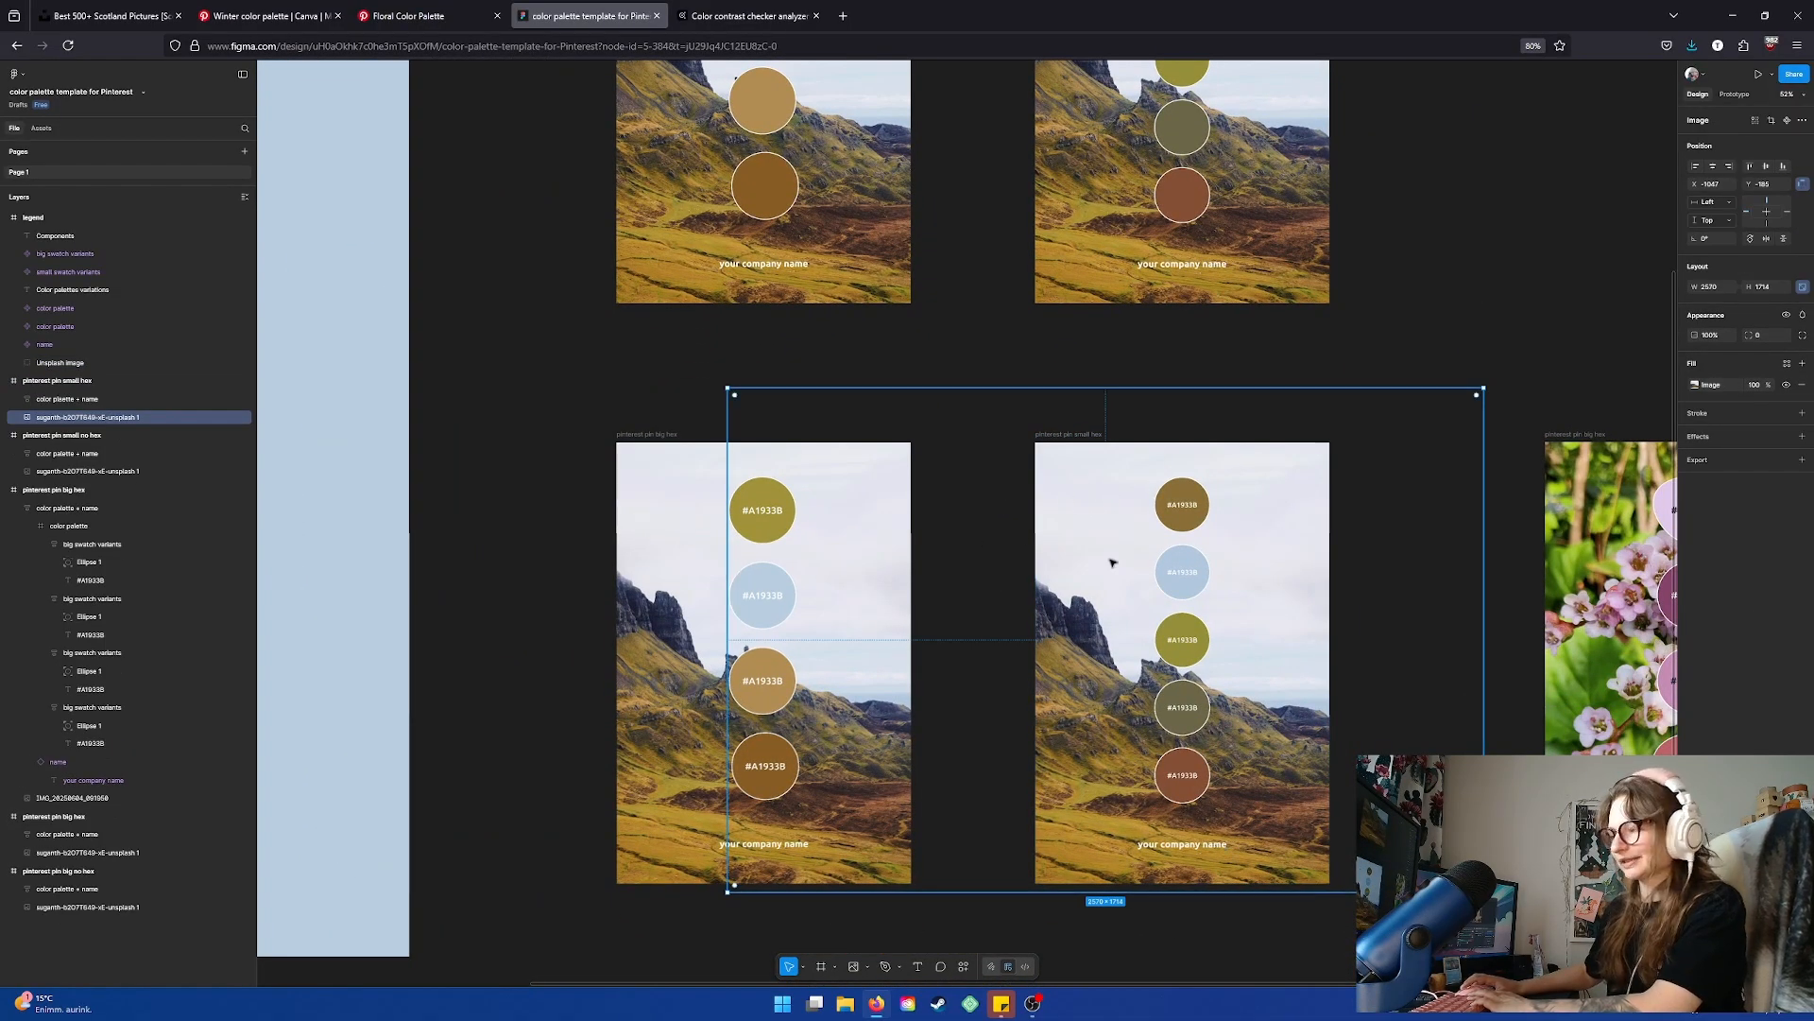
scroll(1054, 579, "down", 5)
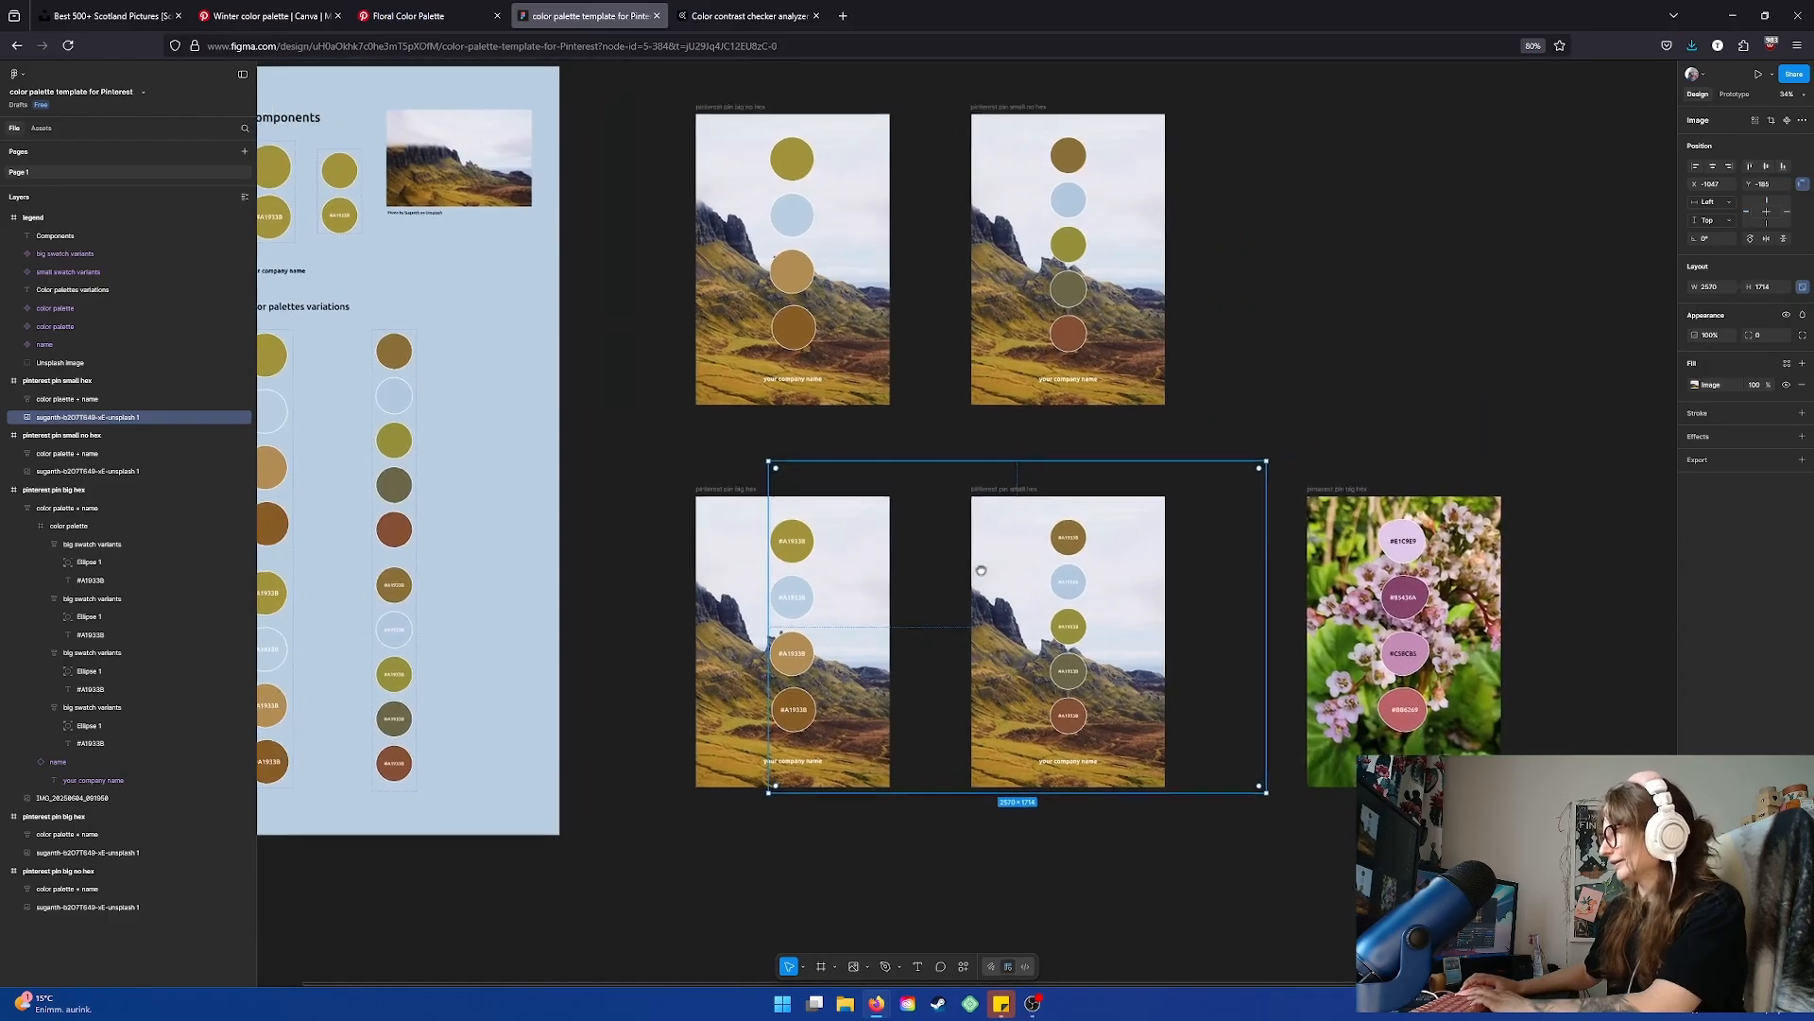
scroll(1039, 619, "up", 3)
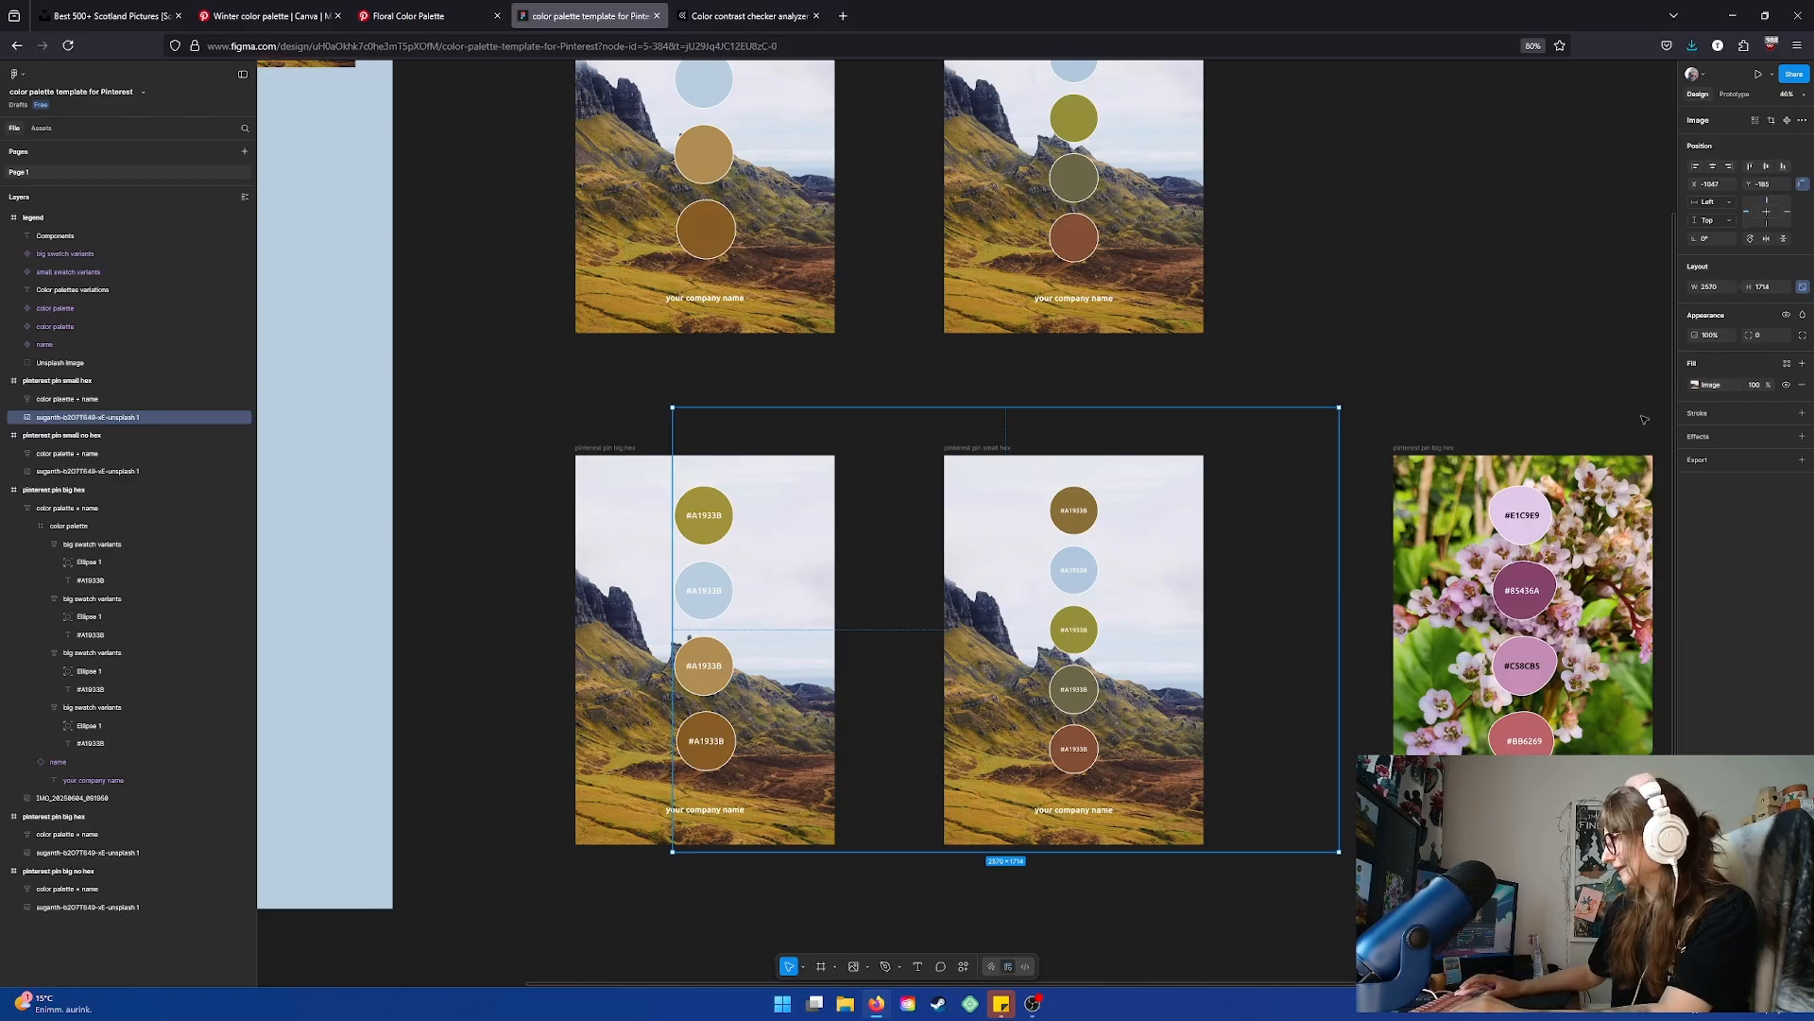
left_click(1695, 386)
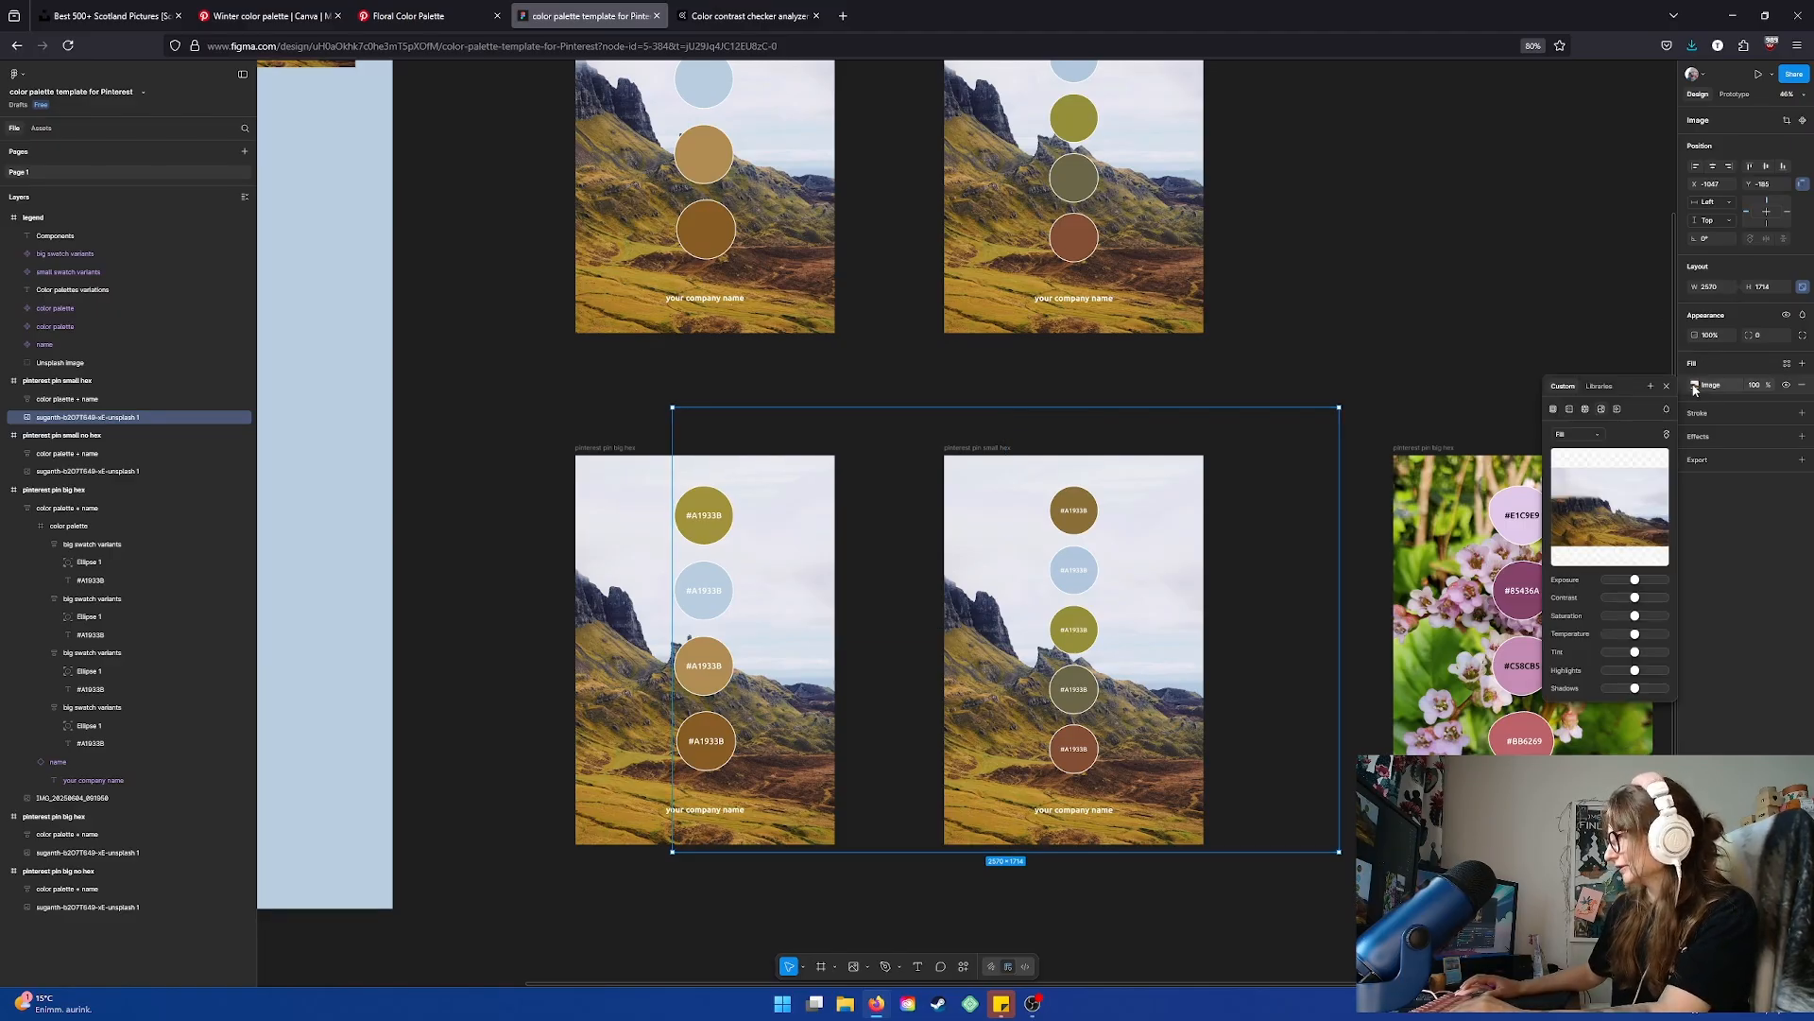
left_click(1590, 436)
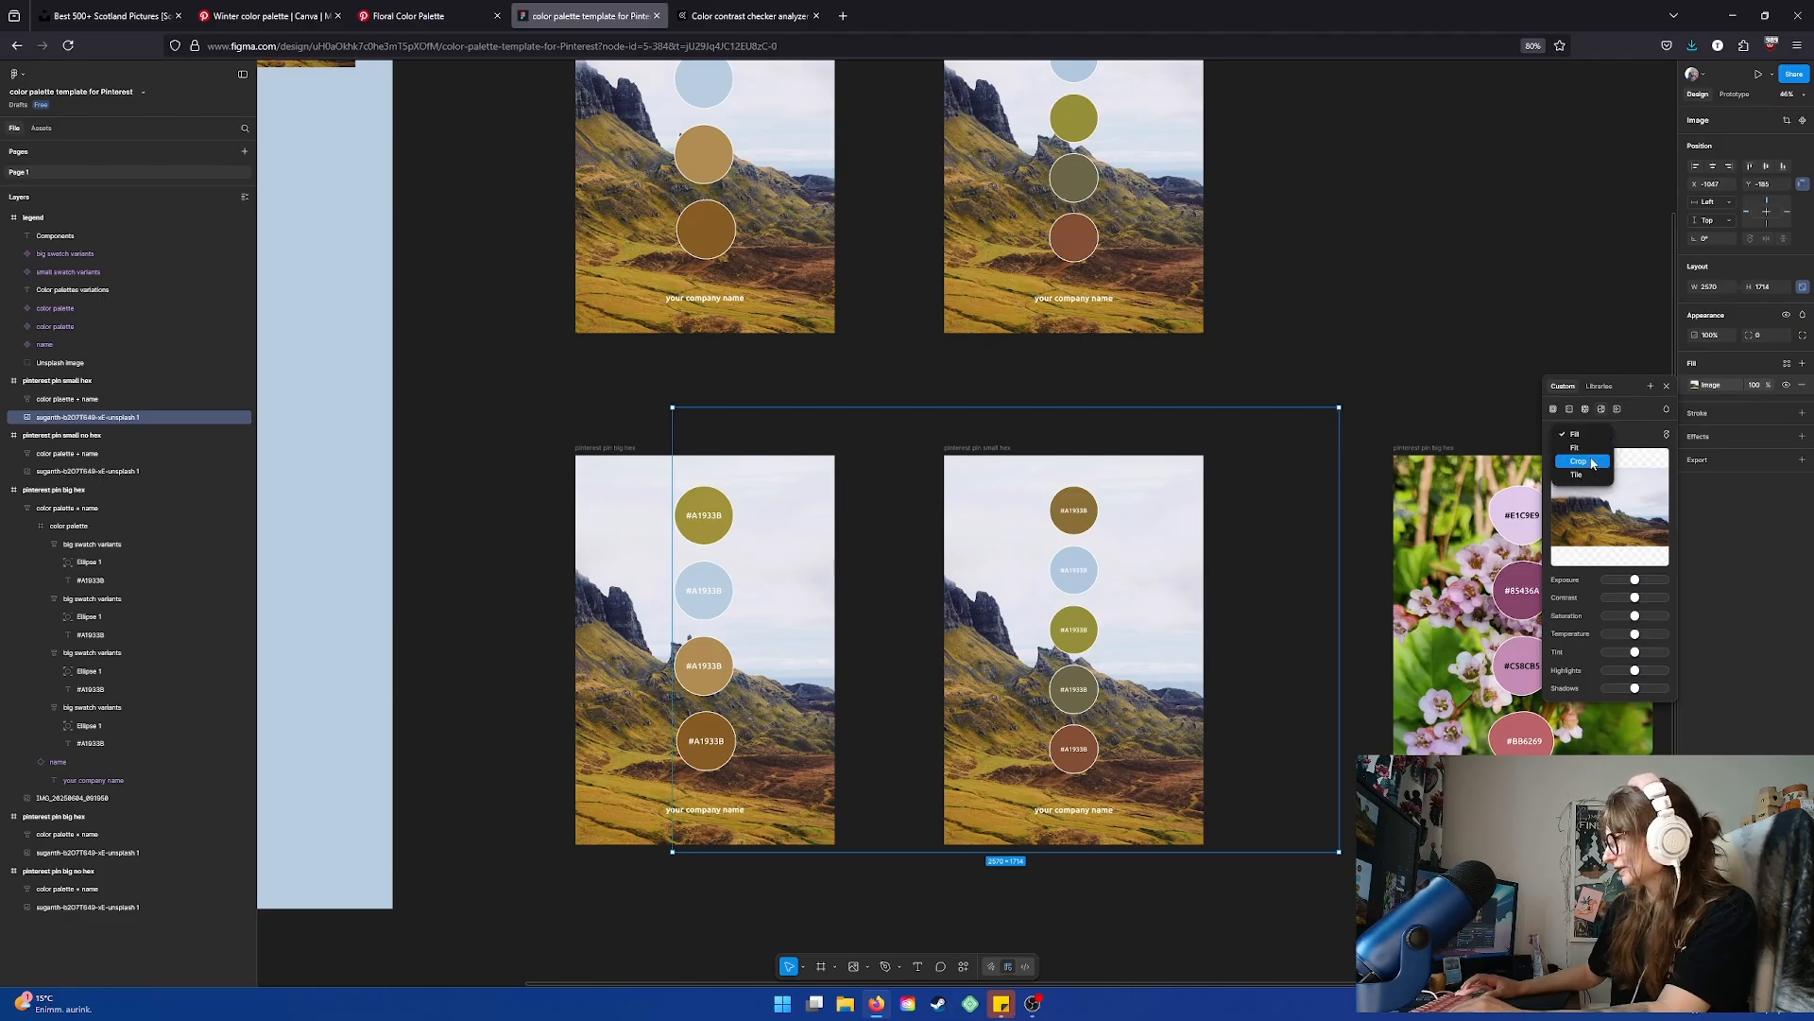
left_click(1584, 463)
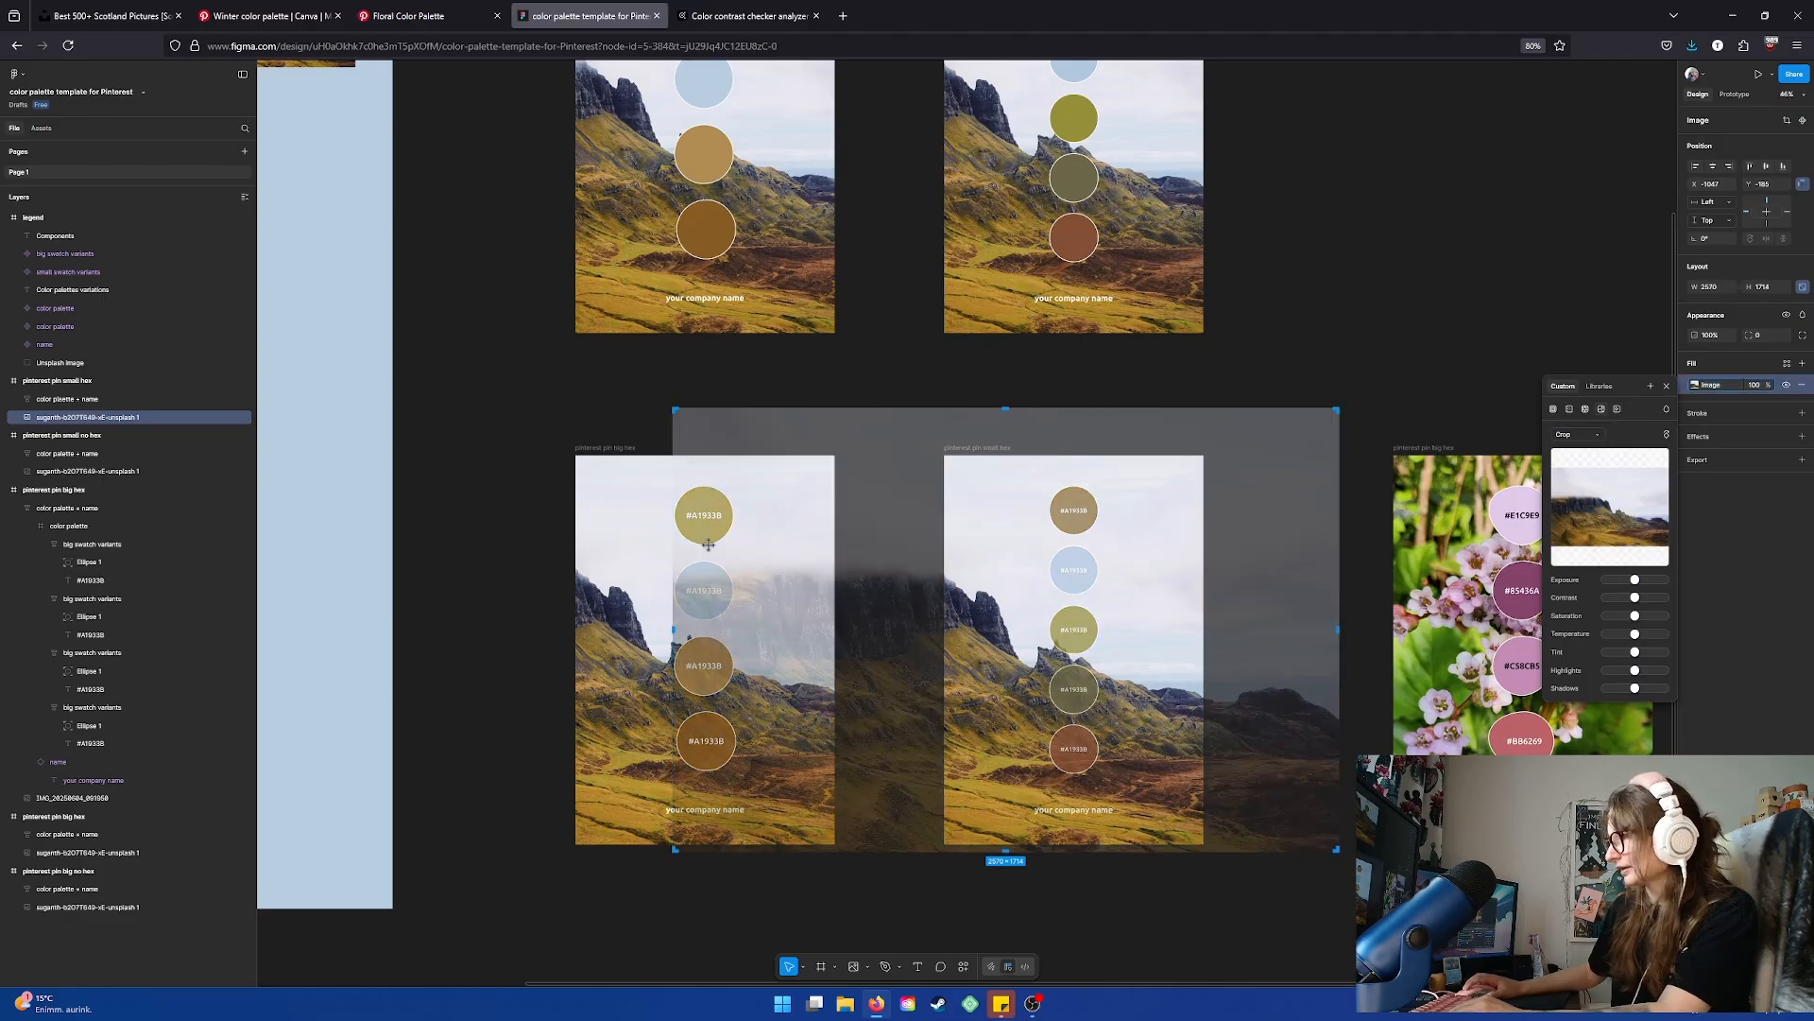
Crop all four edges of the small hex pin's mountain photo to the 1000 × 1500 pin frame and apply the crop
left_click_drag(672, 628, 946, 642)
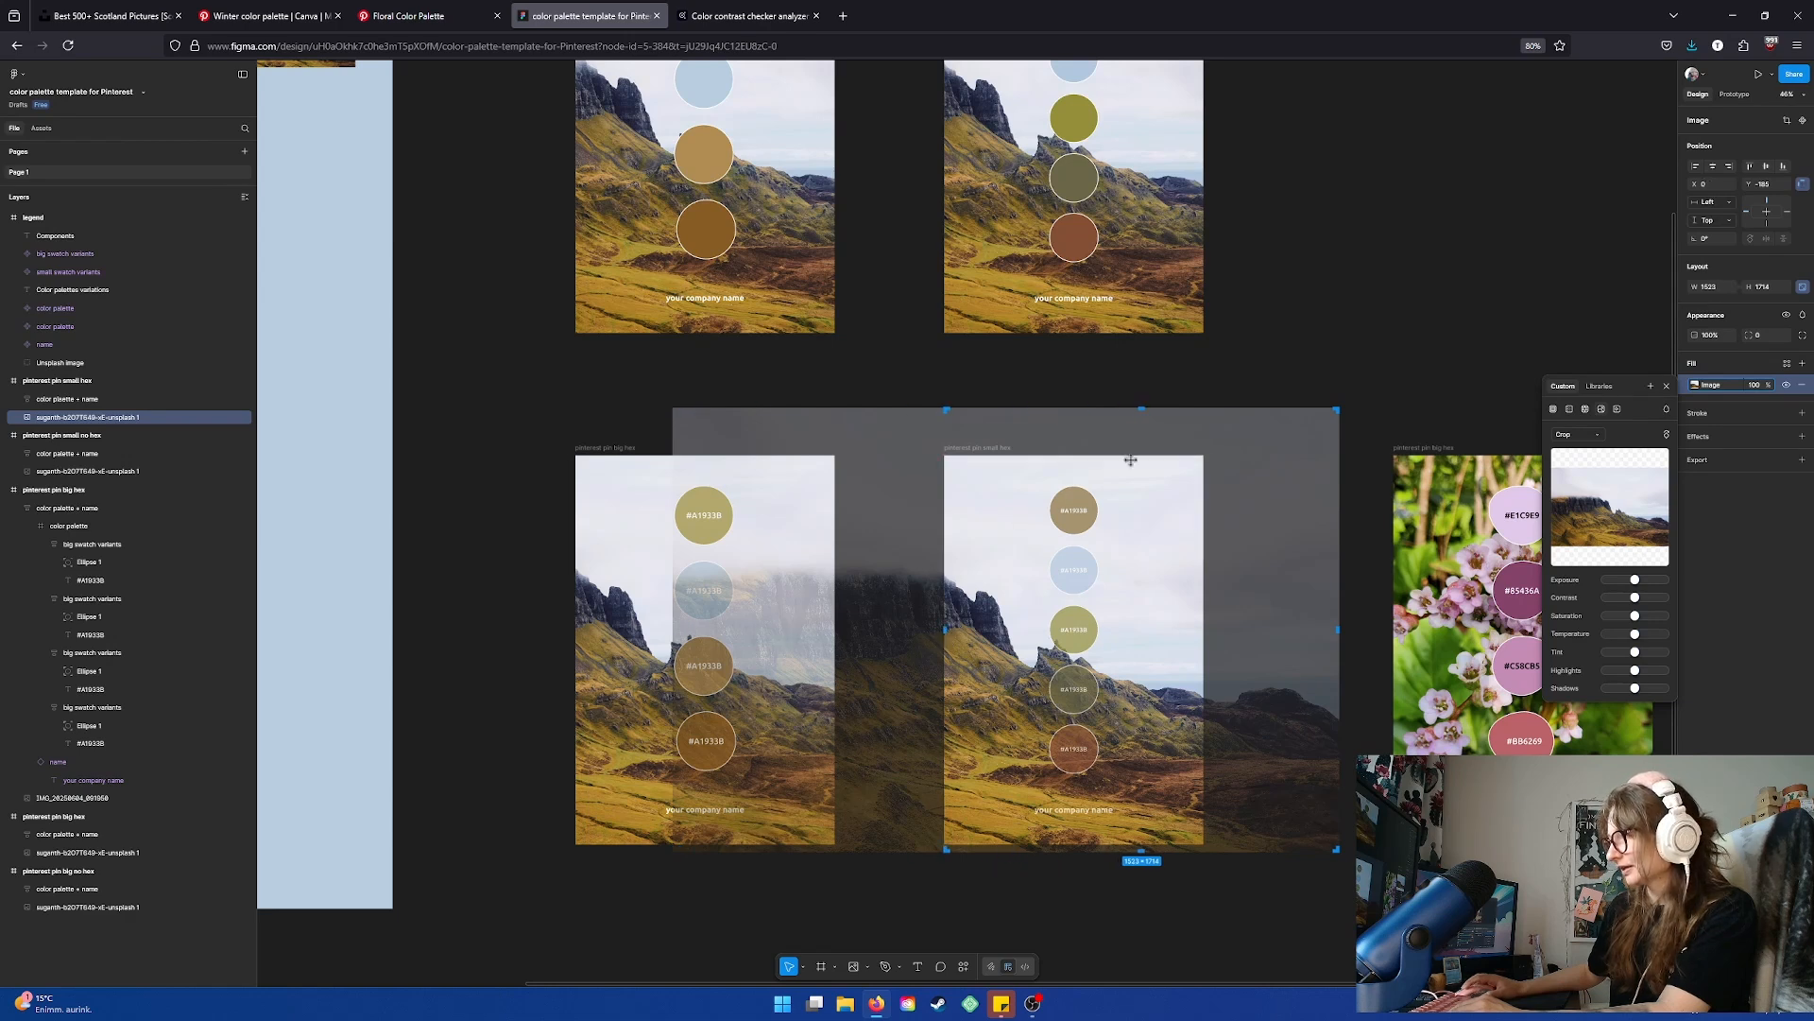
left_click_drag(1141, 416, 1125, 455)
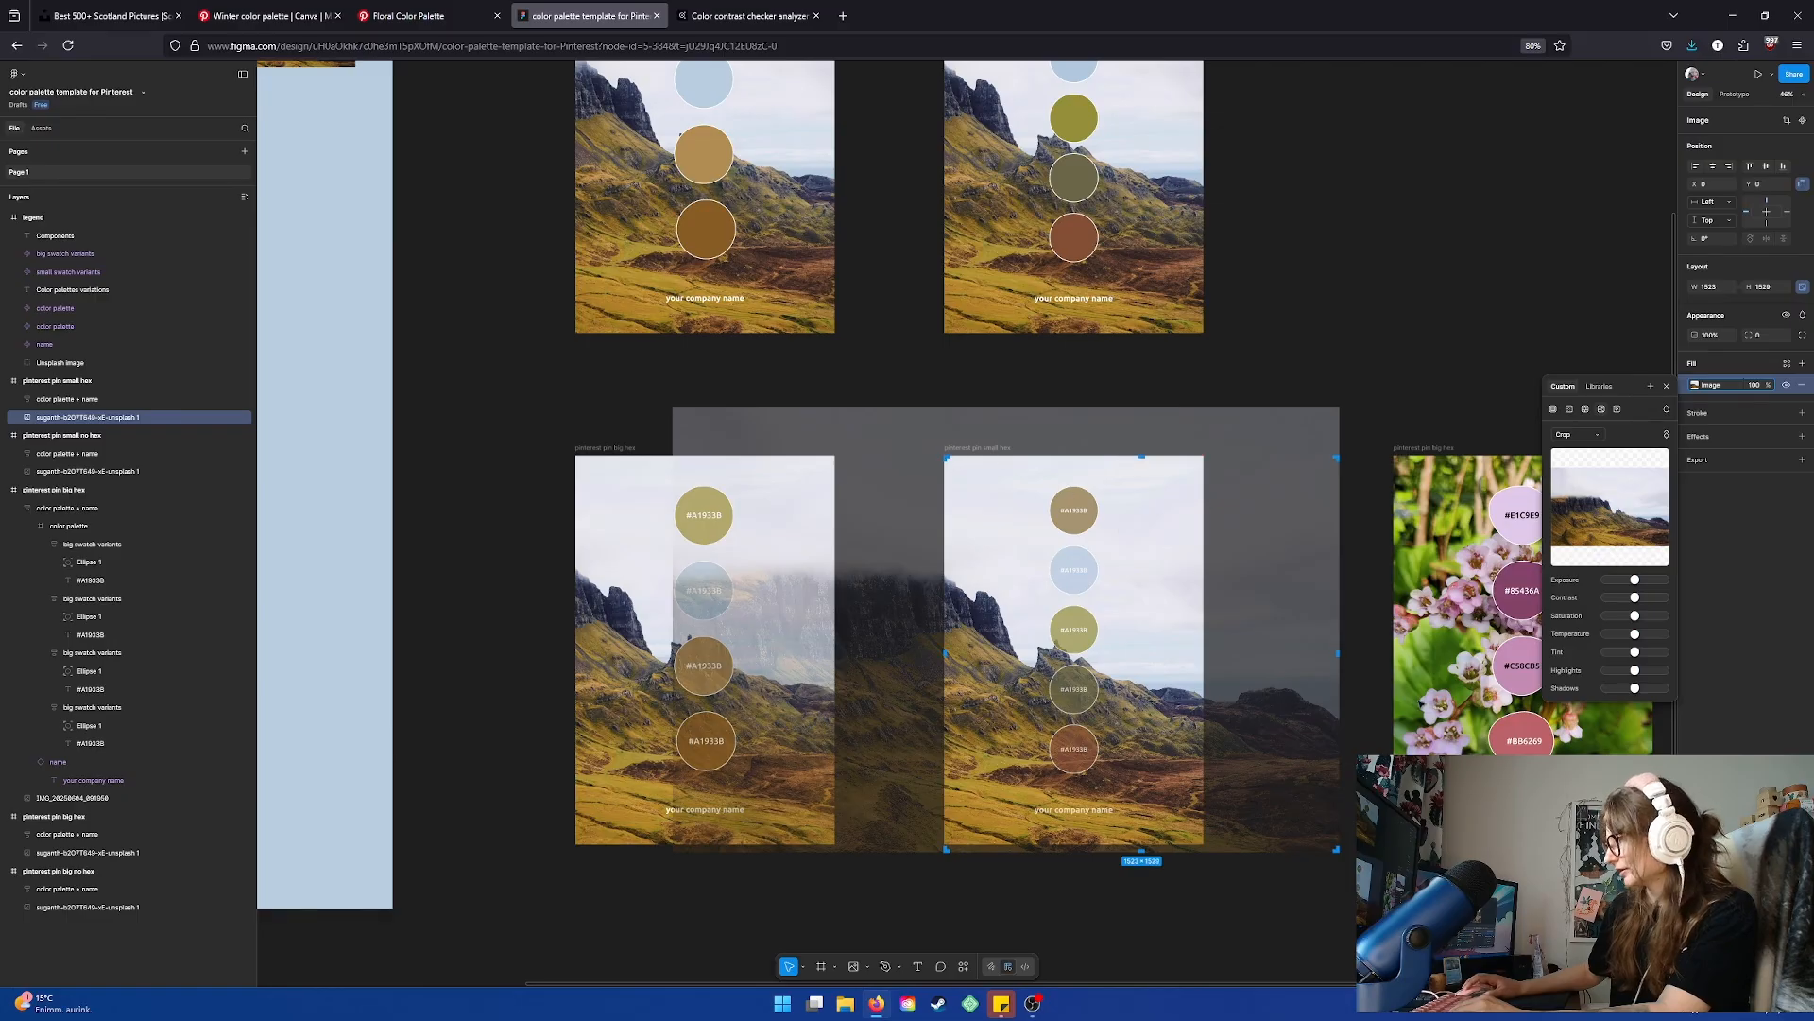
left_click_drag(1332, 653, 1206, 670)
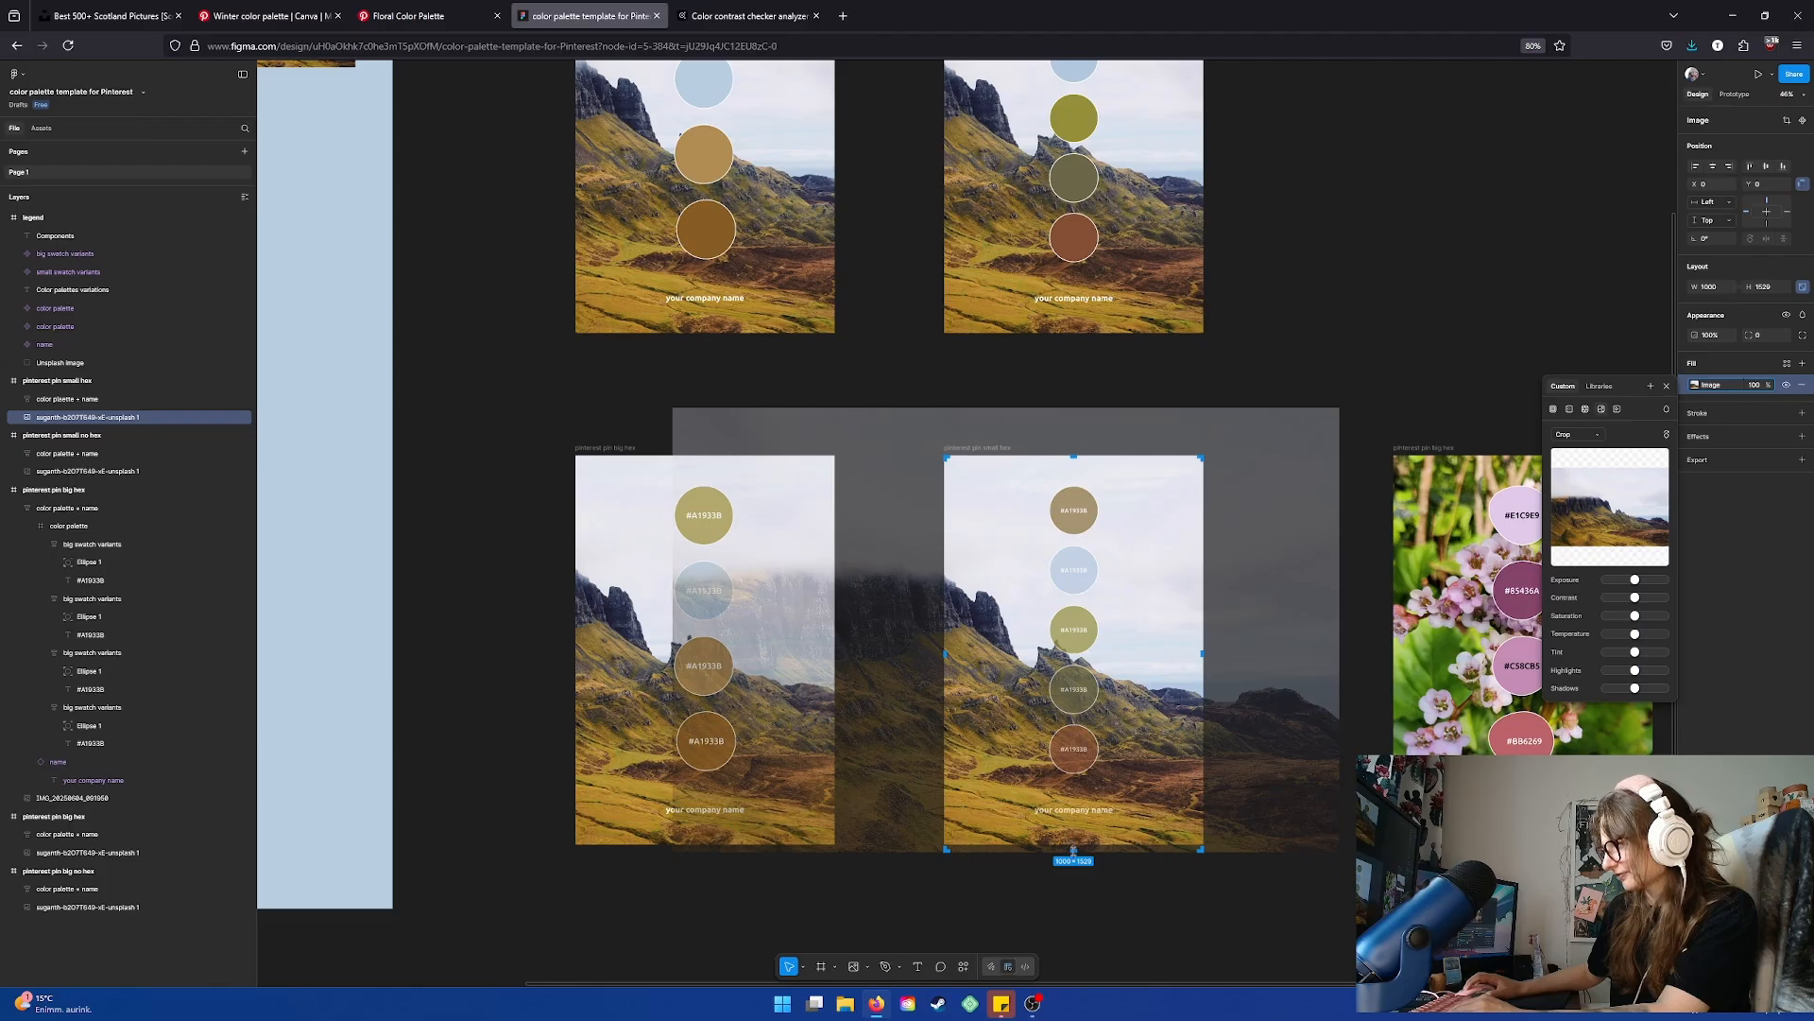
left_click_drag(1073, 849, 1073, 842)
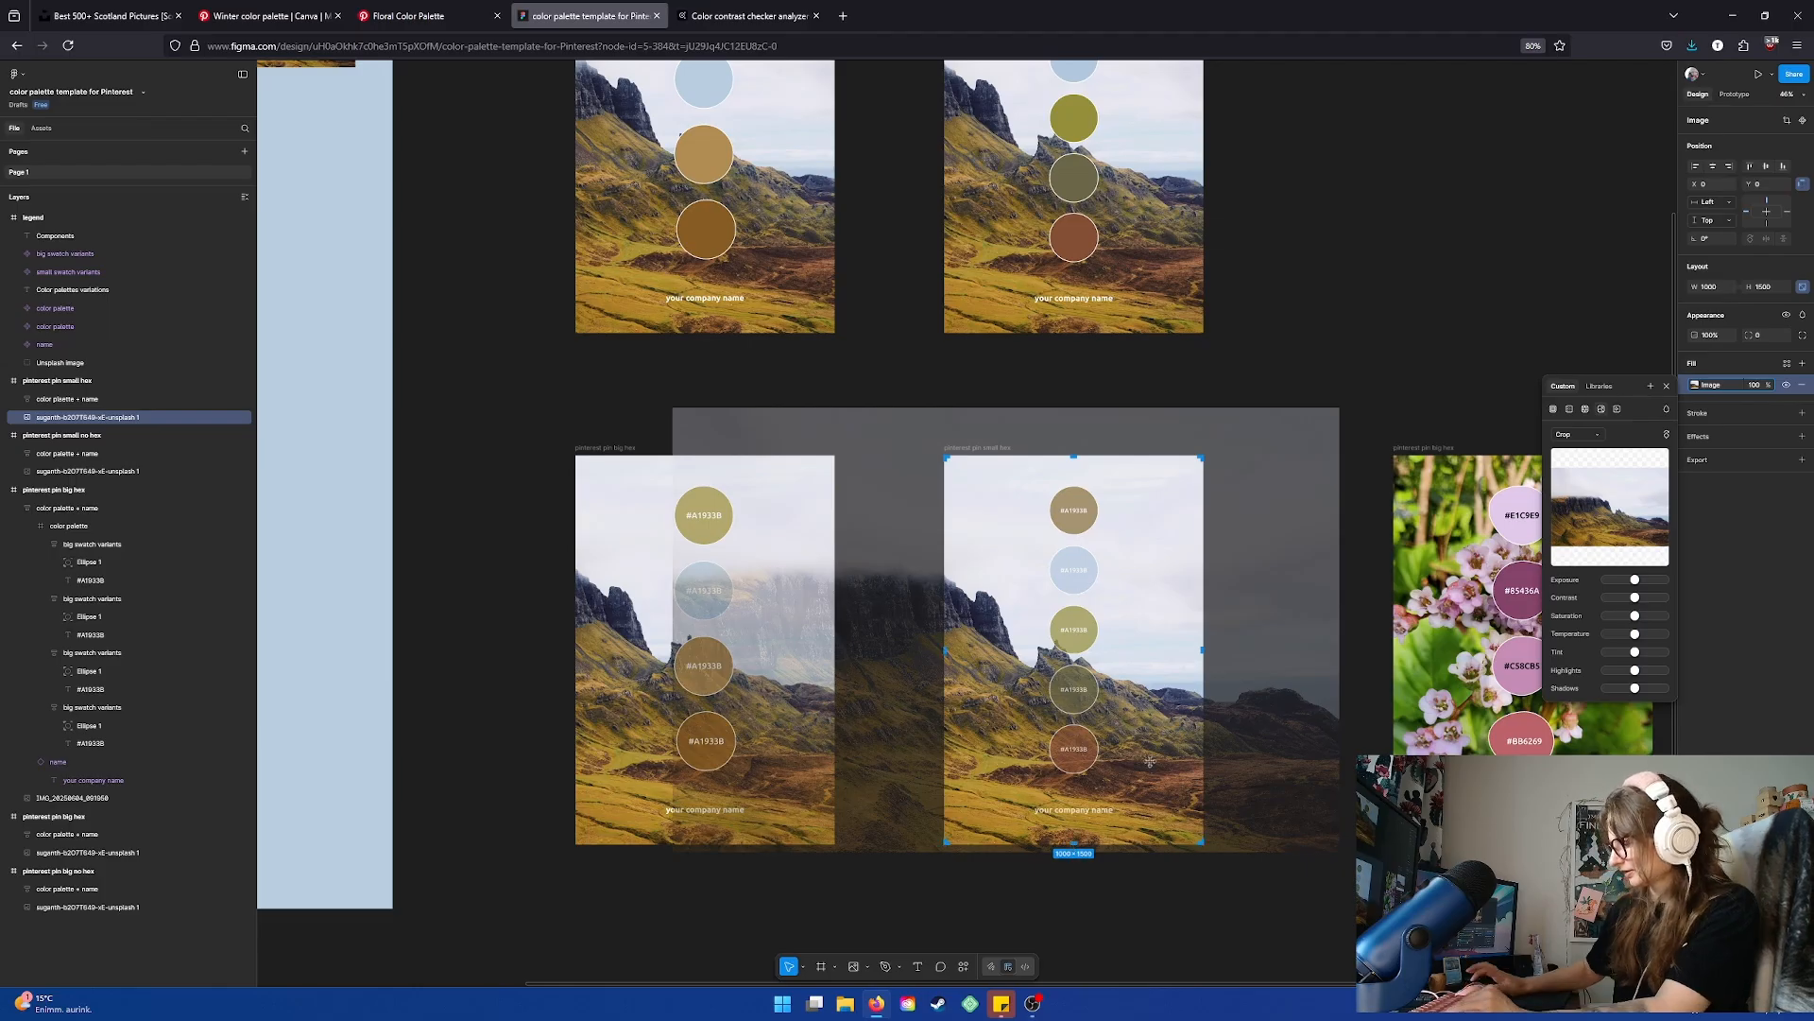
key("Return")
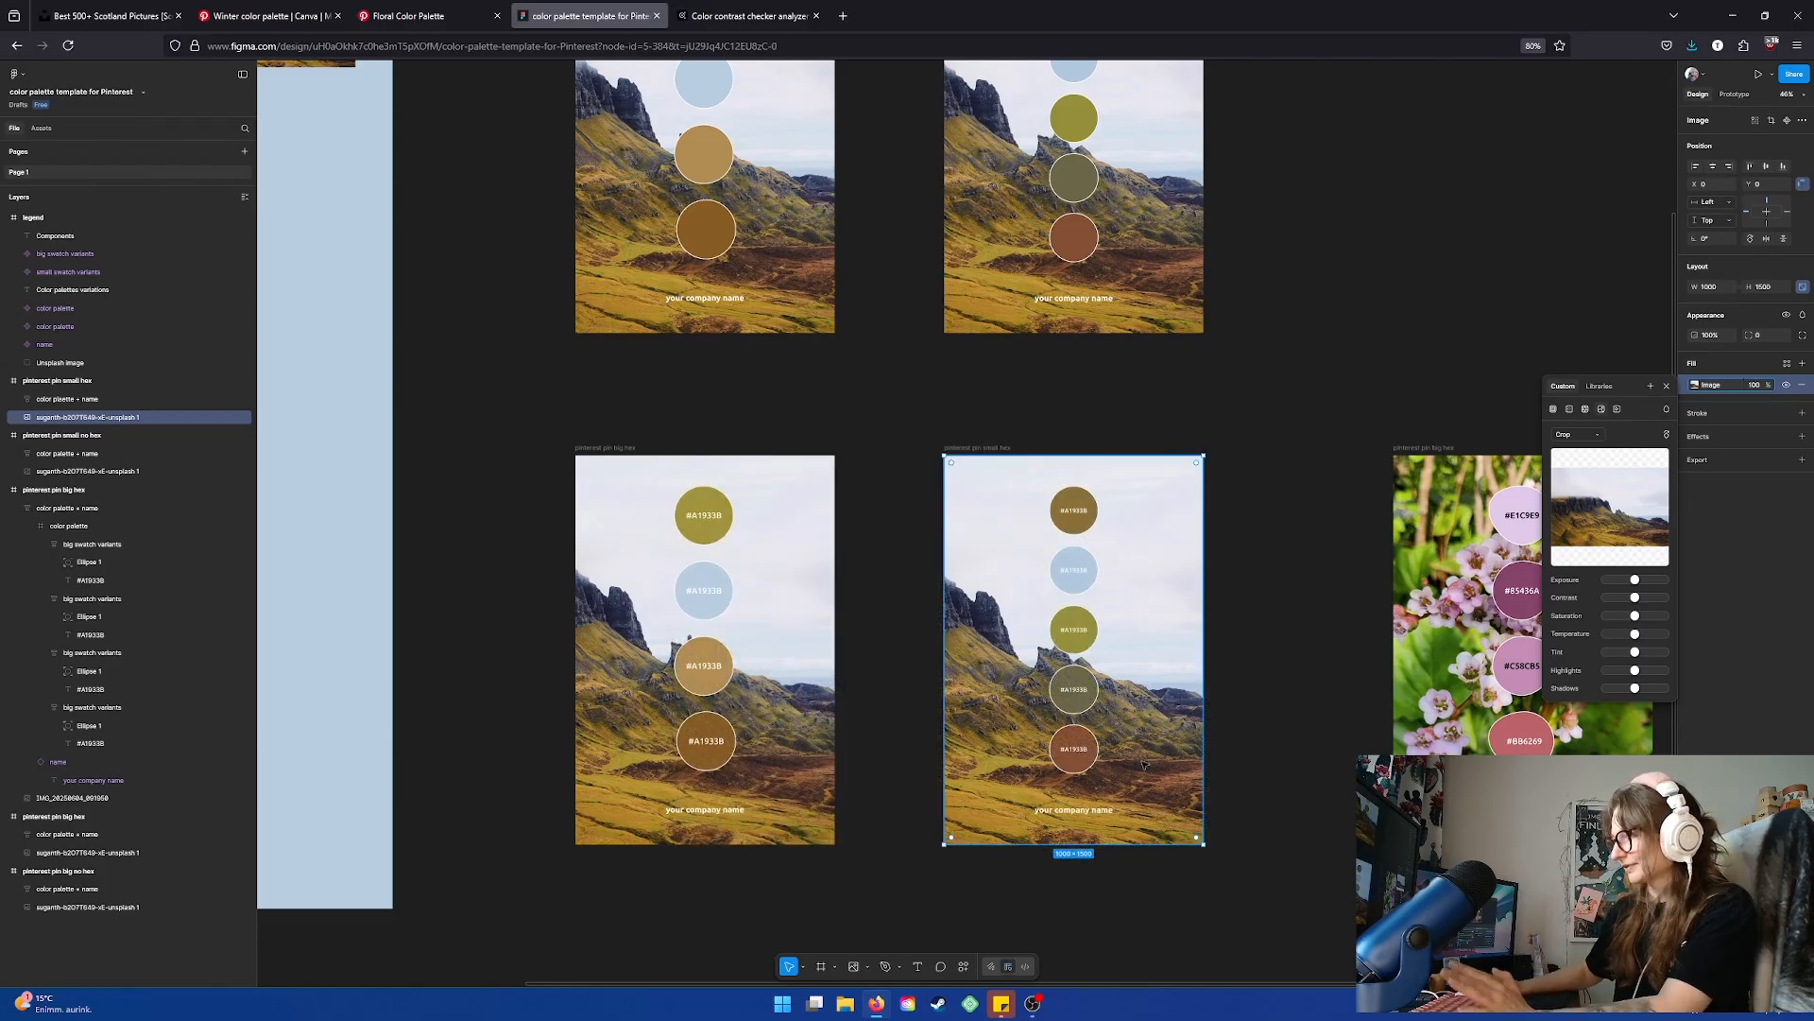
key("Escape")
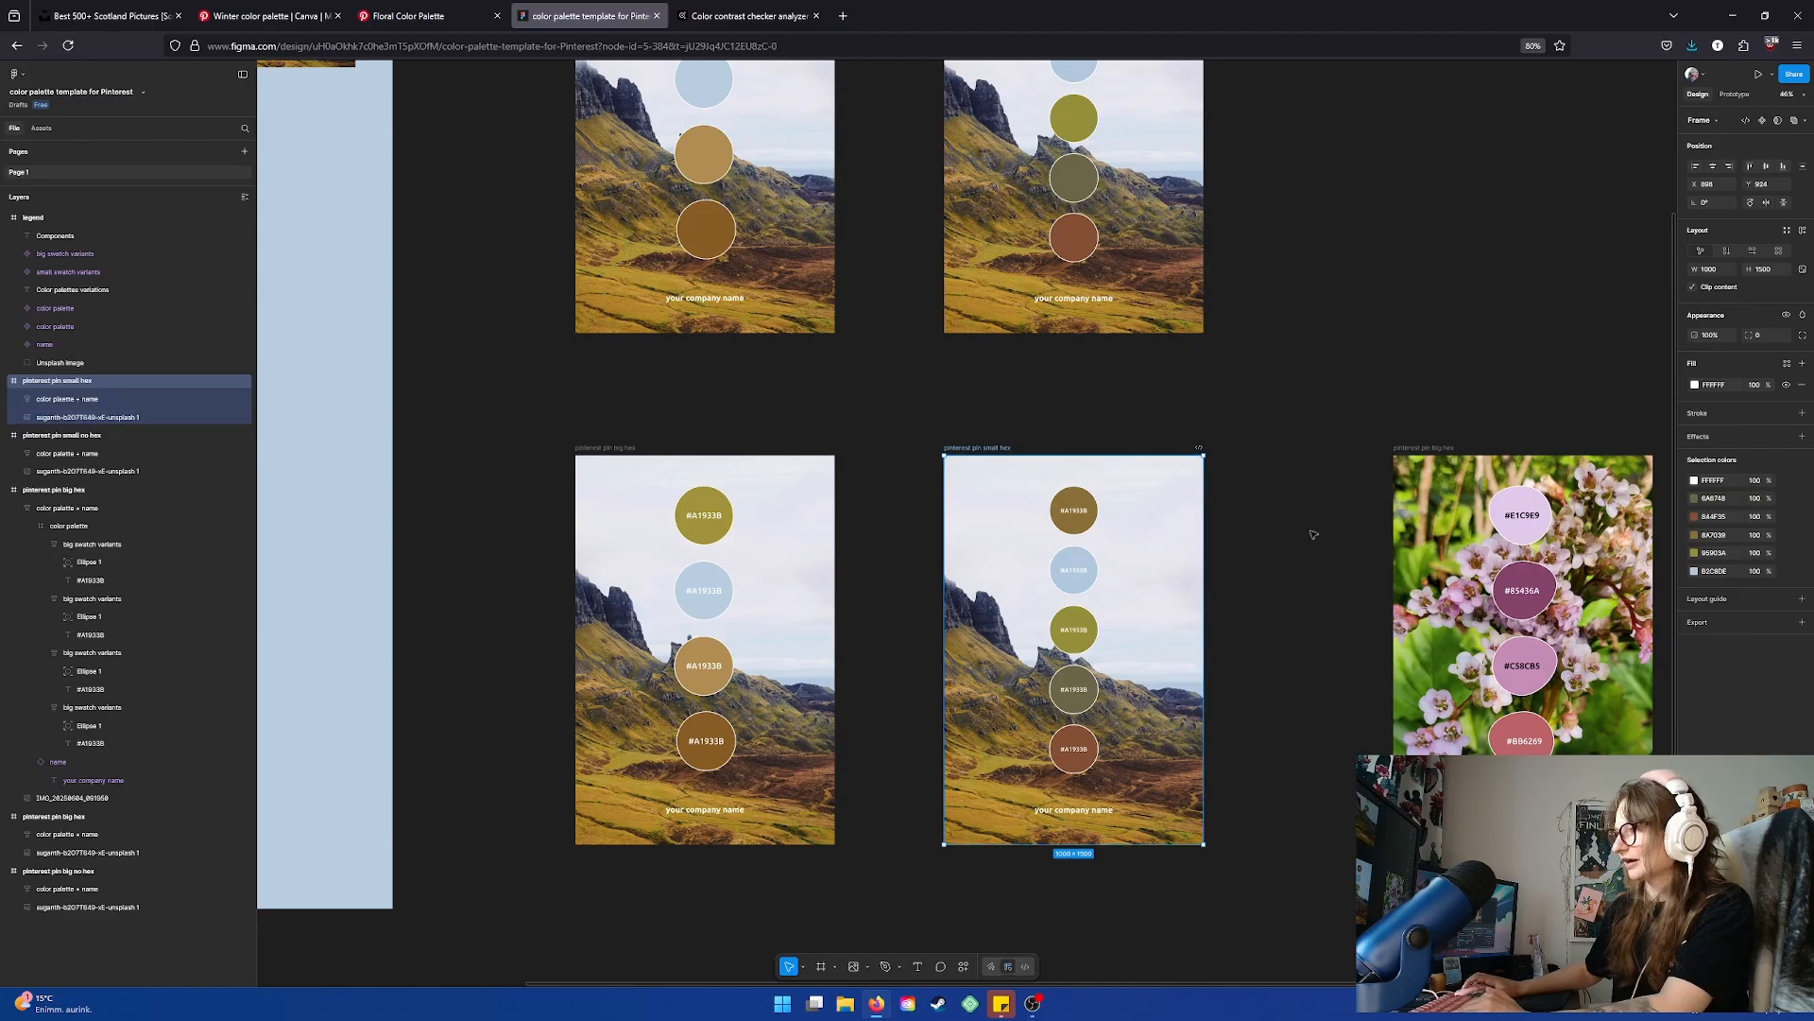
key("Escape")
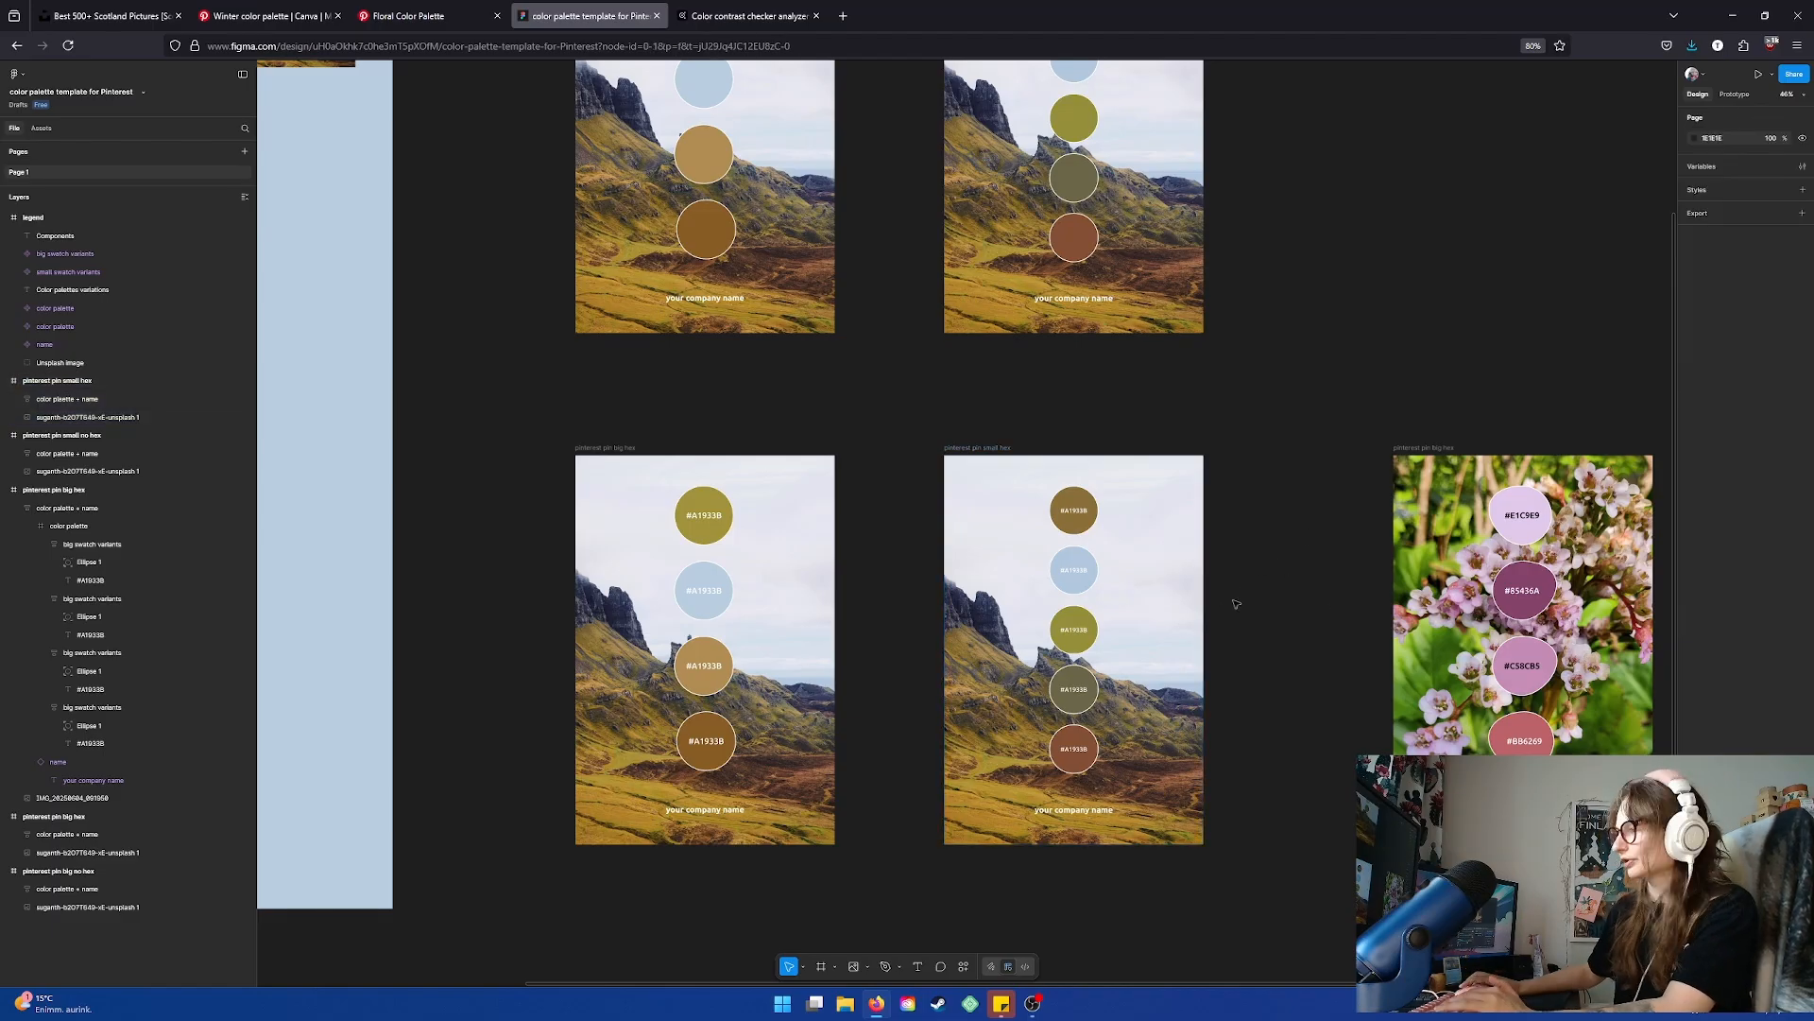
Undo the crop of the small hex pin's mountain photo, back to the Fill image mode
scroll(1247, 619, "right", 1)
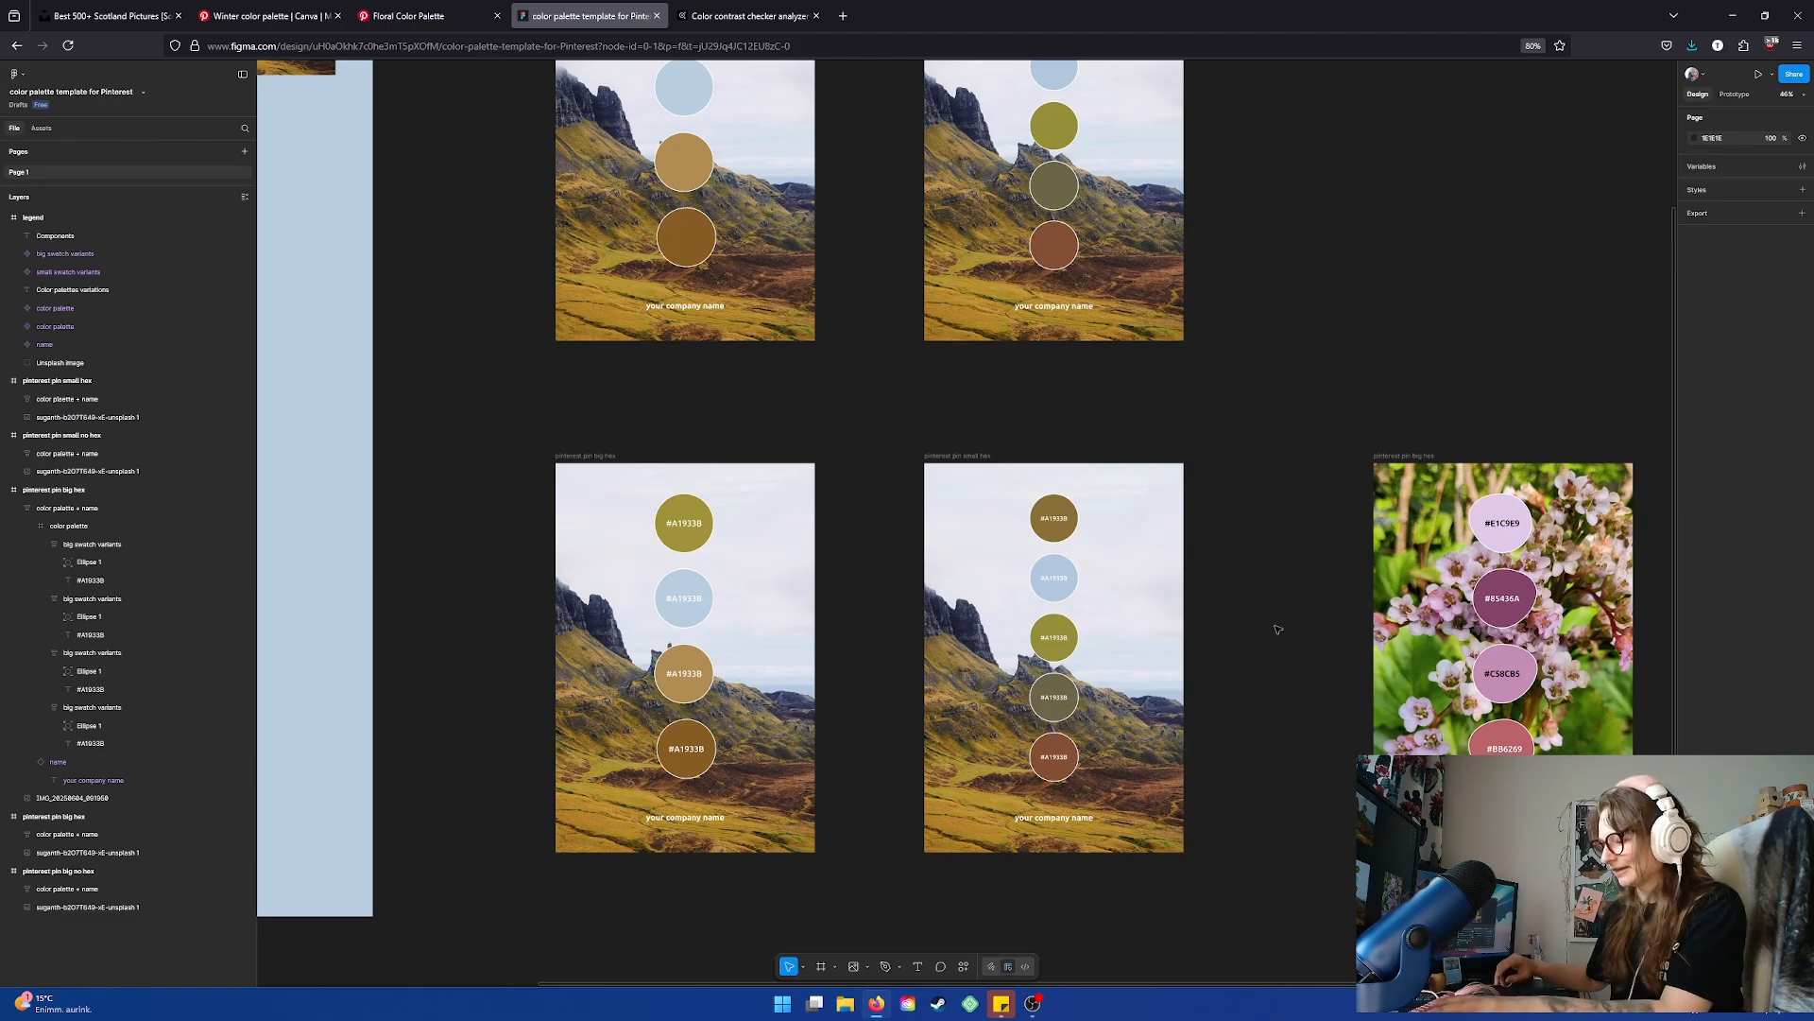
key("ctrl+z")
key("ctrl+z")
key("ctrl+z")
key("ctrl+z")
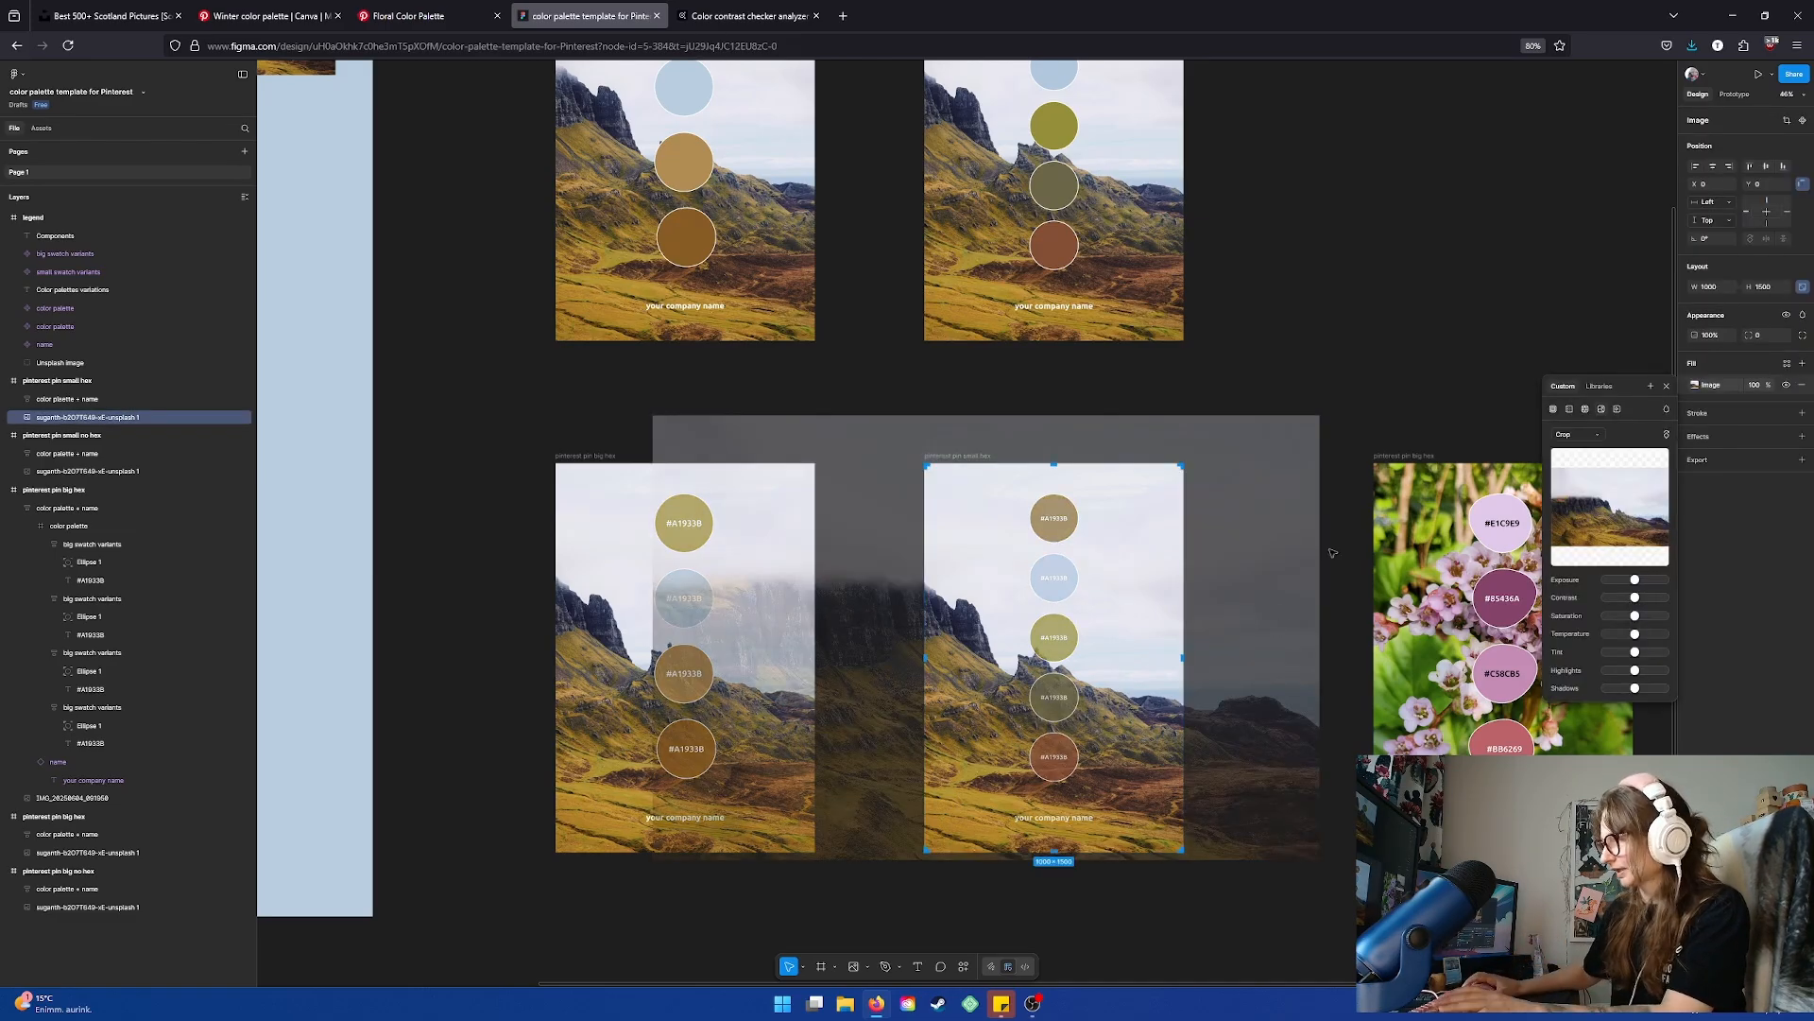
key("ctrl+z")
key("ctrl+z")
key("ctrl+z")
key("ctrl+z")
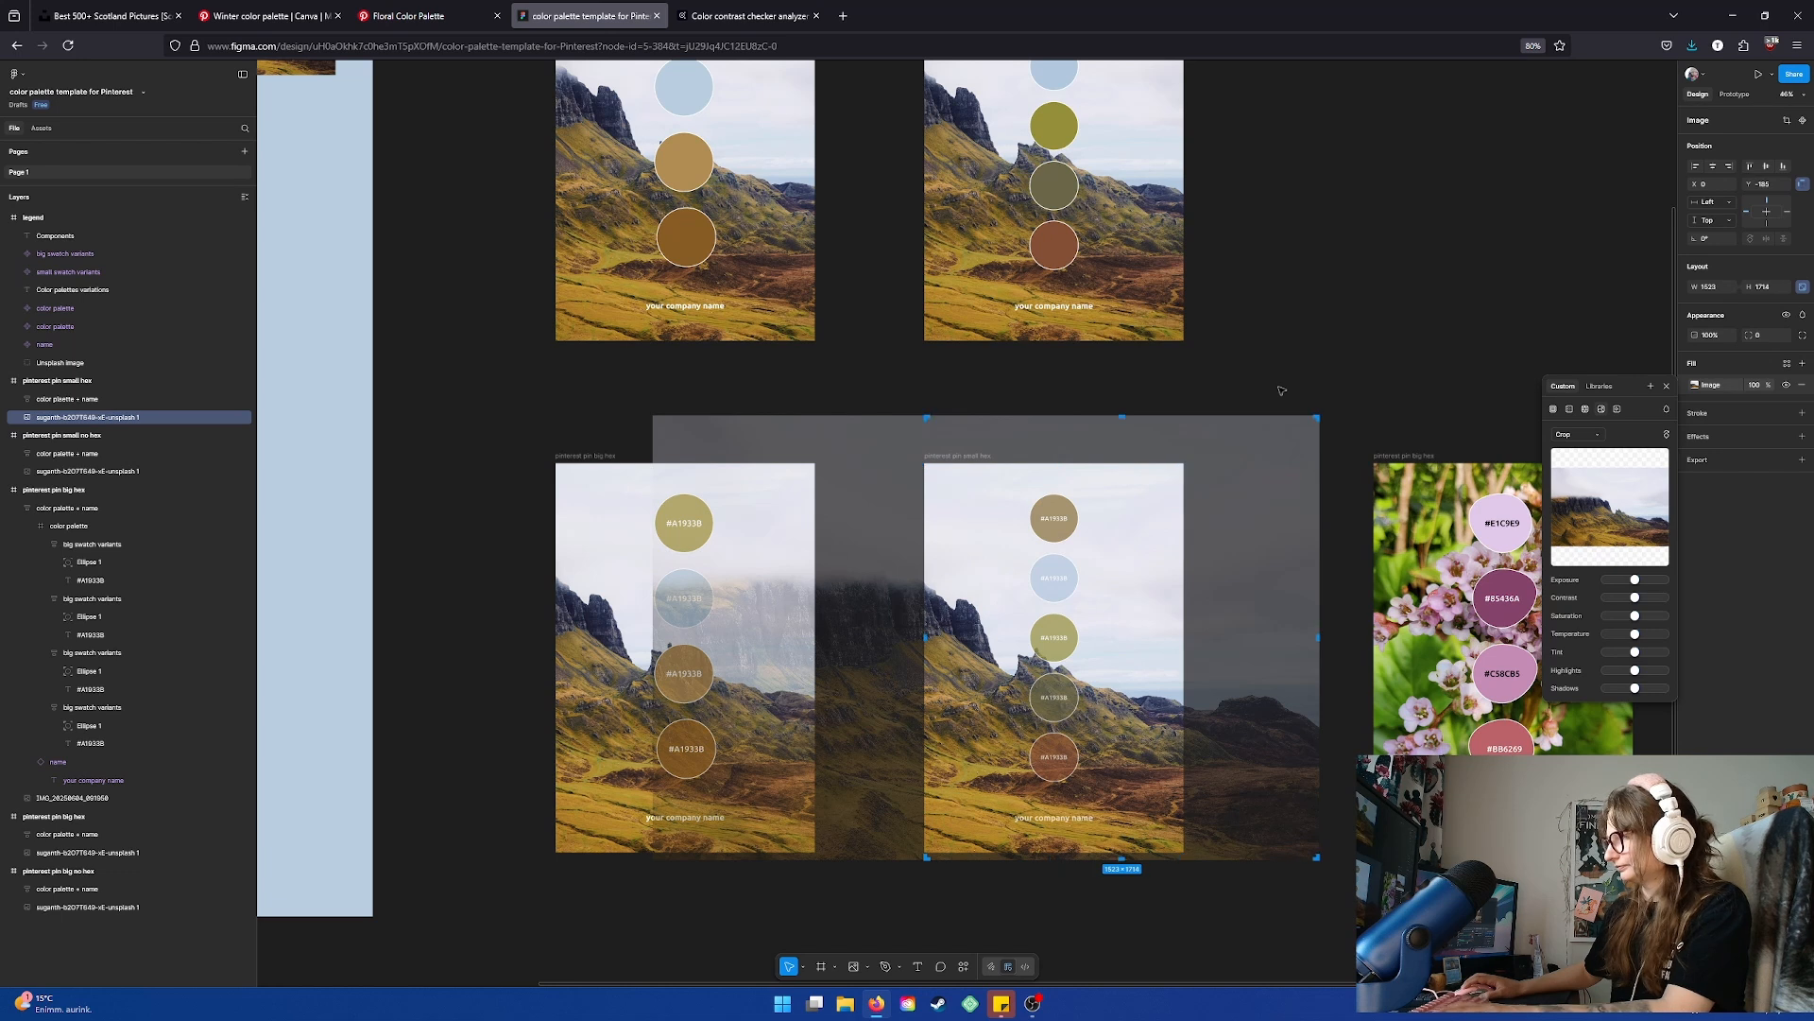
key("ctrl+z")
key("ctrl+z")
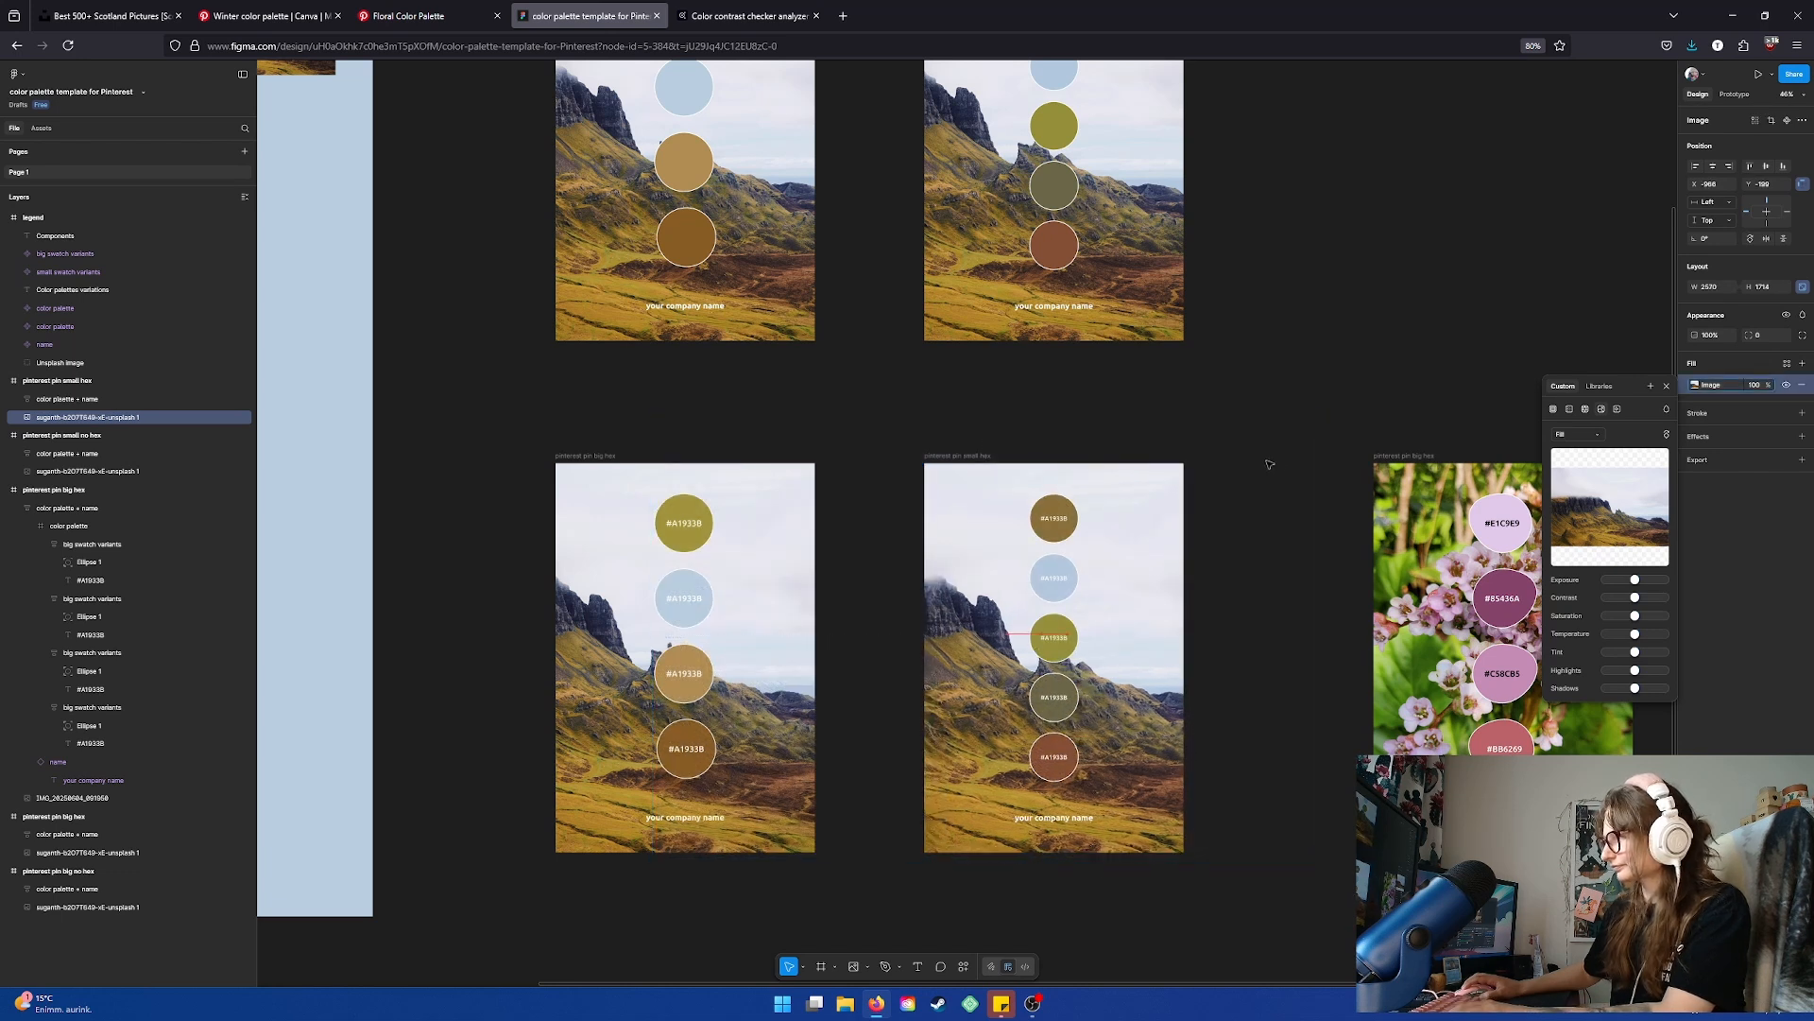
Undo the earlier repositioning and layer reordering of the mountain photo in the small hex pin
key("ctrl+z")
key("ctrl+z")
key("ctrl+z")
key("ctrl+z")
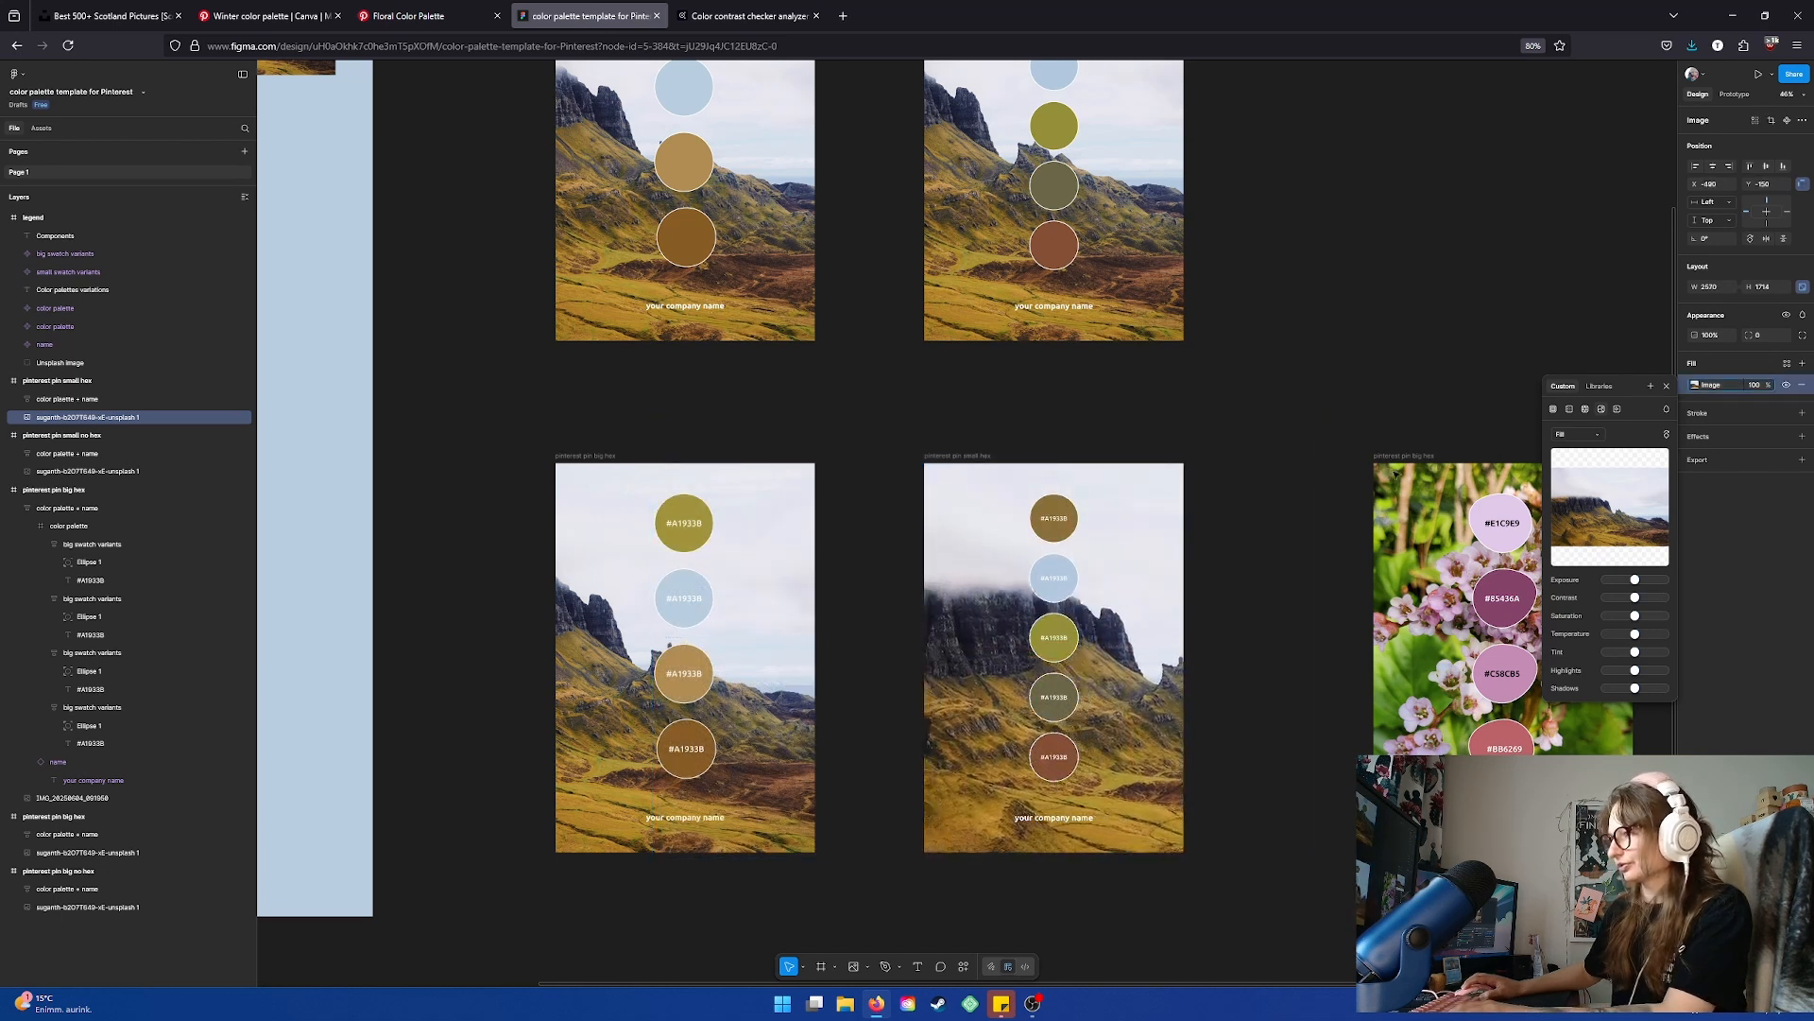
key("ctrl+z")
key("ctrl+z")
key("ctrl+z")
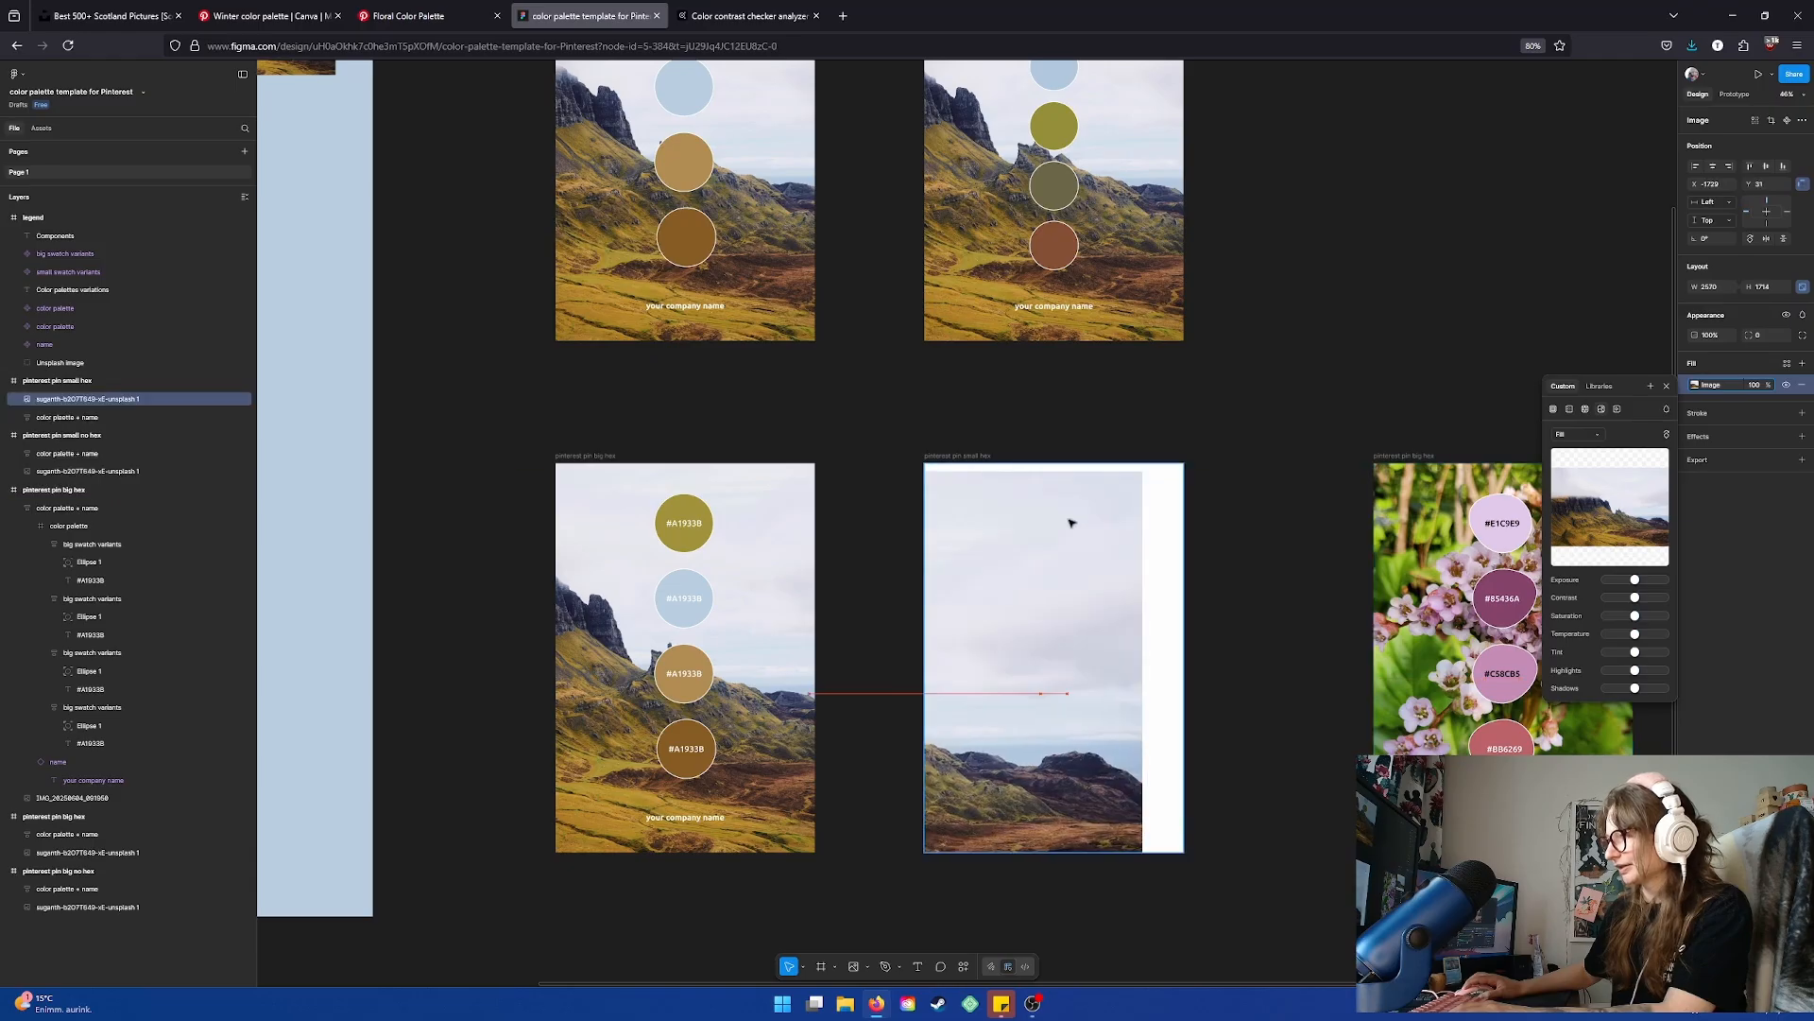
Undo the remaining move and layer-order changes to the mountain photo so it sits behind the small hex pin's swatches, and deselect it
key("ctrl+z")
key("ctrl+z")
key("ctrl+z")
key("ctrl+z")
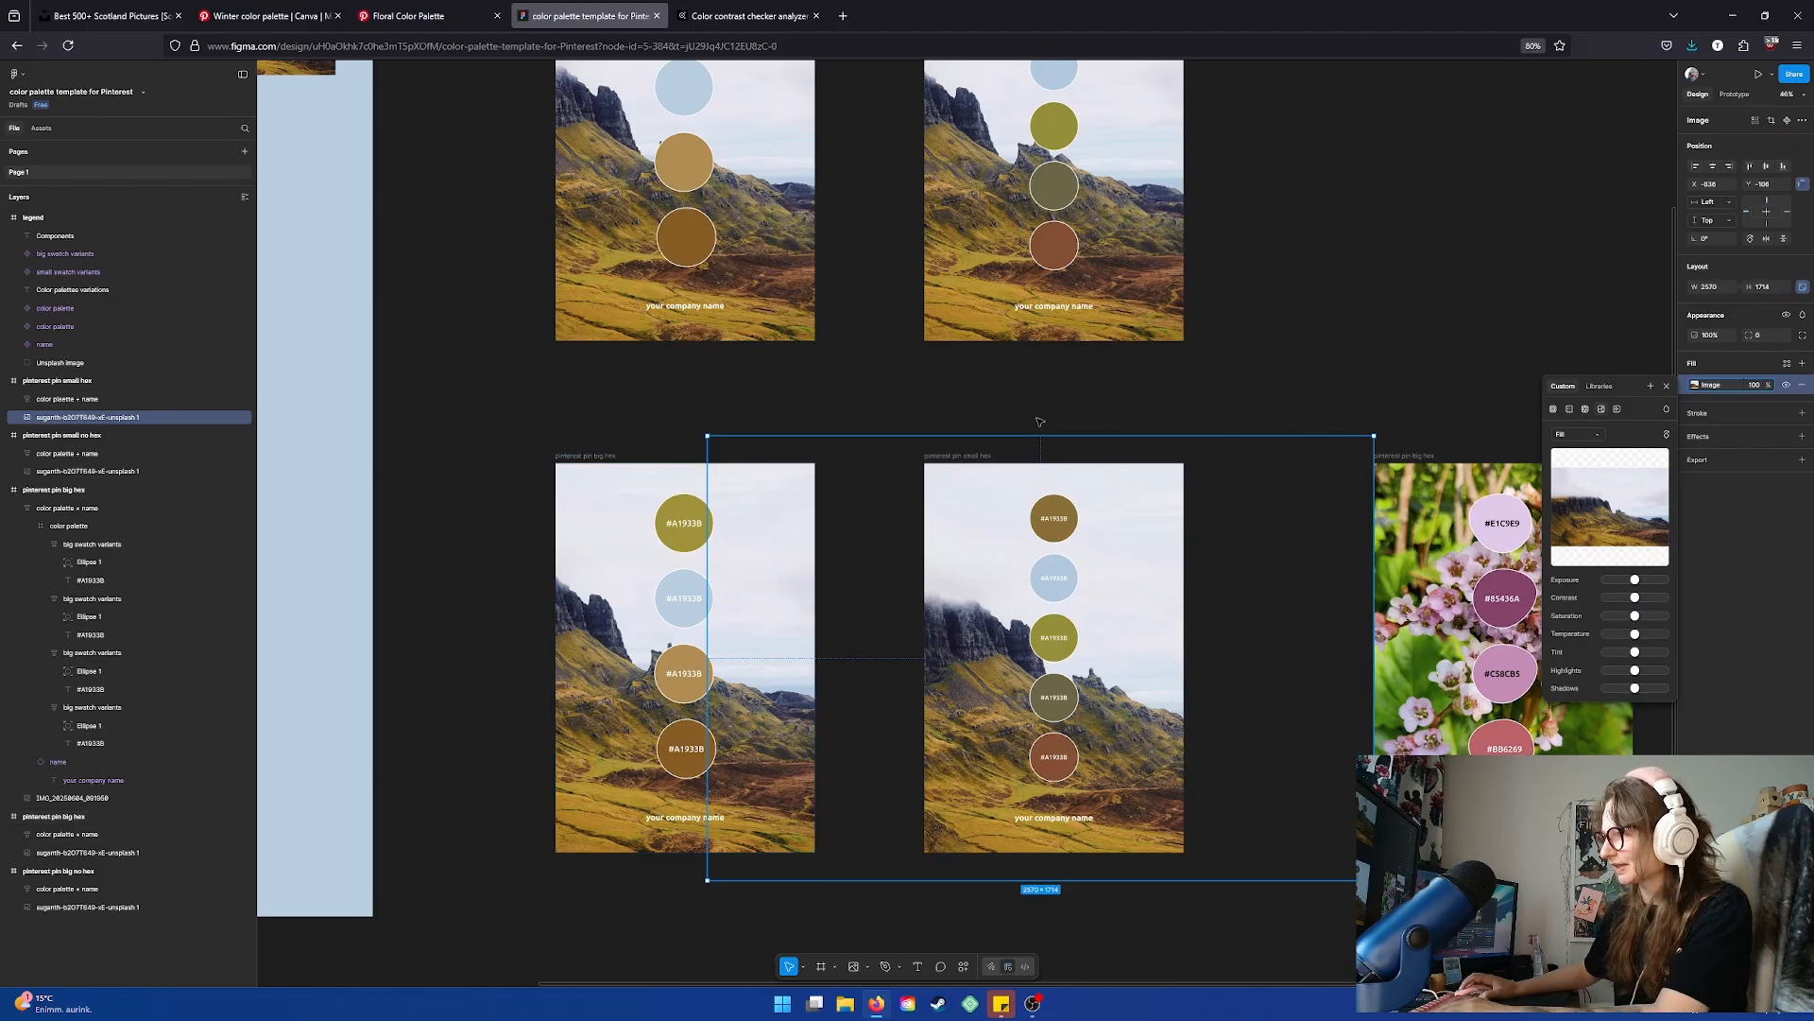
left_click(1322, 364)
Review the floral color palette pin alongside the big hex and small hex mountain template pins
scroll(1134, 373, "right", 3)
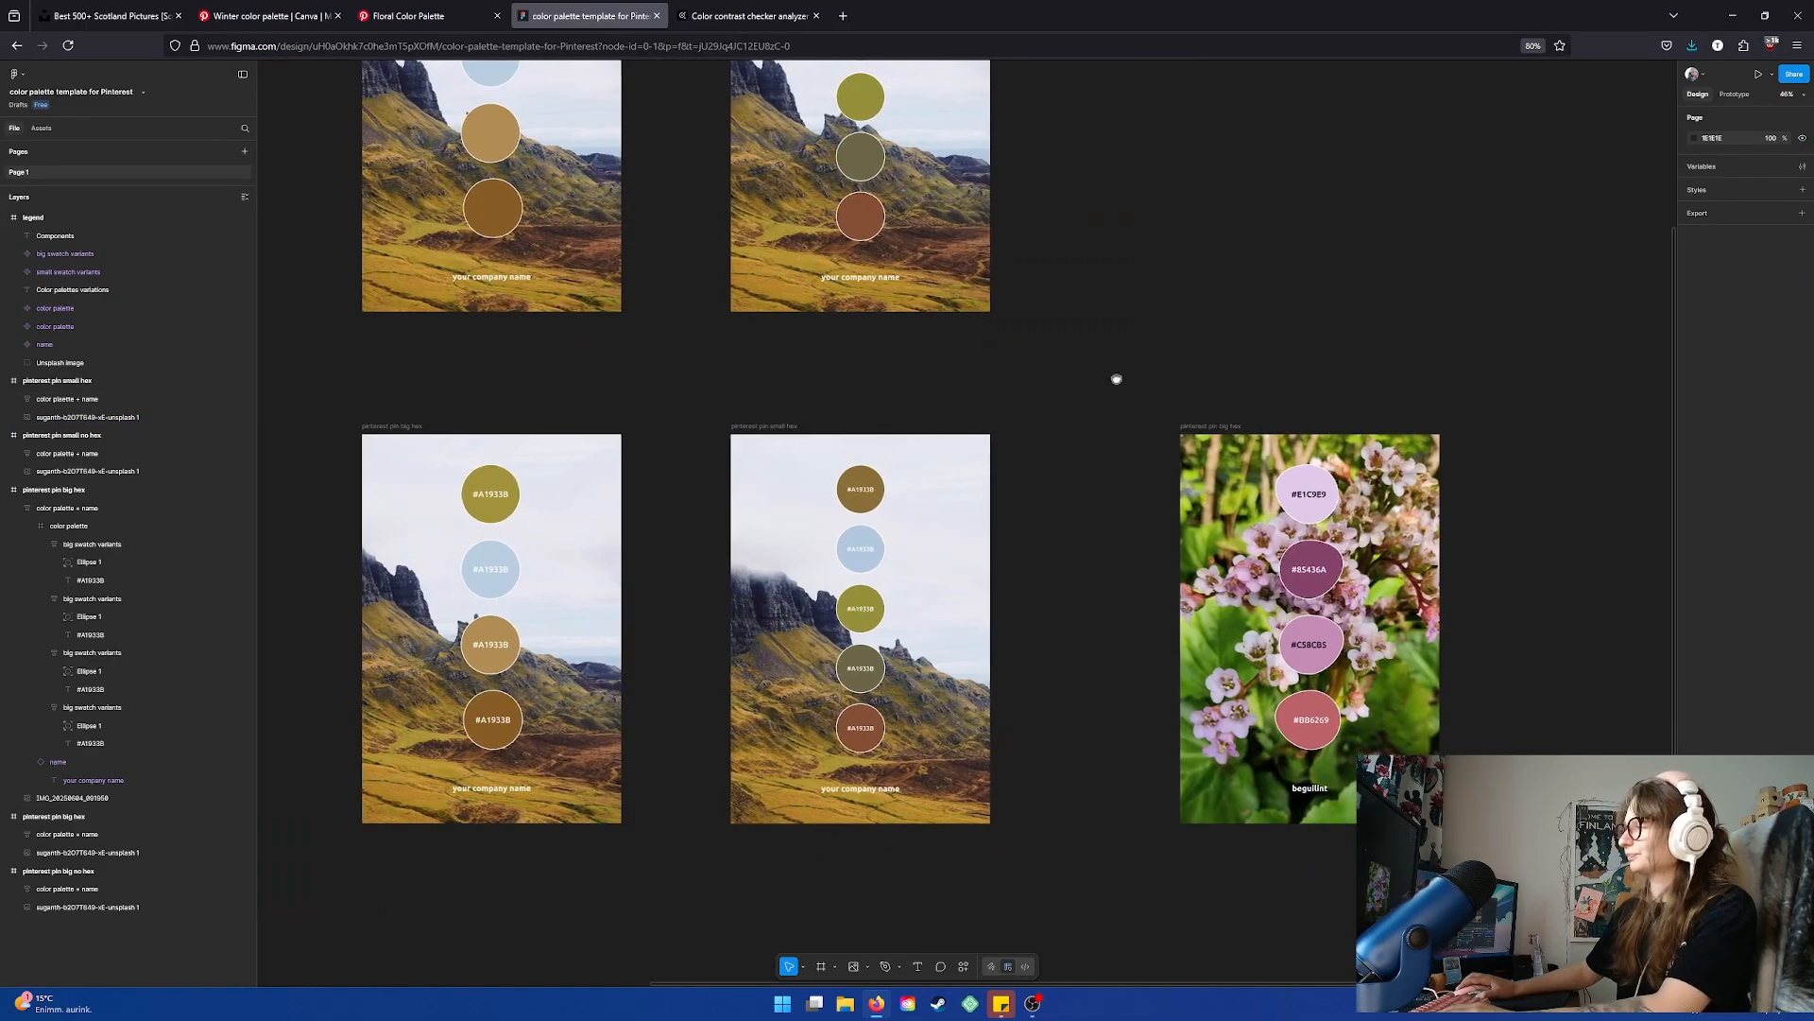
scroll(1191, 362, "right", 2)
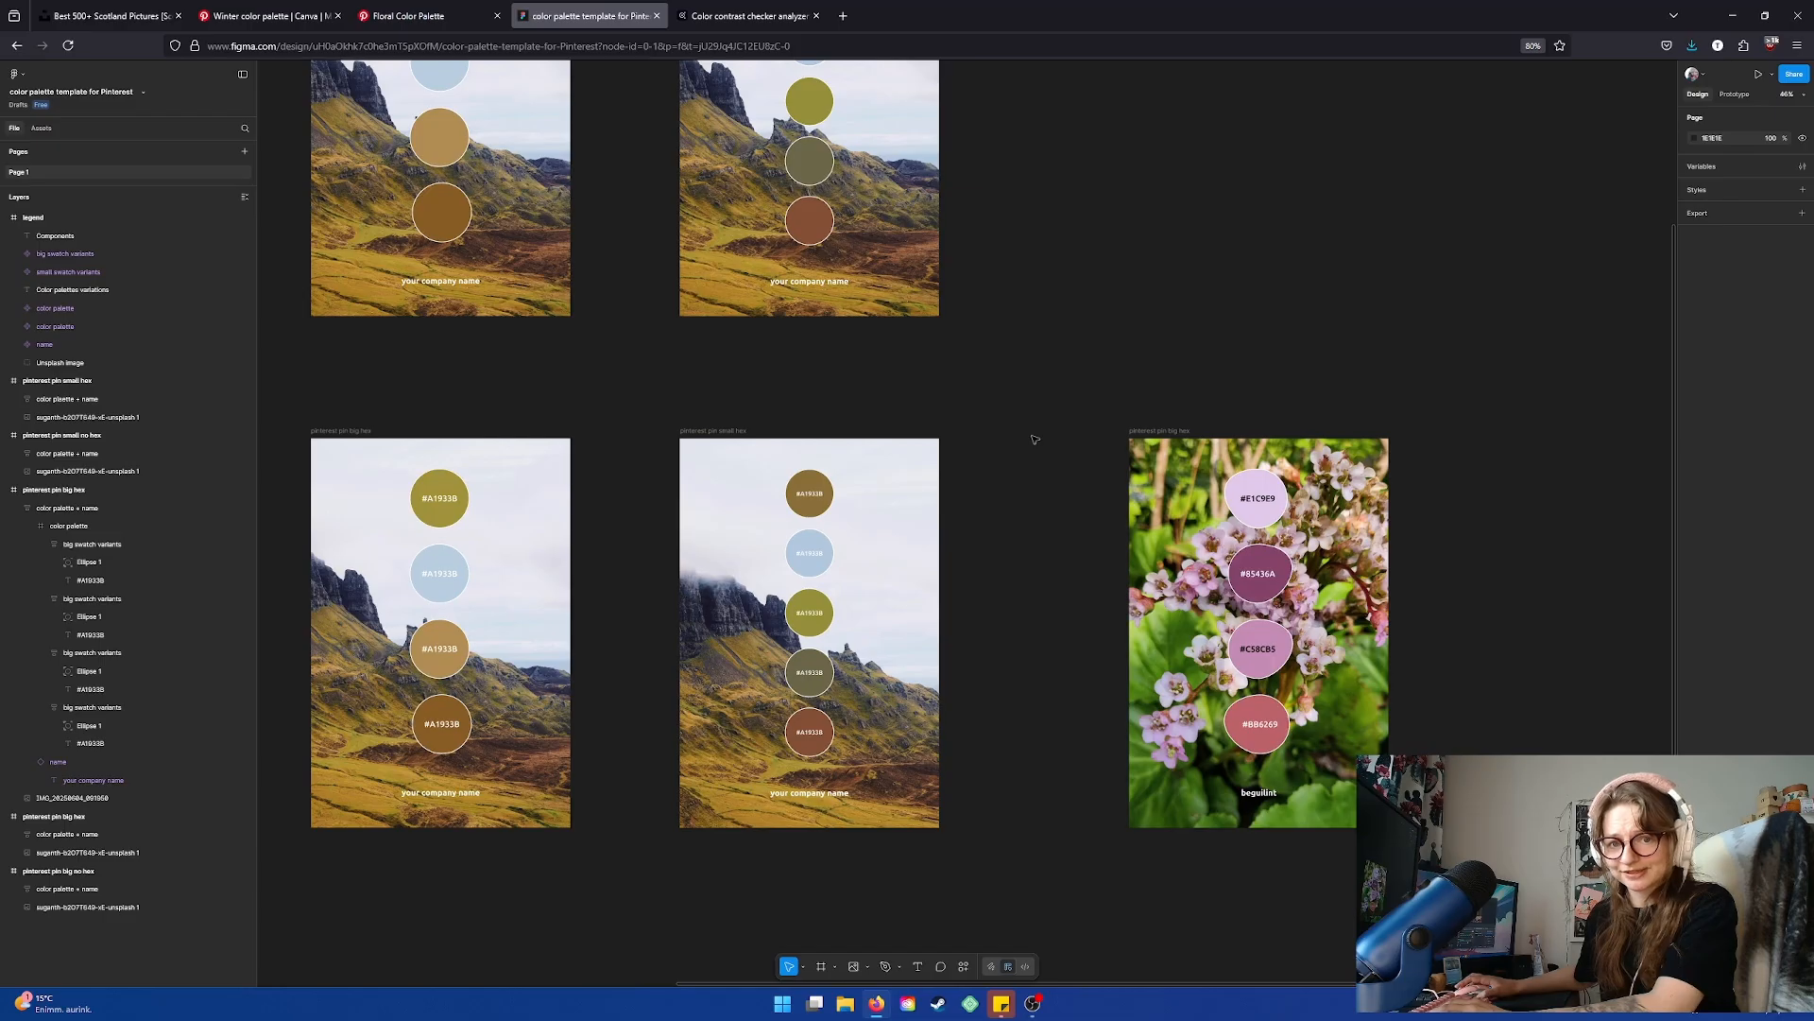
scroll(1010, 564, "down", 1)
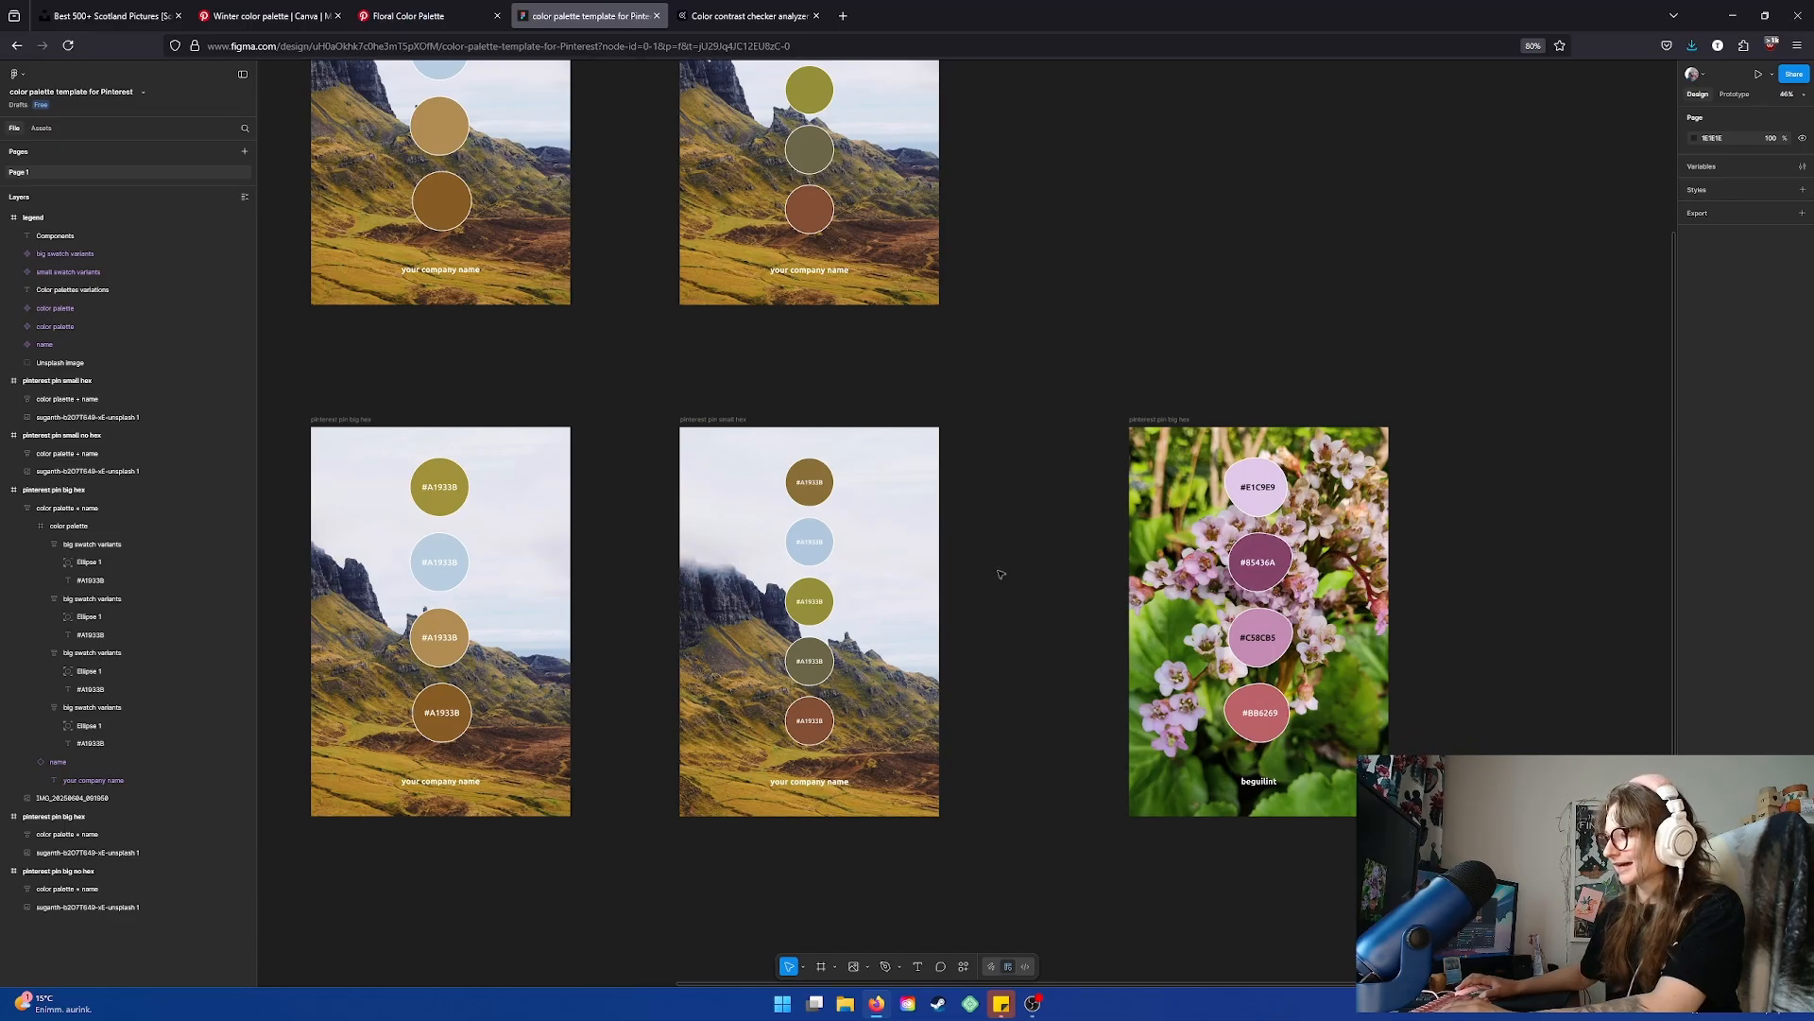
scroll(1006, 557, "up", 3)
scroll(1003, 553, "down", 3)
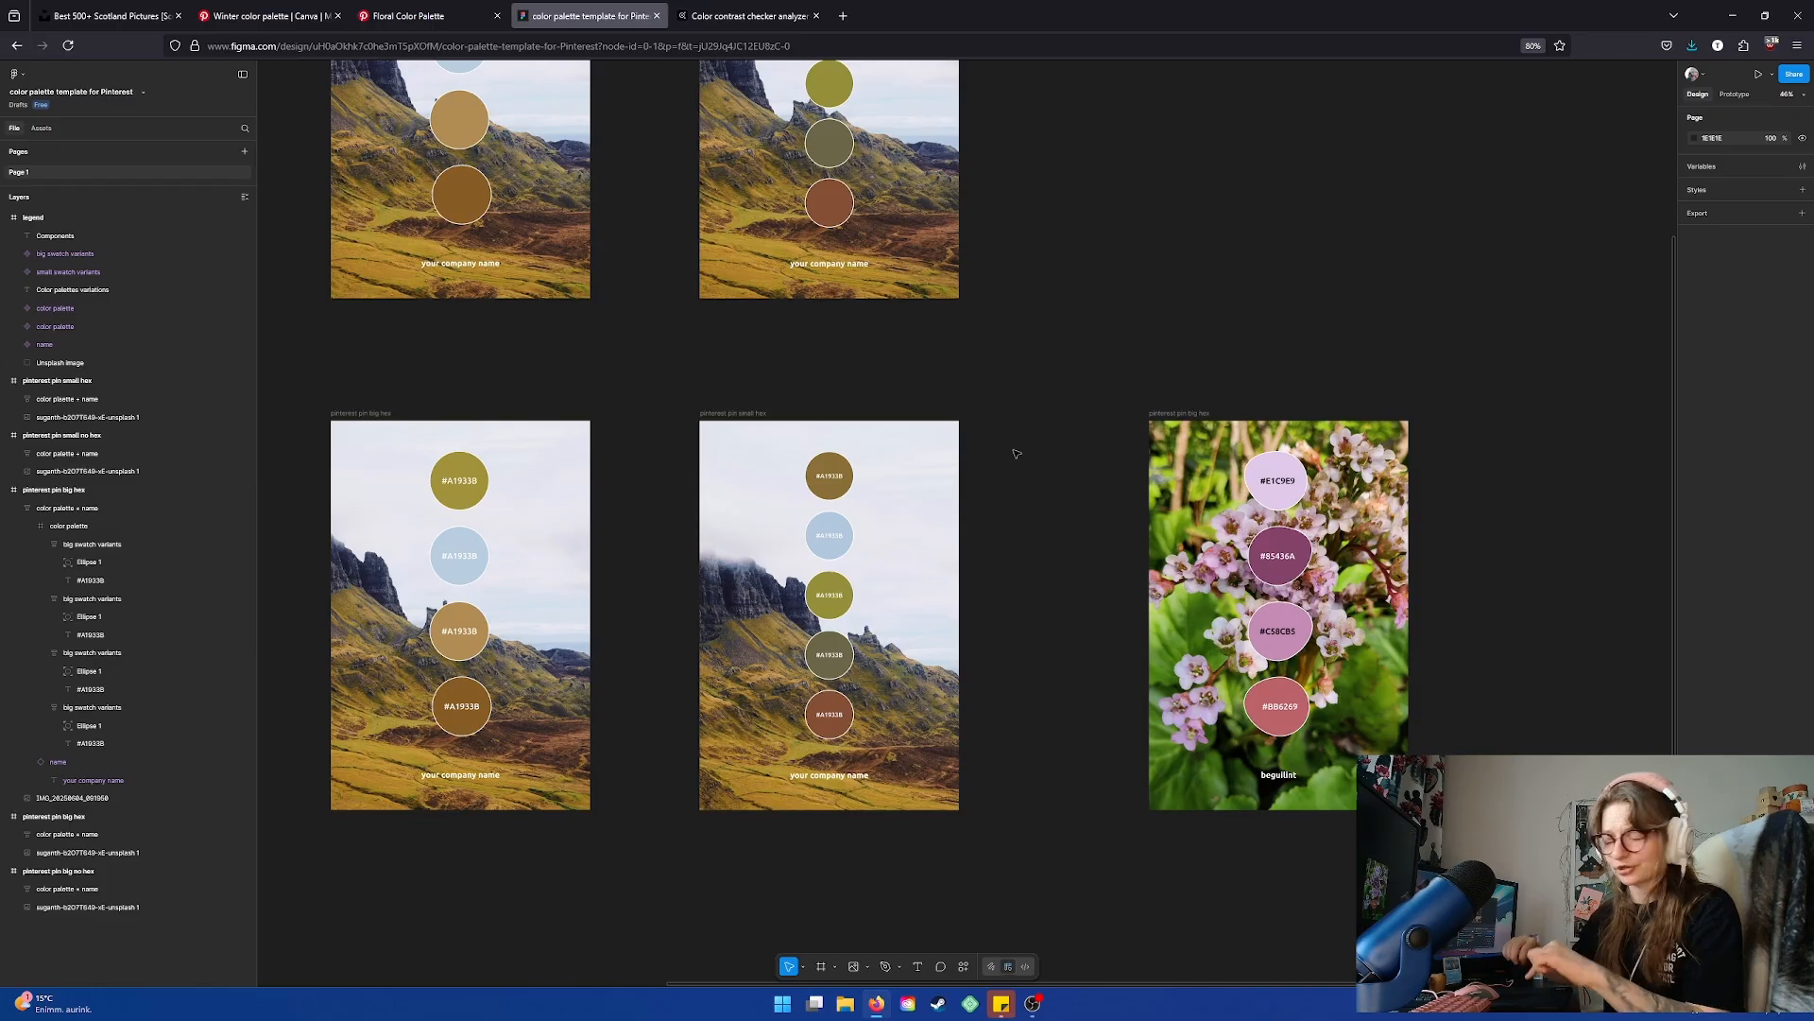
left_click(1180, 413)
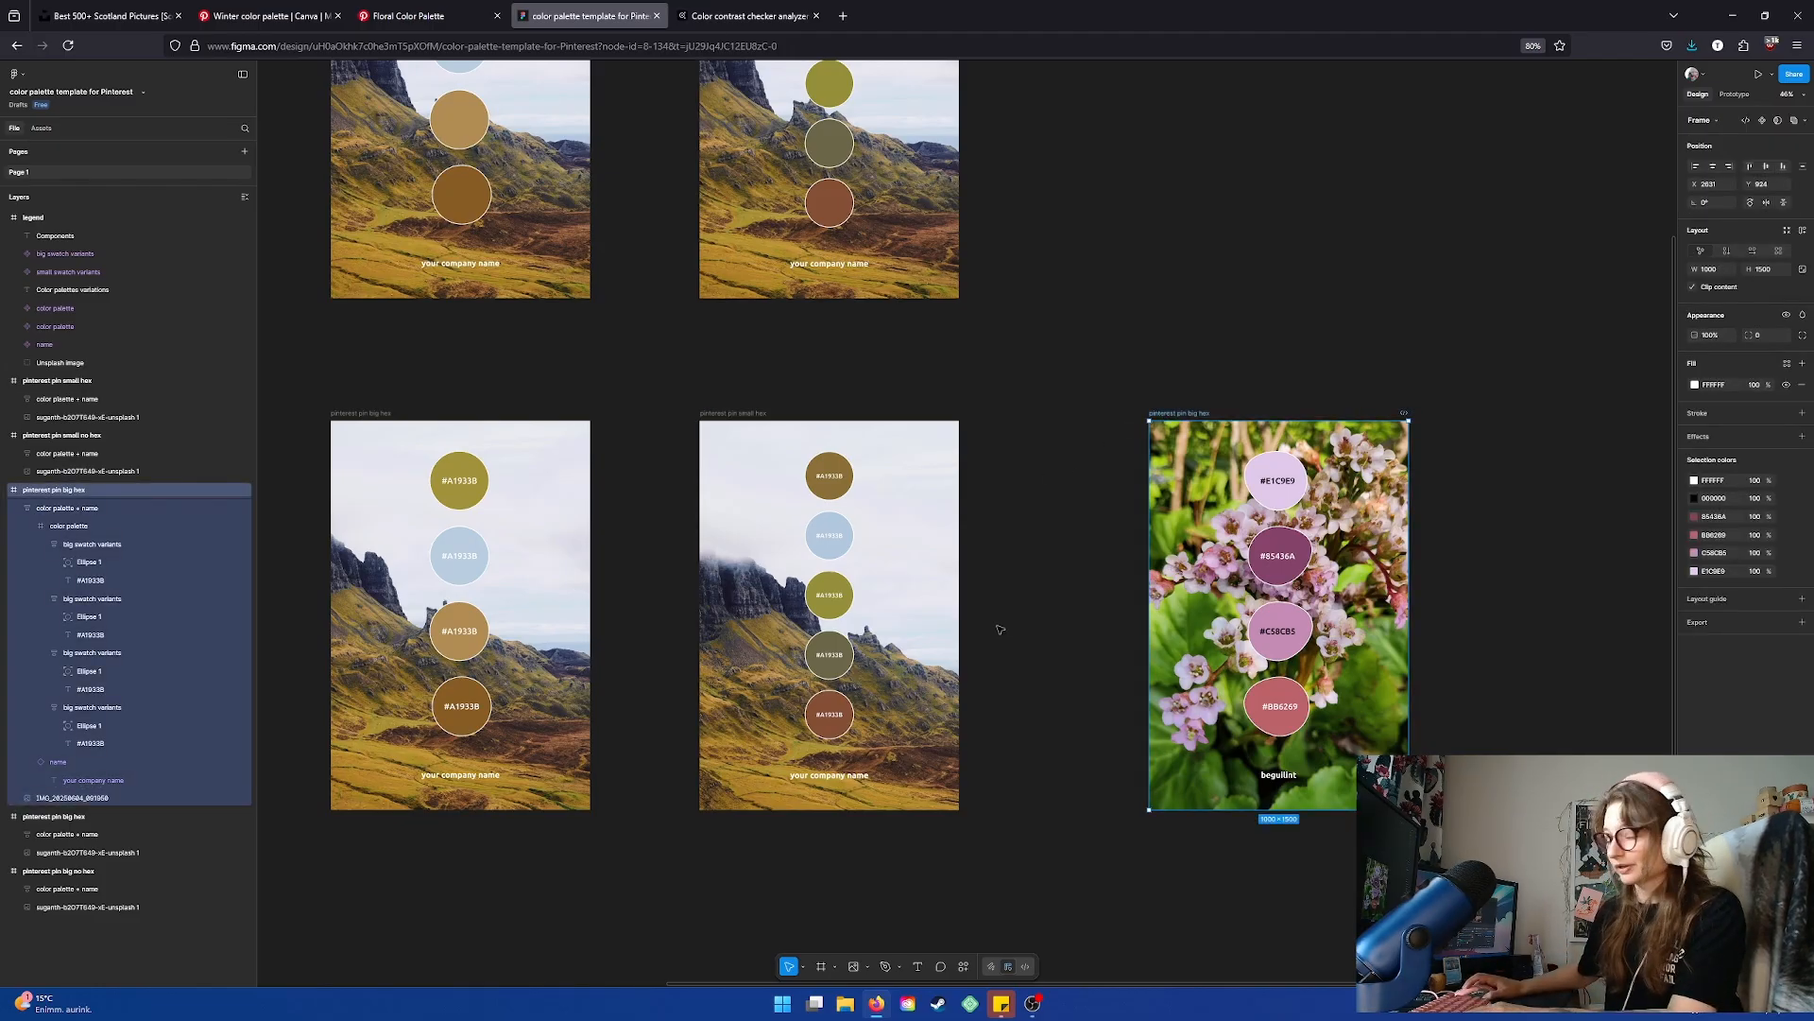
left_click_drag(1475, 511, 1376, 496)
left_click_drag(902, 323, 1231, 430)
left_click(1025, 324)
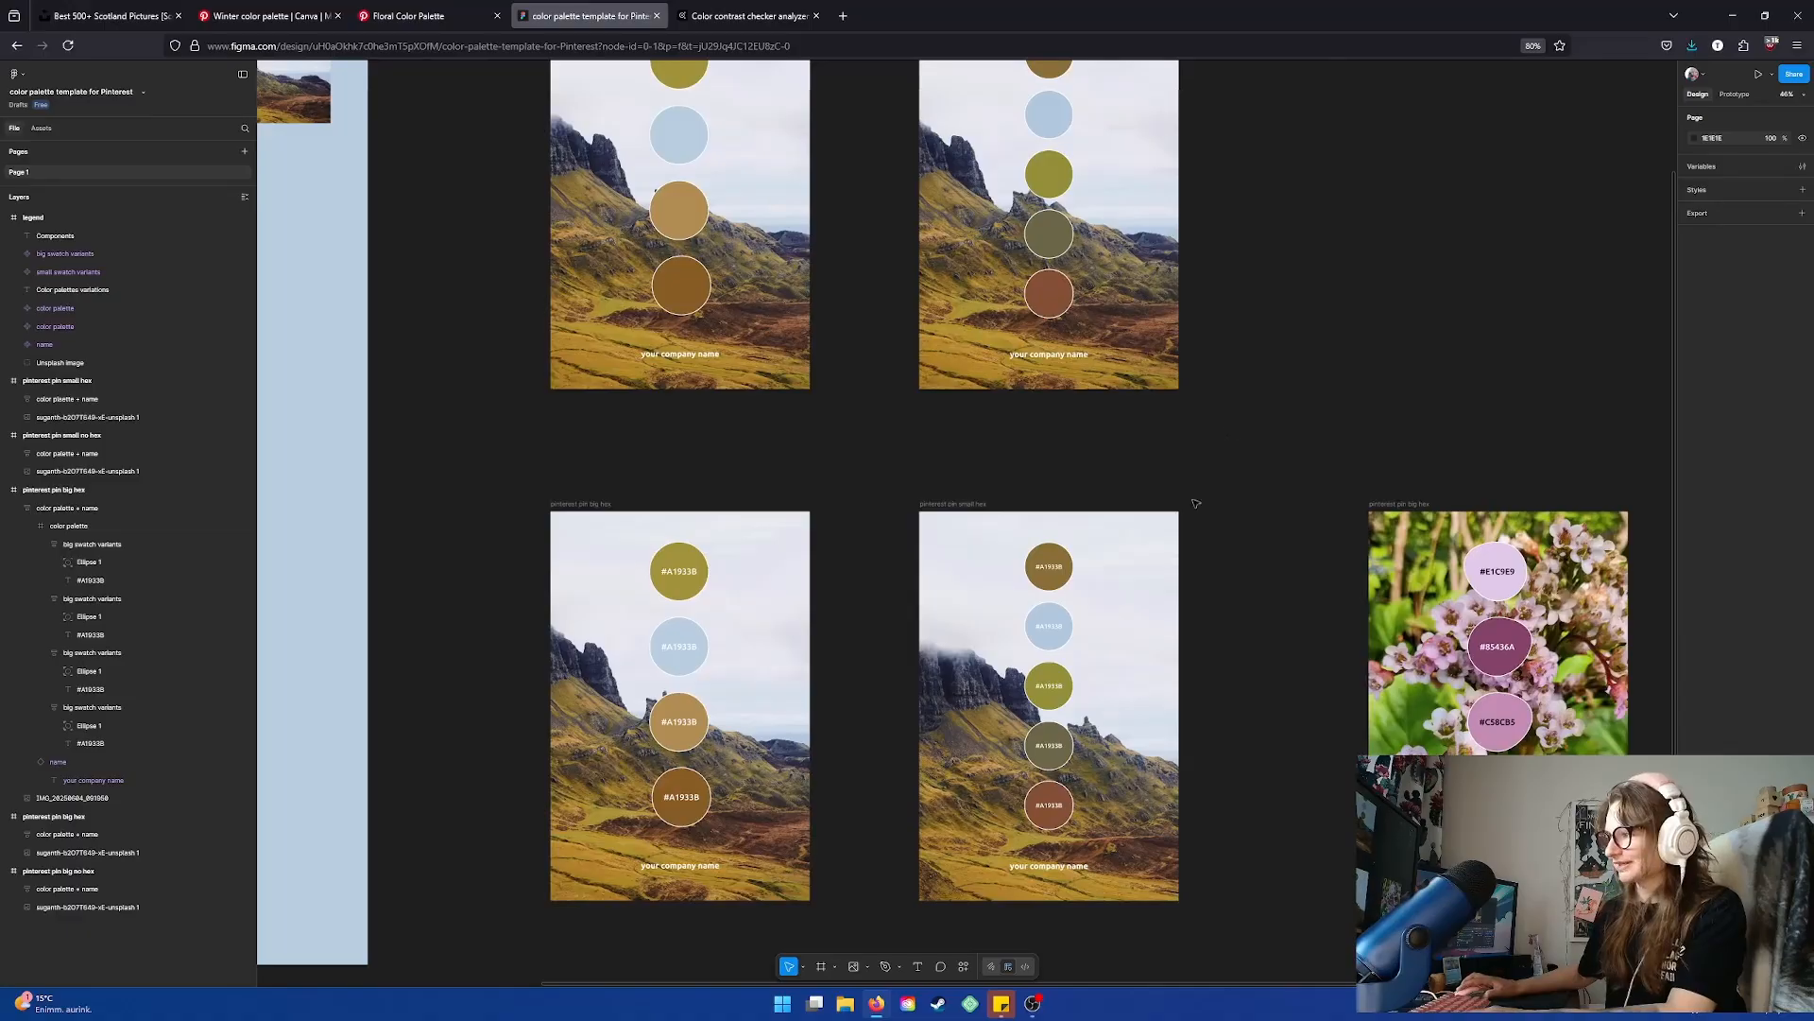